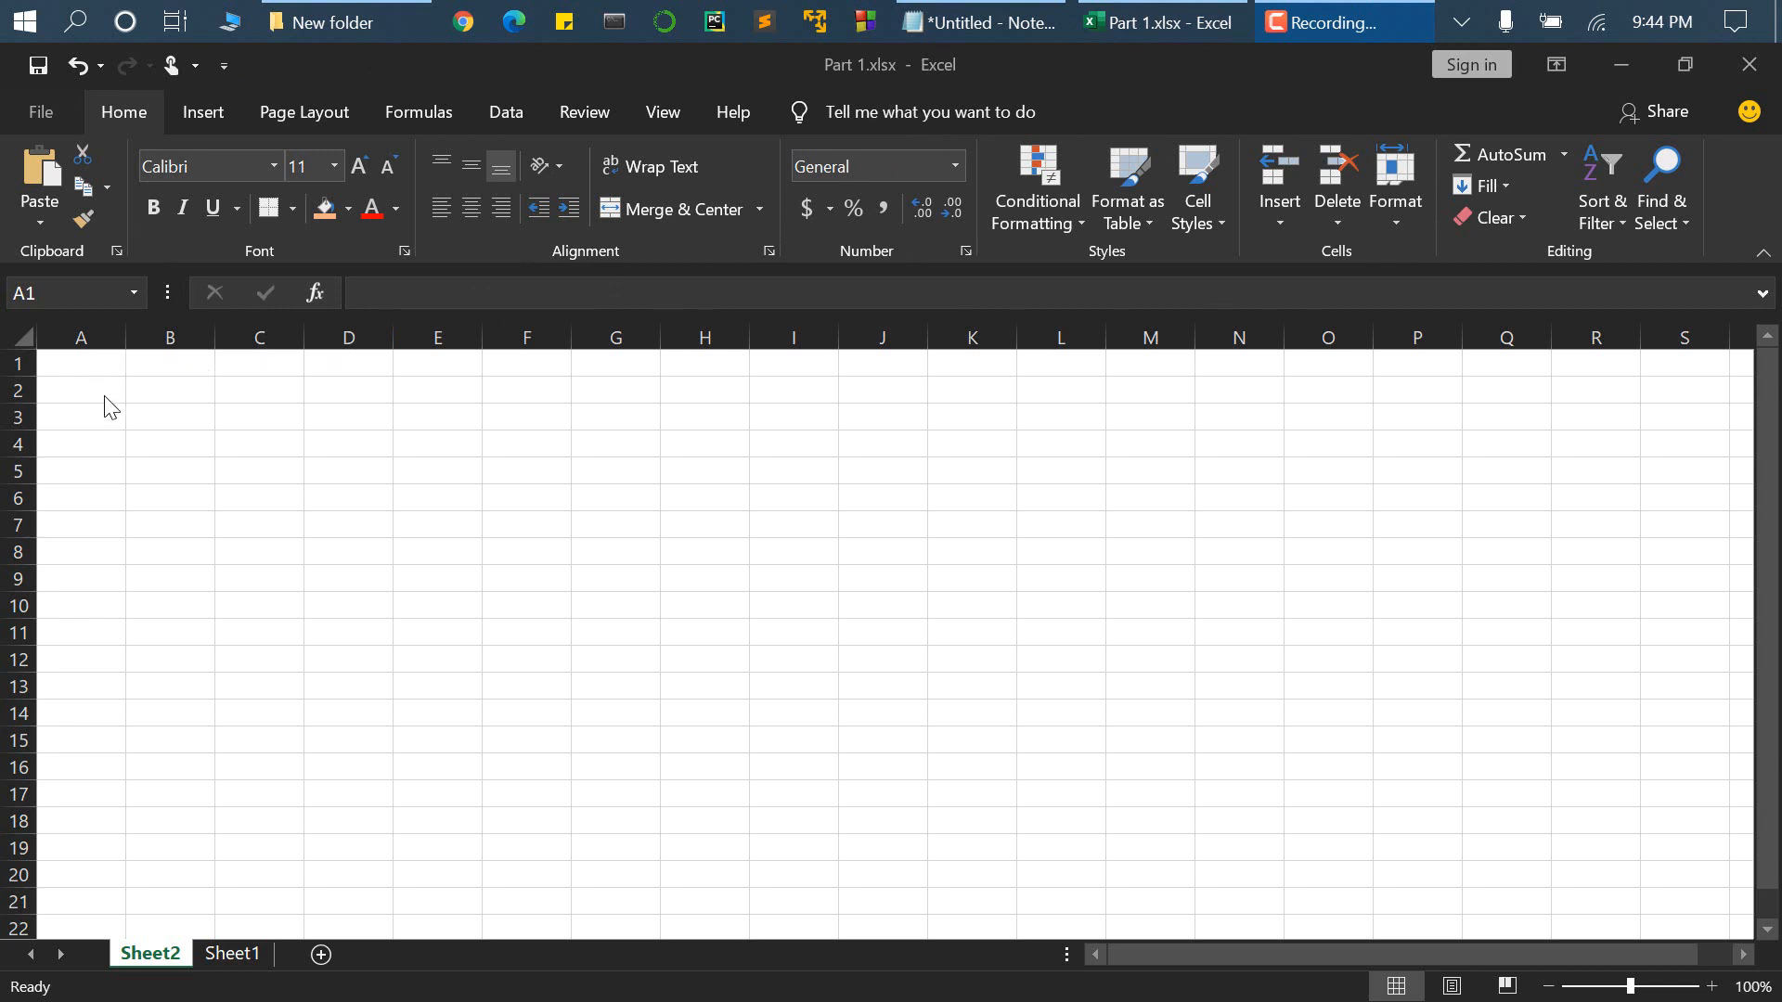
- Highlight row 1 from A1 to P1 and the whole of column A to examine the sheet's rows and columns
click(77, 373)
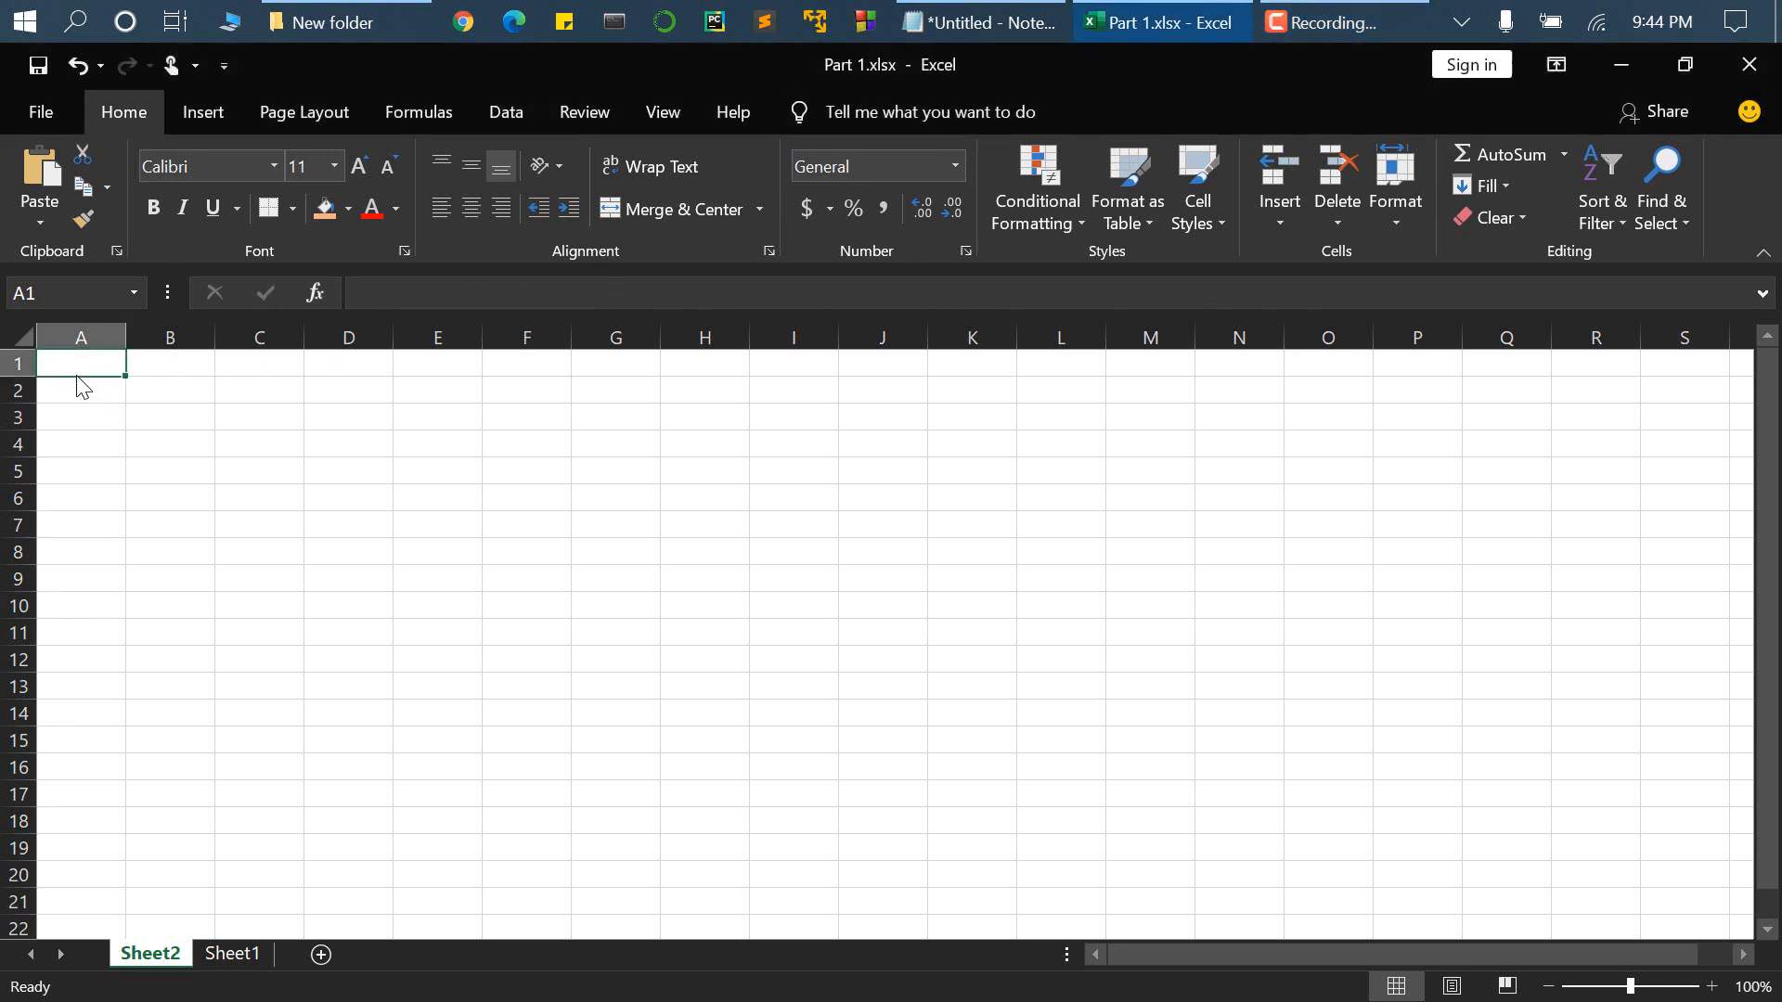
drag(107, 367, 1389, 359)
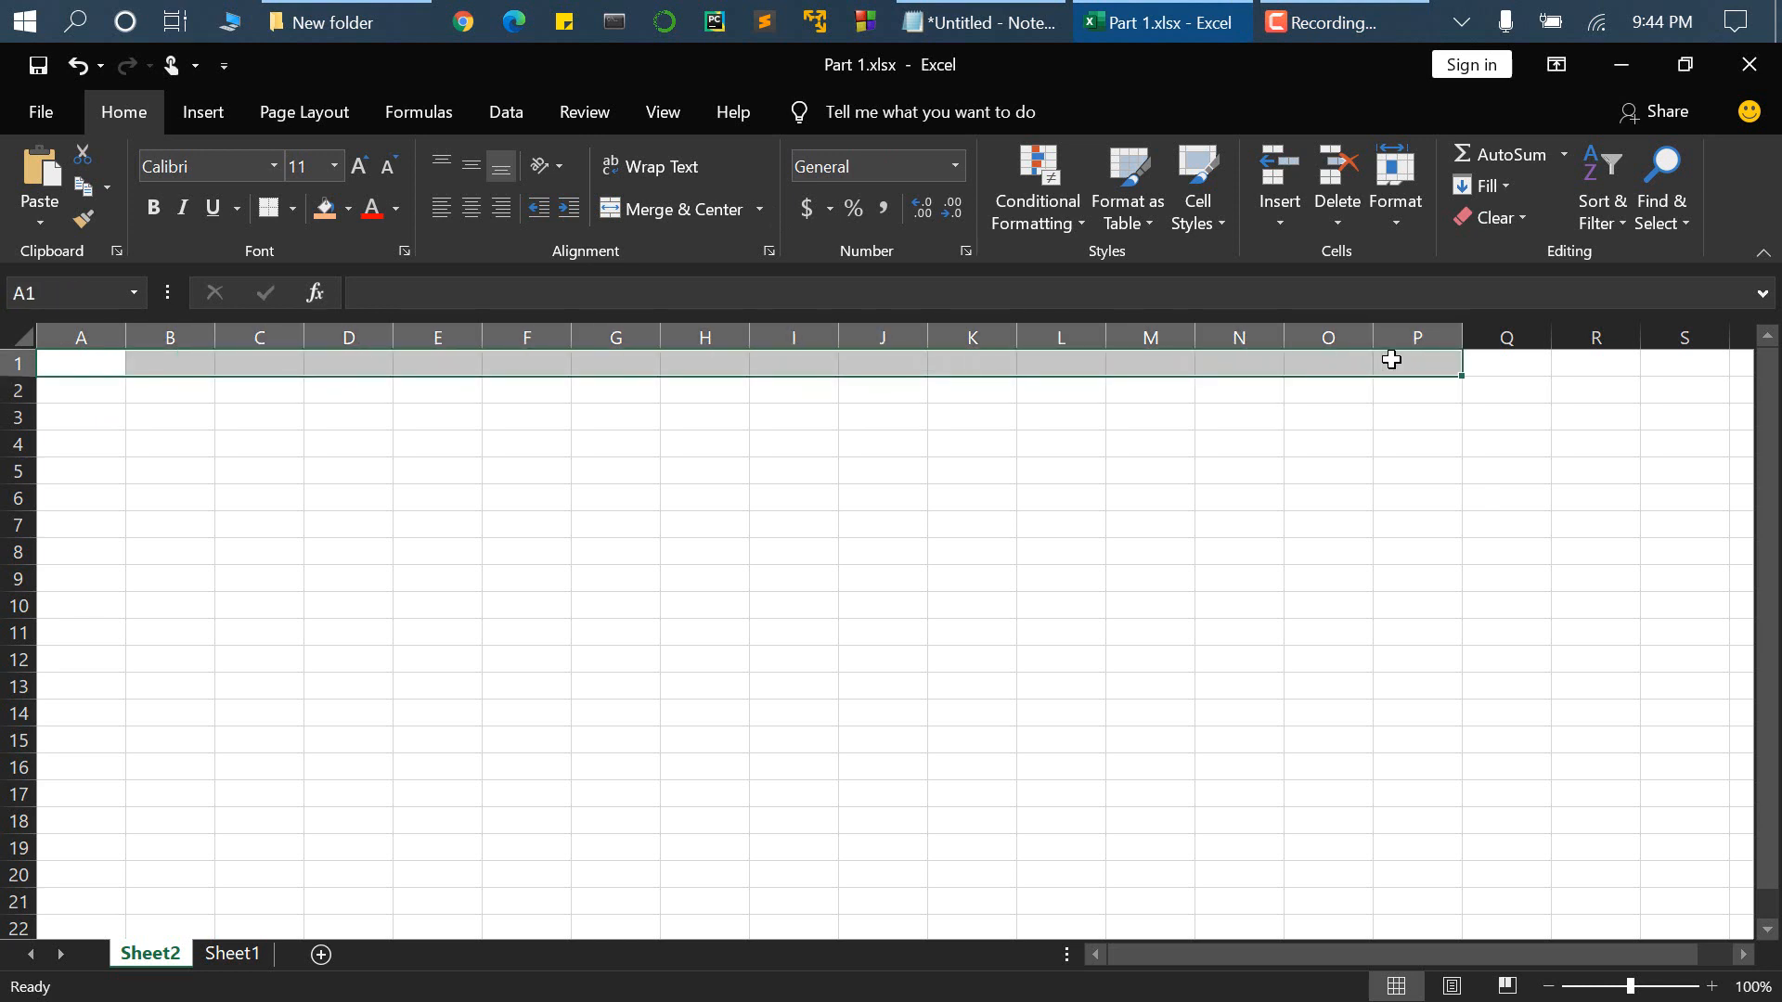
click(94, 327)
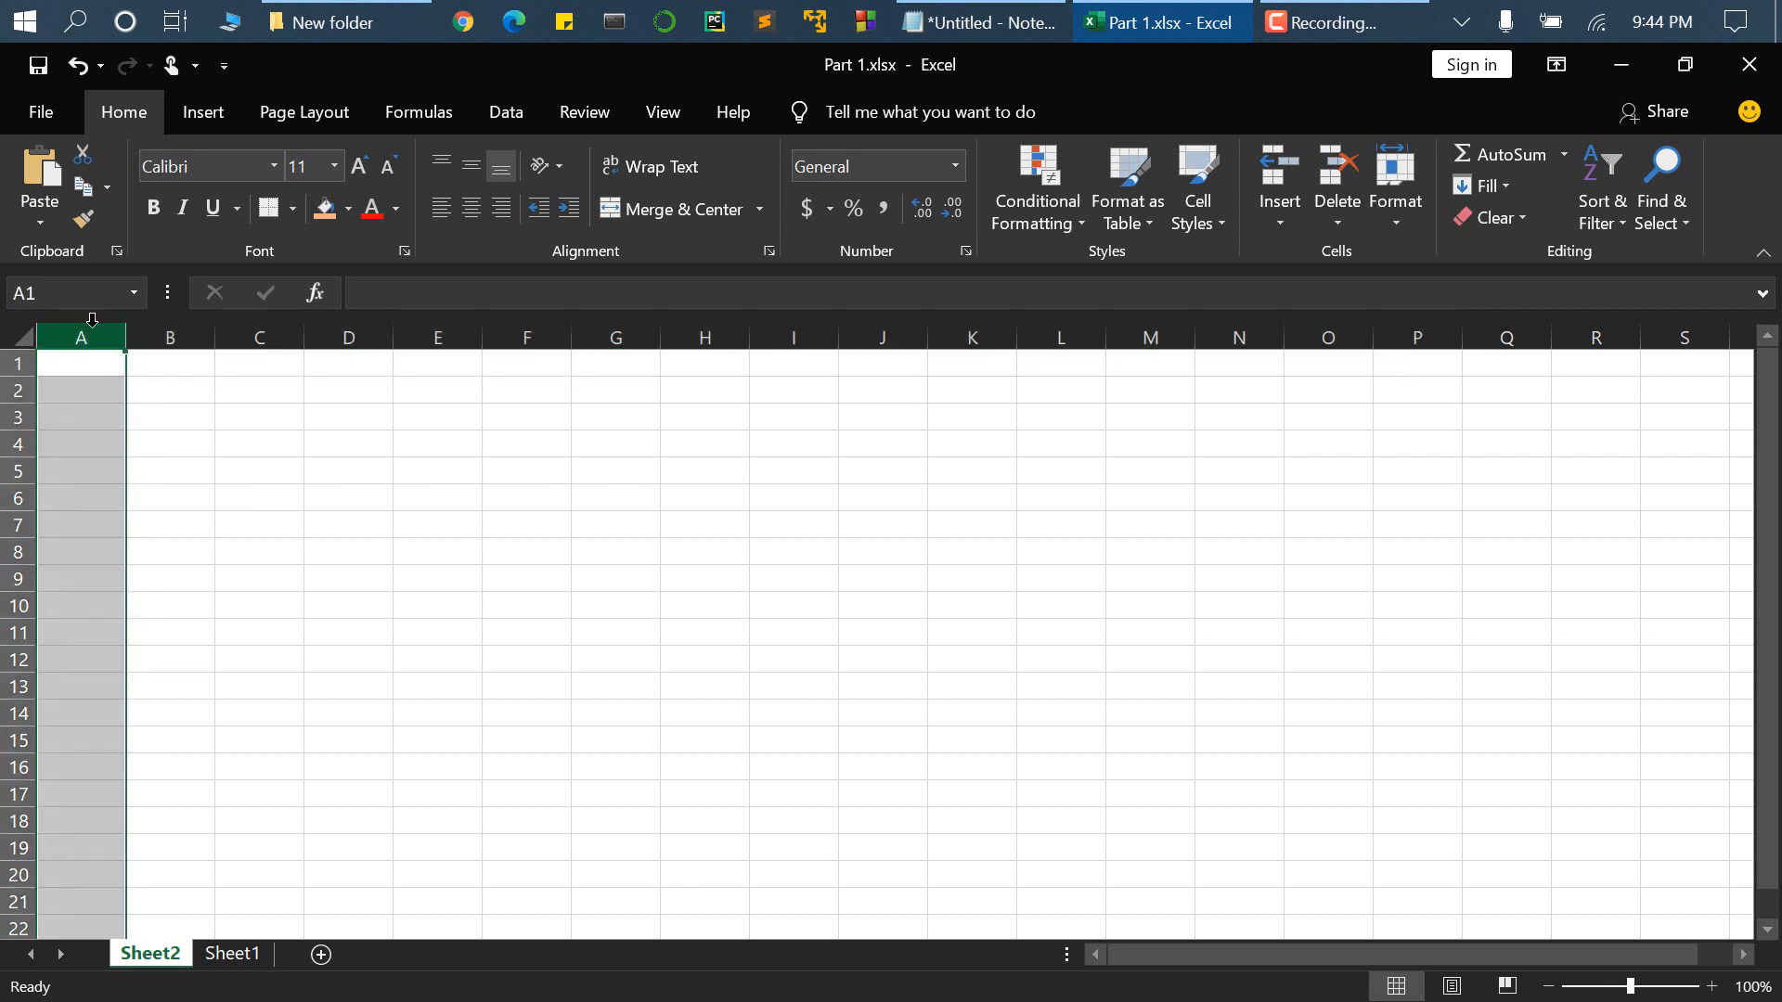
click(82, 367)
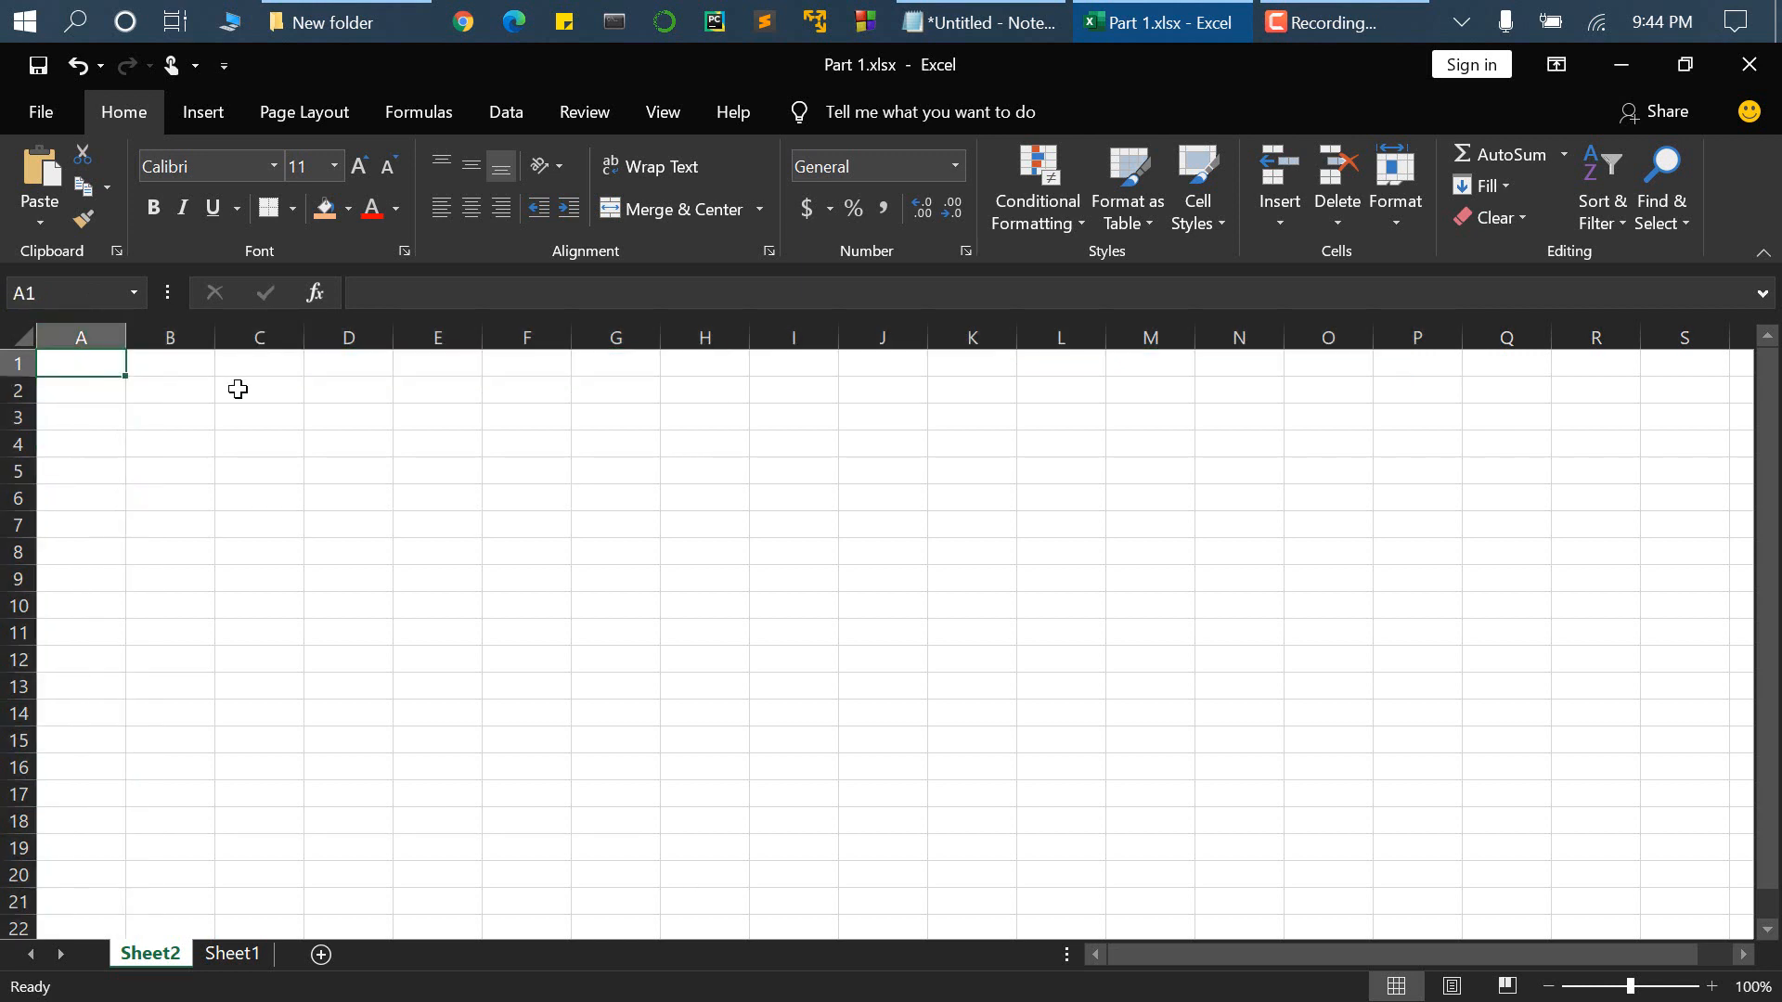
click(235, 385)
- Enter the sample text aaaaa in cells A1 and A2
click(71, 378)
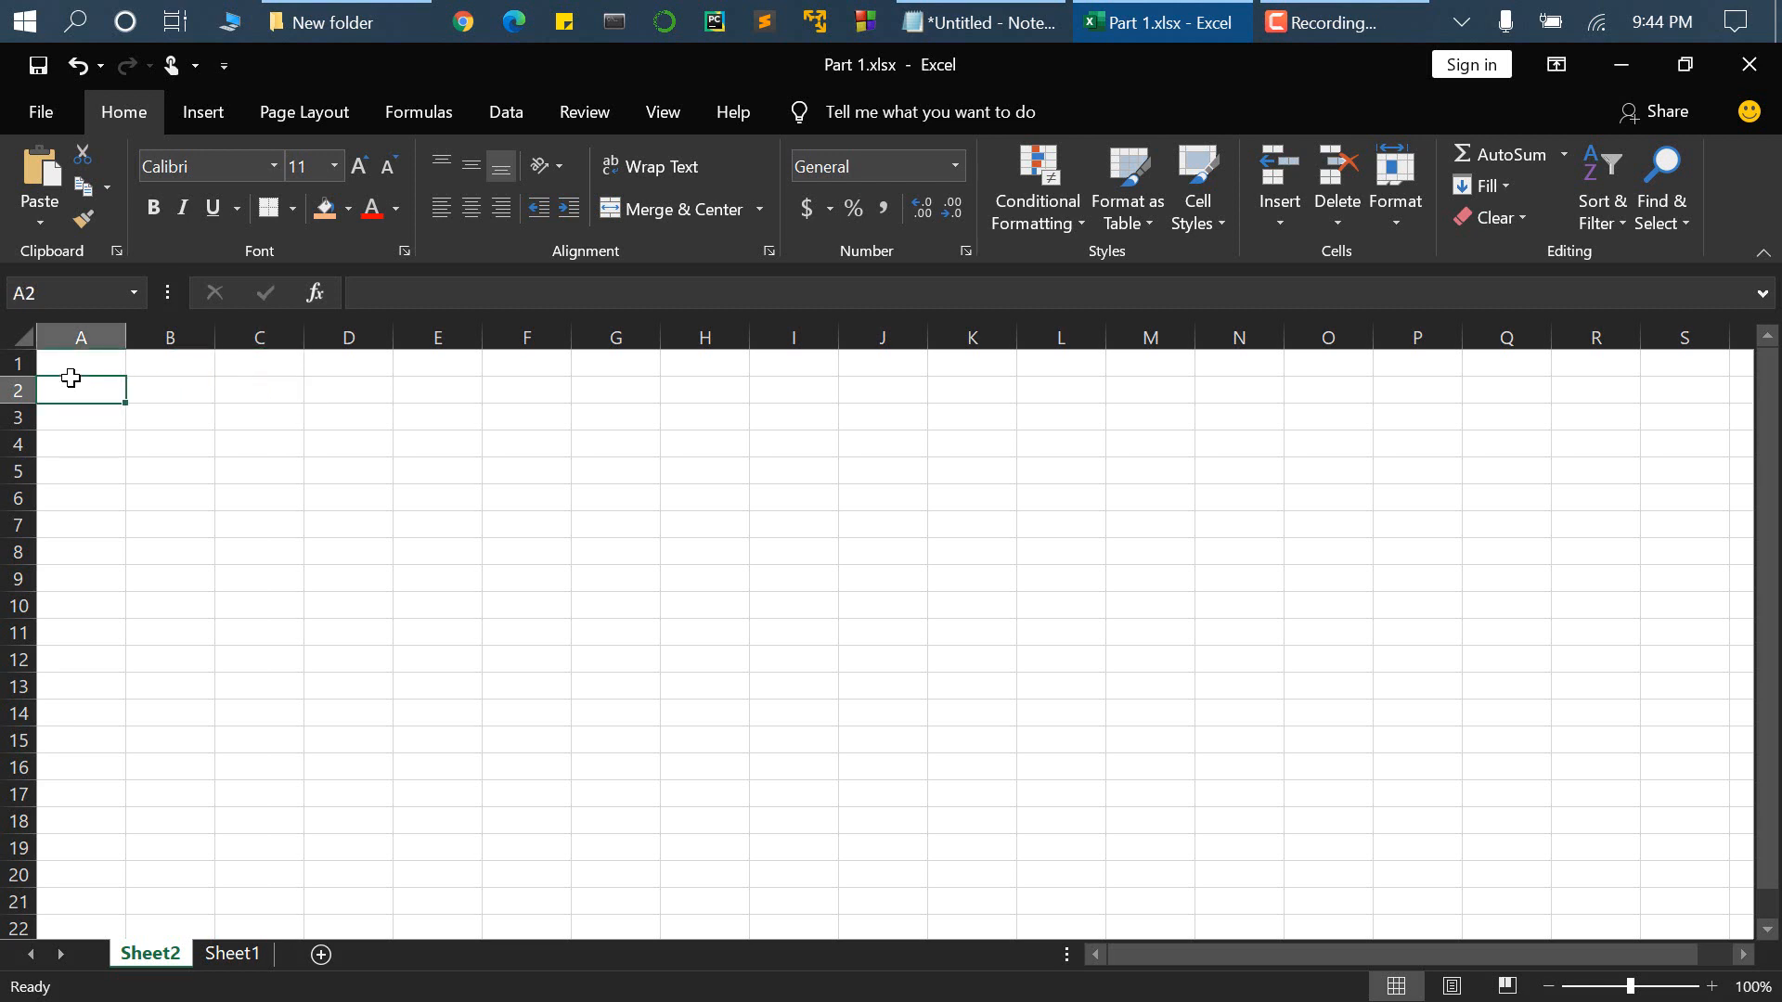
key(Up)
text(aaaaa)
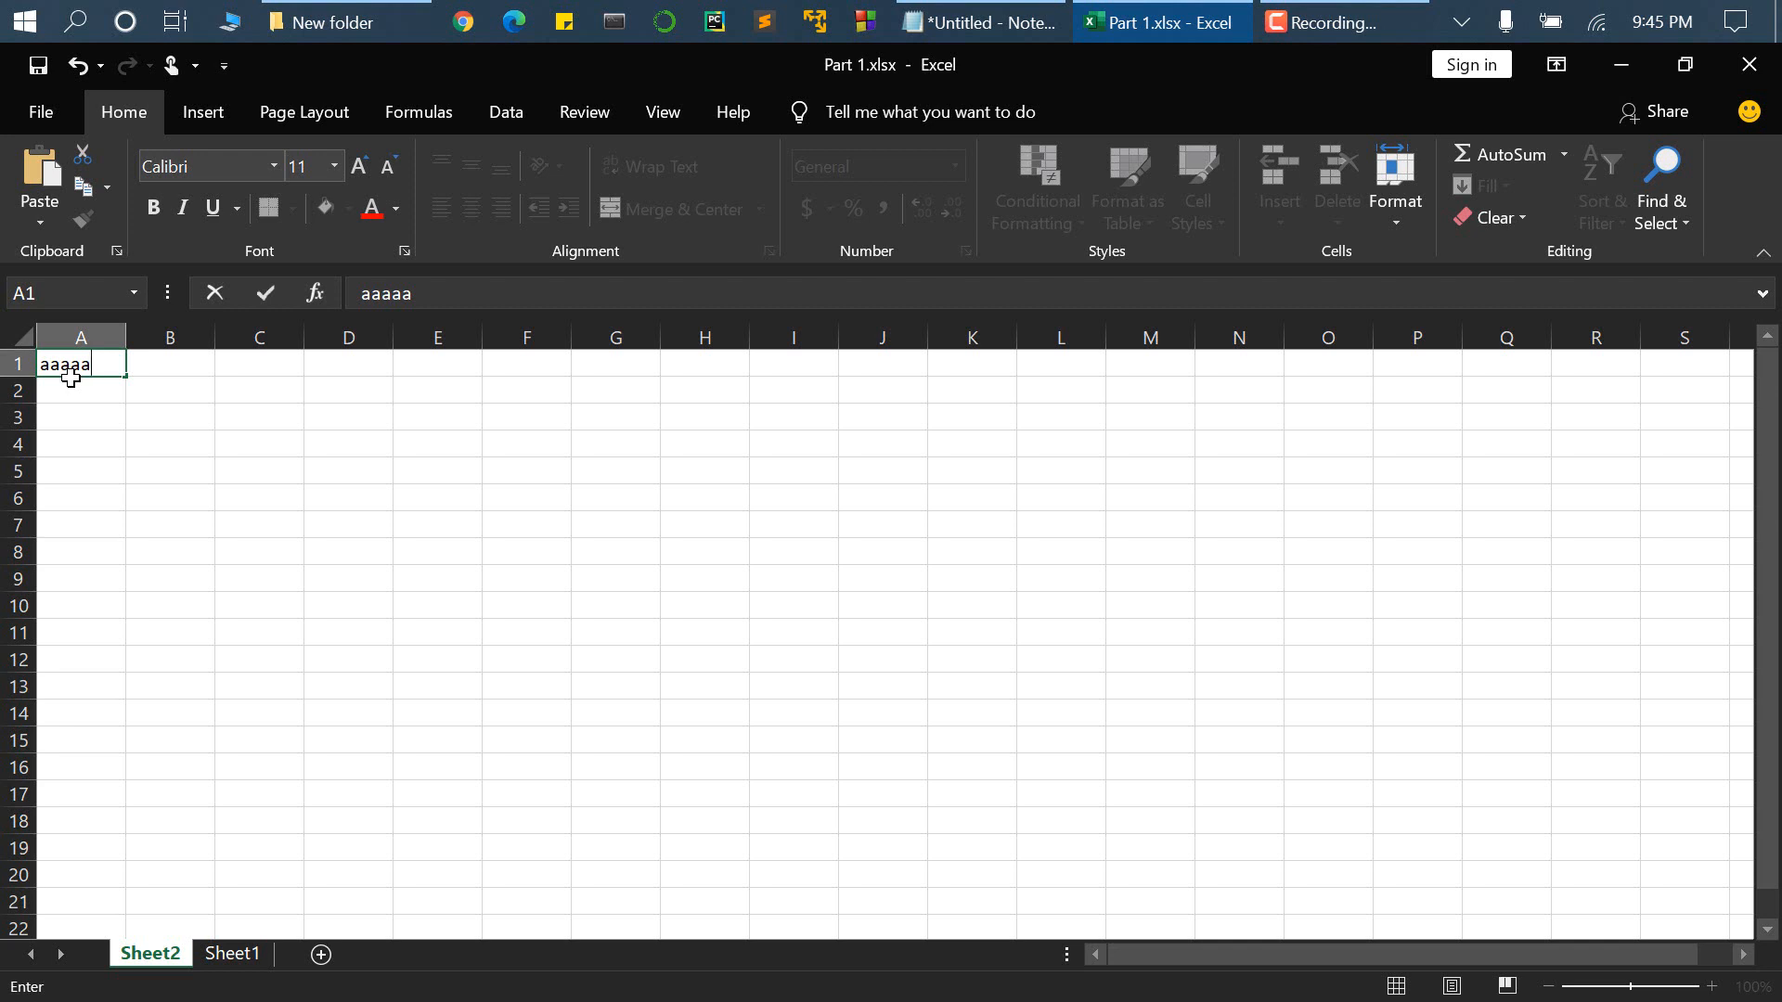
key(Return)
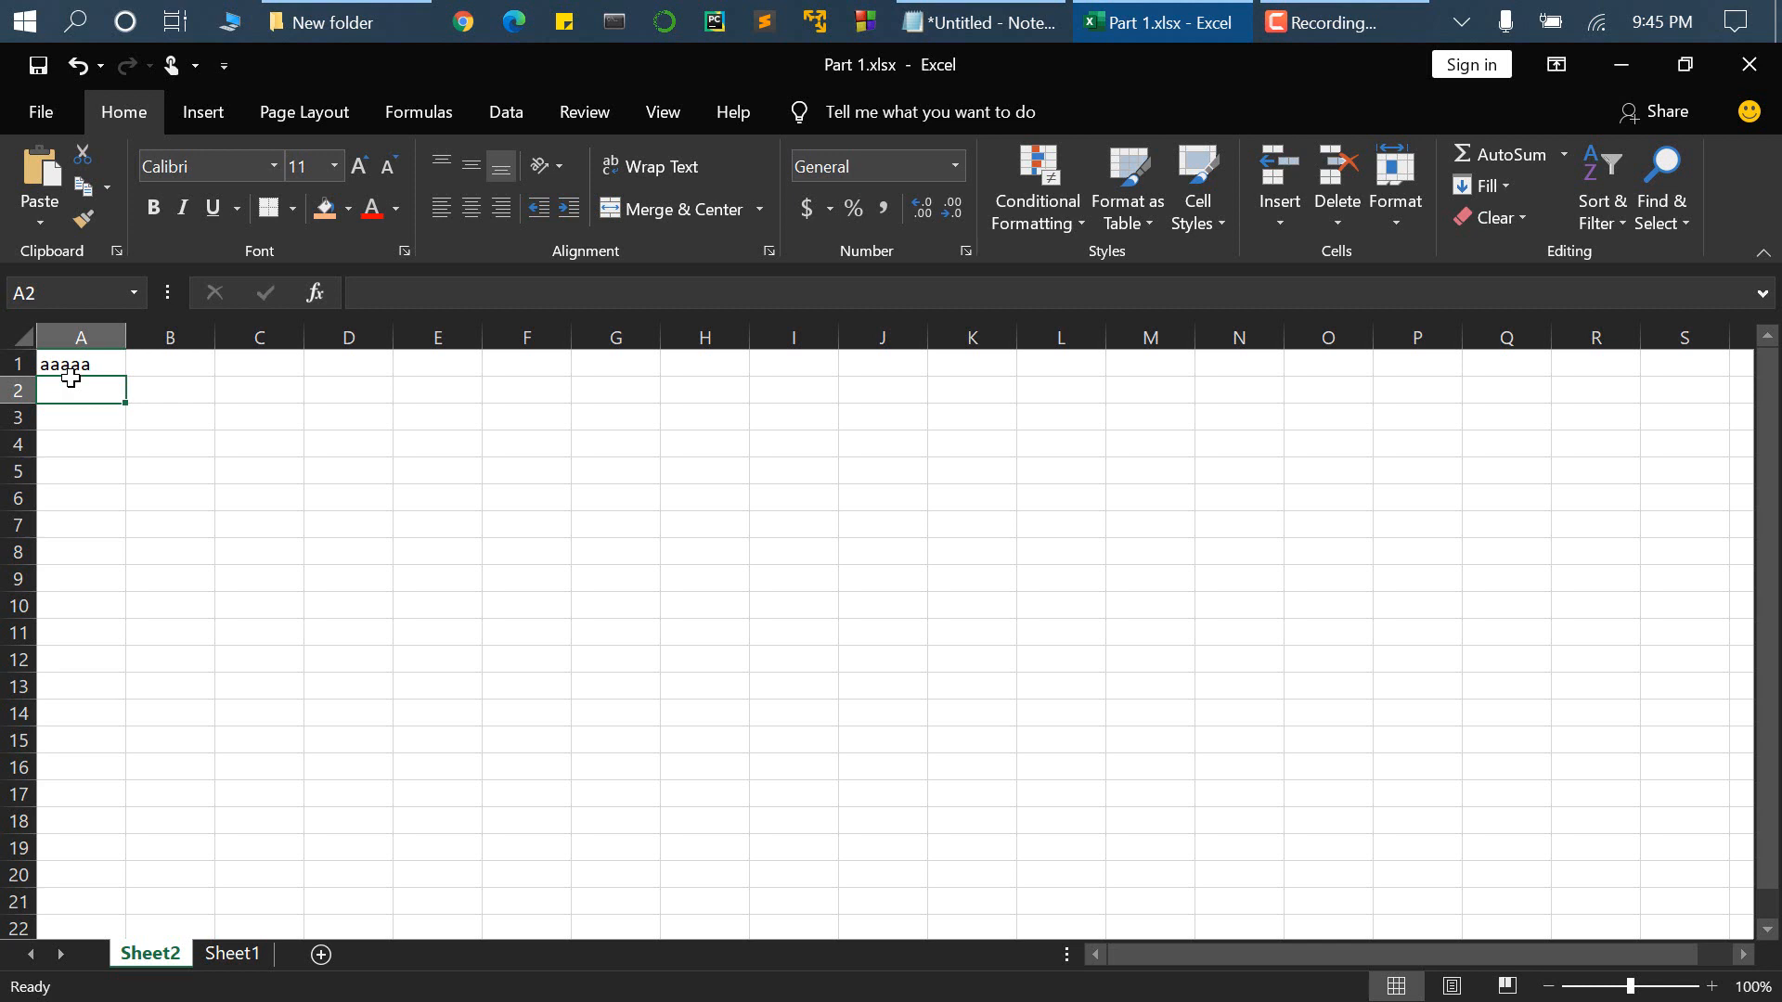
text(aaaaaa)
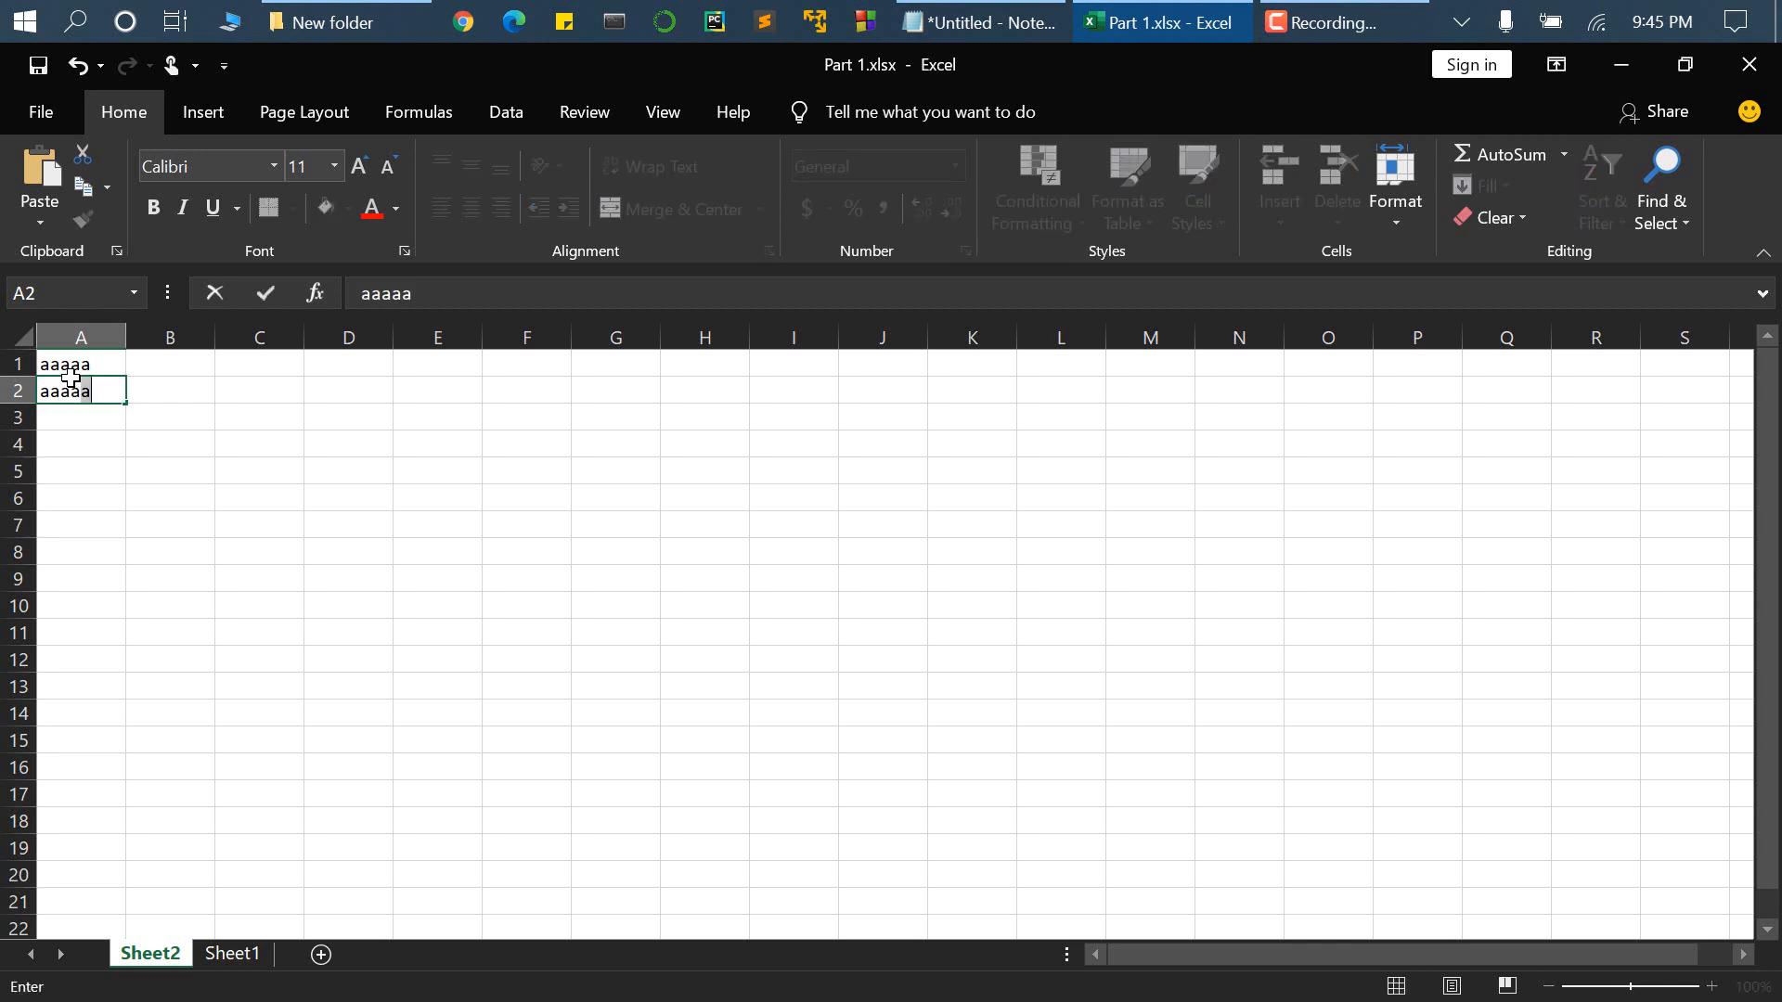
key(Return)
key(Return)
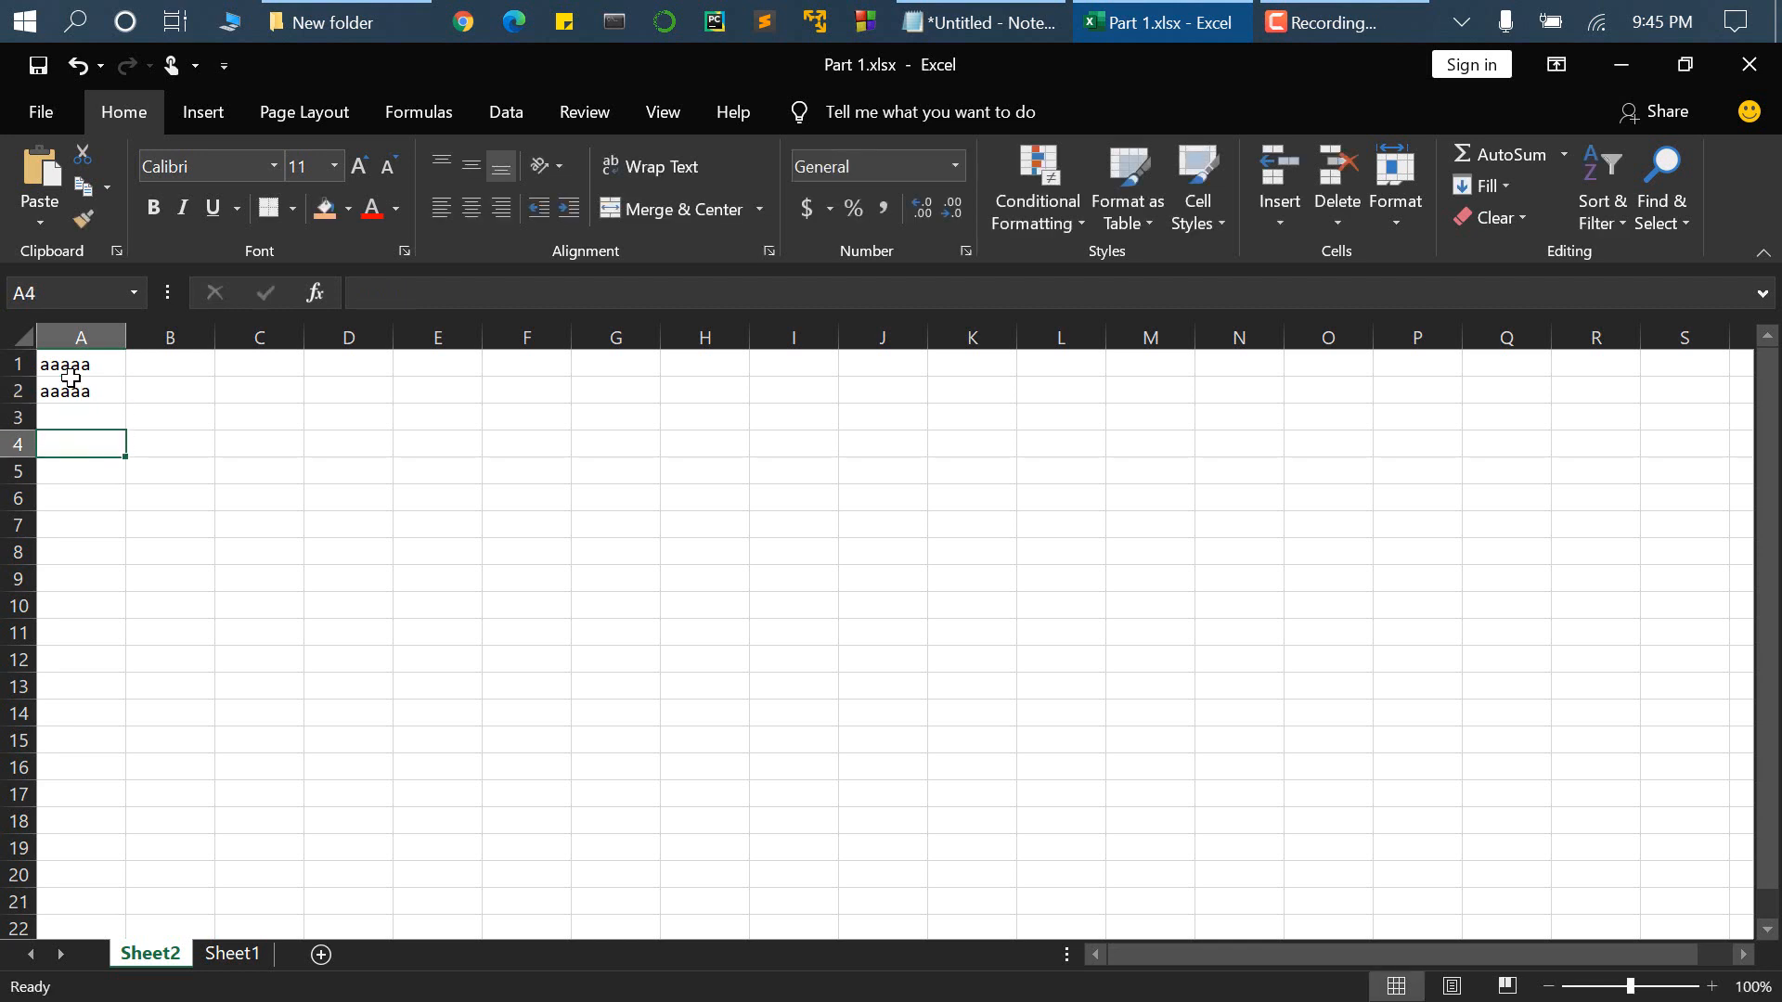
- Move the active cell up and down column A between A1 and A4 to examine cell navigation
key(Up)
key(Up)
key(Up)
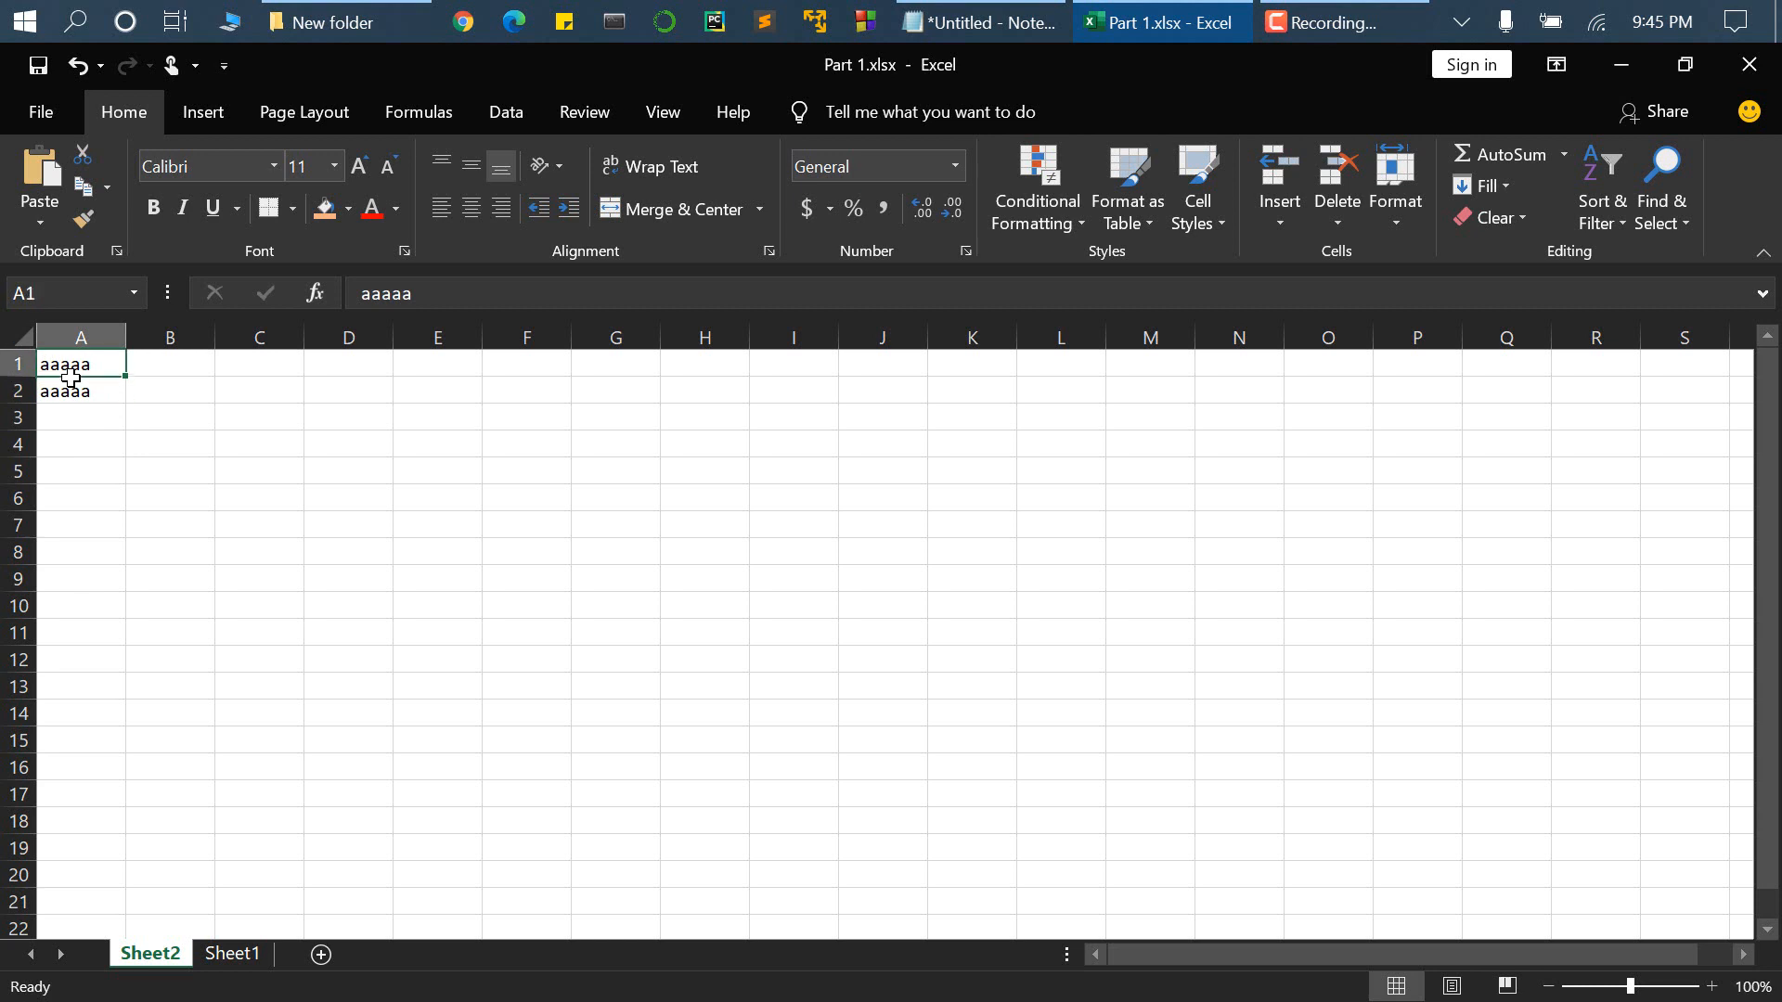
key(Down)
key(Down)
key(Down)
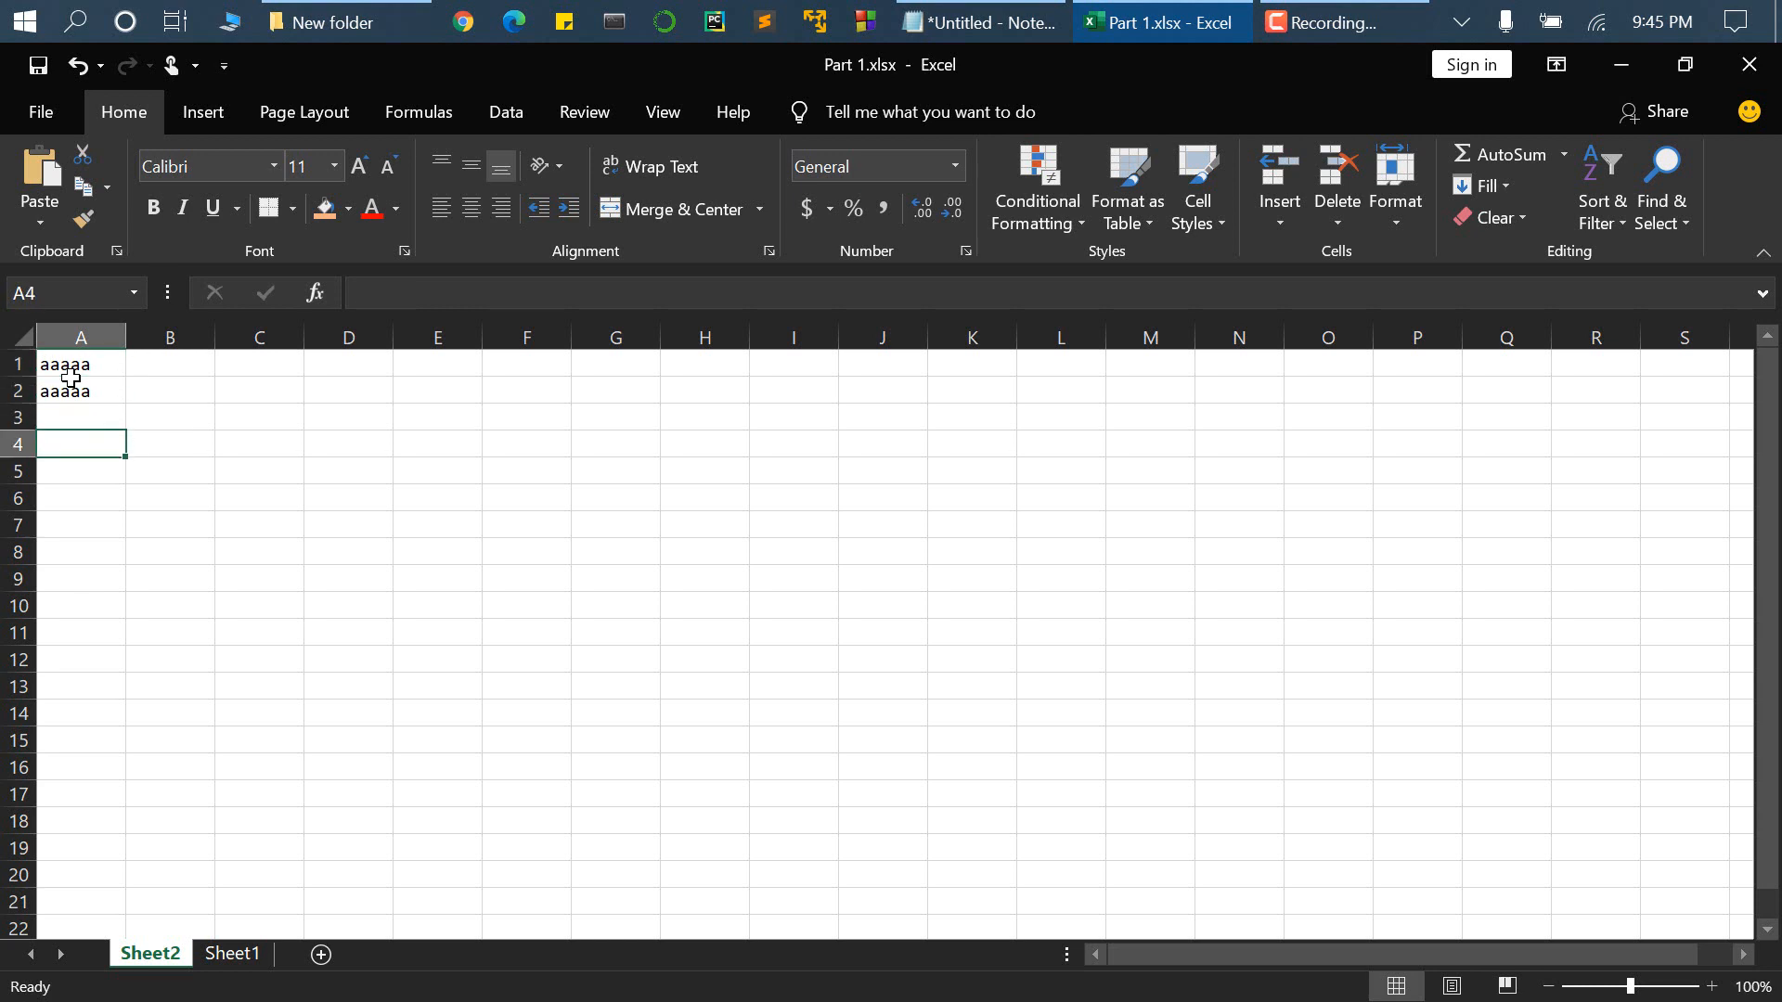
key(Up)
key(Up)
key(Up)
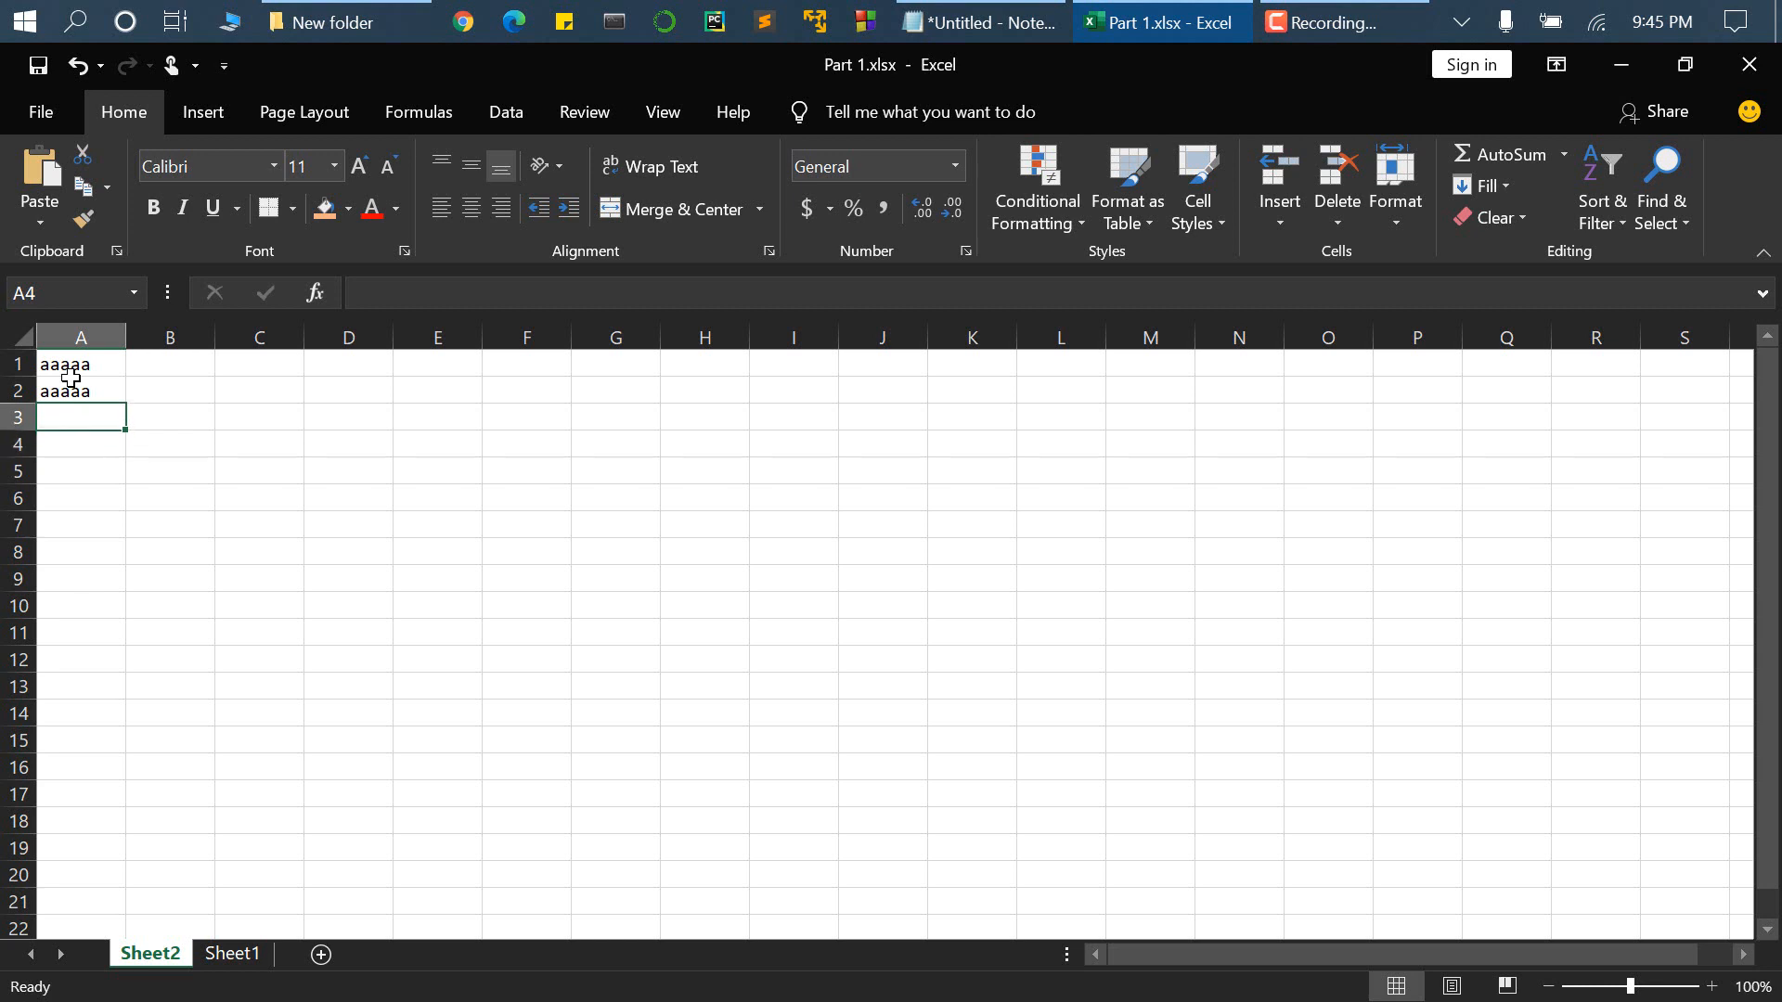
click(110, 400)
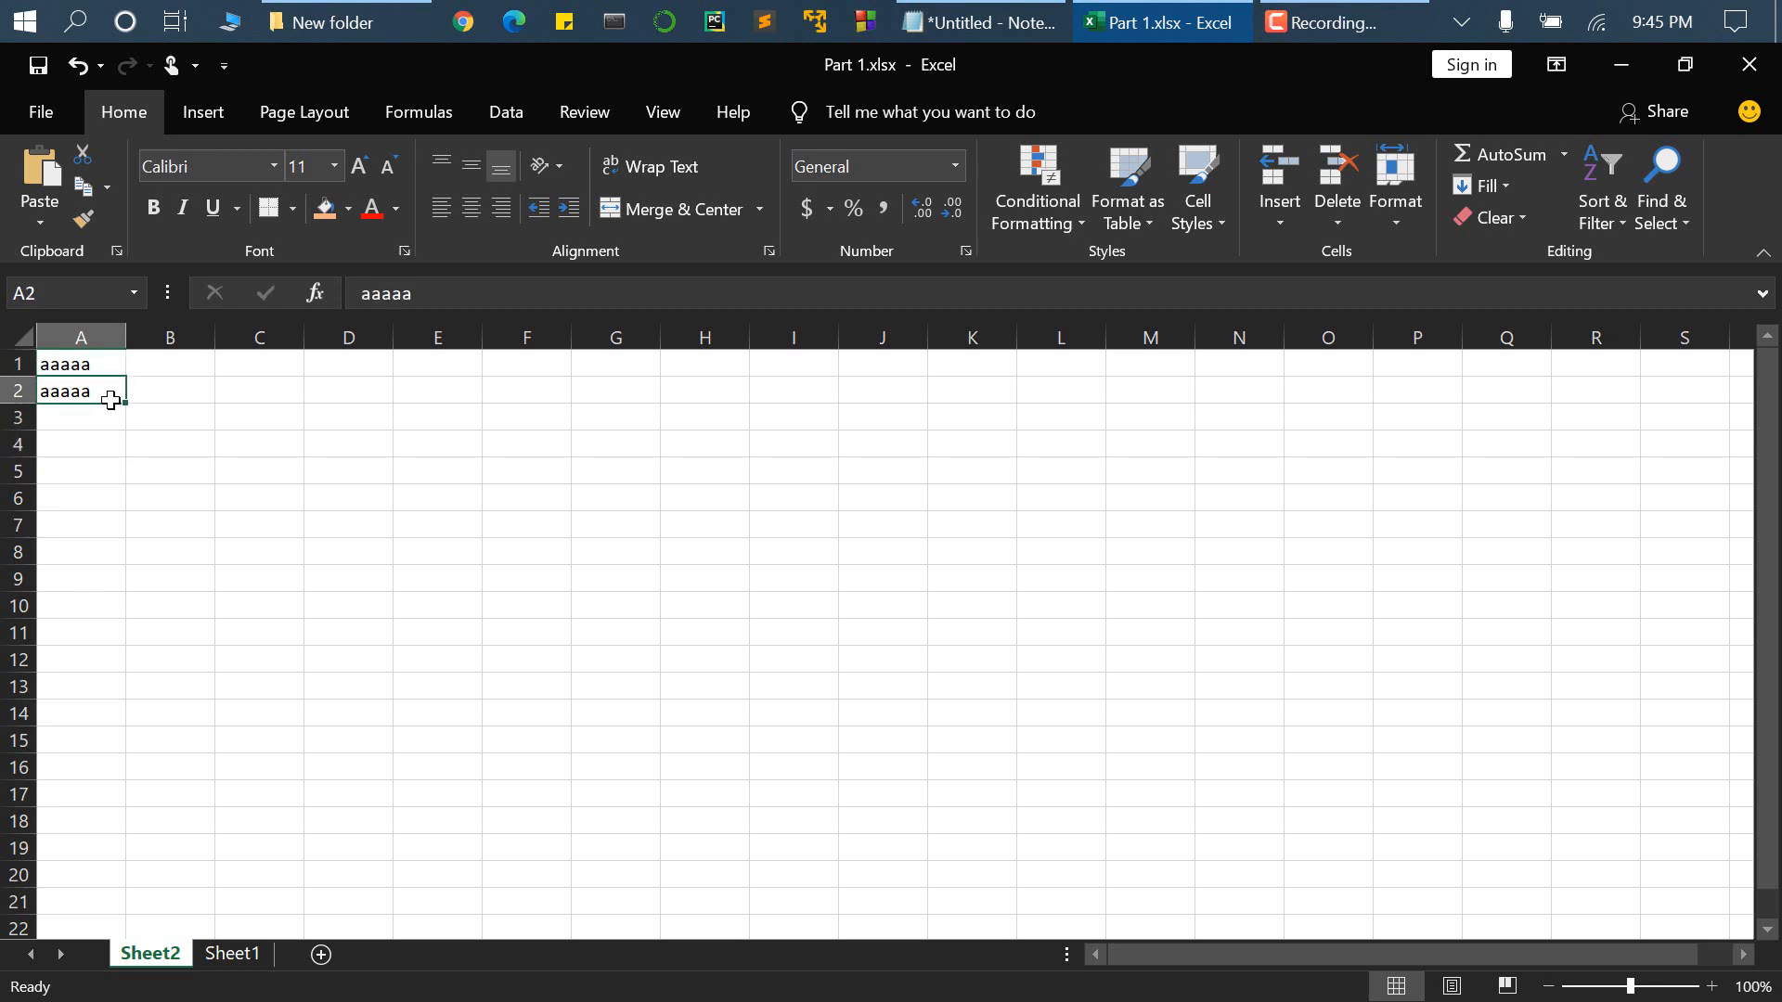
click(99, 361)
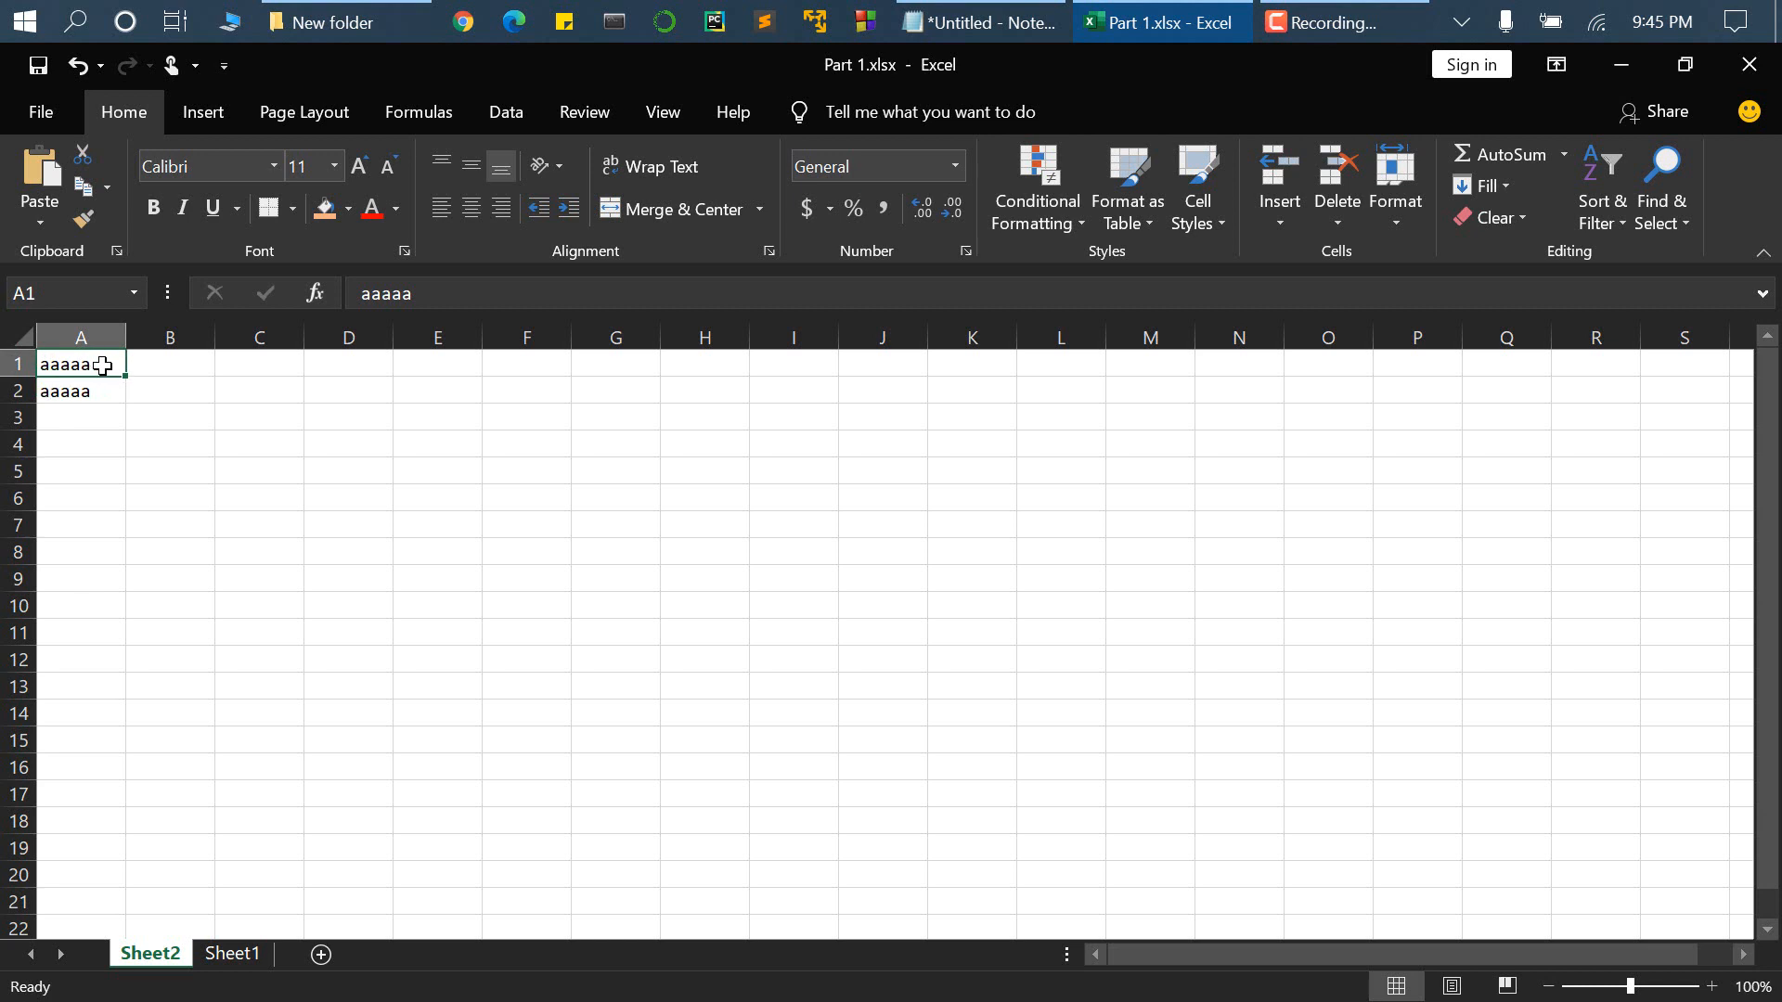
- Edit cell A1 in place, replacing its contents with bbbbbb
double_click(103, 366)
key(BackSpace)
key(BackSpace)
key(BackSpace)
key(BackSpace)
key(BackSpace)
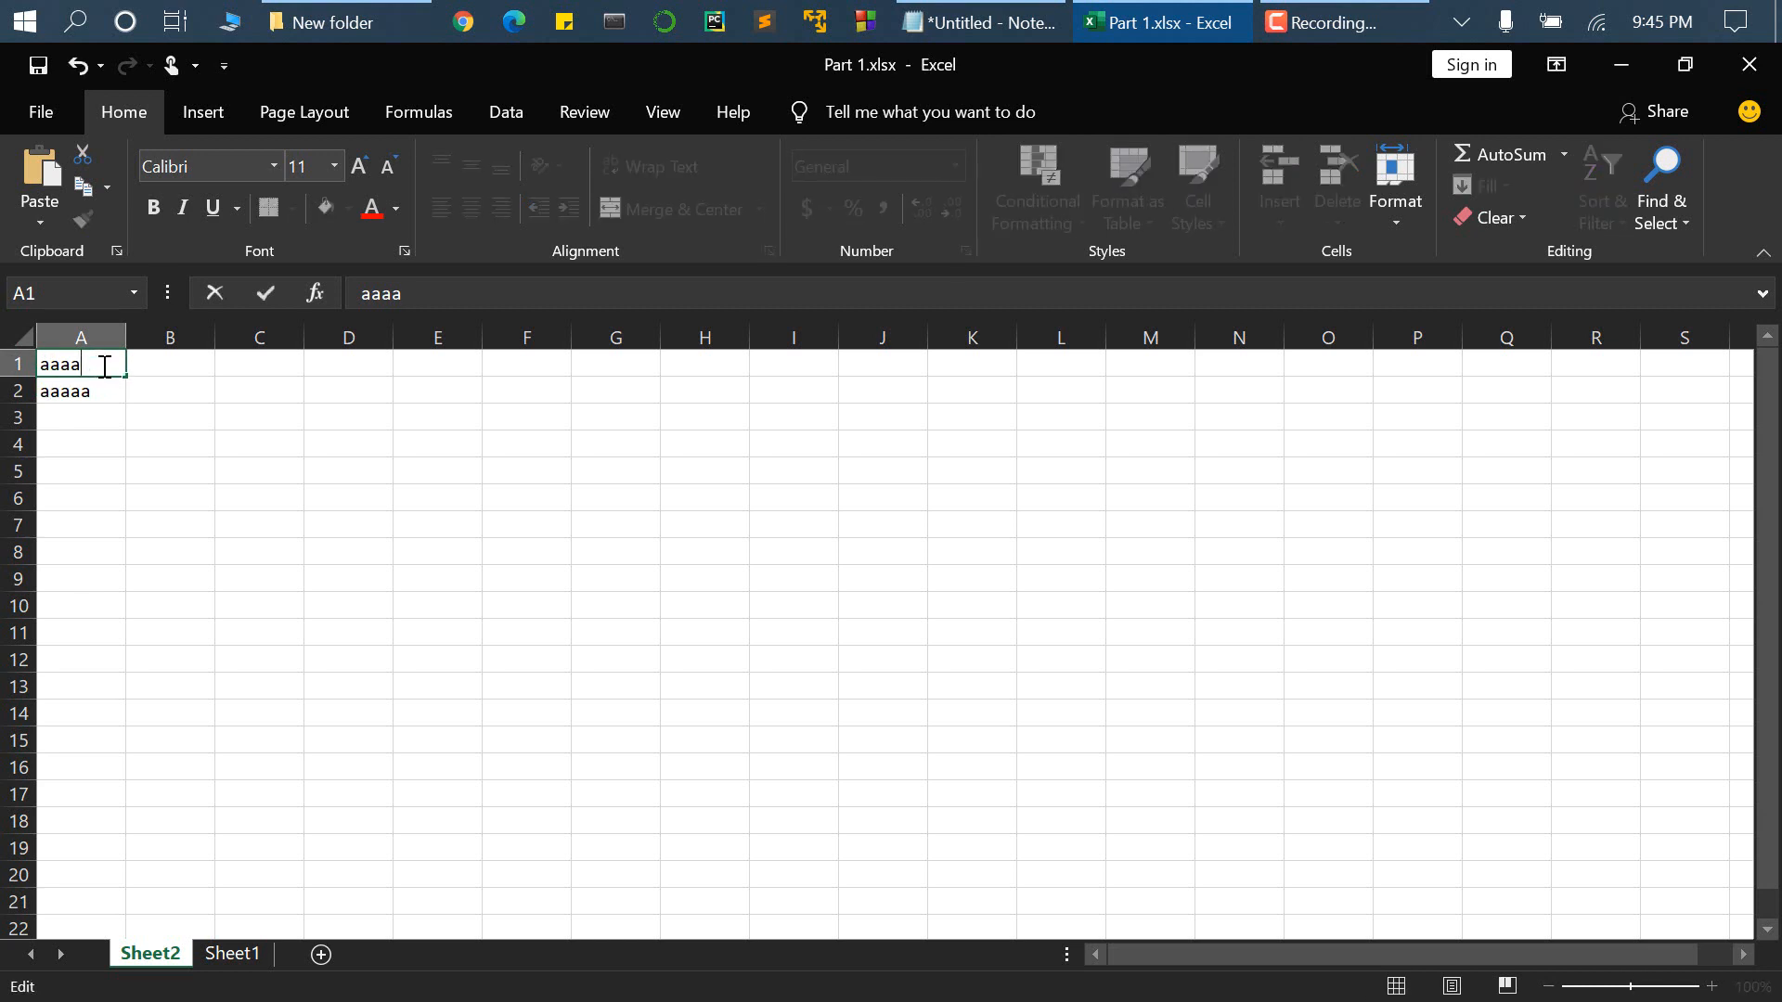
text(bbbbbb)
key(Return)
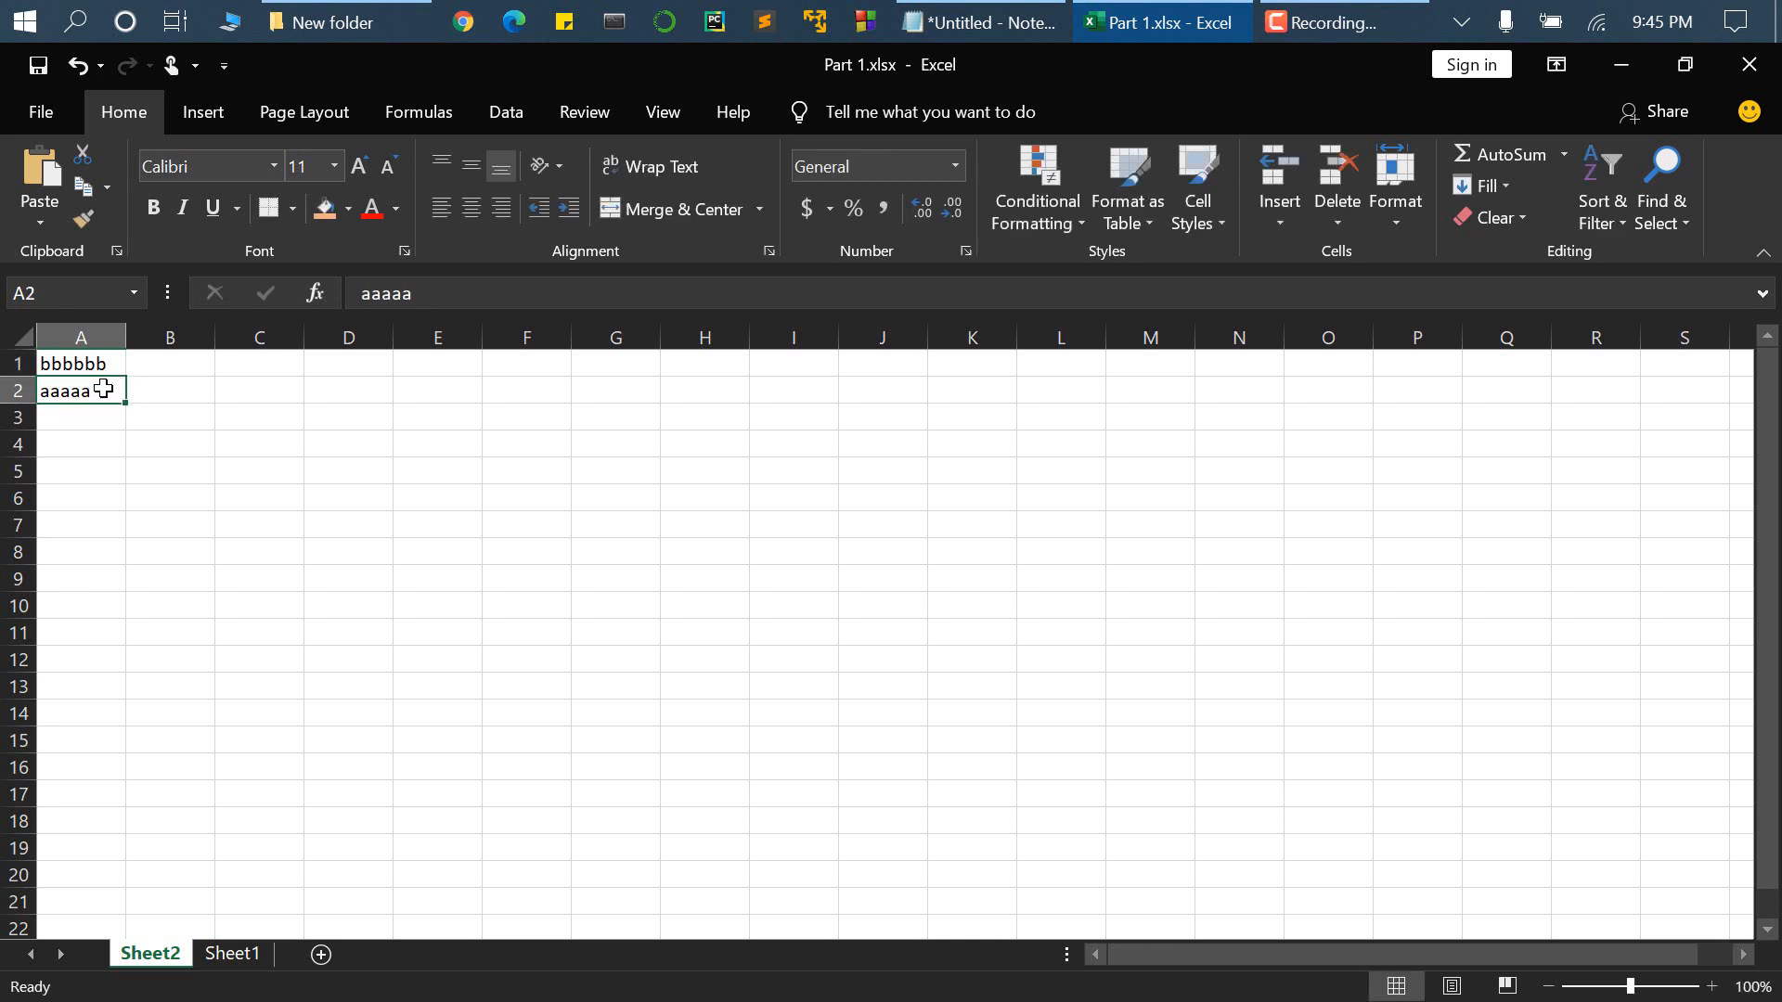
- Overwrite the contents of cell A2 with ddddd
text(dddd)
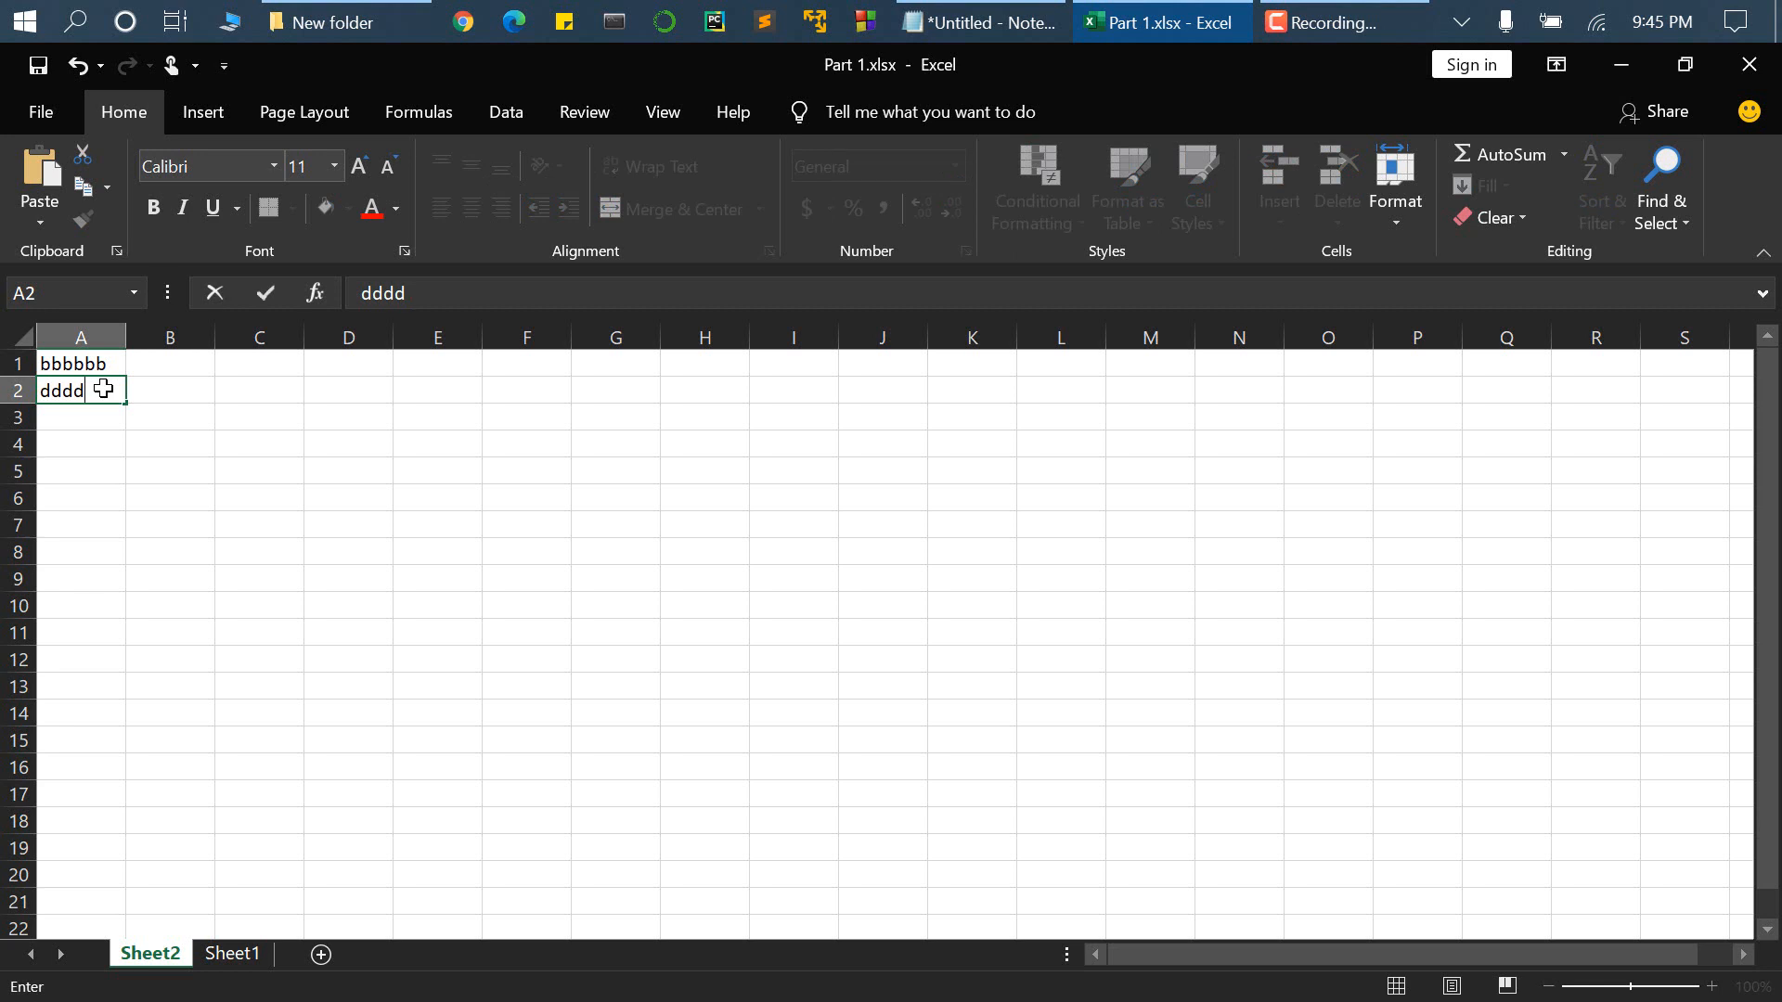
text(d)
key(Return)
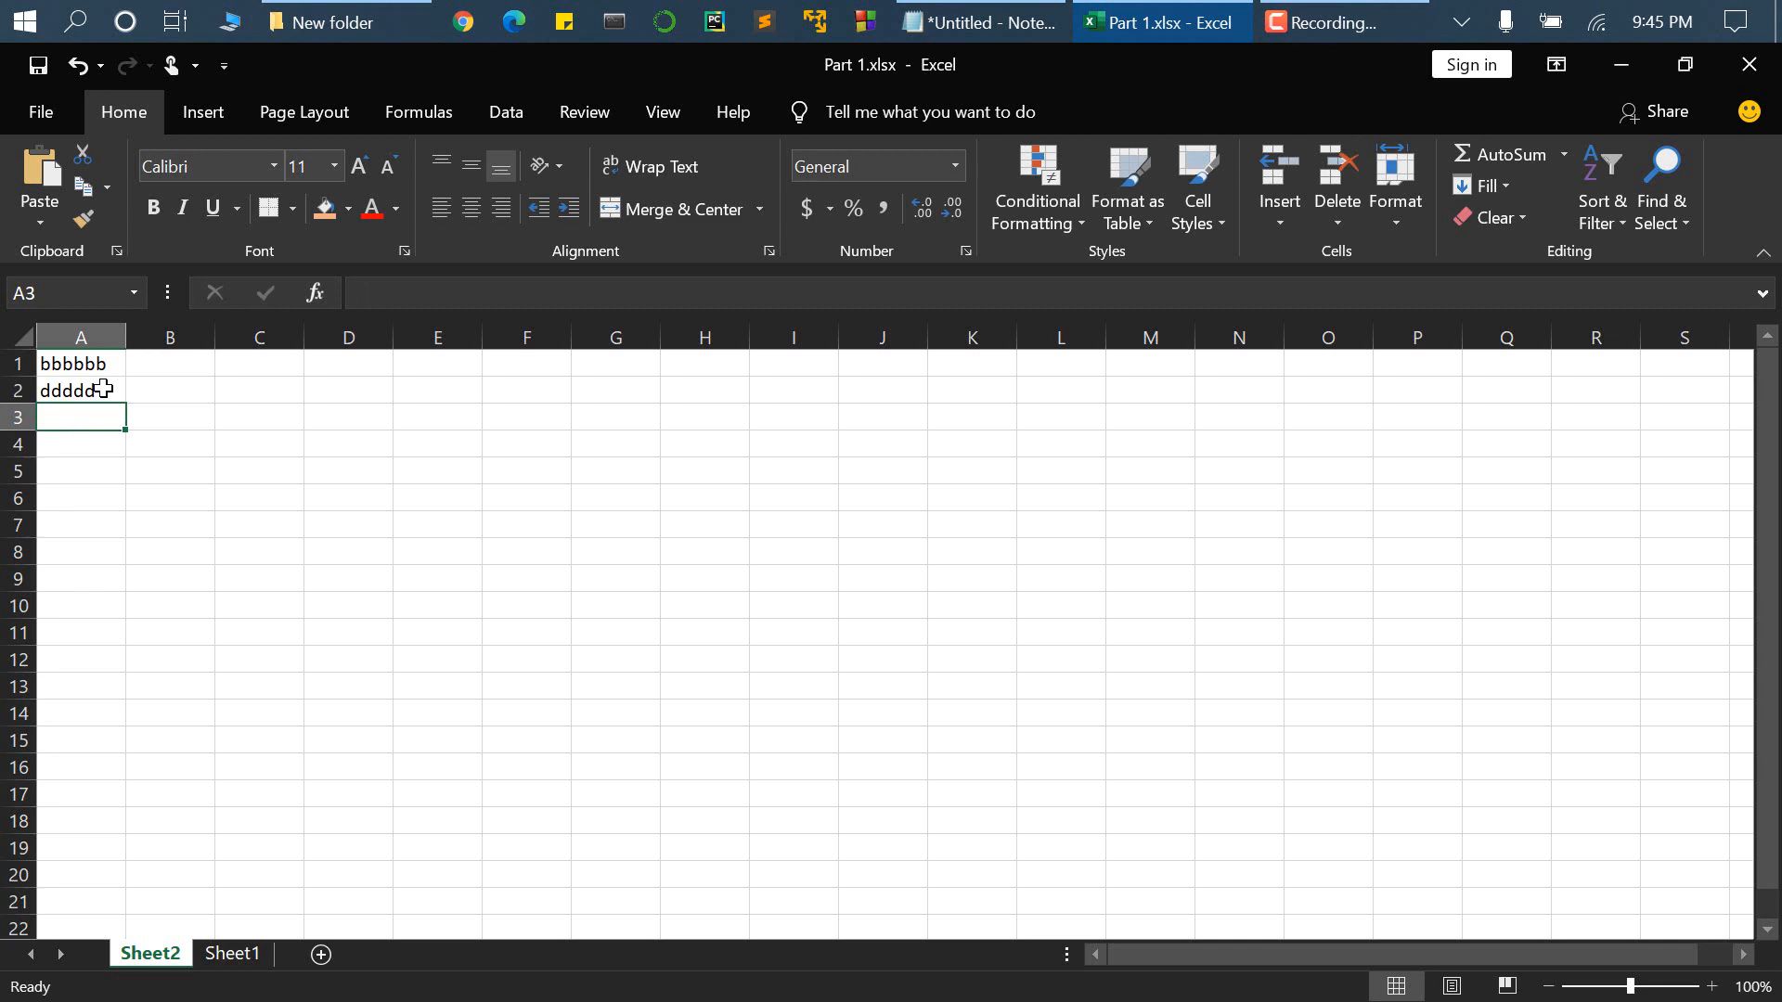
click(104, 388)
double_click(104, 389)
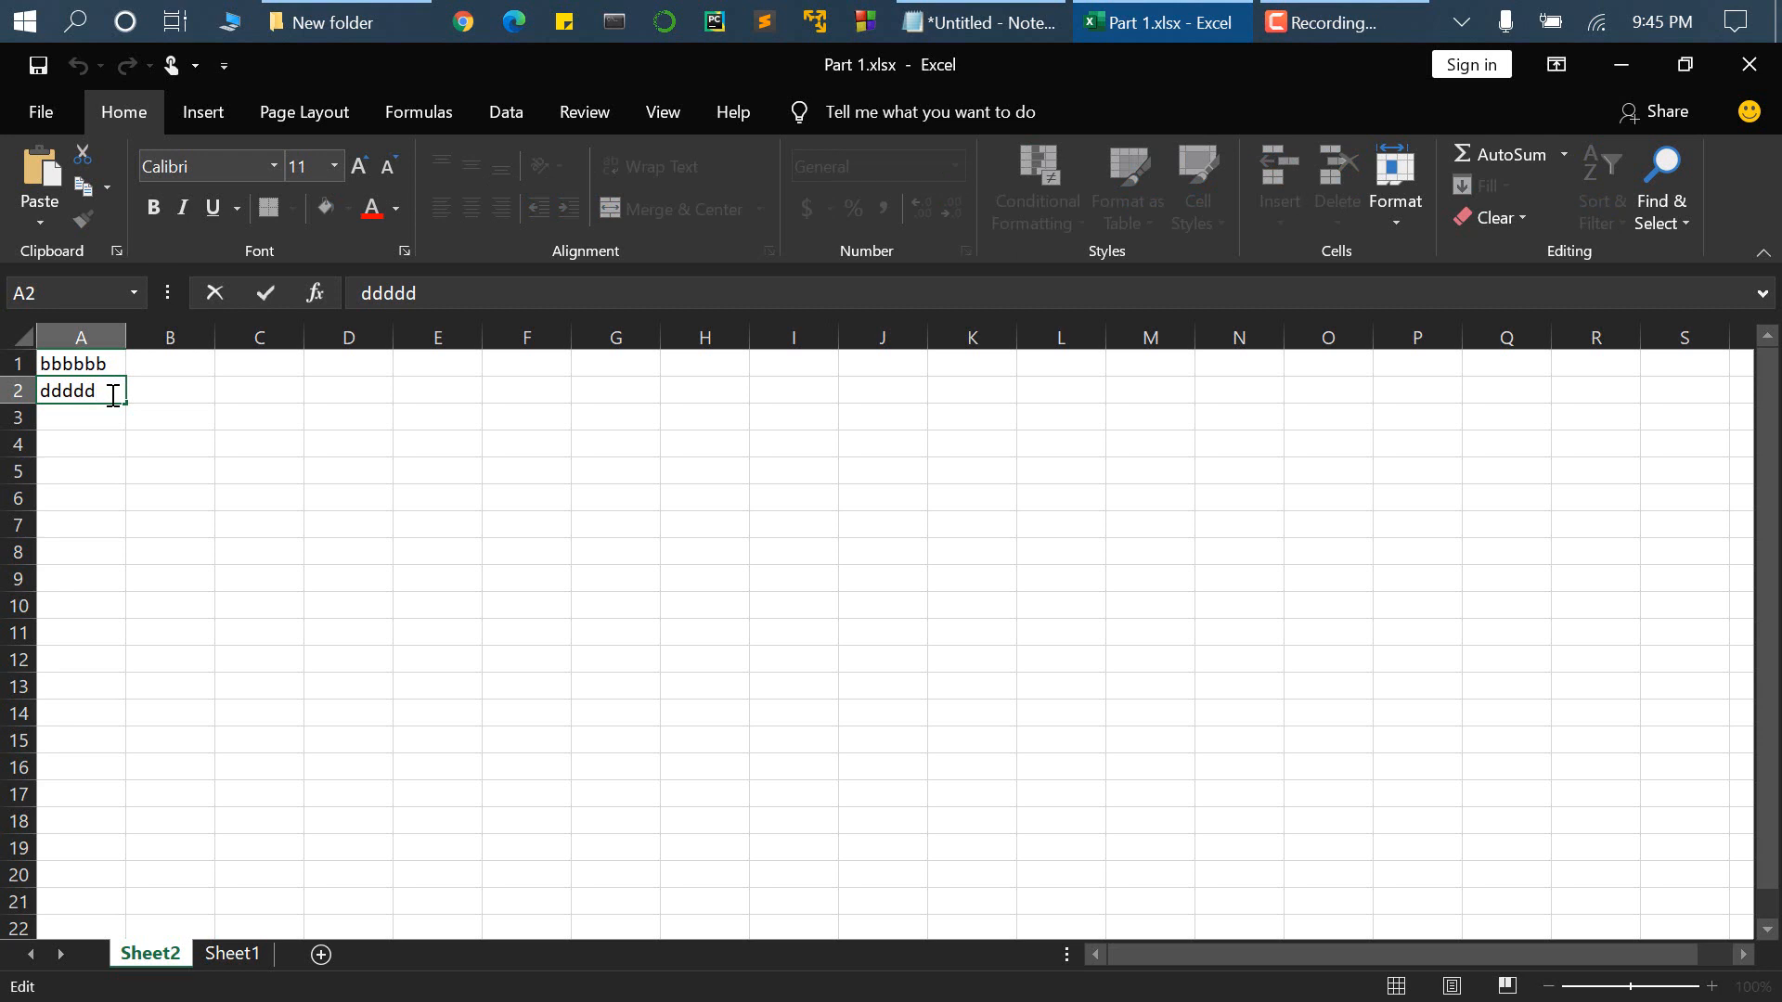
key(BackSpace)
key(Escape)
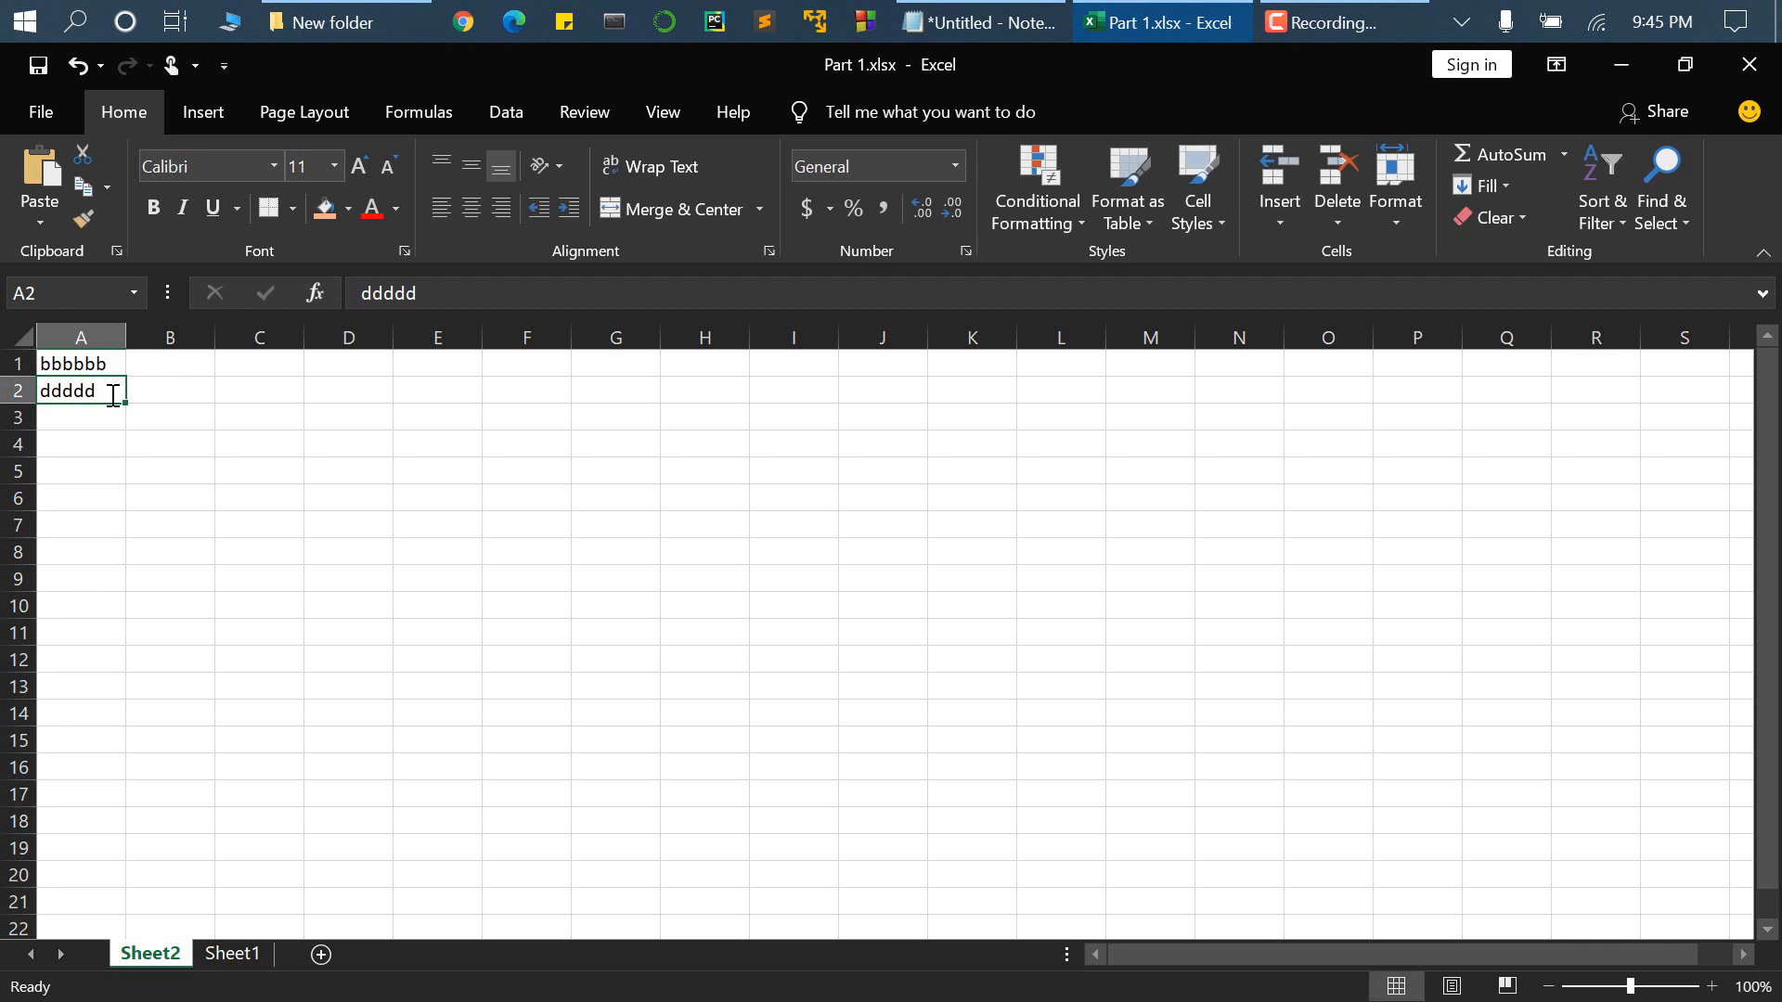
- Clear the contents of cells A2 and A1
key(Delete)
key(Up)
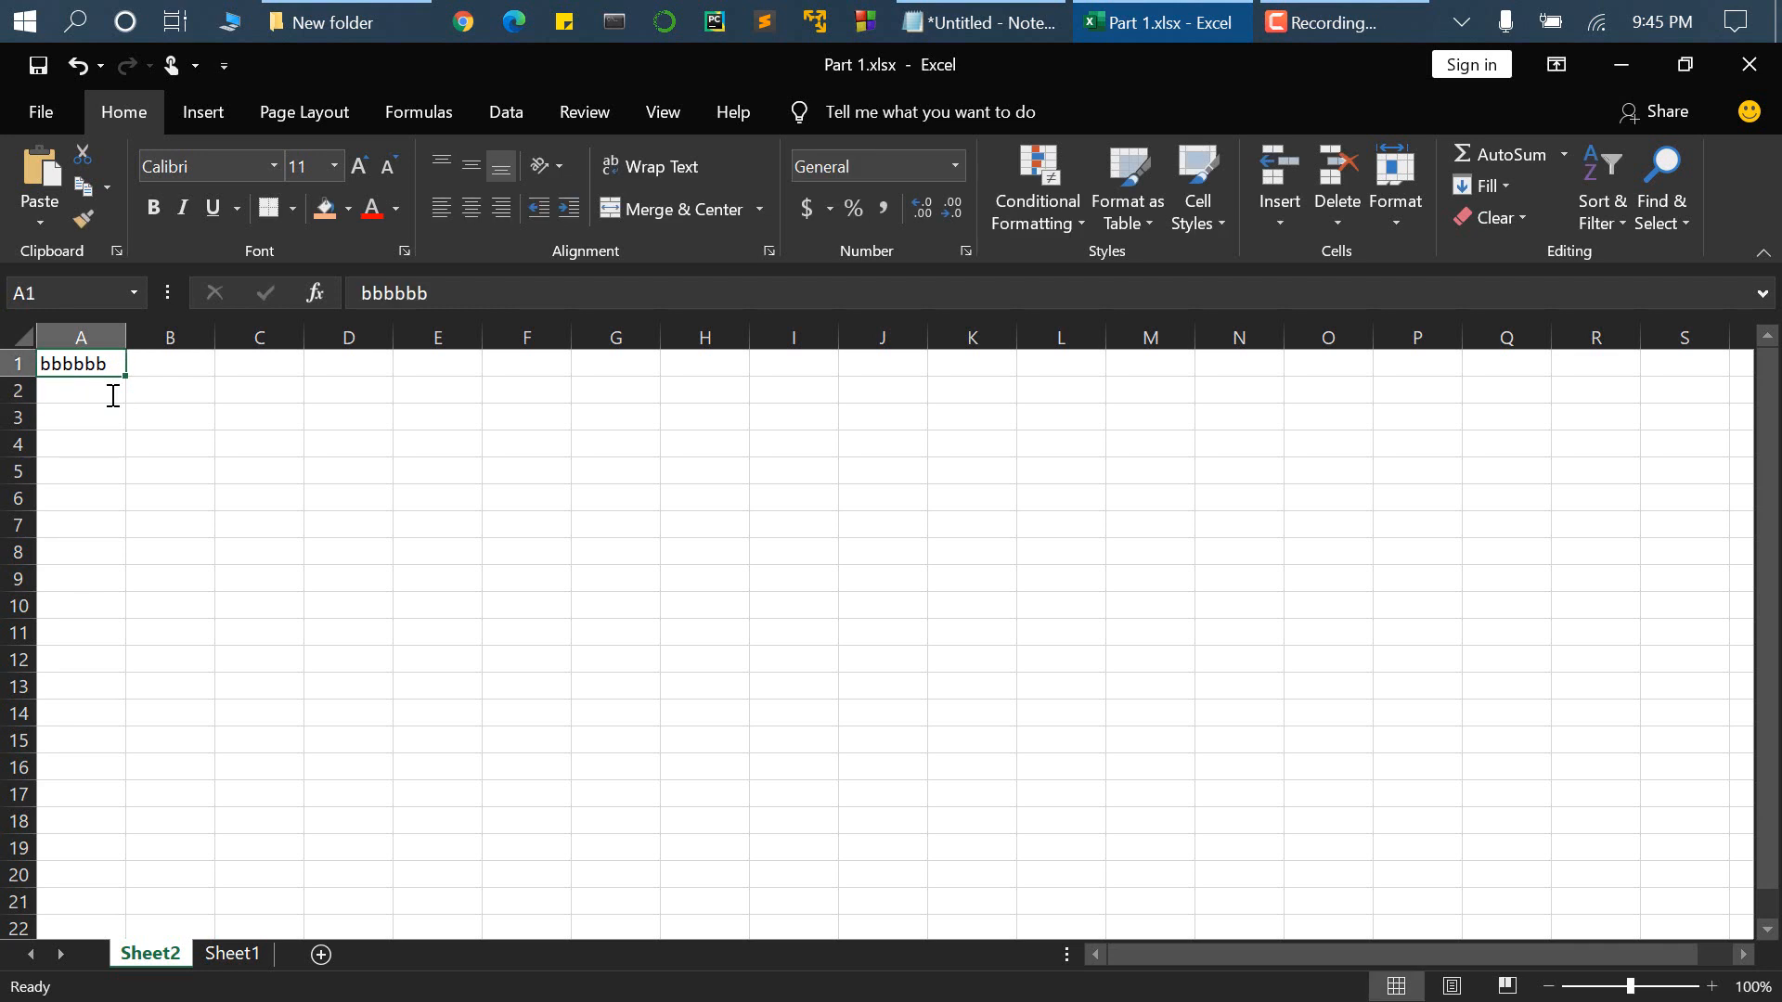
key(Delete)
- Examine the commands for inserting objects, including the pie chart types, and the page setup options
click(193, 120)
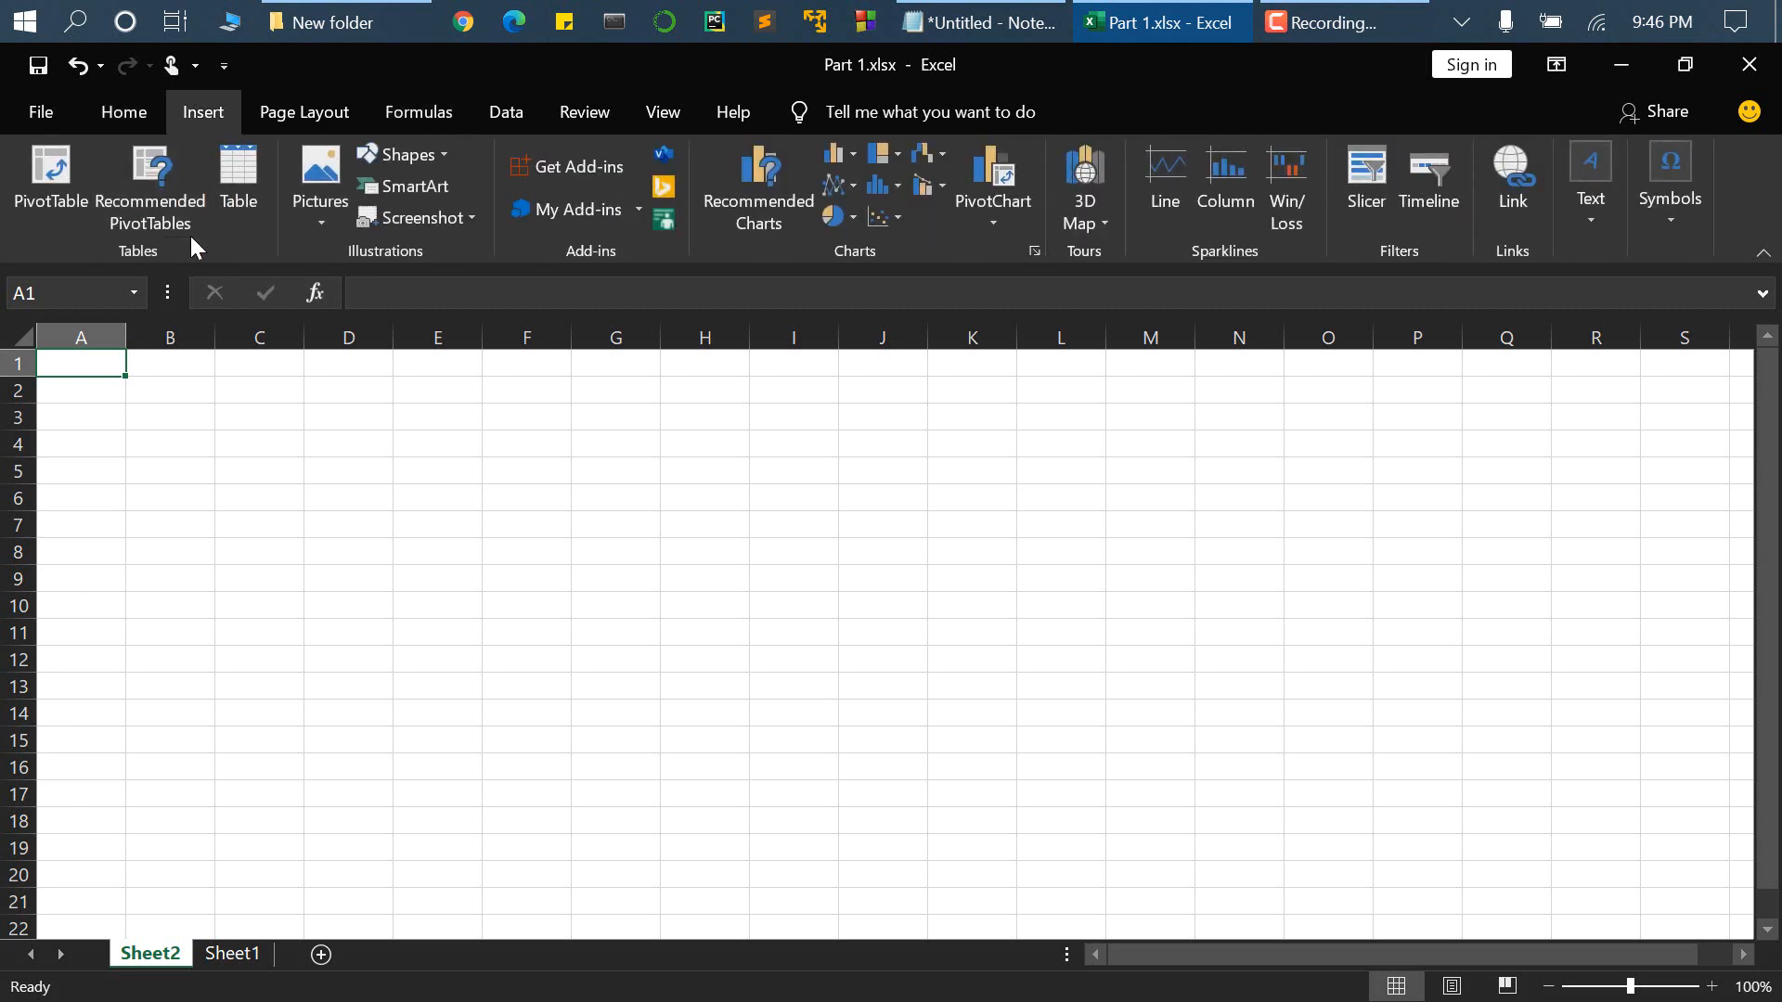
click(846, 223)
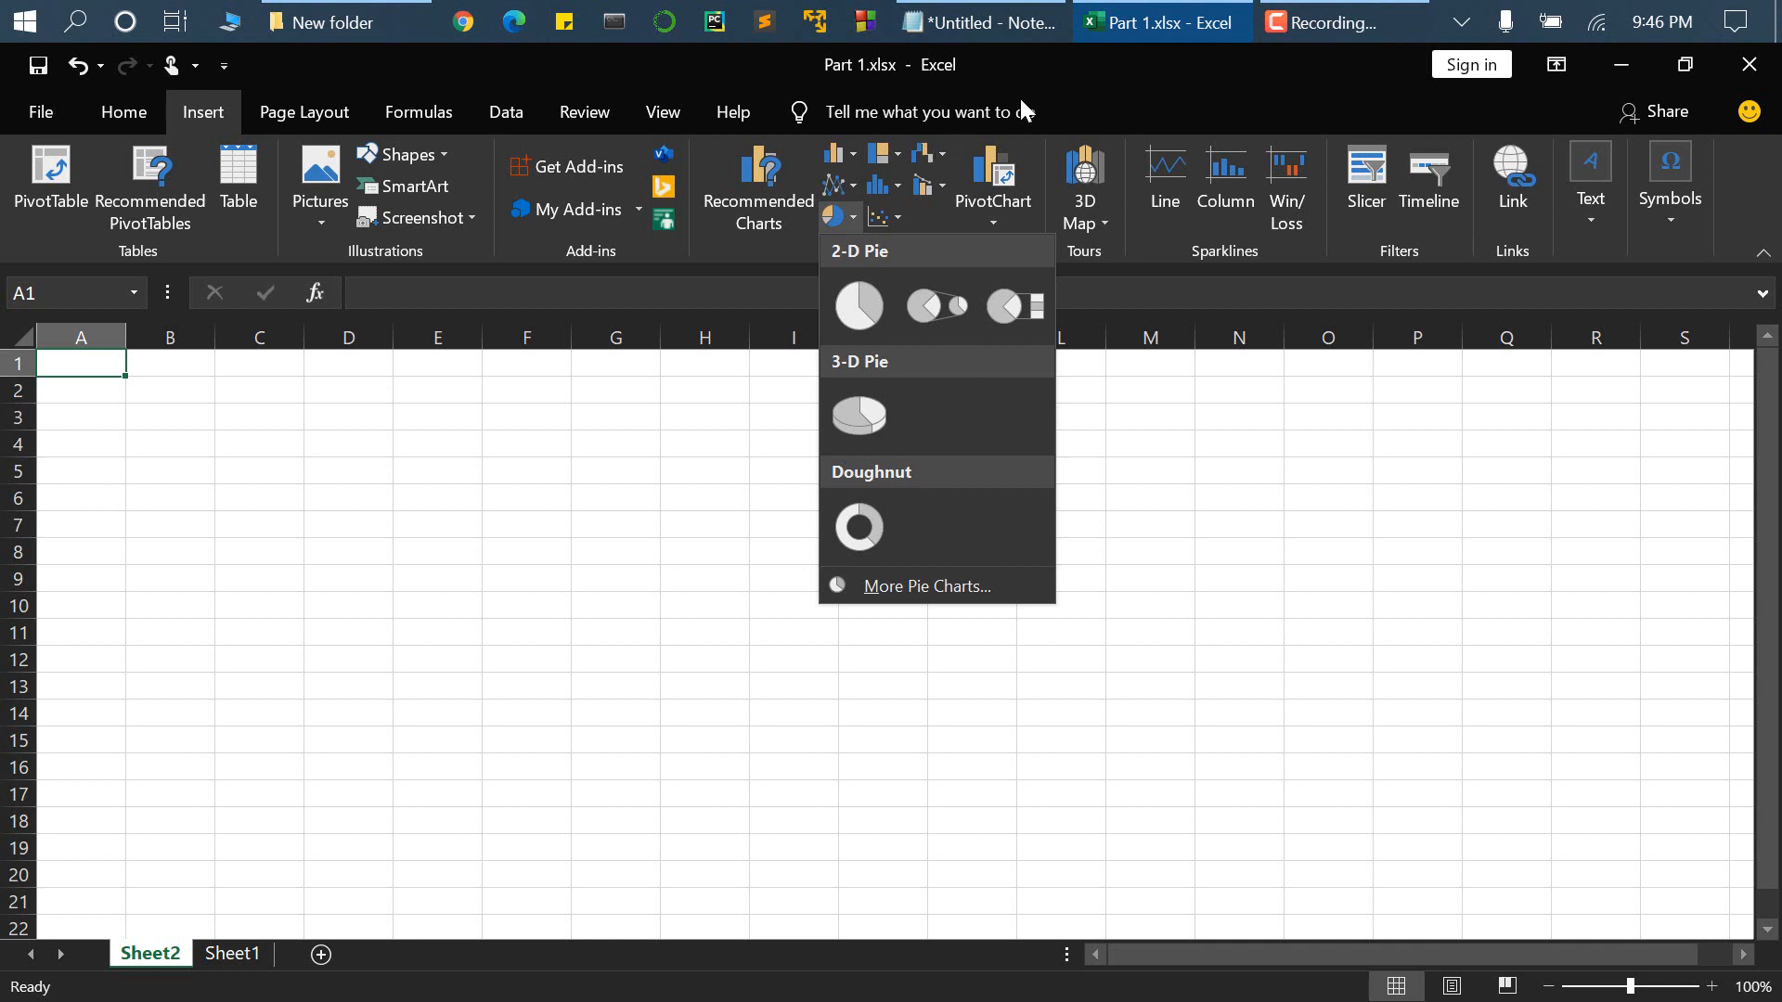
click(1162, 91)
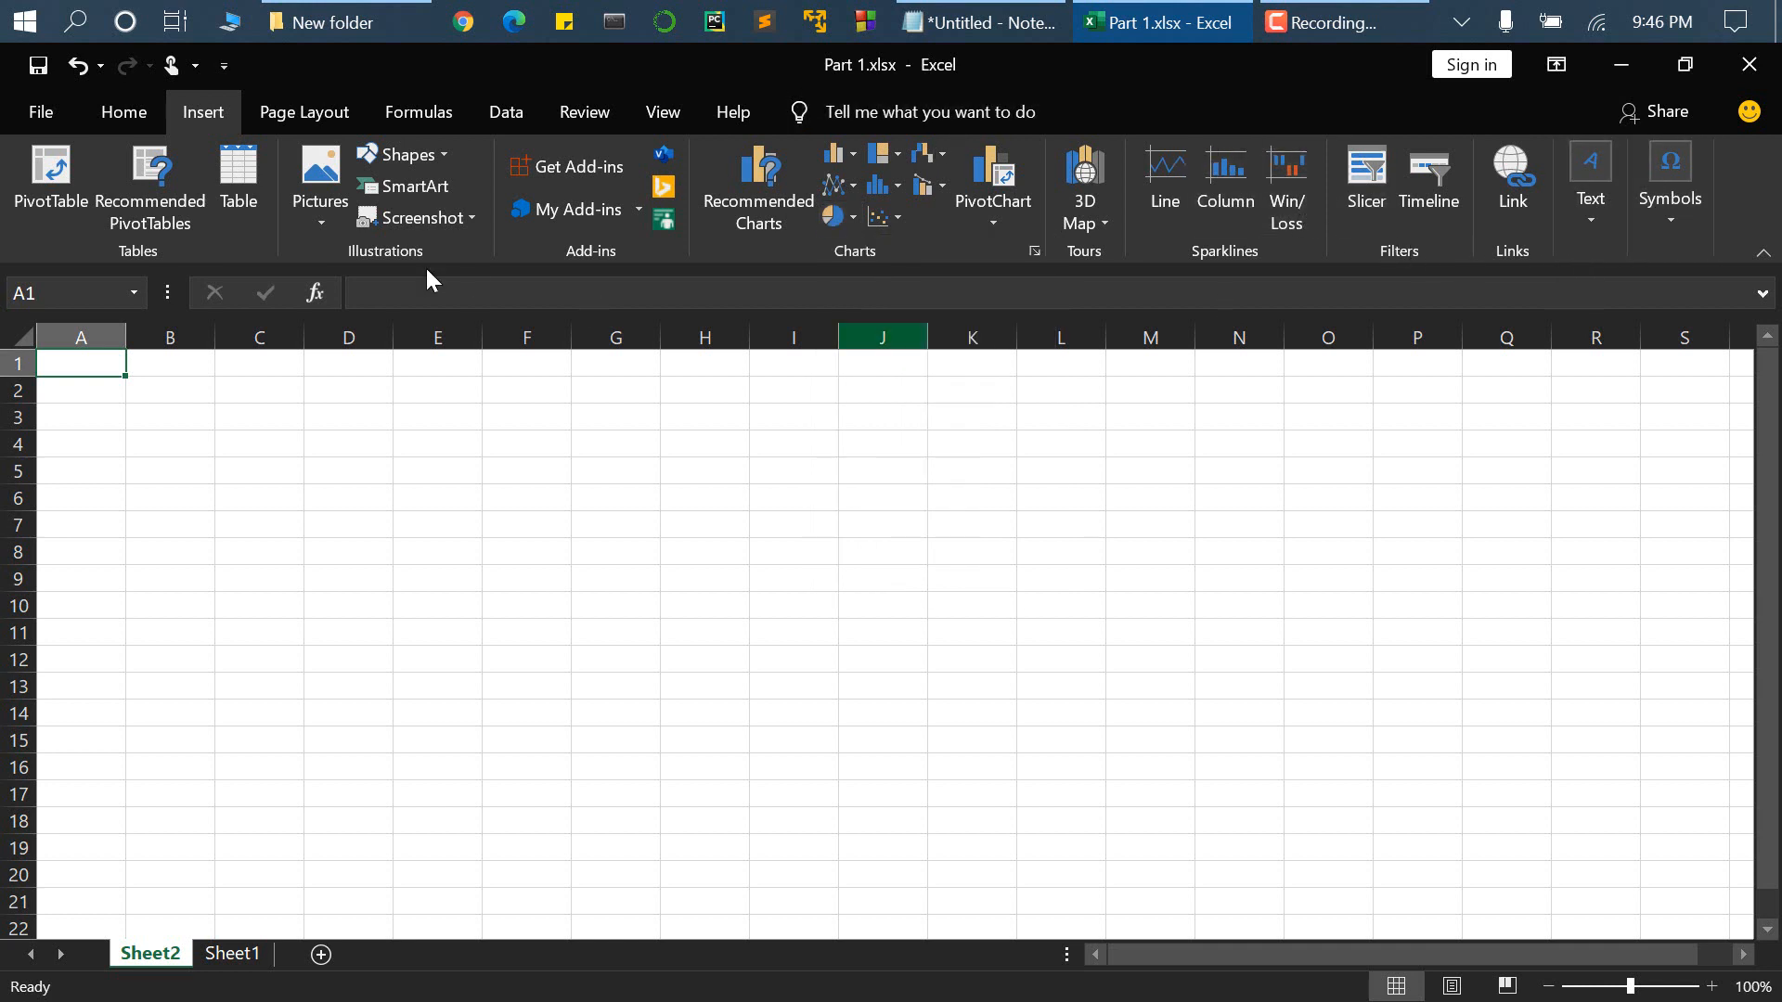
click(303, 111)
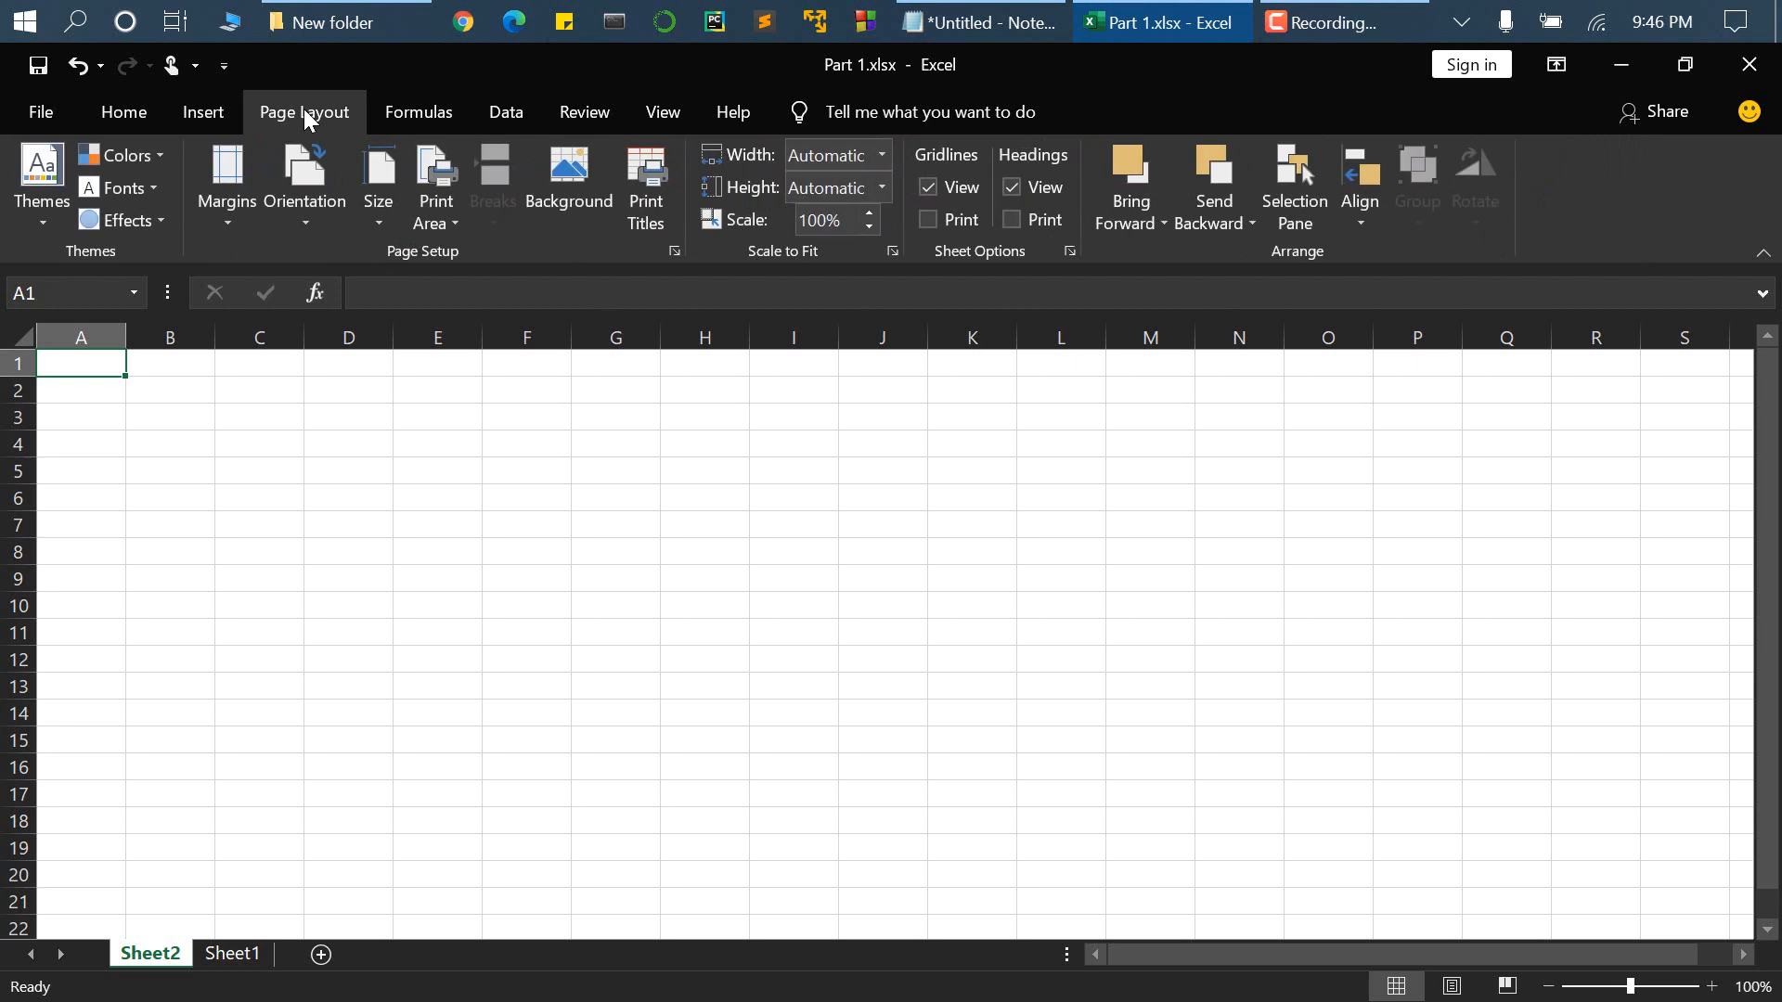
- Browse the financial functions and view the arguments of AMORLINC, cancelling without inserting it in A1
click(399, 114)
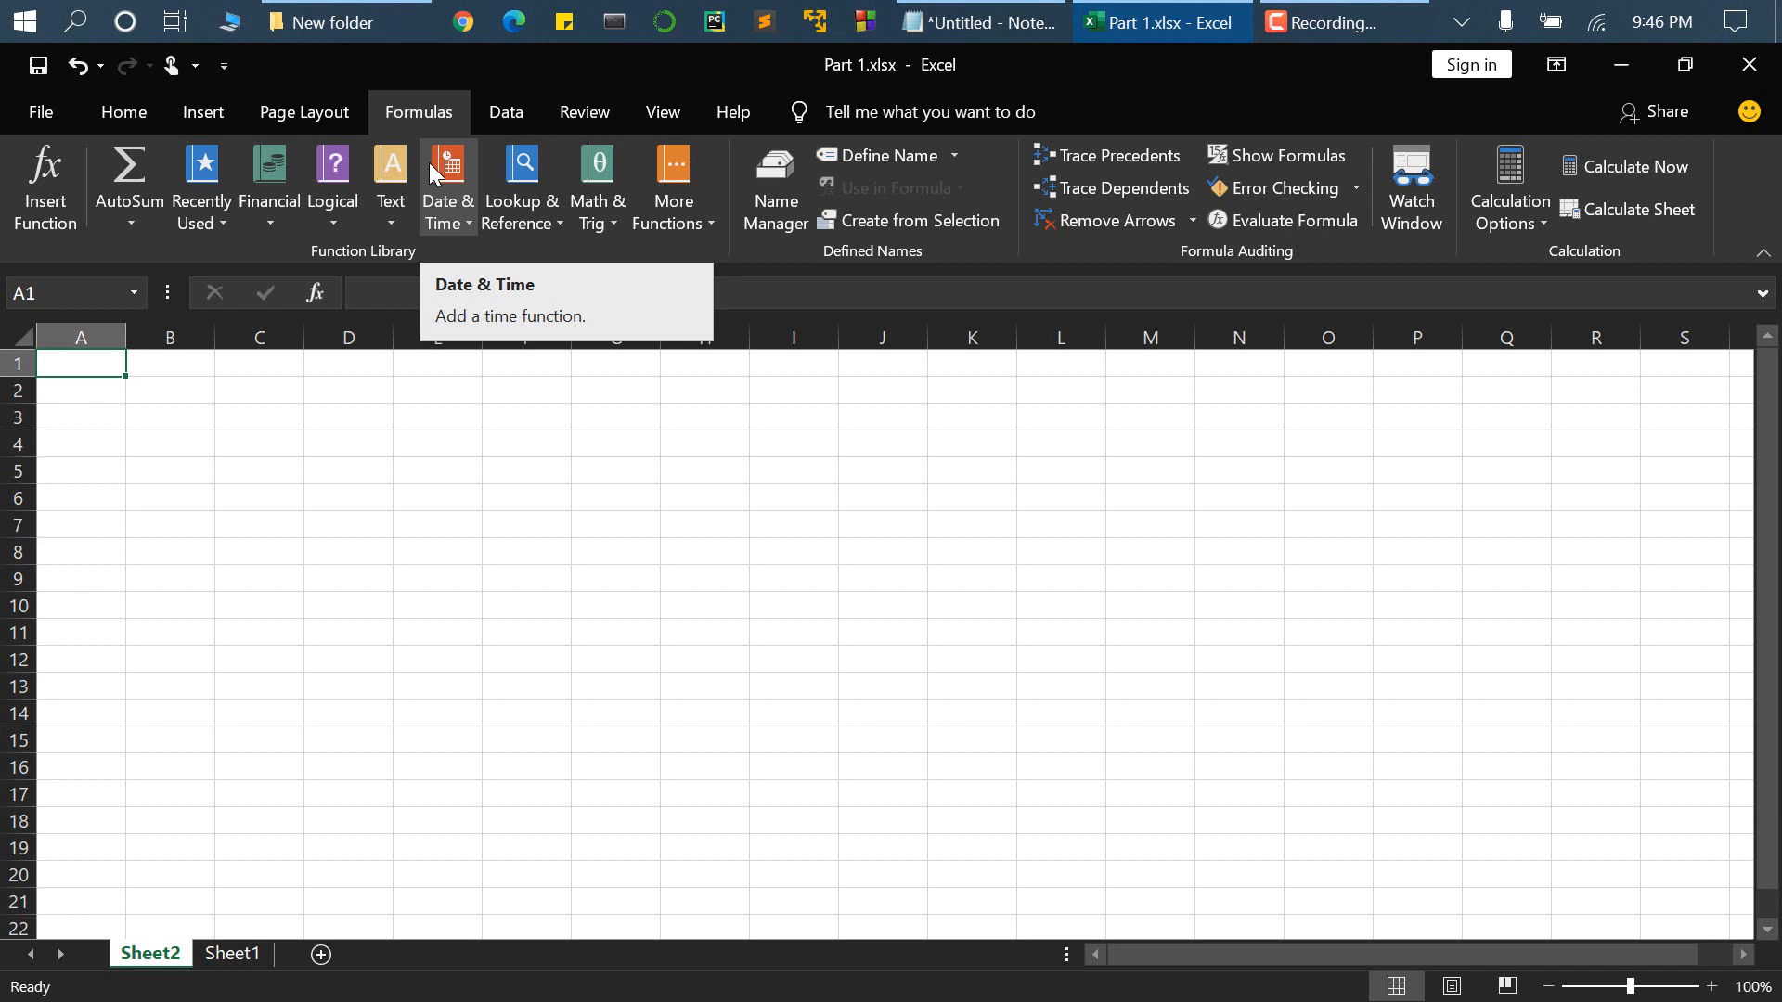
click(277, 190)
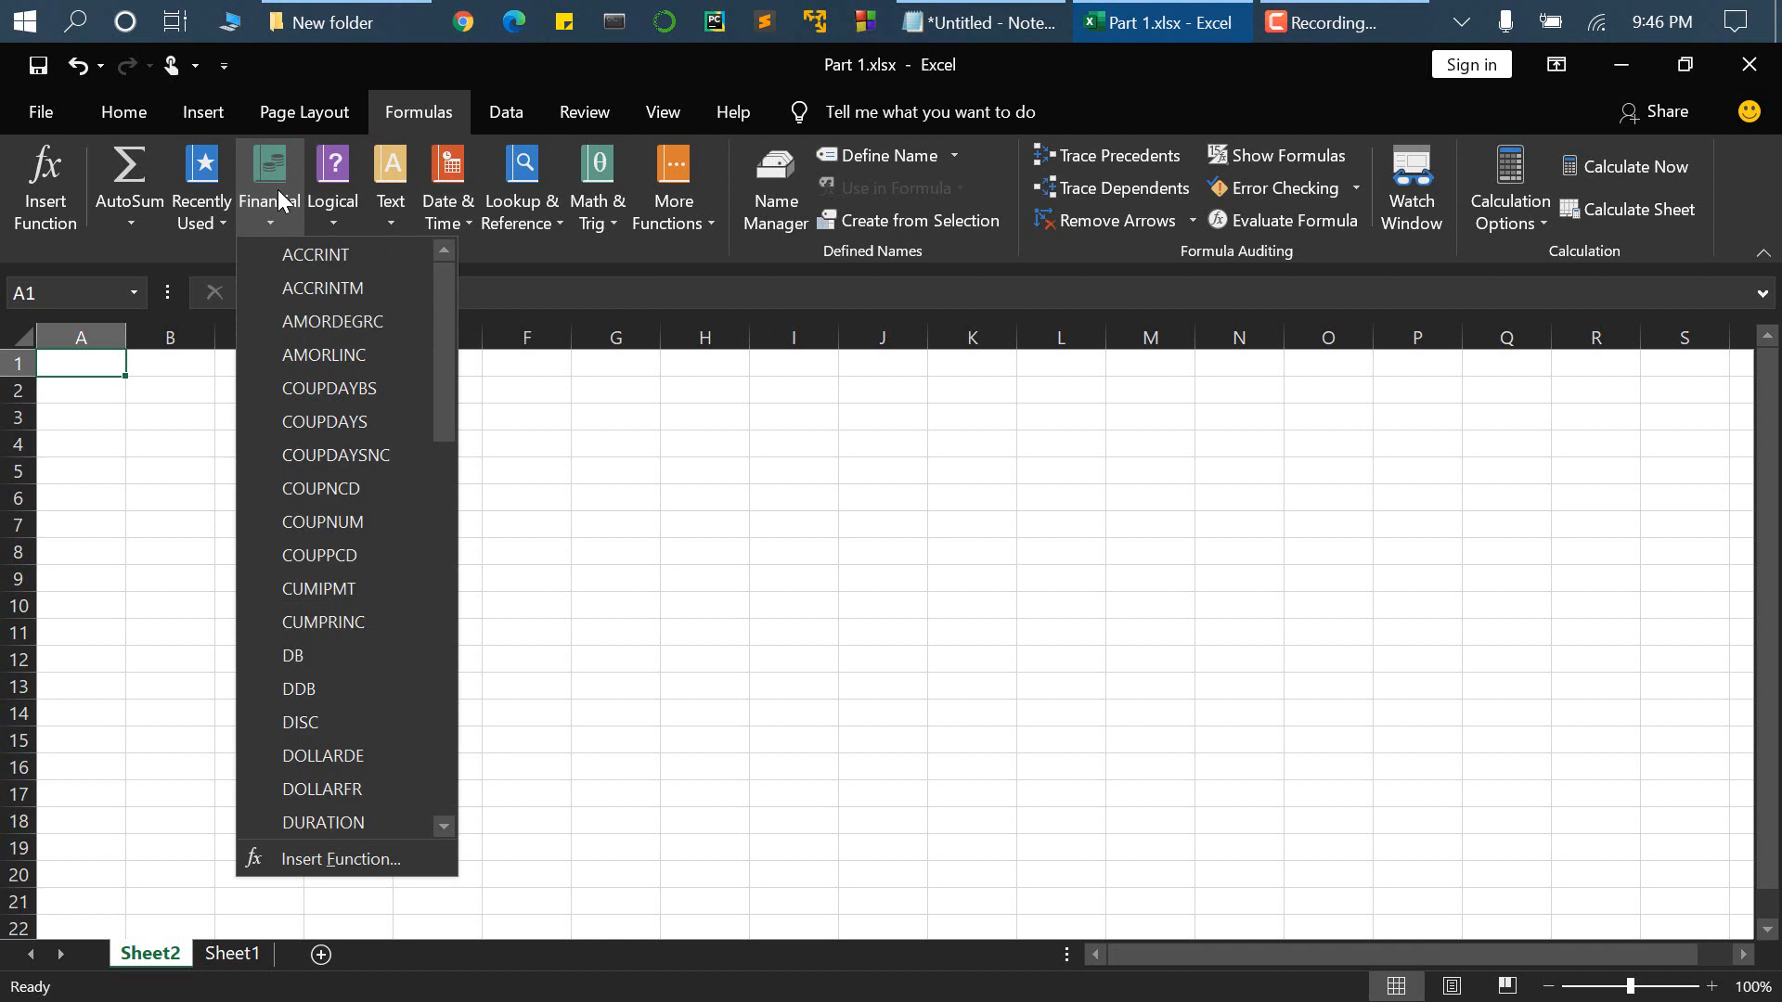
click(332, 362)
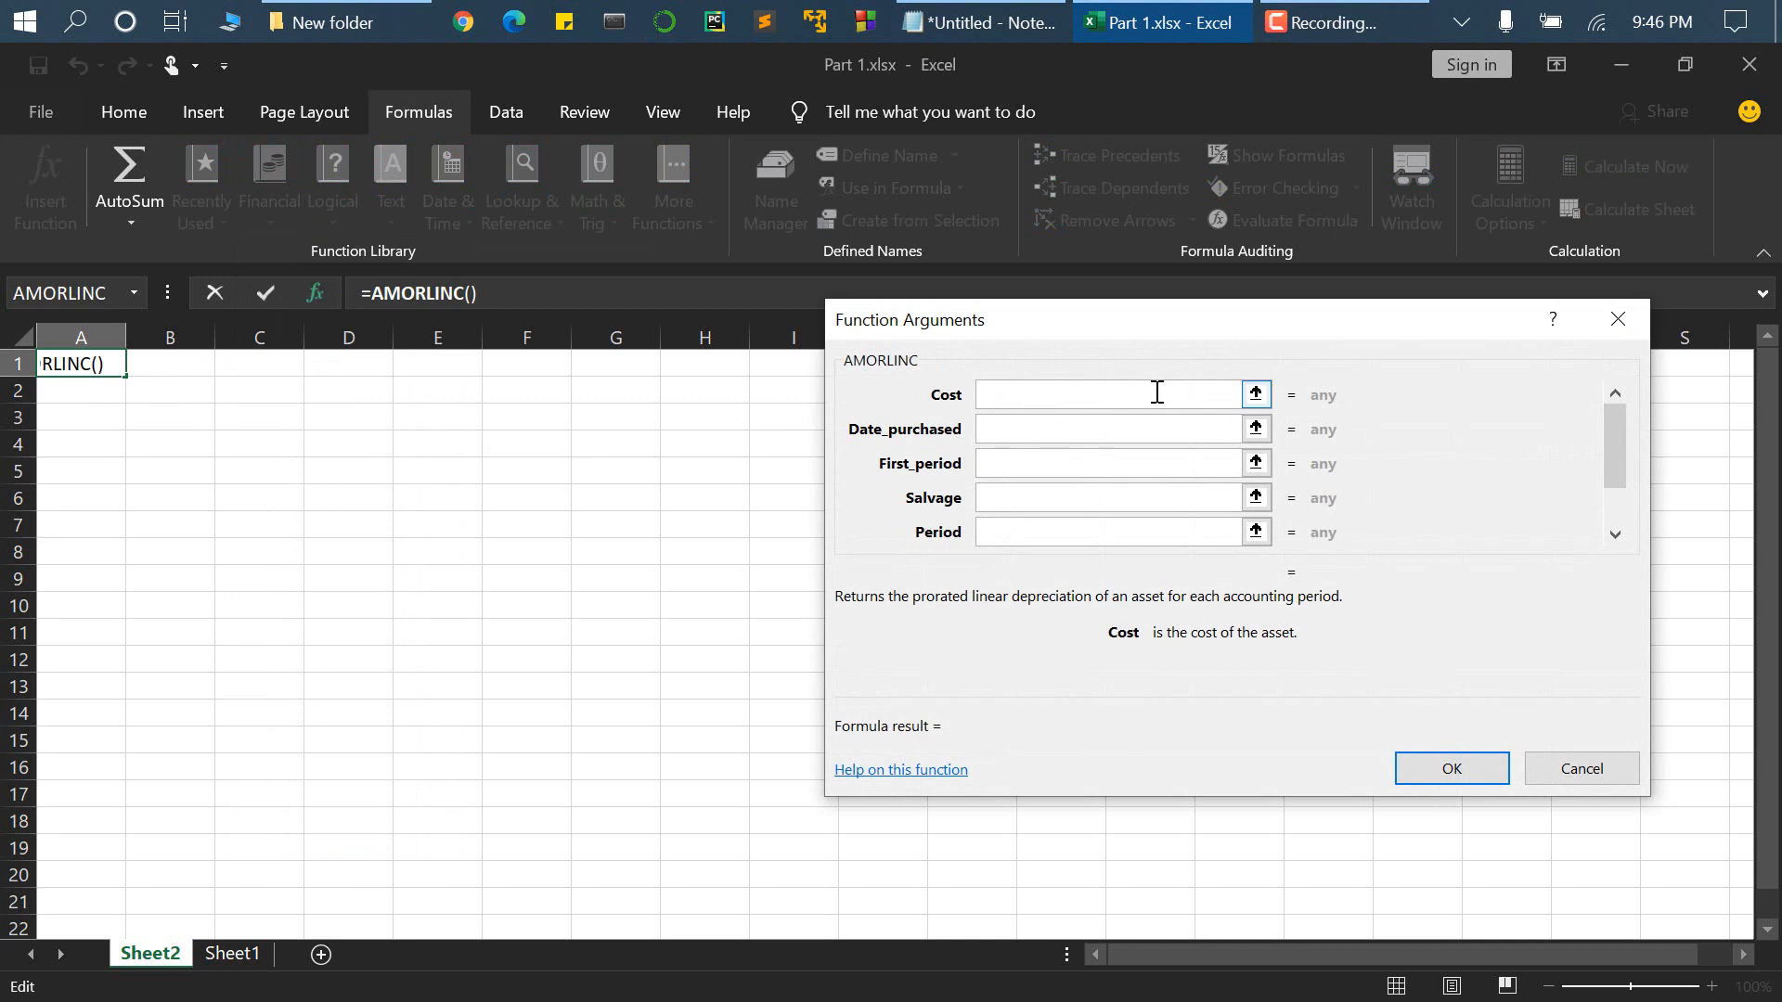
click(1081, 426)
click(1582, 776)
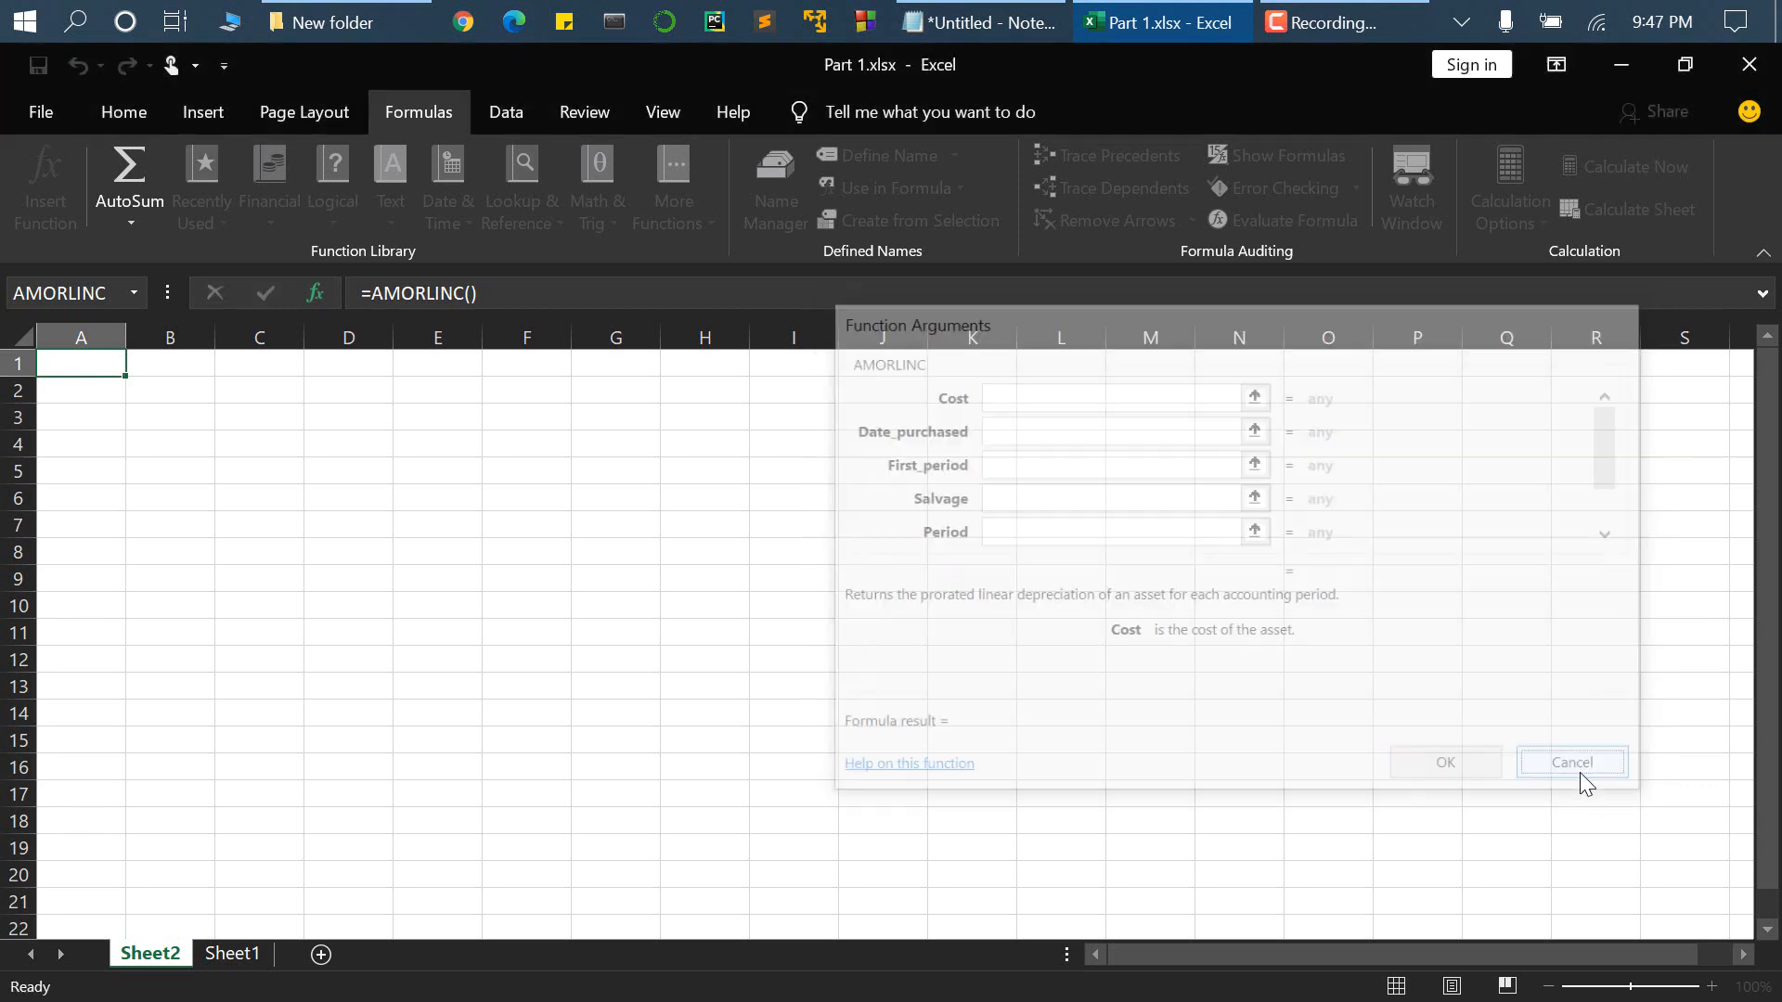
- Examine the data, review and view commands, and return to the basic formatting and editing commands
click(509, 118)
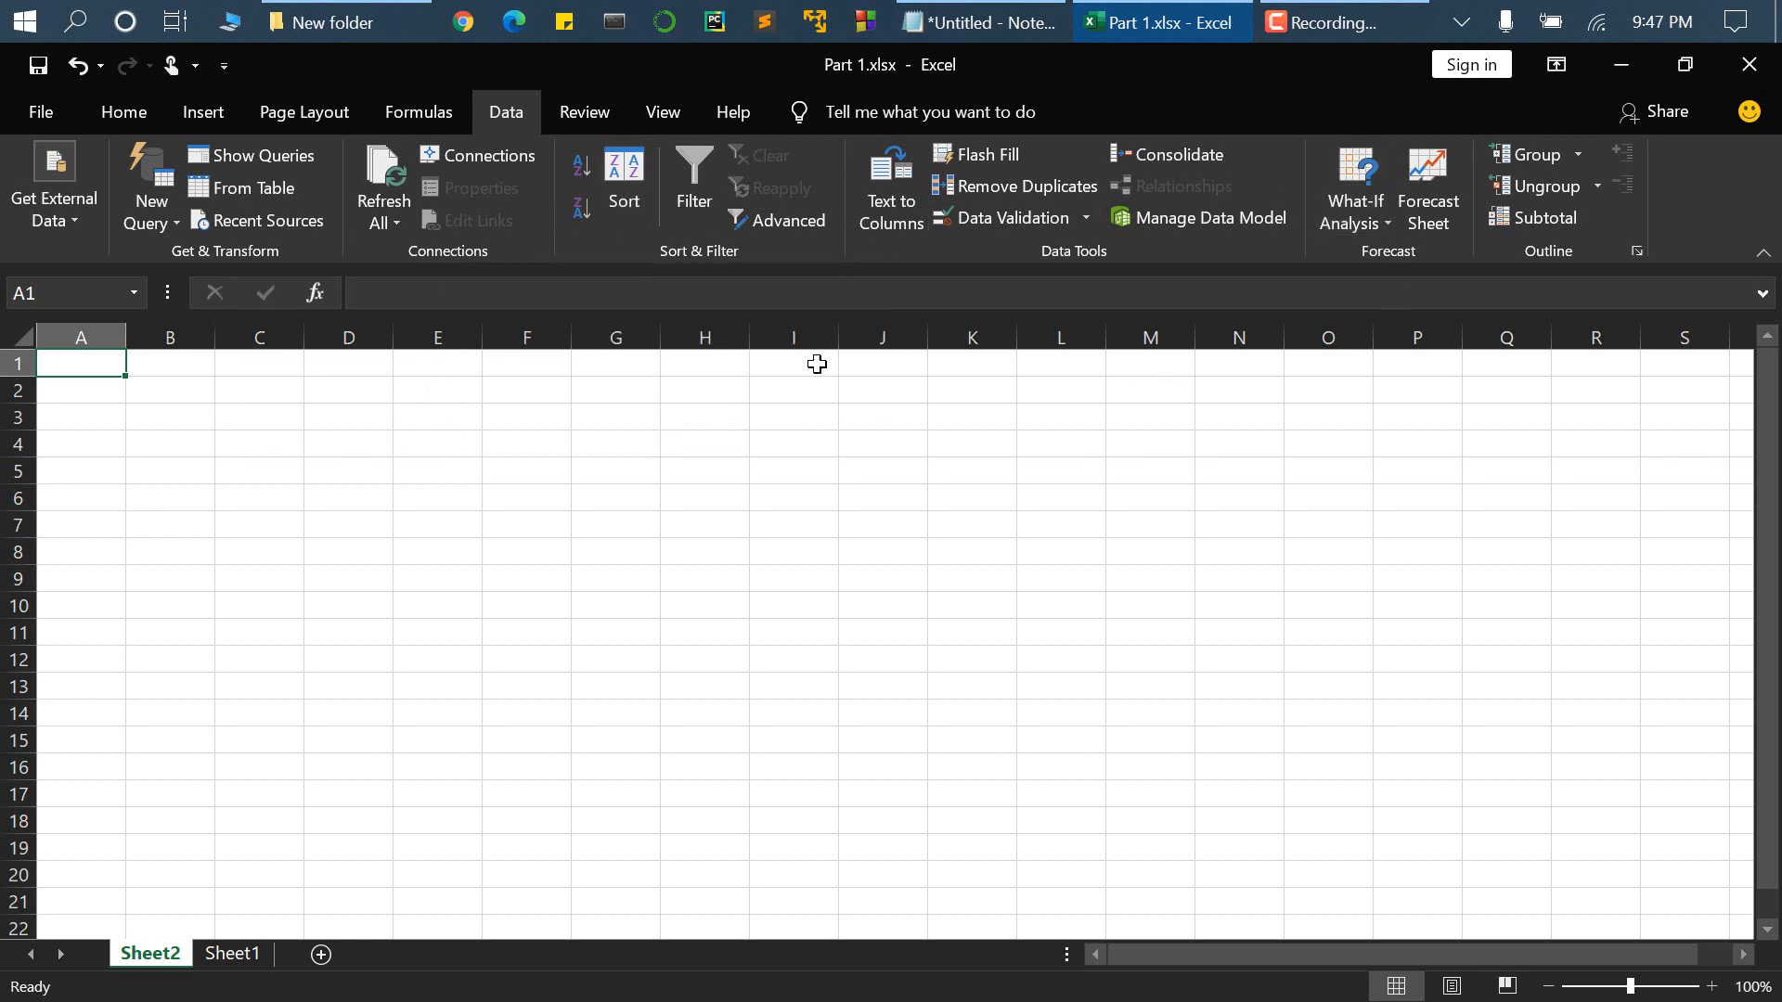
click(600, 113)
click(667, 117)
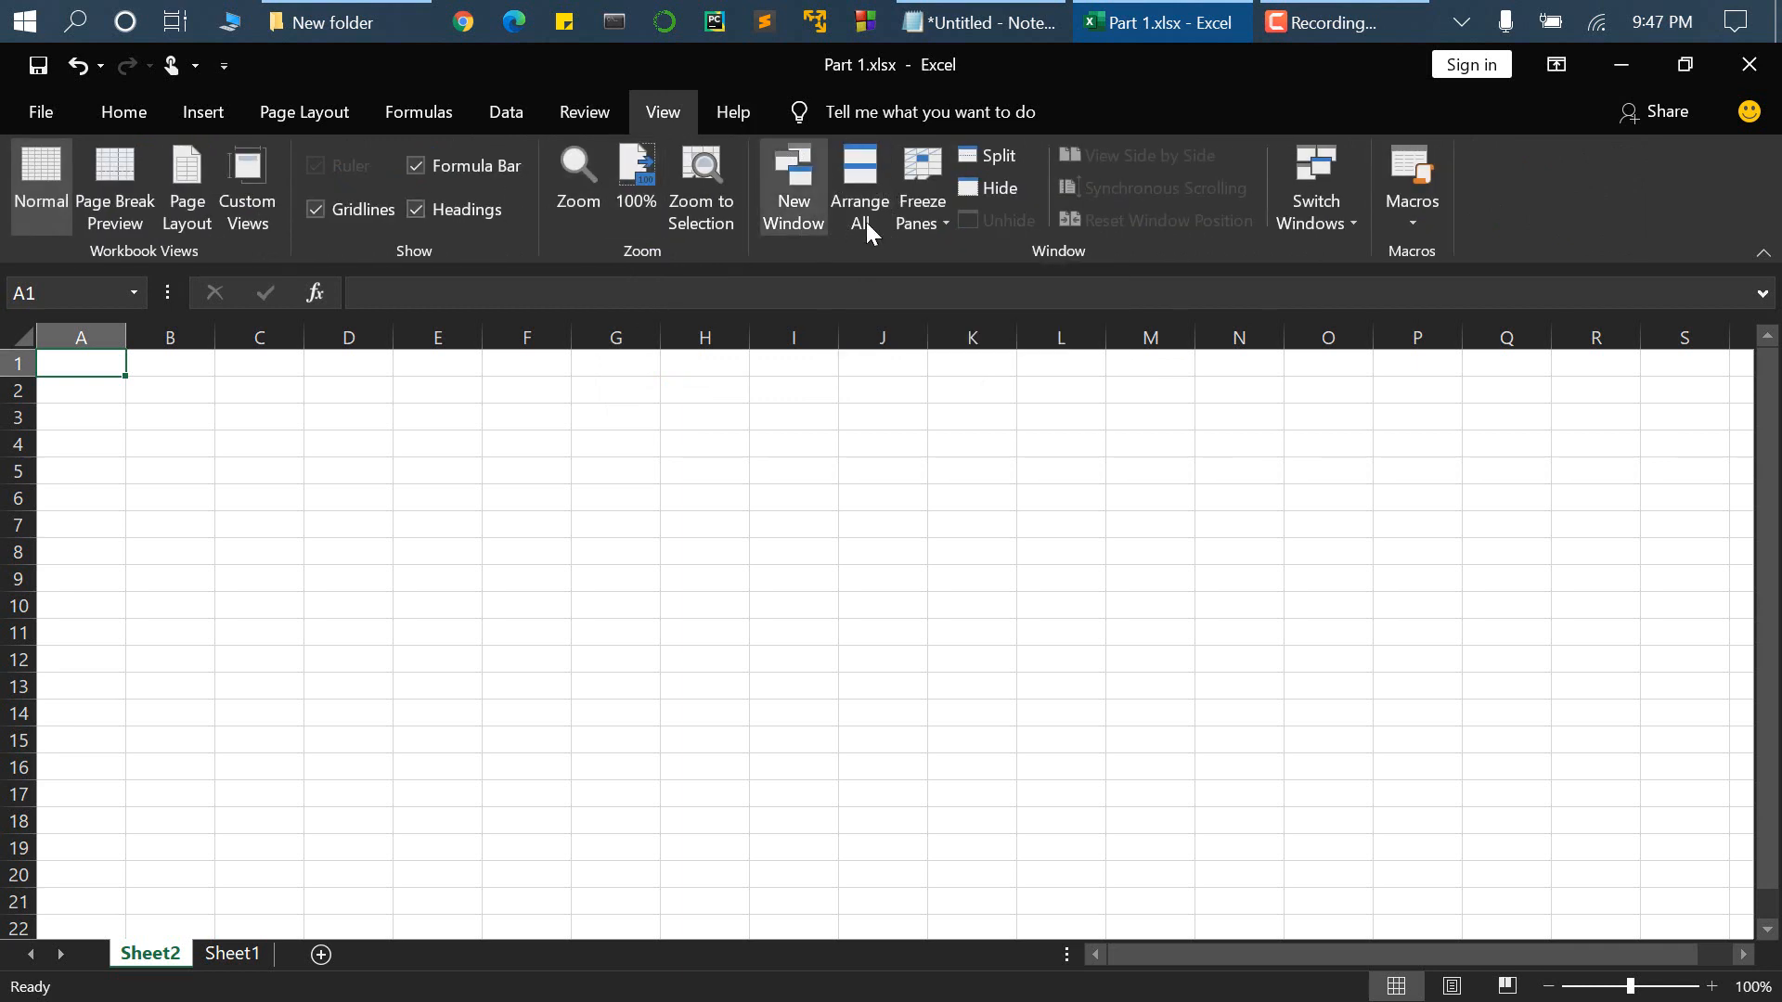
click(135, 125)
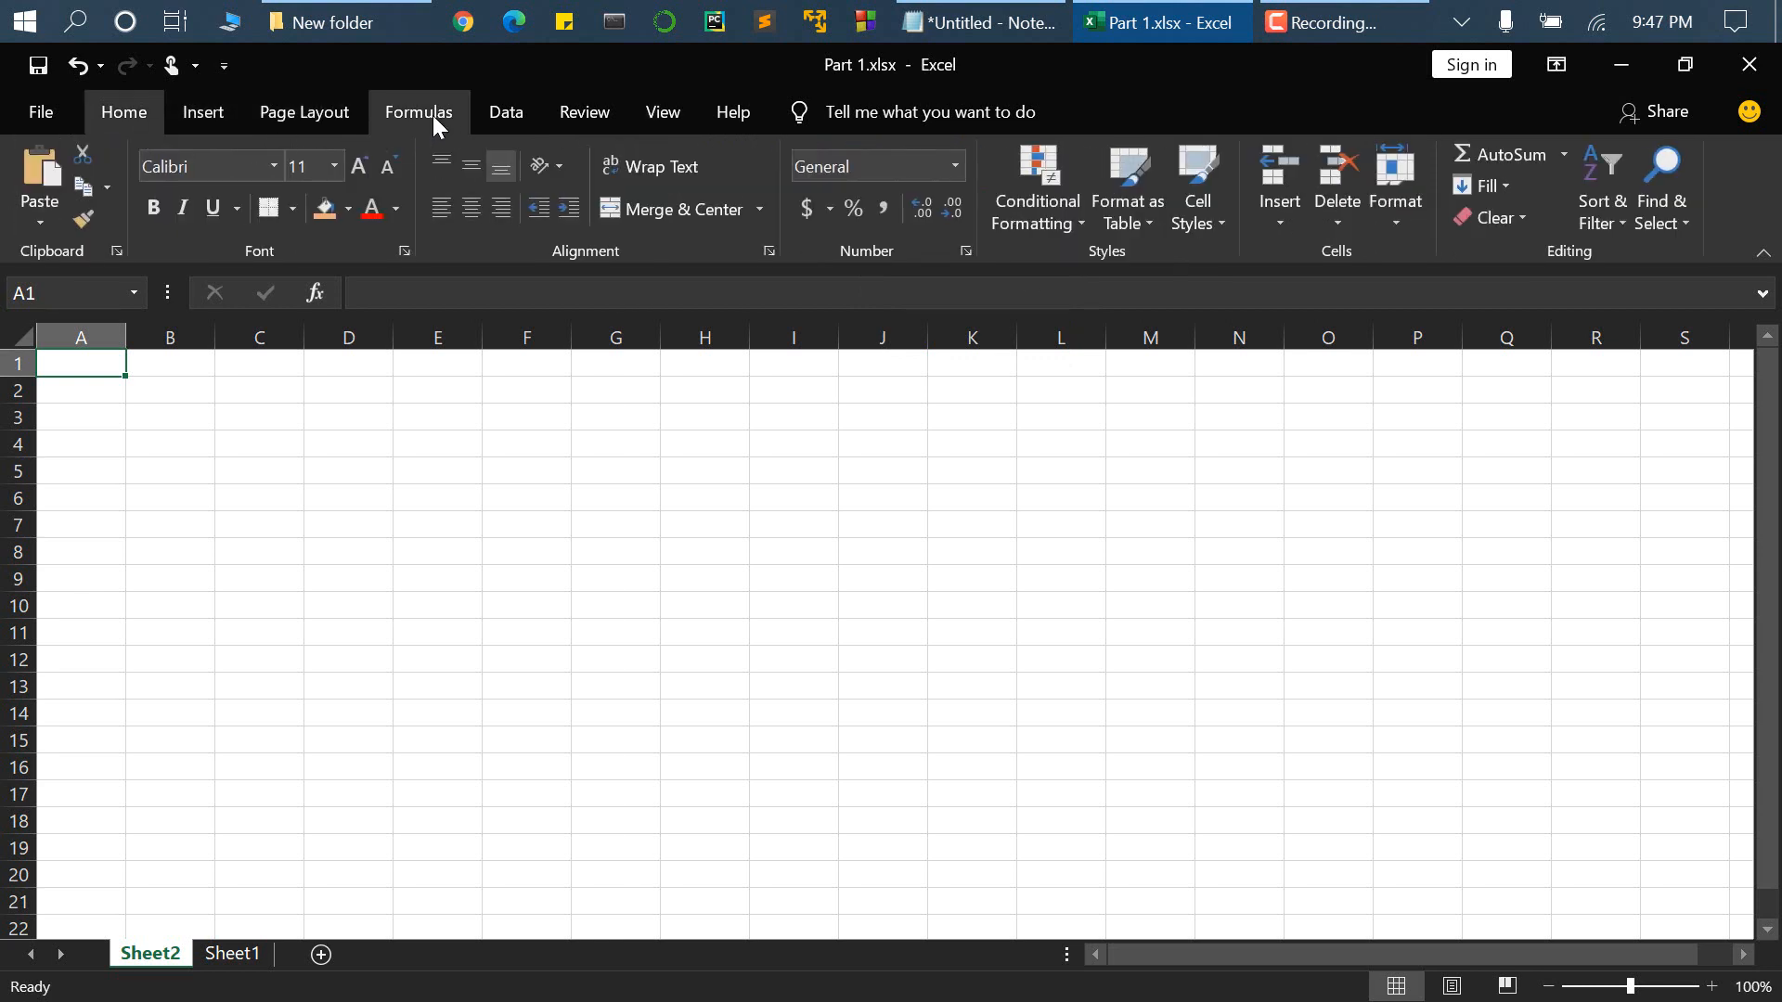
click(488, 122)
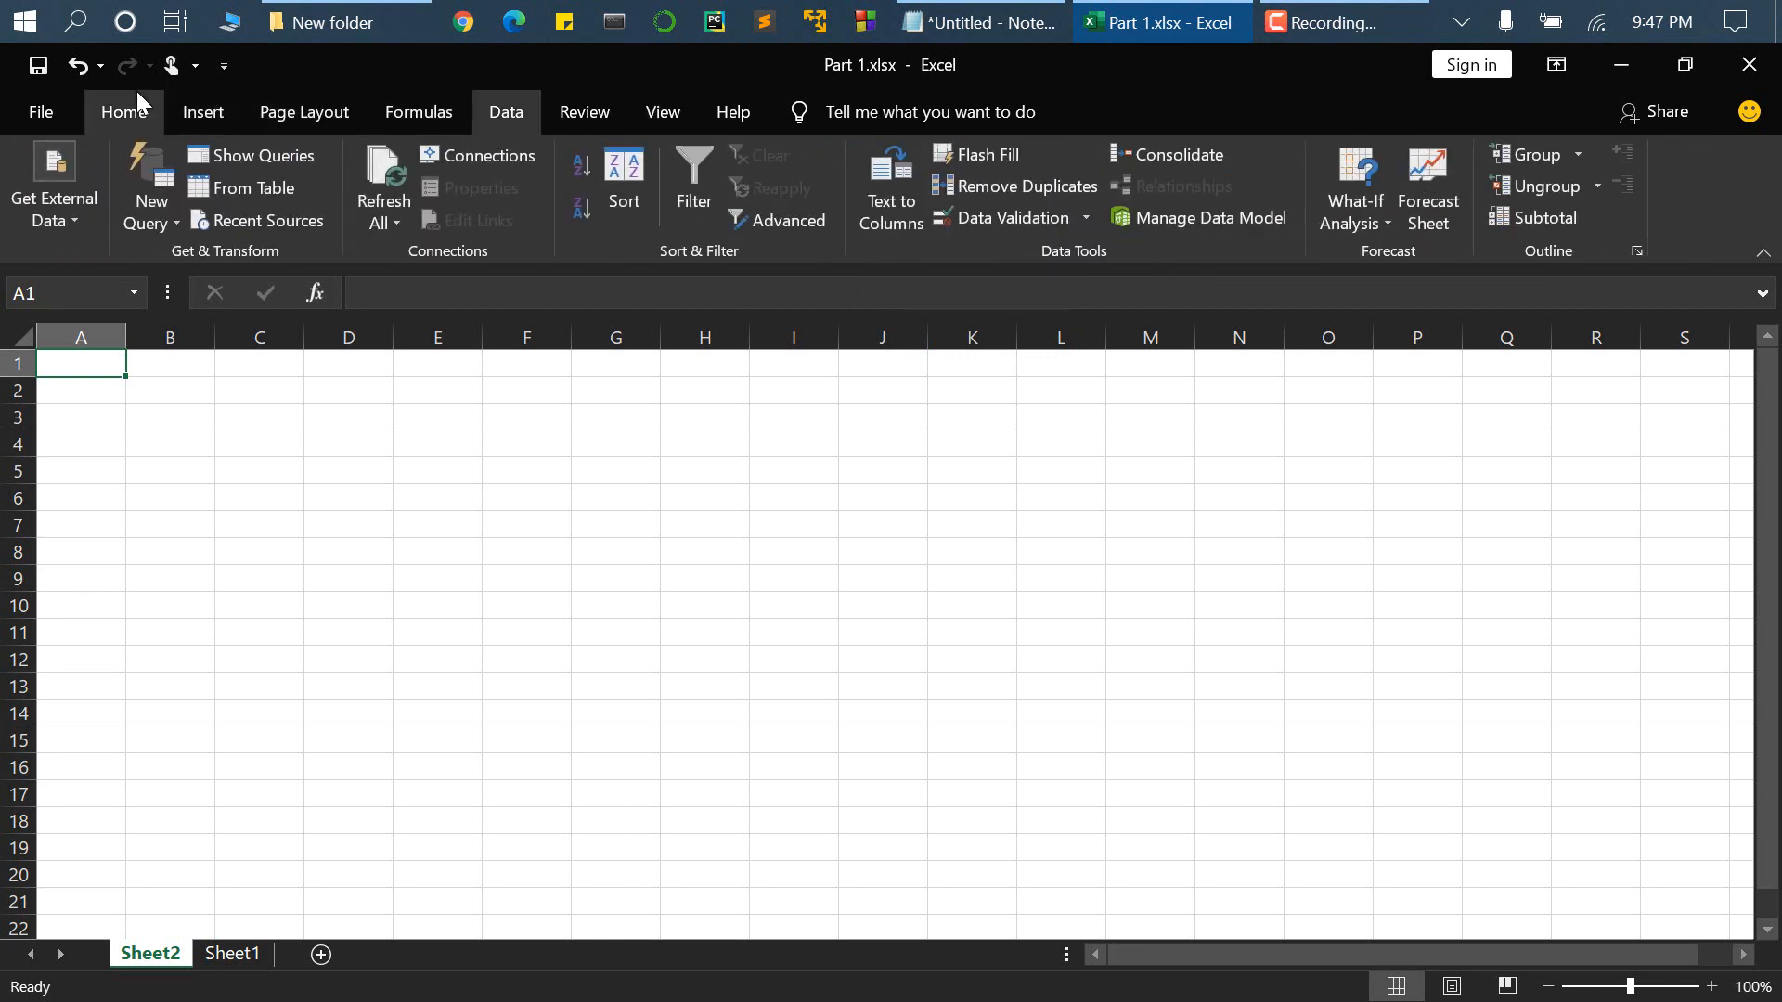
click(123, 114)
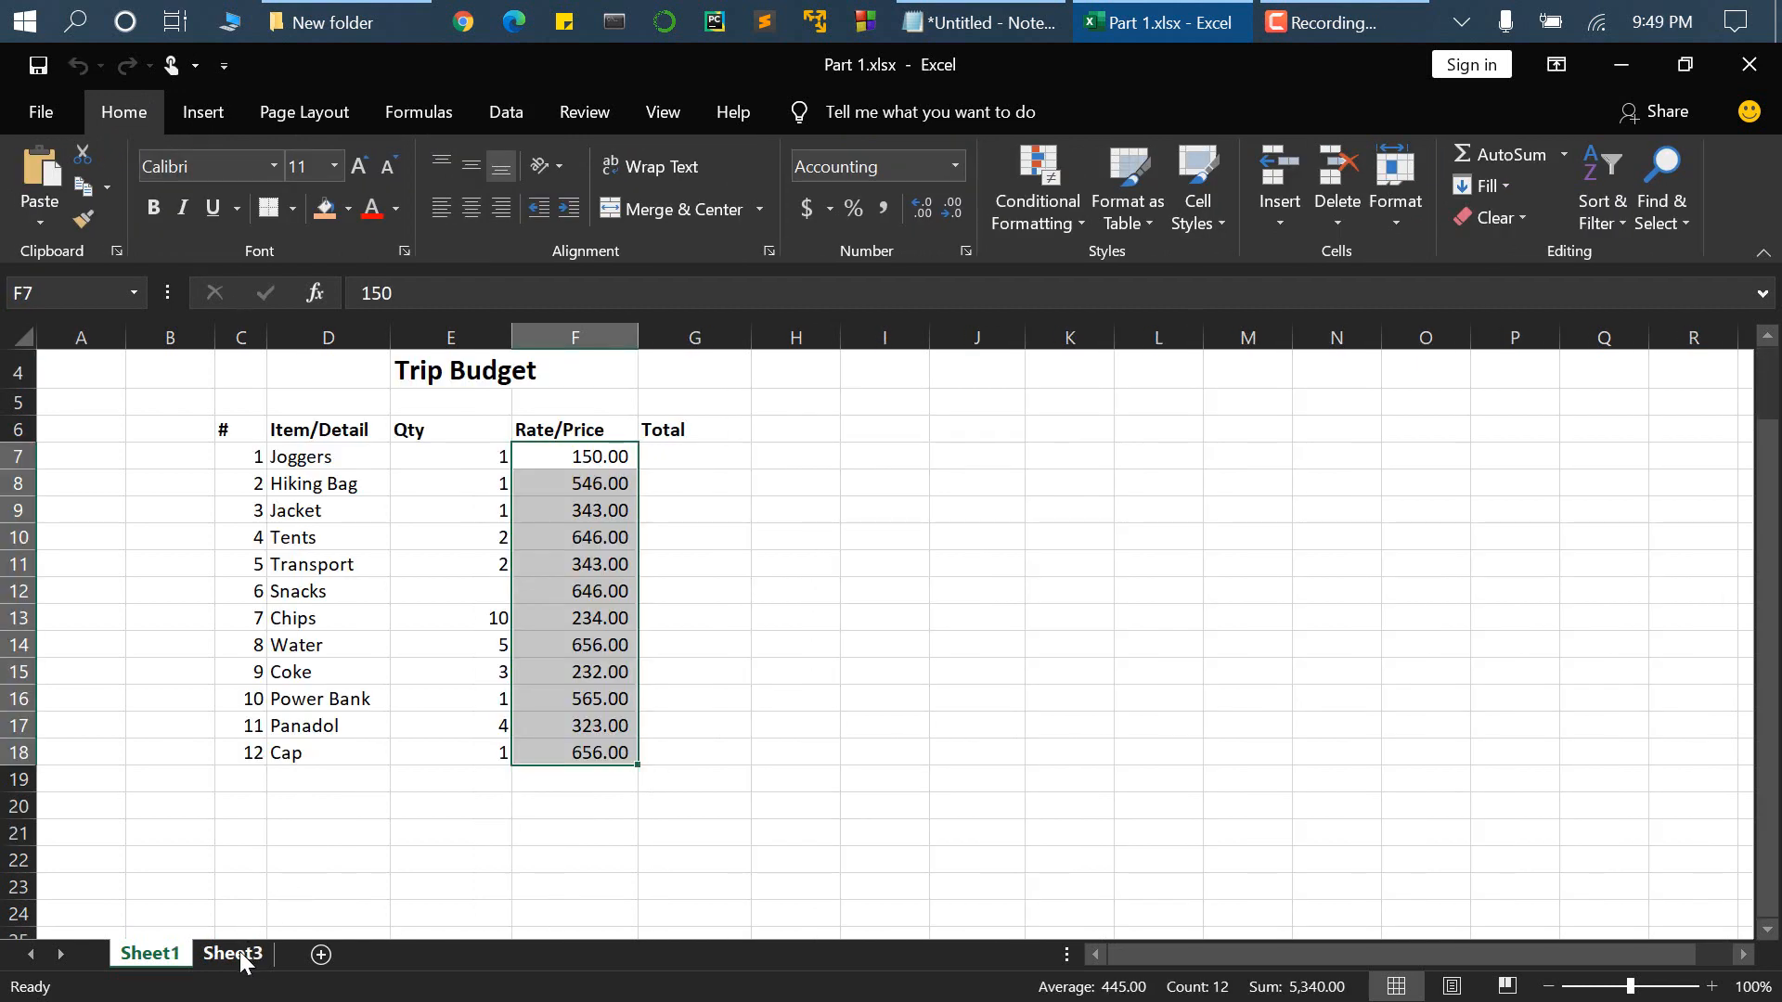
- Switch from the trip budget worksheet to Sheet3
click(236, 954)
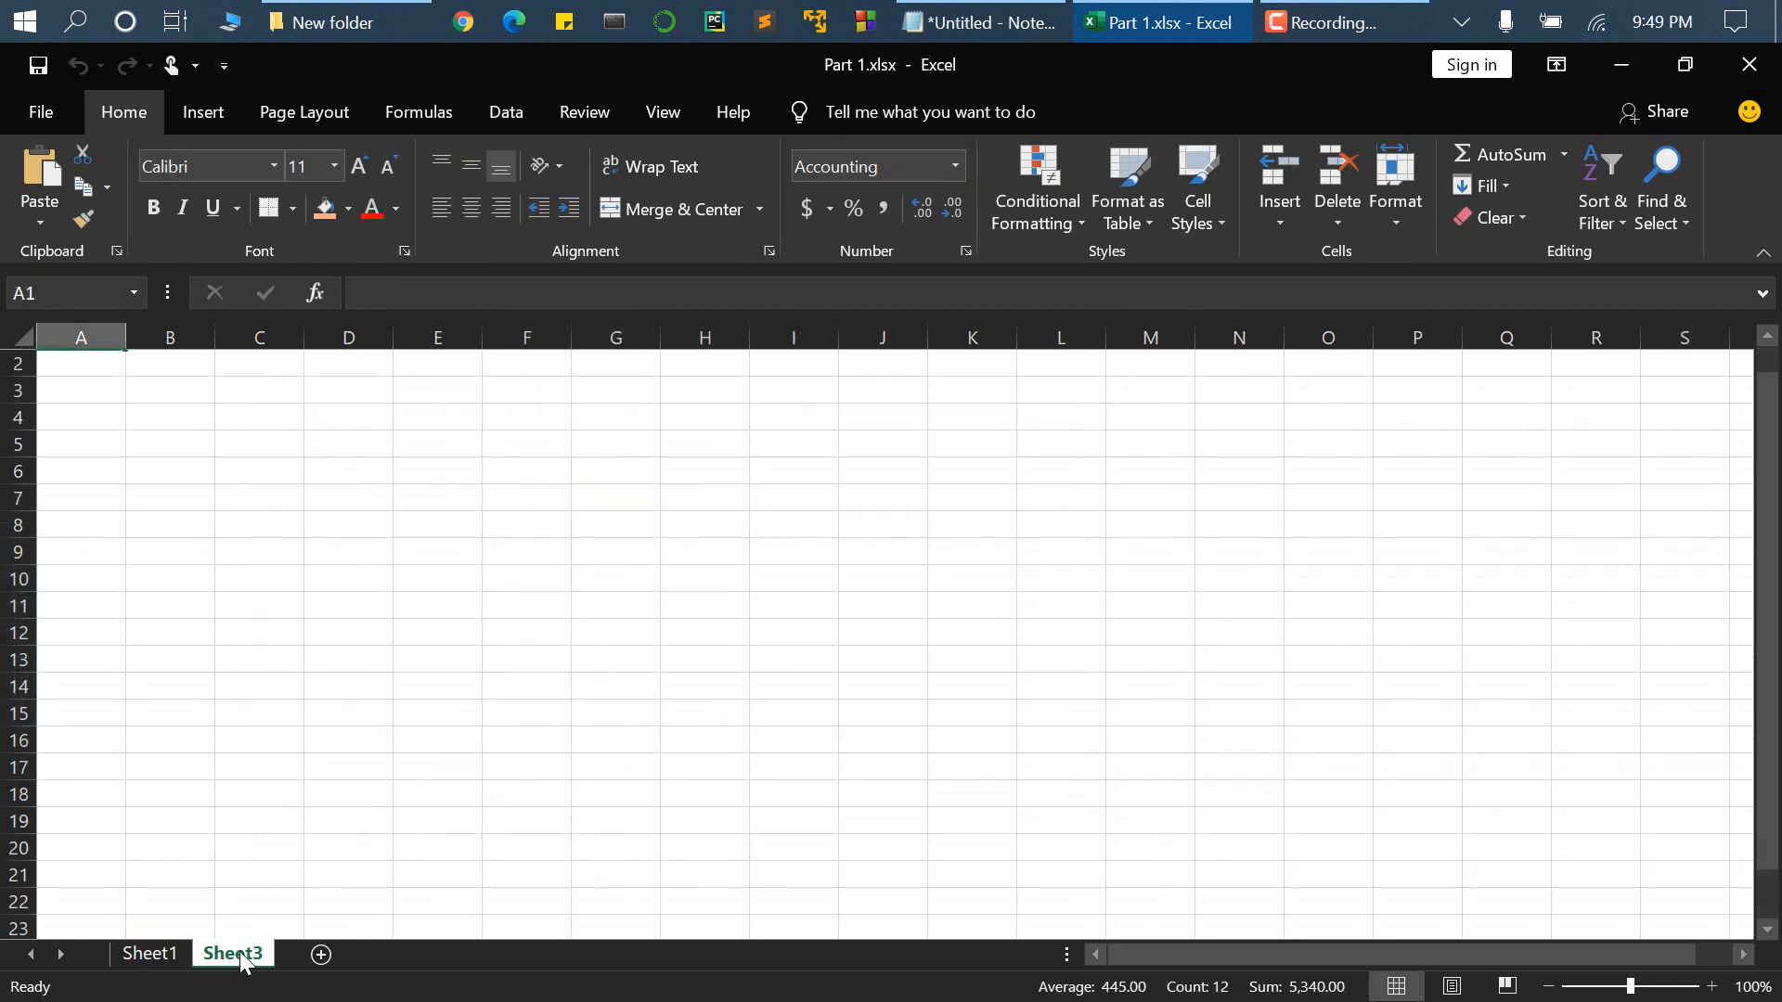
- Enter the numbers 1 to 6 one by one down column A, from A2 to A7
click(81, 390)
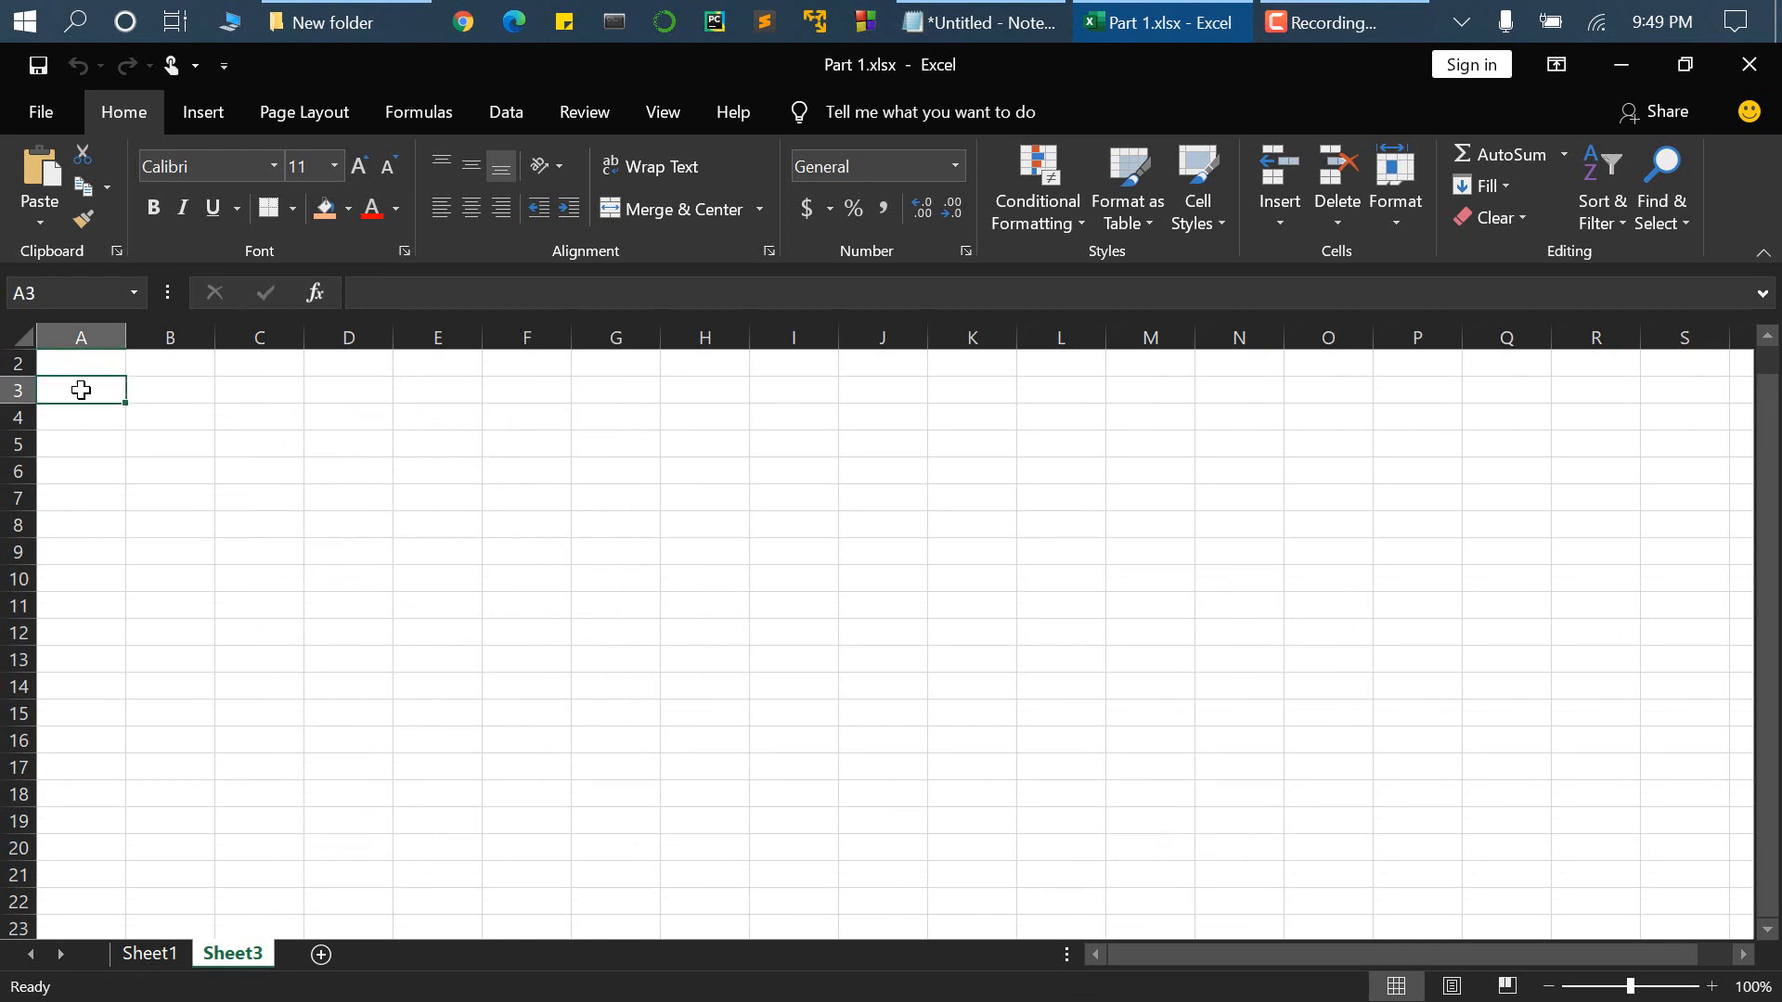
click(72, 369)
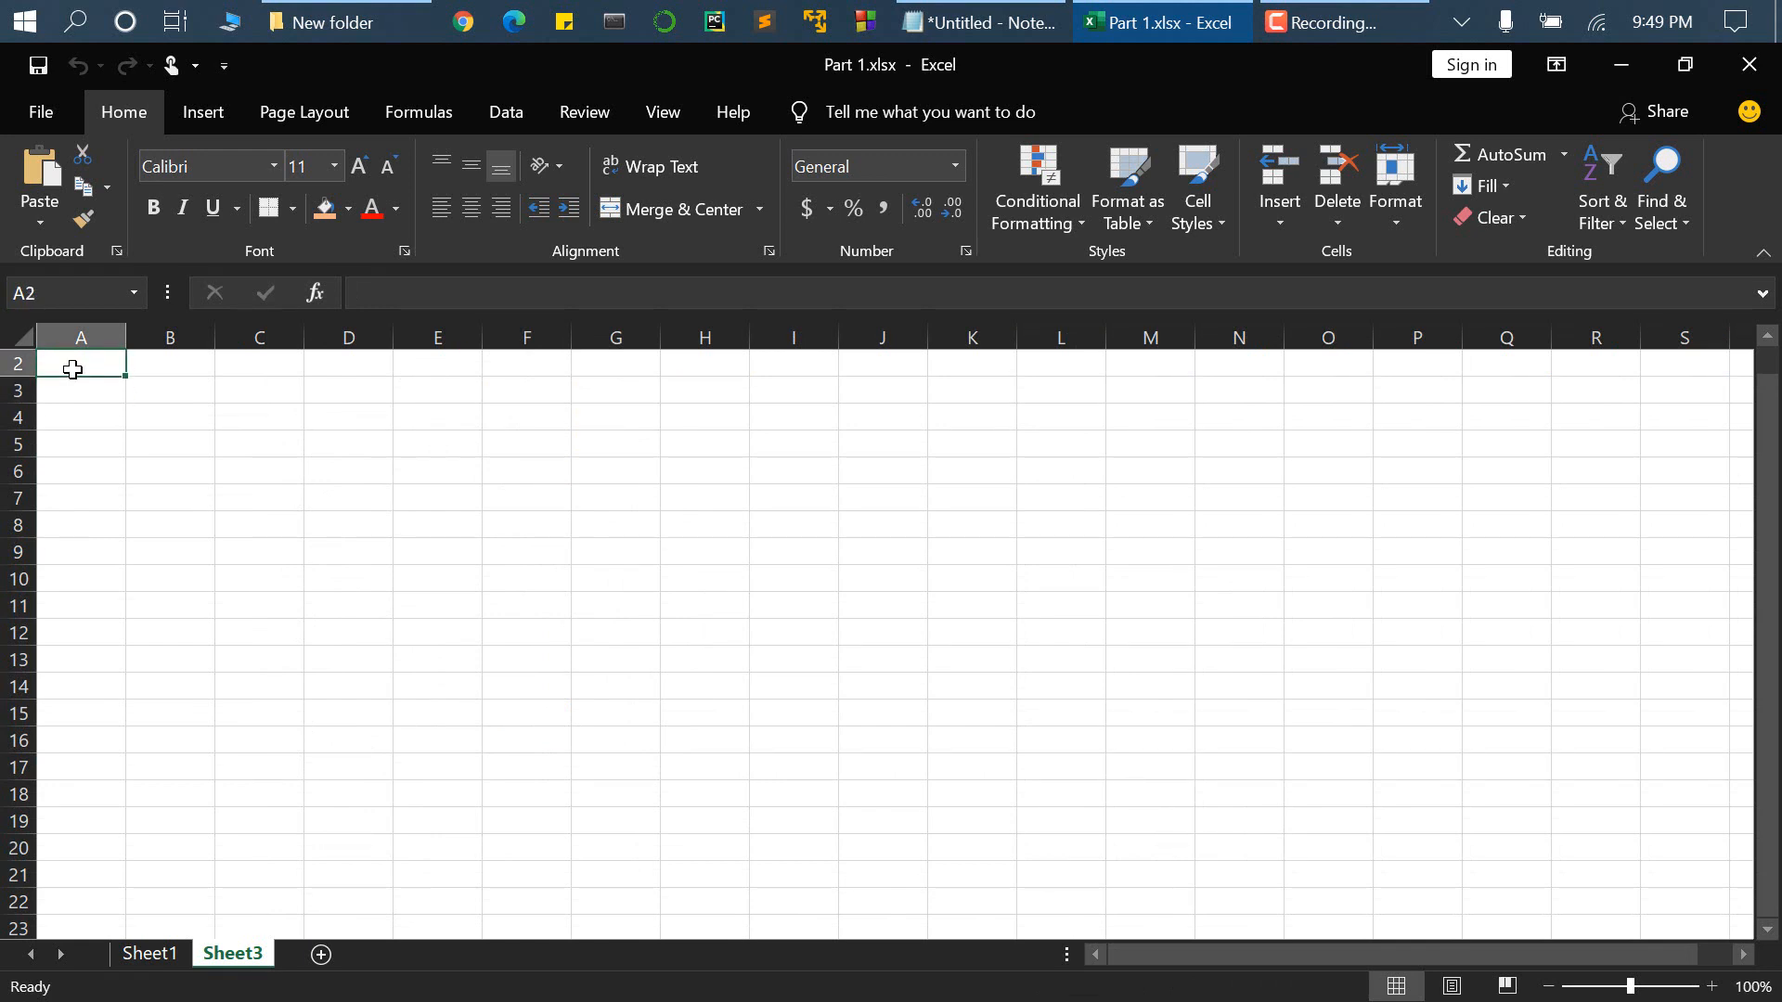
text(1)
key(Return)
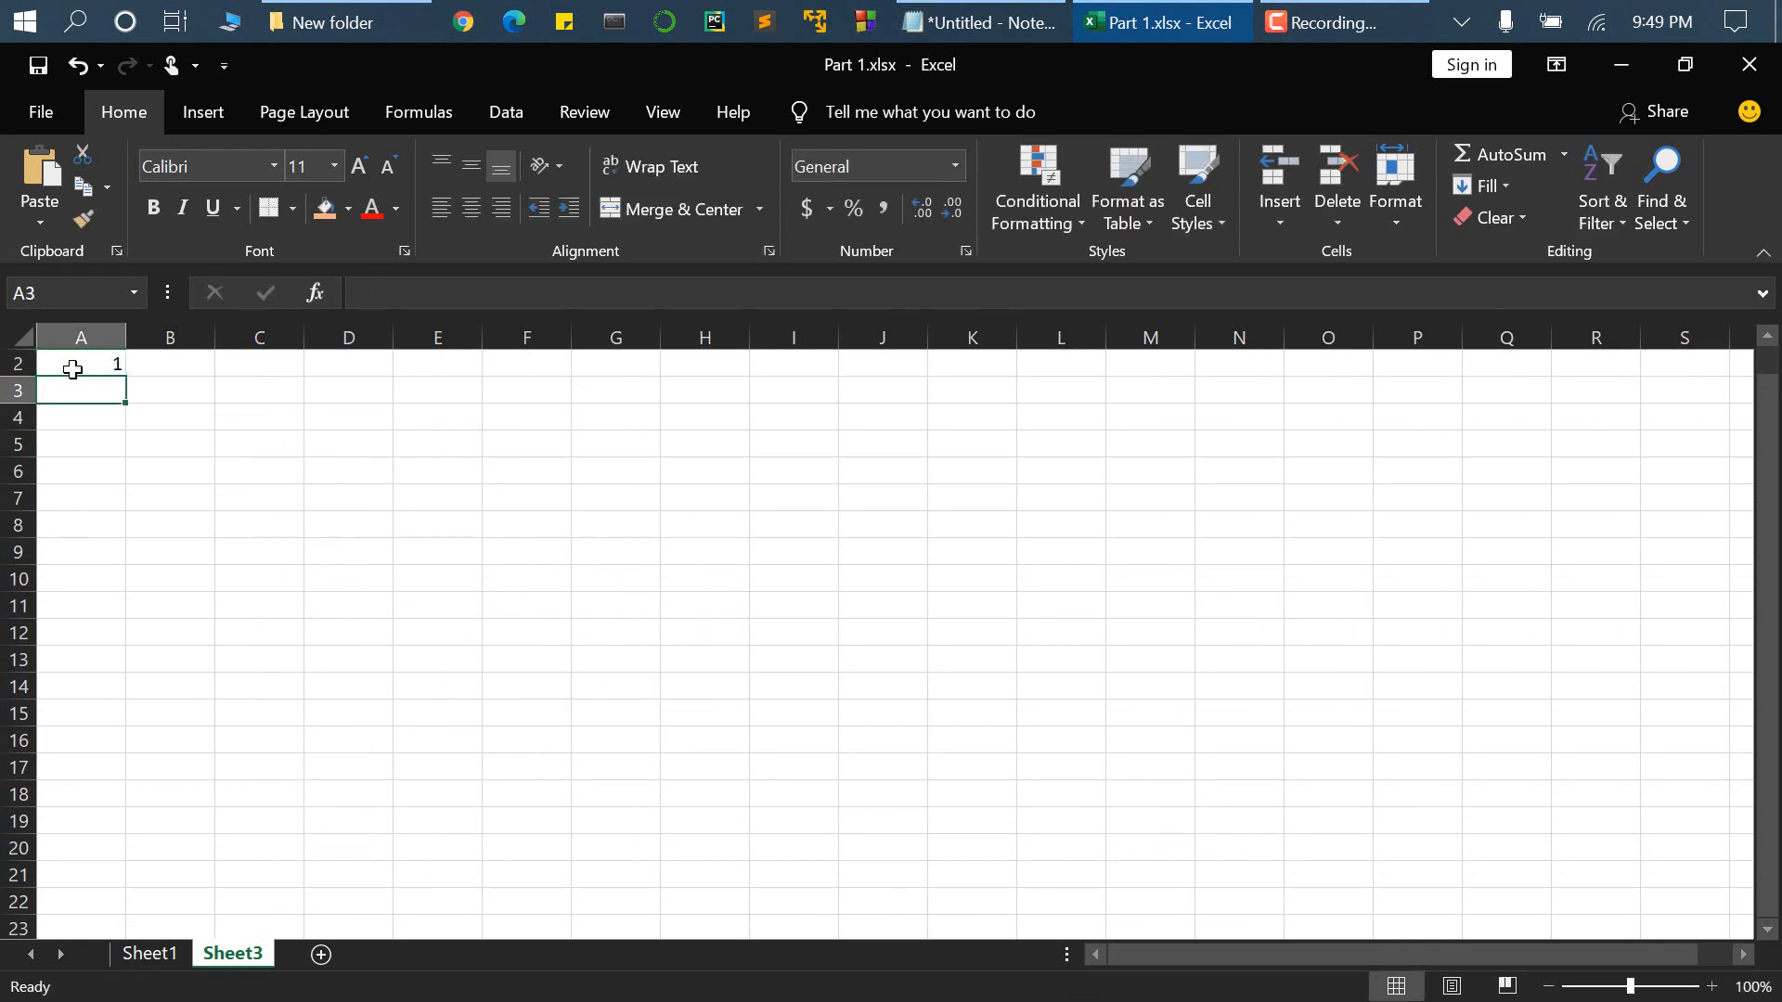
text(2)
key(Return)
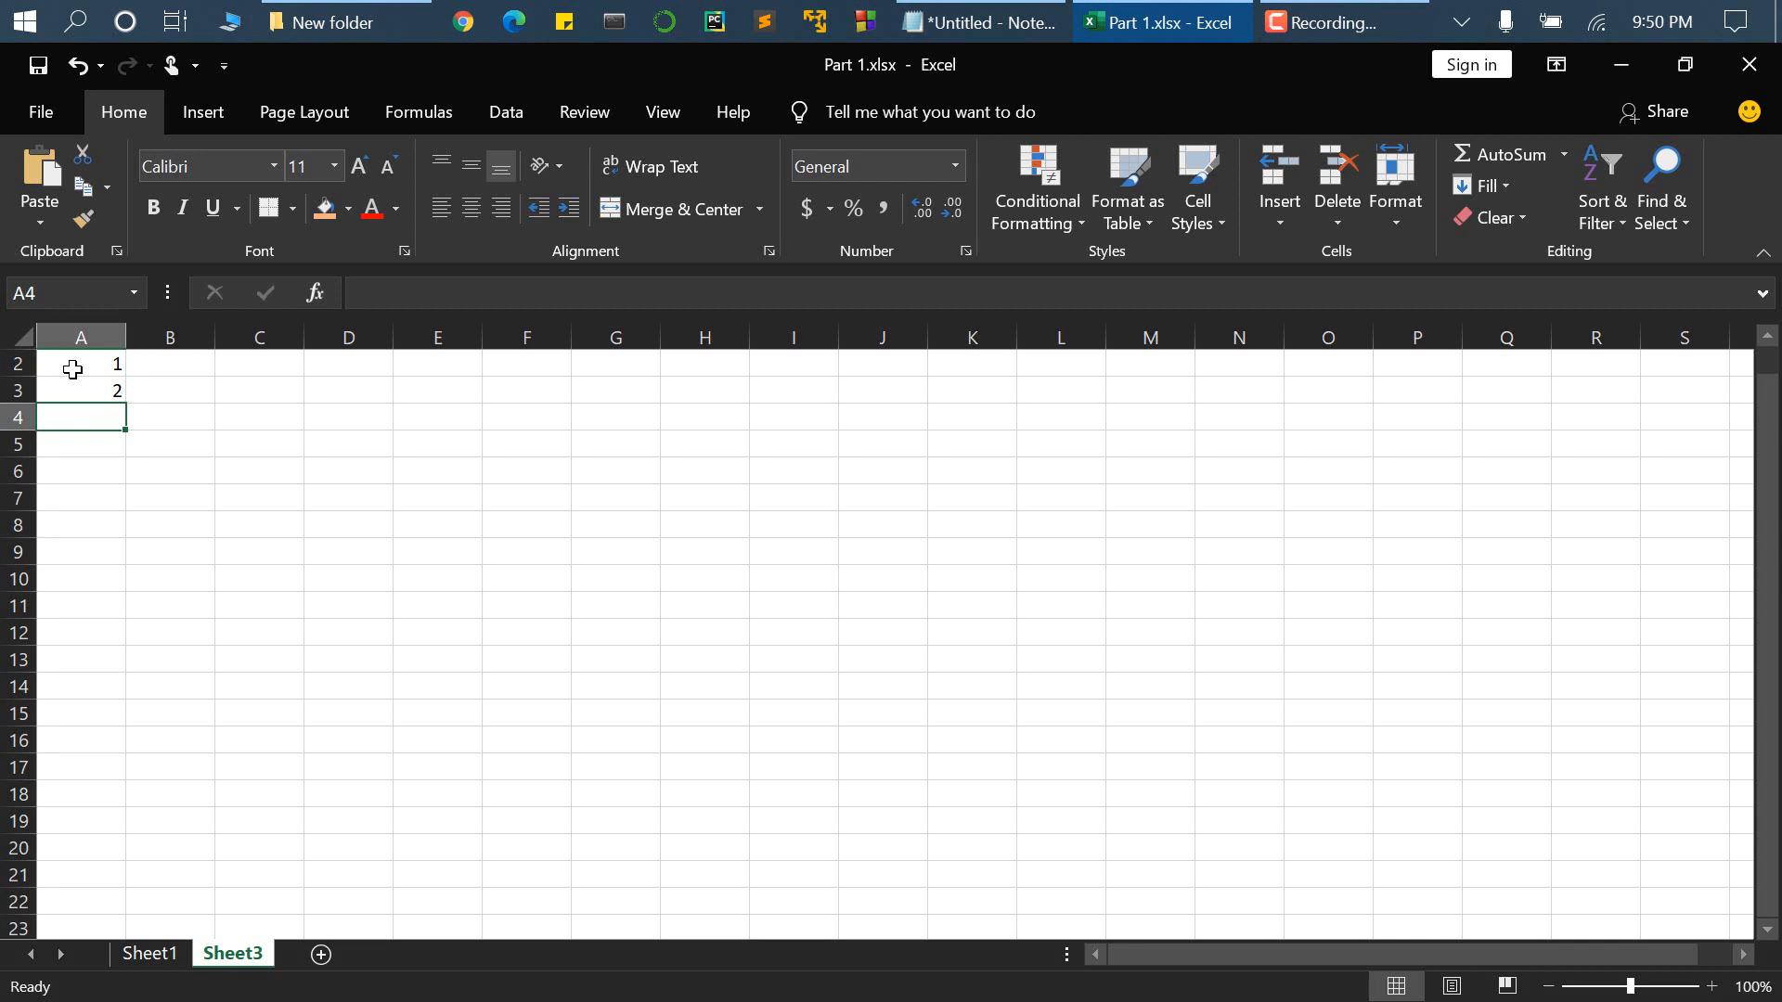
text(3)
key(Return)
text(4)
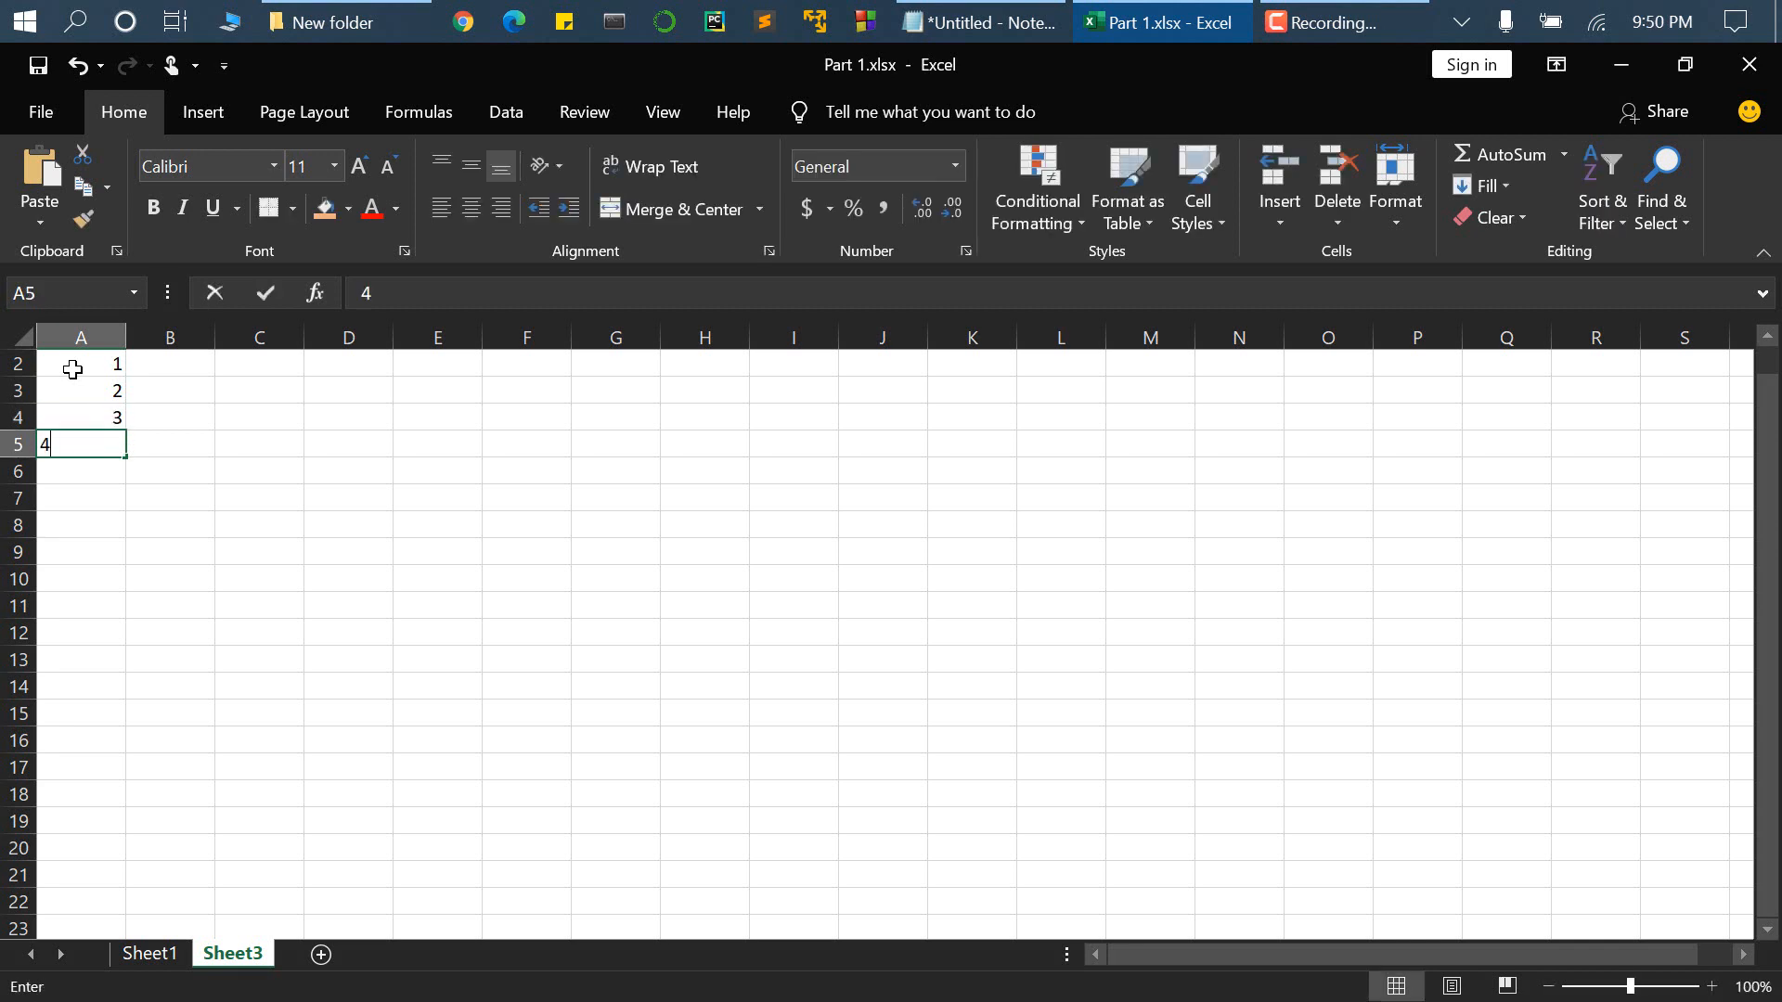
key(Return)
text(5)
key(Return)
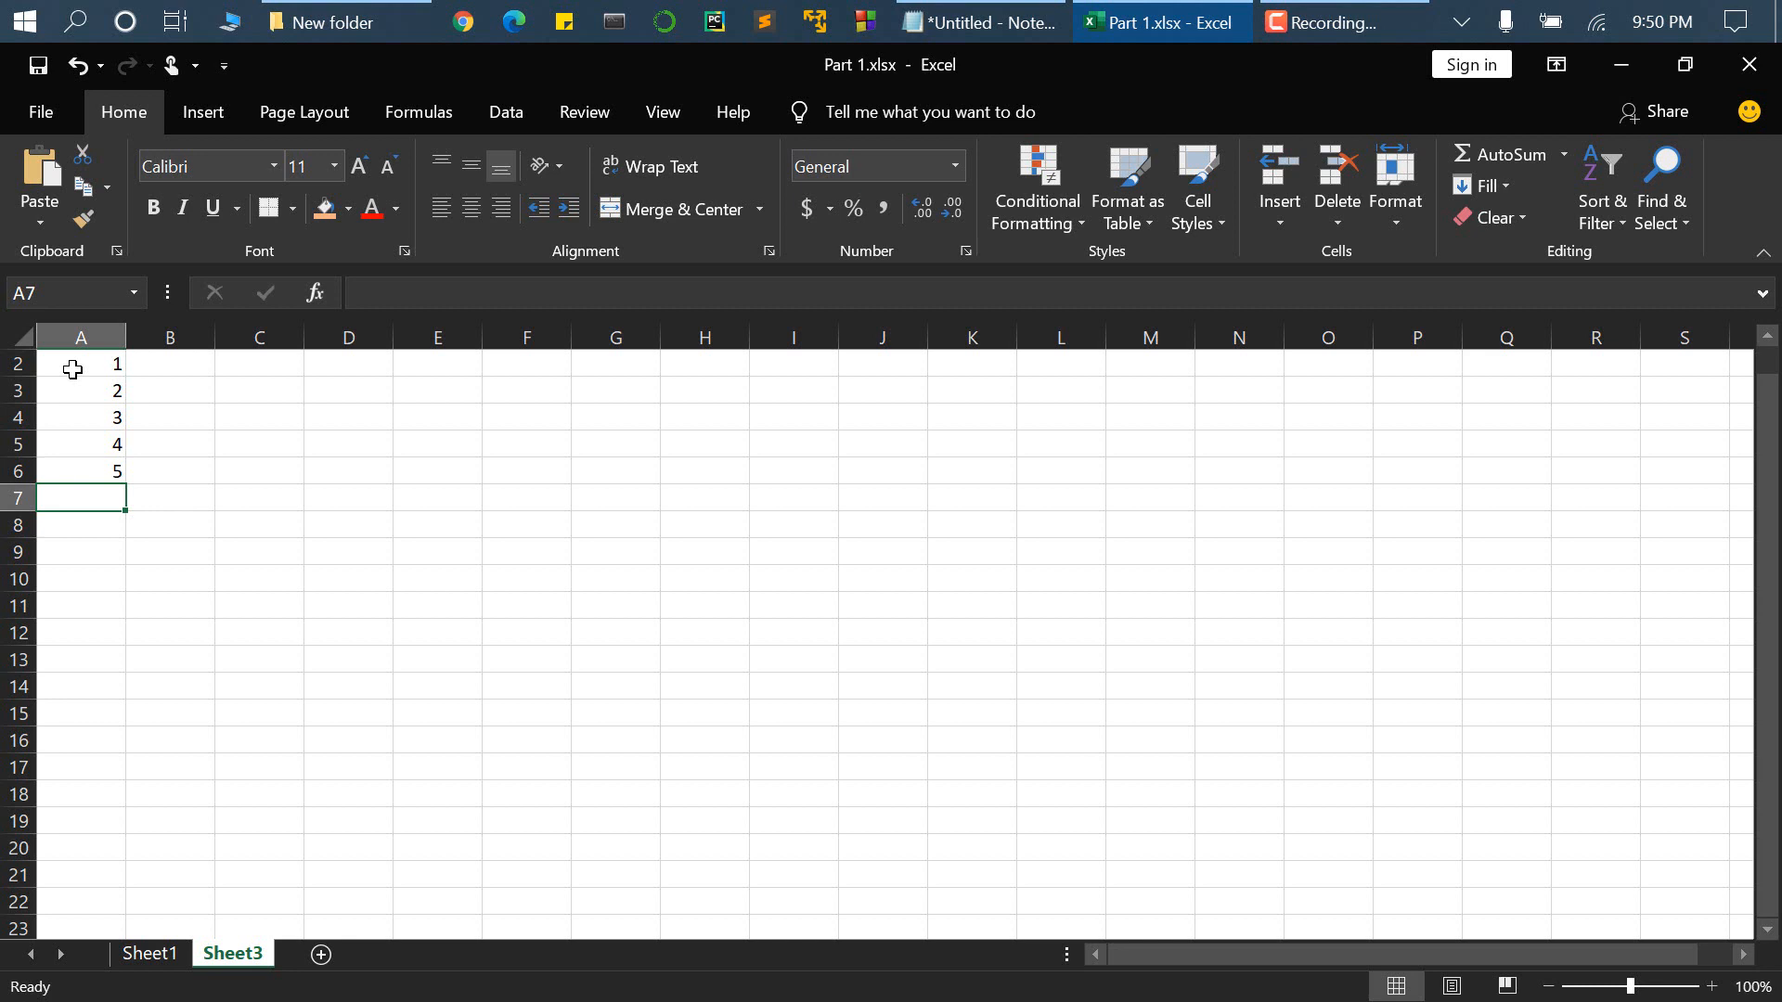
text(6)
key(Return)
- Select the numbers in A2:A7 and clear them
key(Up)
shift+click(72, 369)
key(Delete)
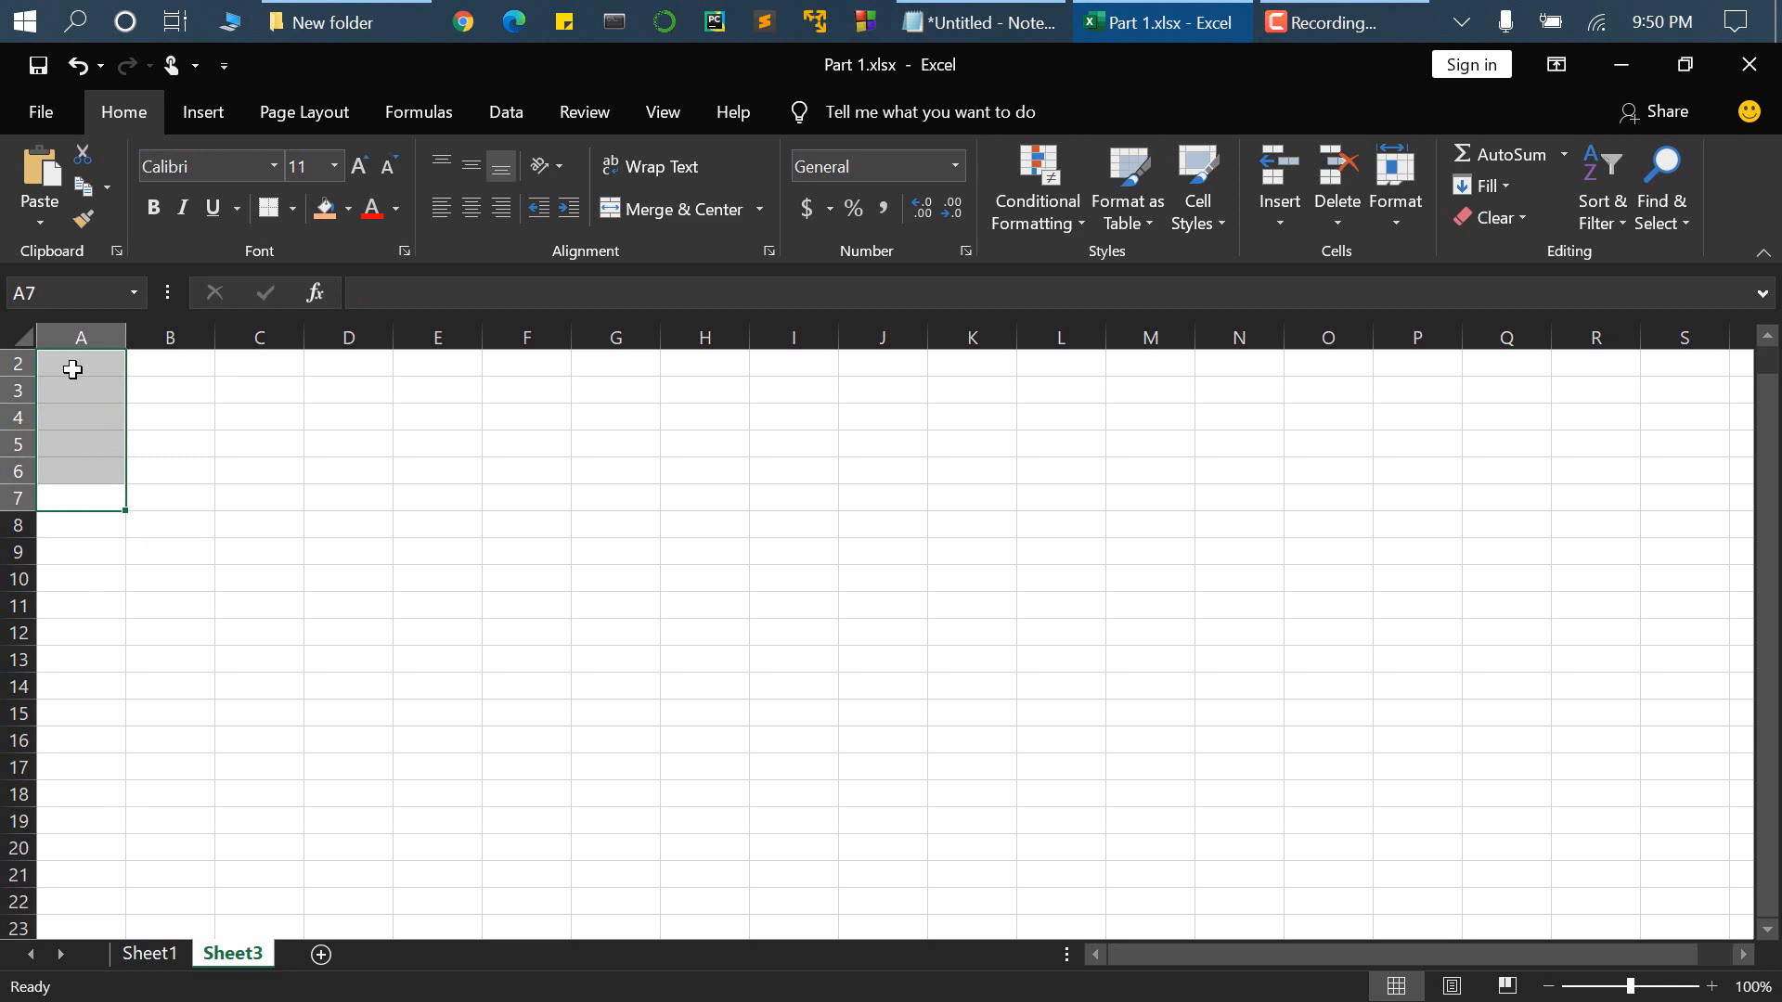
- Enter 1 in A2 and 2 in A3 as the start of a number series
click(73, 369)
text(1)
key(Return)
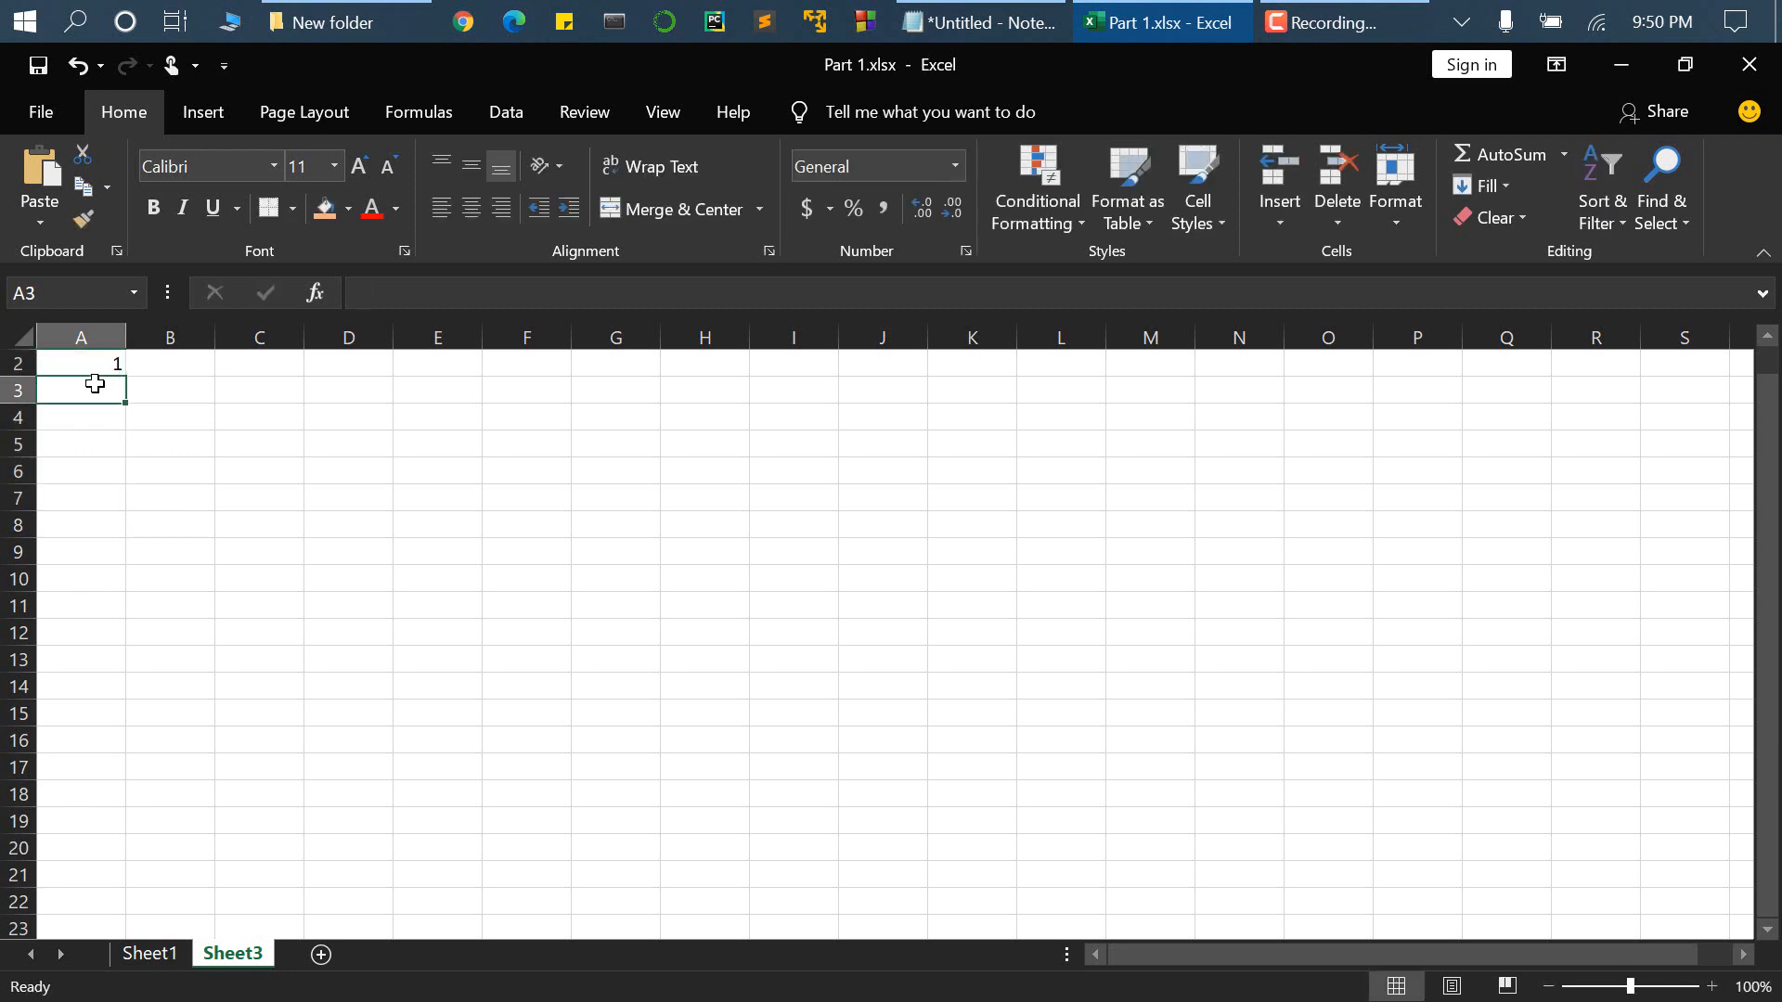
text(2)
key(Return)
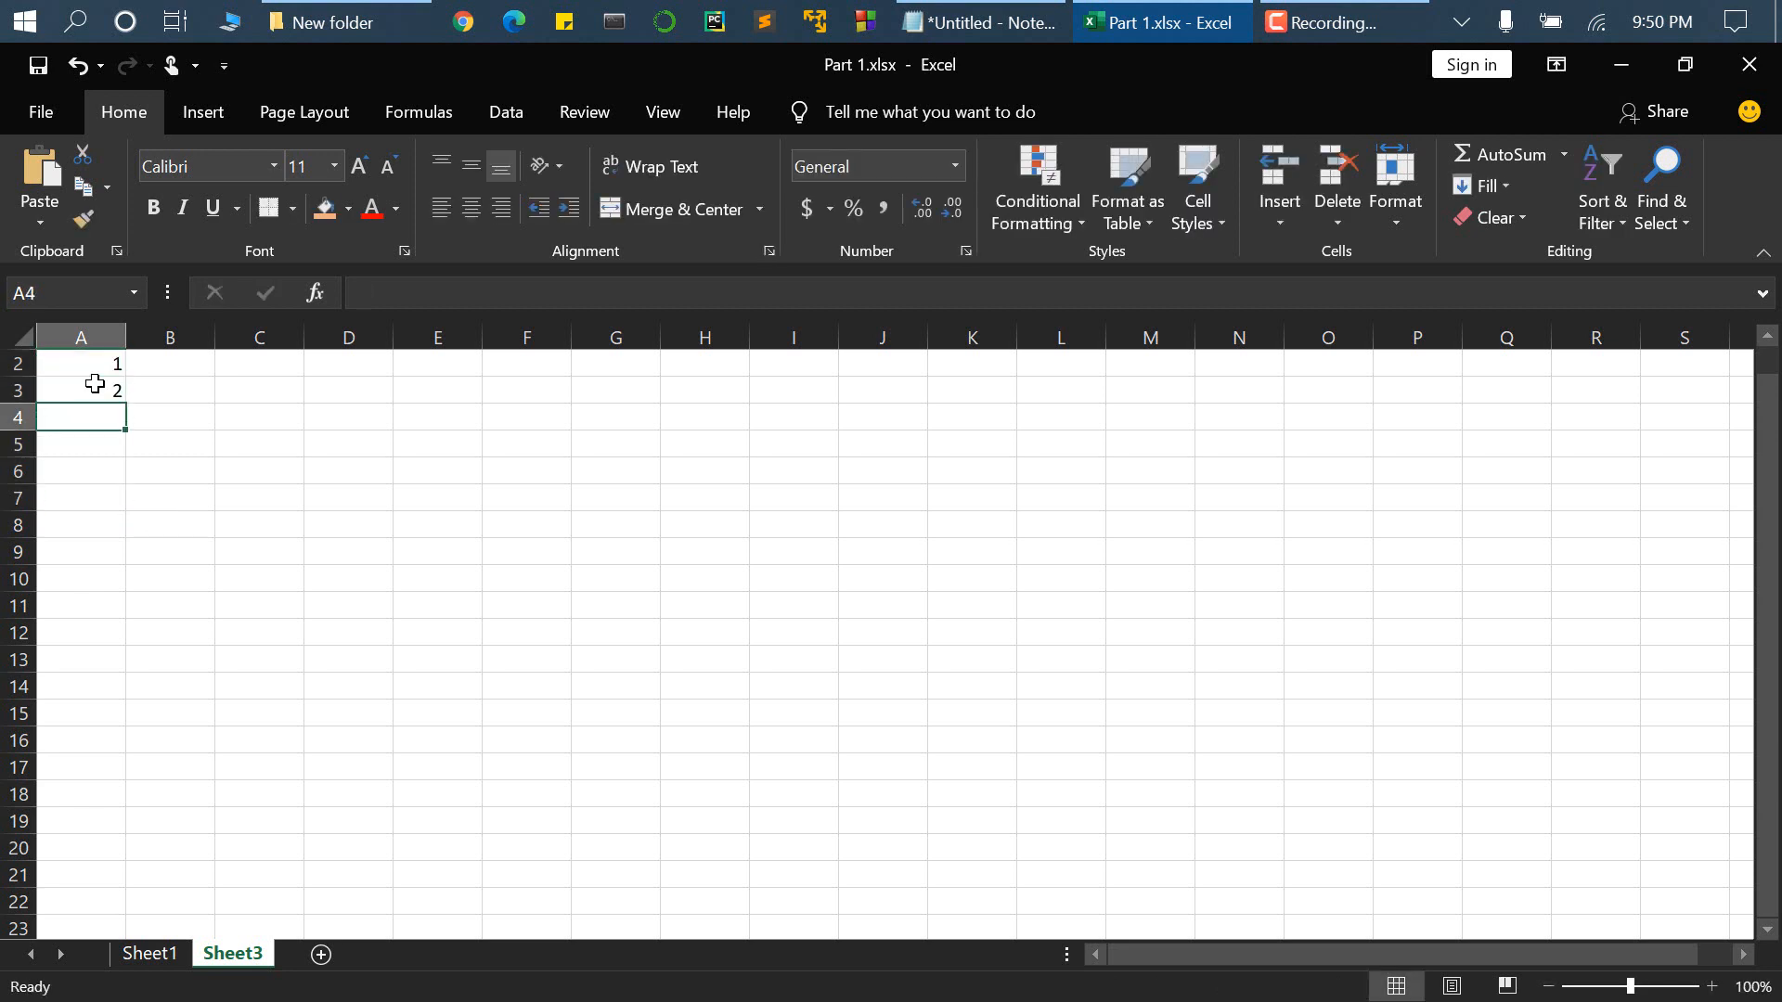
- Select A2:A3 and extend the number series down to A10 with the fill handle
click(92, 362)
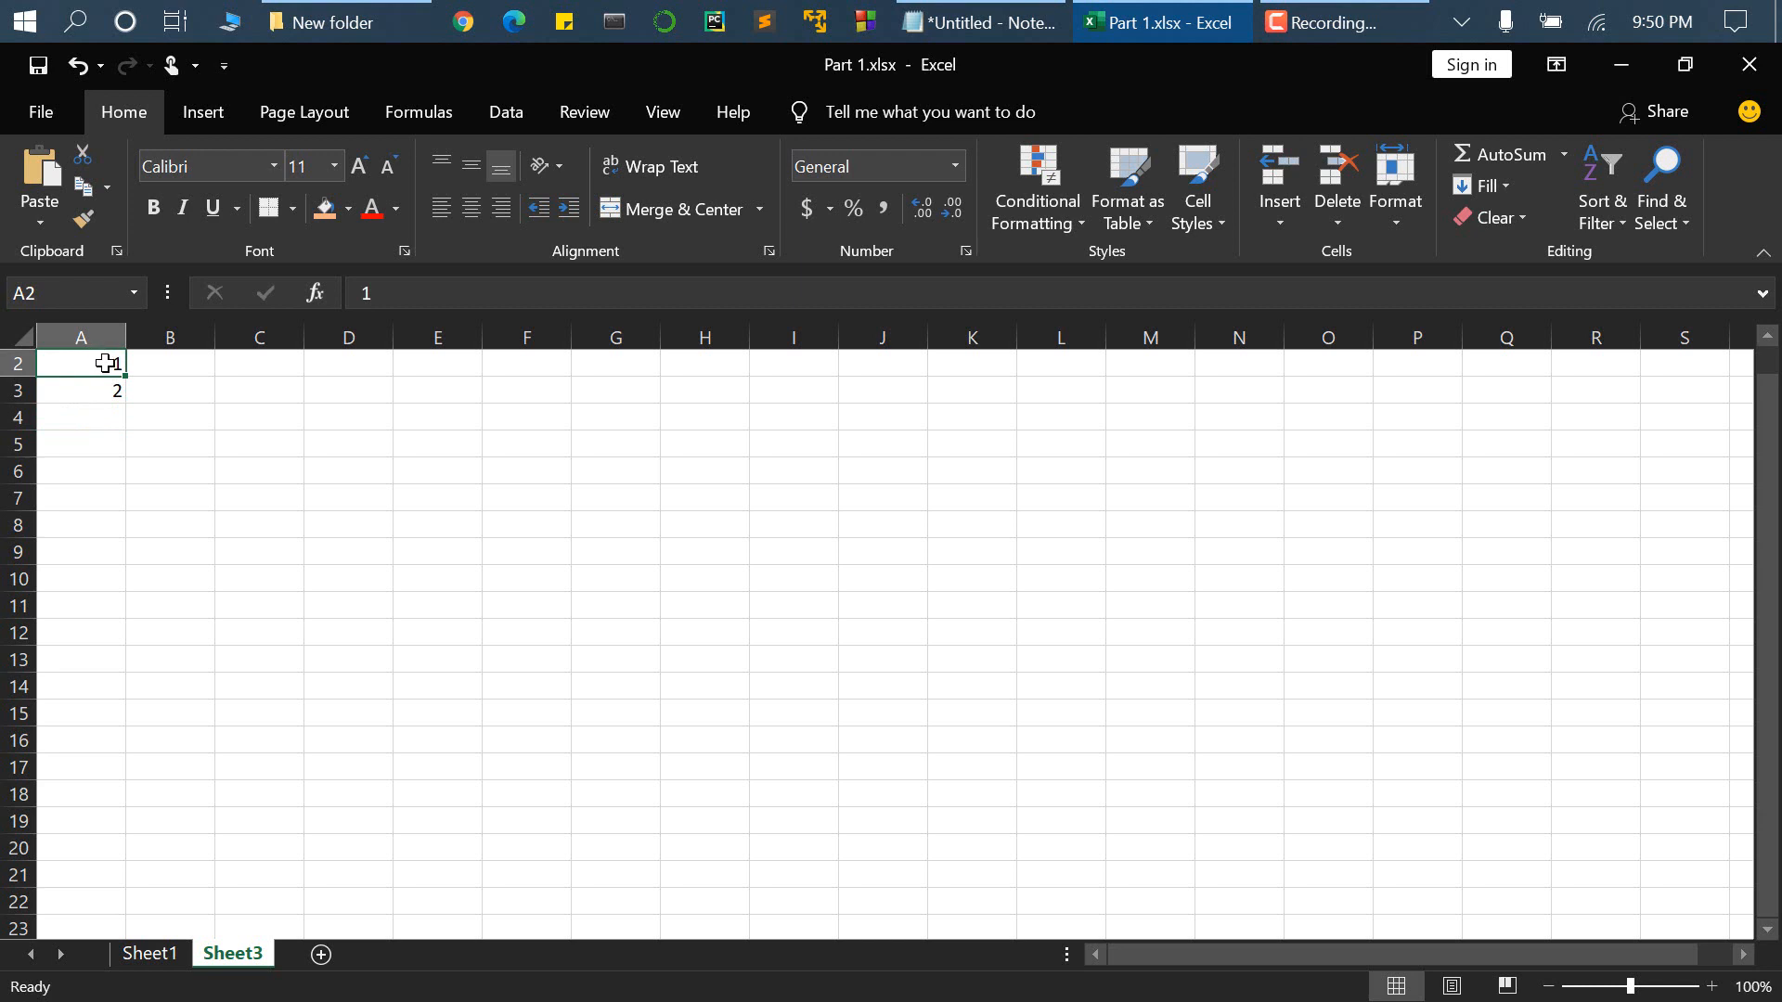
drag(105, 363, 108, 387)
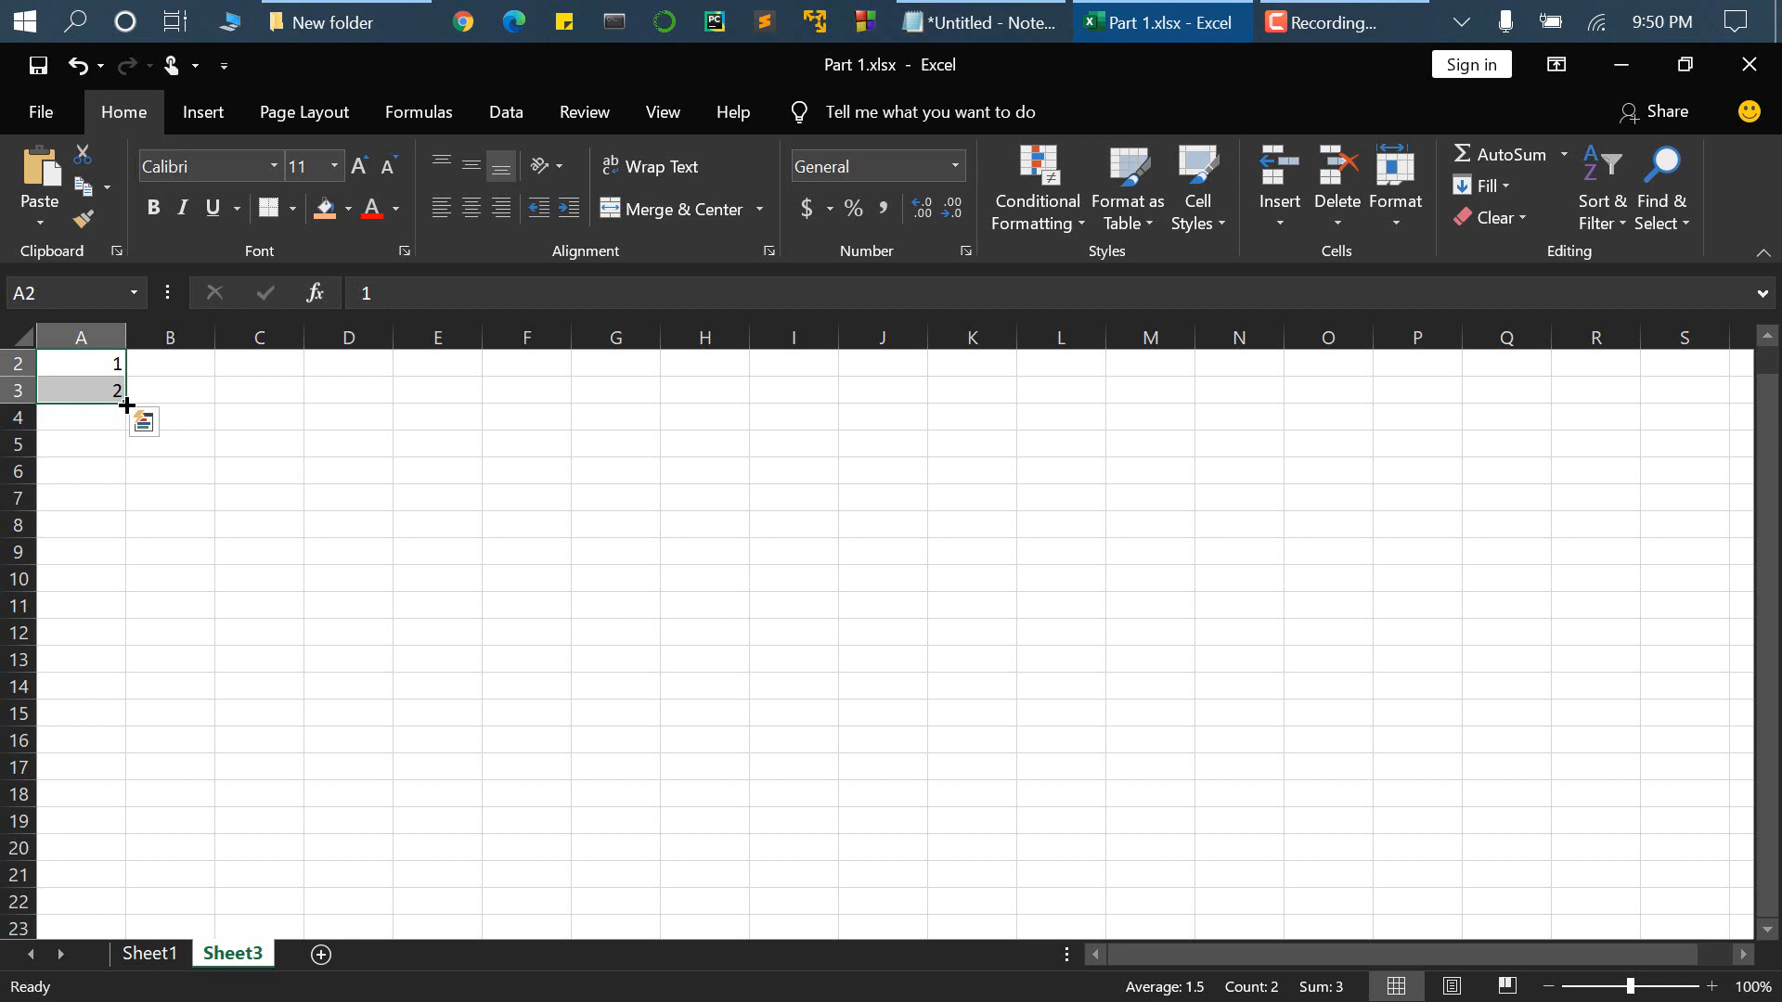
drag(126, 405, 125, 588)
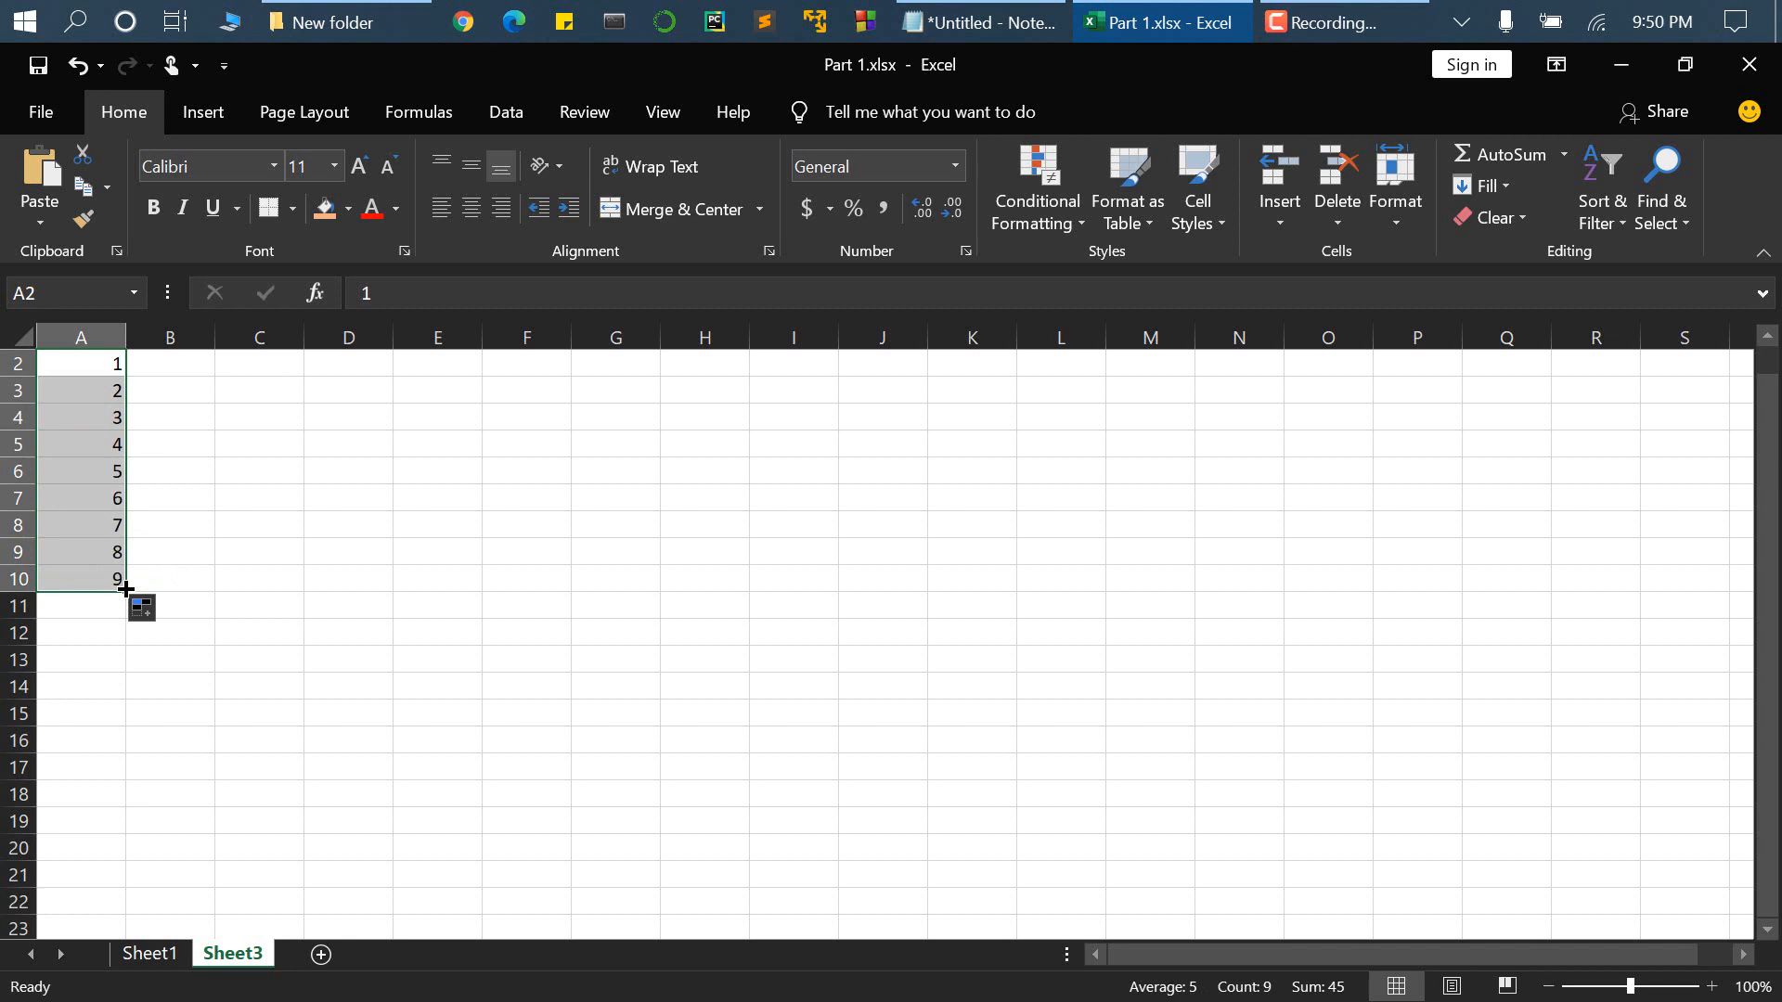
click(162, 414)
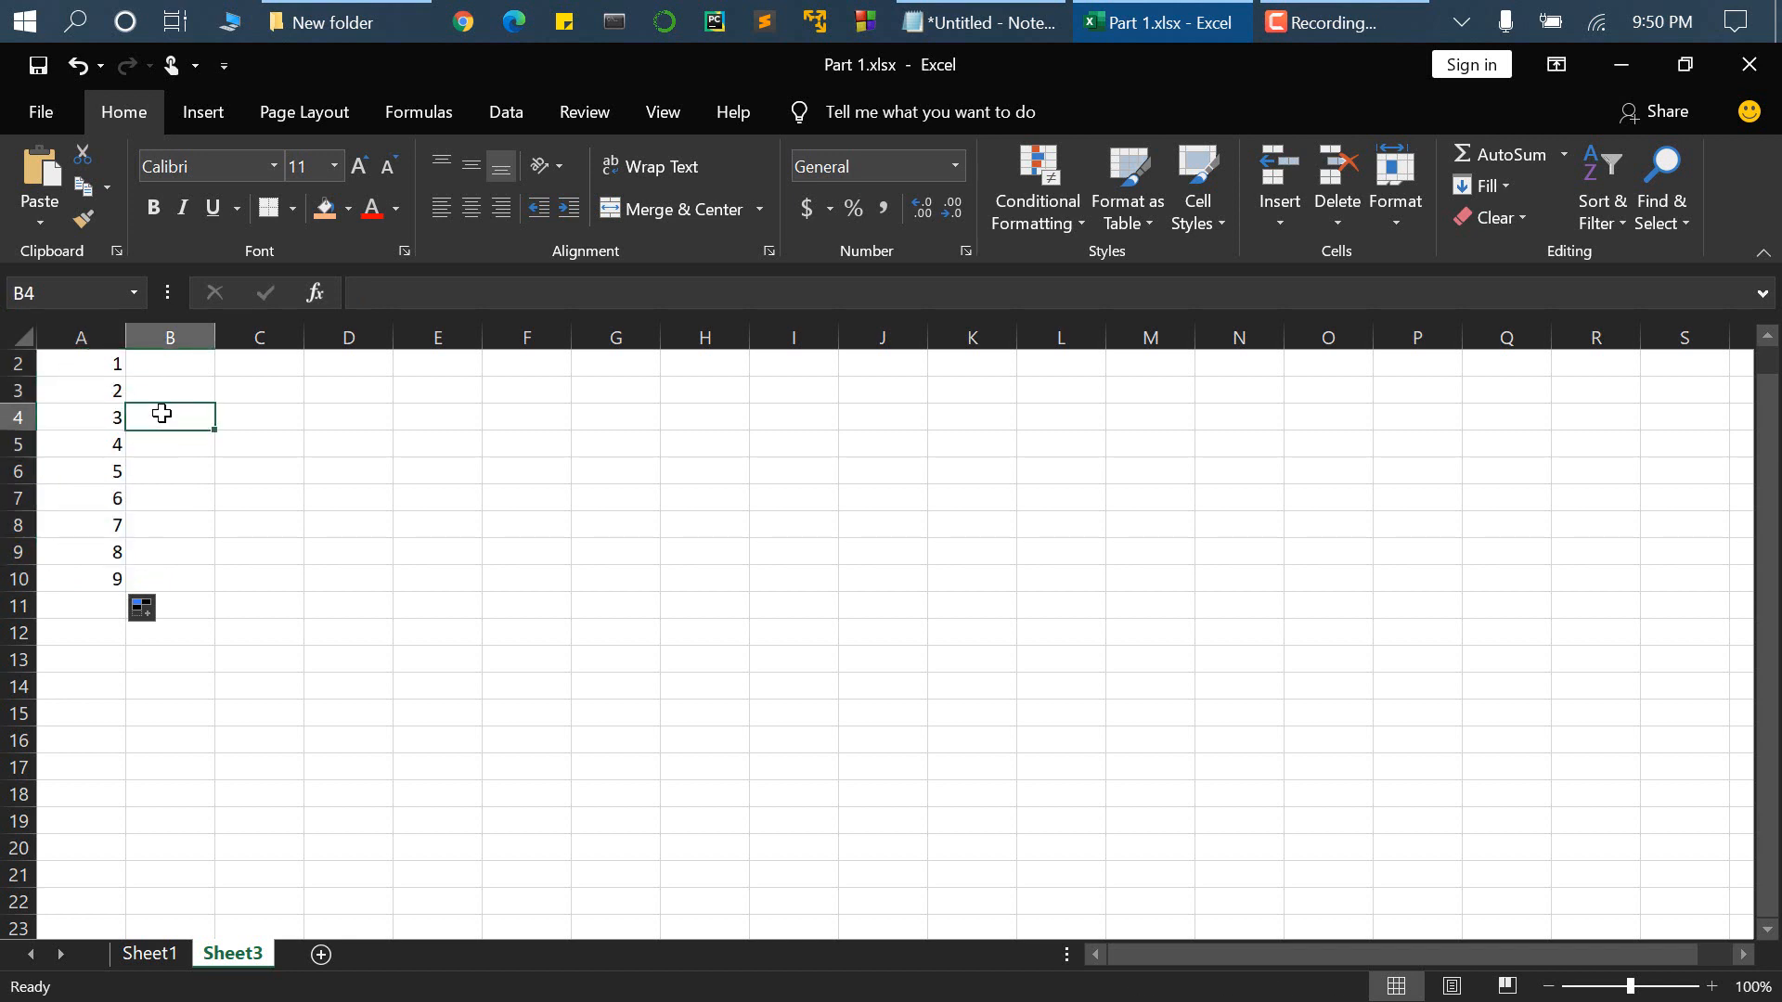
- Enter 1 in A13 and 2 in B13, and extend the series across row 13 to G13
click(107, 658)
text(1)
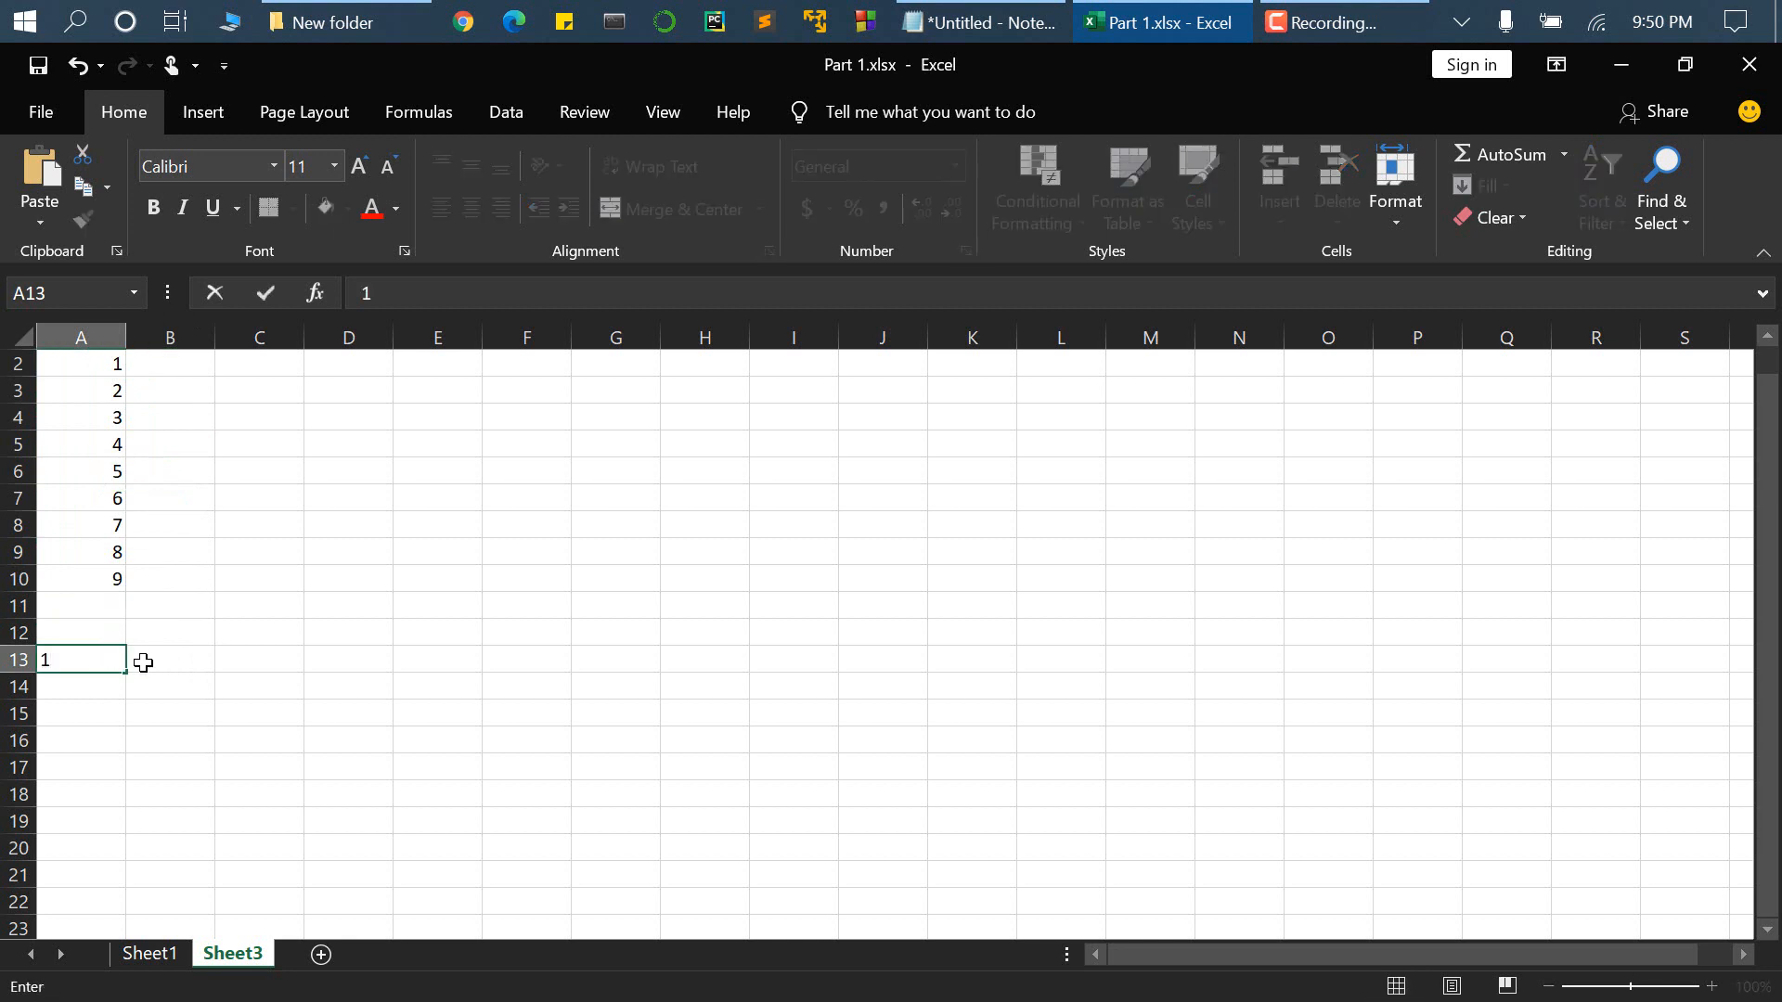
key(ctrl+Return)
click(142, 660)
text(2)
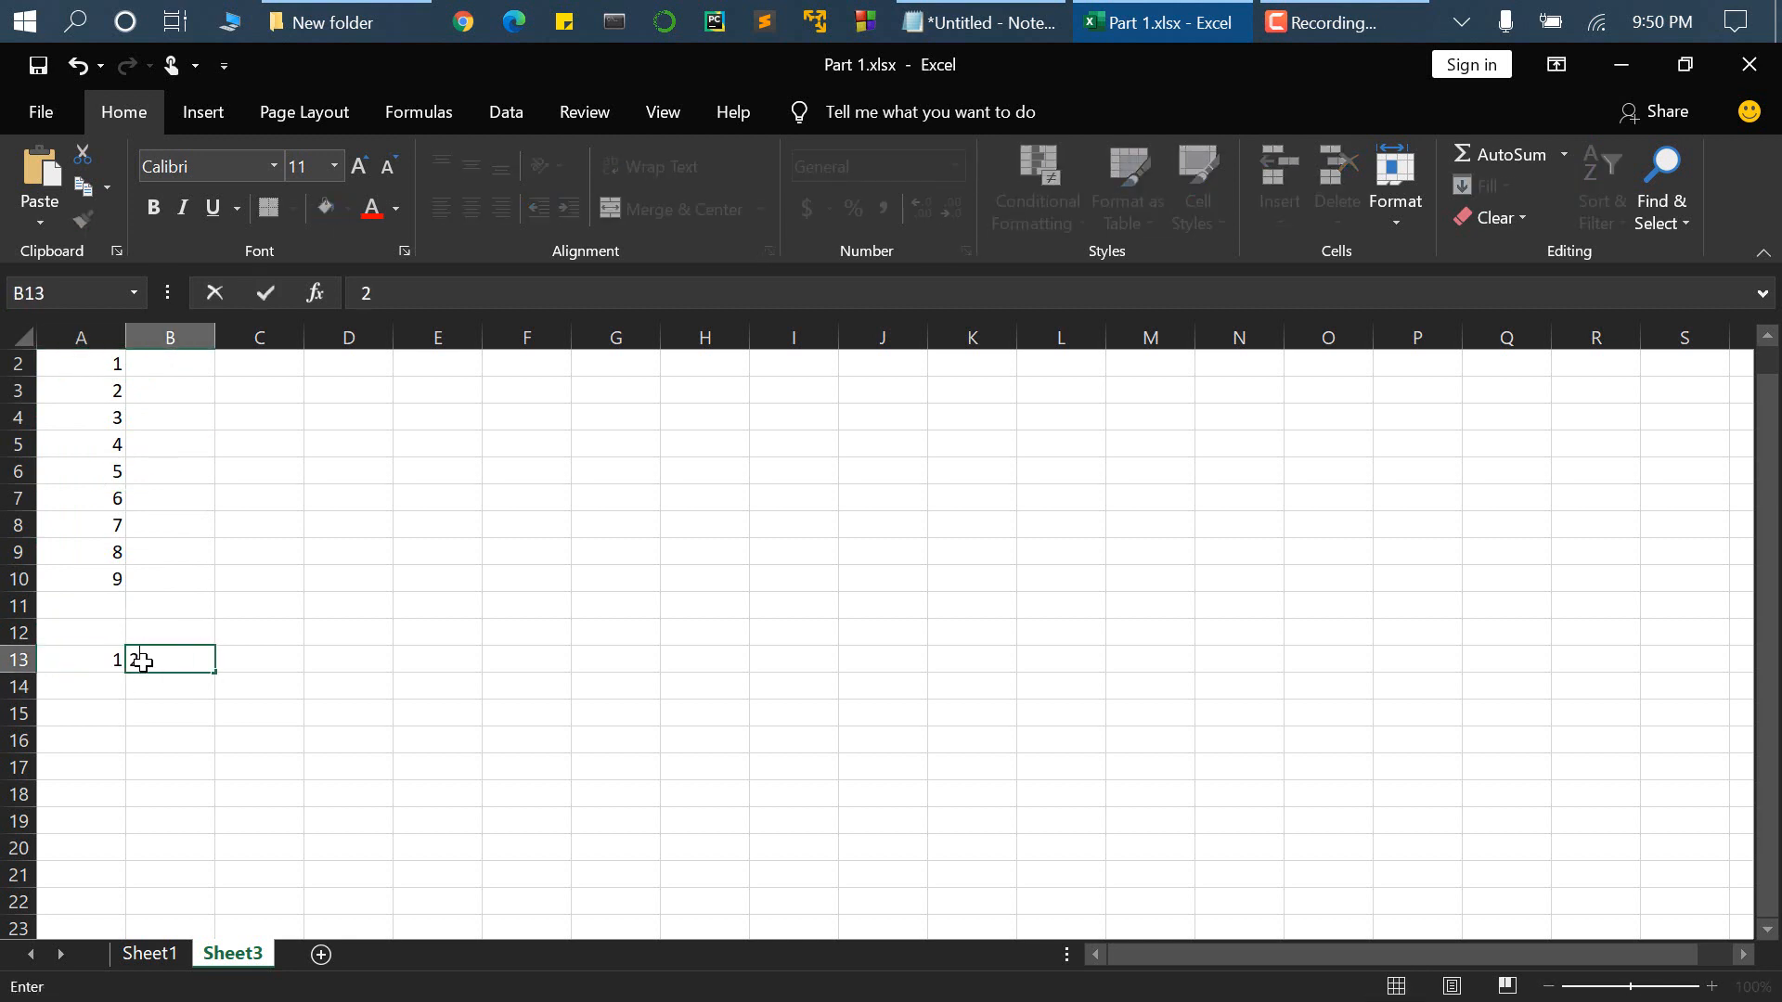
click(108, 662)
drag(107, 662, 686, 666)
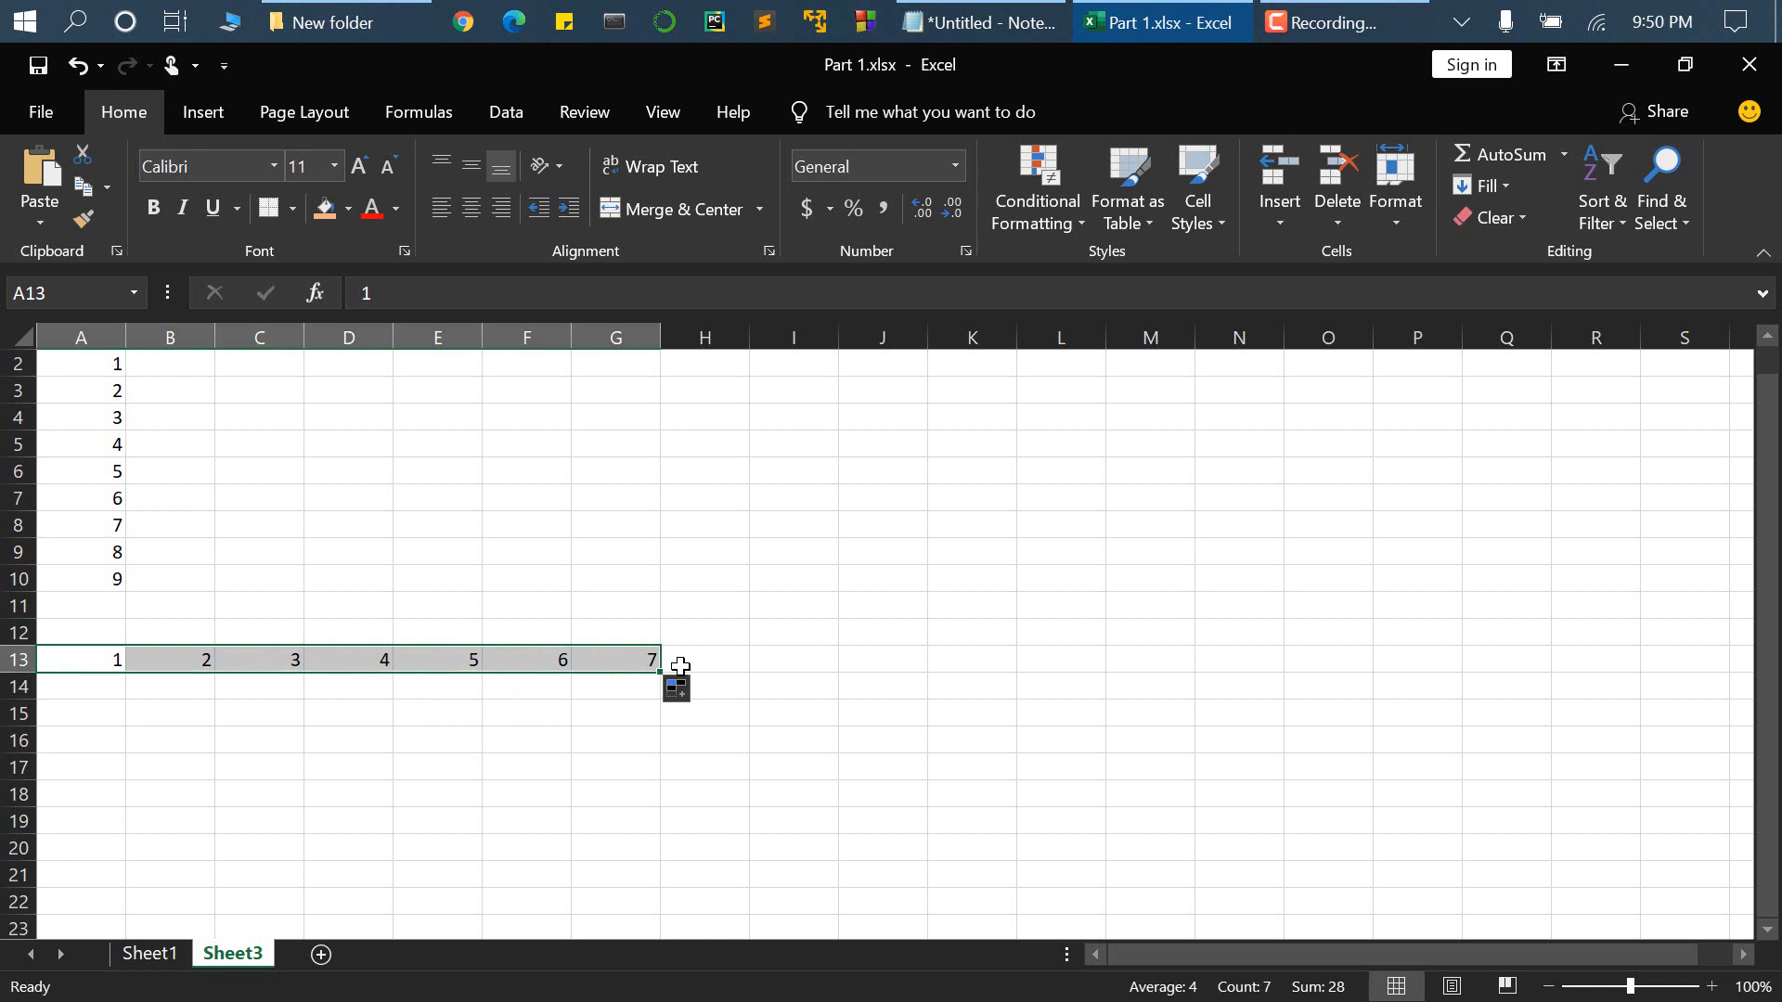
click(455, 756)
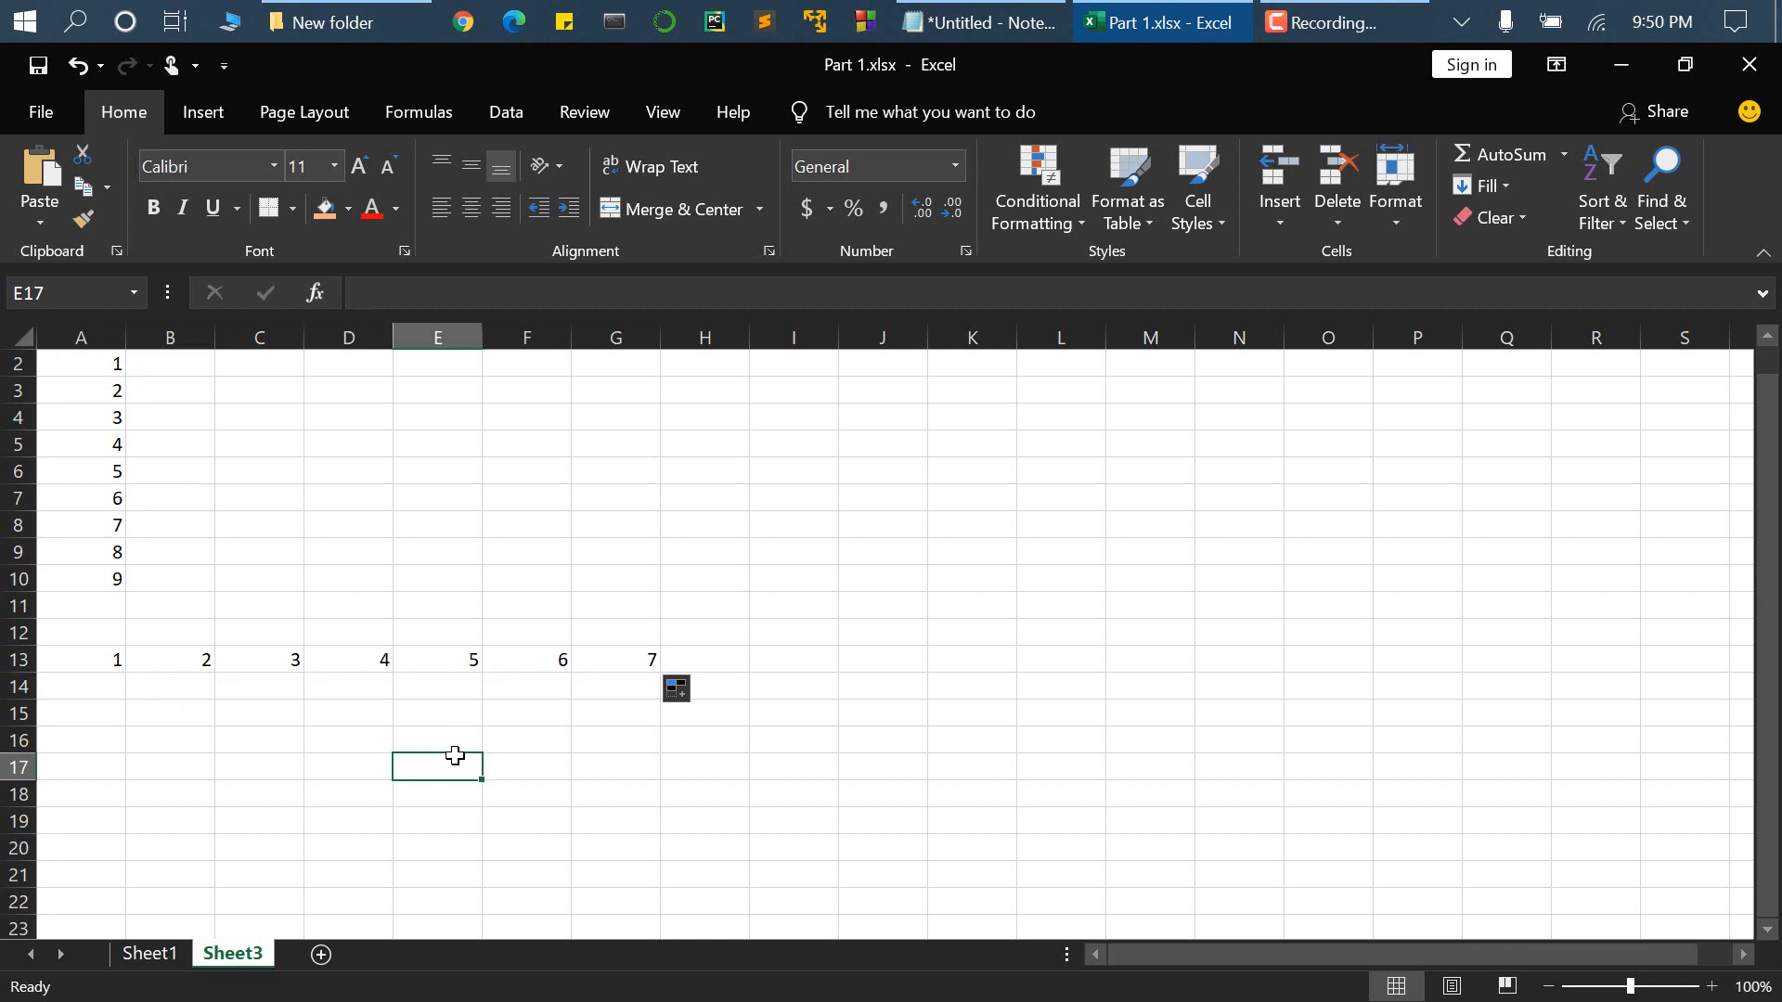
- Move the active cell from G13 along row 13 to column A and up to A12
click(643, 659)
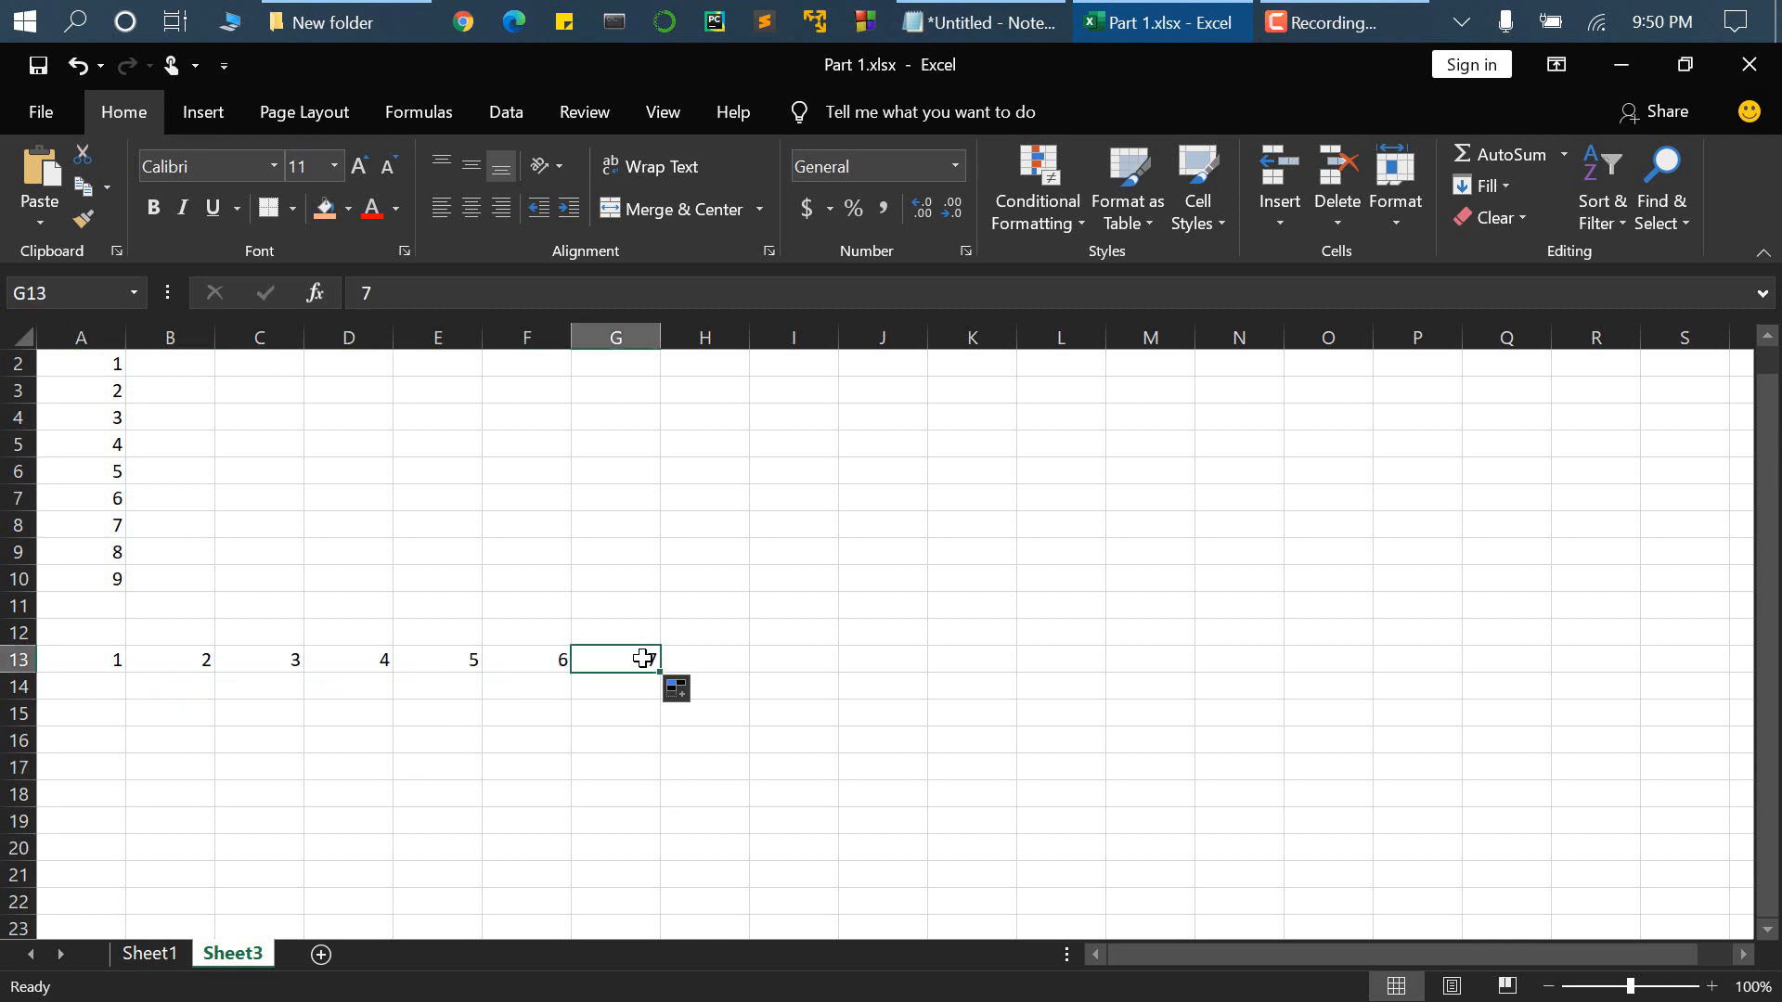
key(Left)
key(Left)
key(Left)
key(Left)
key(Left)
key(Left)
key(Up)
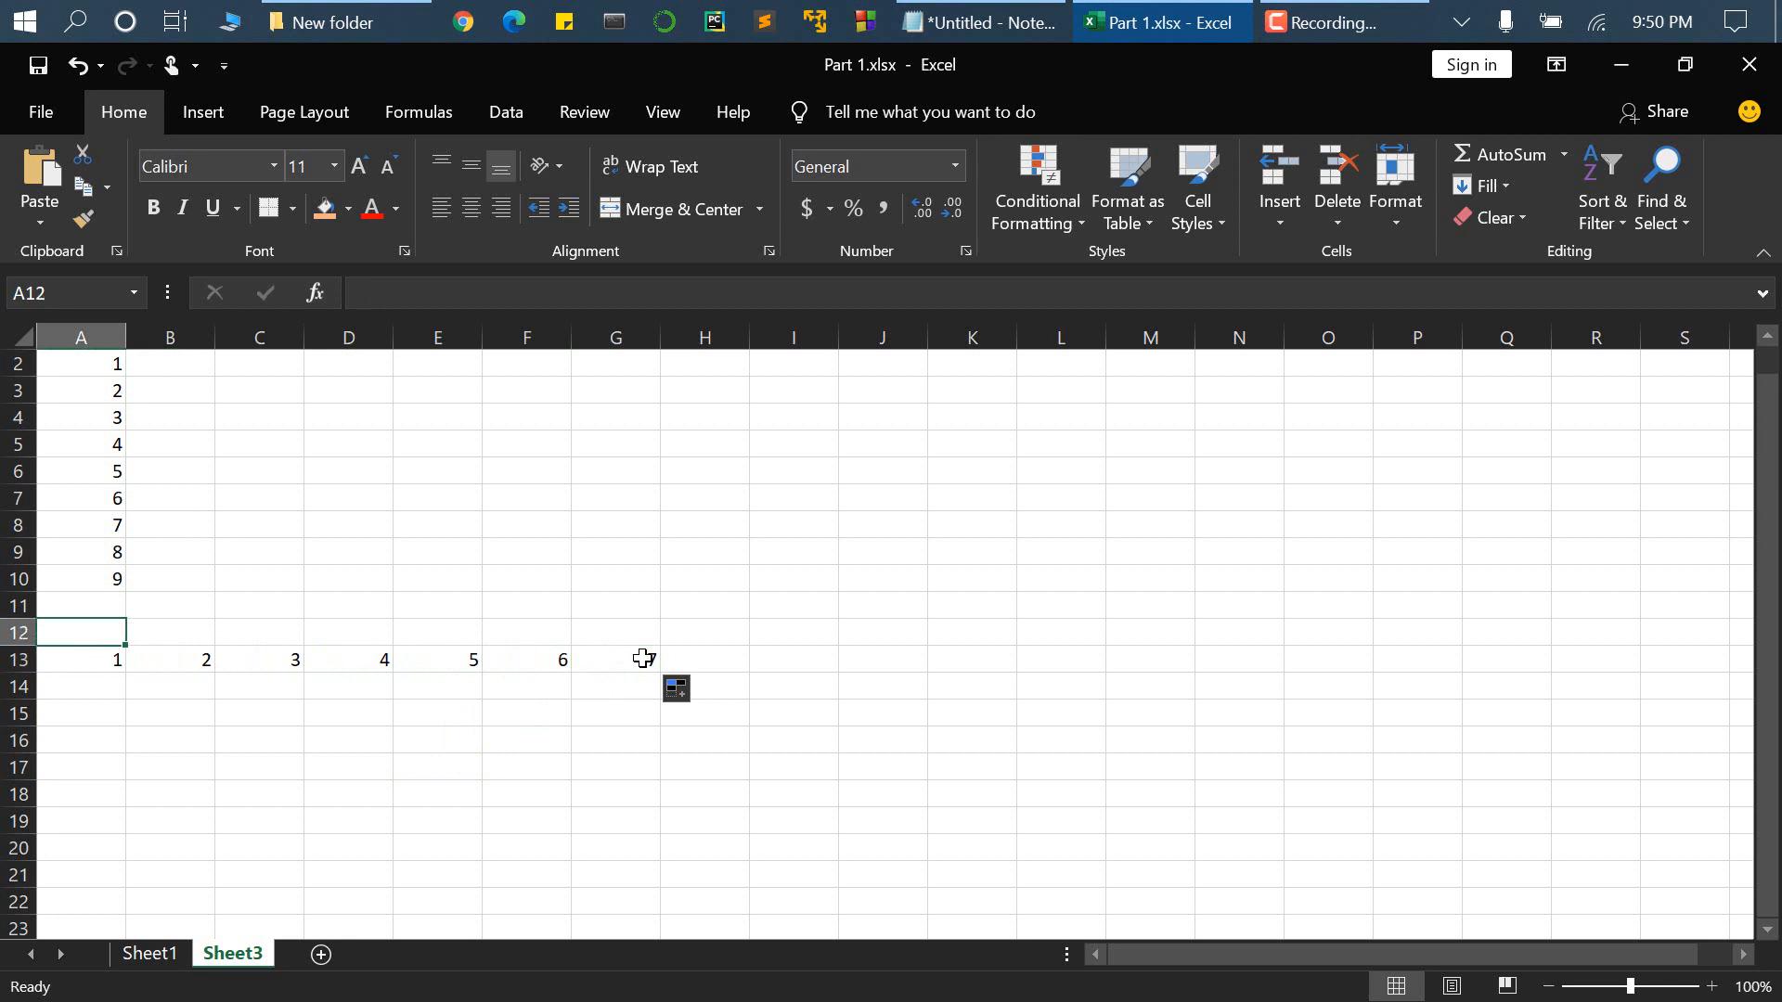
- Select A2:A10 in one sweep, and reselect it by extending from A2 one cell at a time
click(103, 366)
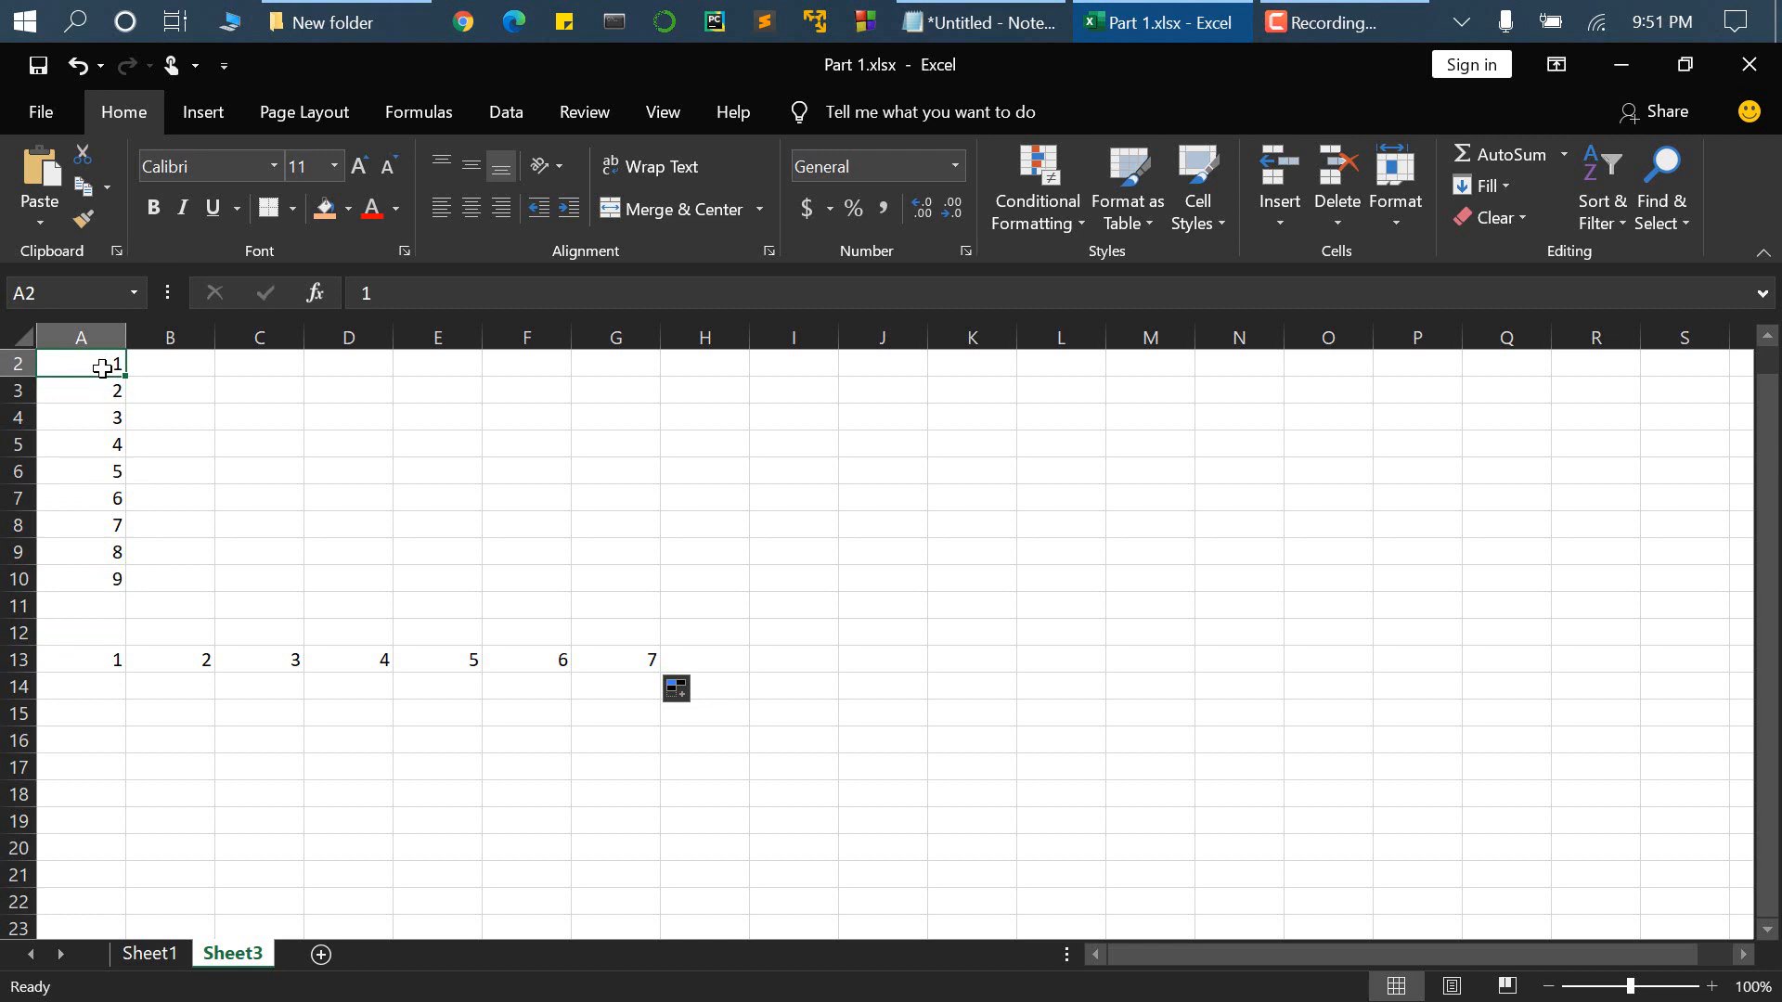
drag(103, 369, 100, 577)
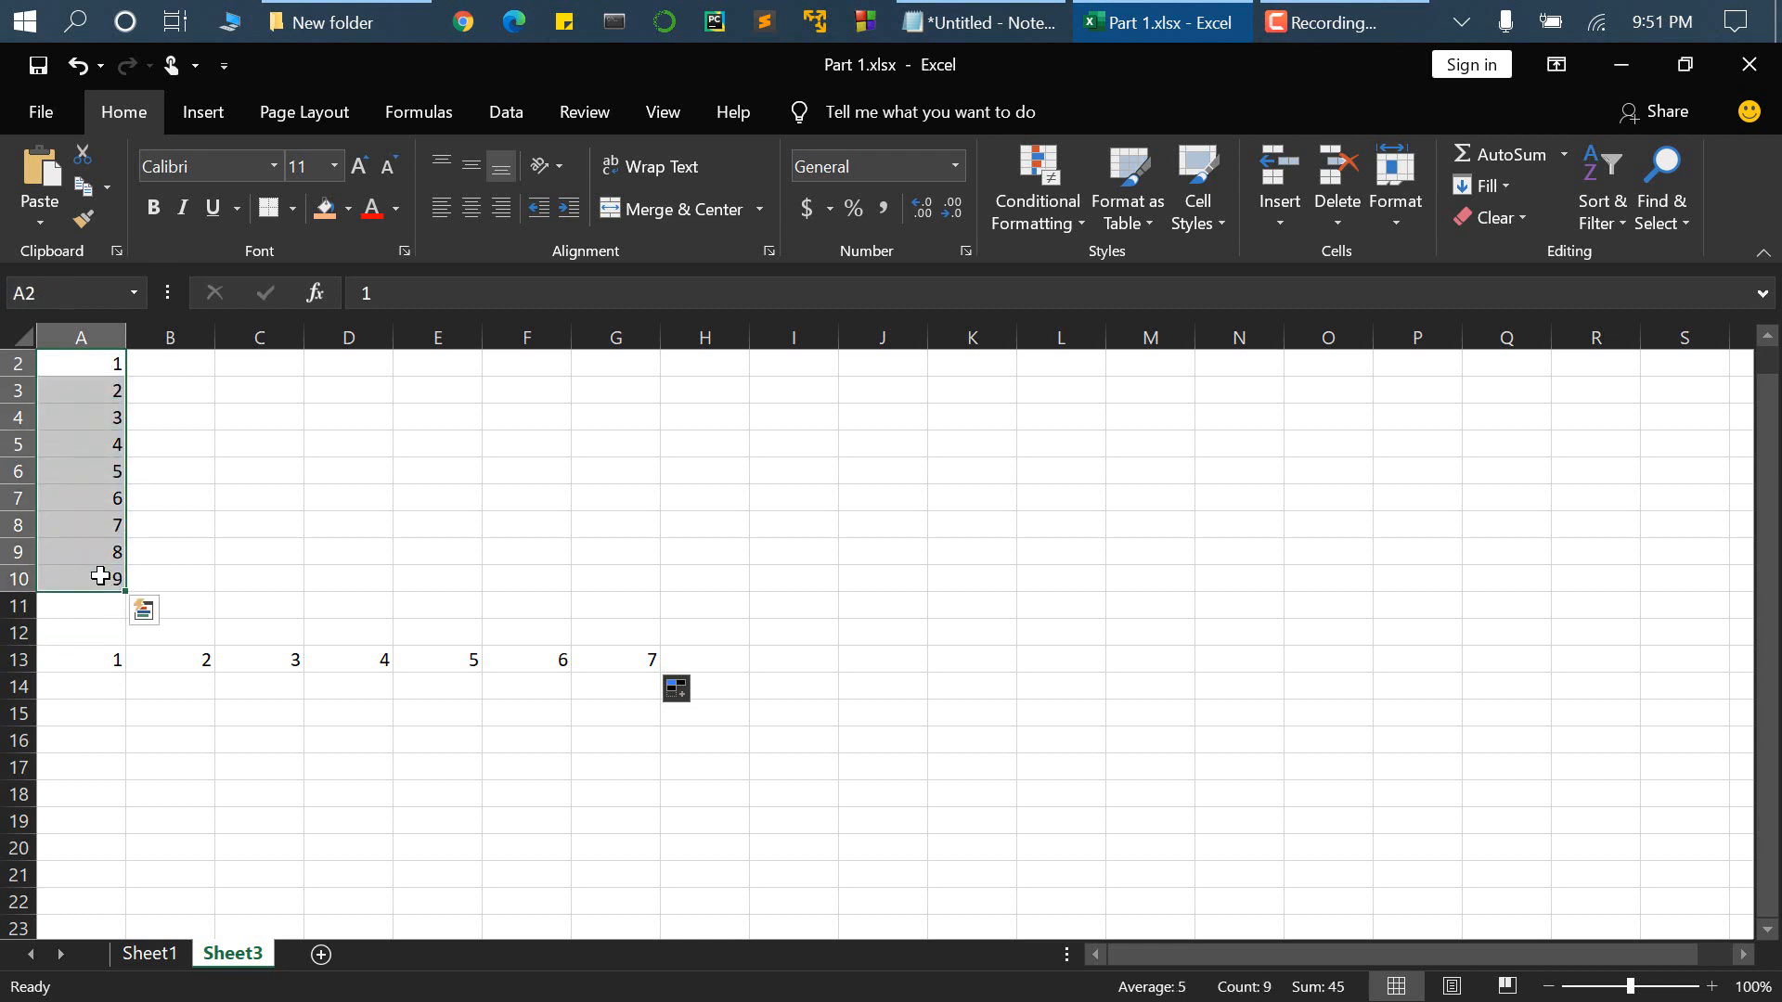
click(109, 369)
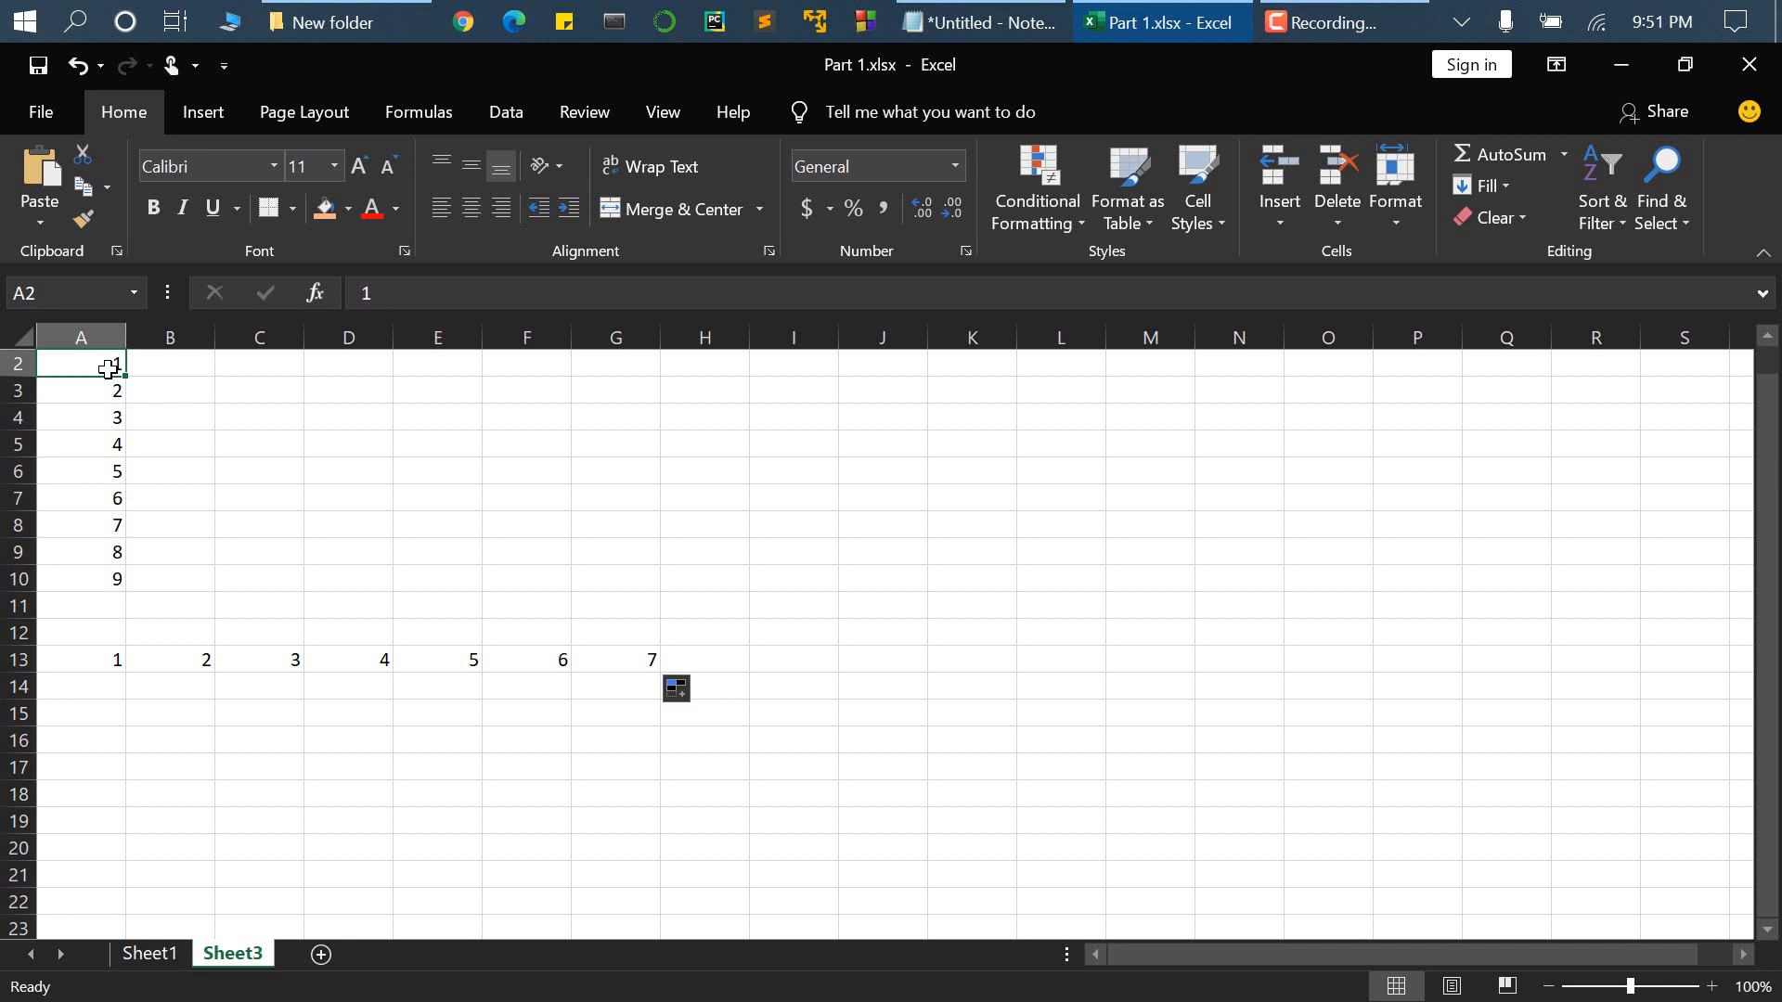
key(shift+Down)
key(shift+Down)
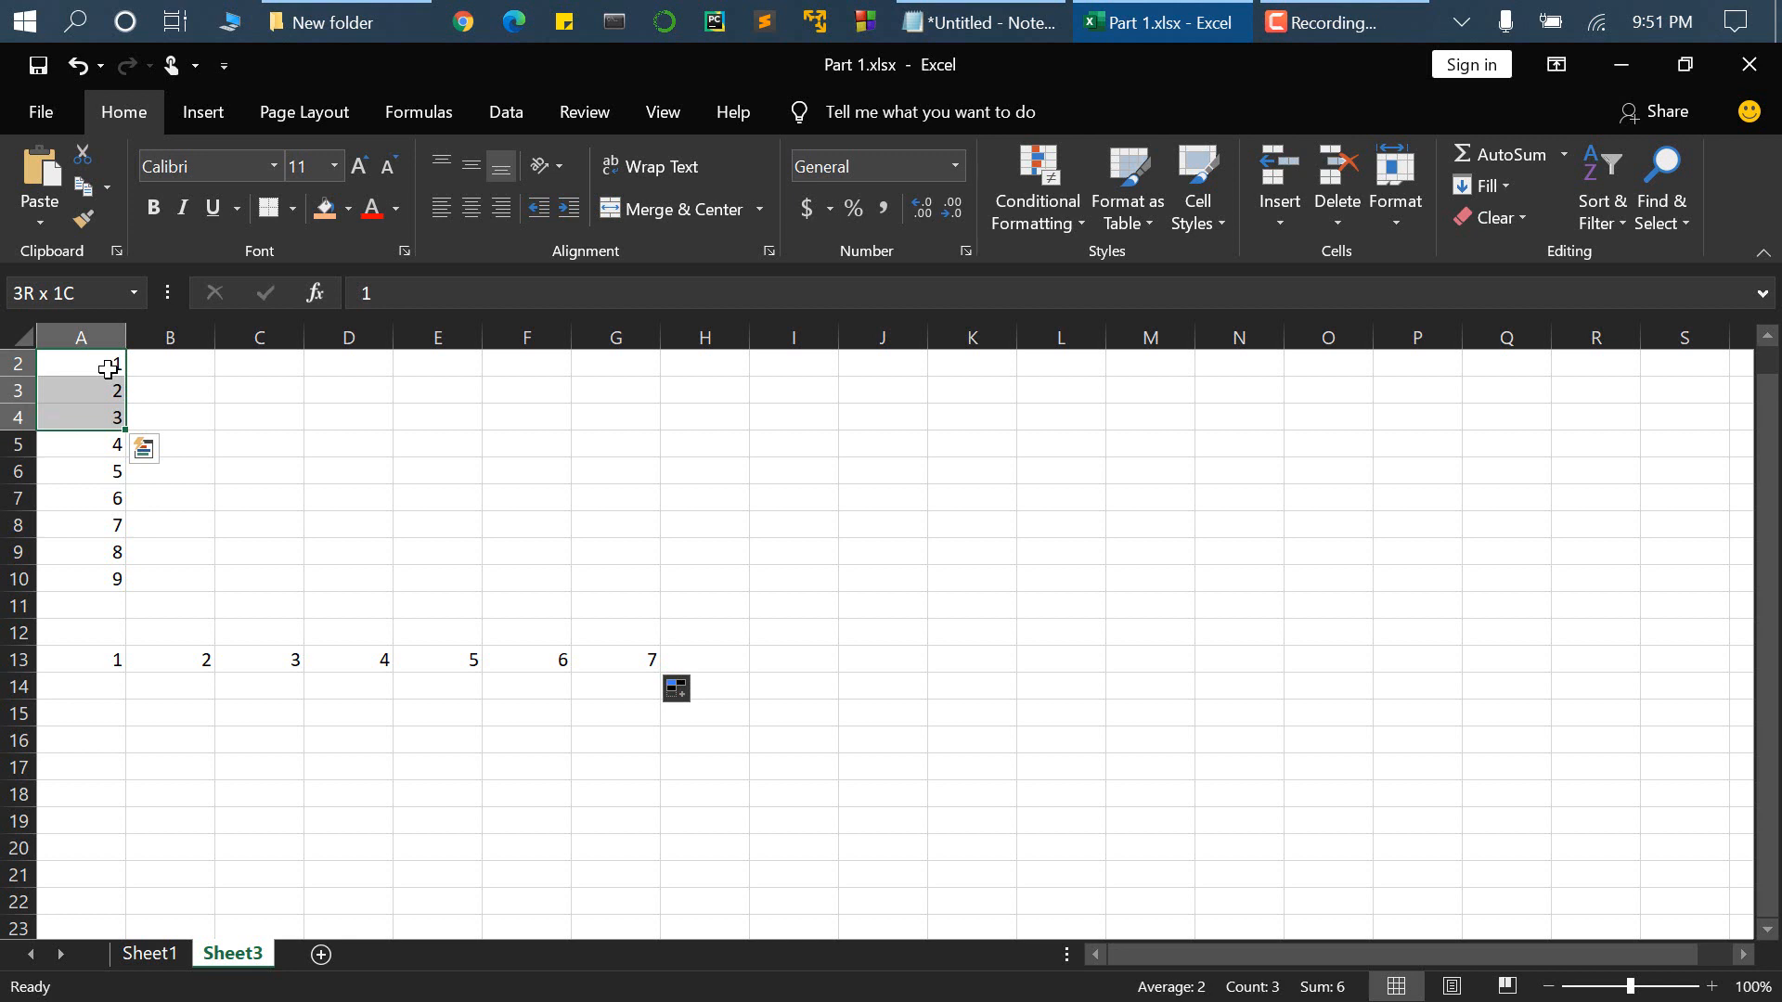
key(shift+Down)
key(shift+Down)
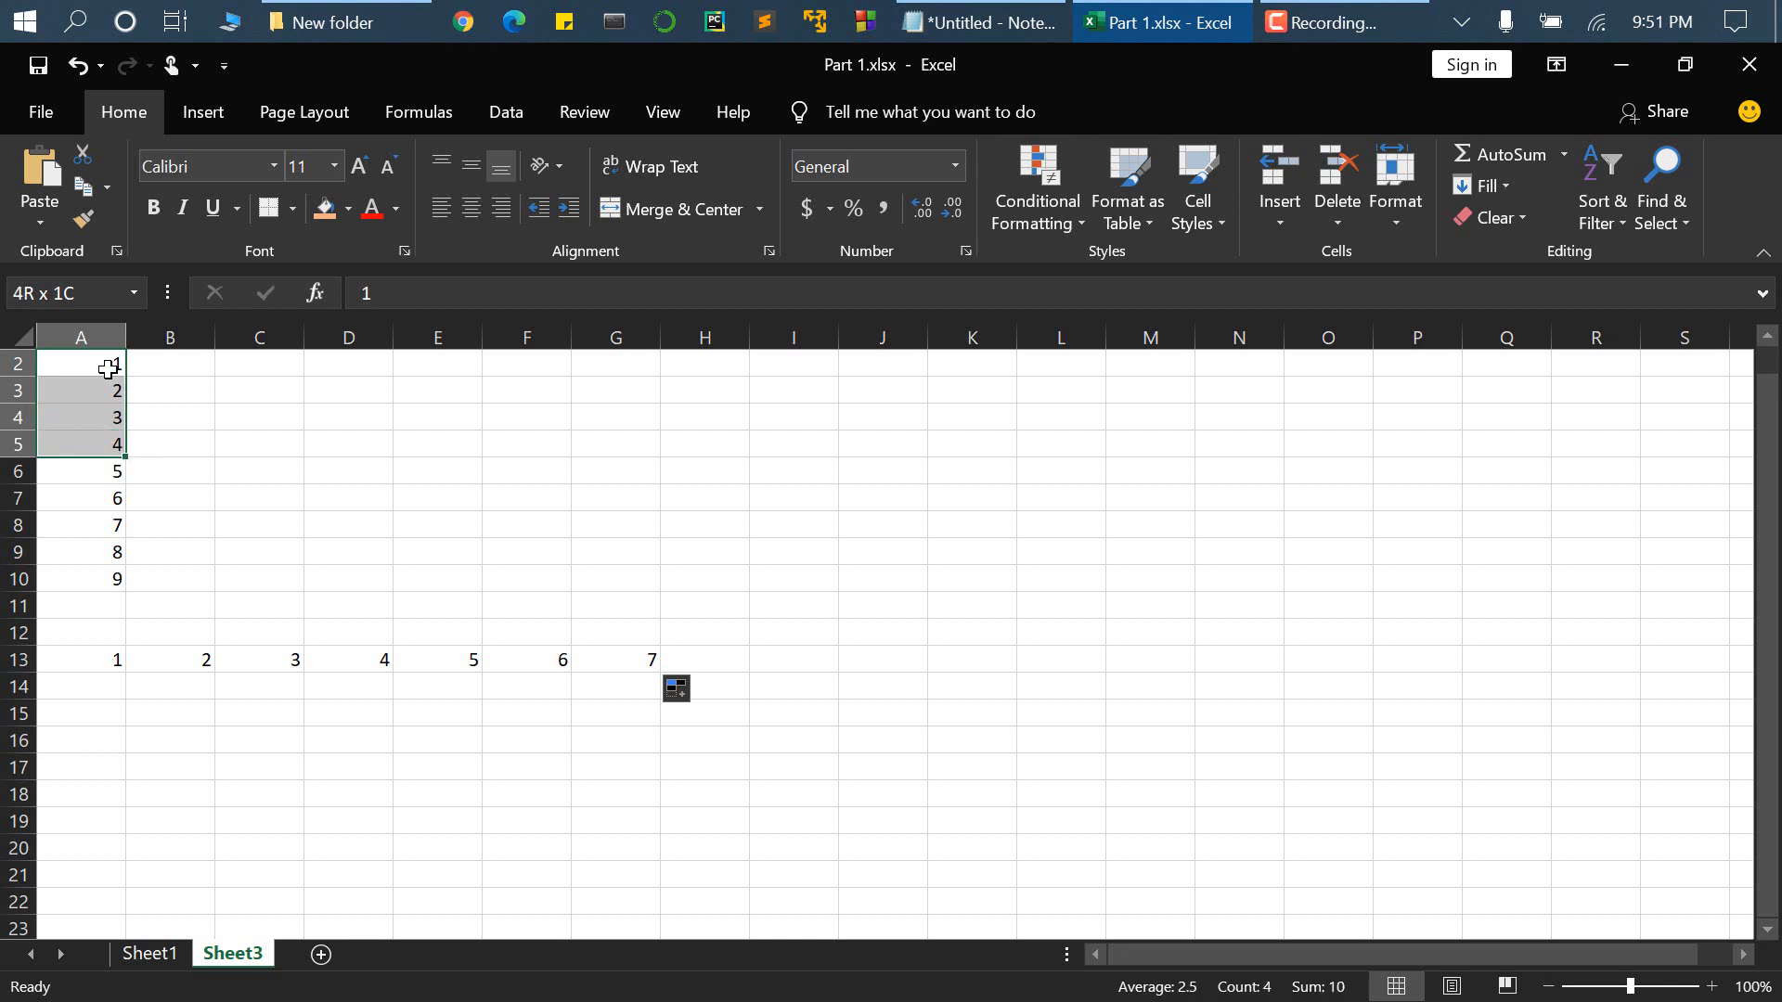
key(shift+Down)
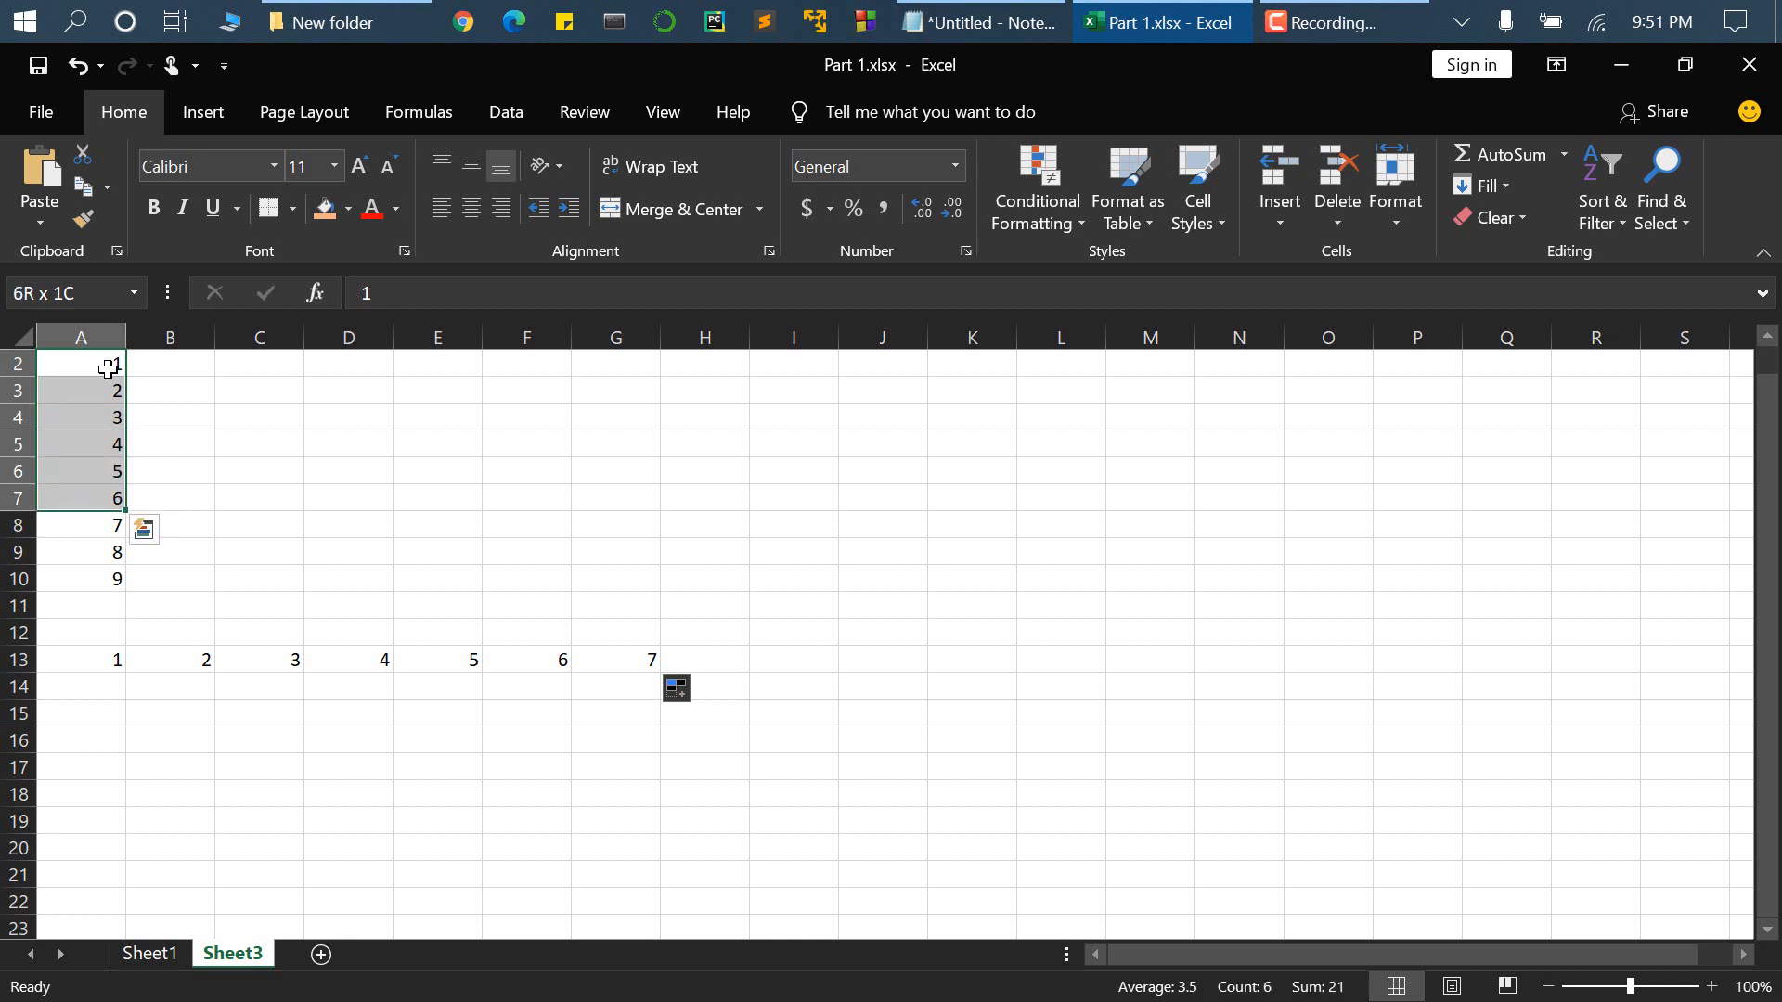
key(shift+Down)
key(shift+Down)
key(shift+Down)
- Shrink the selection cell by cell back to A2, and extend it at once to the last filled cell, A10
key(shift+Up)
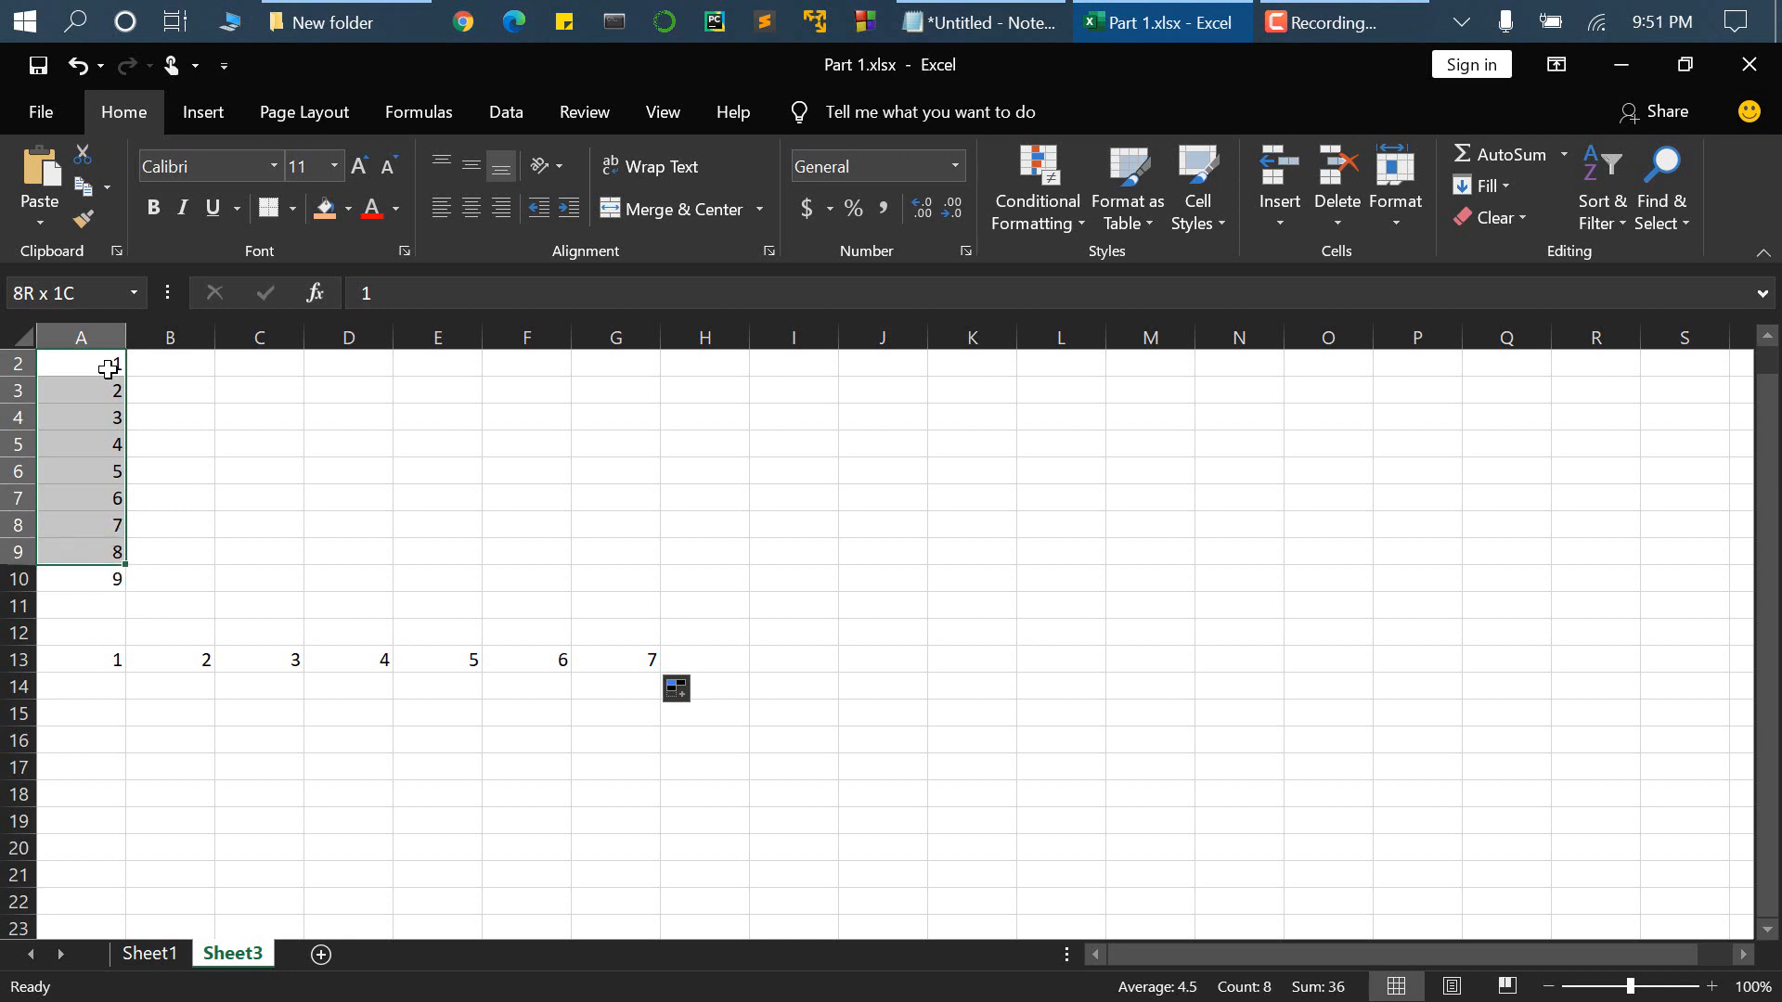
key(shift+Up)
key(shift+Up)
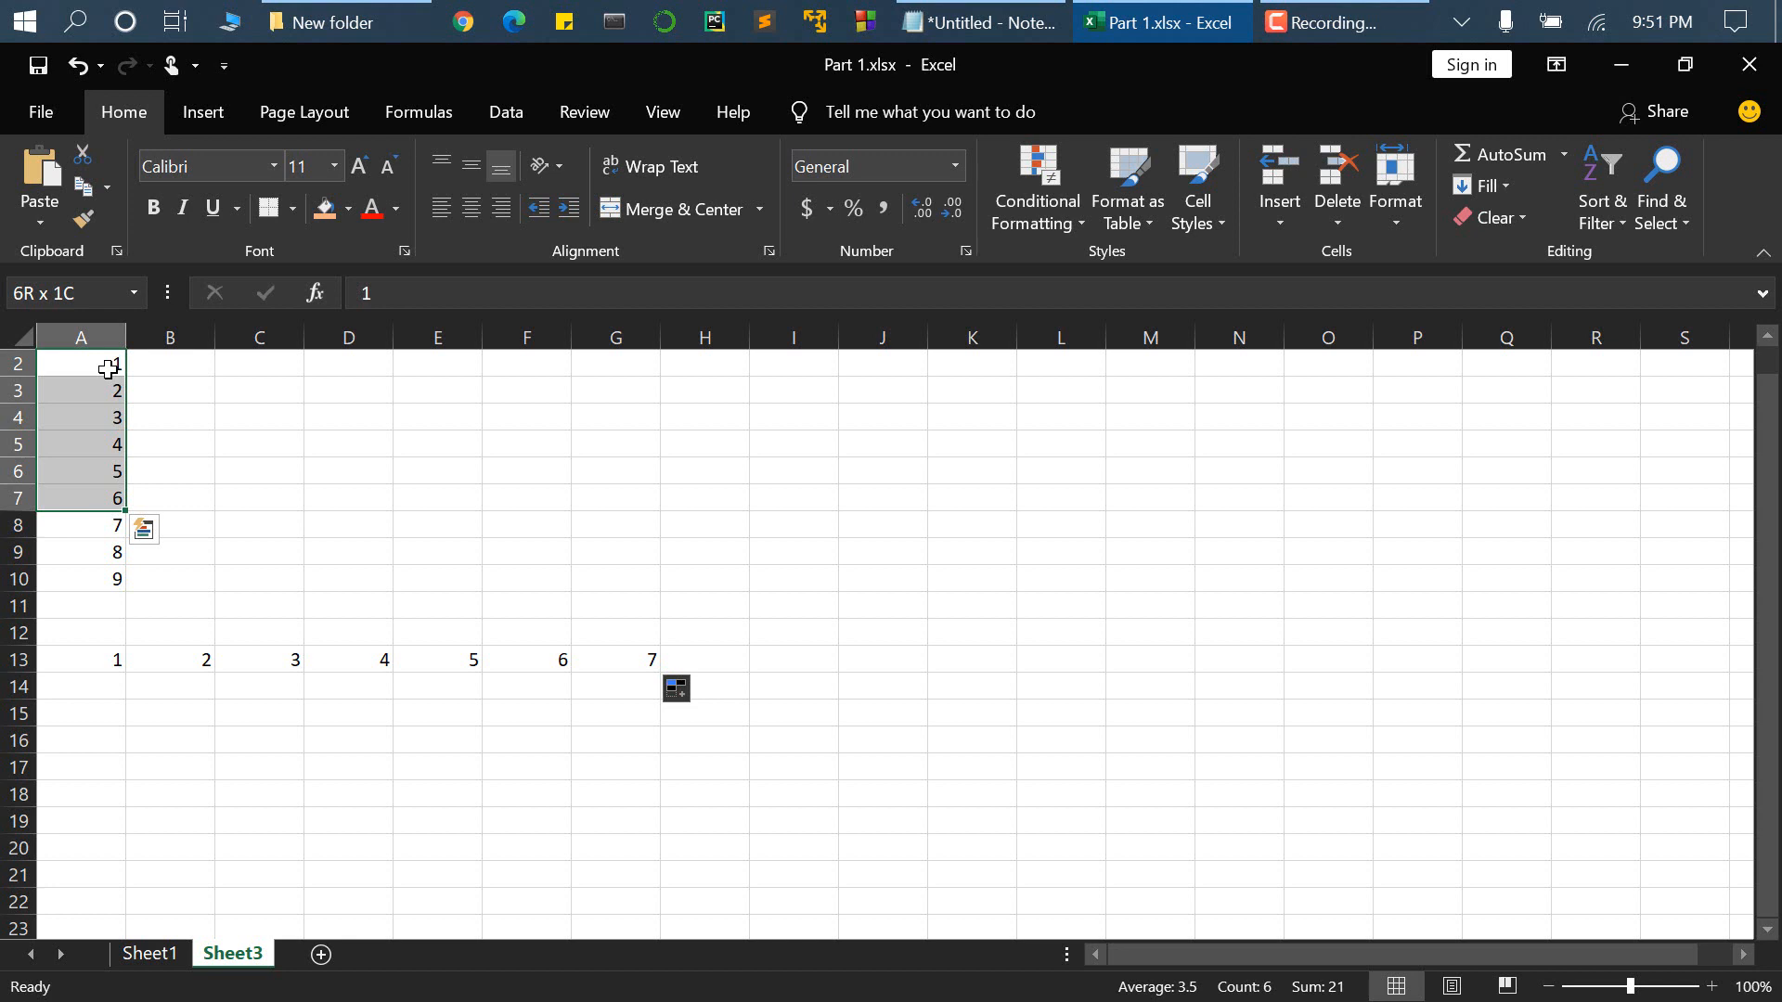
key(shift+Up)
key(shift+Up)
key(shift+Up)
key(shift+Up)
key(shift+Up)
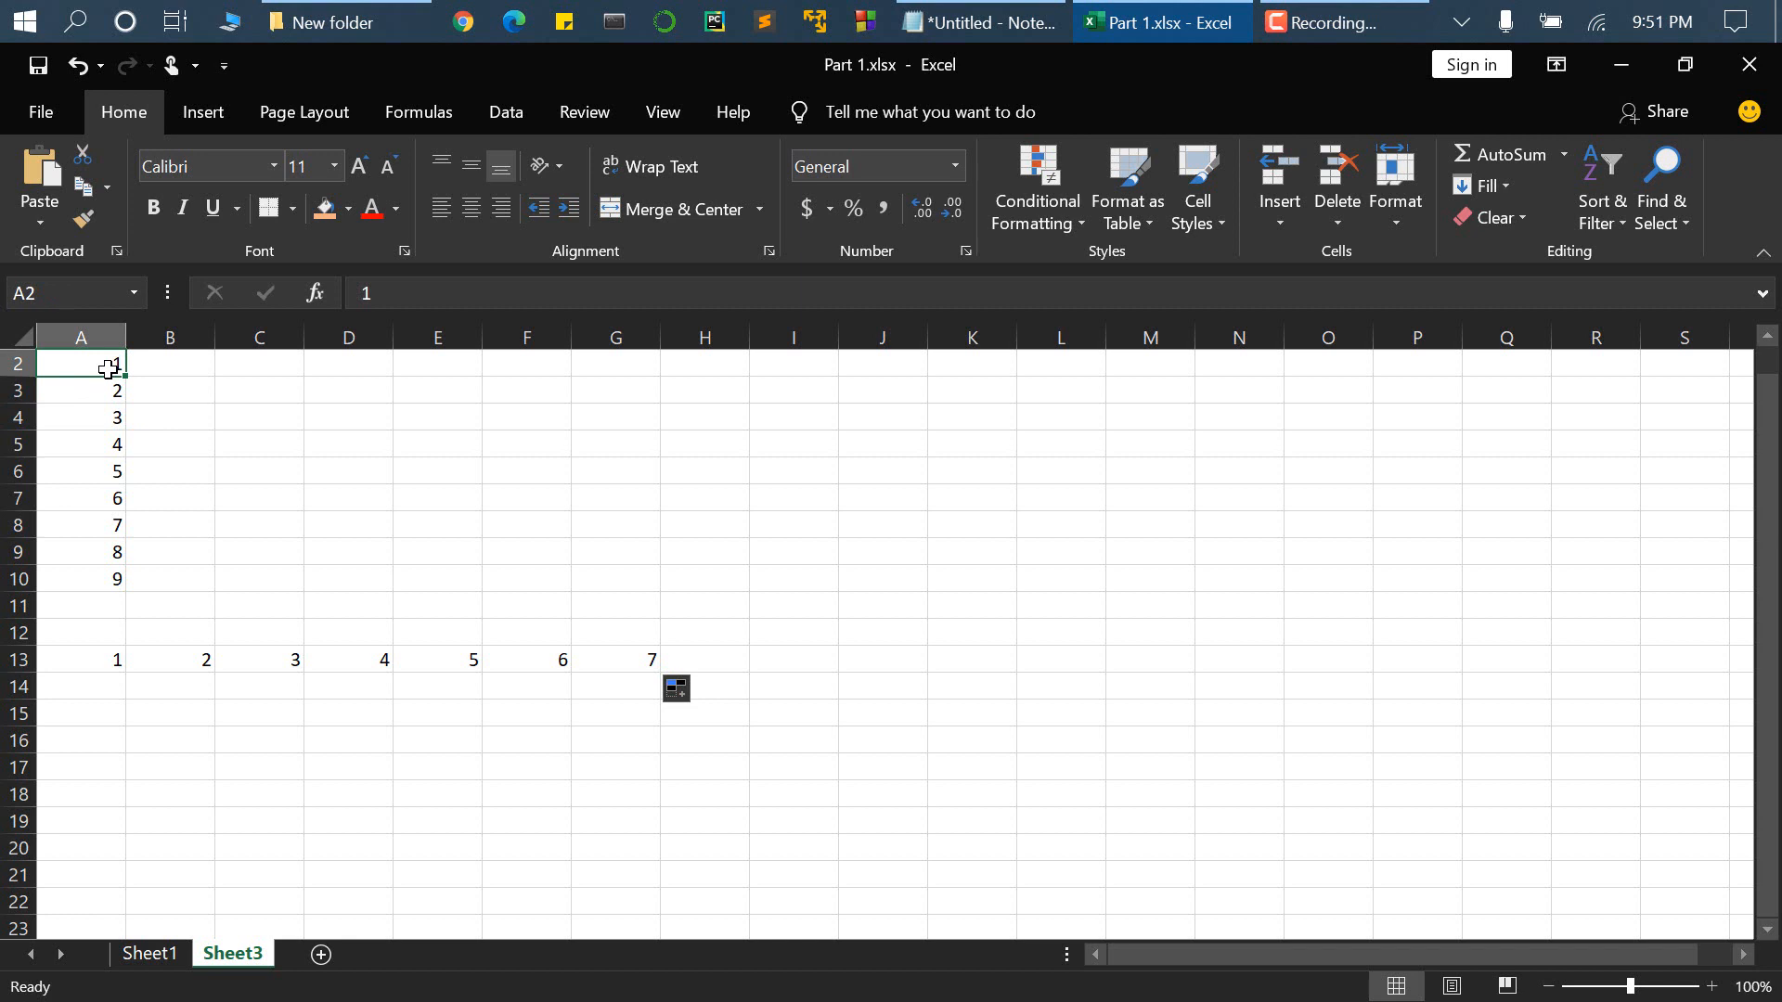
key(ctrl+shift+Down)
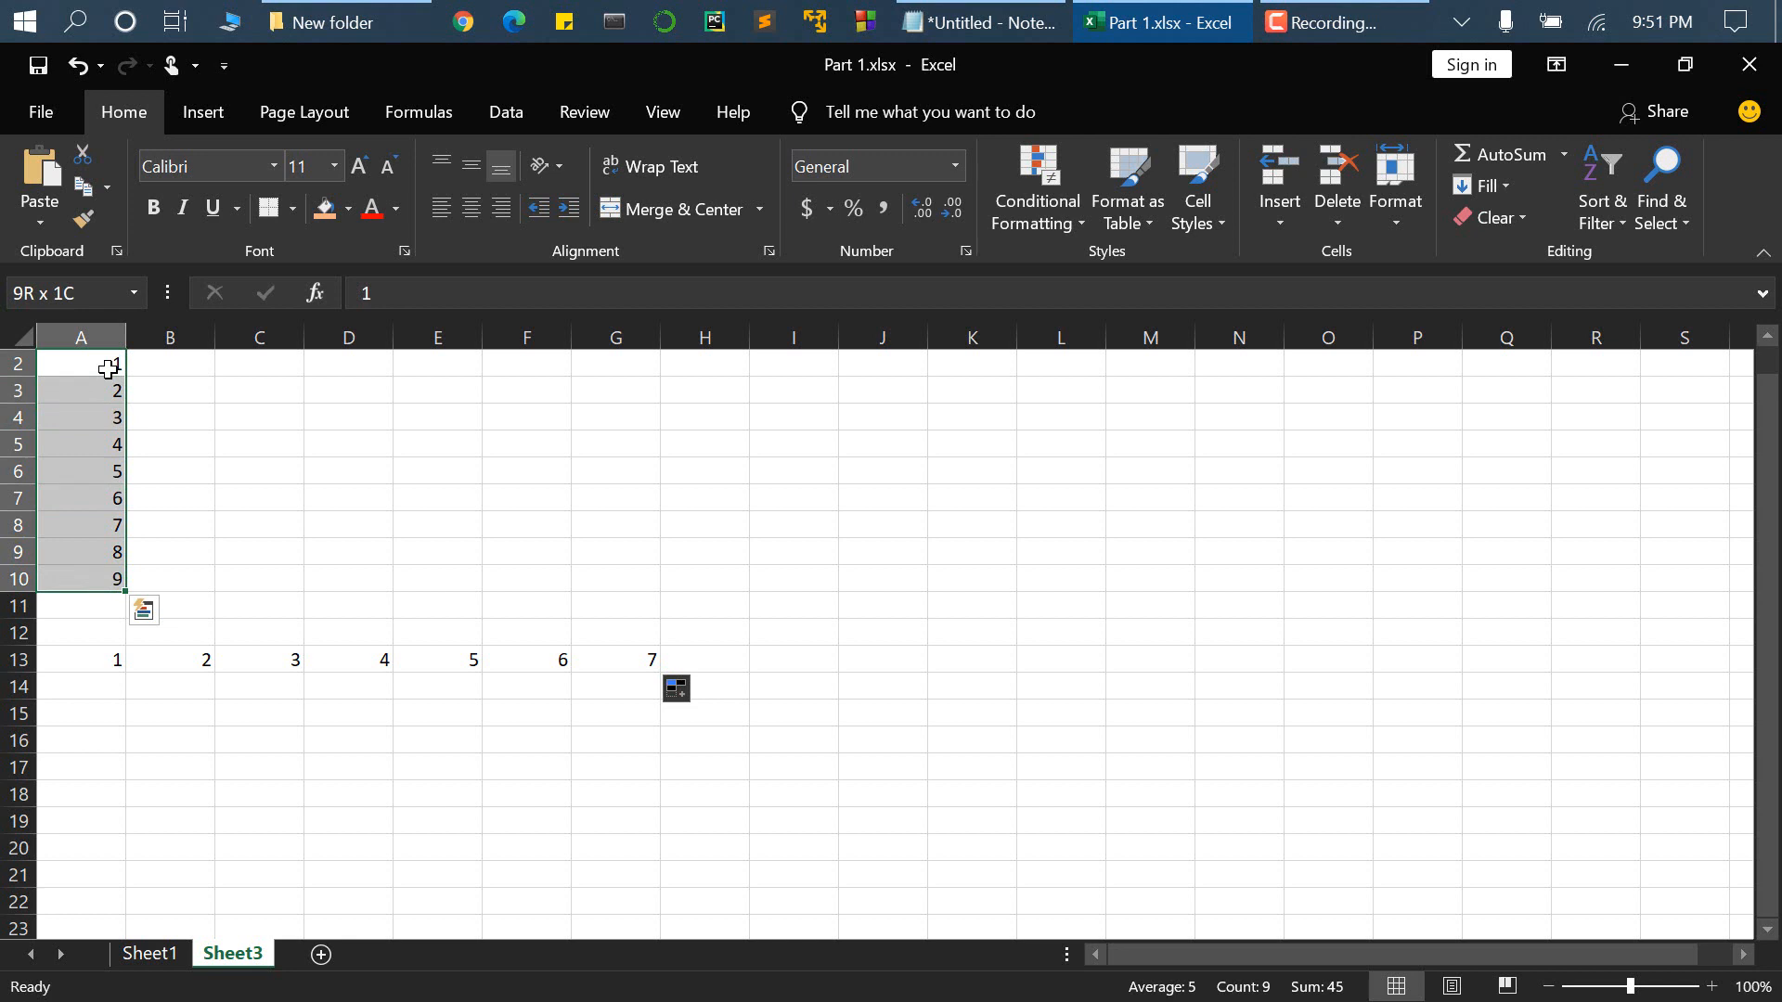
- Grow and shrink the selection at A13 cell by cell, and extend it at once across the filled cells to G13
click(90, 666)
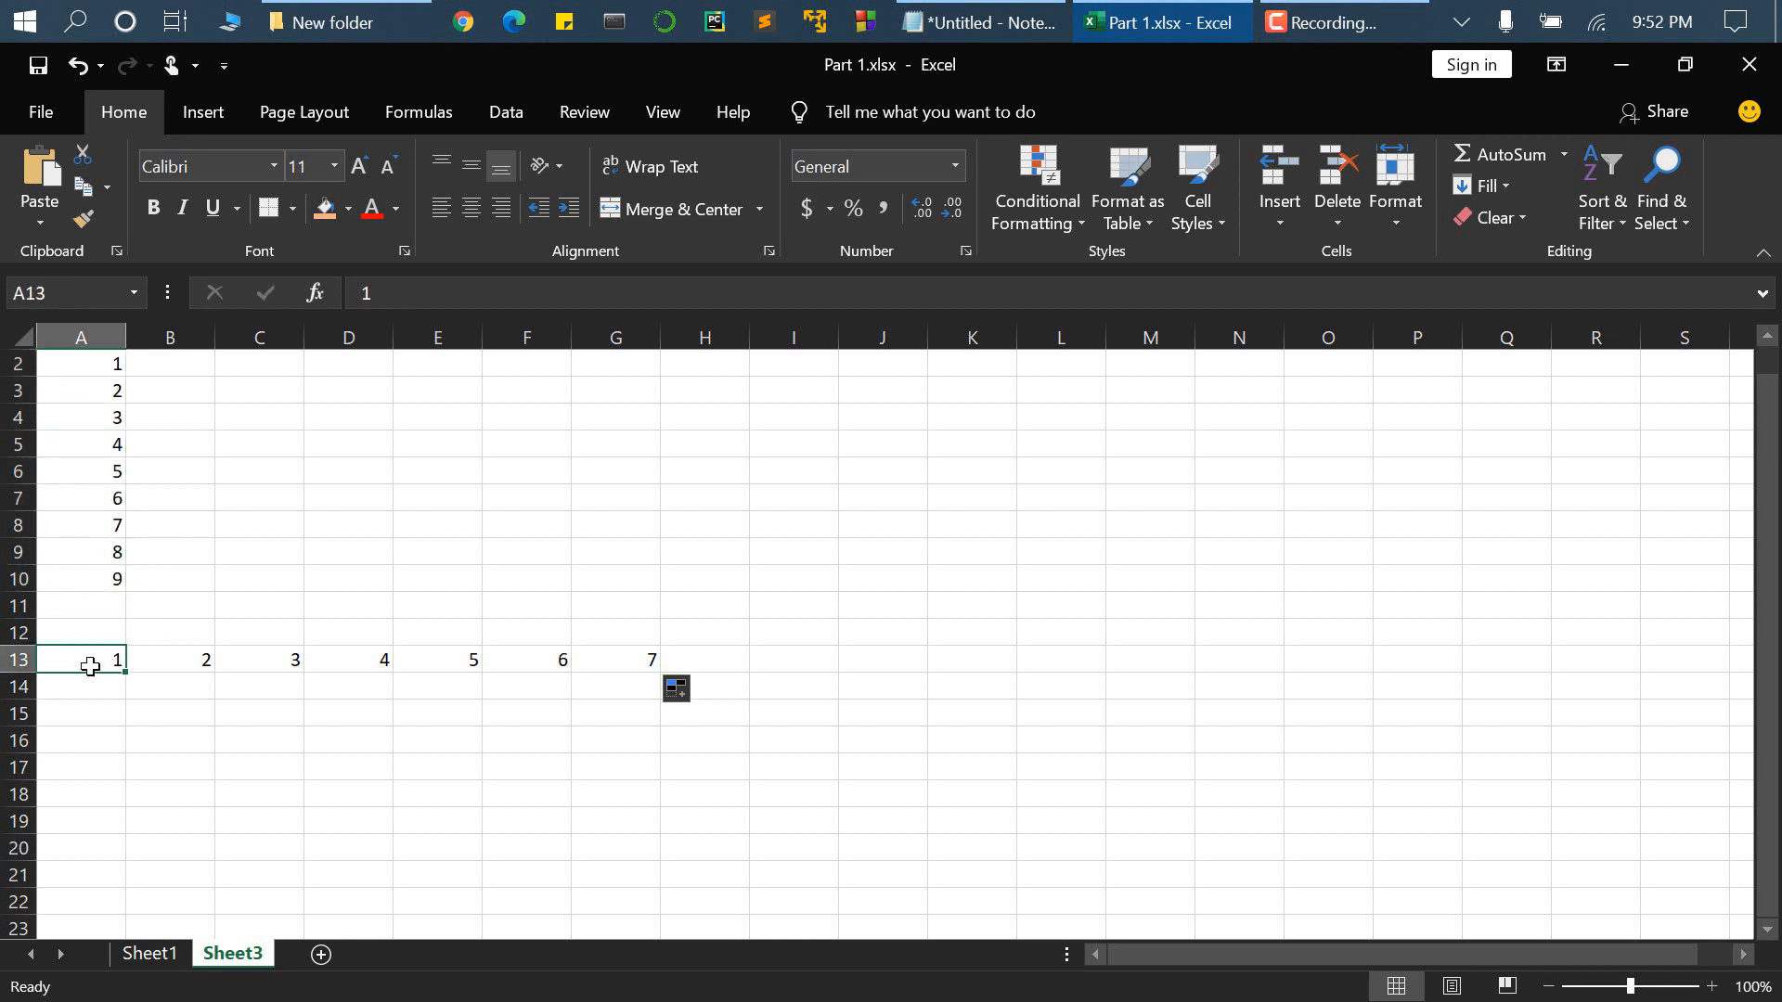
key(shift+Right)
key(shift+Right)
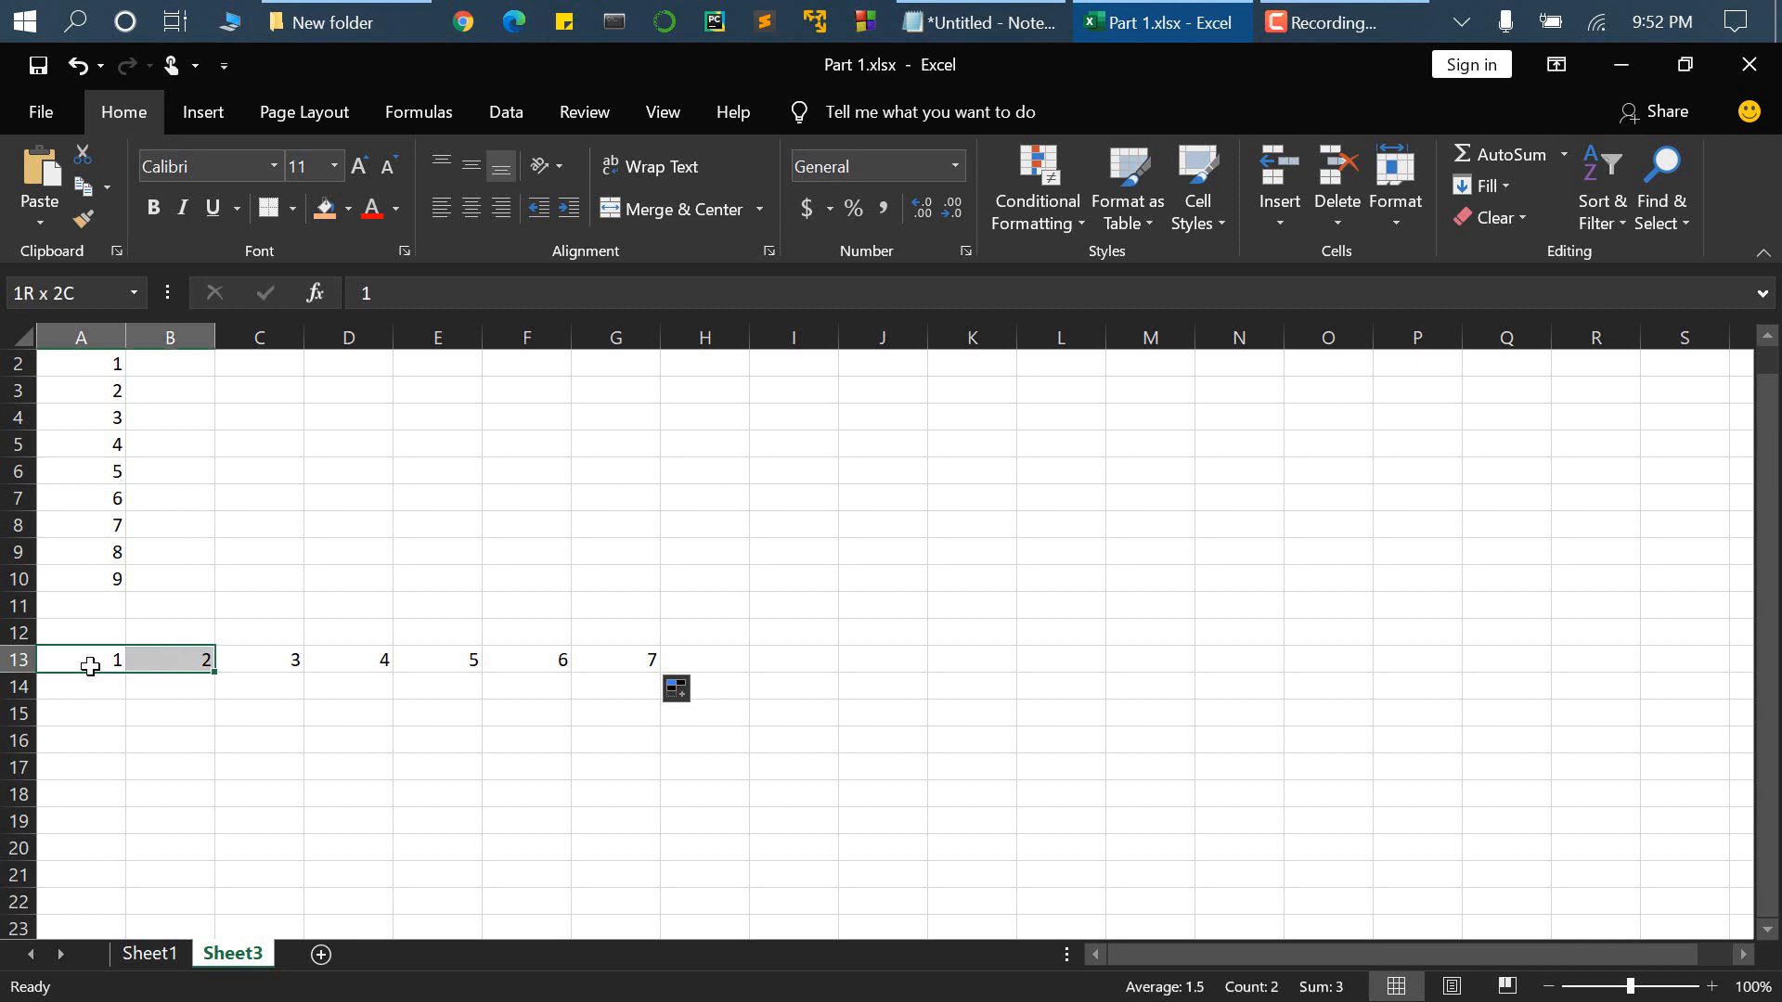
key(shift+Left)
key(shift+Left)
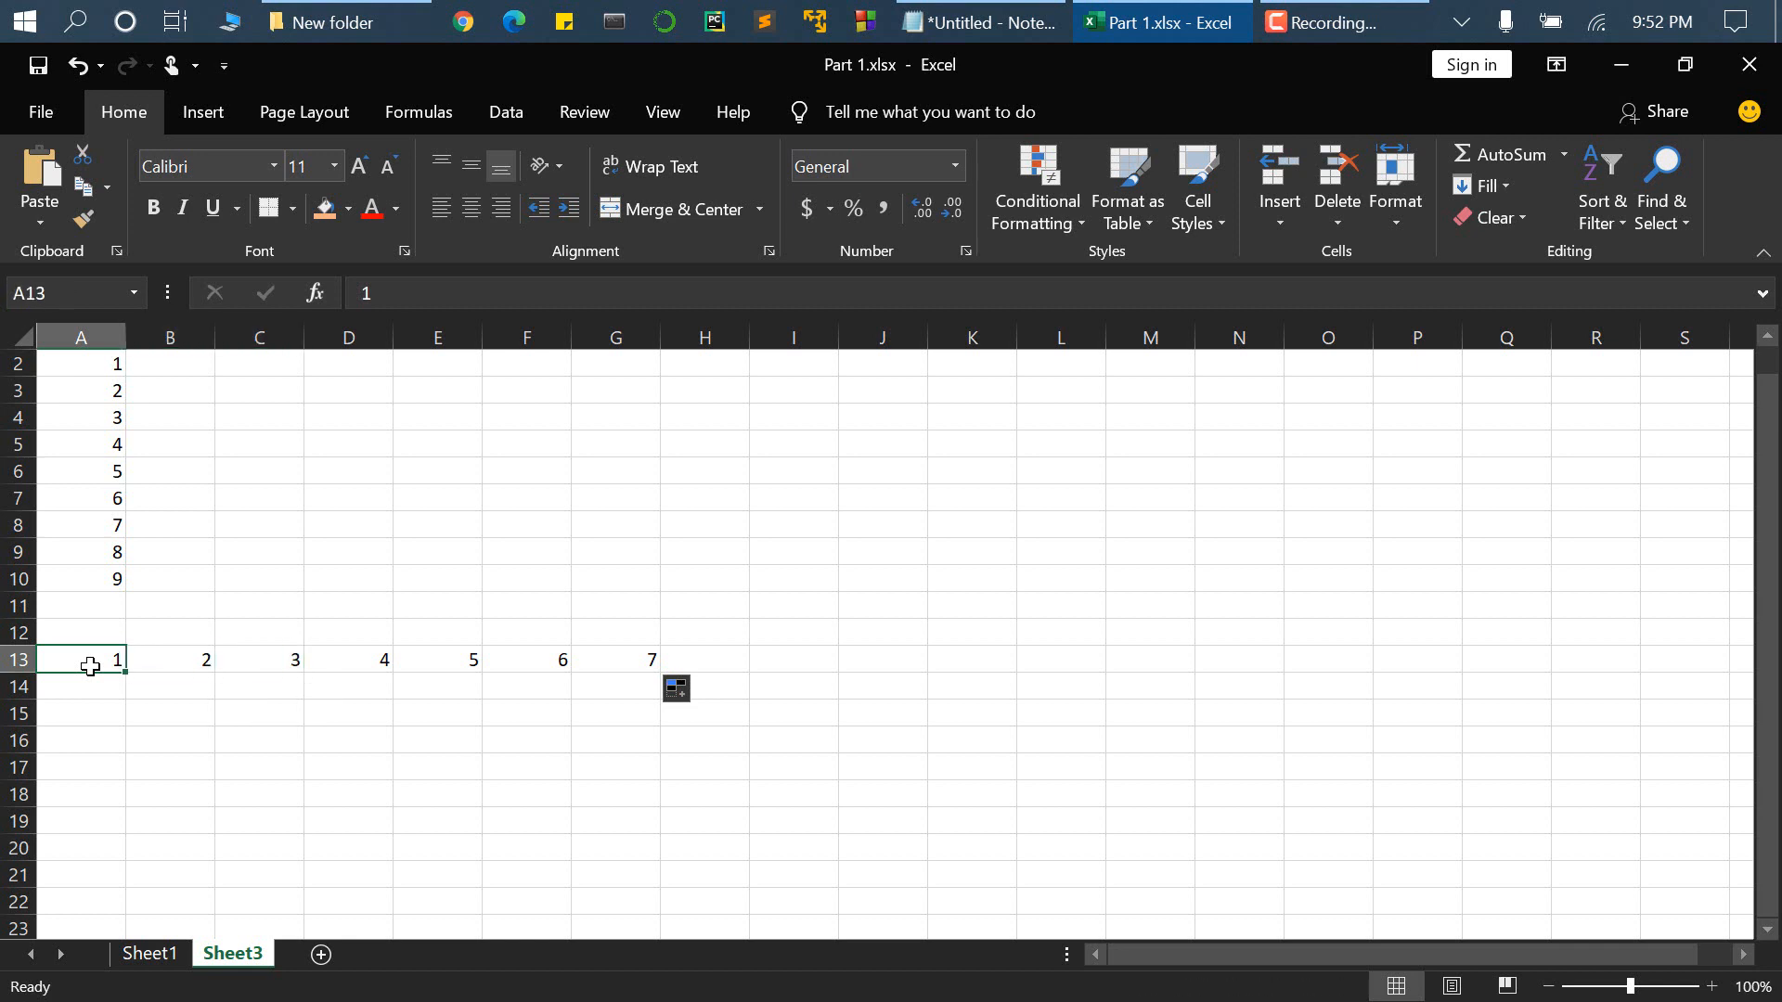
key(ctrl+shift+Right)
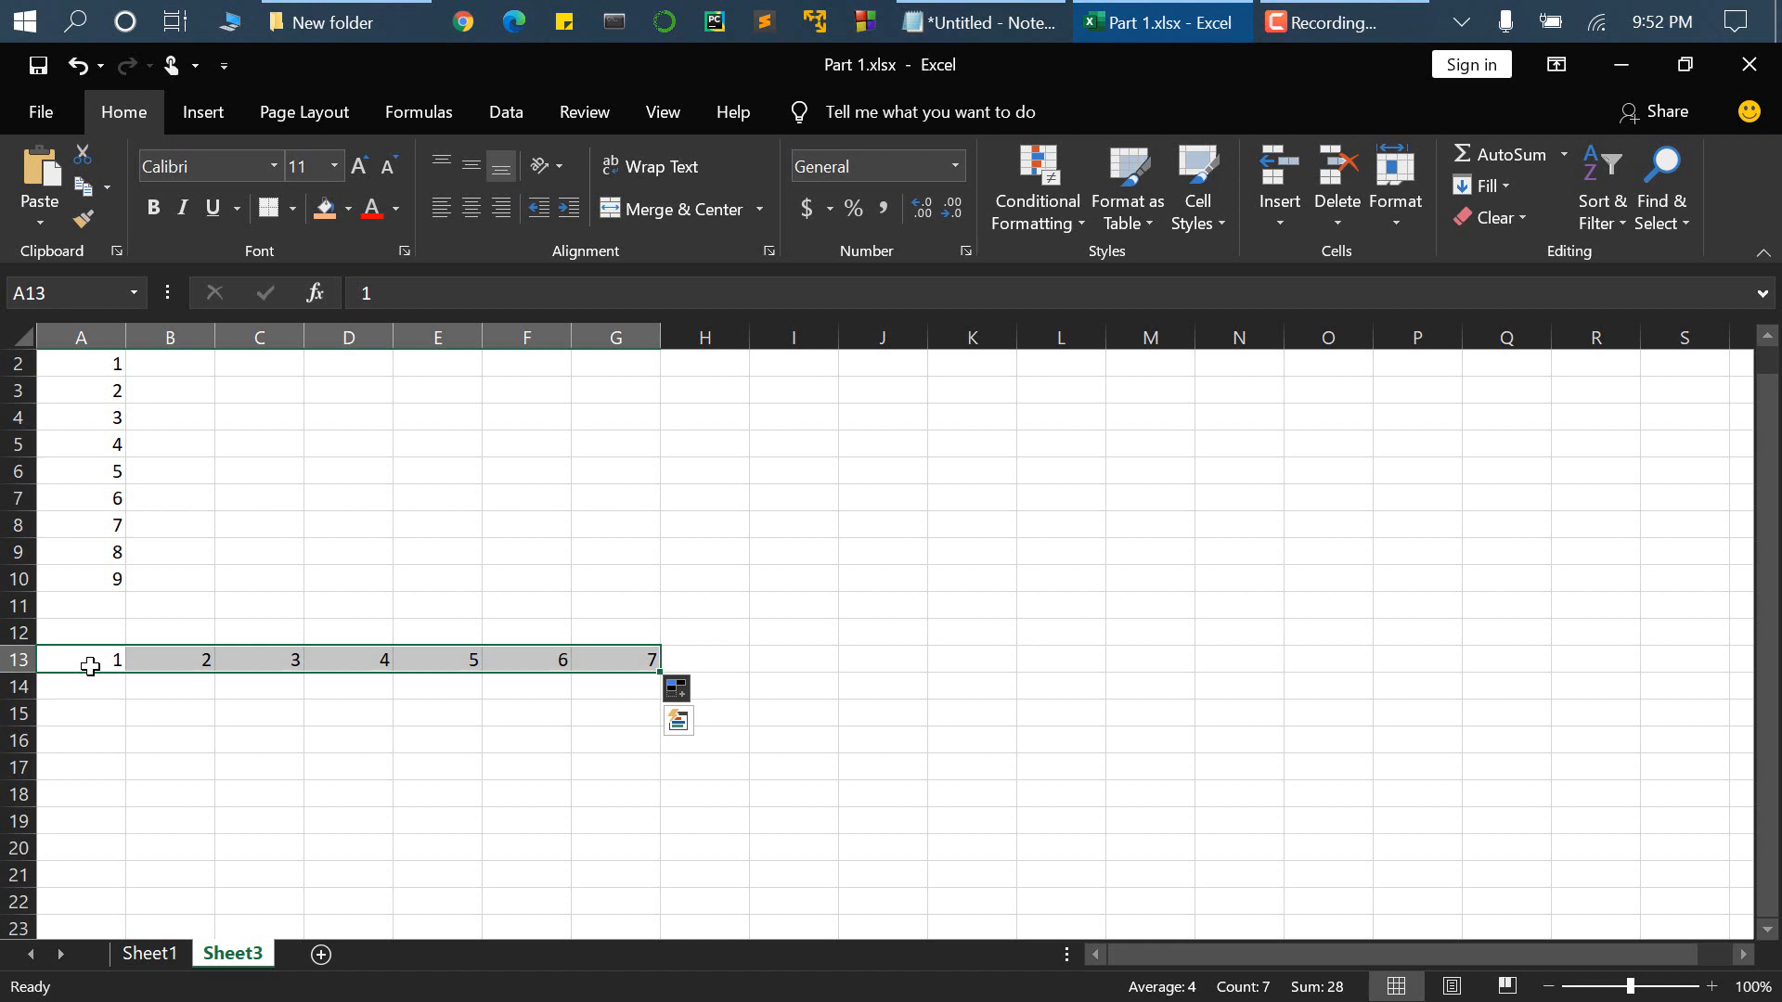
- Reselect A13:G13 by extending the selection from A13 one cell at a time
click(90, 666)
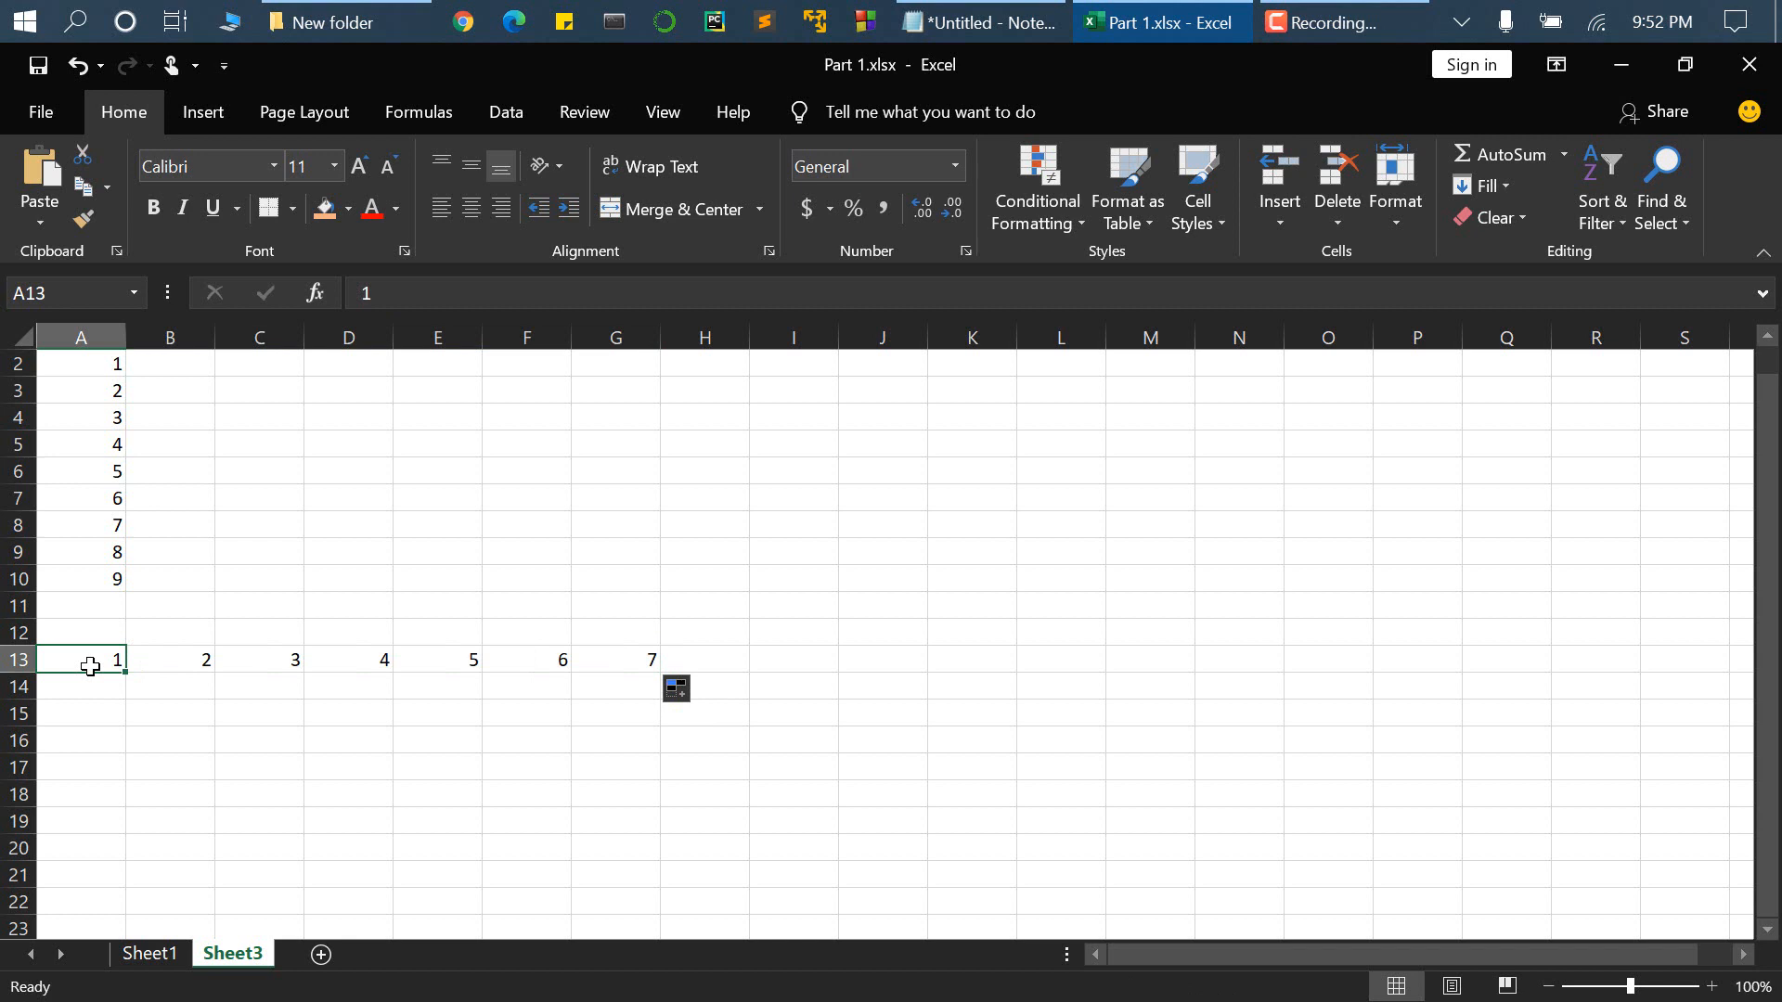
key(shift+Right)
key(shift+Right)
key(shift+Right)
key(shift+Right)
key(shift+Right)
key(shift+Right)
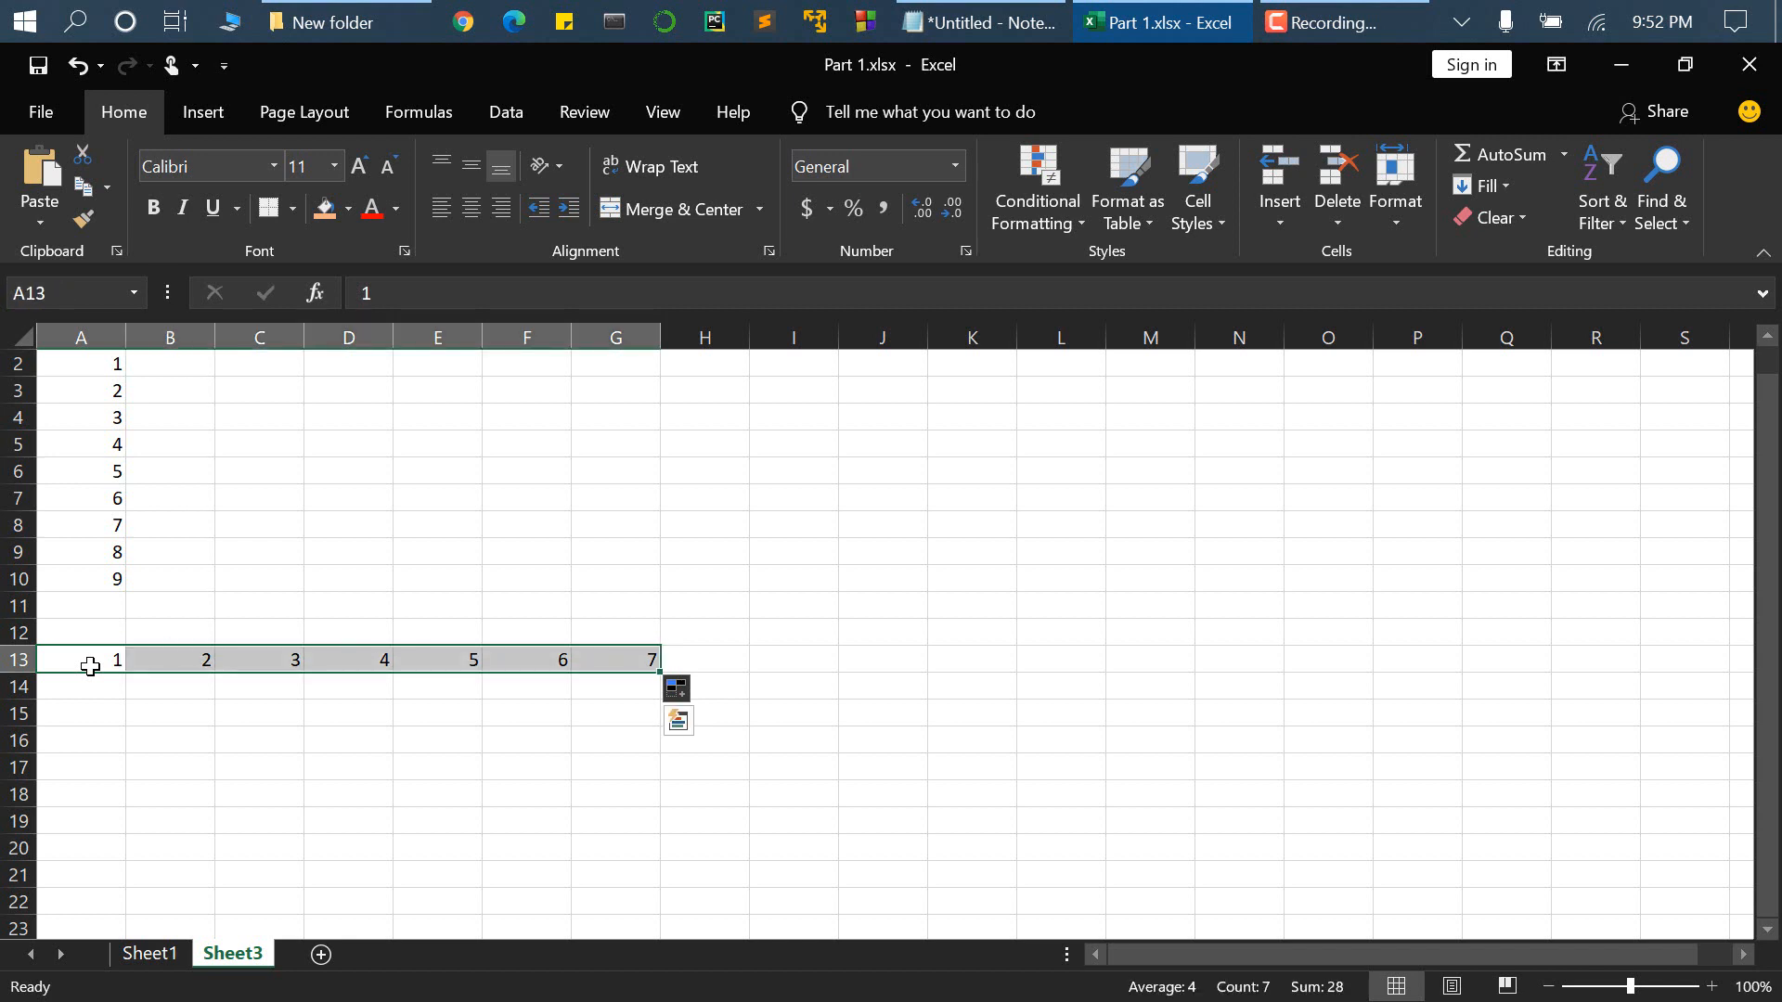
- Delete the contents of the selected row range A13:G13 and move the active cell up out of it
key(Delete)
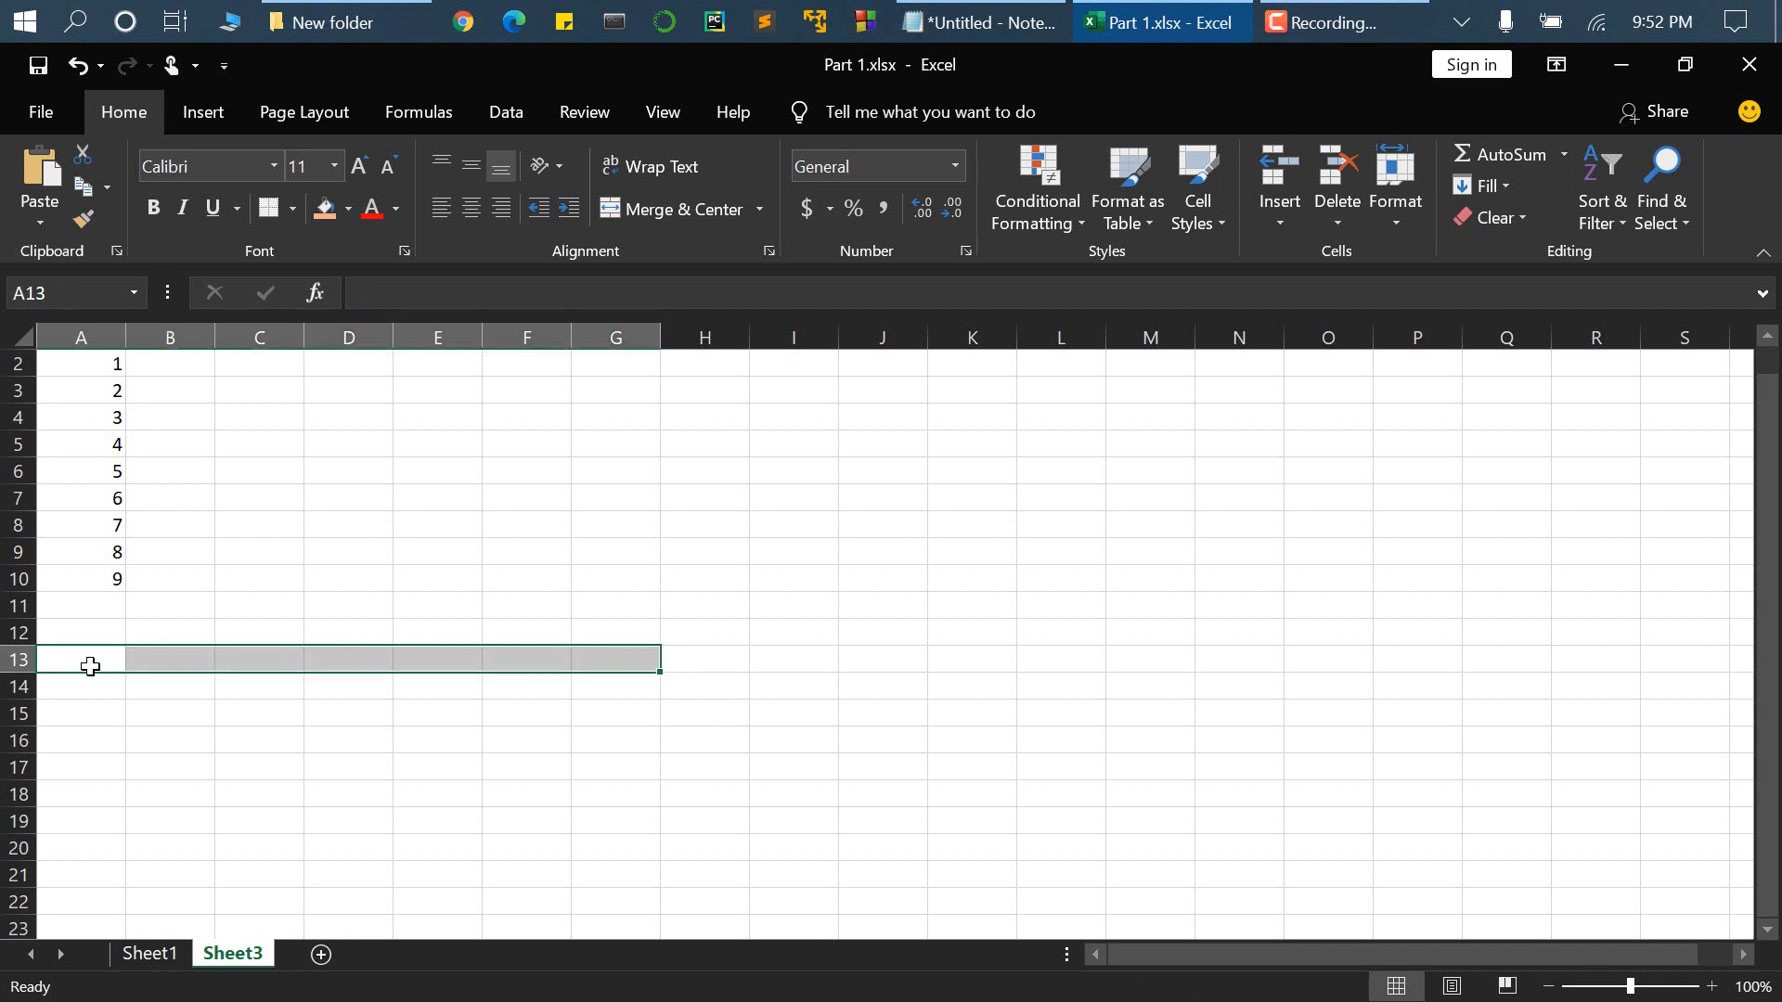
key(Up)
key(Up)
key(Up)
key(Up)
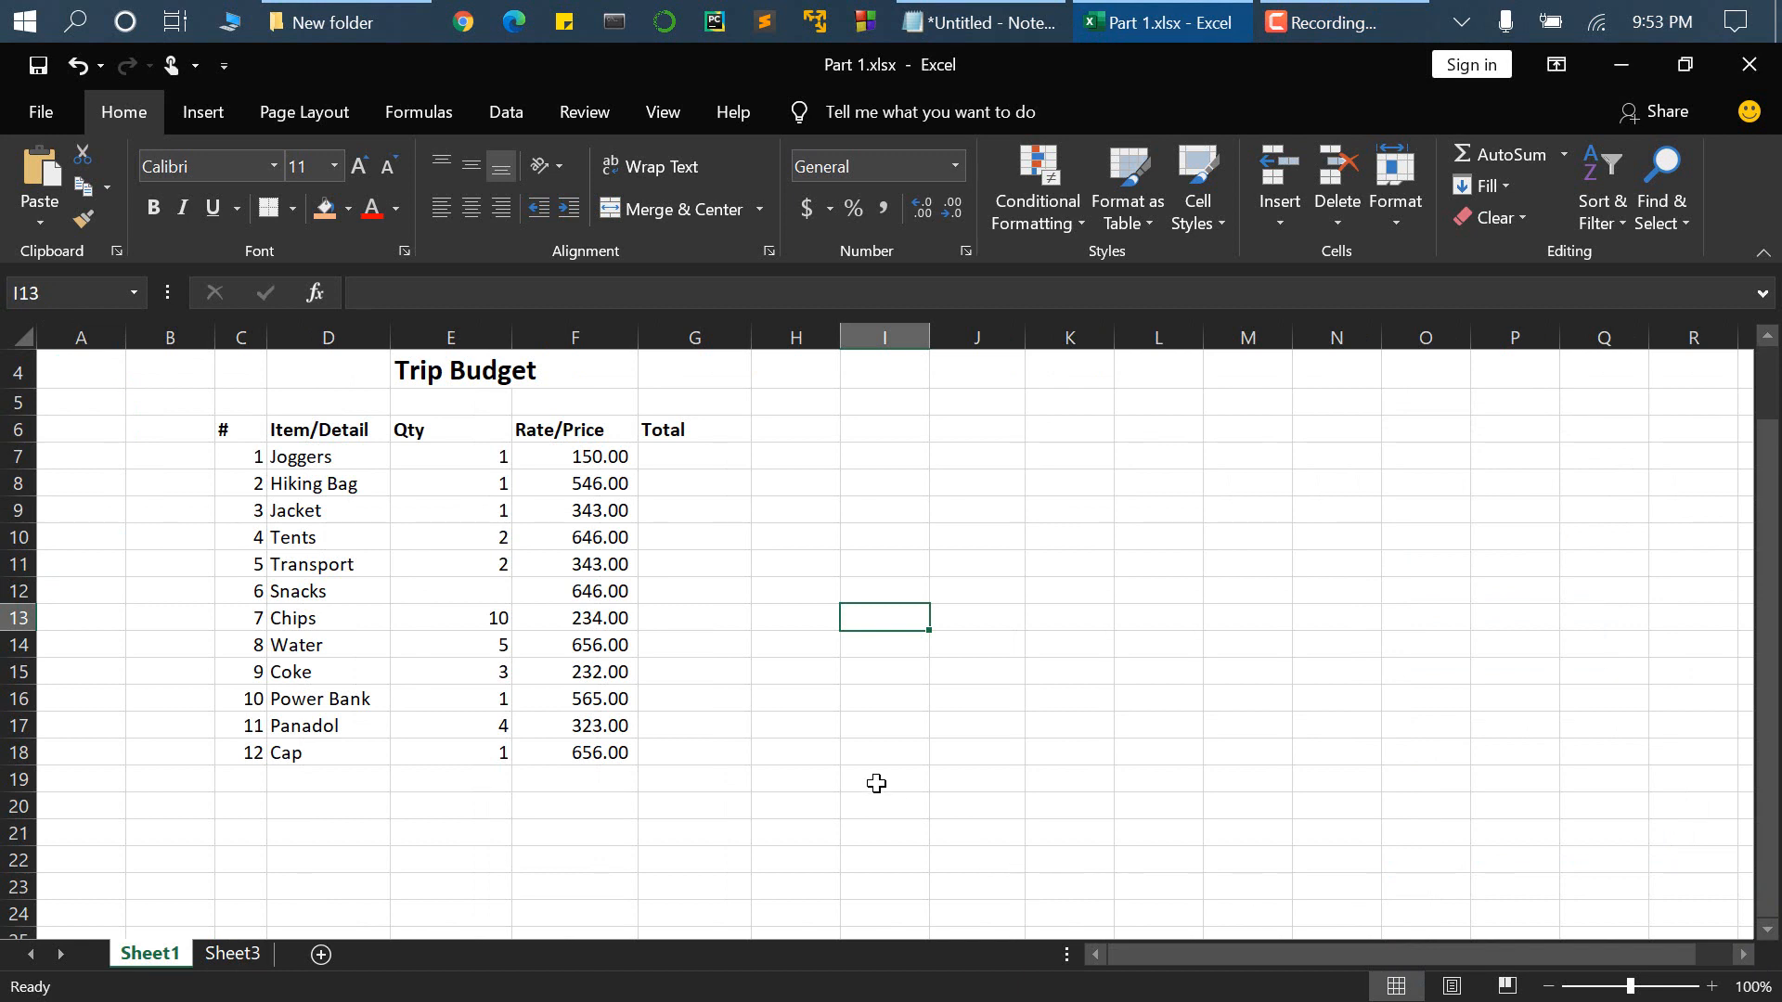
click(229, 456)
drag(229, 457, 239, 634)
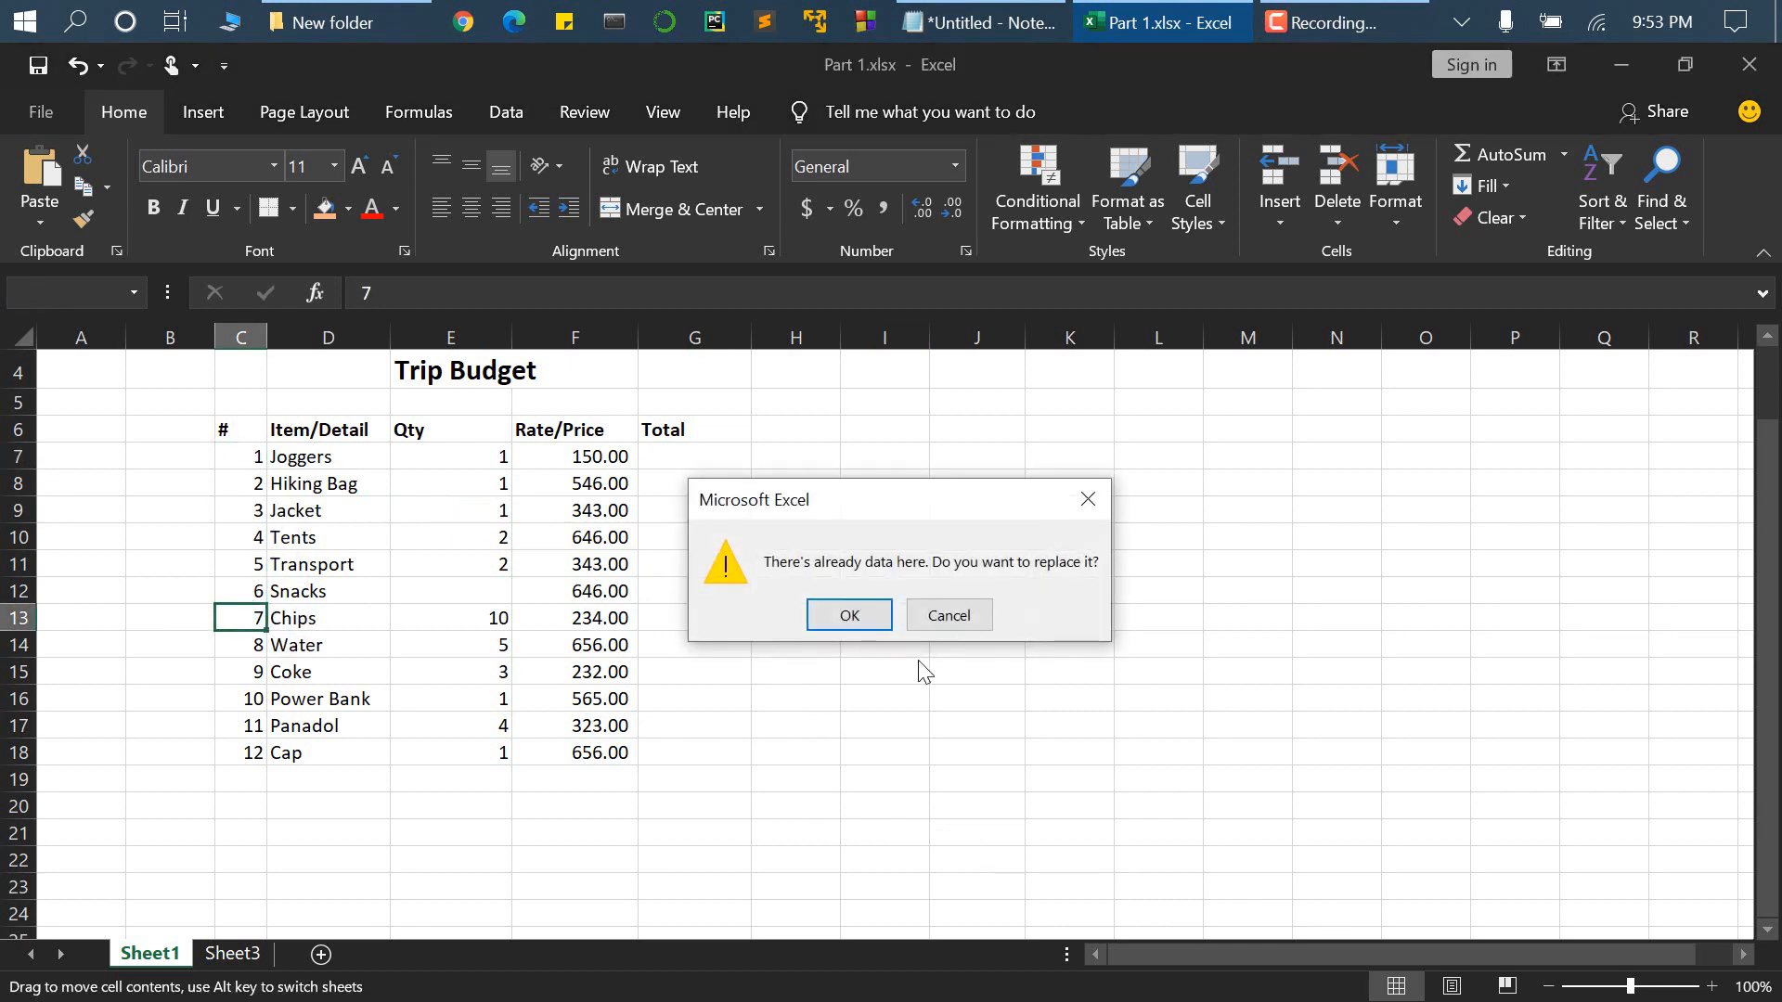
click(1087, 500)
- Enter 1 in B7 and 2 in B8, beside the budget table's item numbers
click(180, 458)
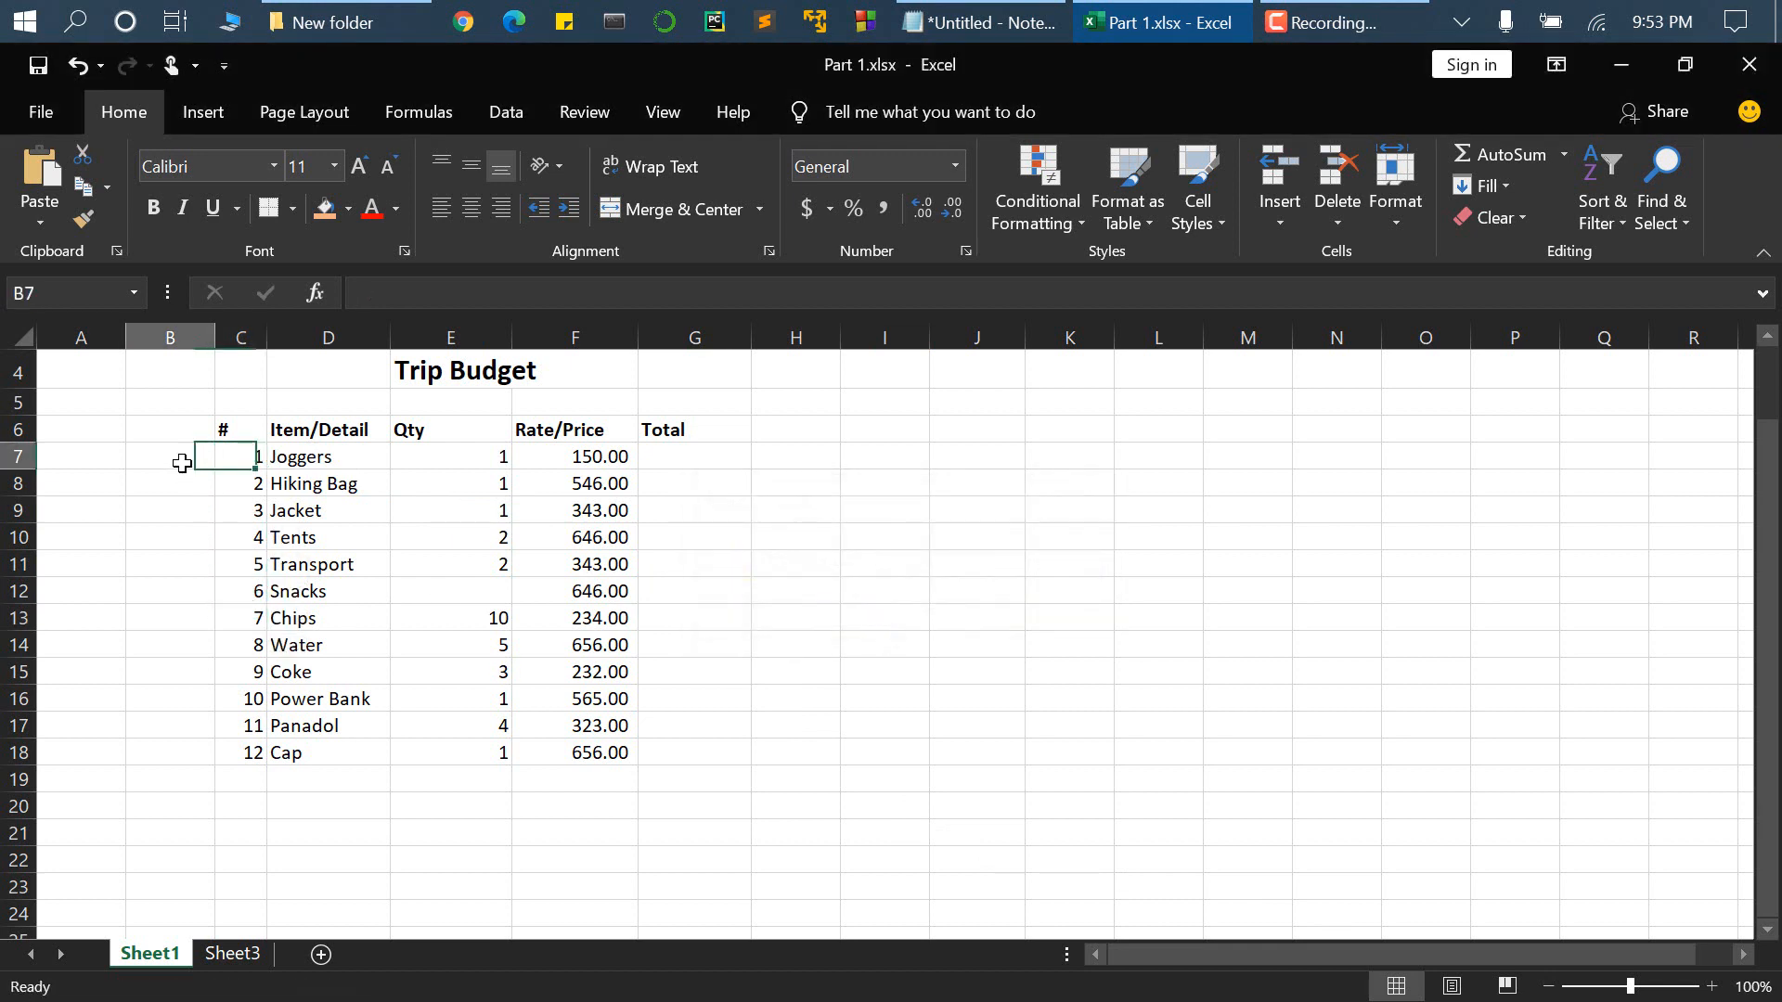
text(1)
key(Return)
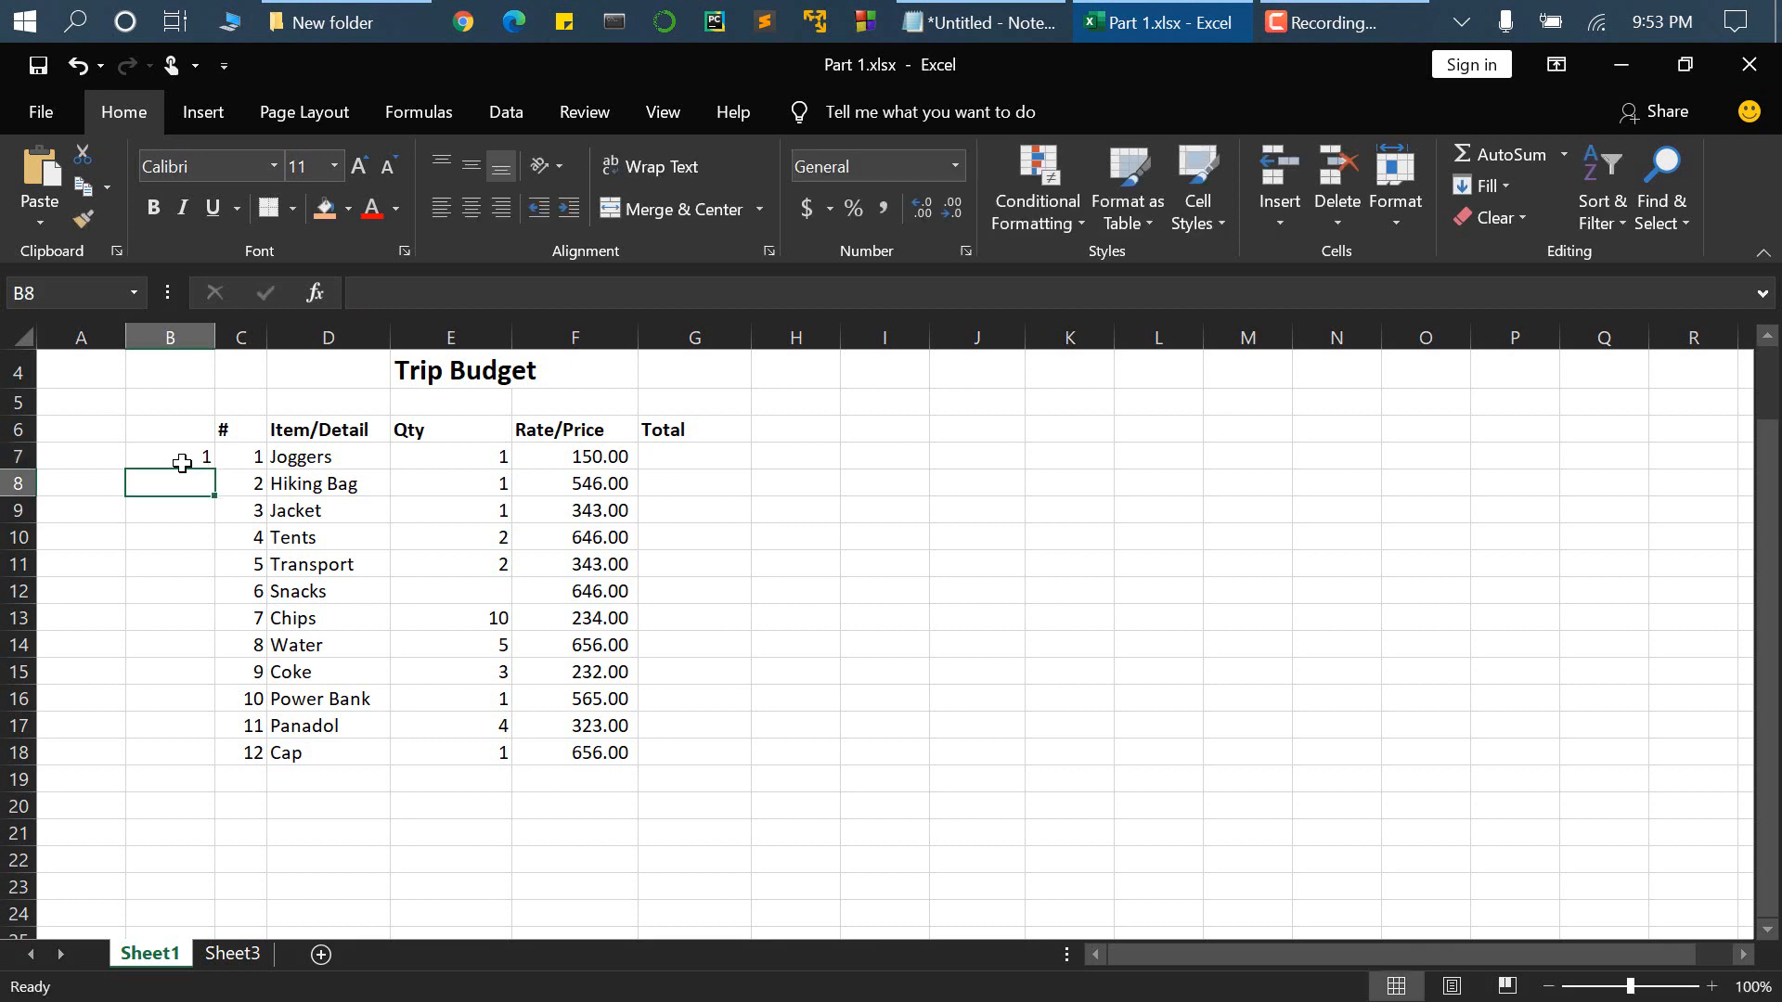
text(2)
- Clear the two numbers from B7:B8
click(182, 463)
key(Down)
shift+click(182, 464)
key(Delete)
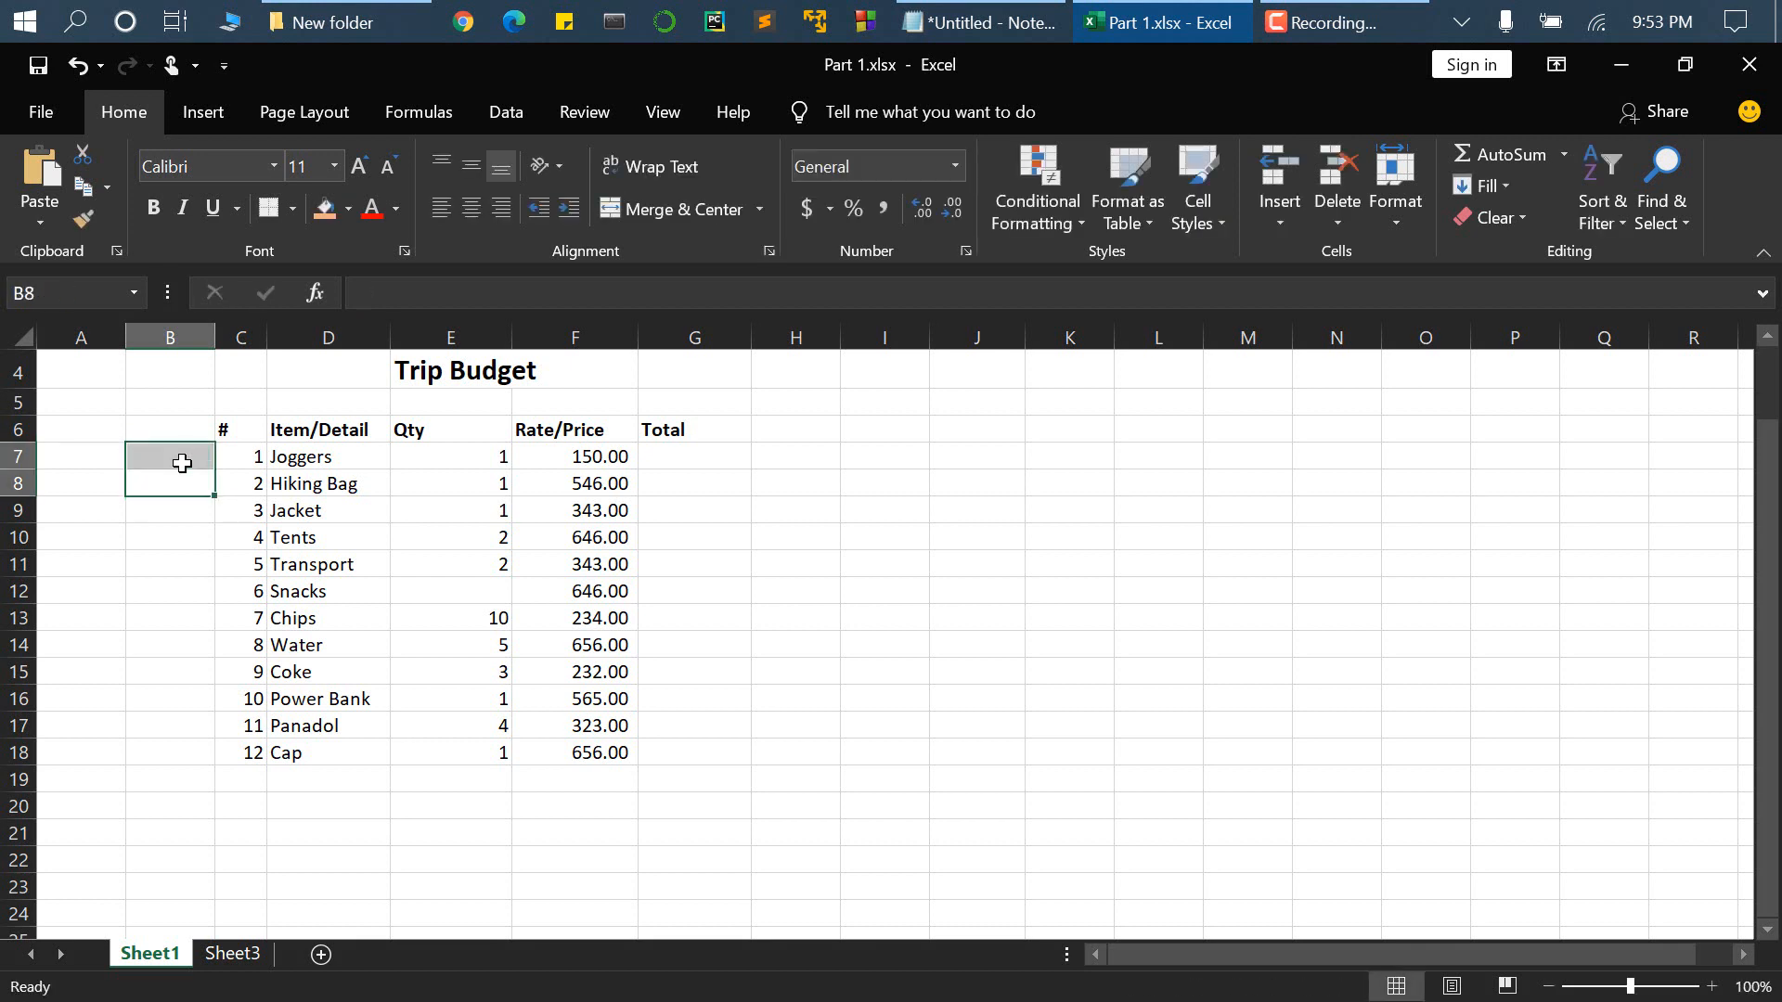
- Calculate the Joggers total in G7 by multiplying its rate by its quantity, =F7*E7
click(325, 460)
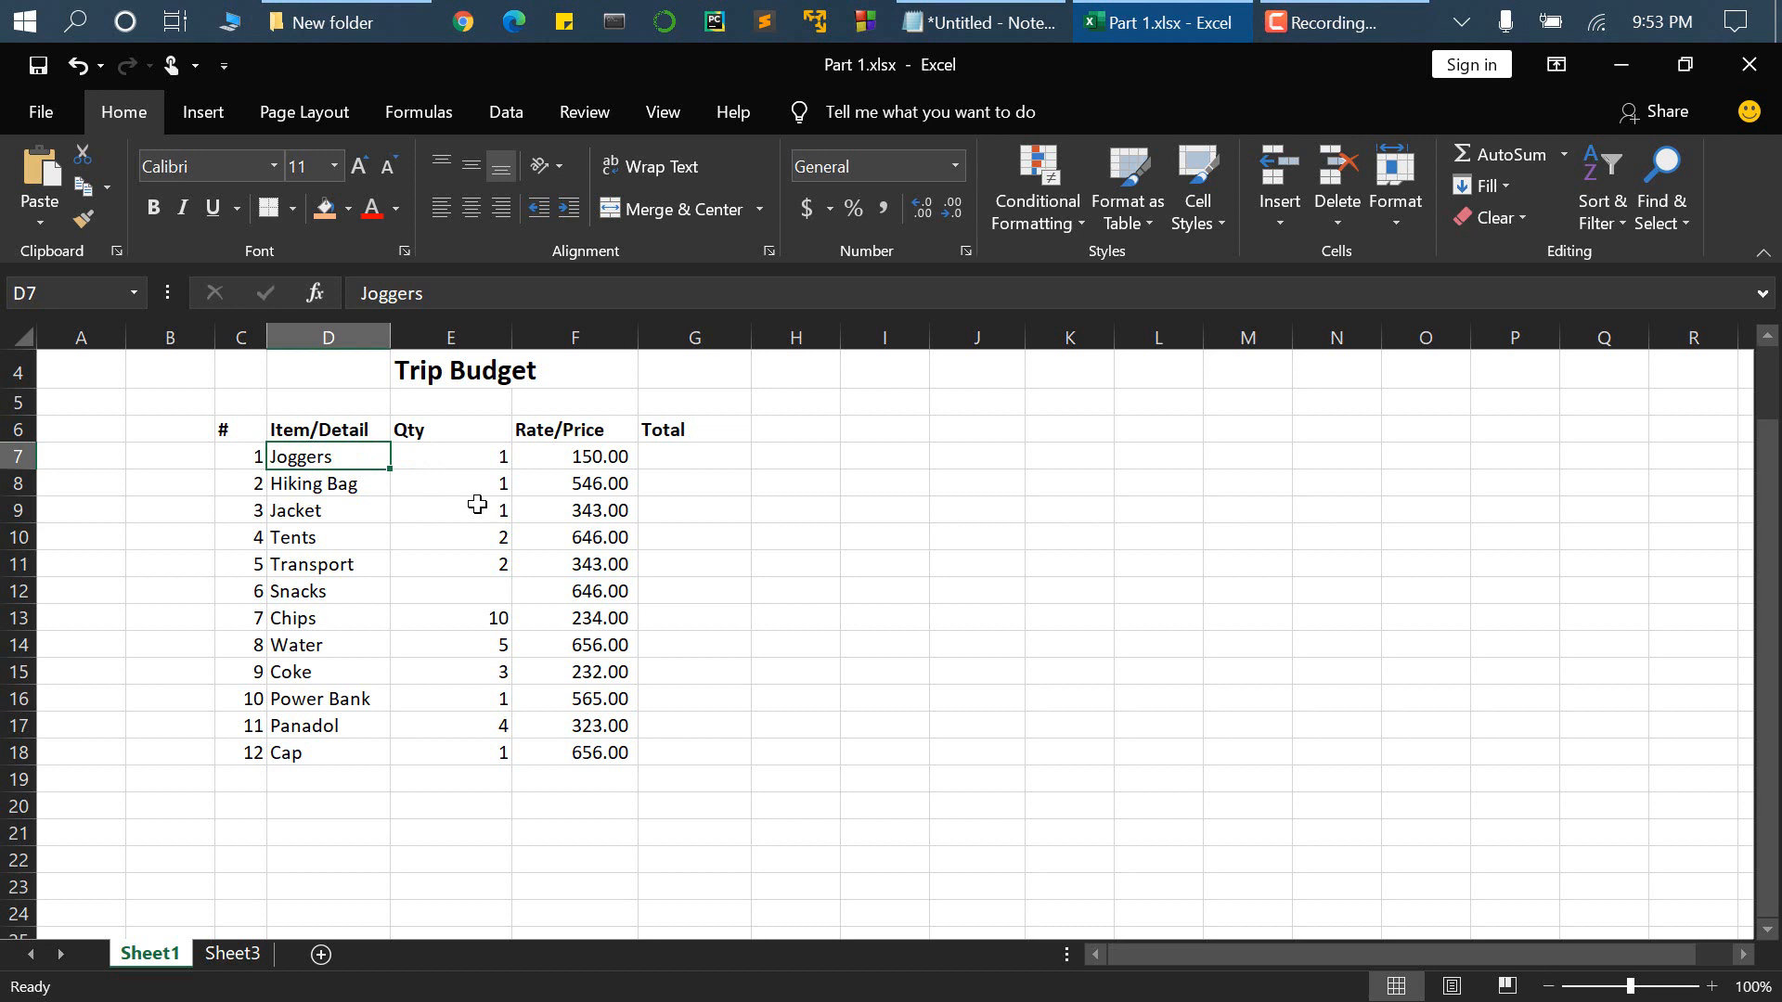
click(684, 456)
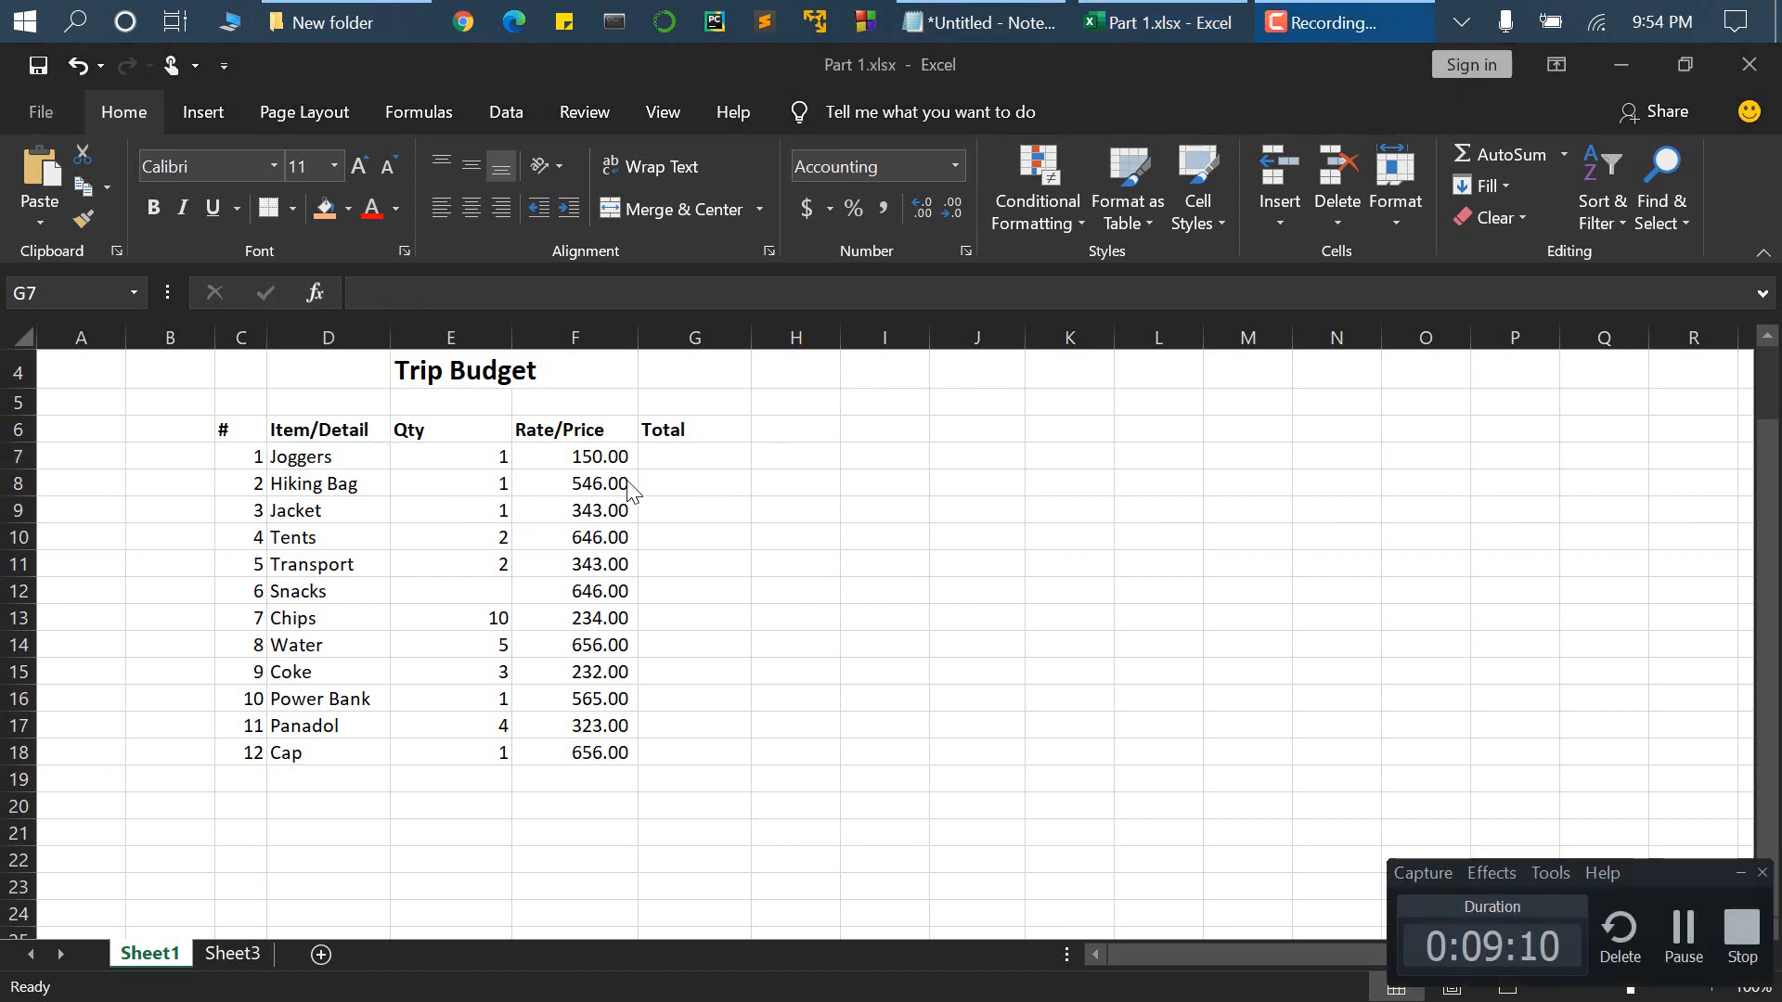
click(649, 468)
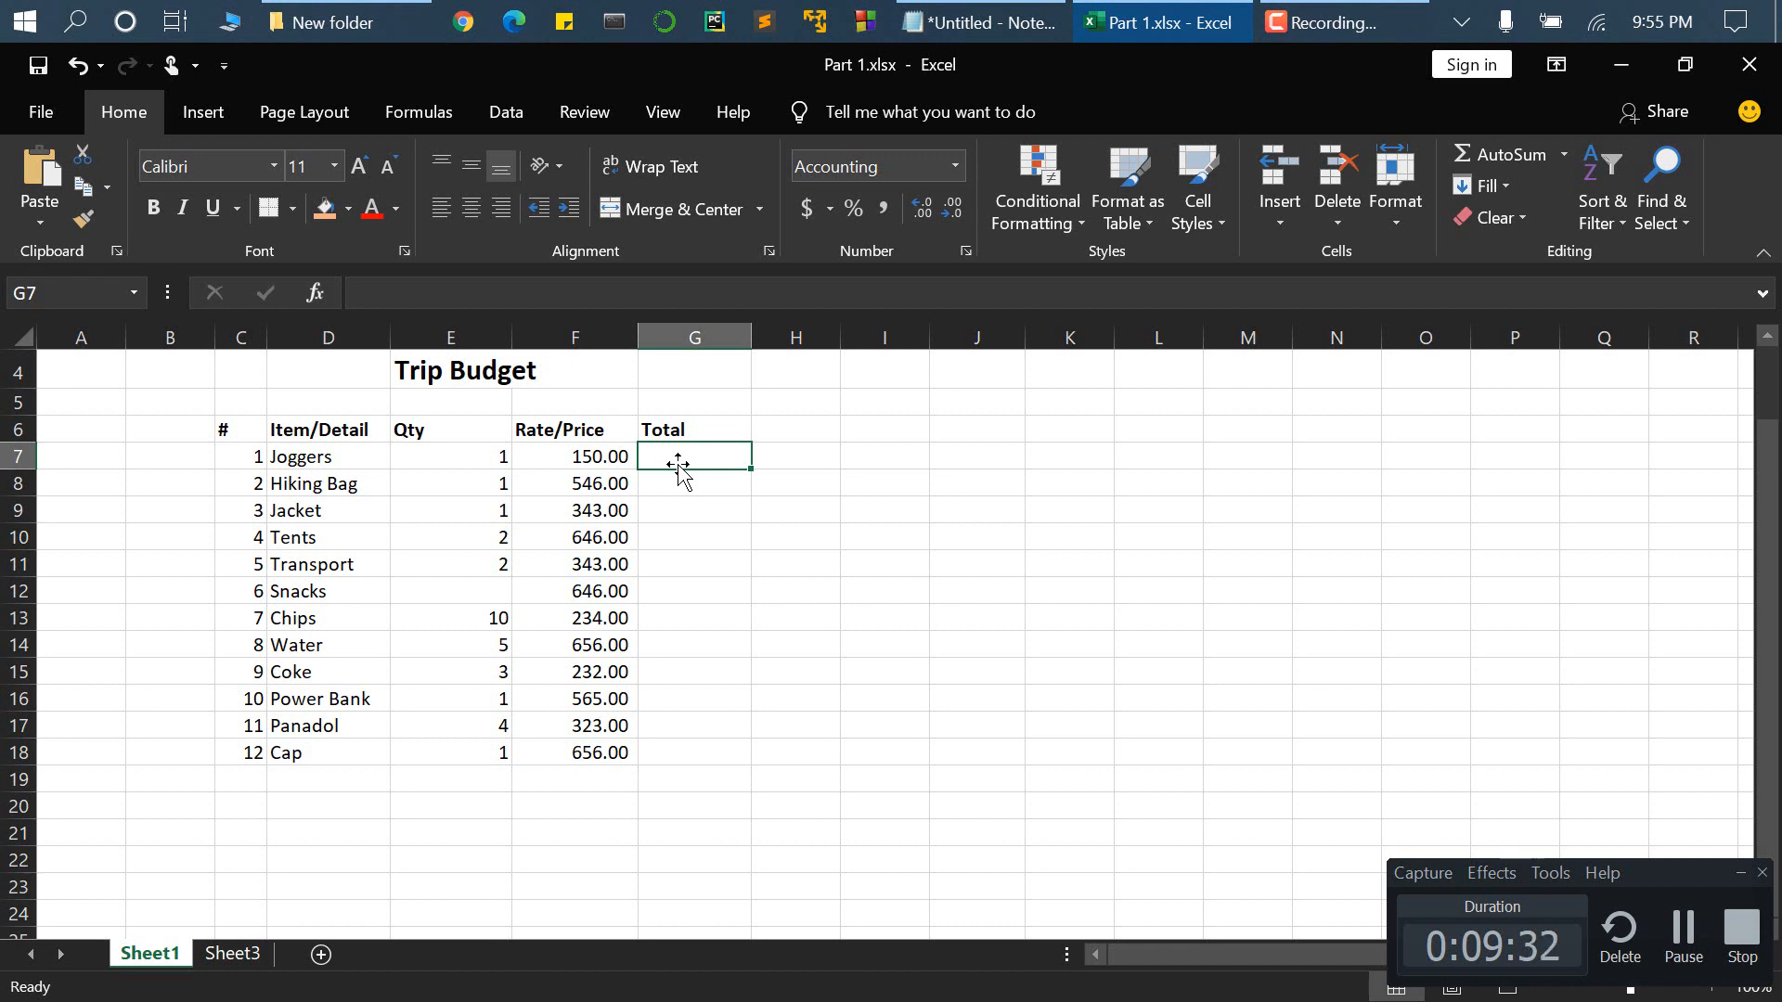
text(=)
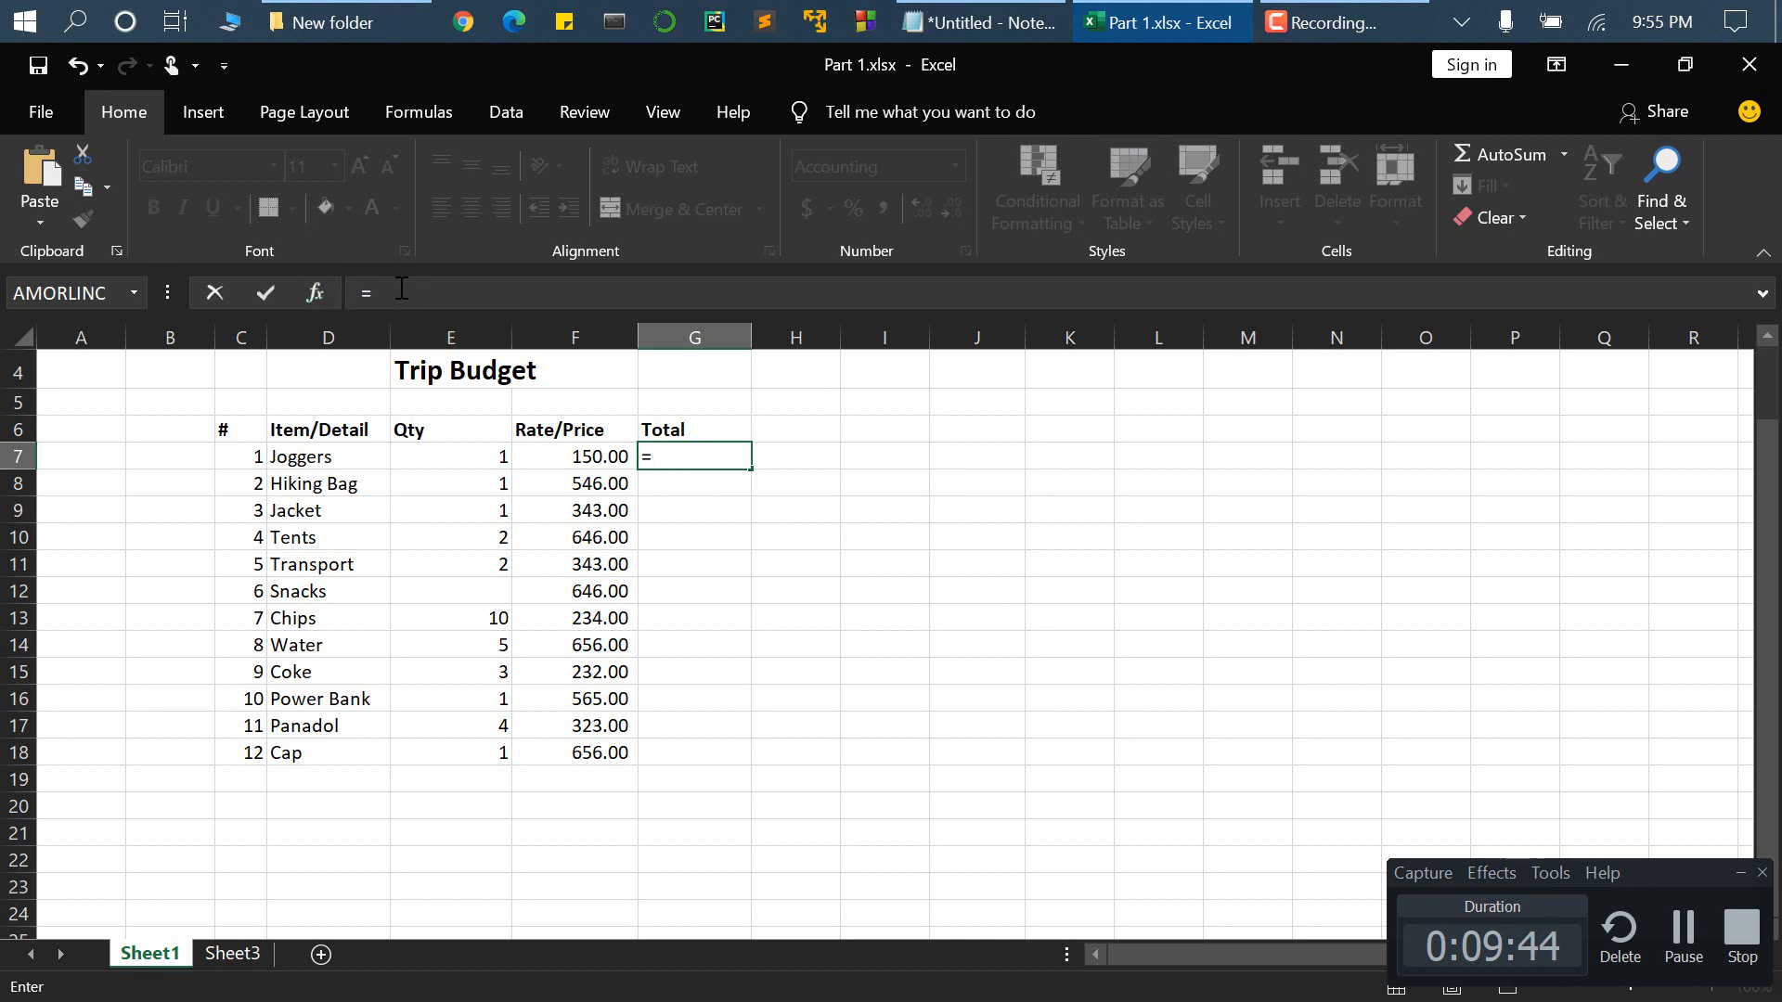
click(601, 457)
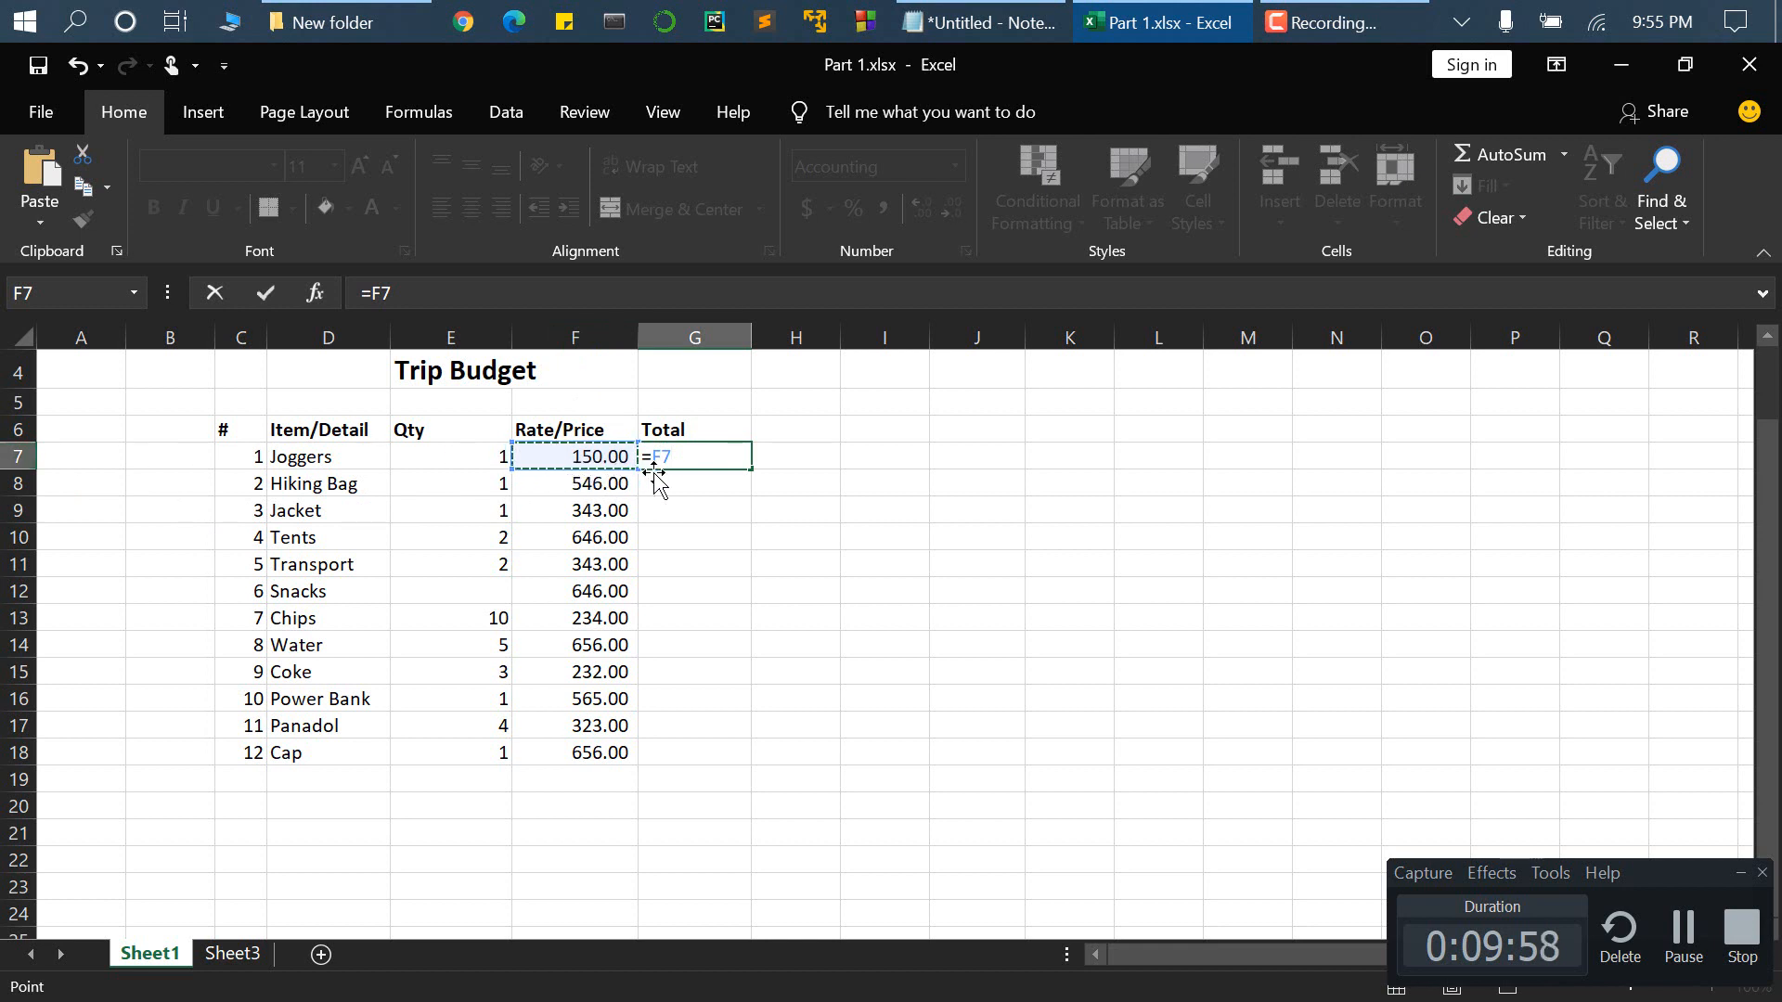
text(*)
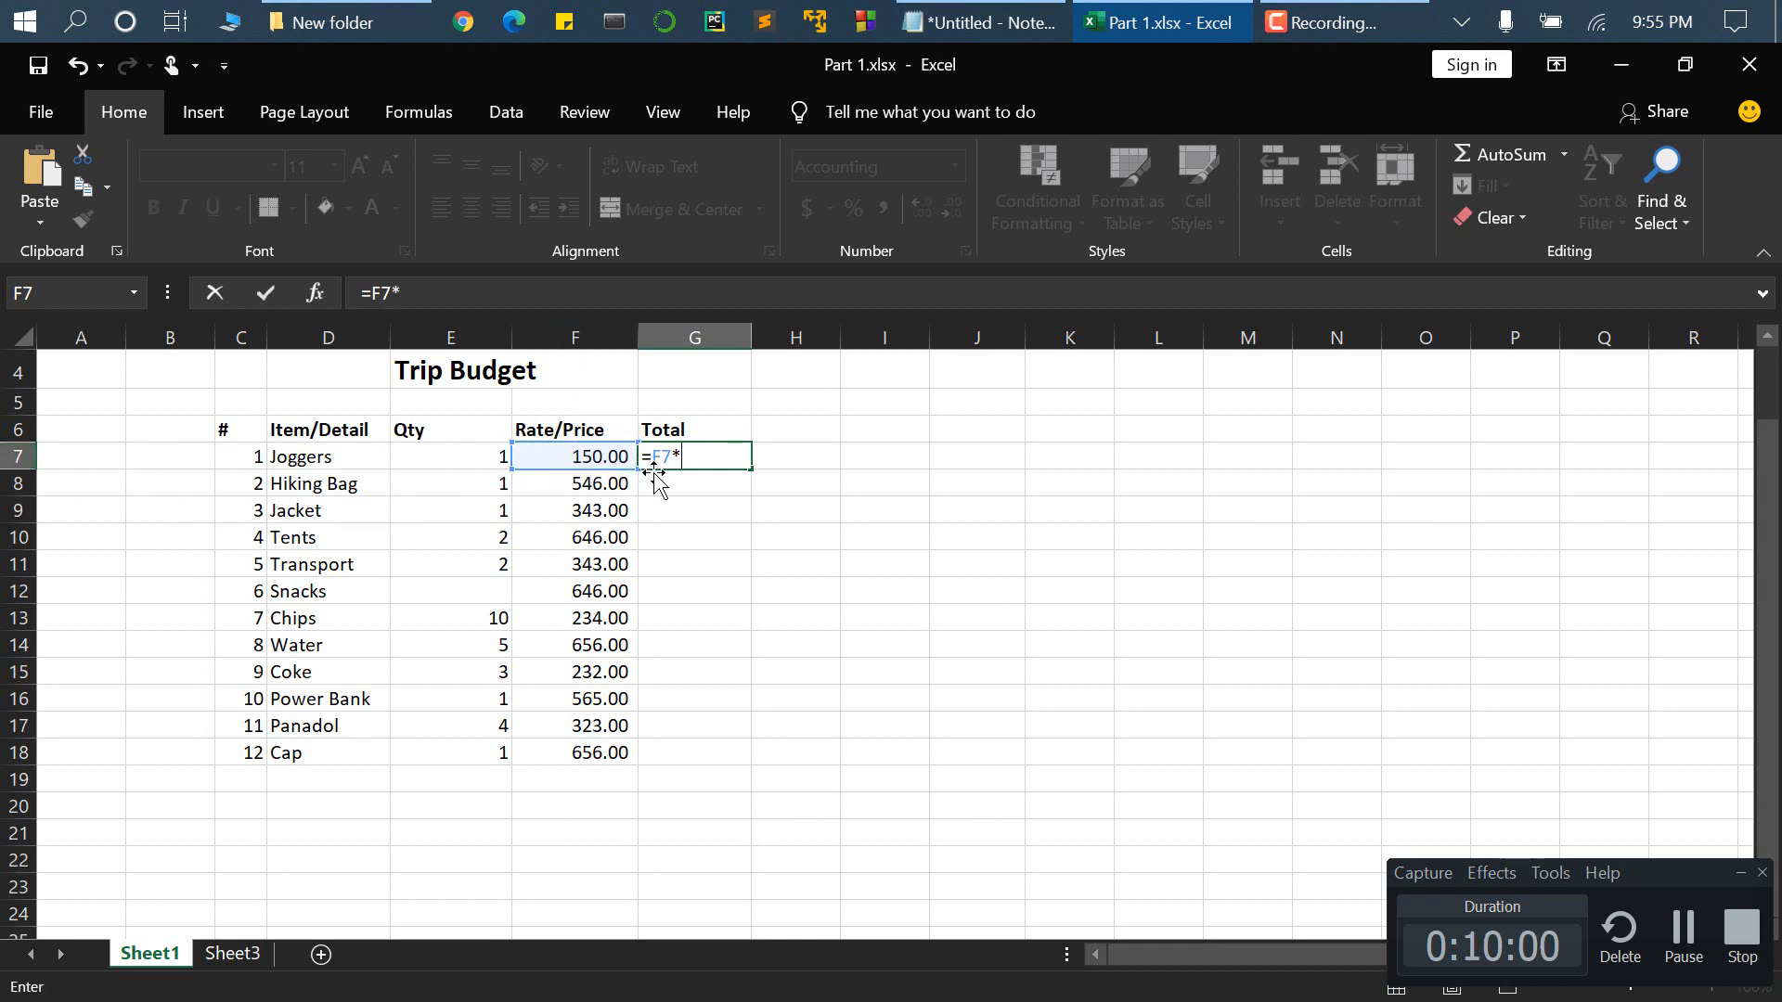
click(496, 455)
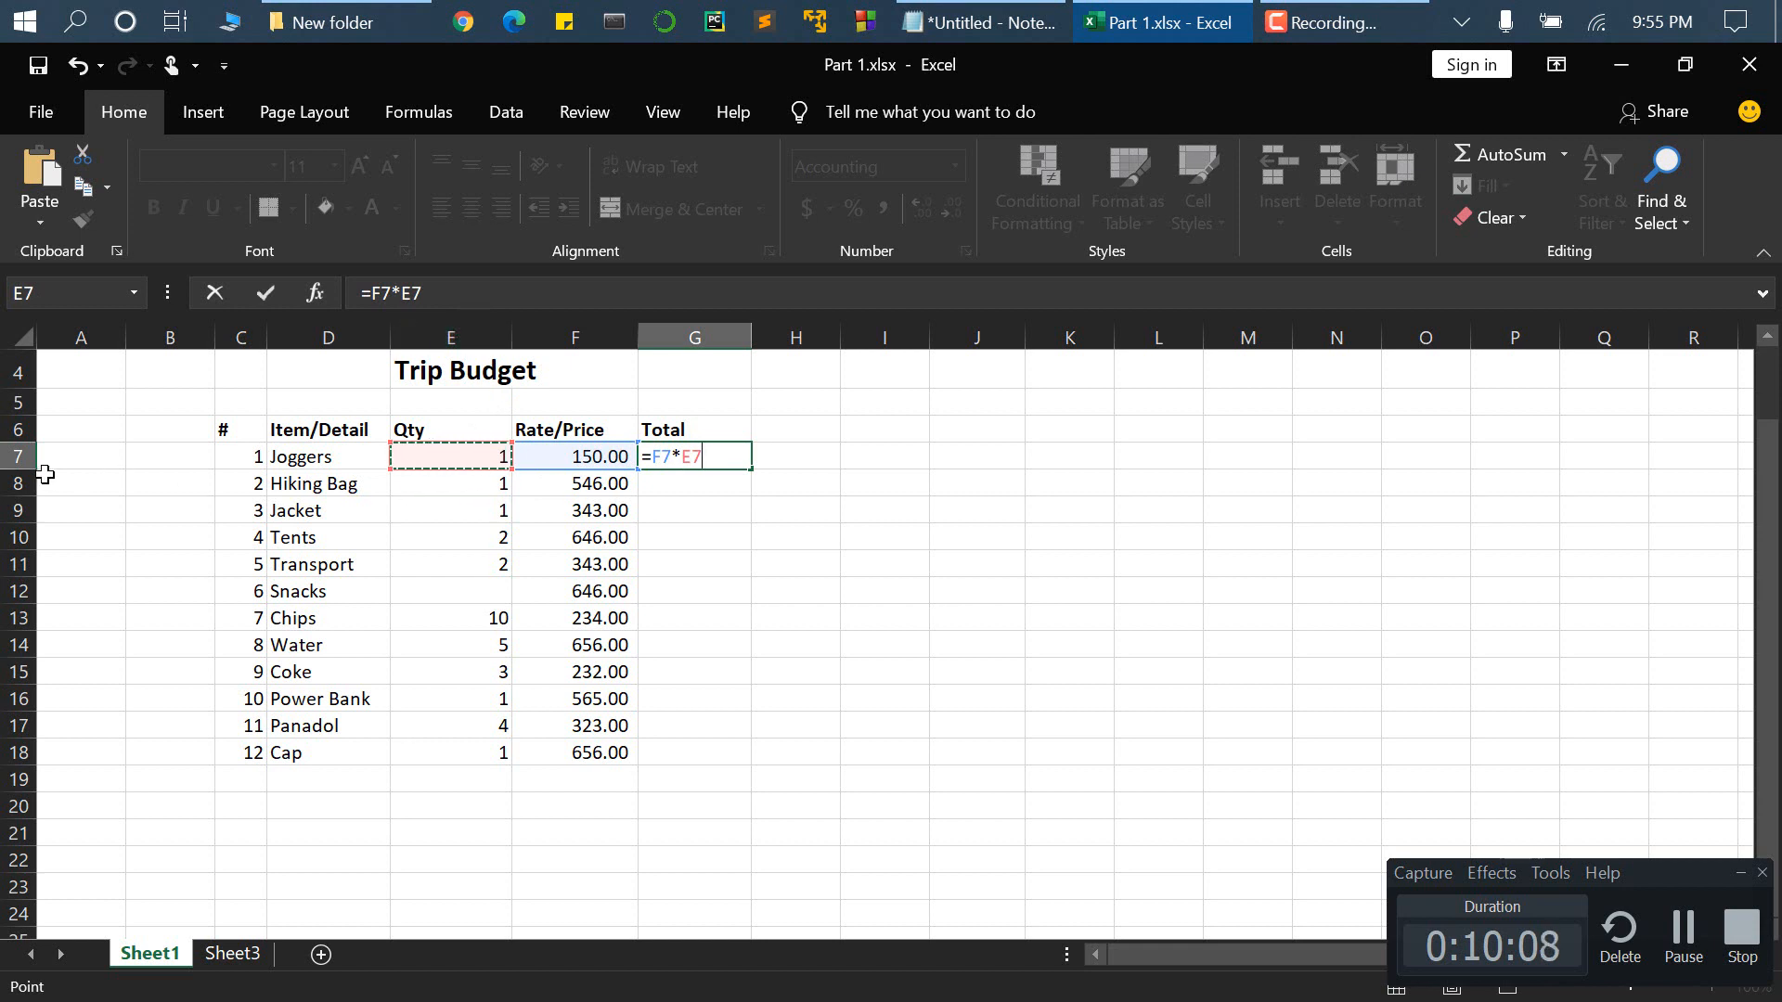
key(Return)
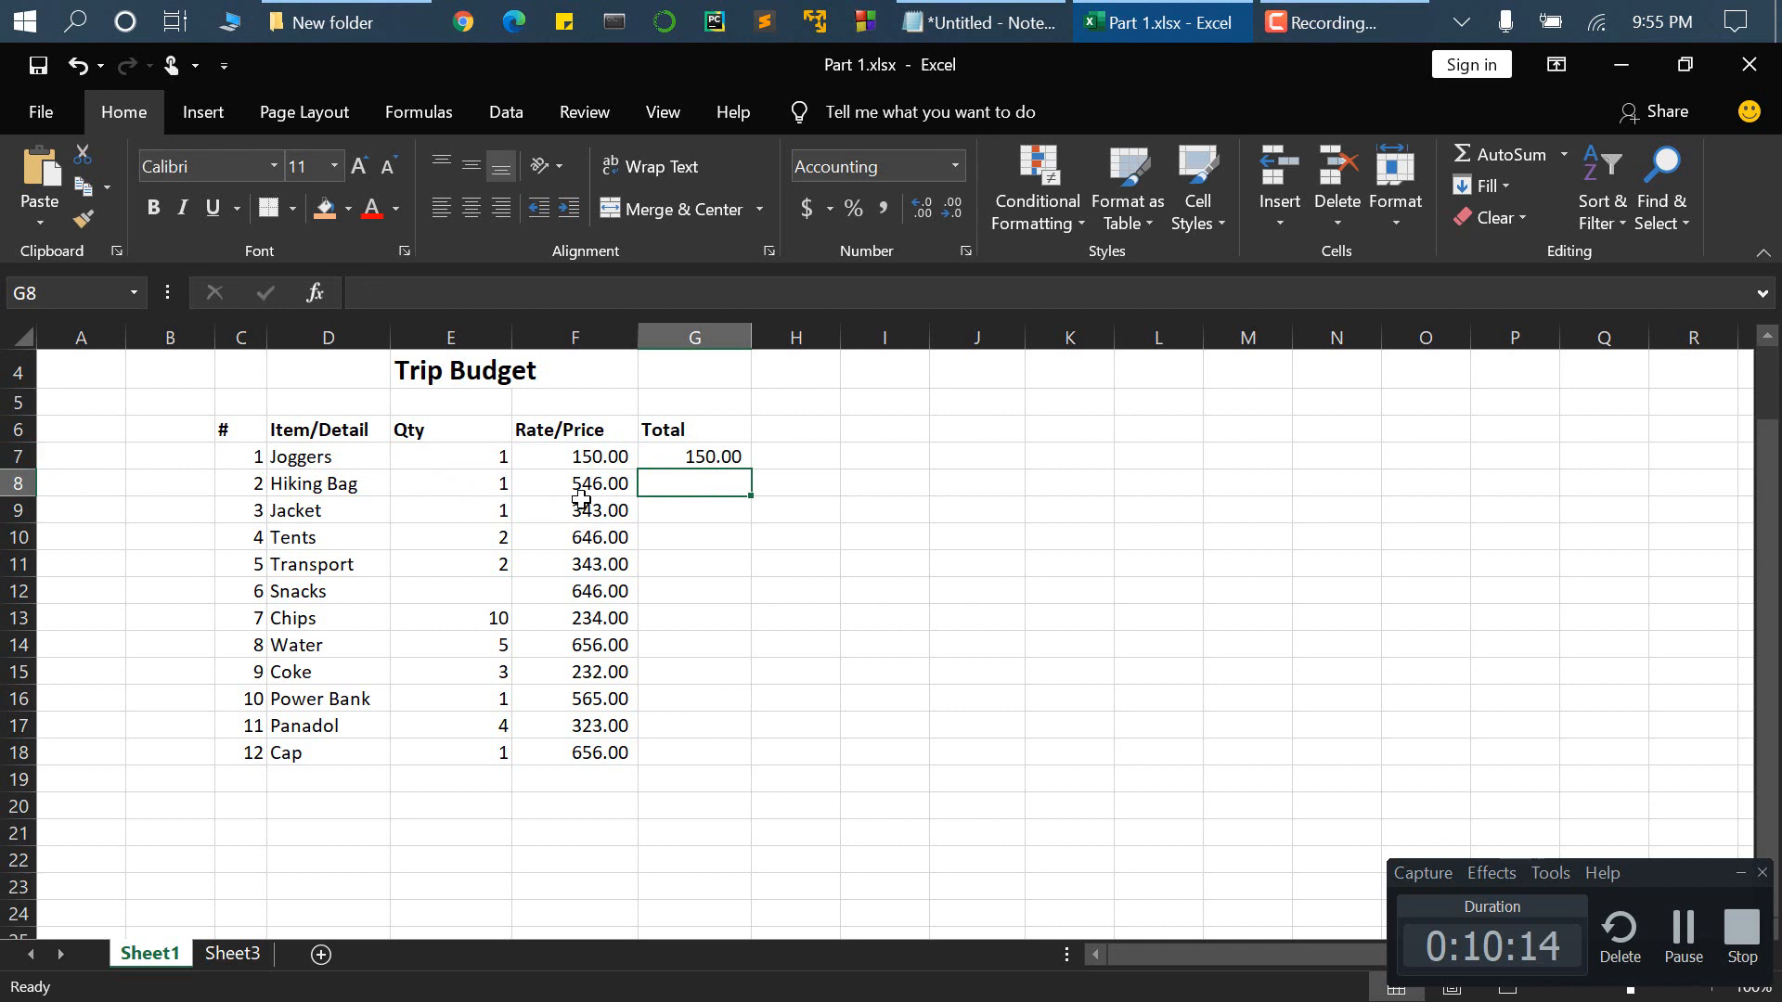
- Calculate the Hiking Bag total in G8 with the formula =F8*E8
click(711, 455)
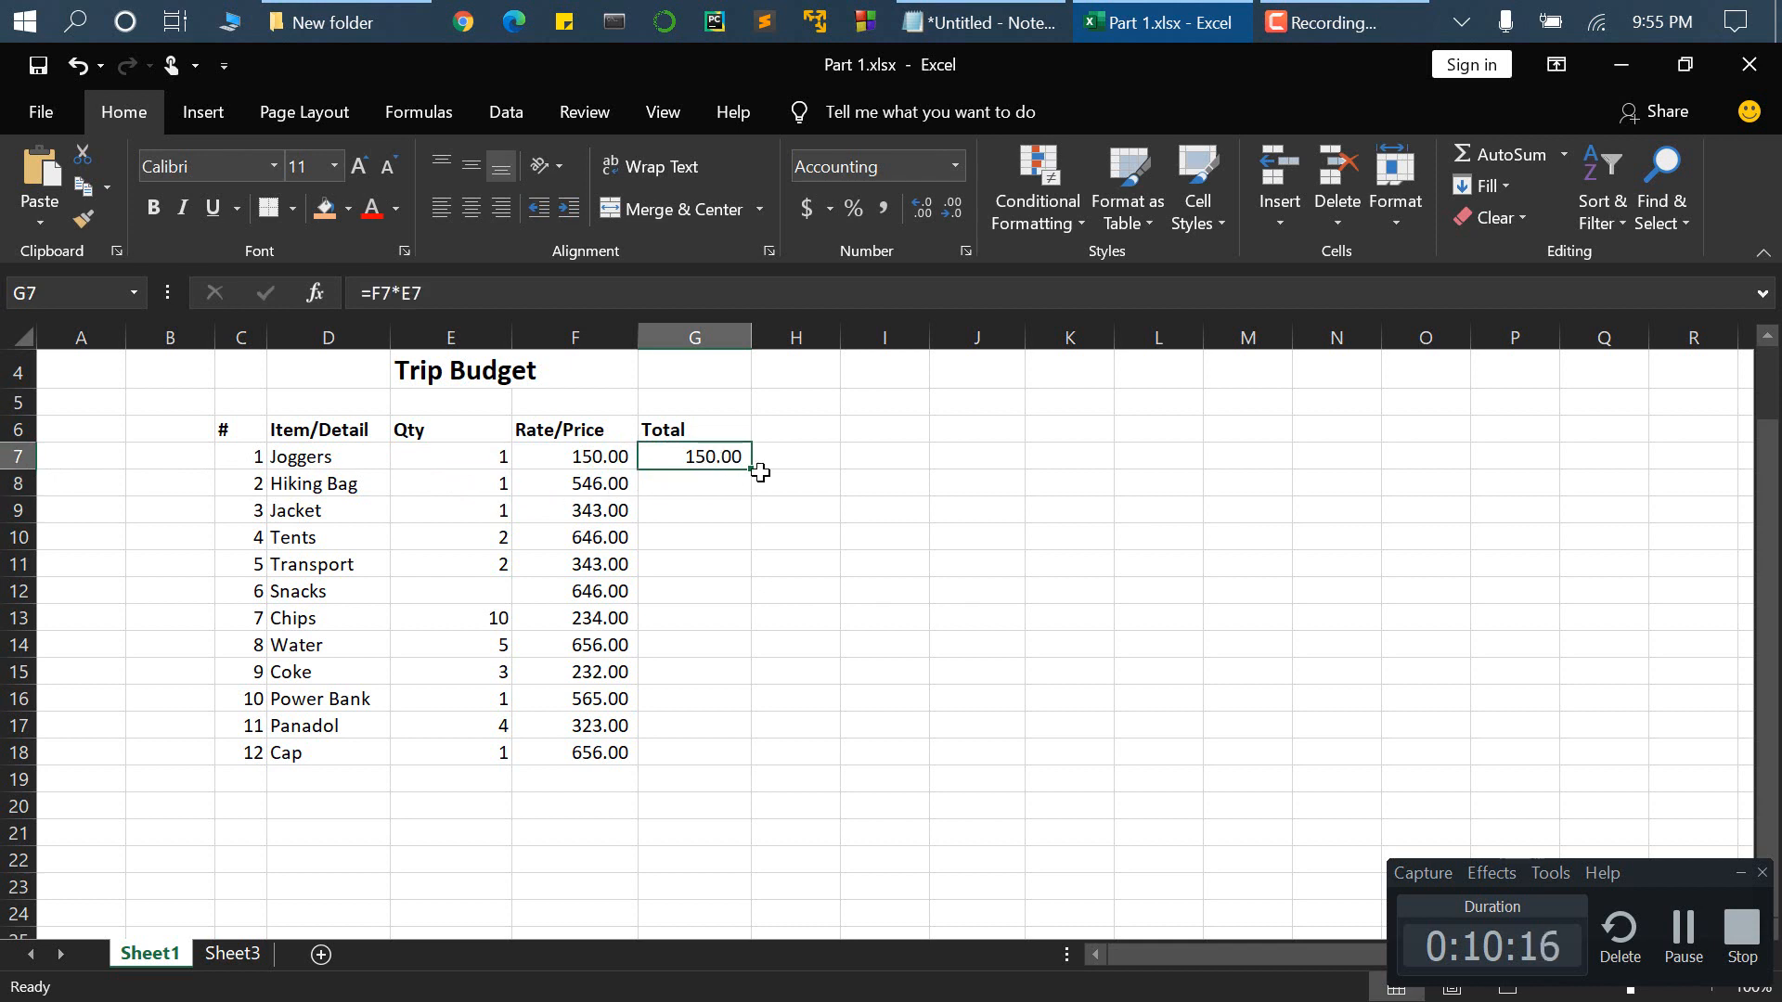
click(720, 482)
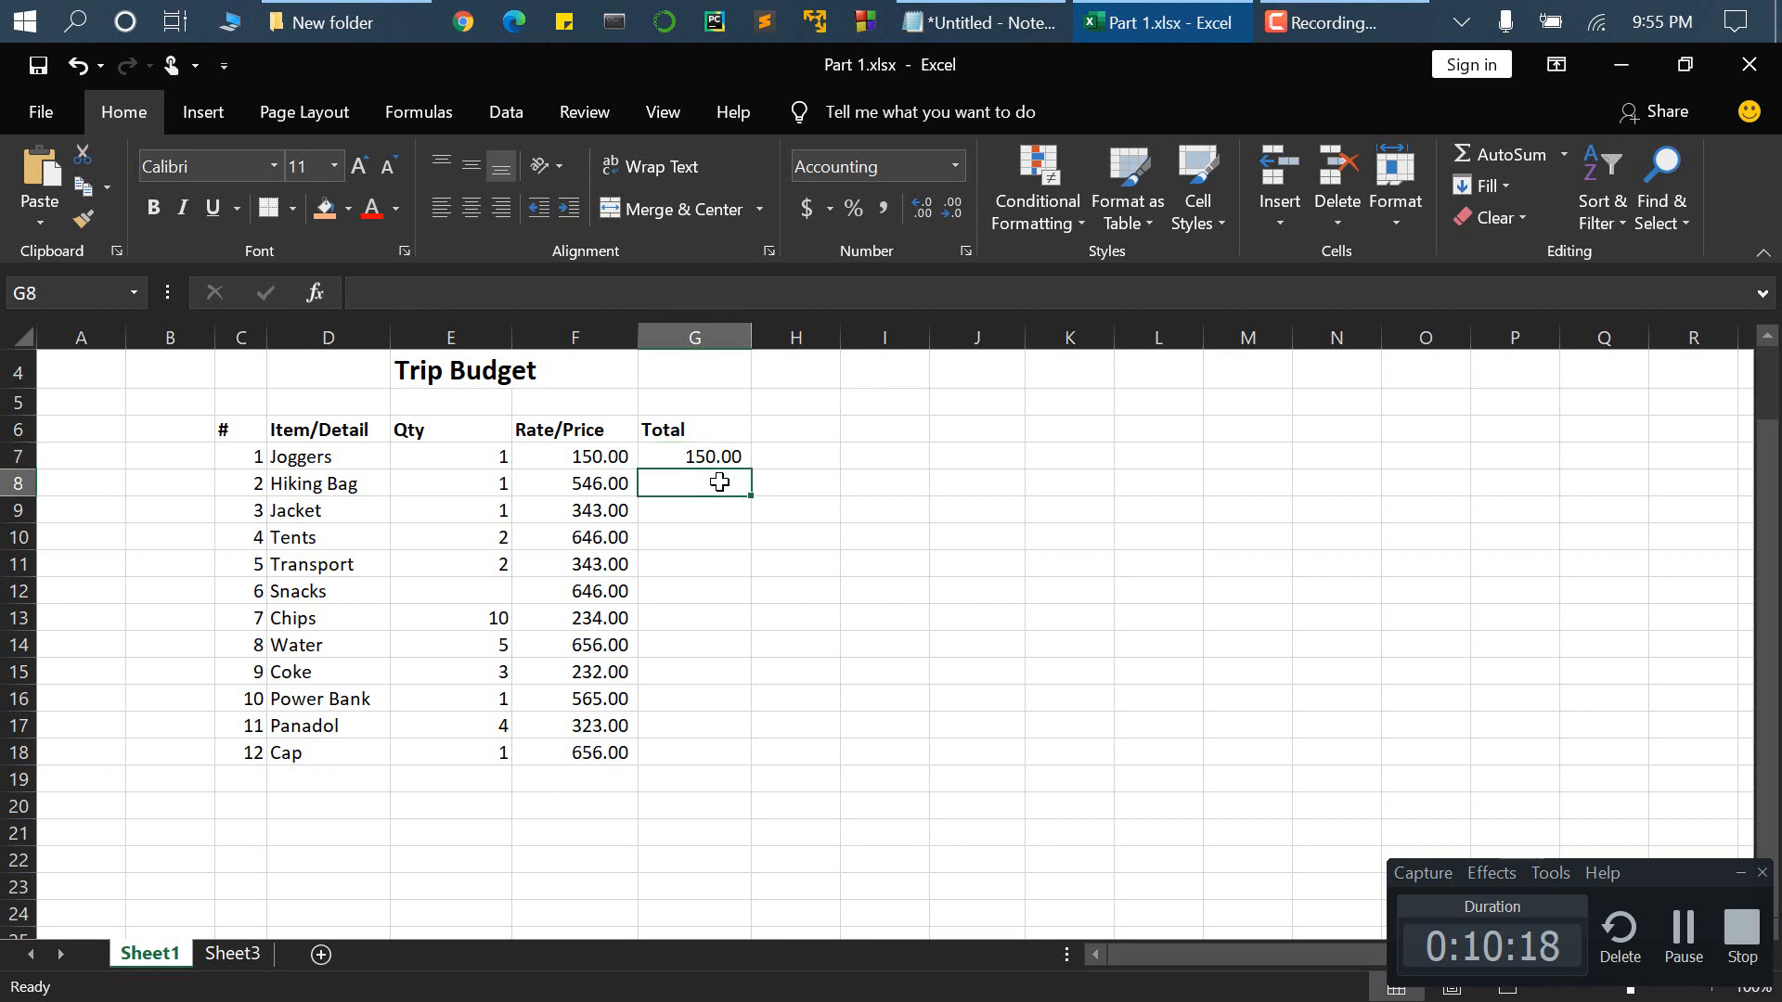
text(=)
click(600, 483)
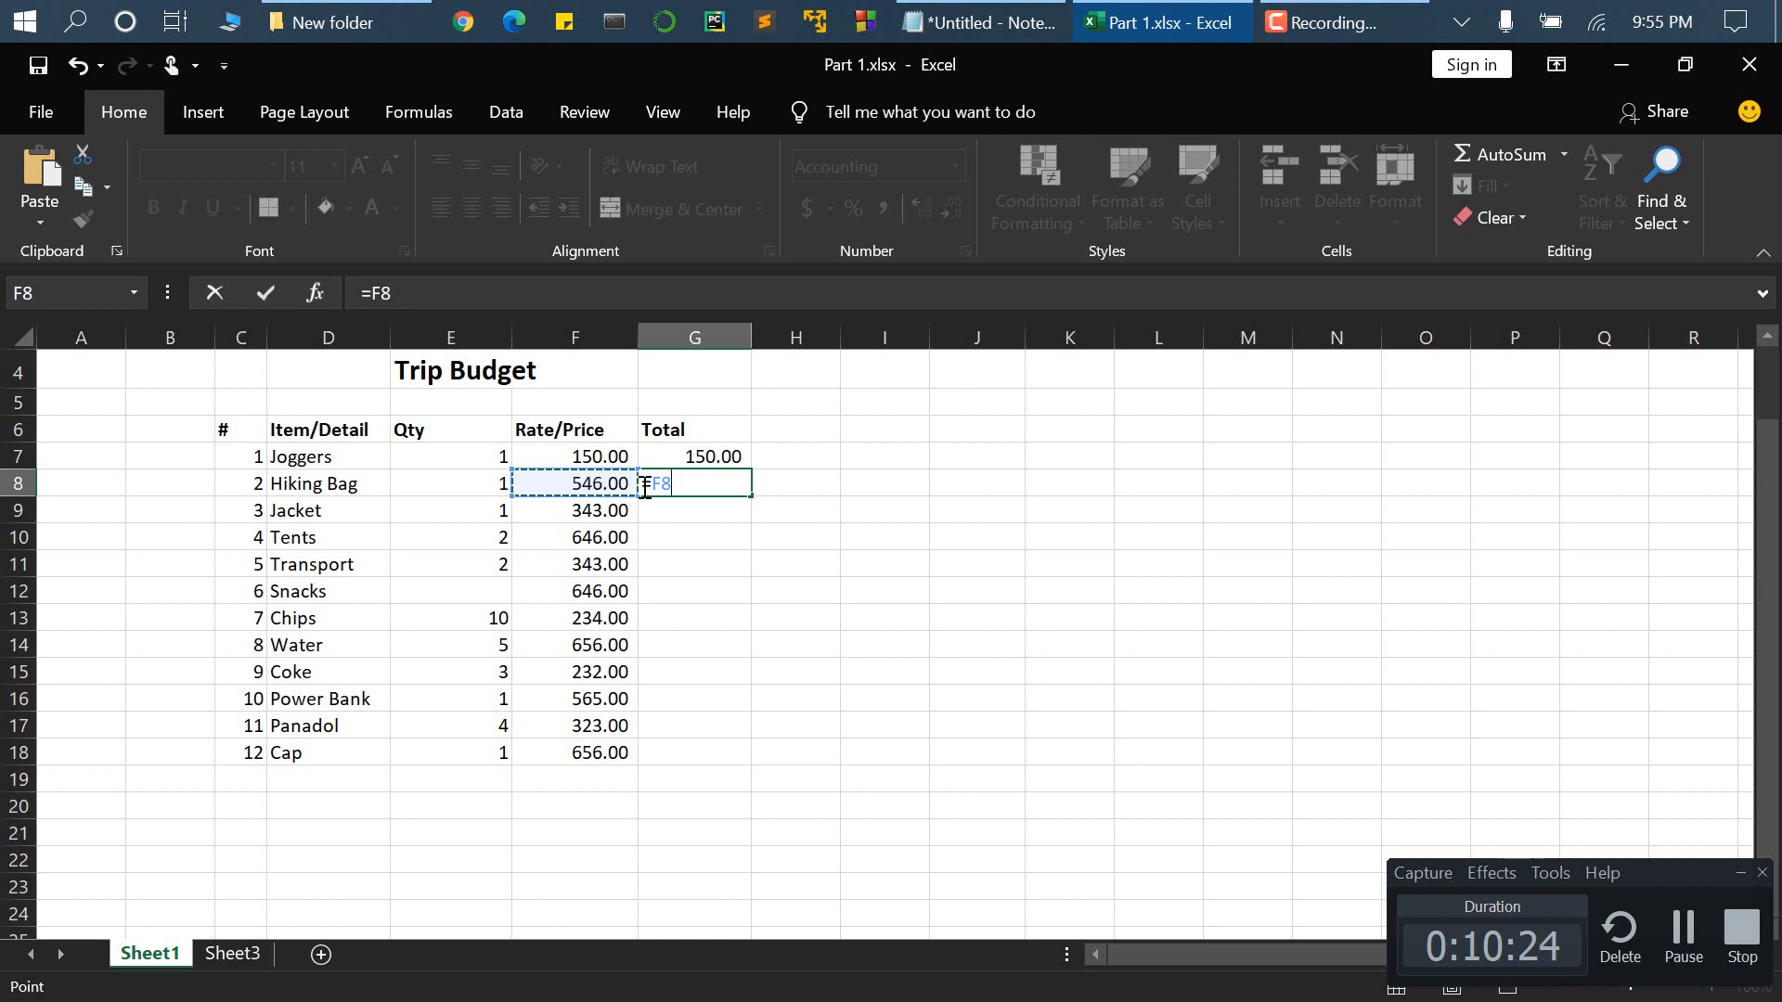
text(*)
click(487, 487)
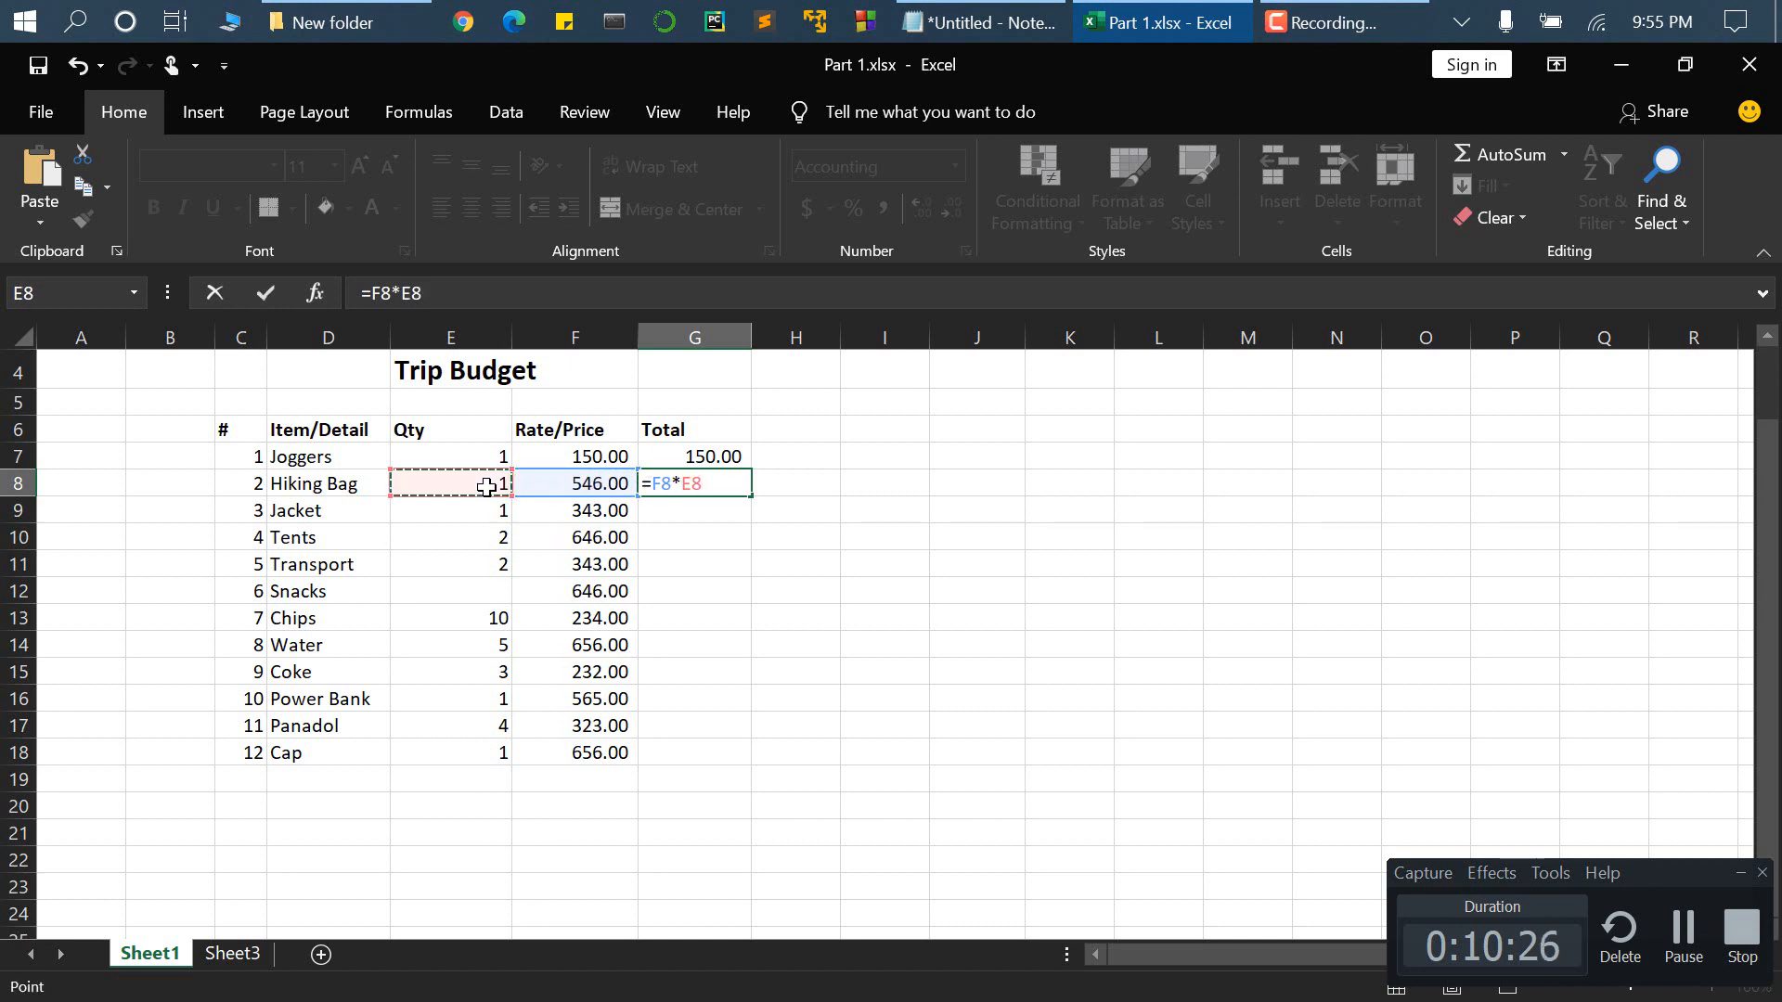
key(Return)
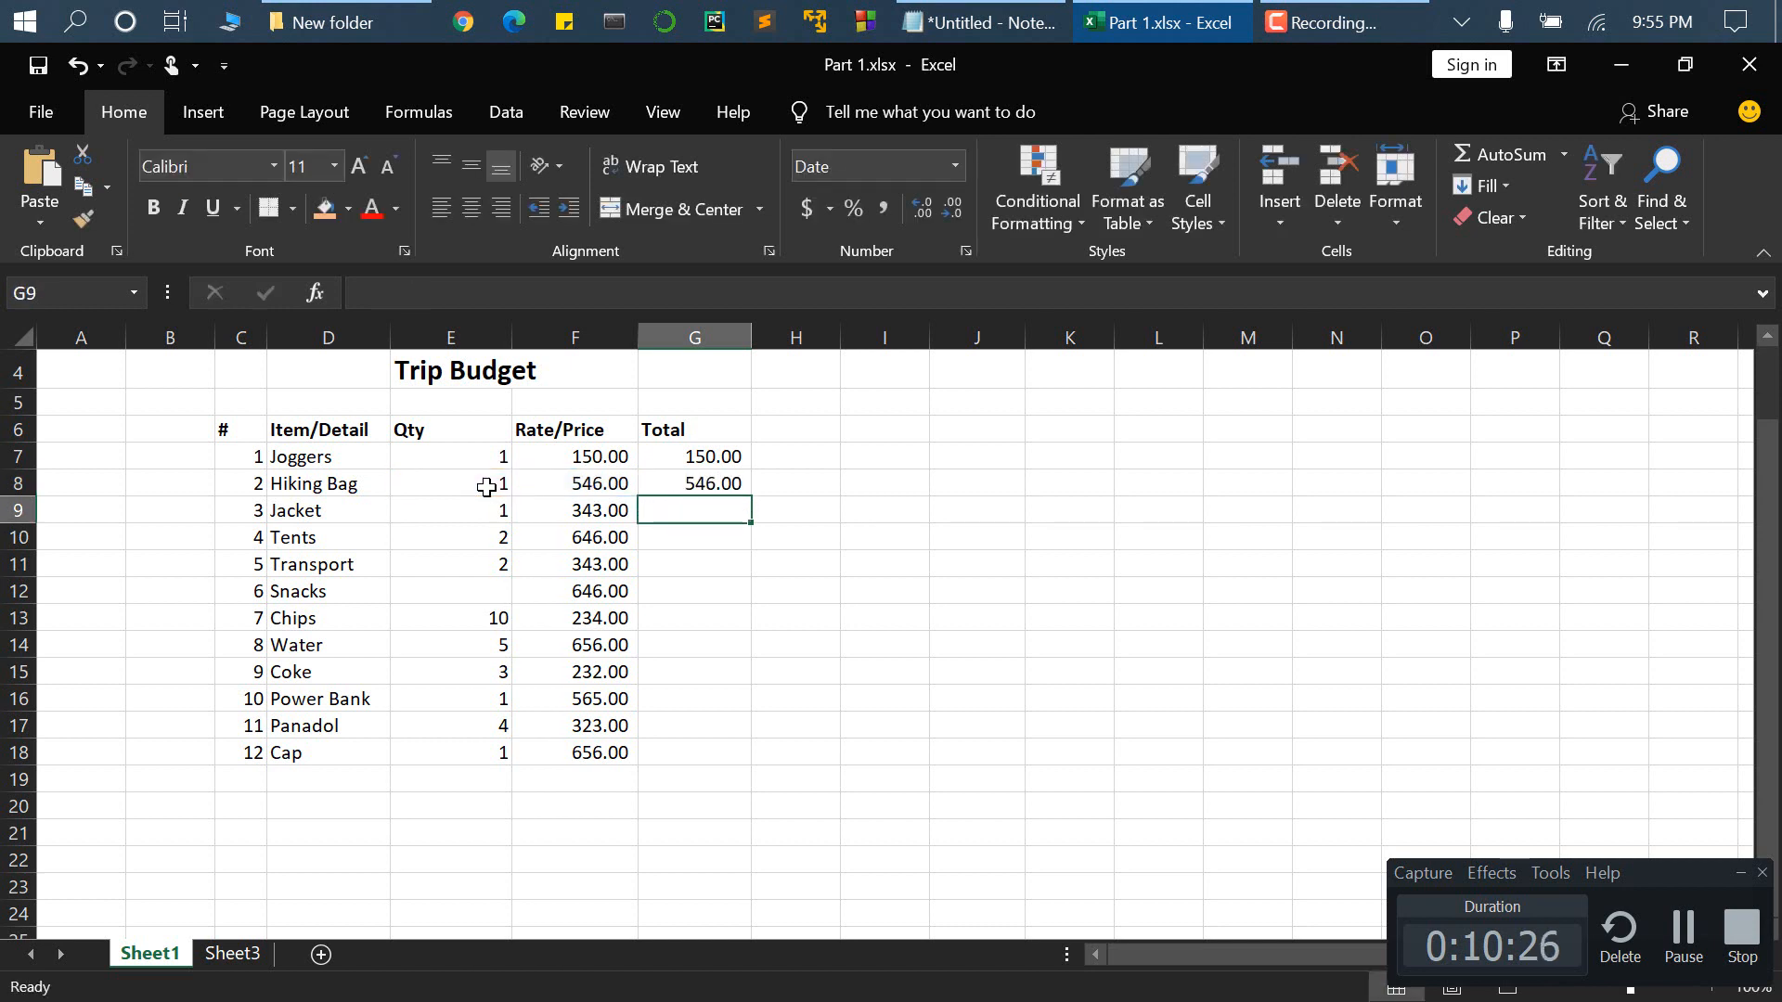
- Fill the G8 formula down to G18, and check the formulas in G13, G7 and G14
click(701, 484)
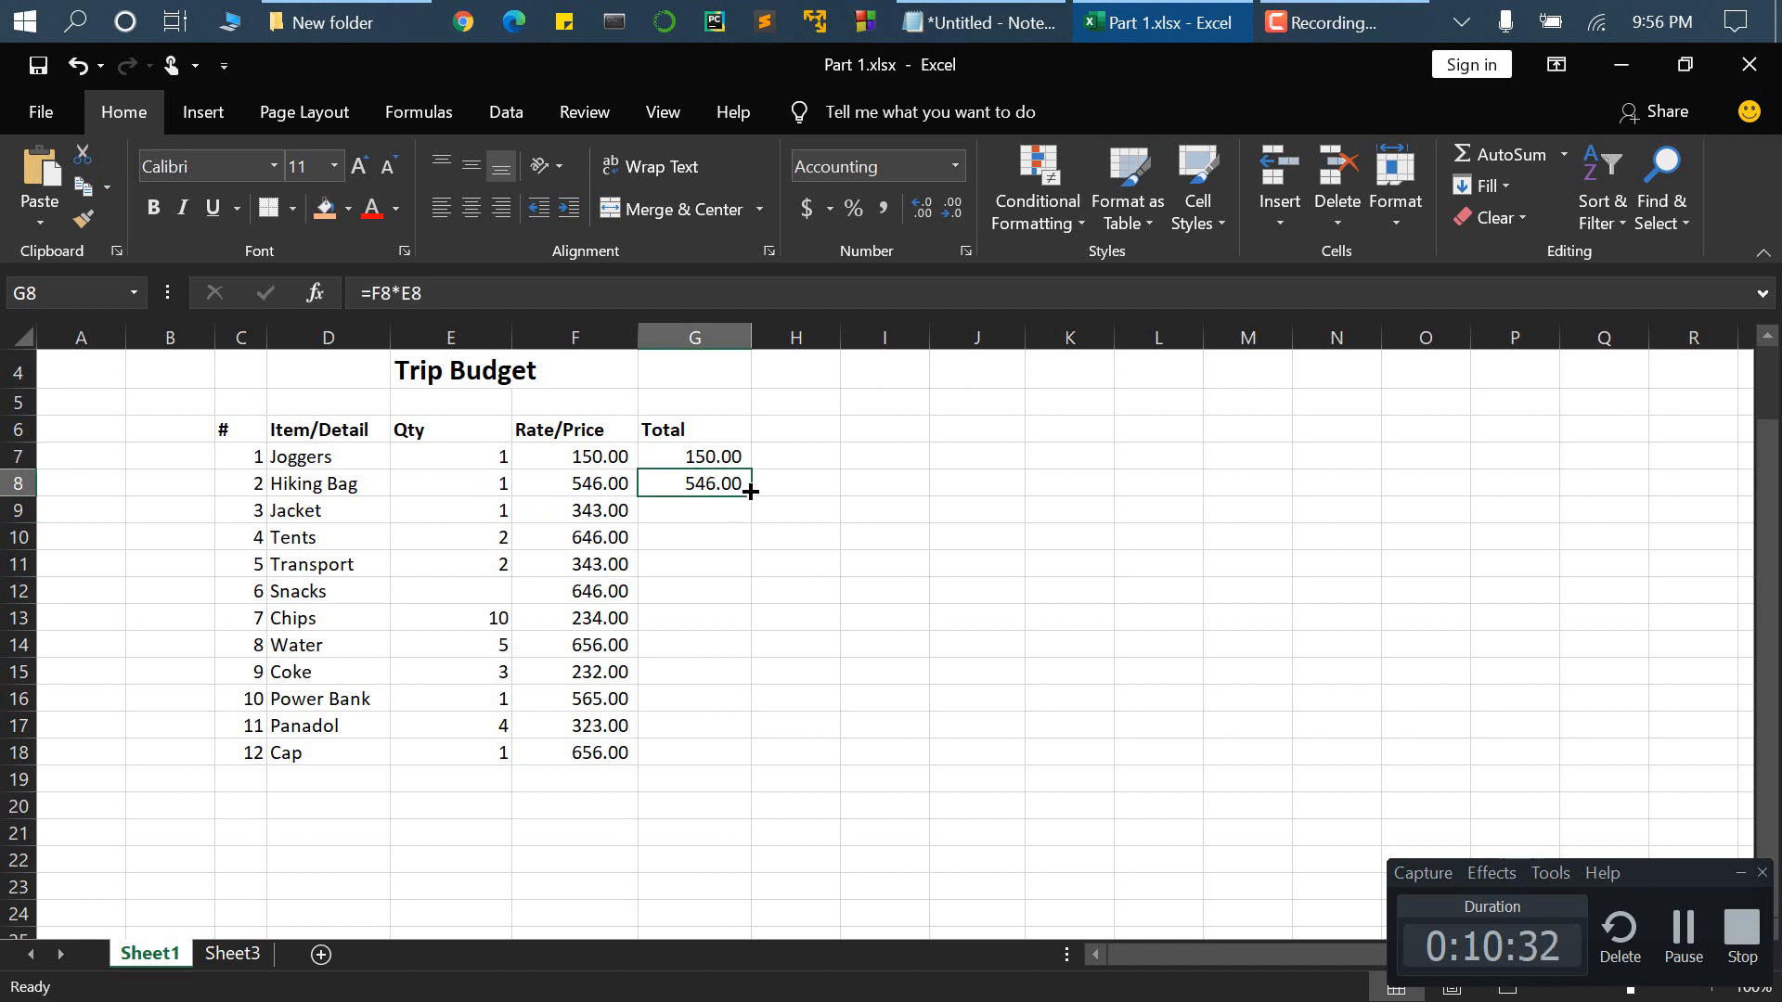
drag(751, 492, 730, 767)
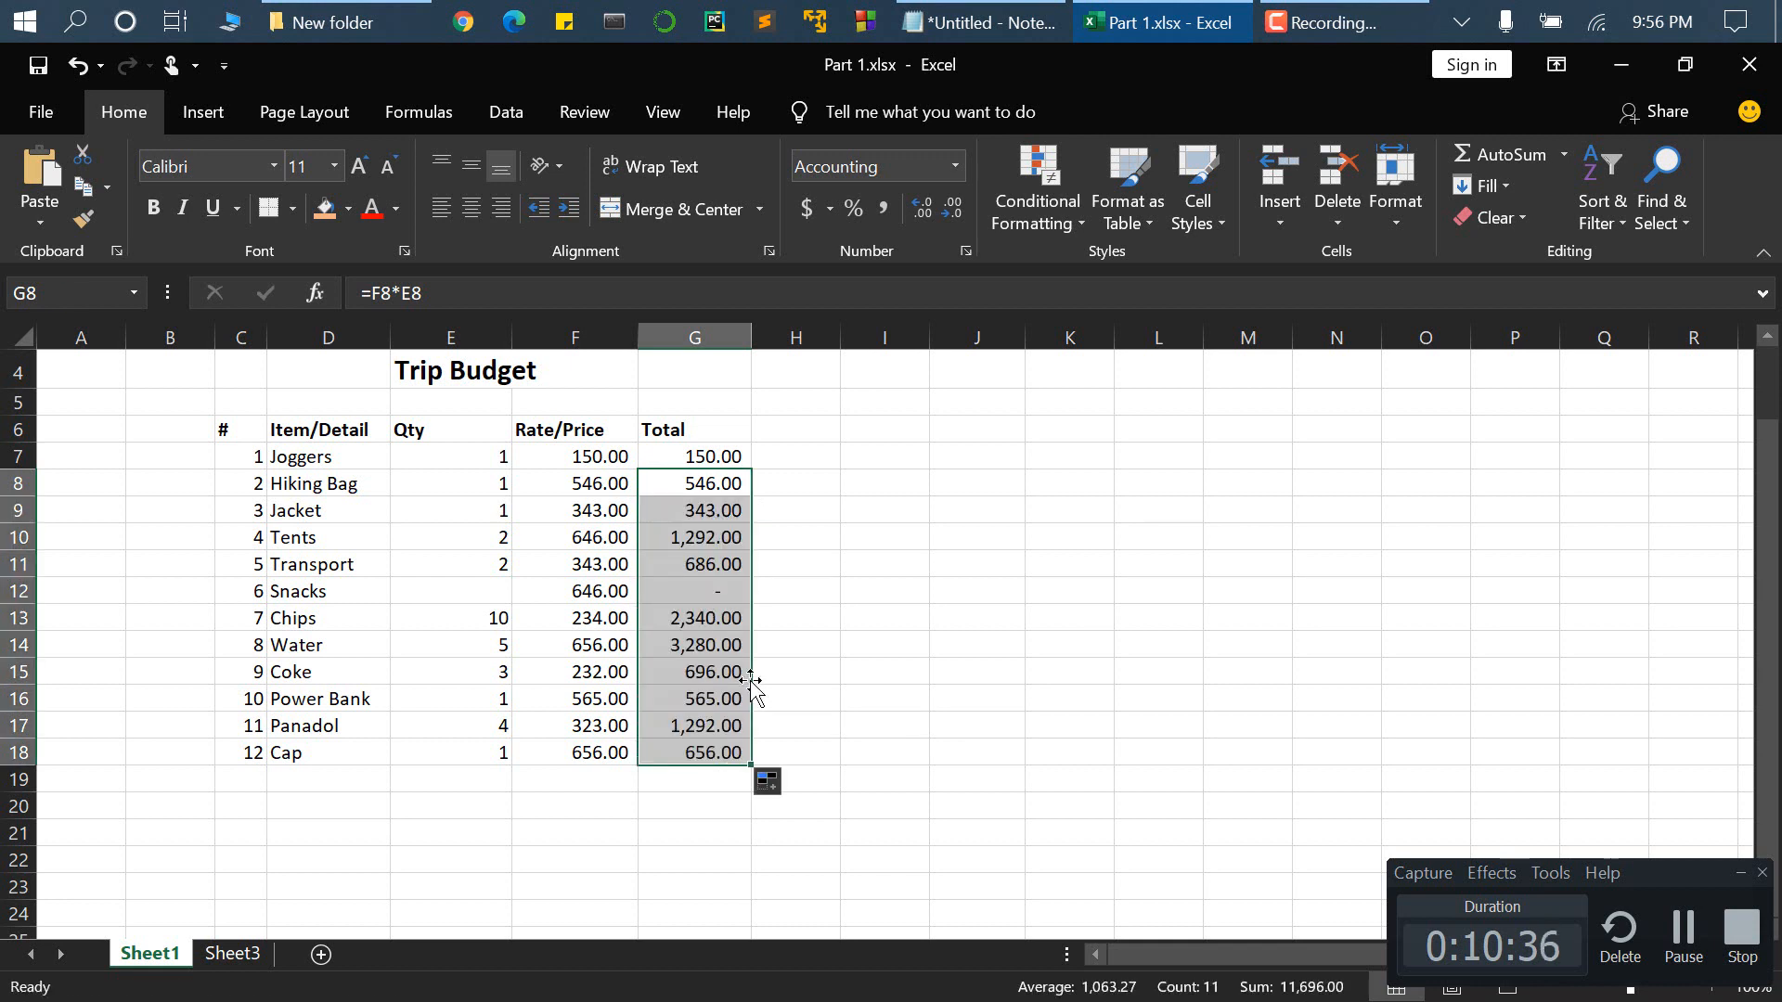
click(696, 620)
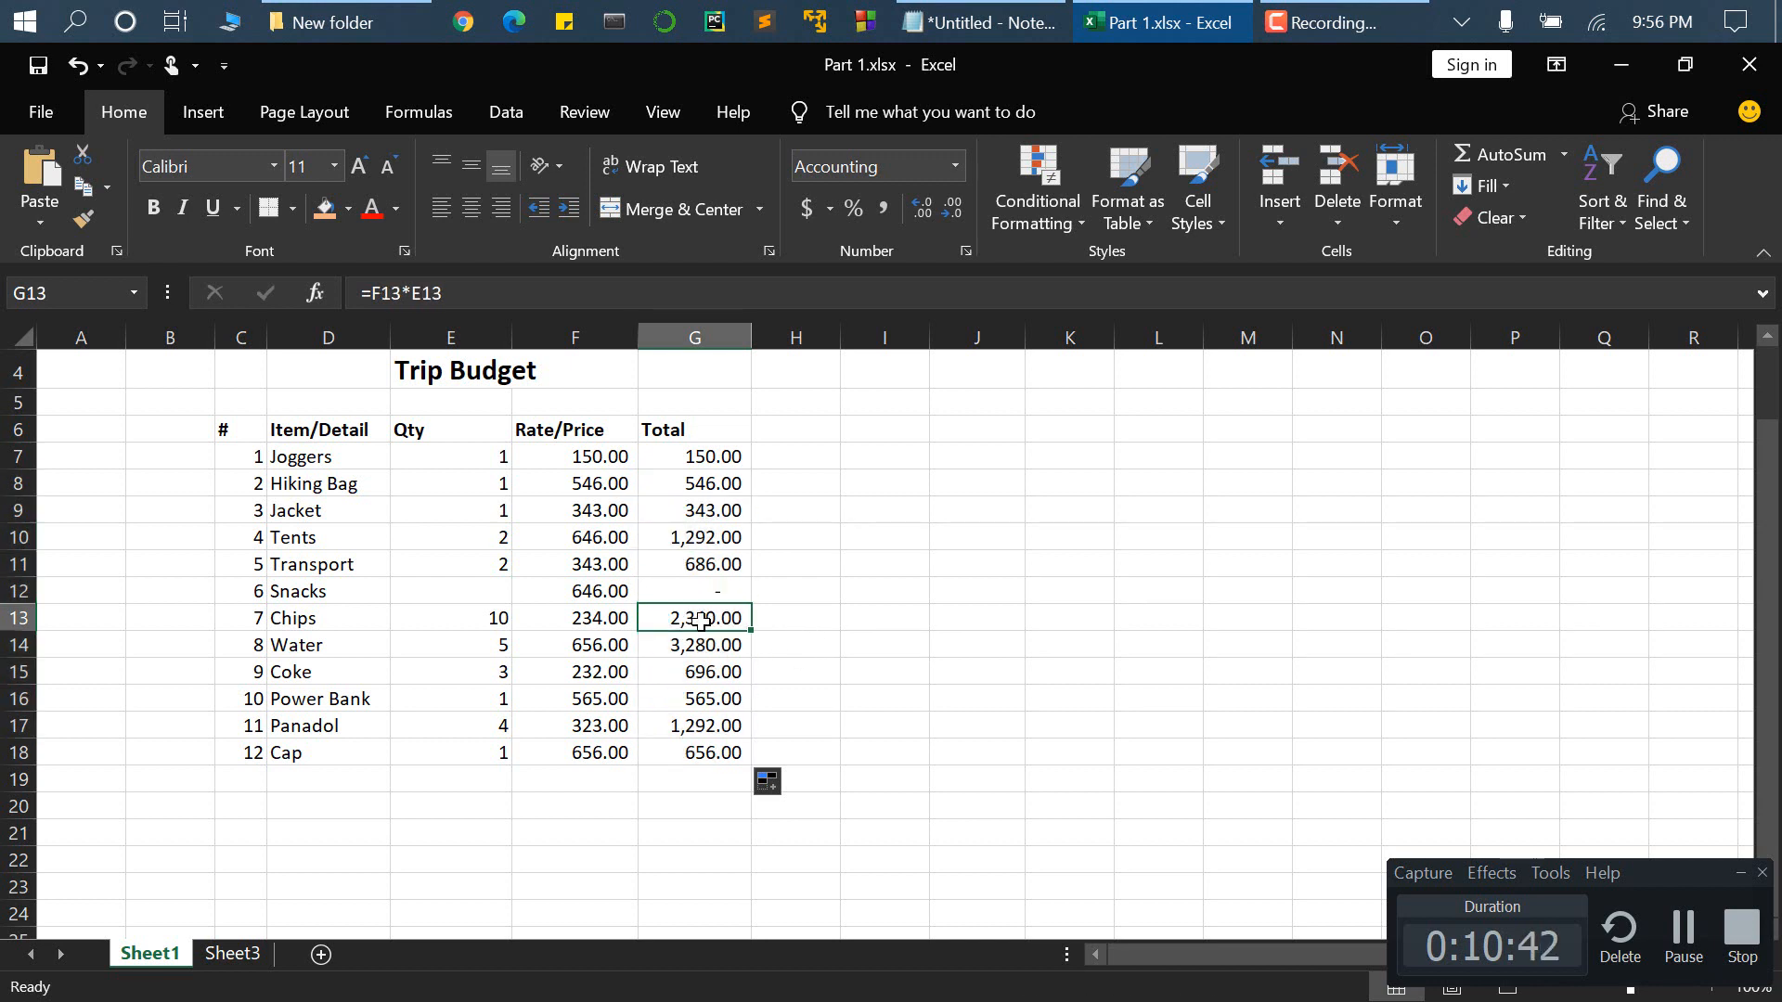
click(698, 456)
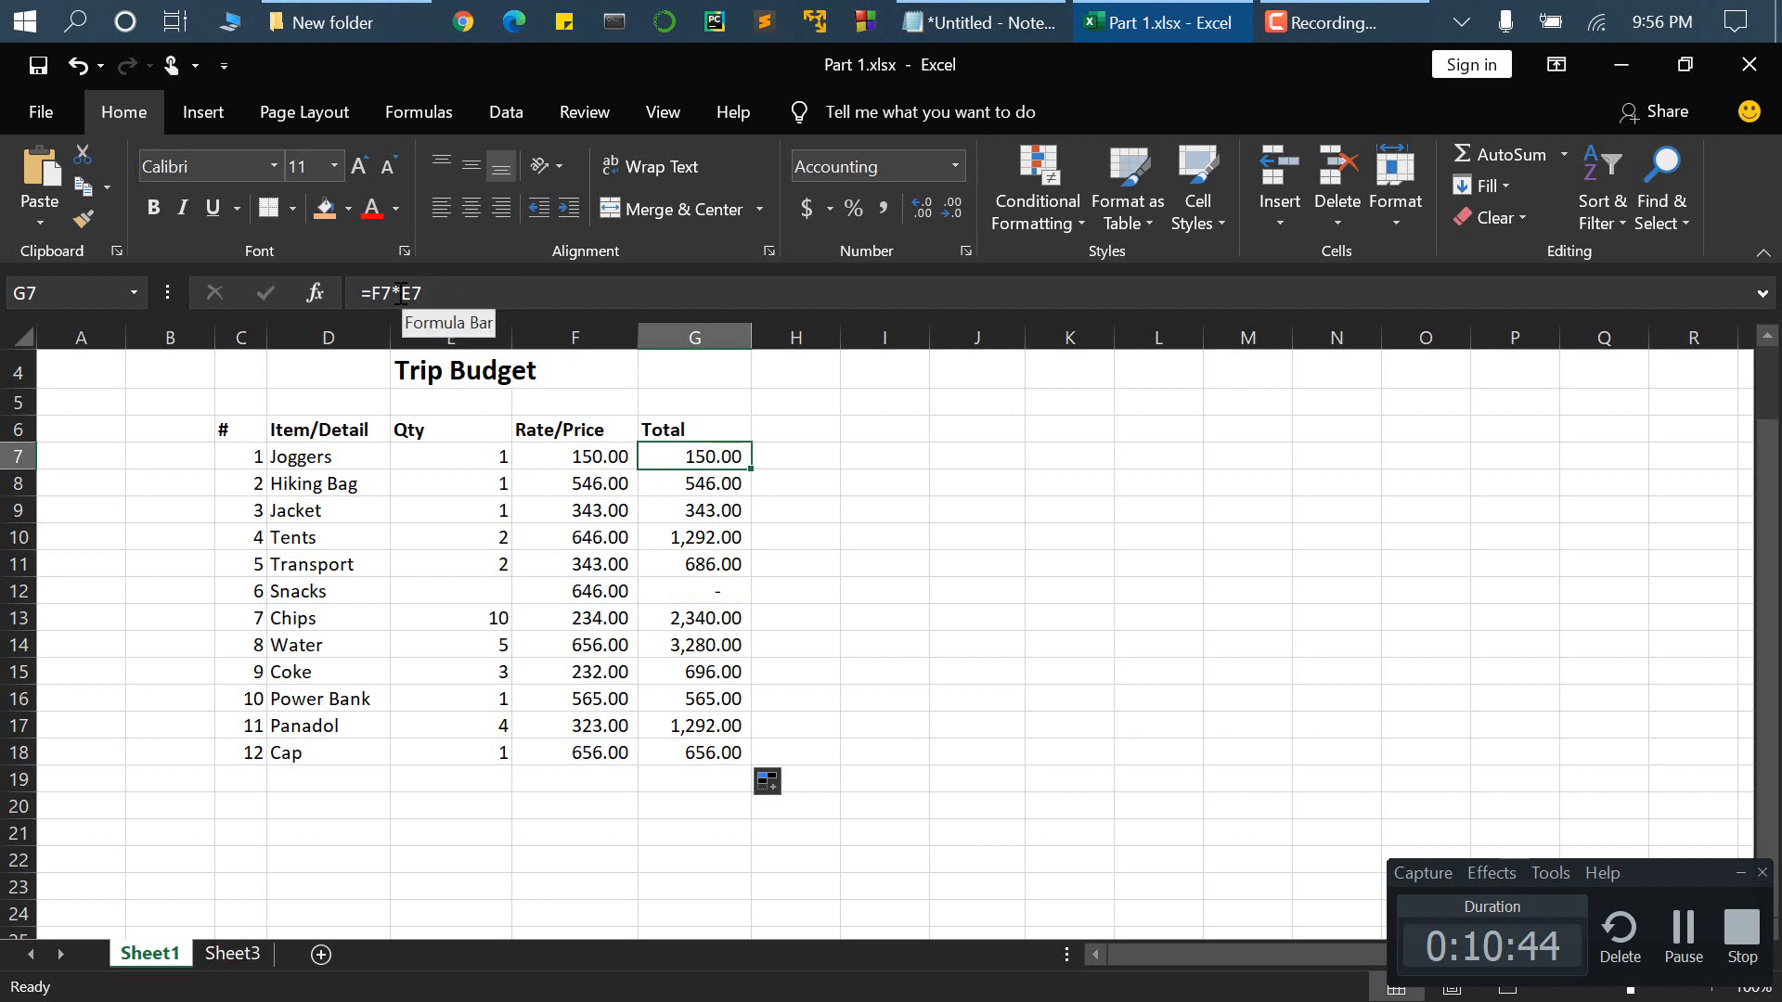
click(728, 652)
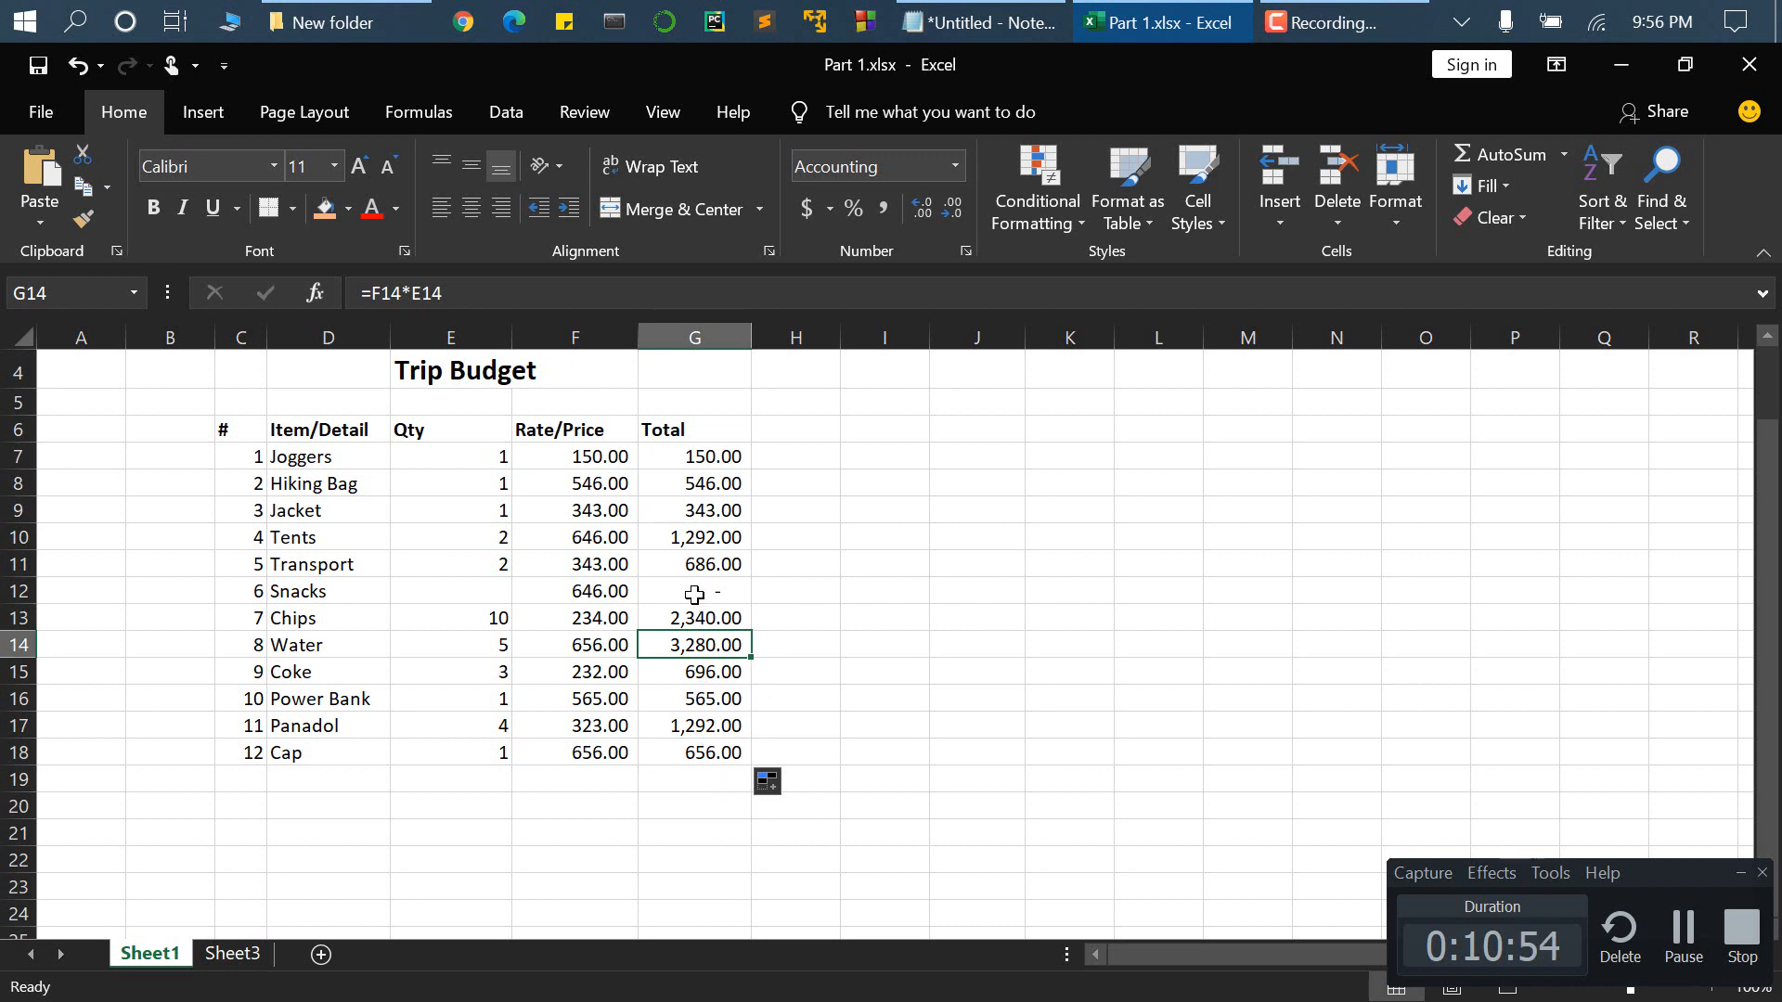
- Set the Snacks quantity in E12 to 3
click(478, 590)
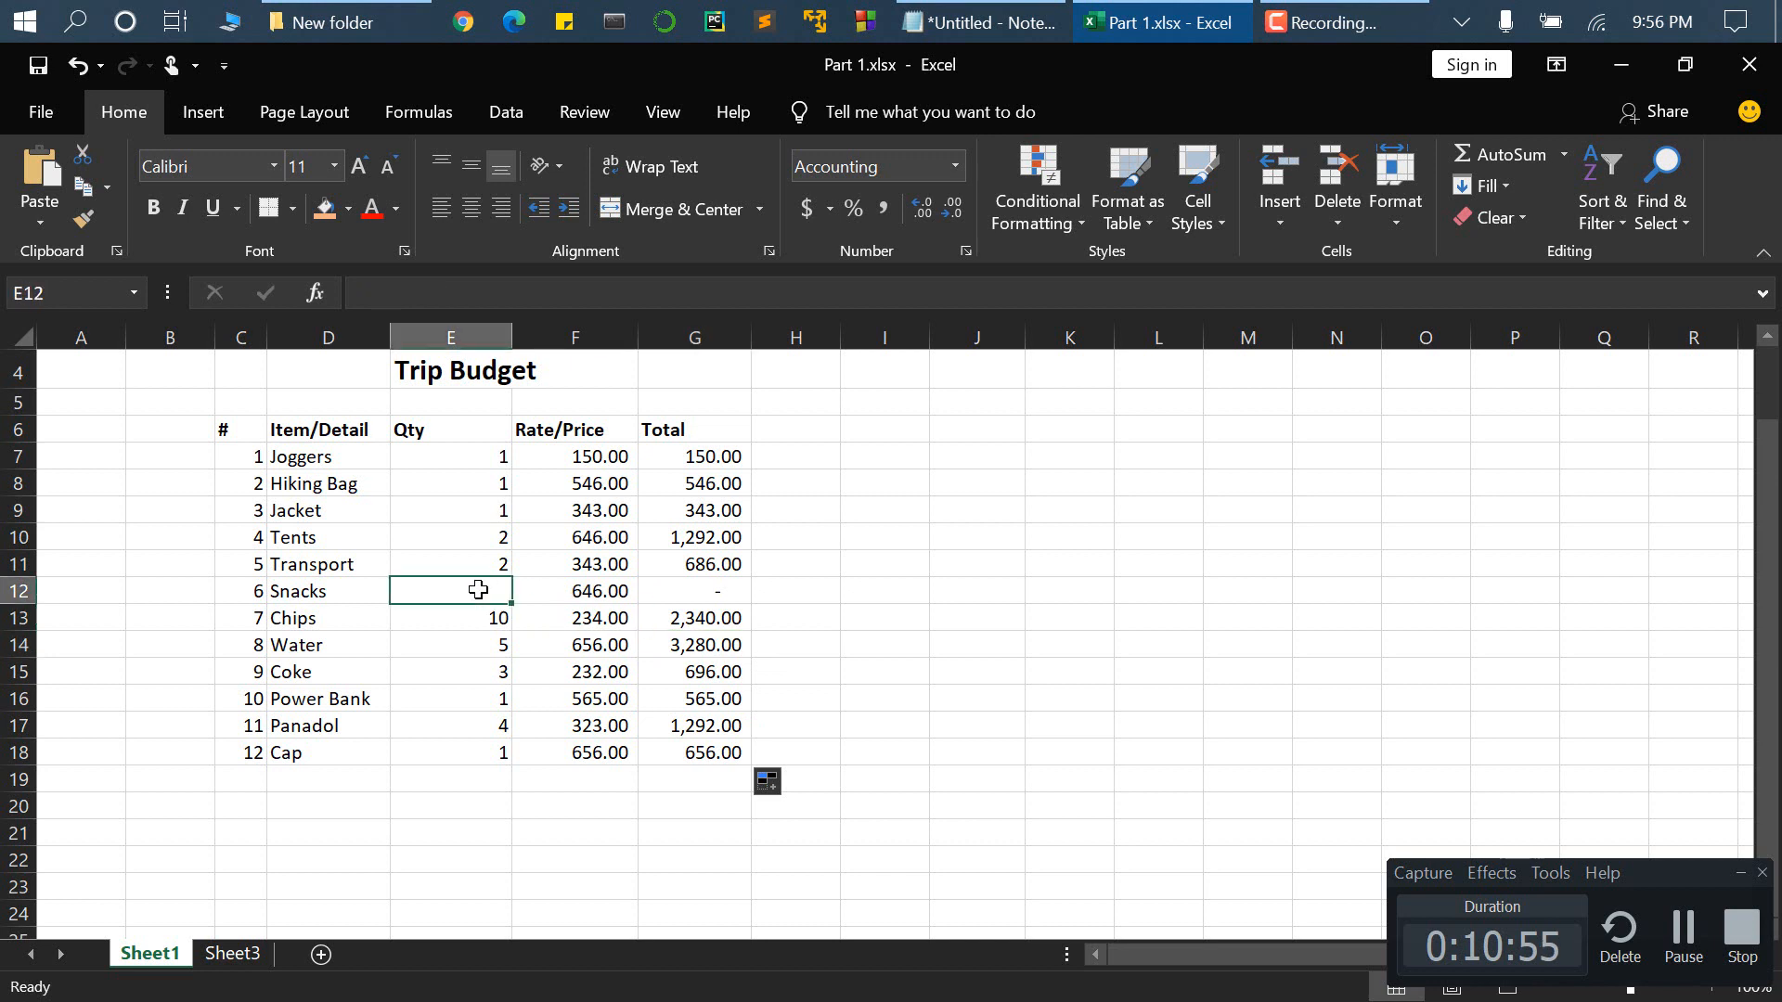
click(694, 586)
click(490, 599)
text(3)
key(Return)
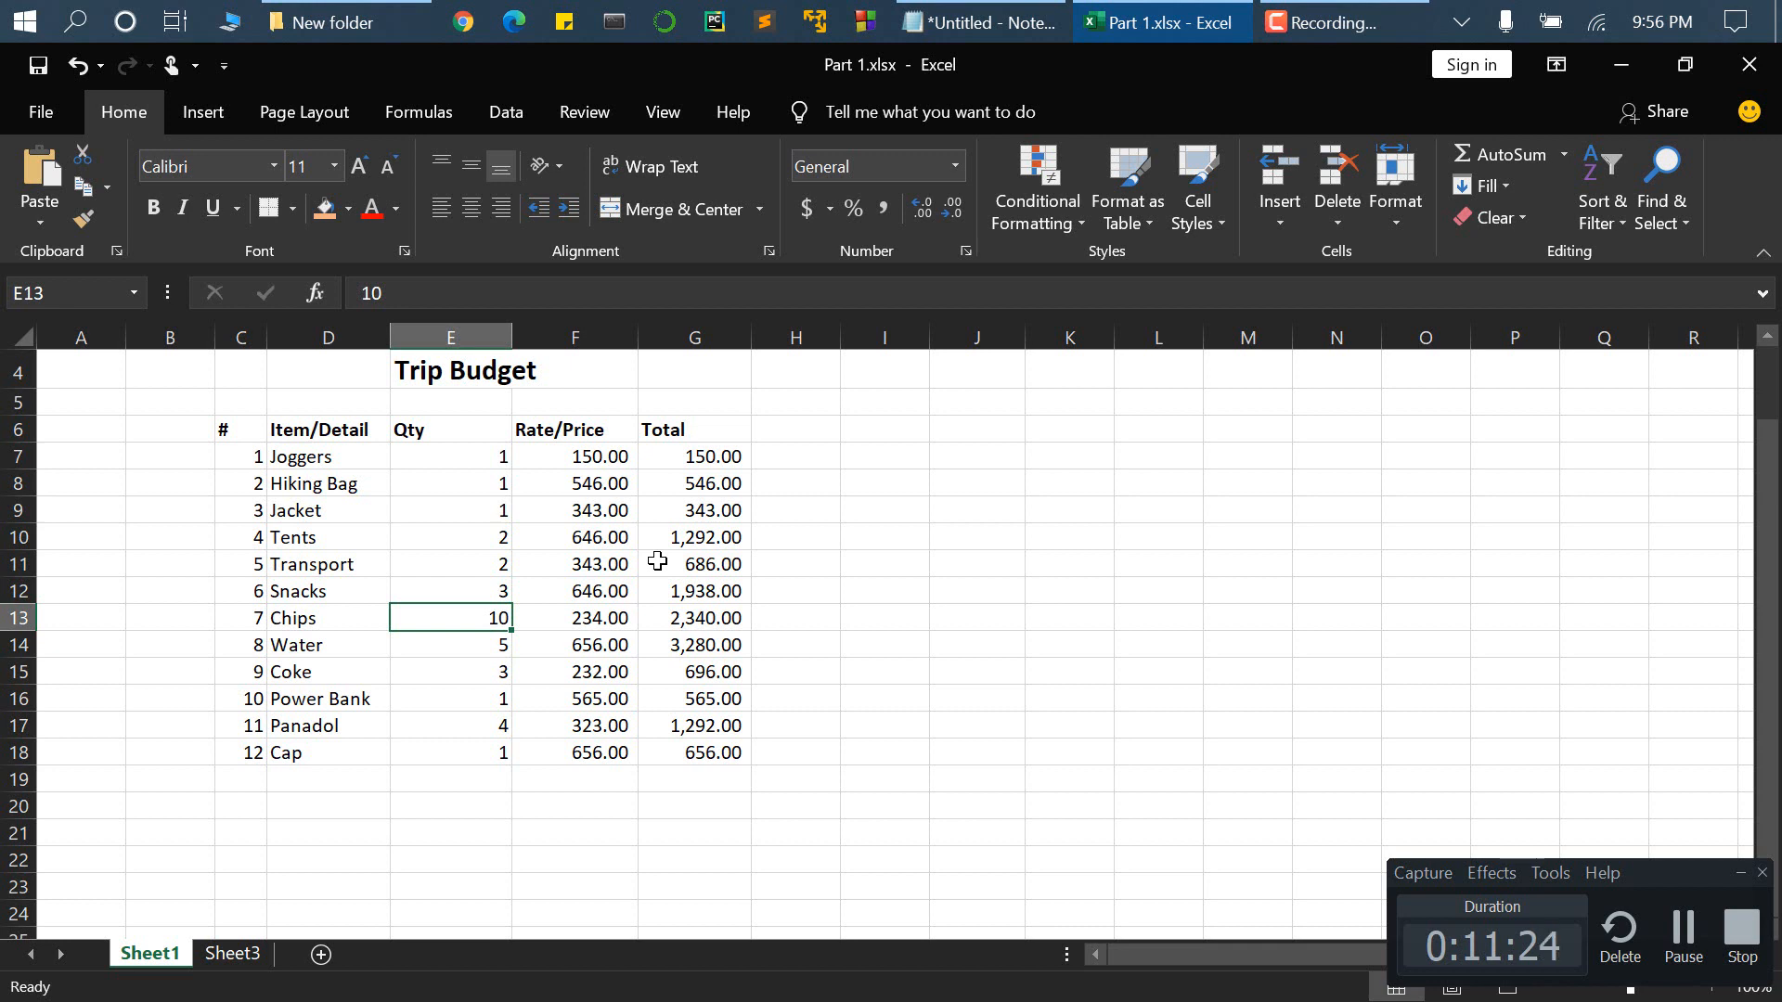
- Select the item totals G7:G18 to view their sum, and return to the empty cell G19 below them
click(736, 780)
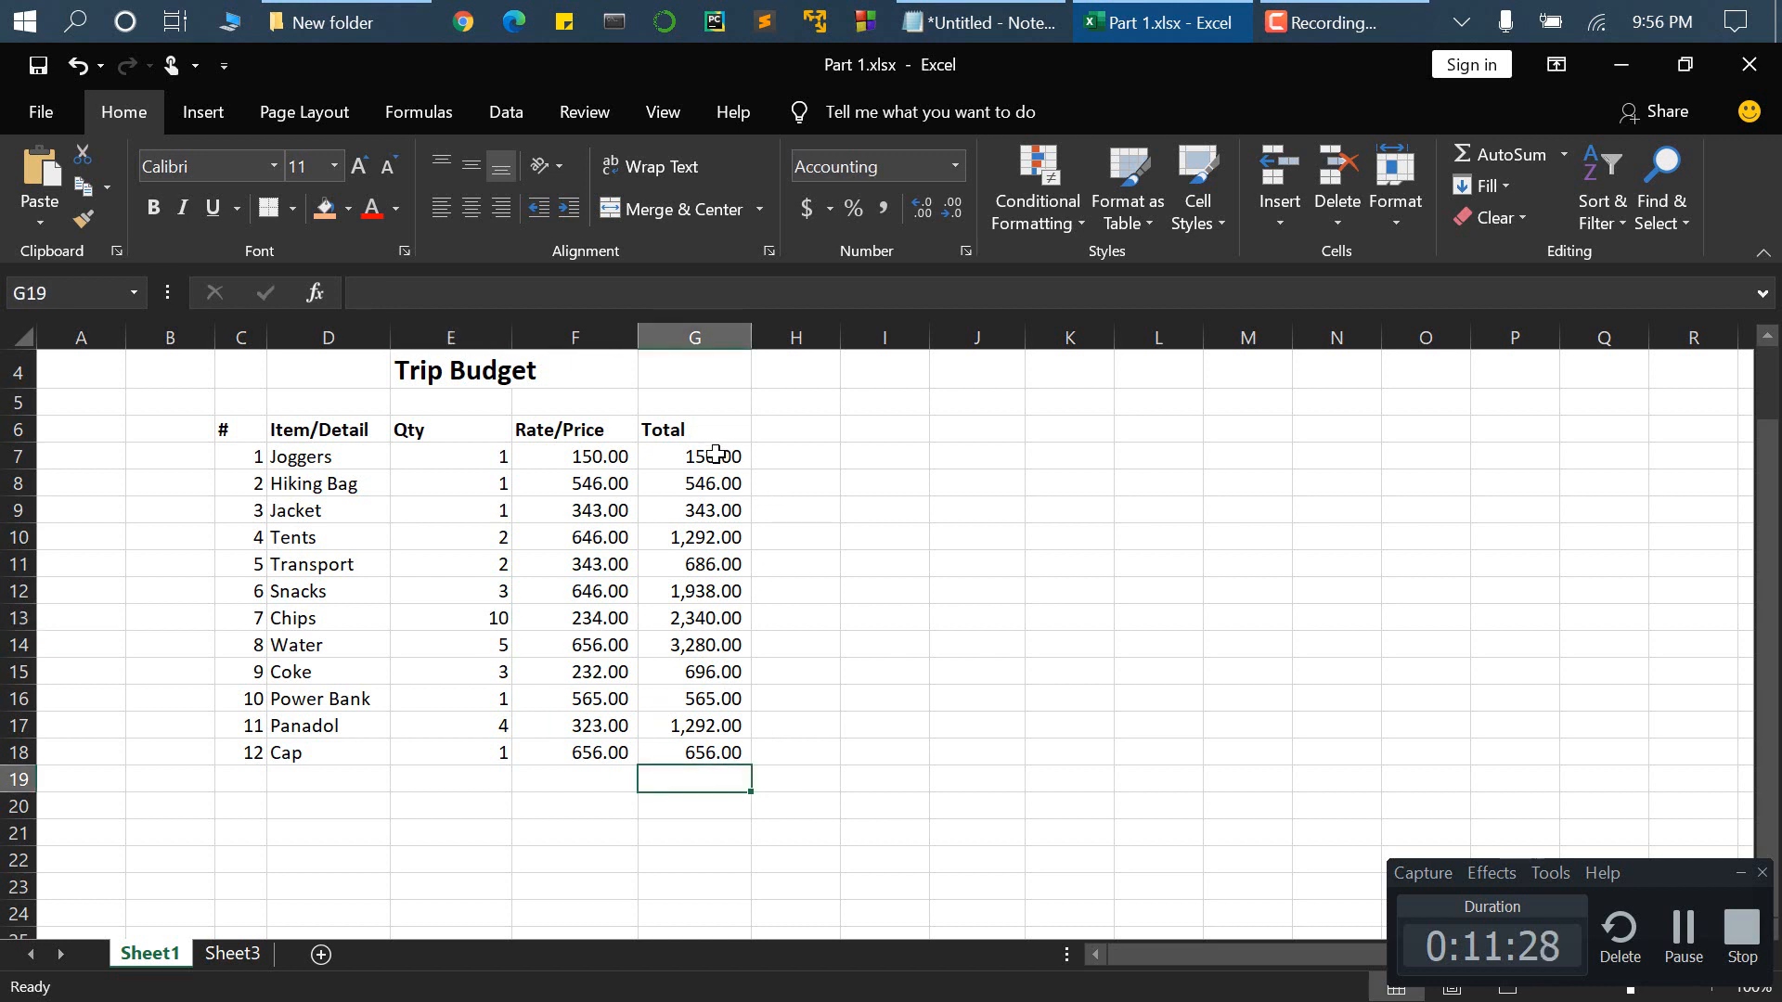
drag(716, 453, 706, 759)
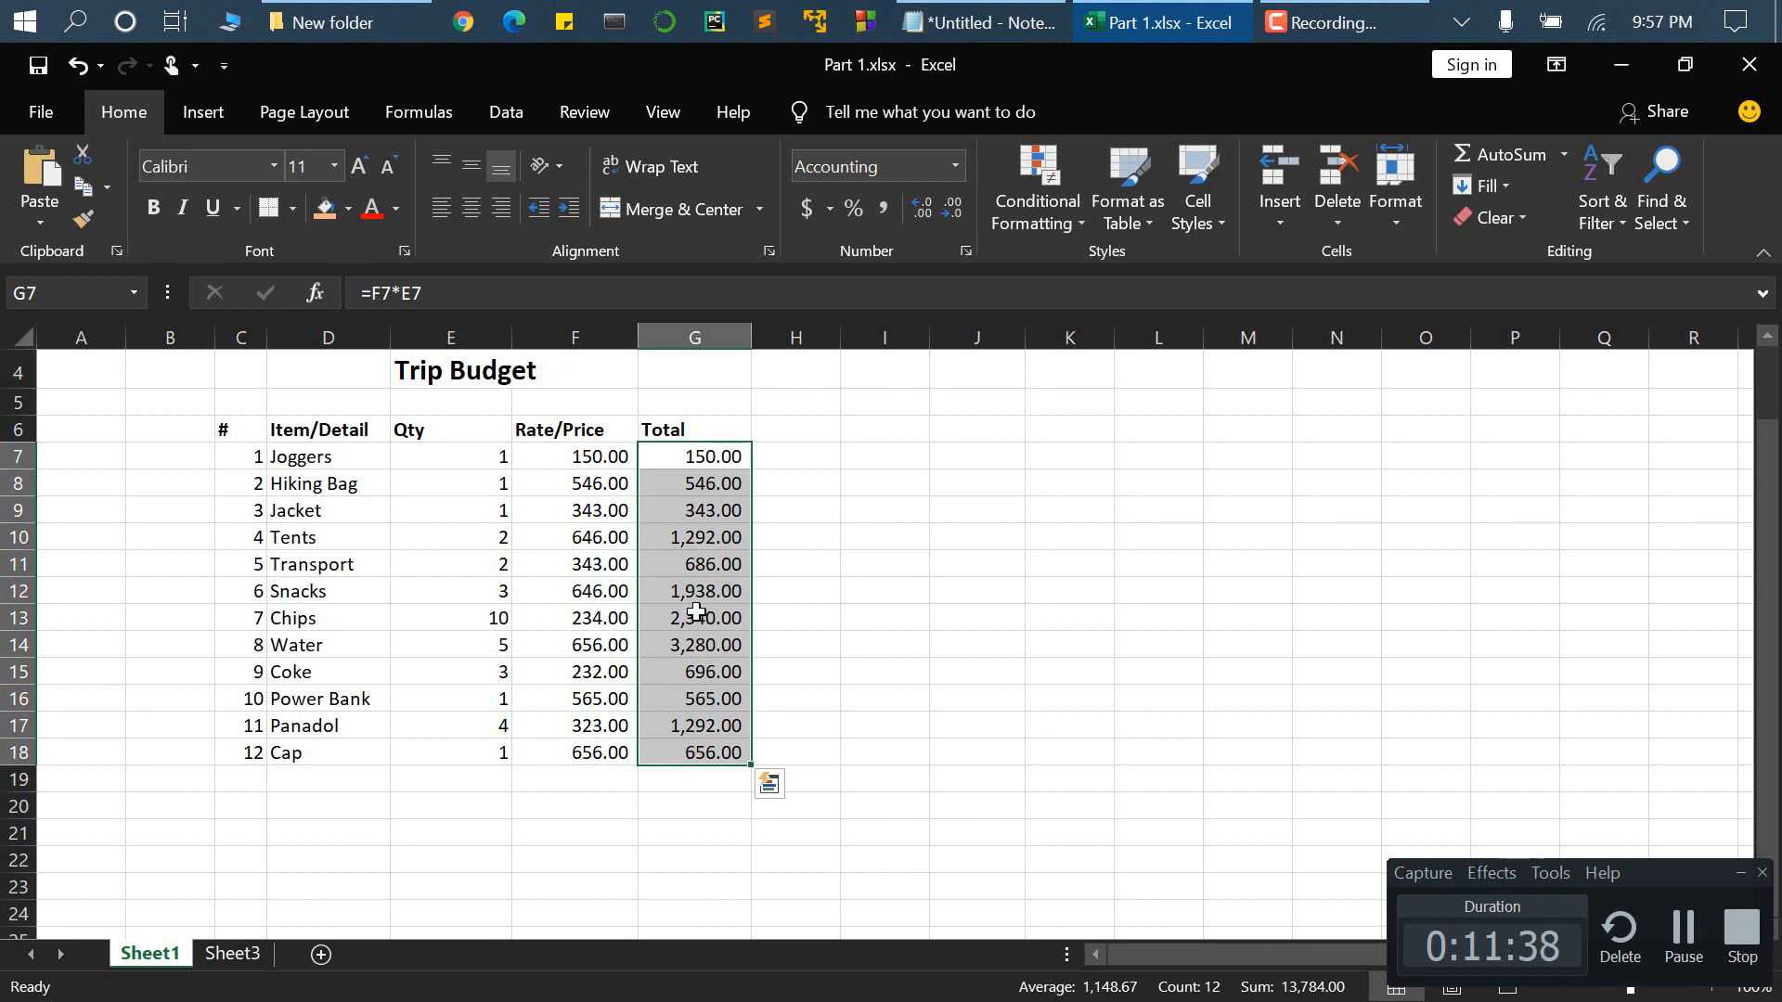
click(723, 789)
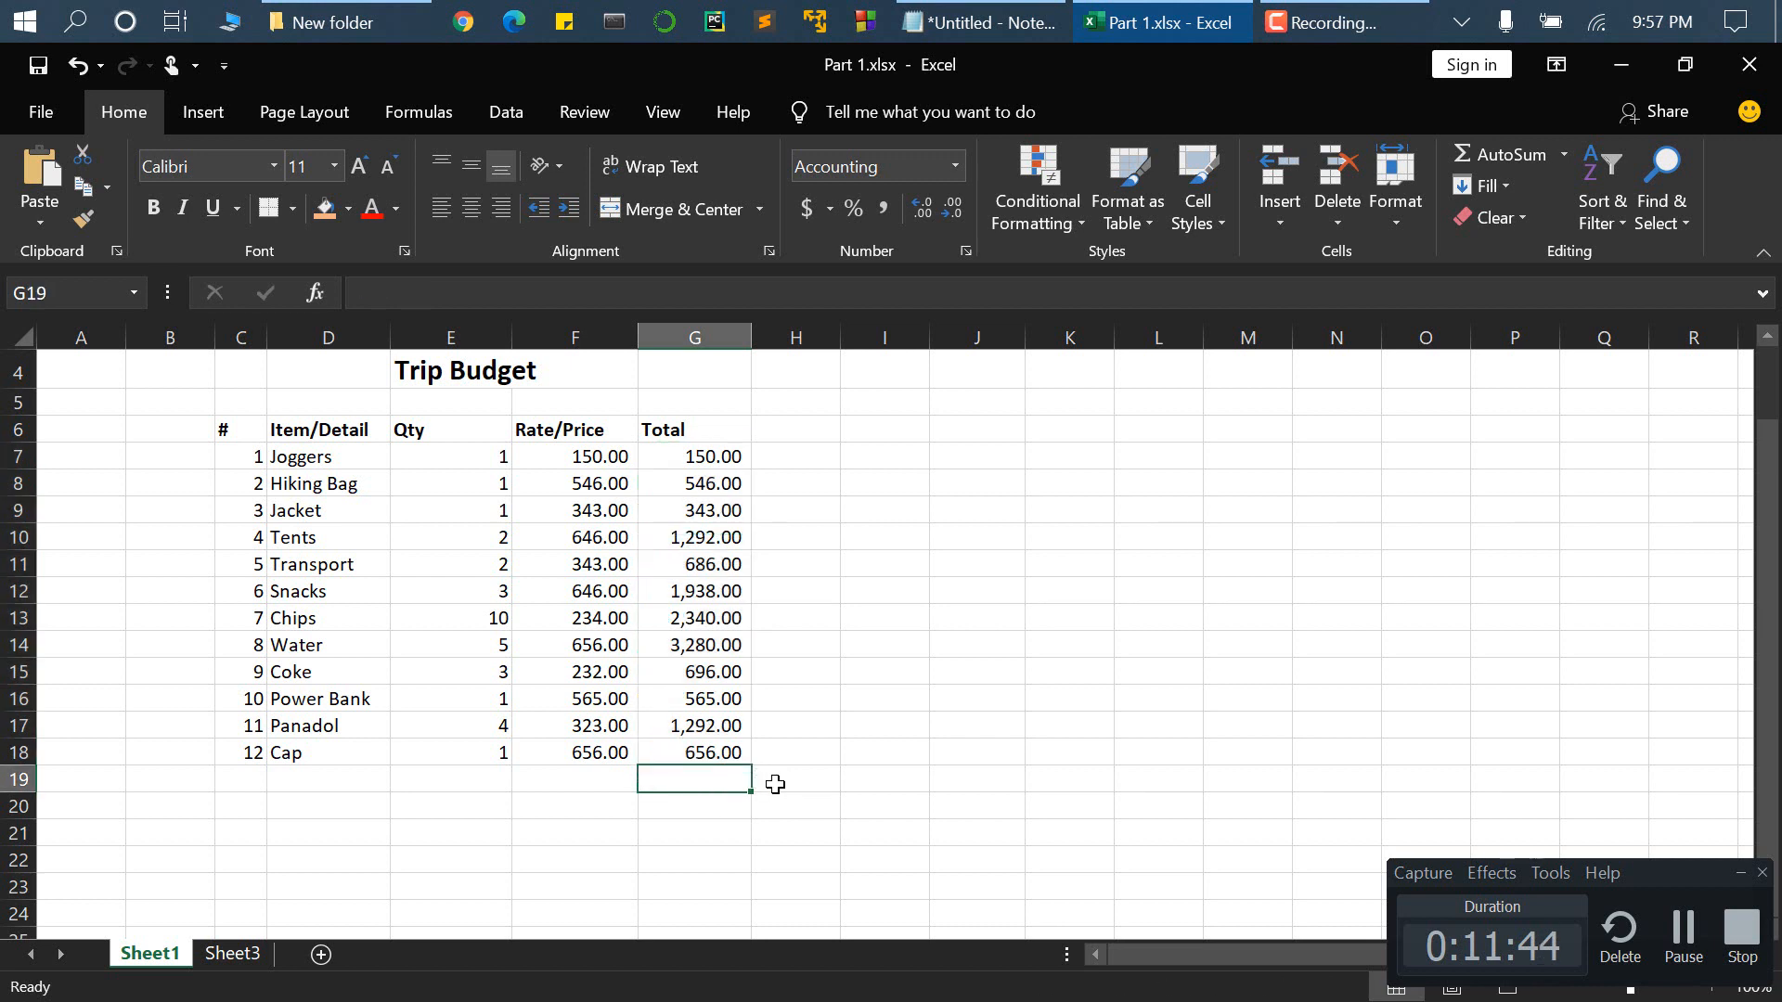
- Try to add up the item totals in G19 cell by cell with =G7+G8+G10+G9+
text(=)
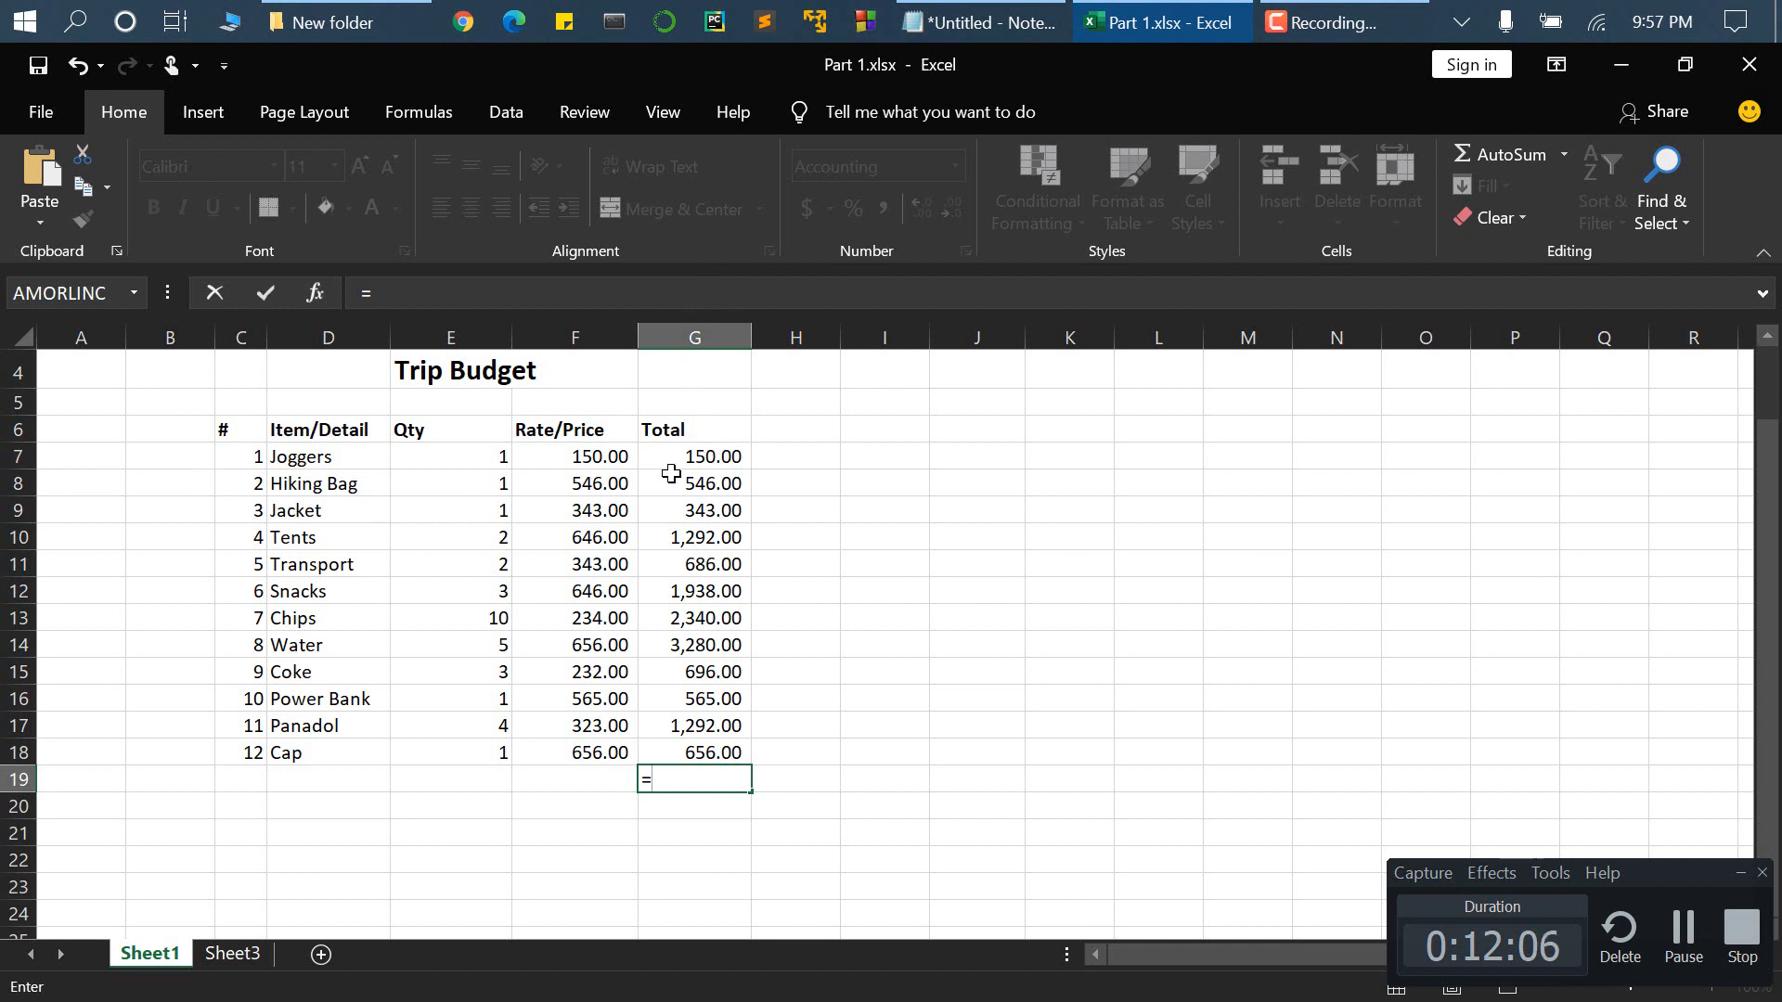
click(698, 454)
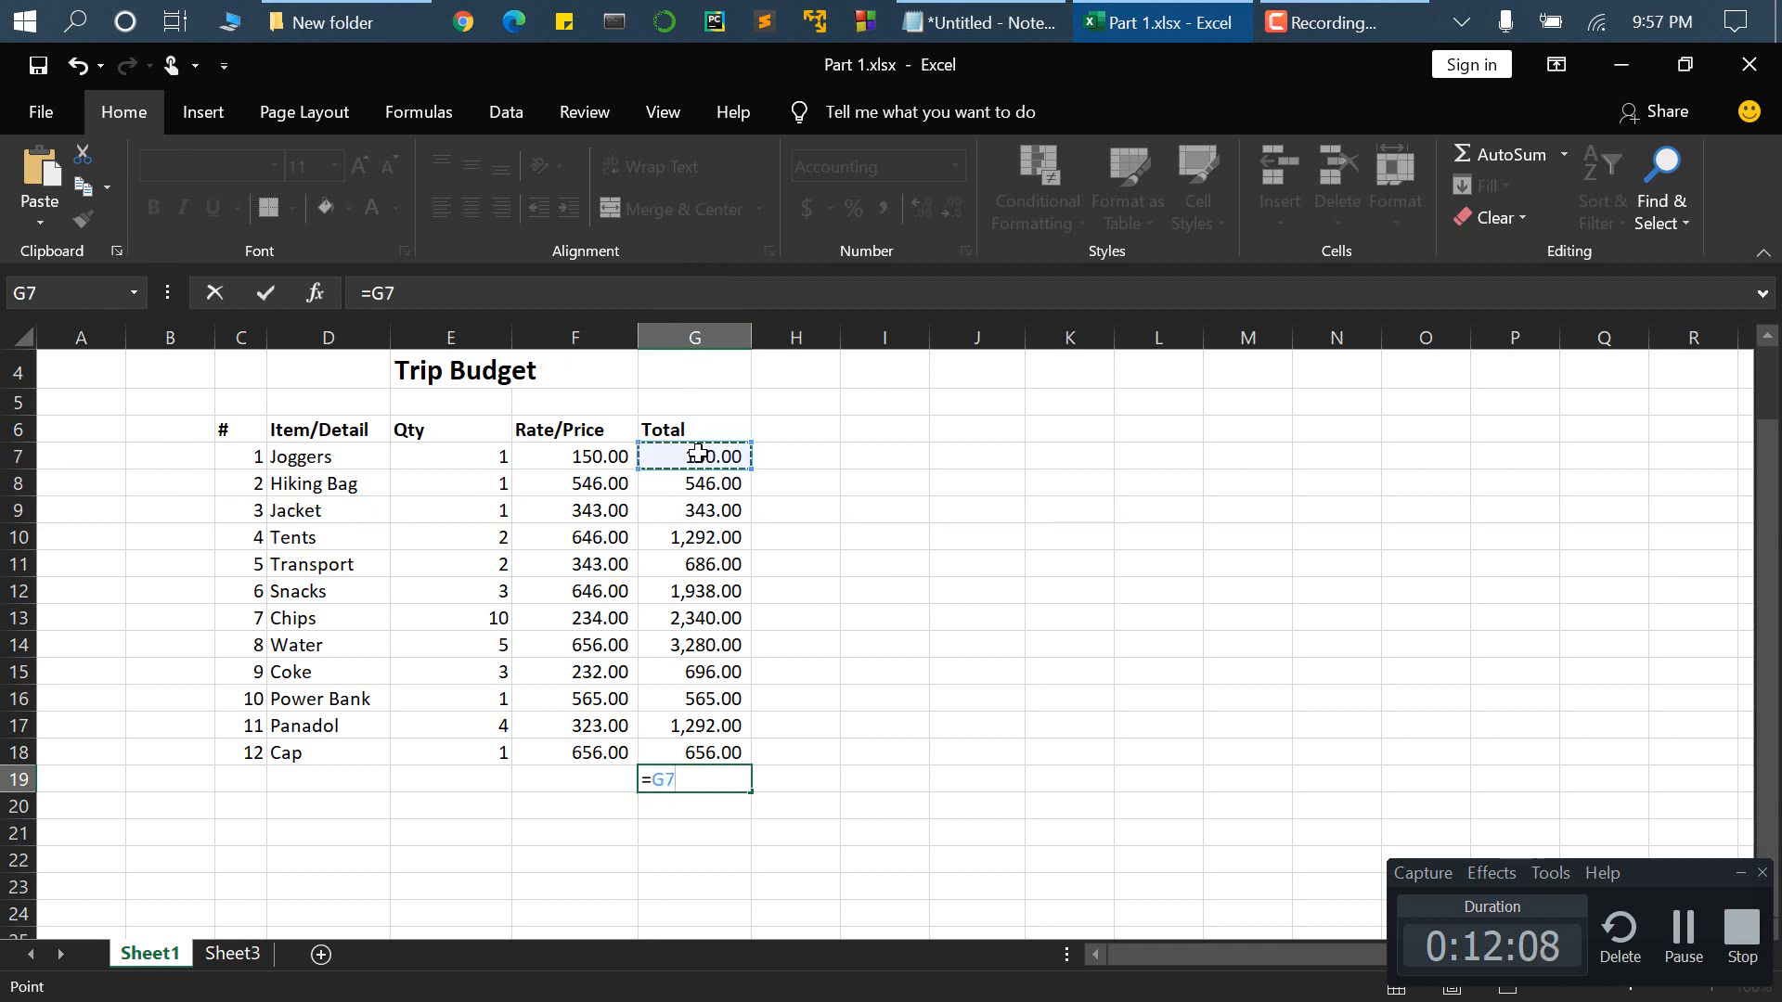
text(+)
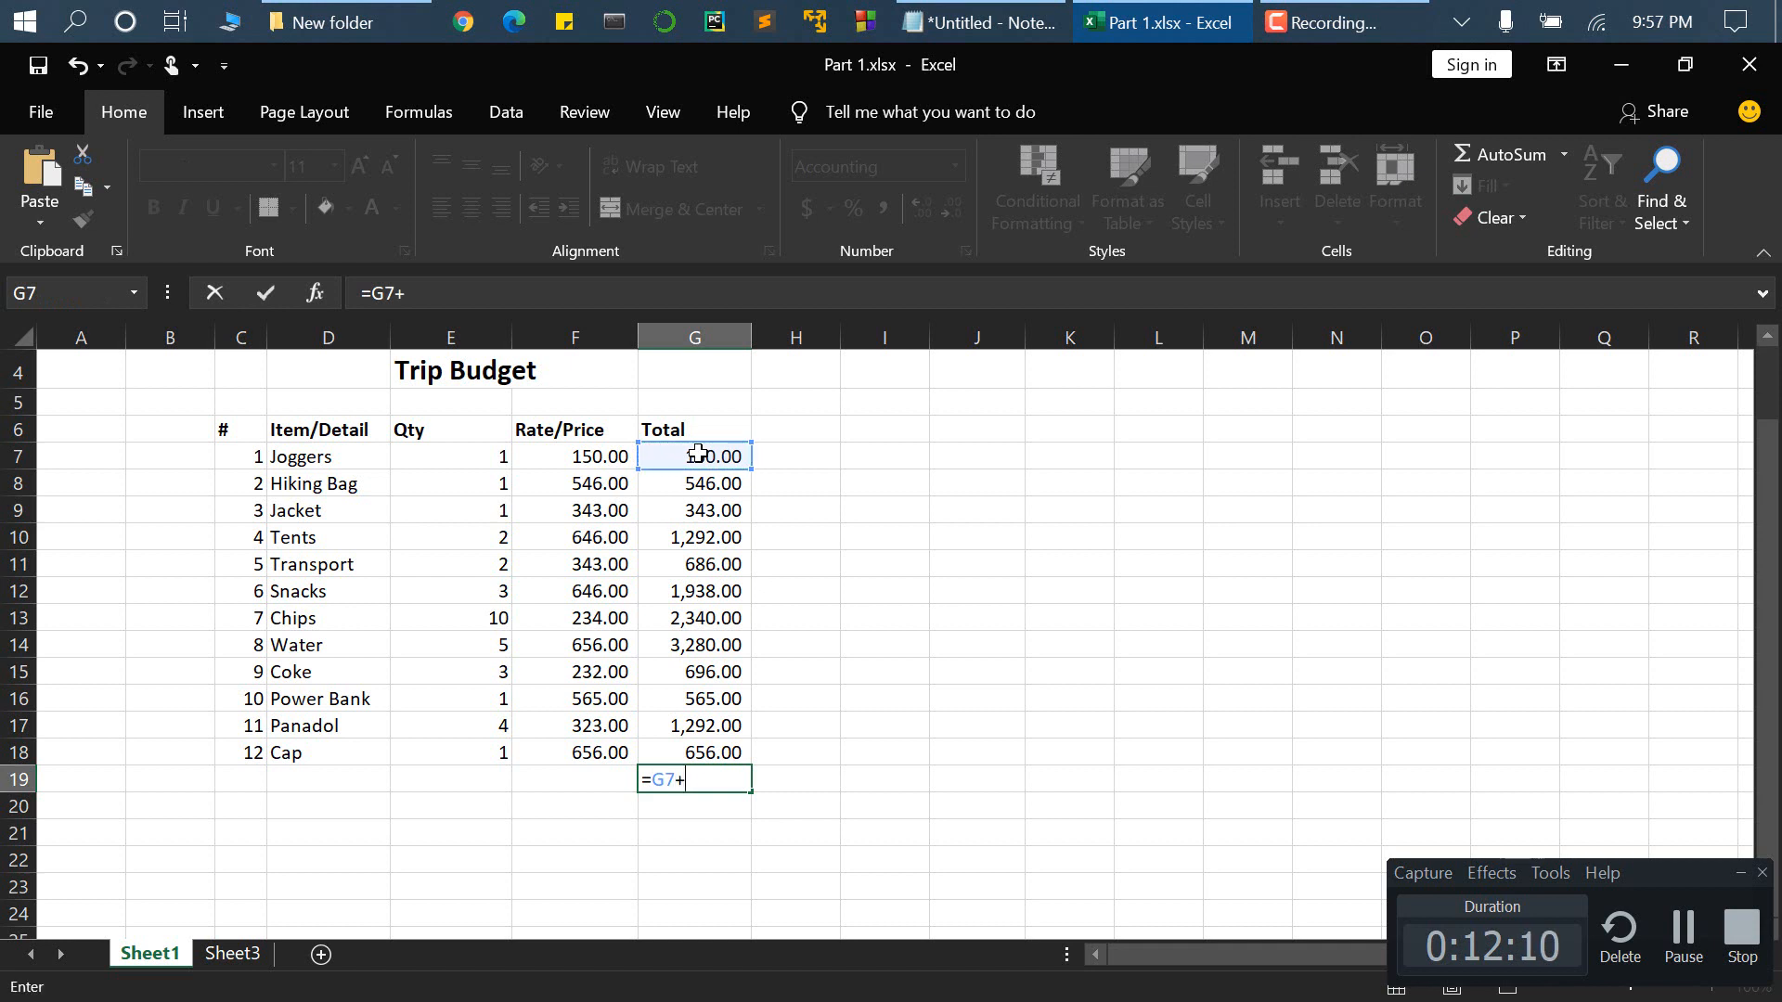
click(705, 487)
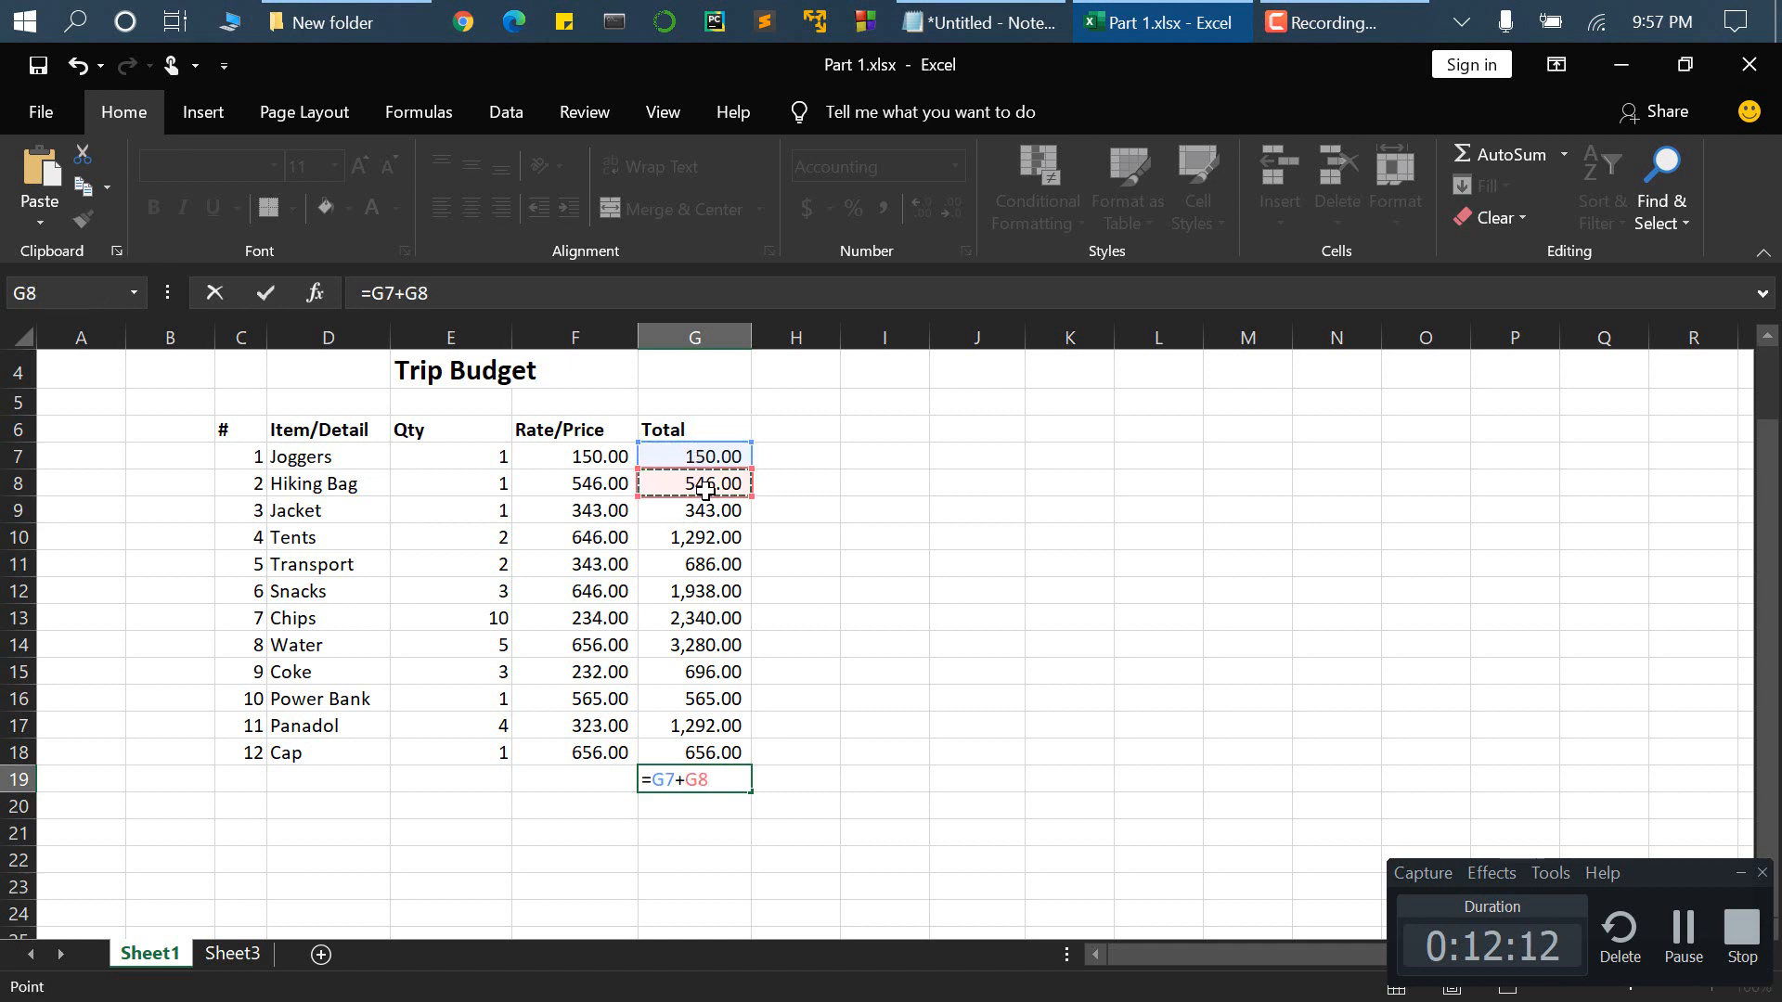
text(+)
click(711, 529)
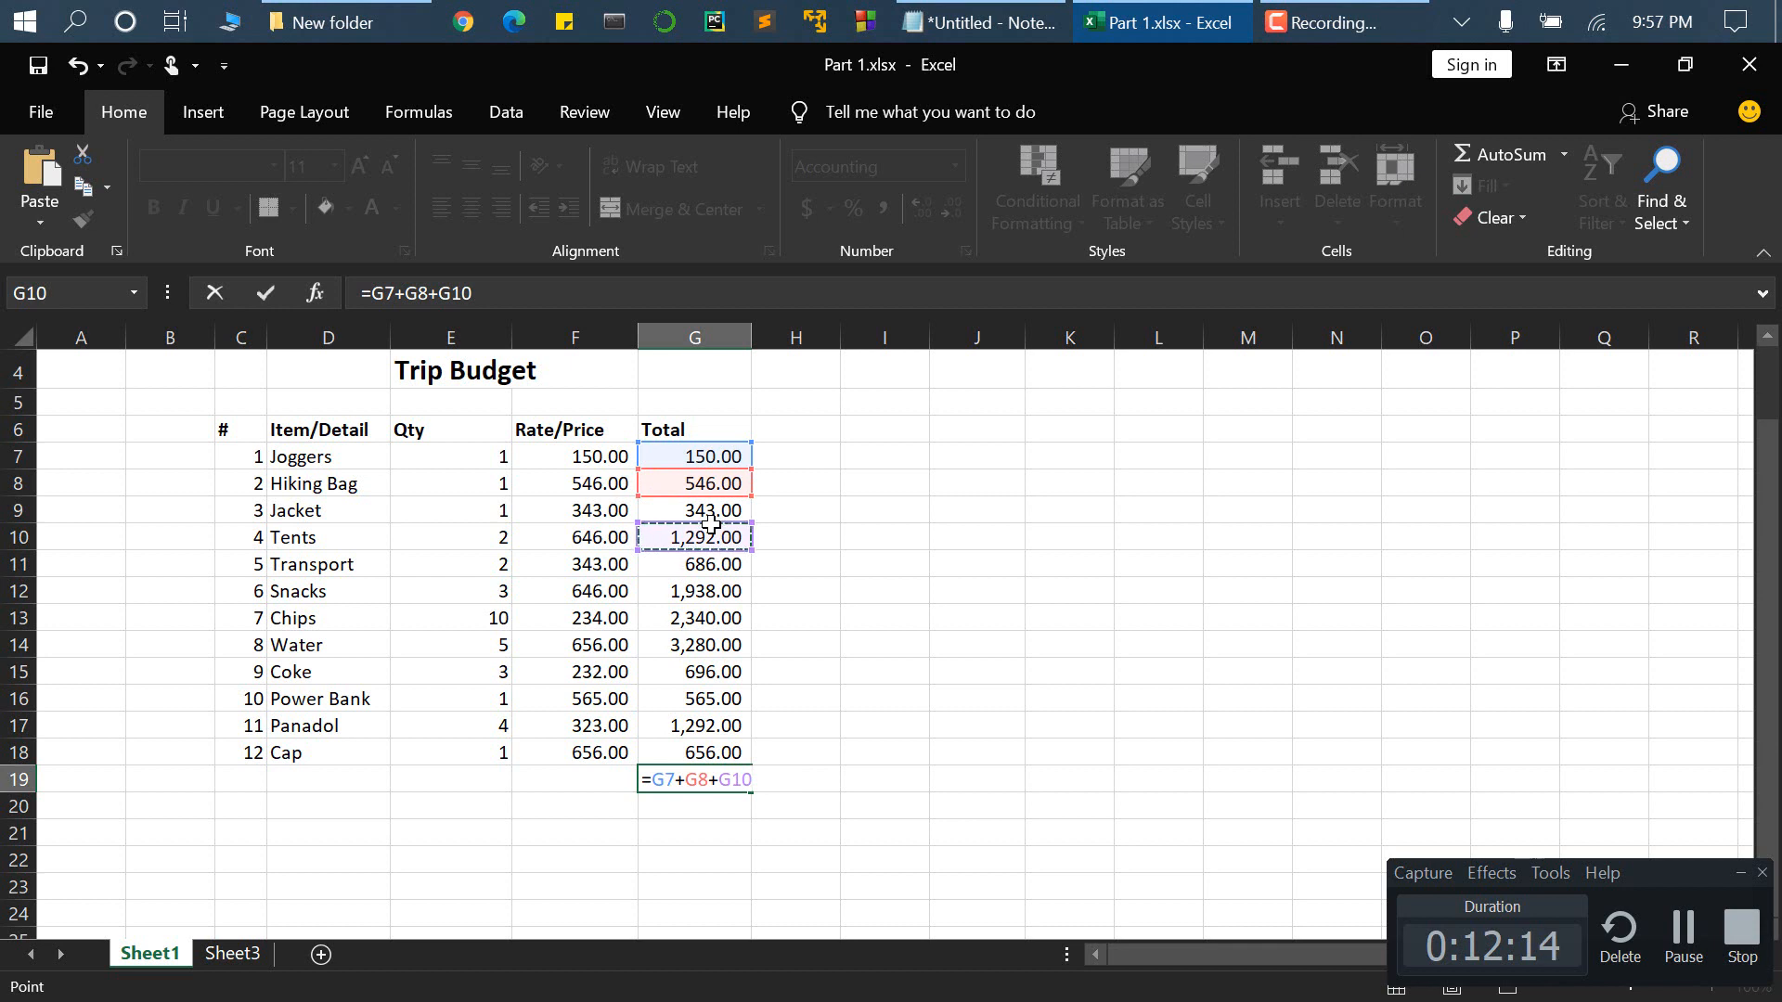
text(+)
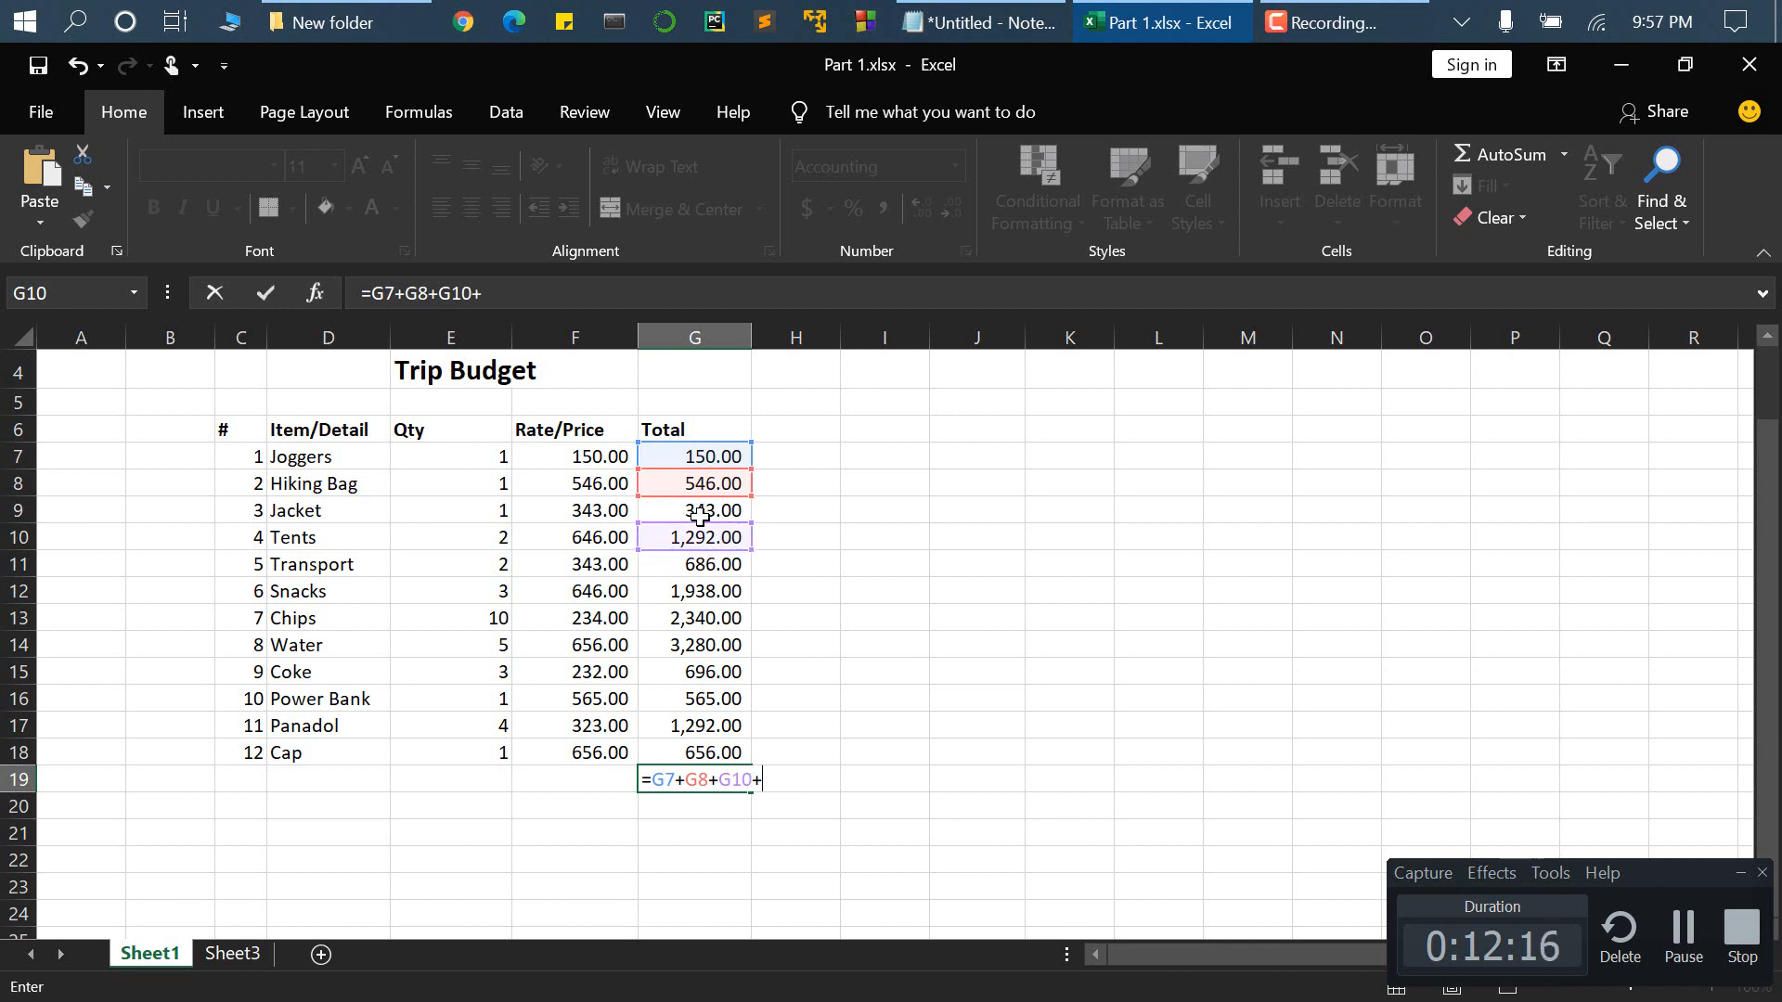
click(700, 514)
text(+)
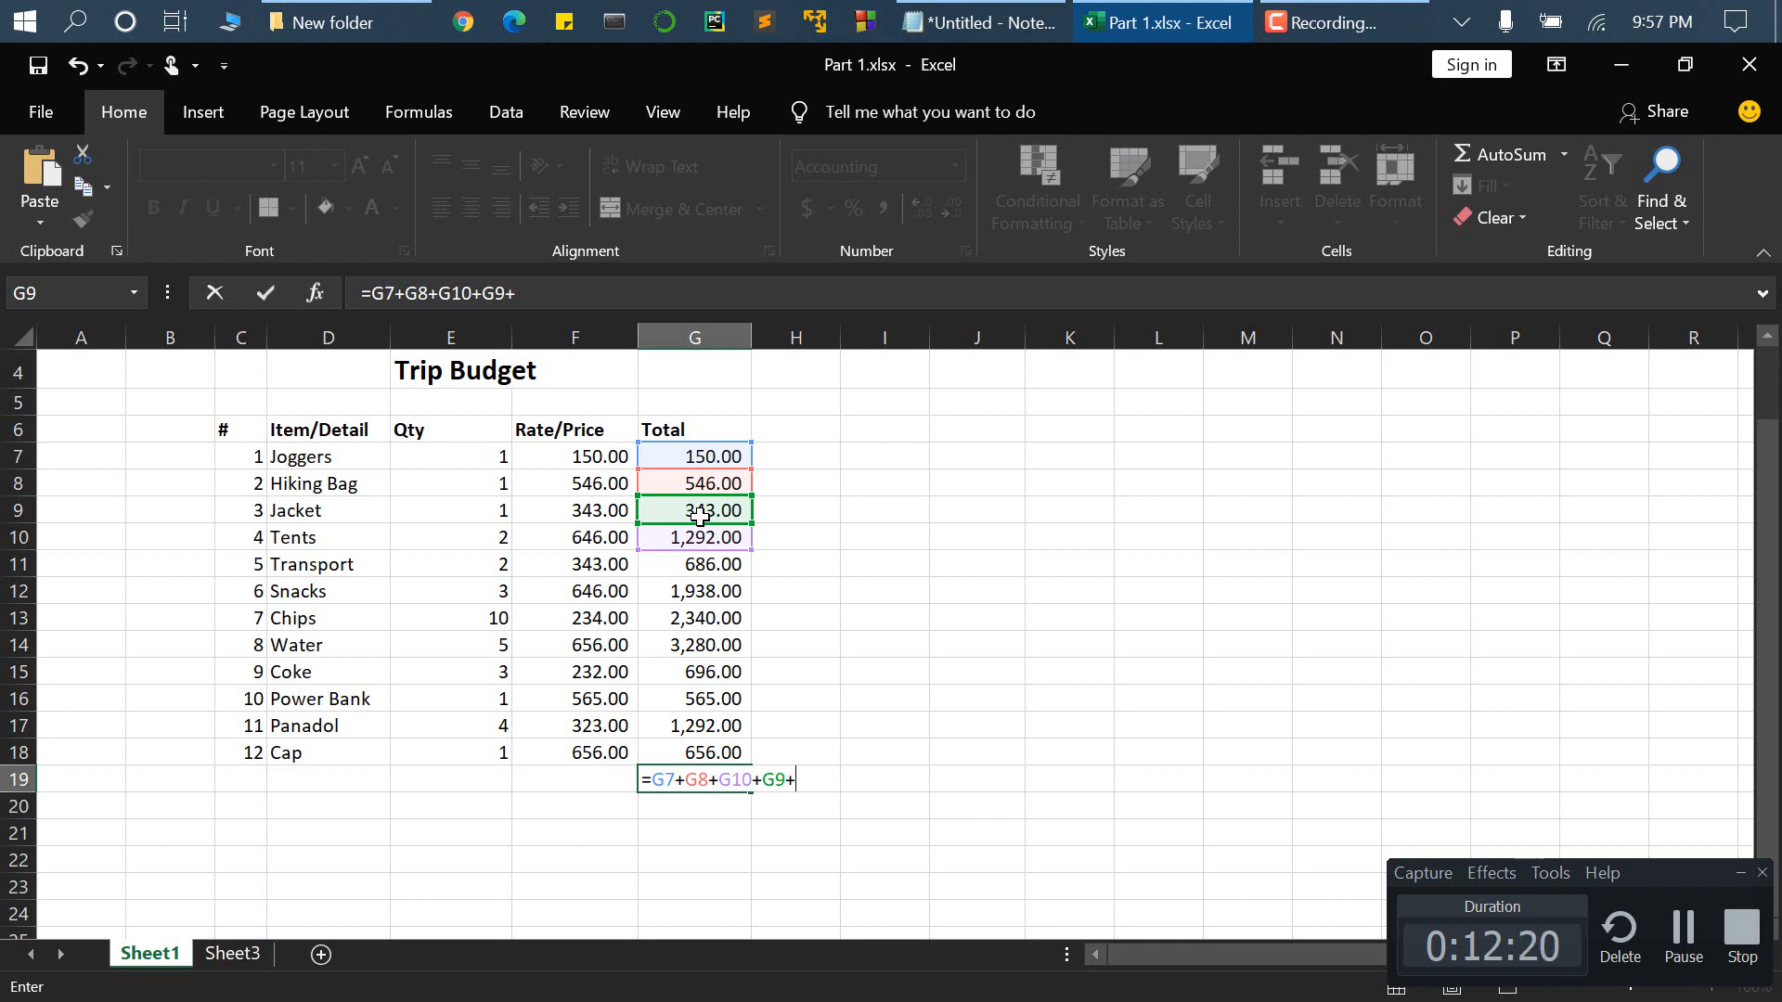
- Erase the added cell references from the G19 formula, keeping only the equals sign
key(BackSpace)
key(BackSpace)
key(BackSpace)
key(BackSpace)
key(BackSpace)
key(BackSpace)
key(BackSpace)
key(BackSpace)
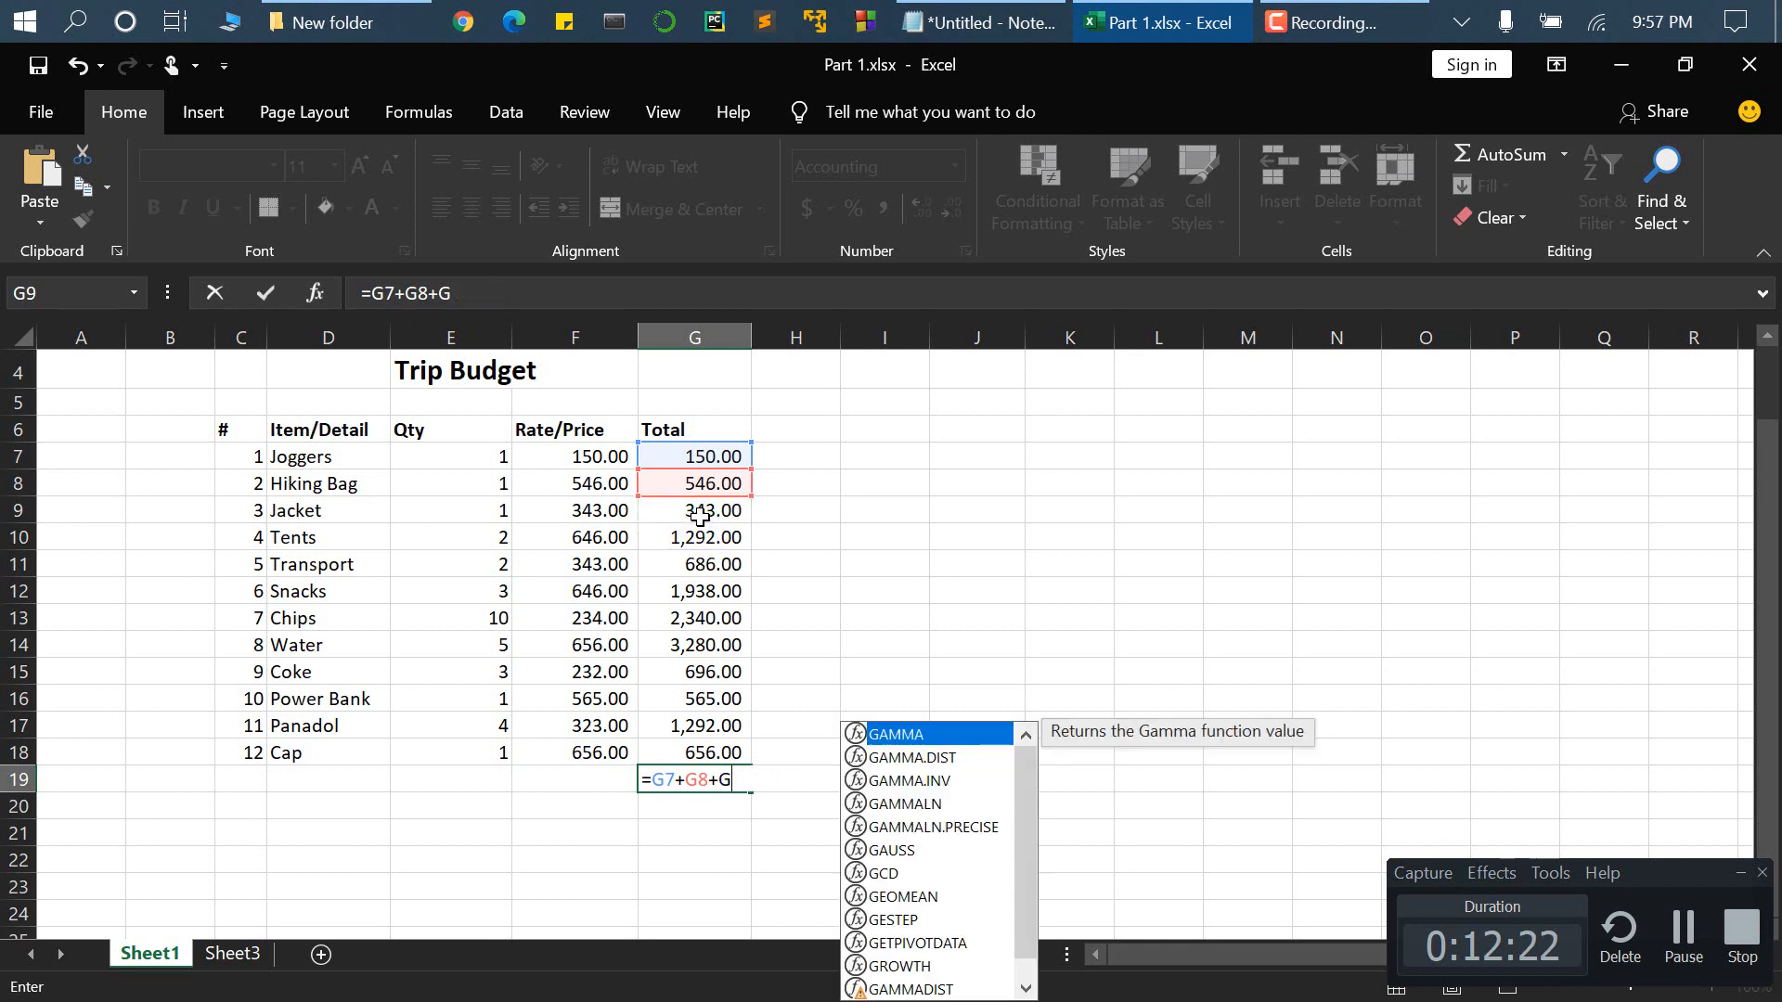
key(BackSpace)
key(BackSpace)
key(BackSpace)
key(BackSpace)
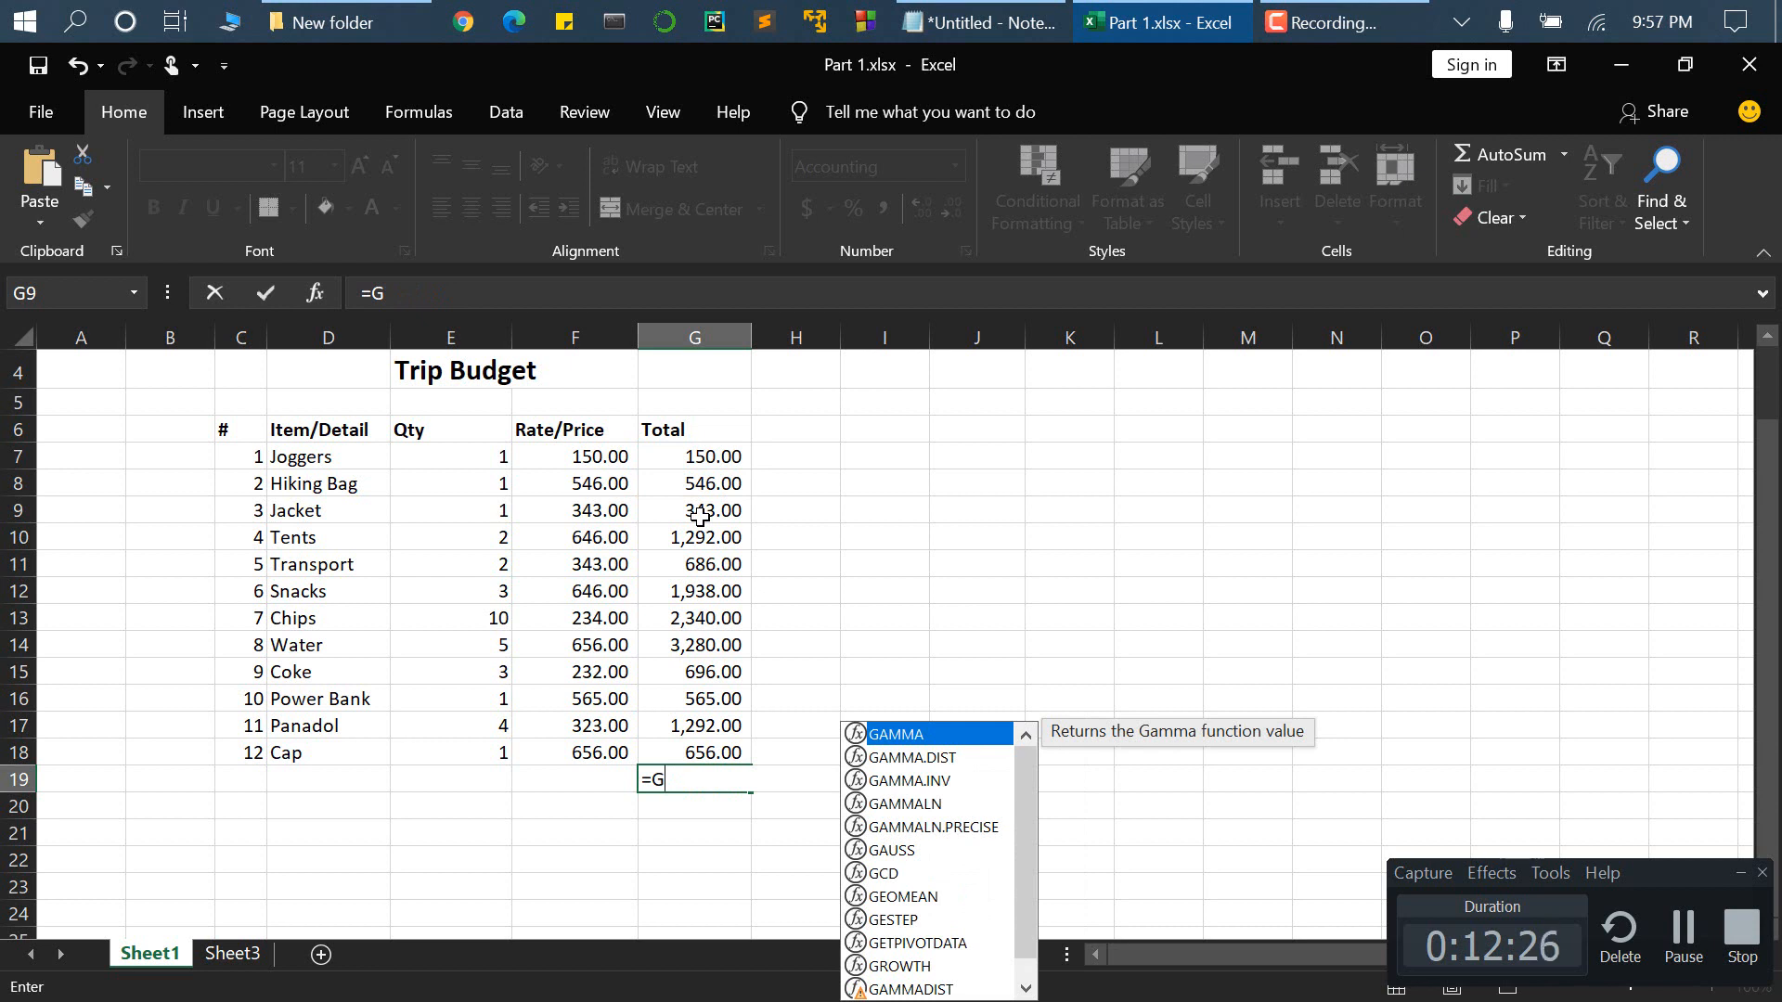
key(BackSpace)
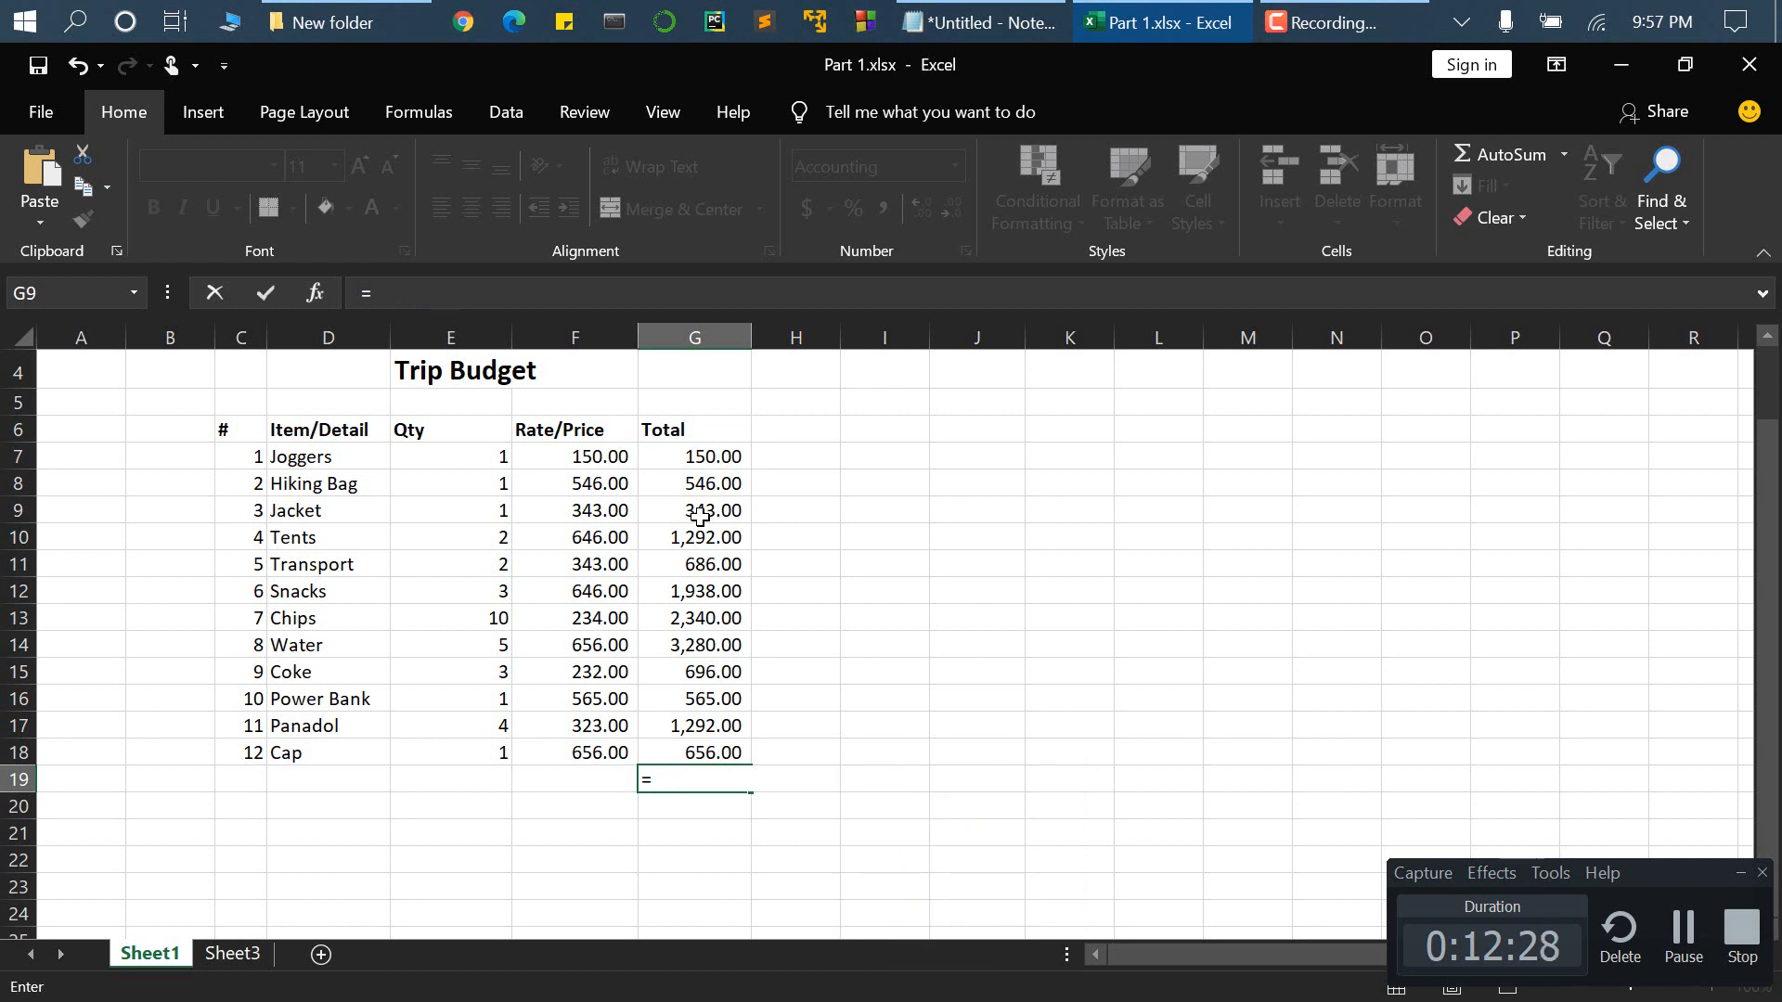
- Complete the G19 formula as =SUM(G7:G18), giving the first and last cells of the range separated by a colon
text(sum)
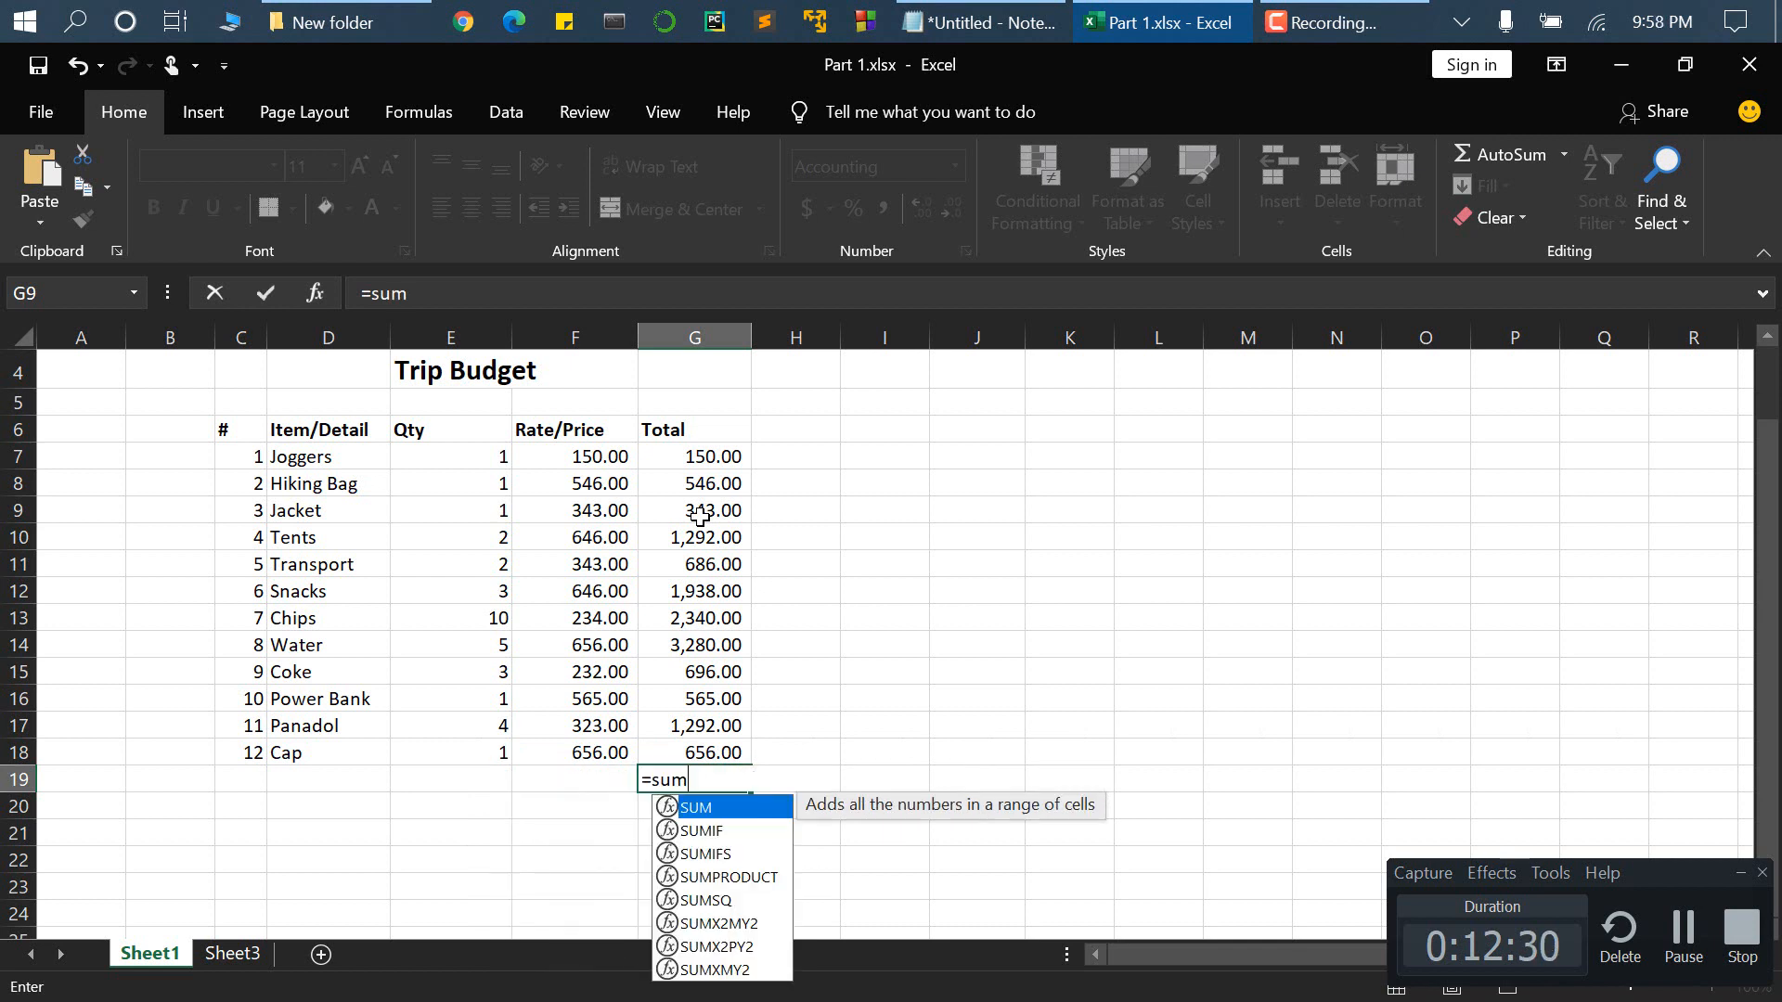
text(()
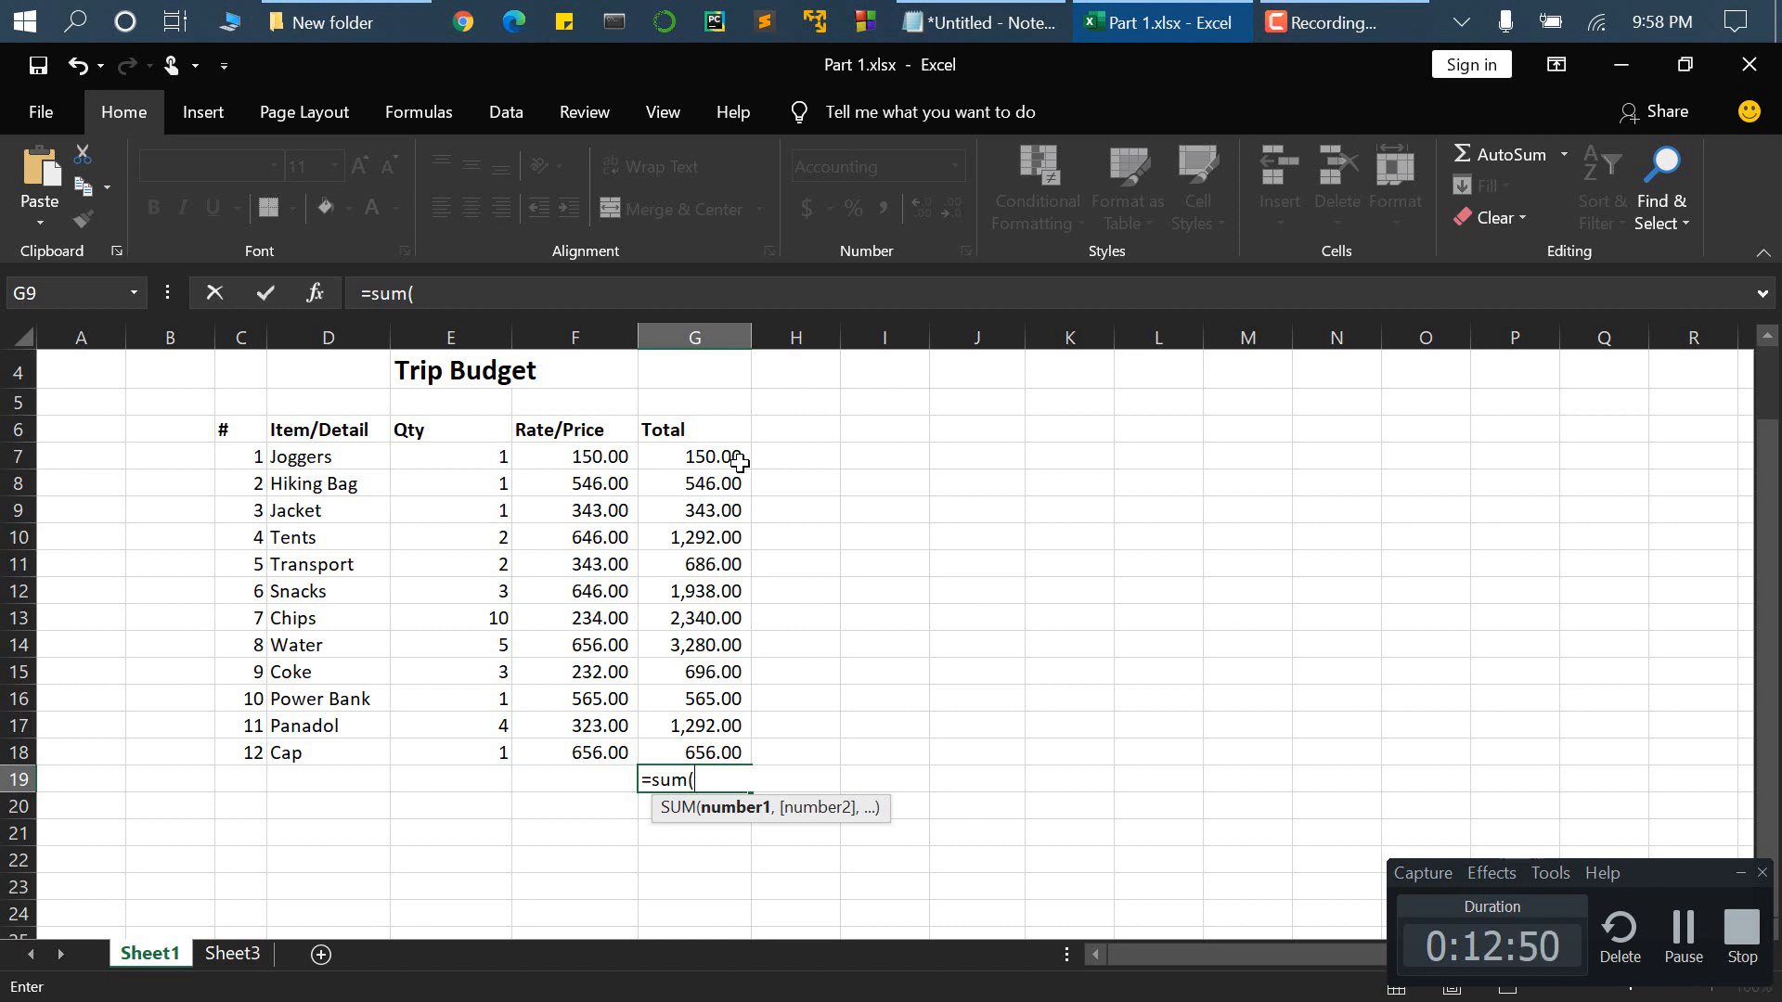
click(691, 459)
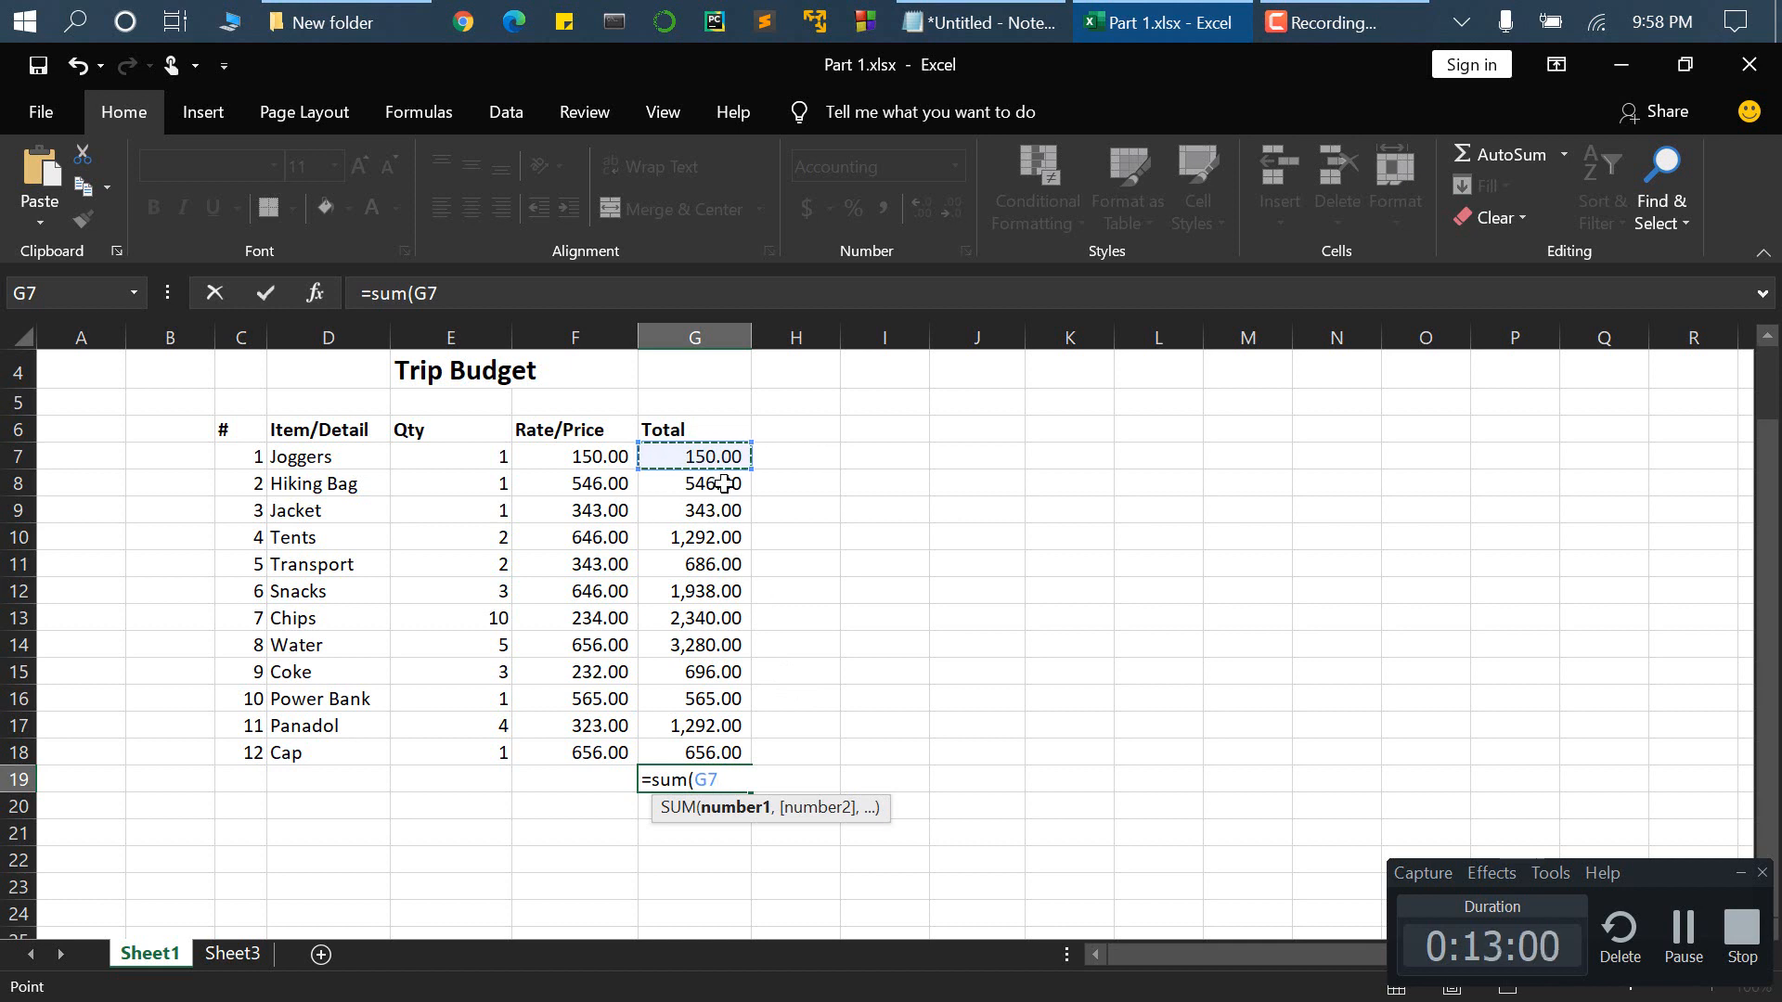
key(F8)
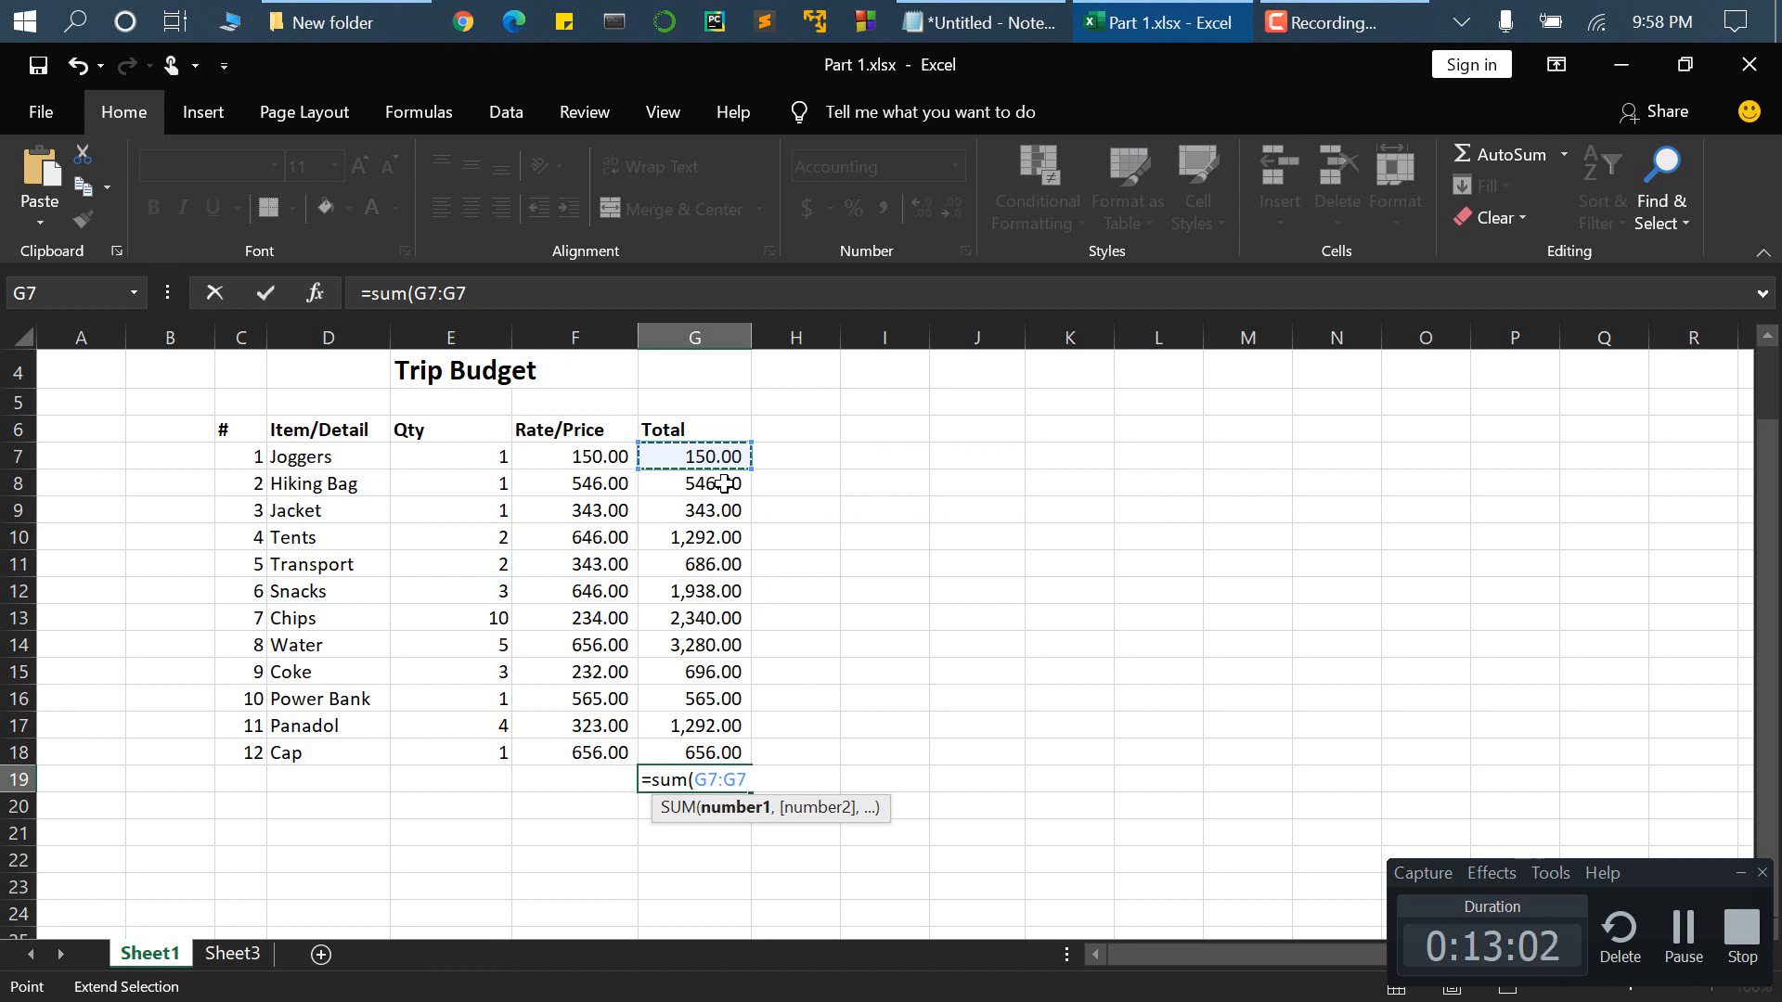
key(BackSpace)
key(BackSpace)
key(BackSpace)
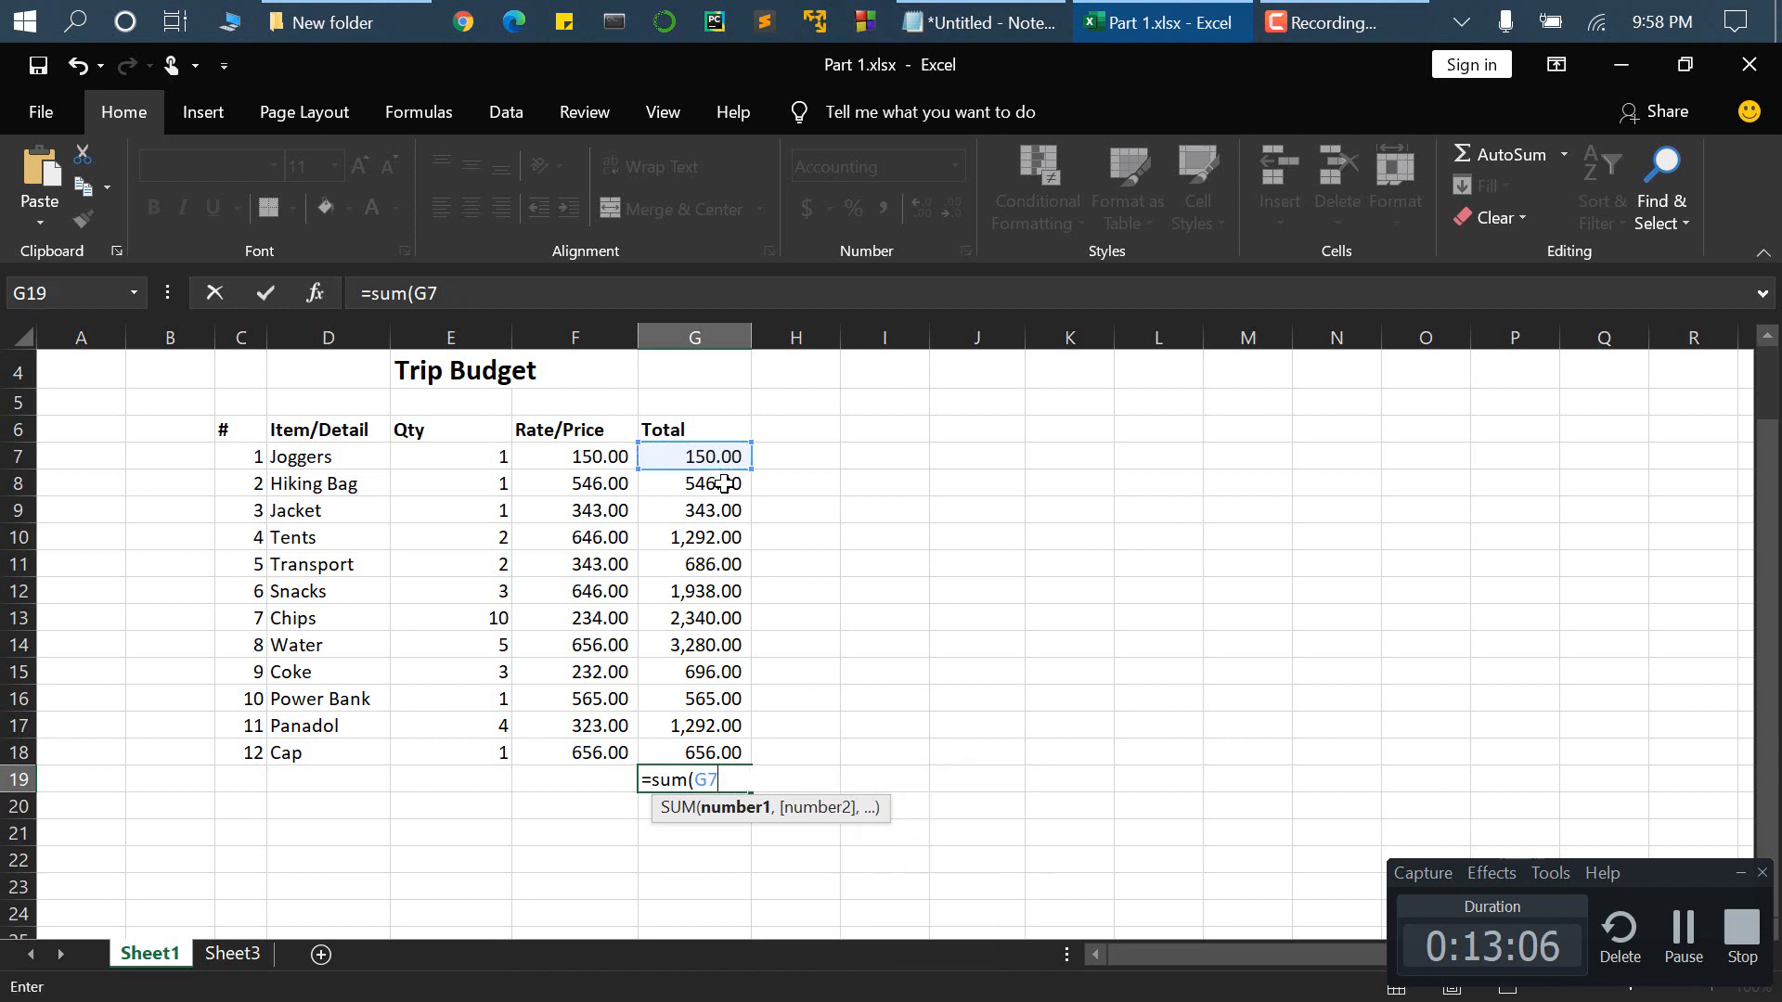
text(:)
click(710, 748)
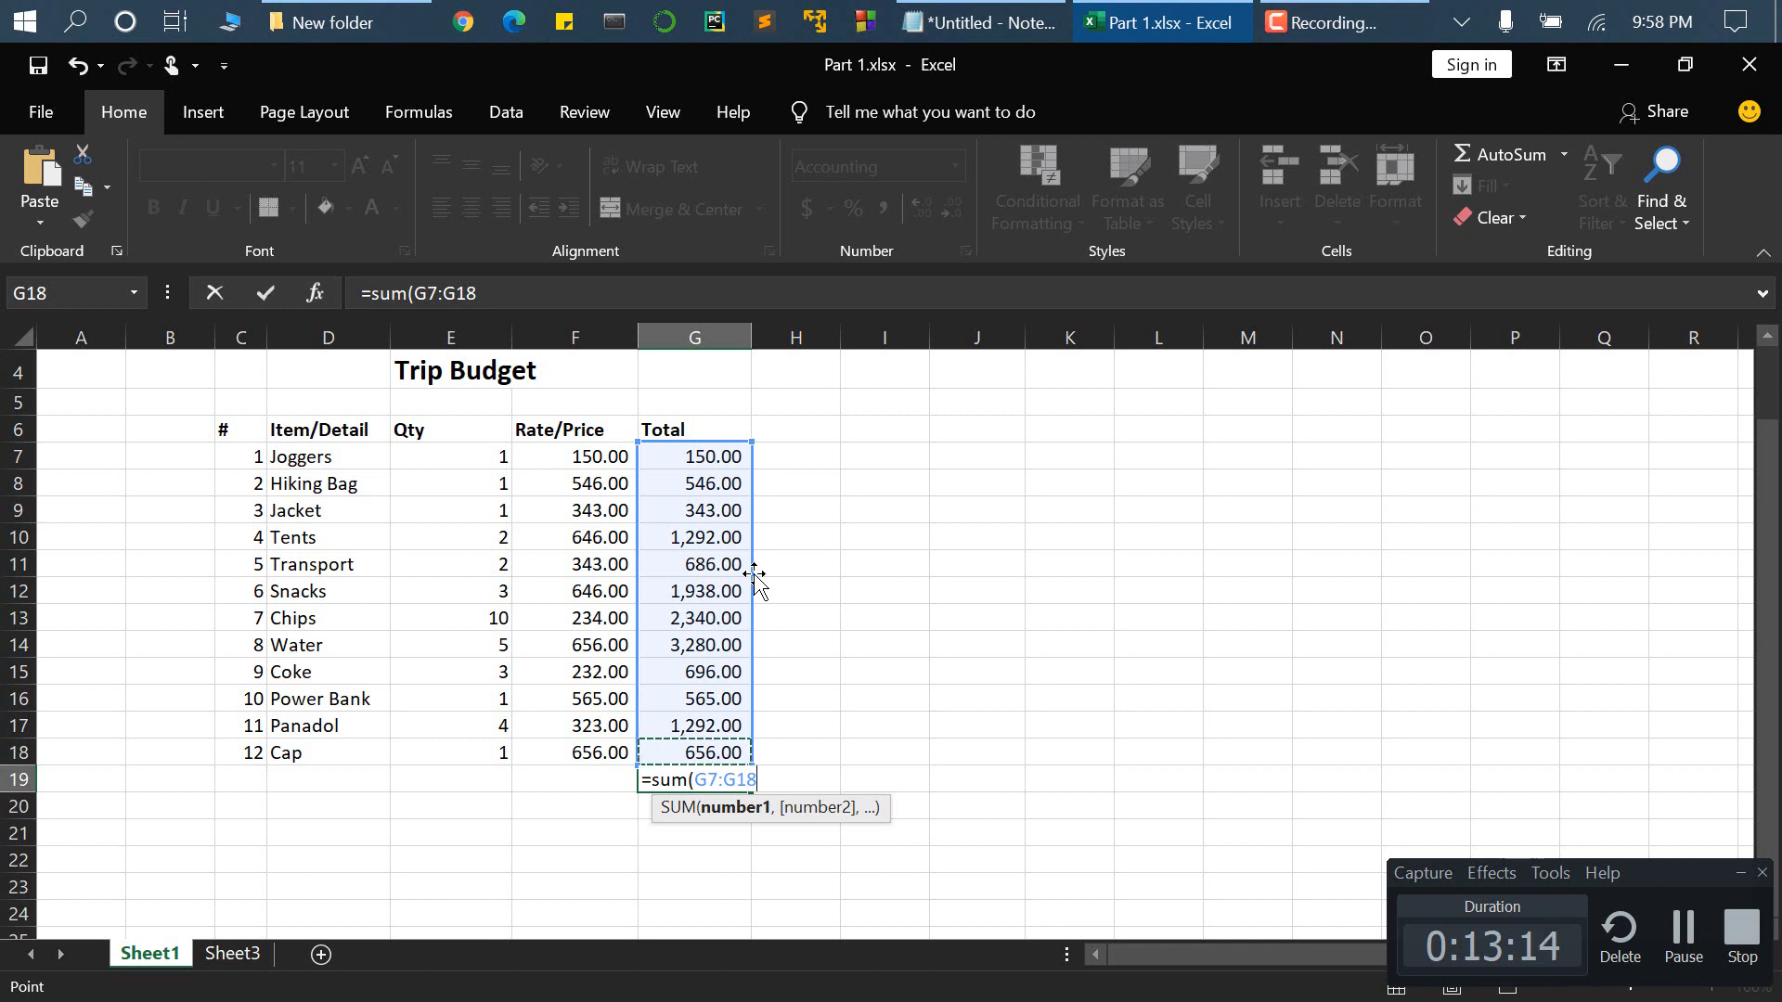
text())
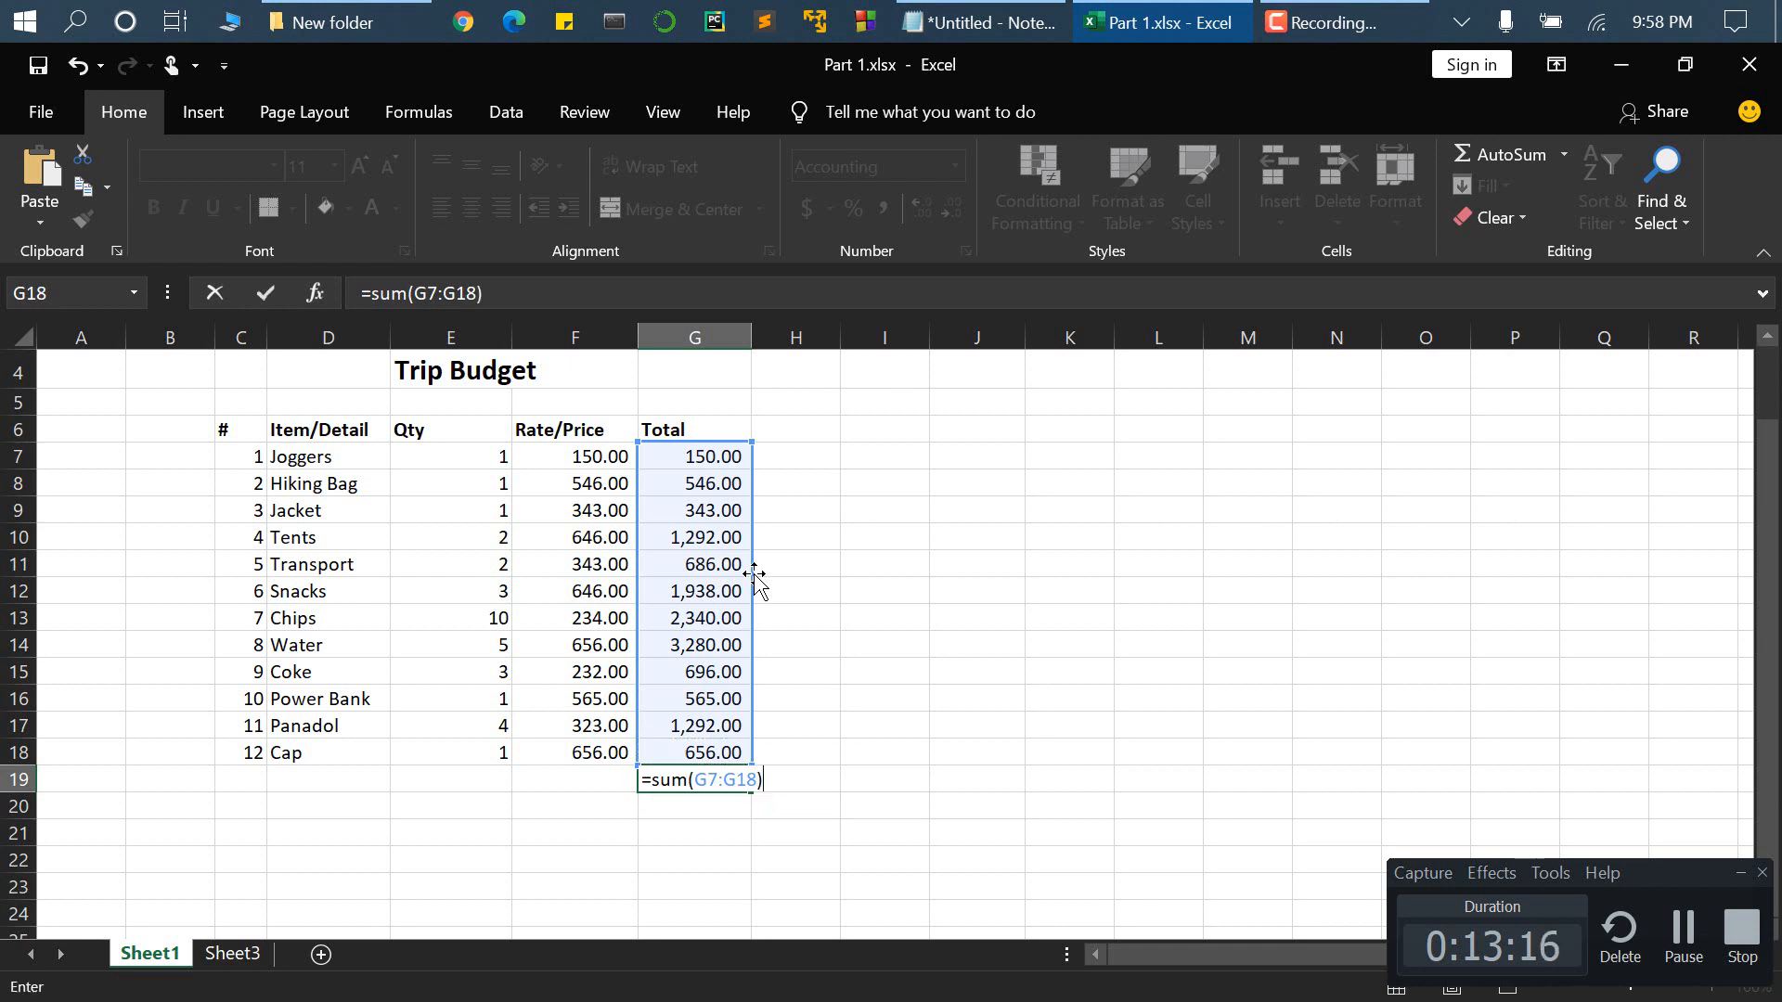
key(Return)
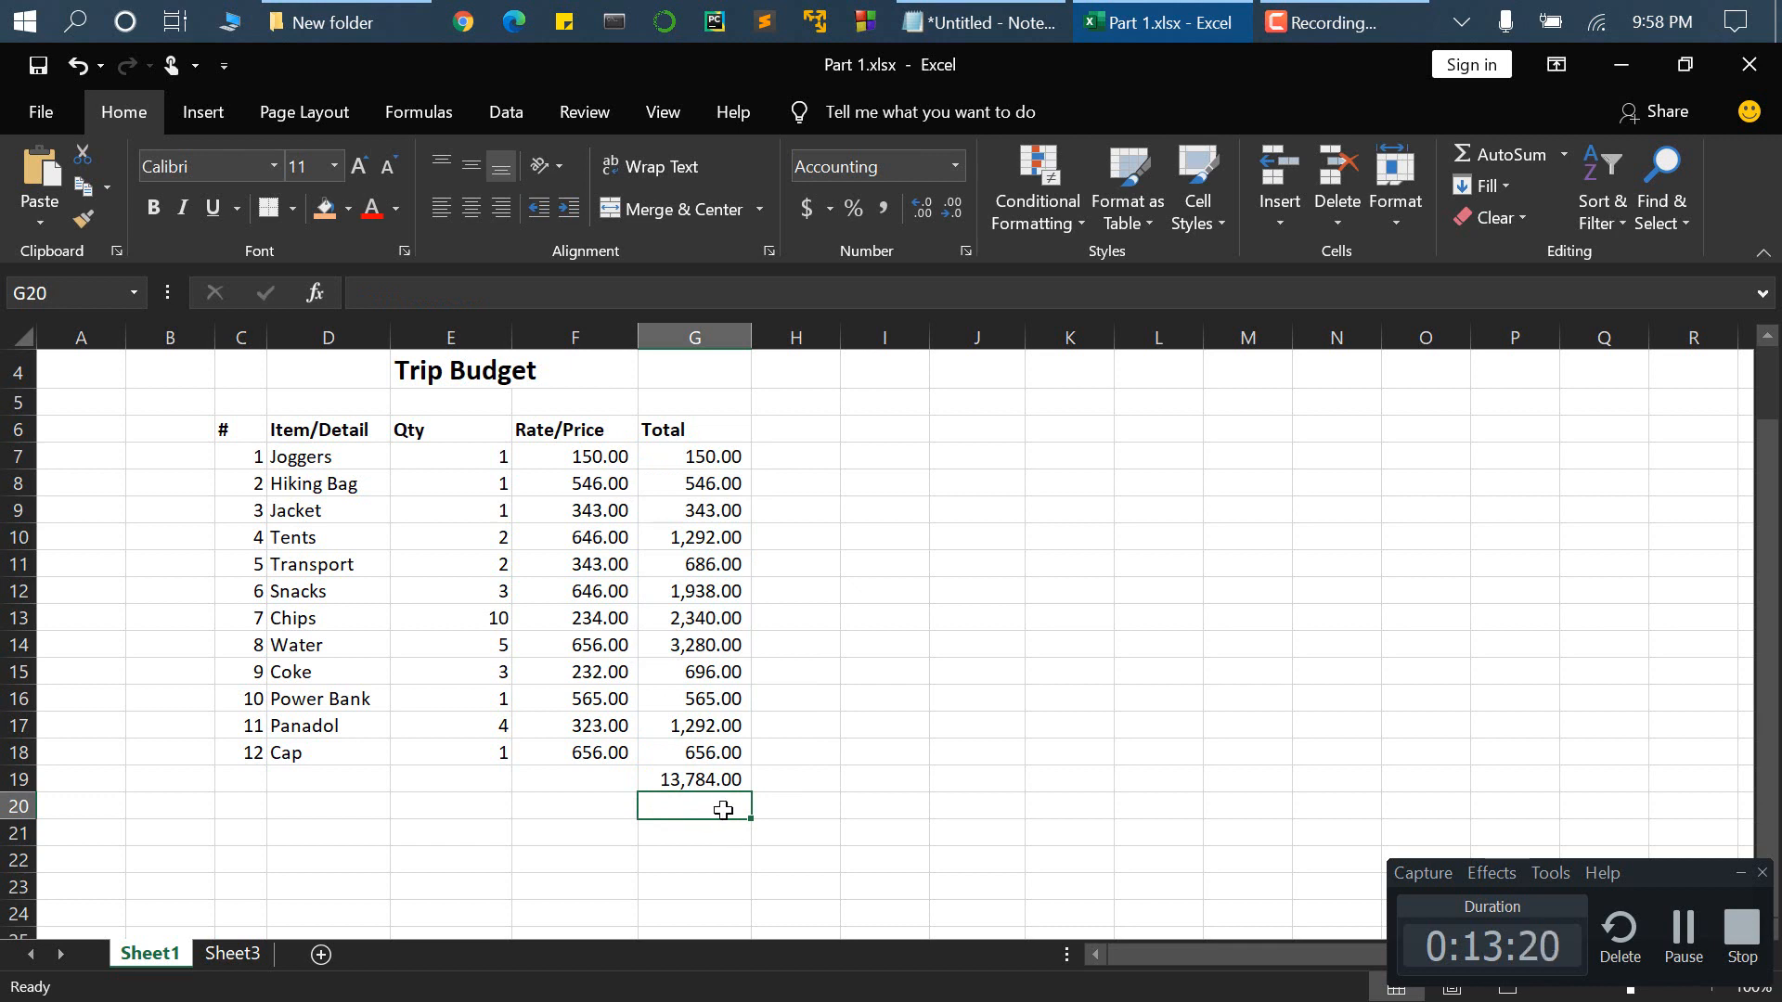
- Clear G19 and re-enter the grand total as =SUM(G7:G18), selecting the whole range of item totals at once
click(712, 781)
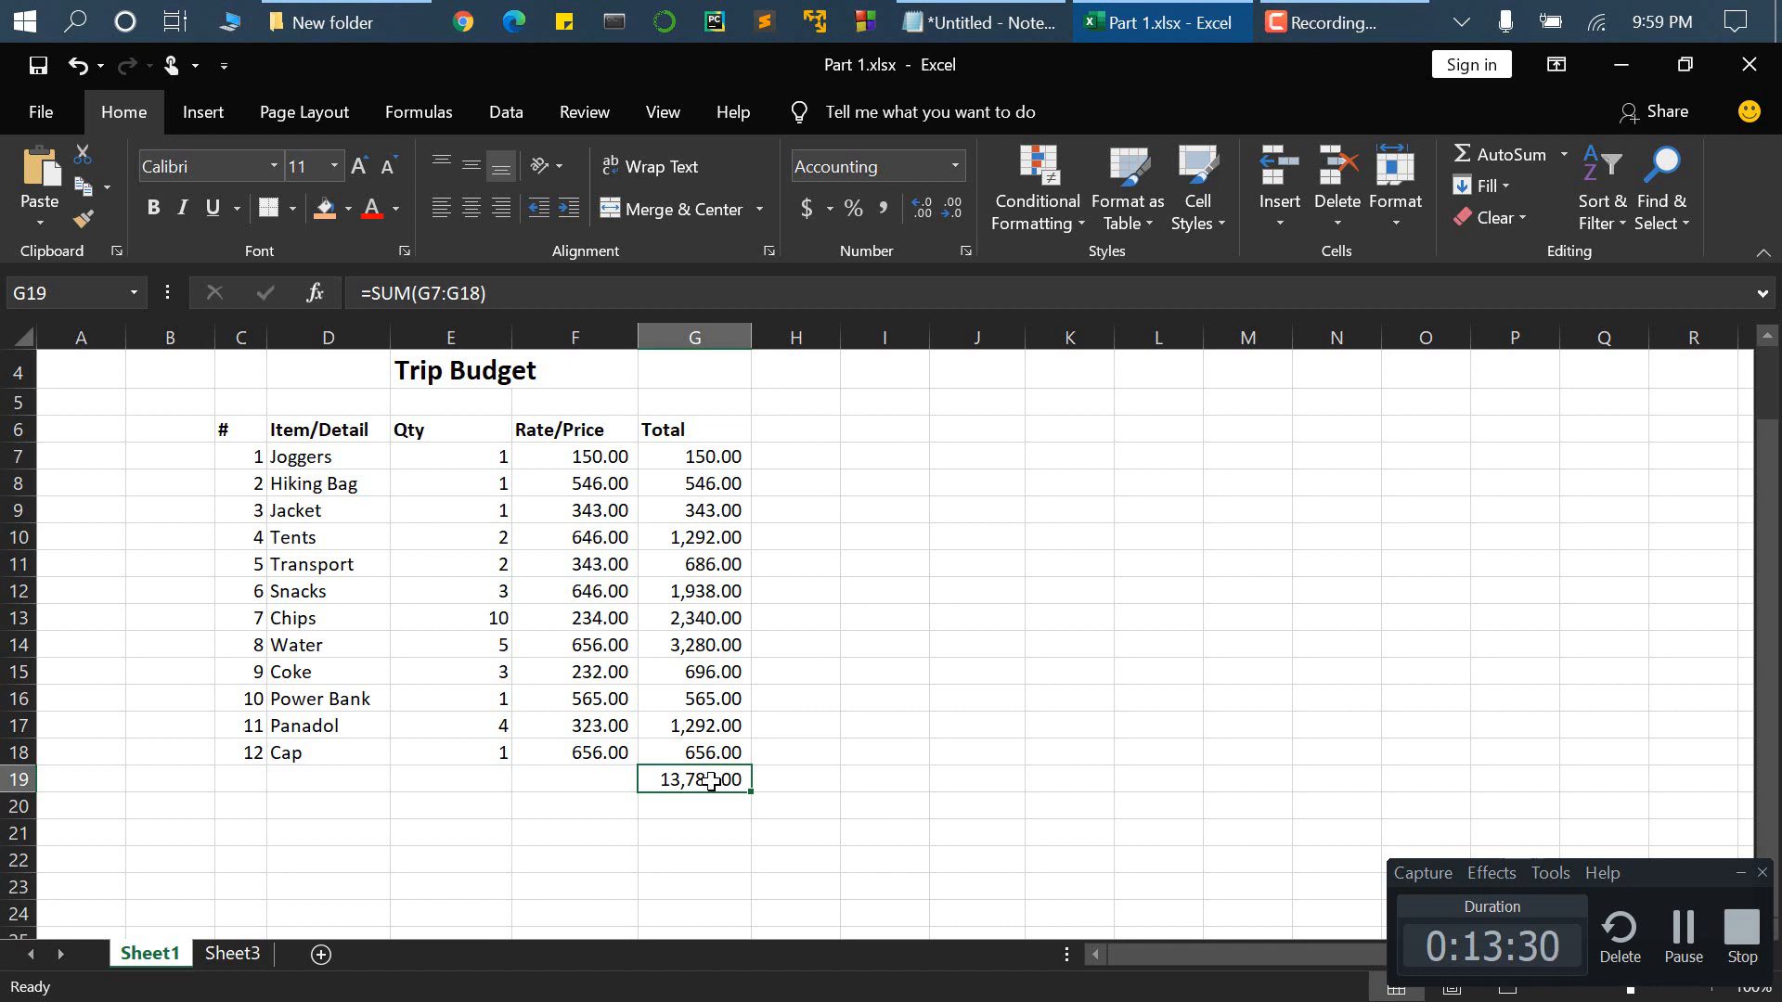
key(Delete)
text(=)
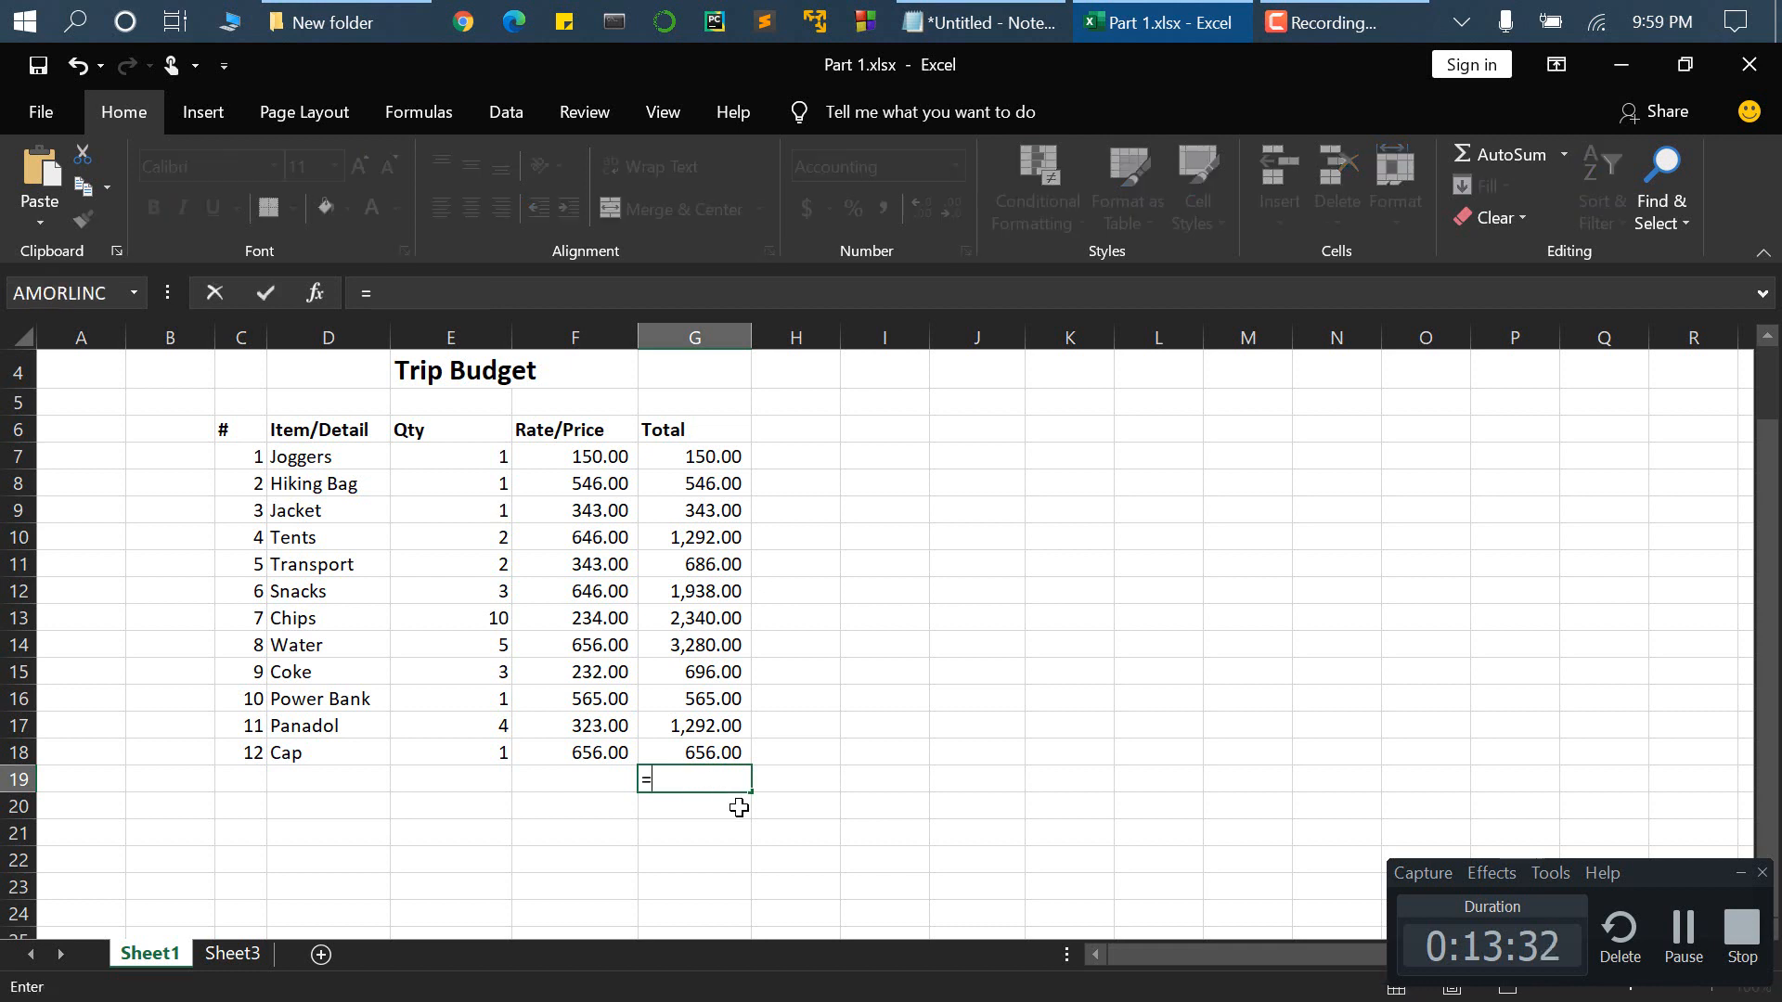
text(sum()
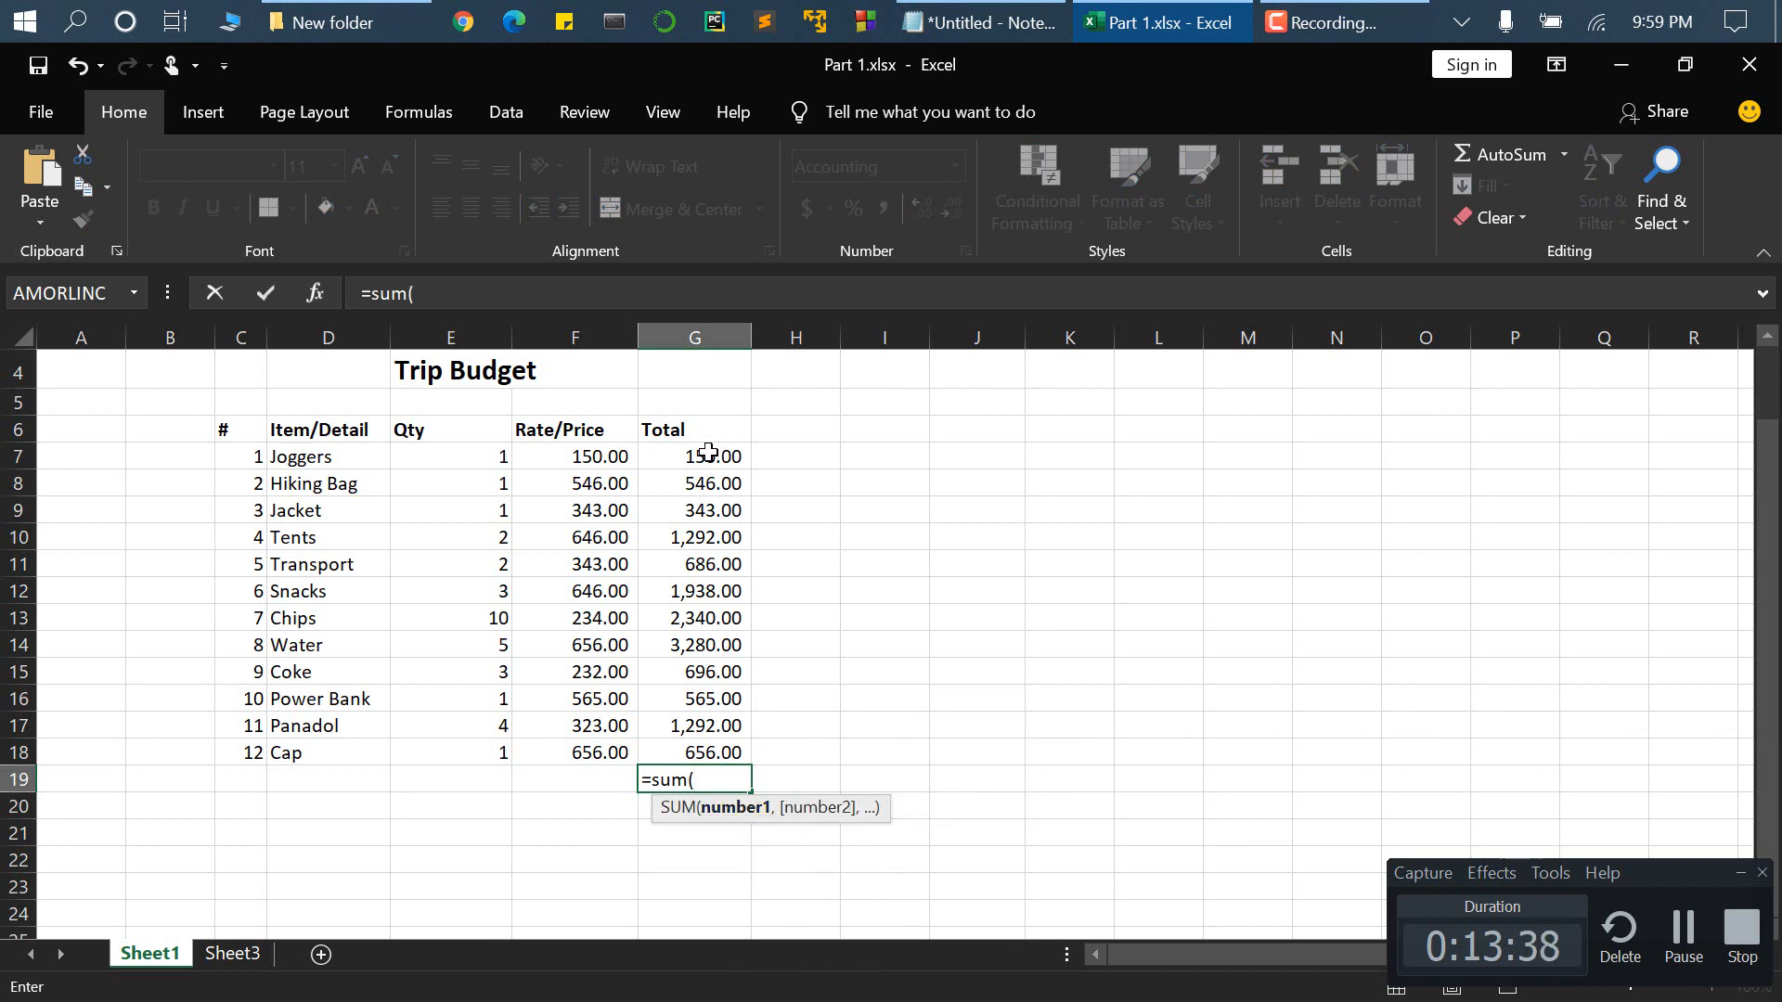
drag(709, 454, 712, 740)
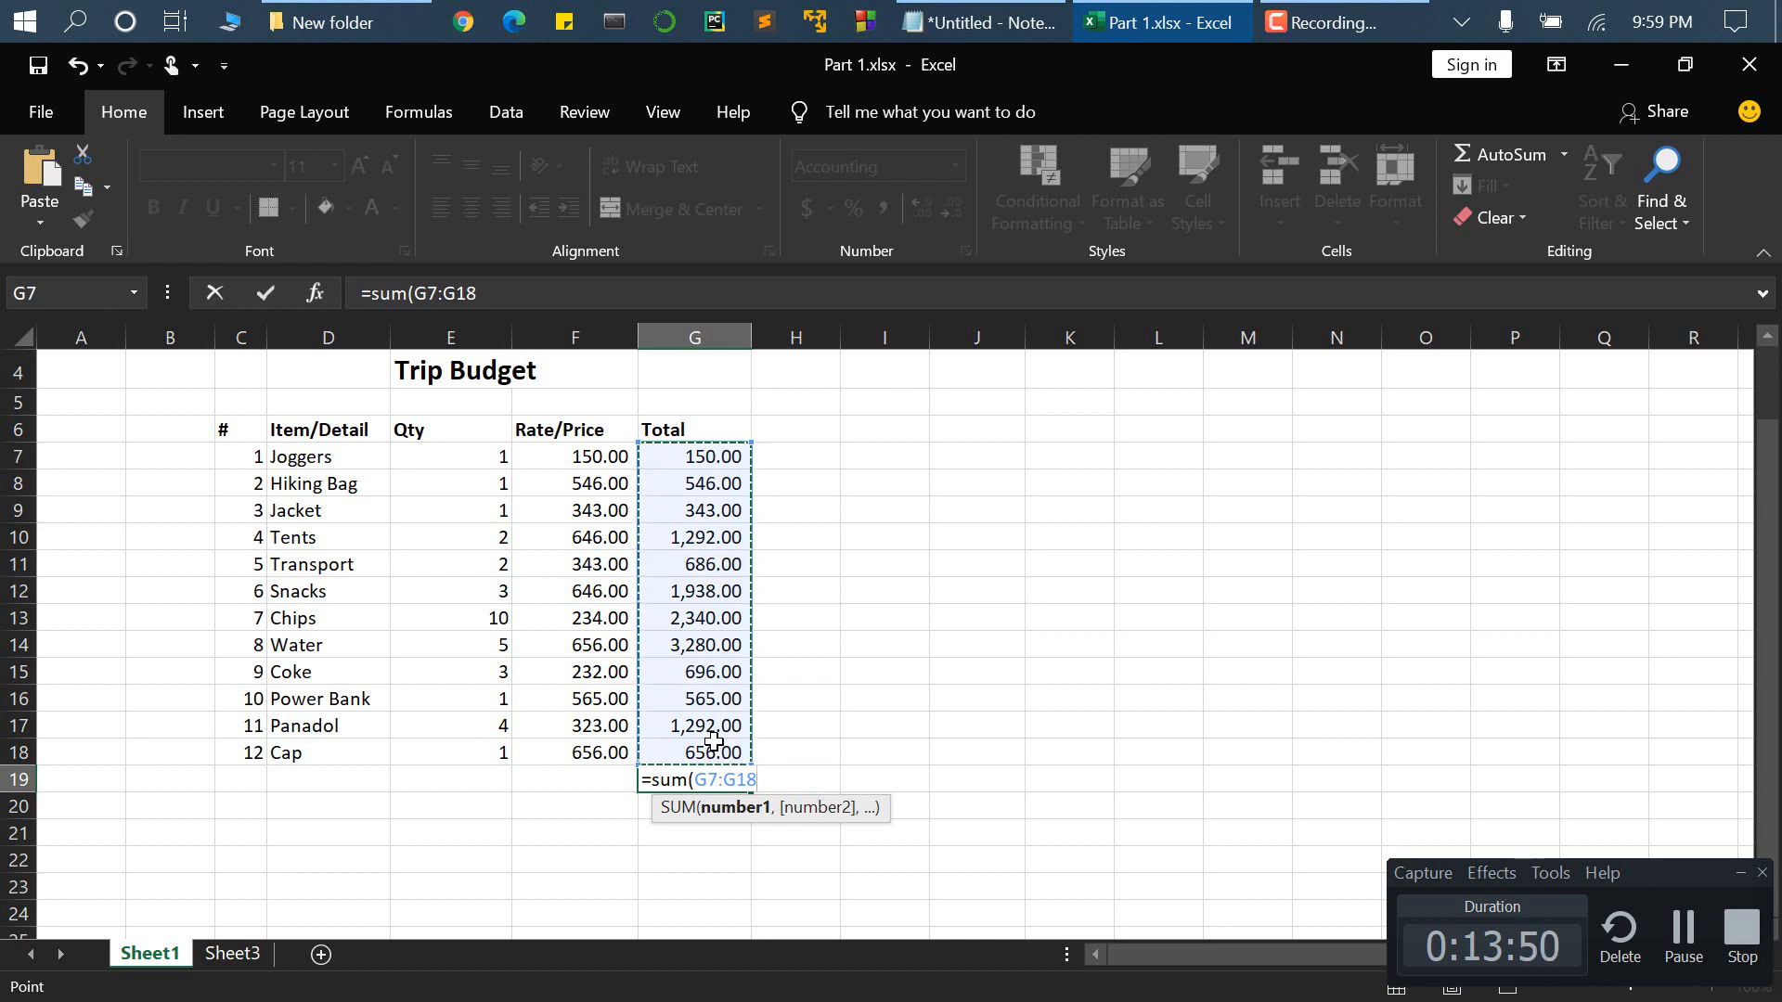
text())
key(Return)
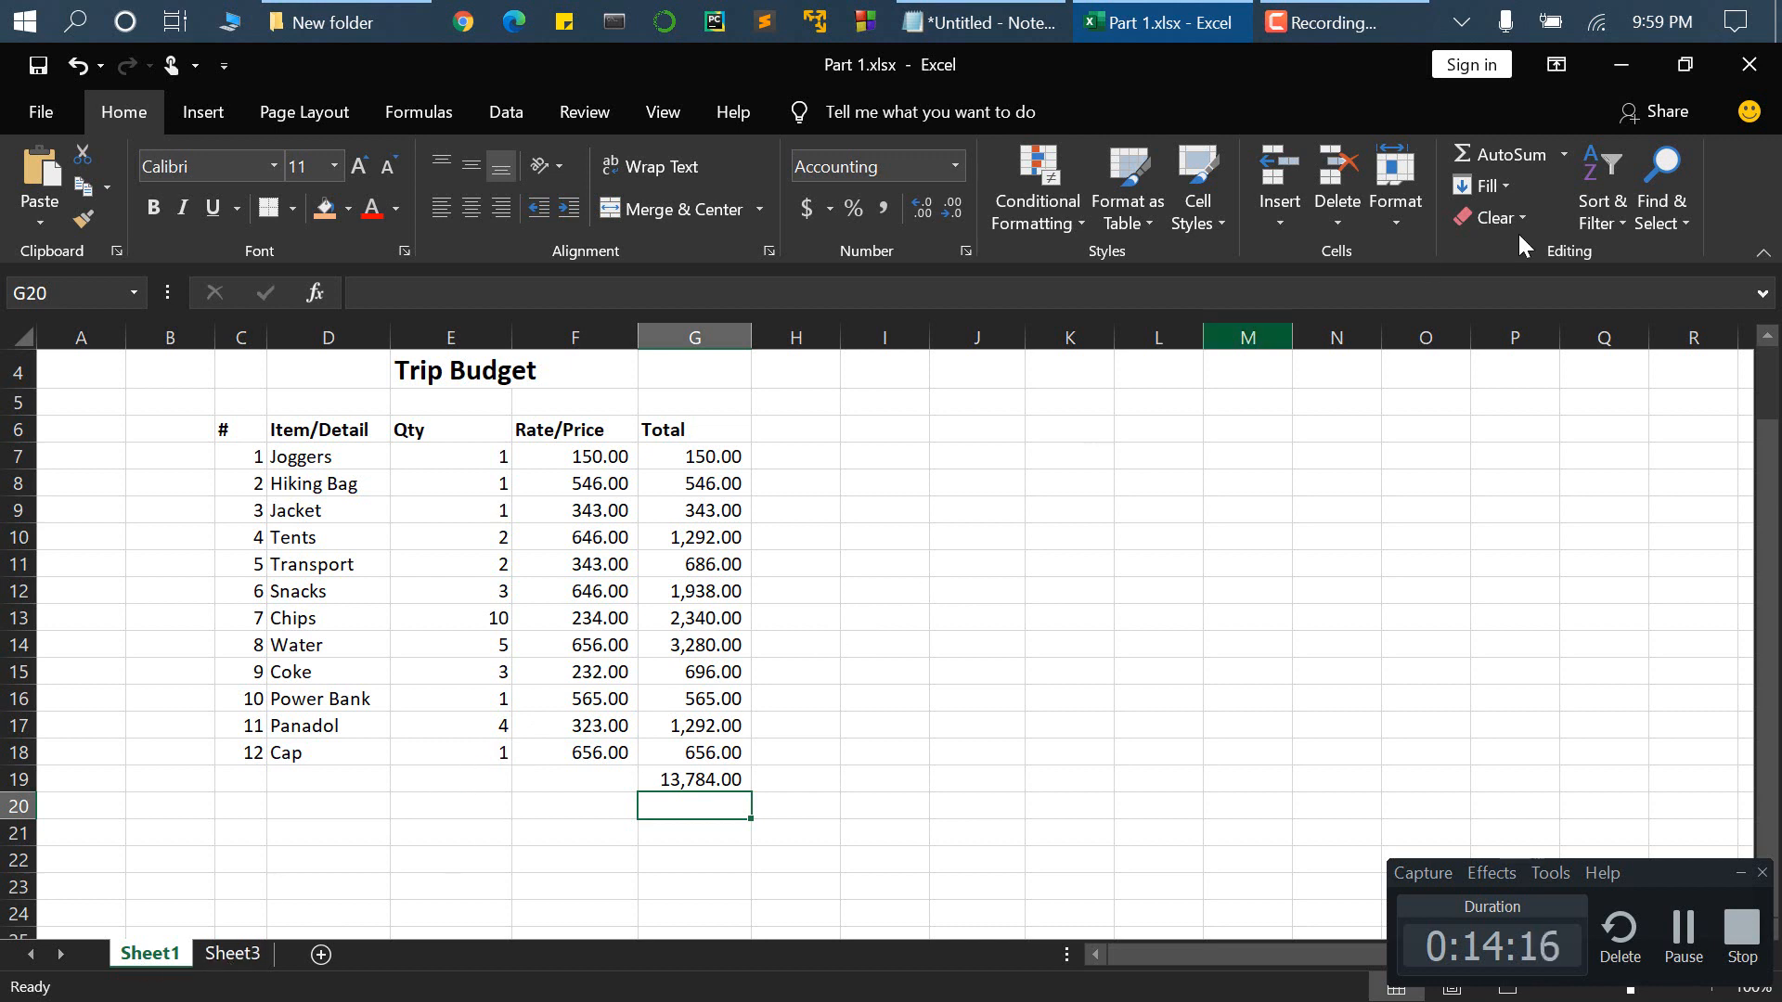
- Switch to the New folder window in File Explorer and open the workbook Part 2.xlsx
click(1612, 59)
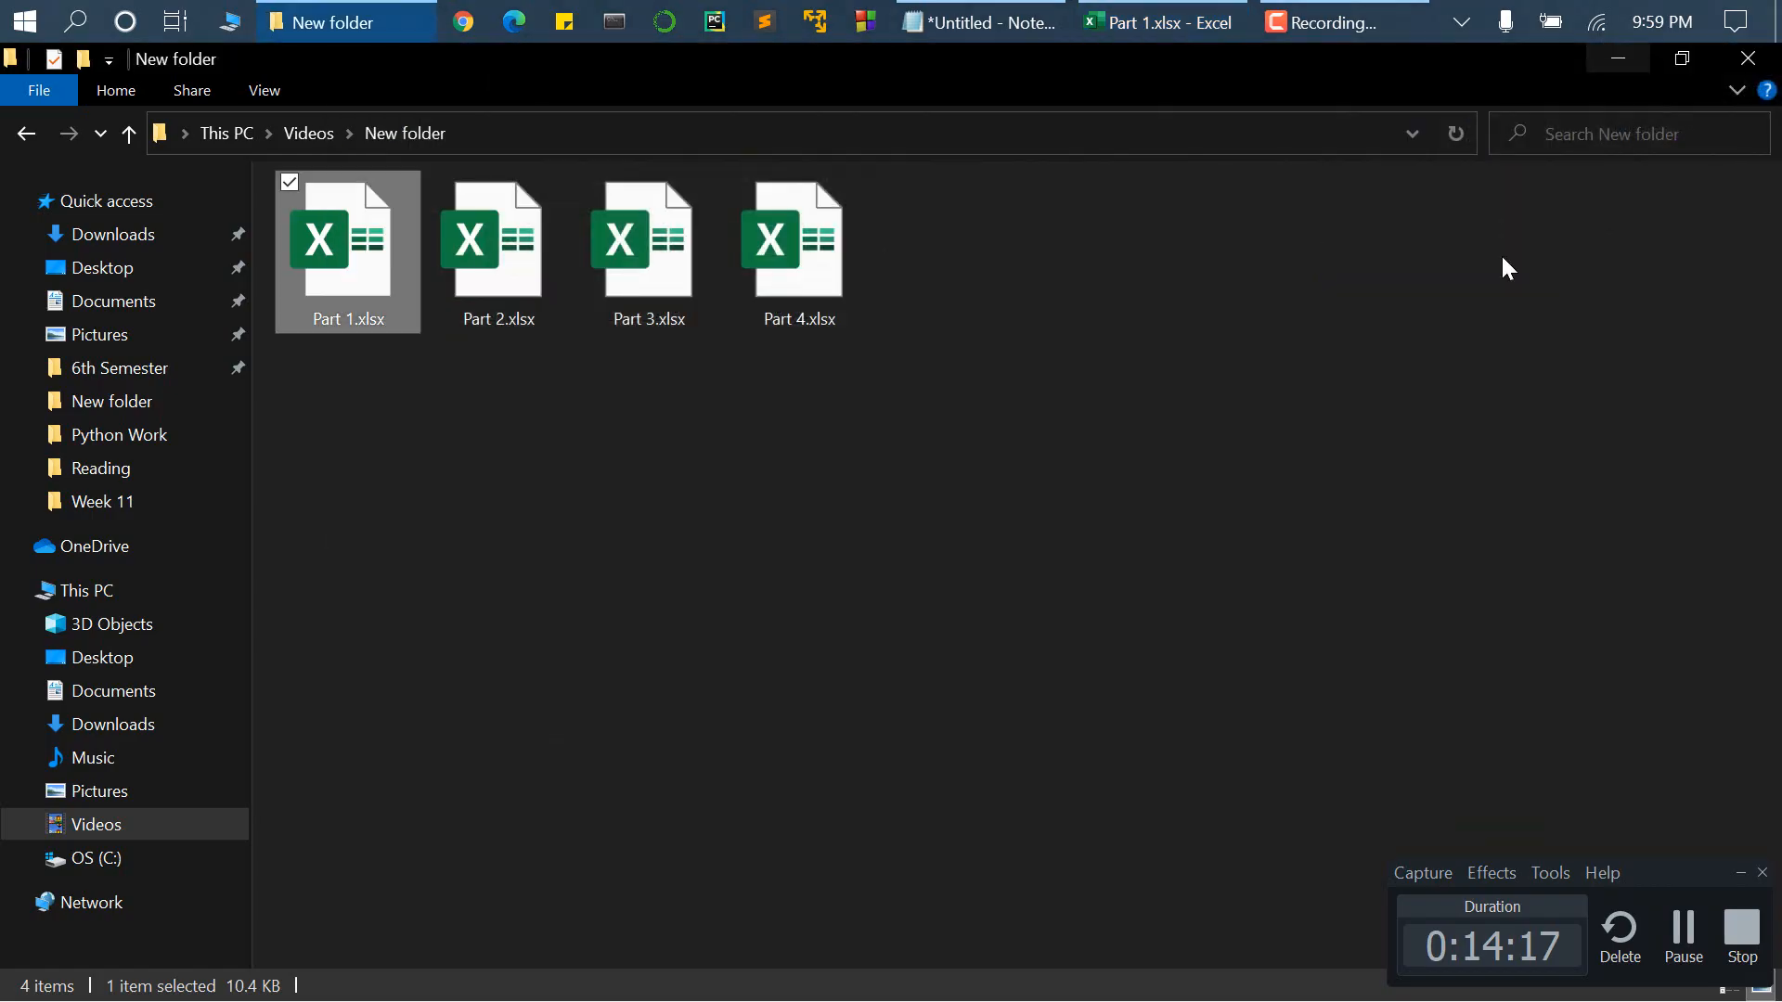
click(520, 283)
double_click(519, 283)
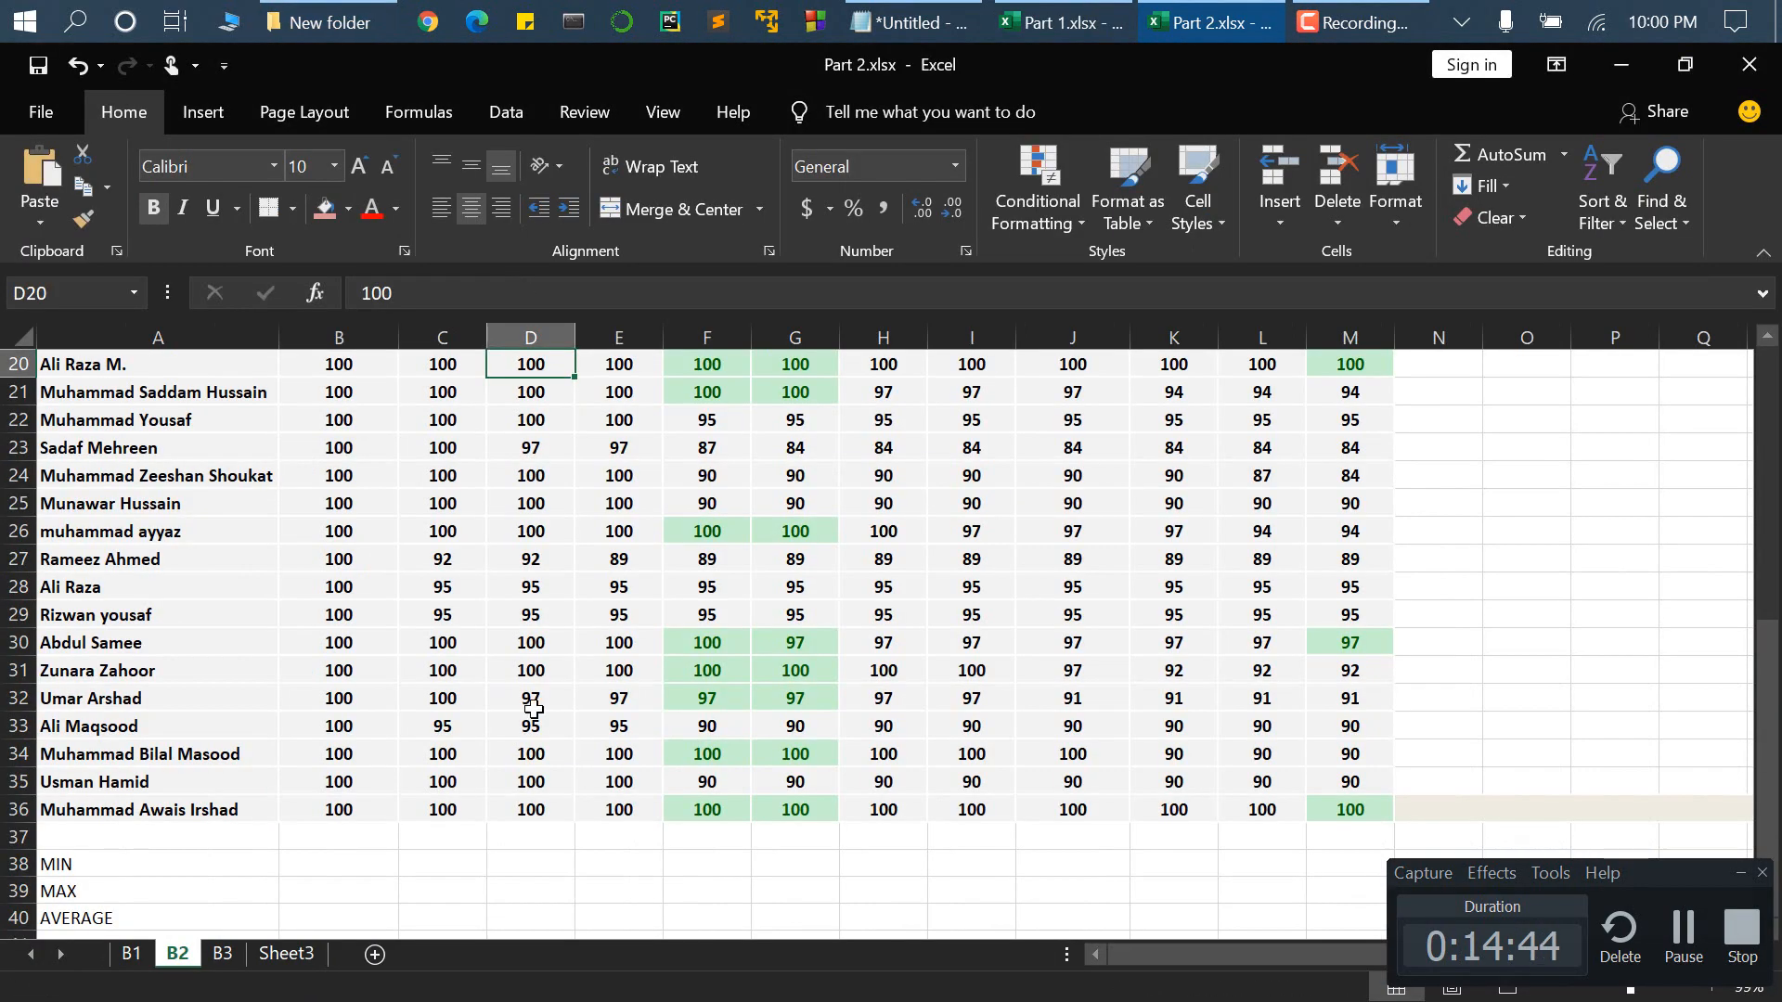
scroll(531, 715, up, 3)
scroll(534, 708, down, 3)
scroll(534, 708, up, 4)
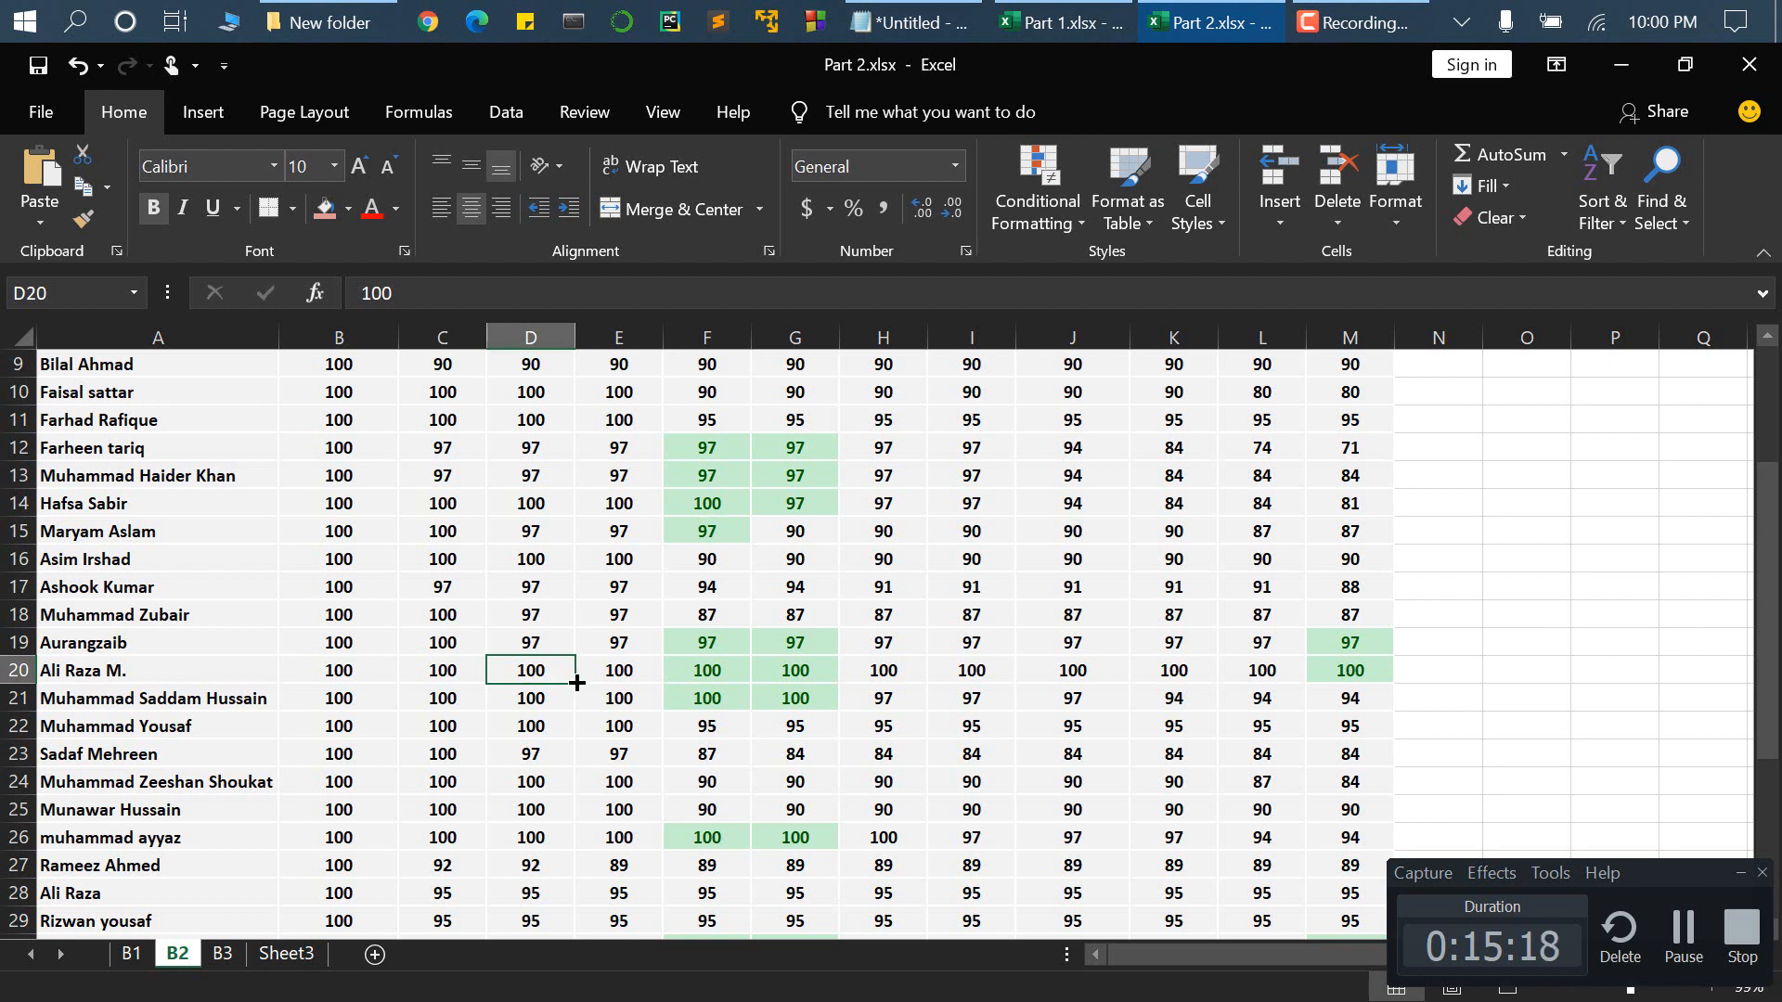
- Enter =min(D7:D36) in cell D40 to get the lowest March grade
scroll(577, 683, down, 3)
scroll(577, 683, down, 4)
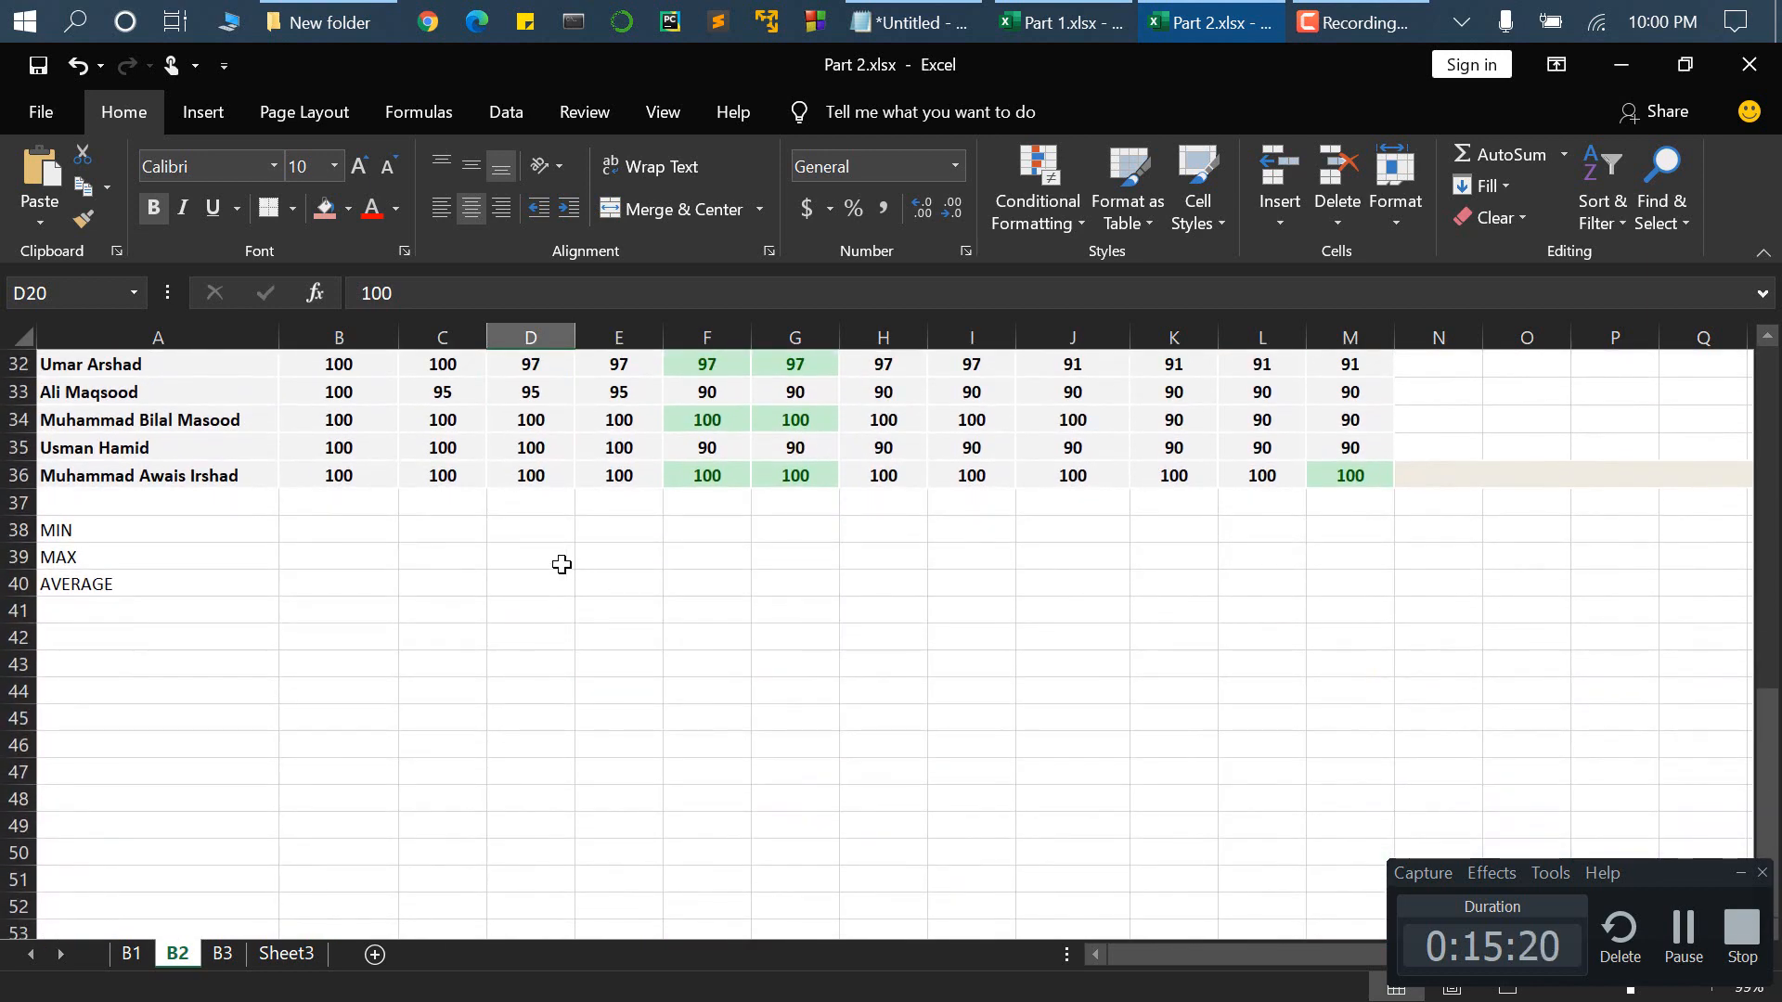
click(533, 587)
text(=)
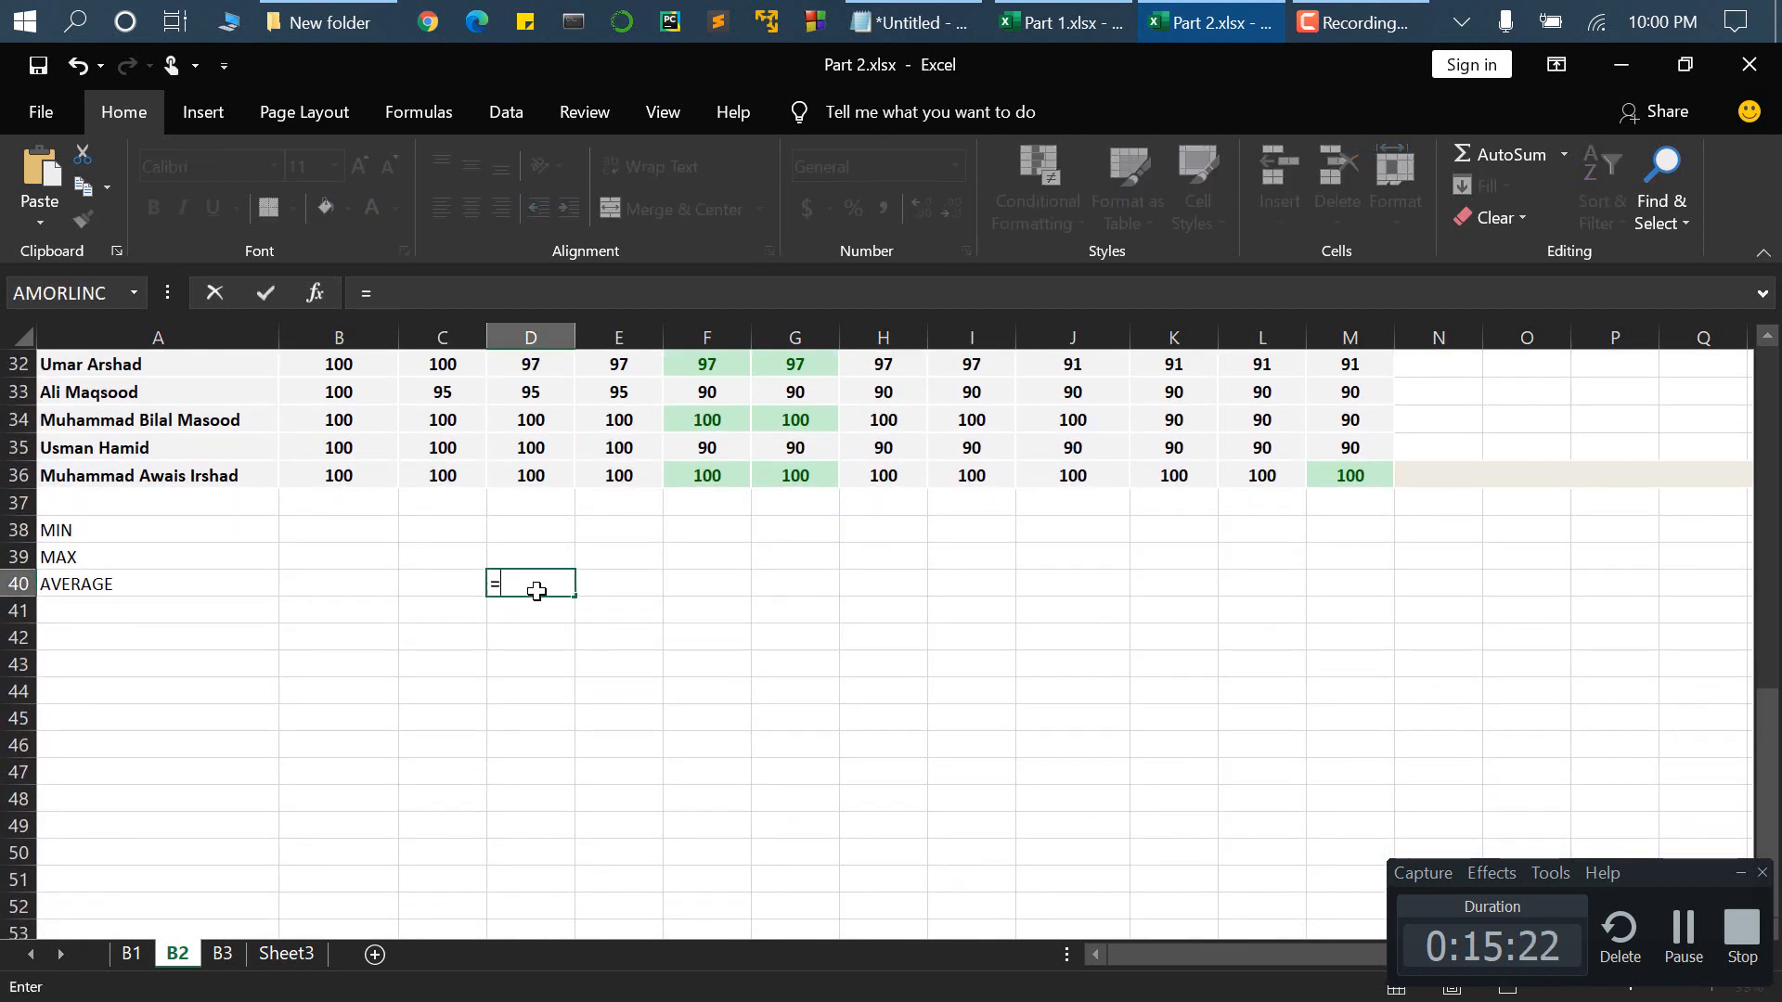
text(min)
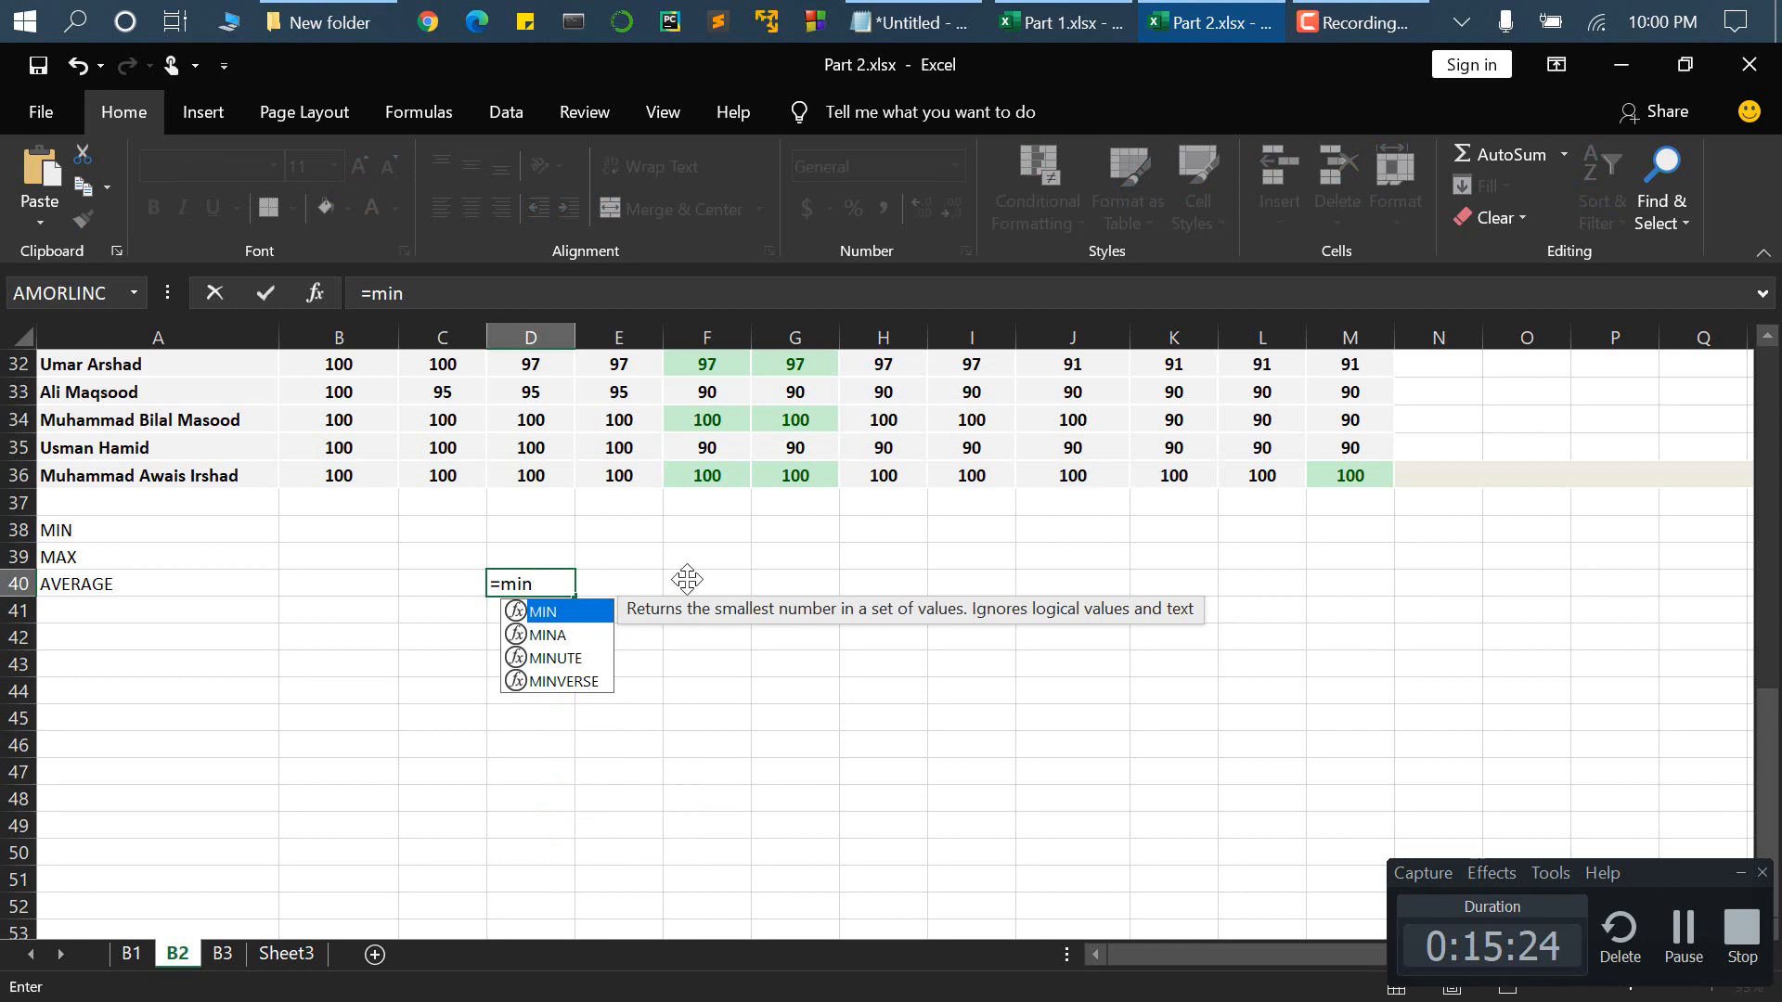
text(()
scroll(686, 580, up, 5)
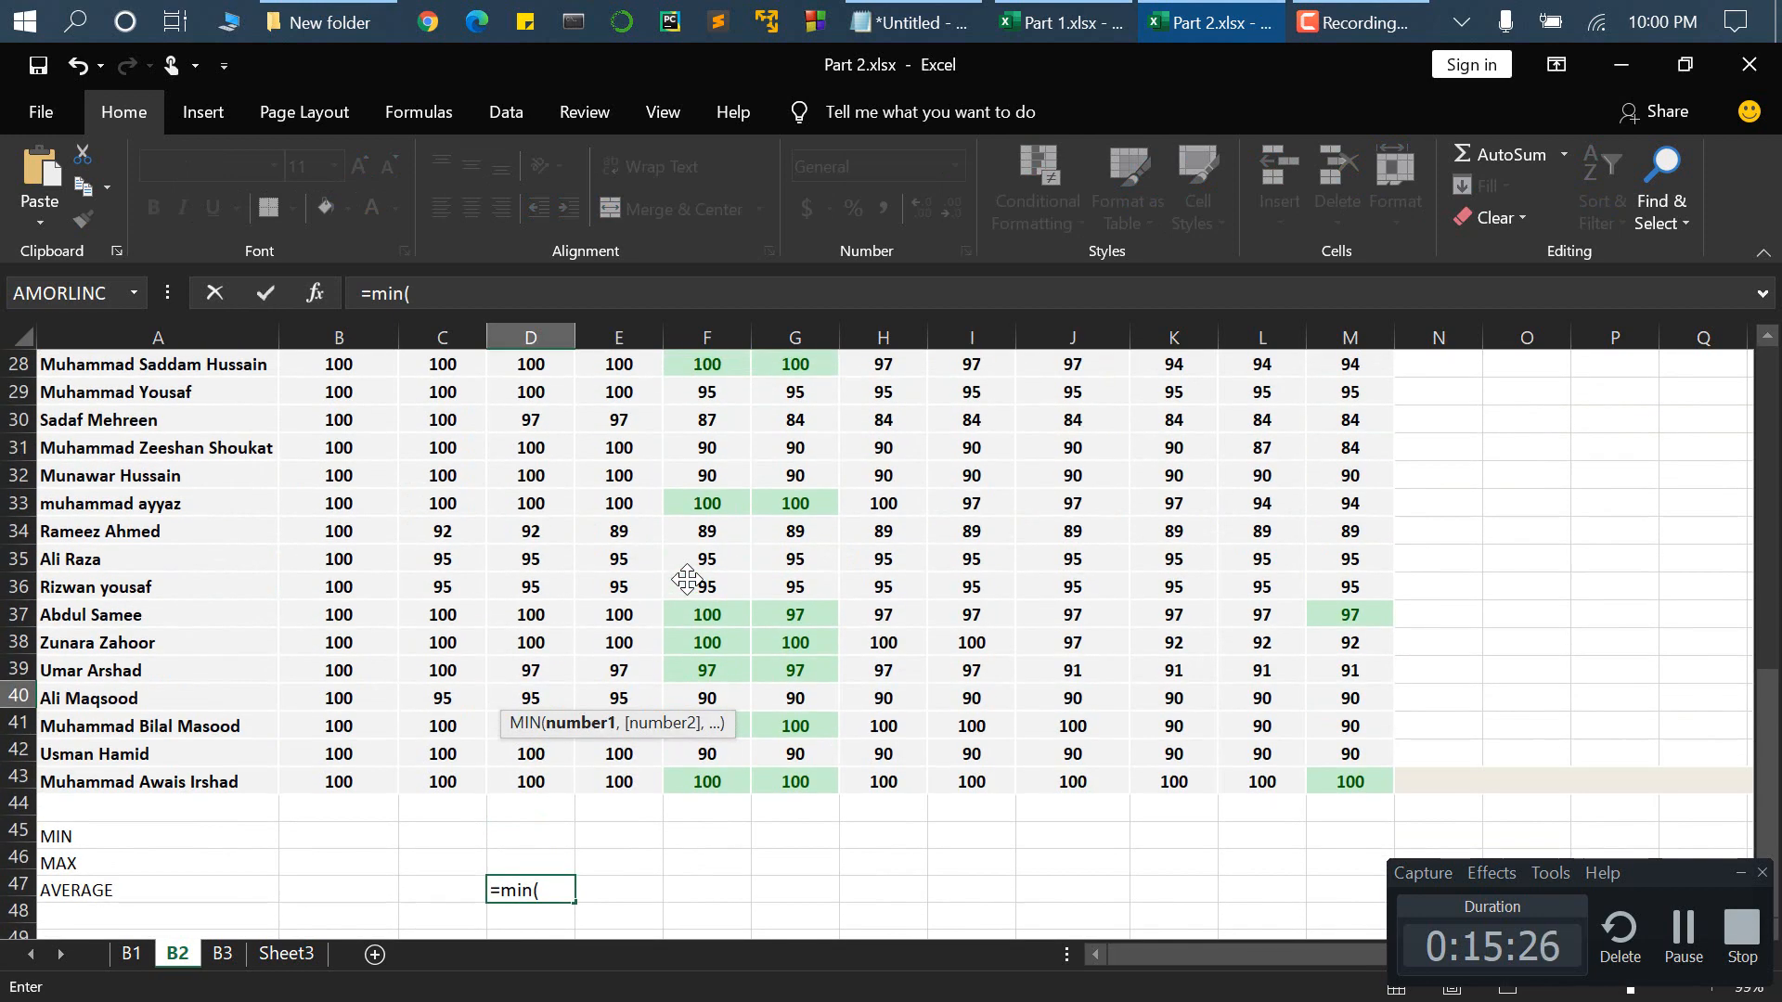
scroll(584, 575, up, 4)
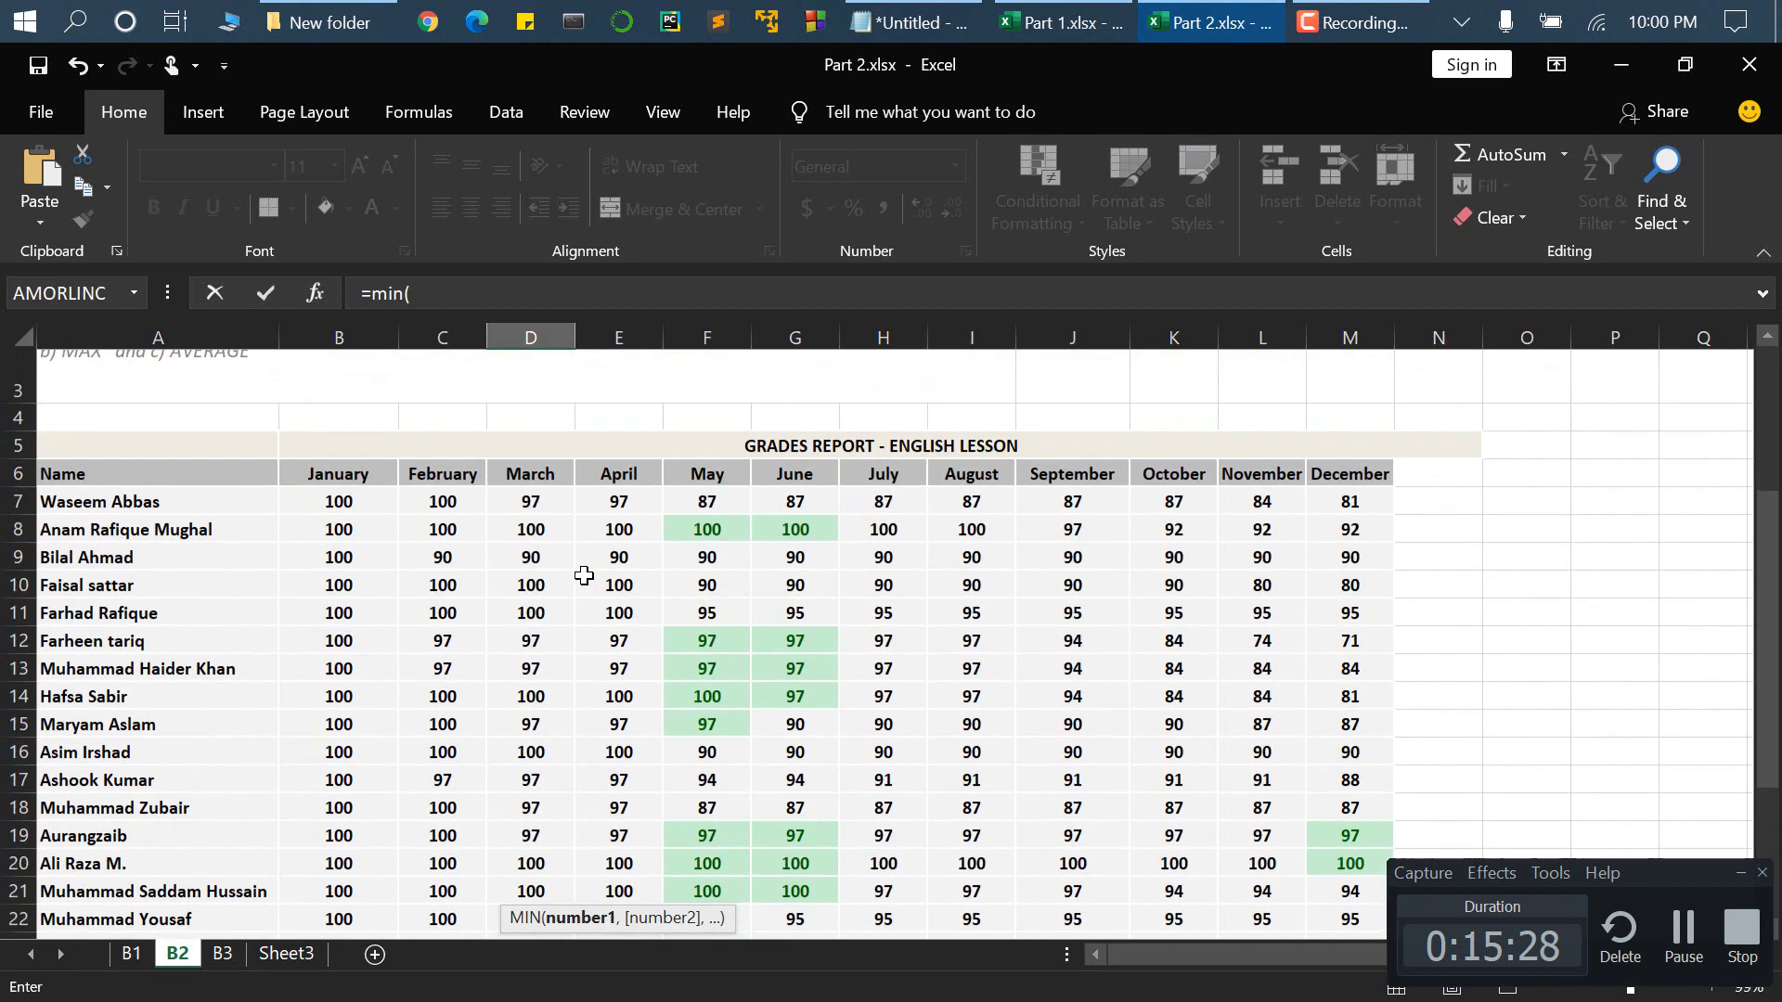
drag(534, 443, 529, 842)
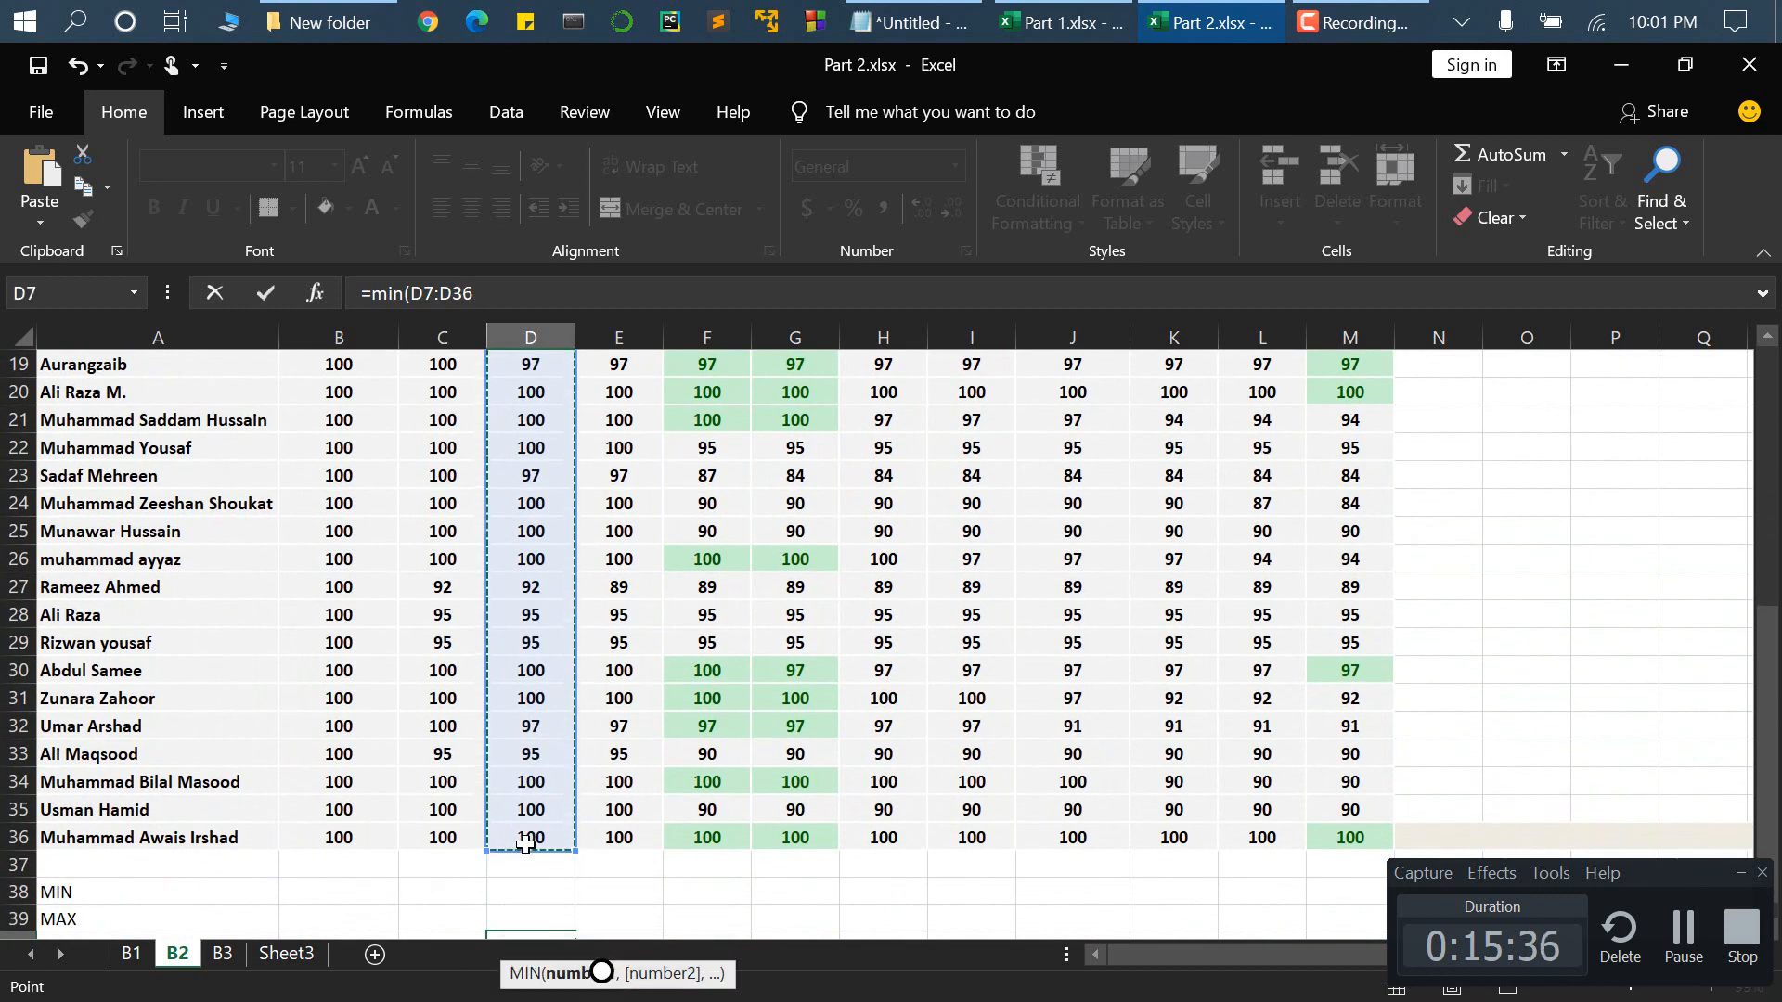
scroll(650, 870, down, 2)
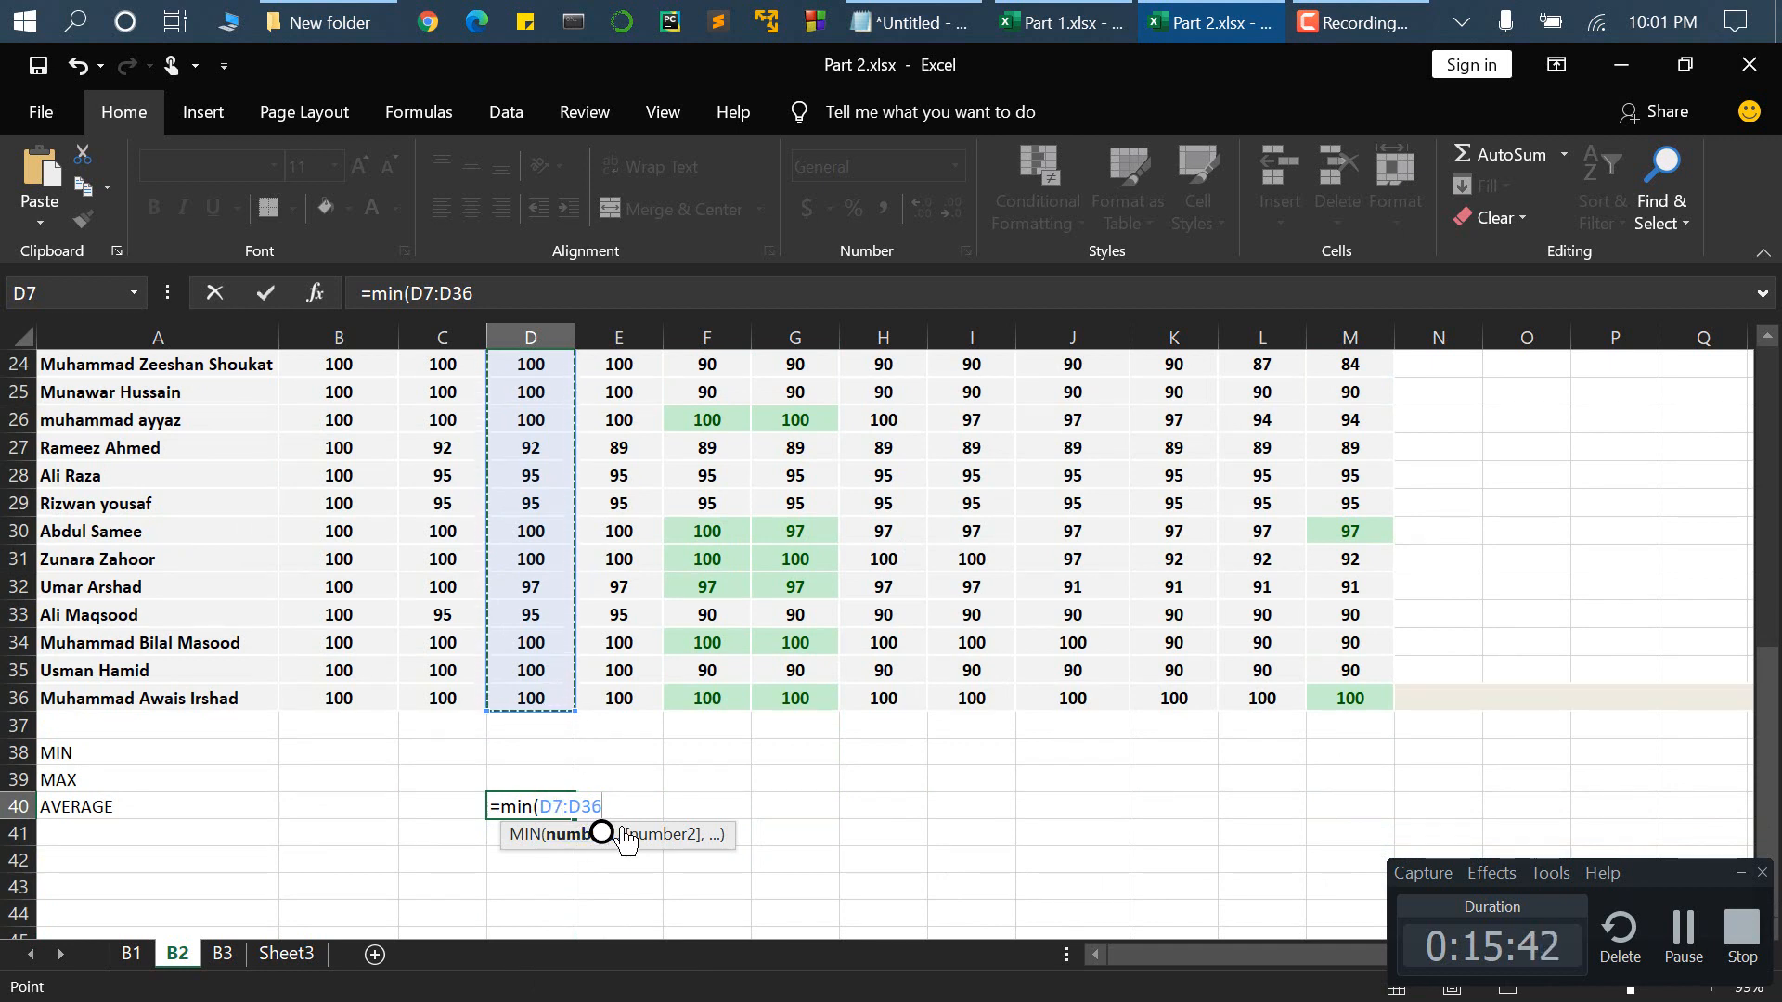
text())
key(Return)
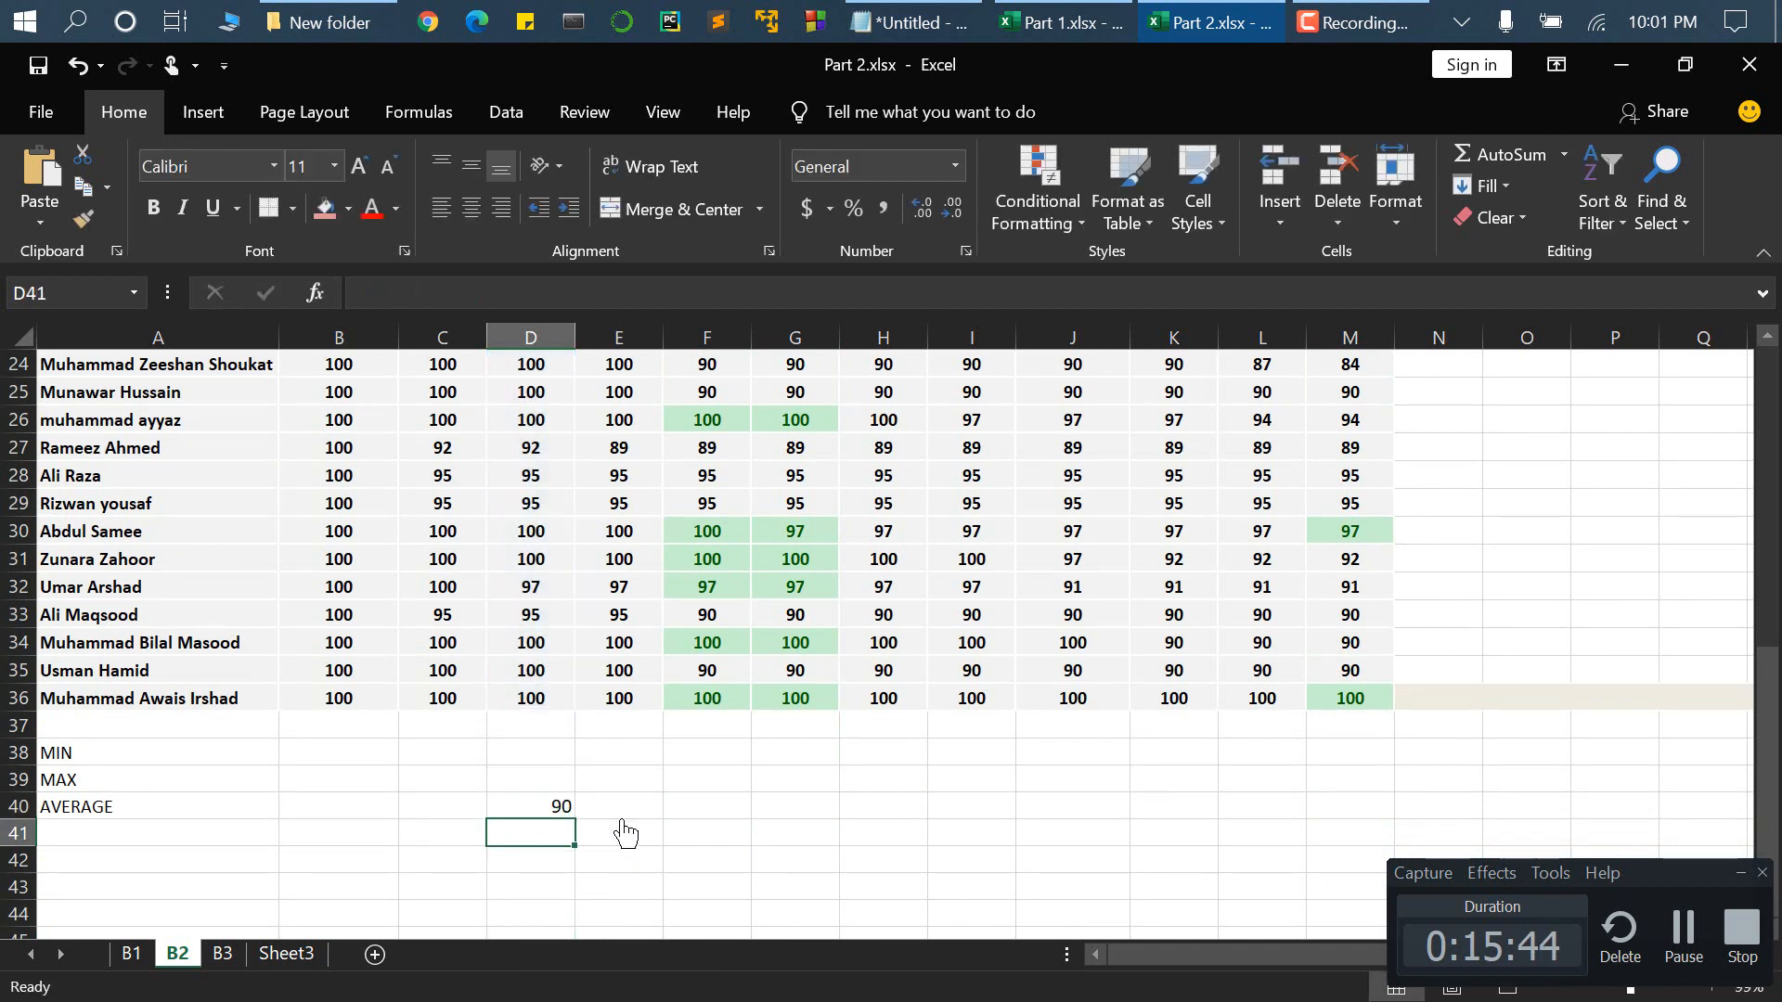
- Check the March column of the grades report for its lowest grade, selecting cell D9
scroll(576, 637, up, 3)
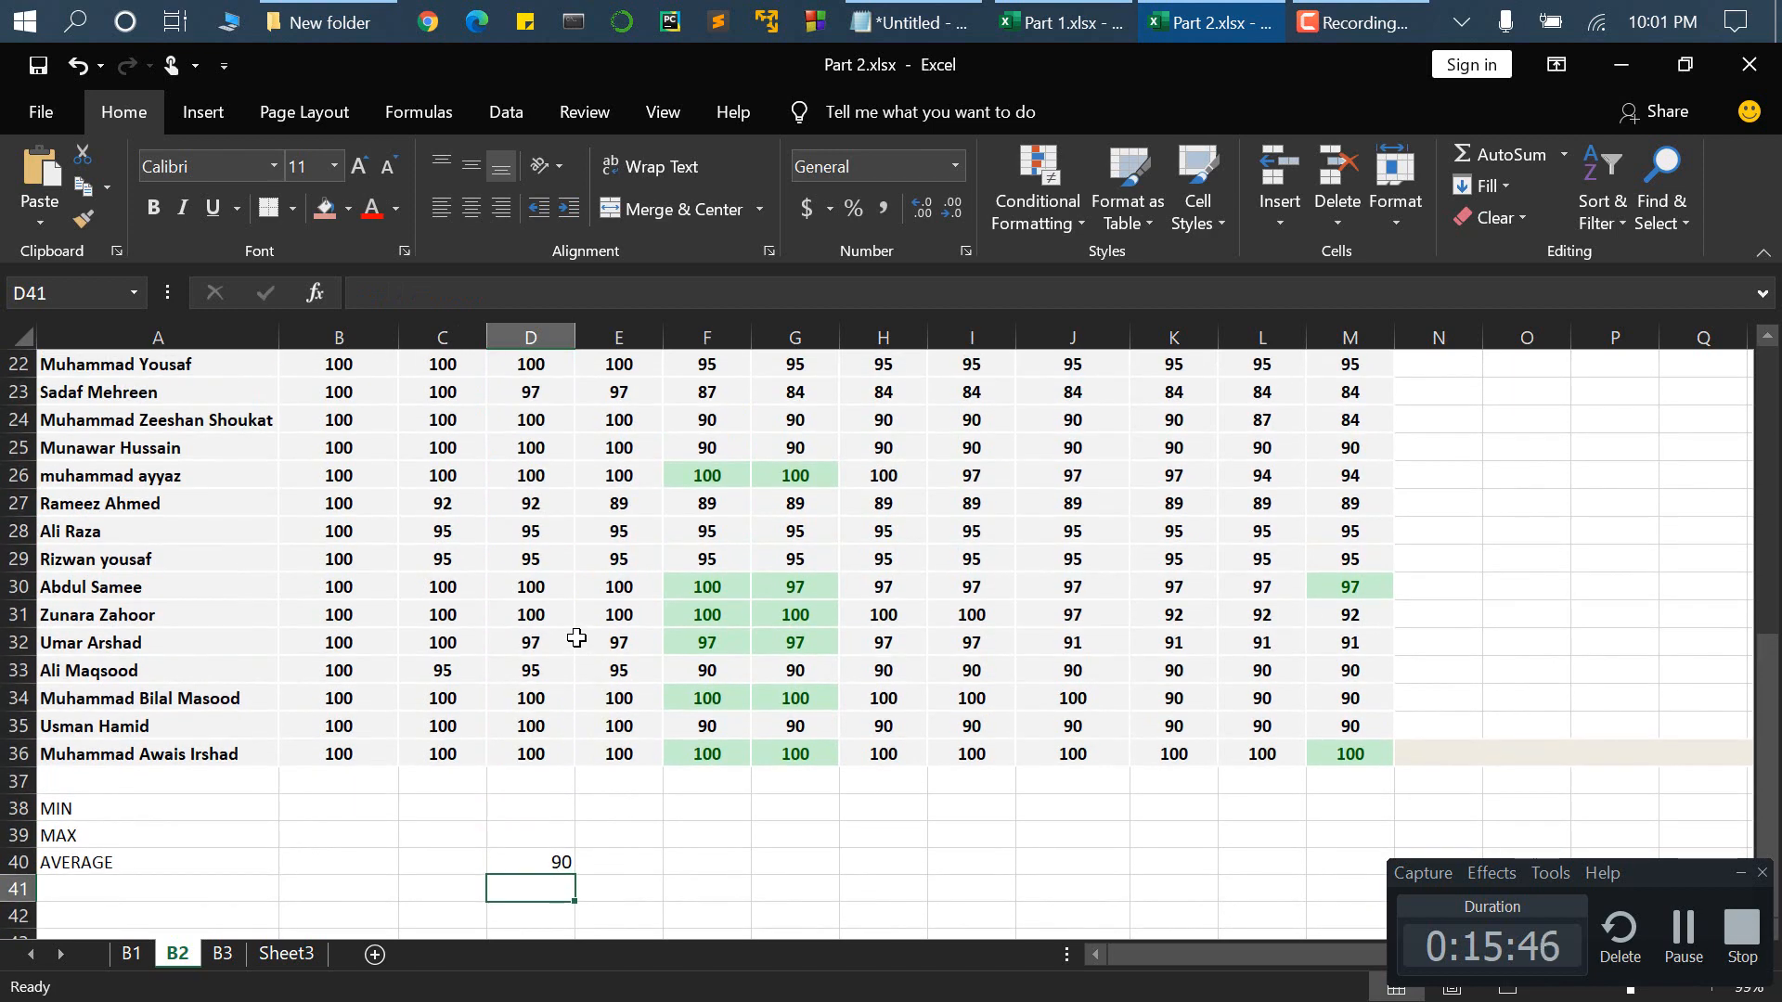
scroll(576, 637, up, 2)
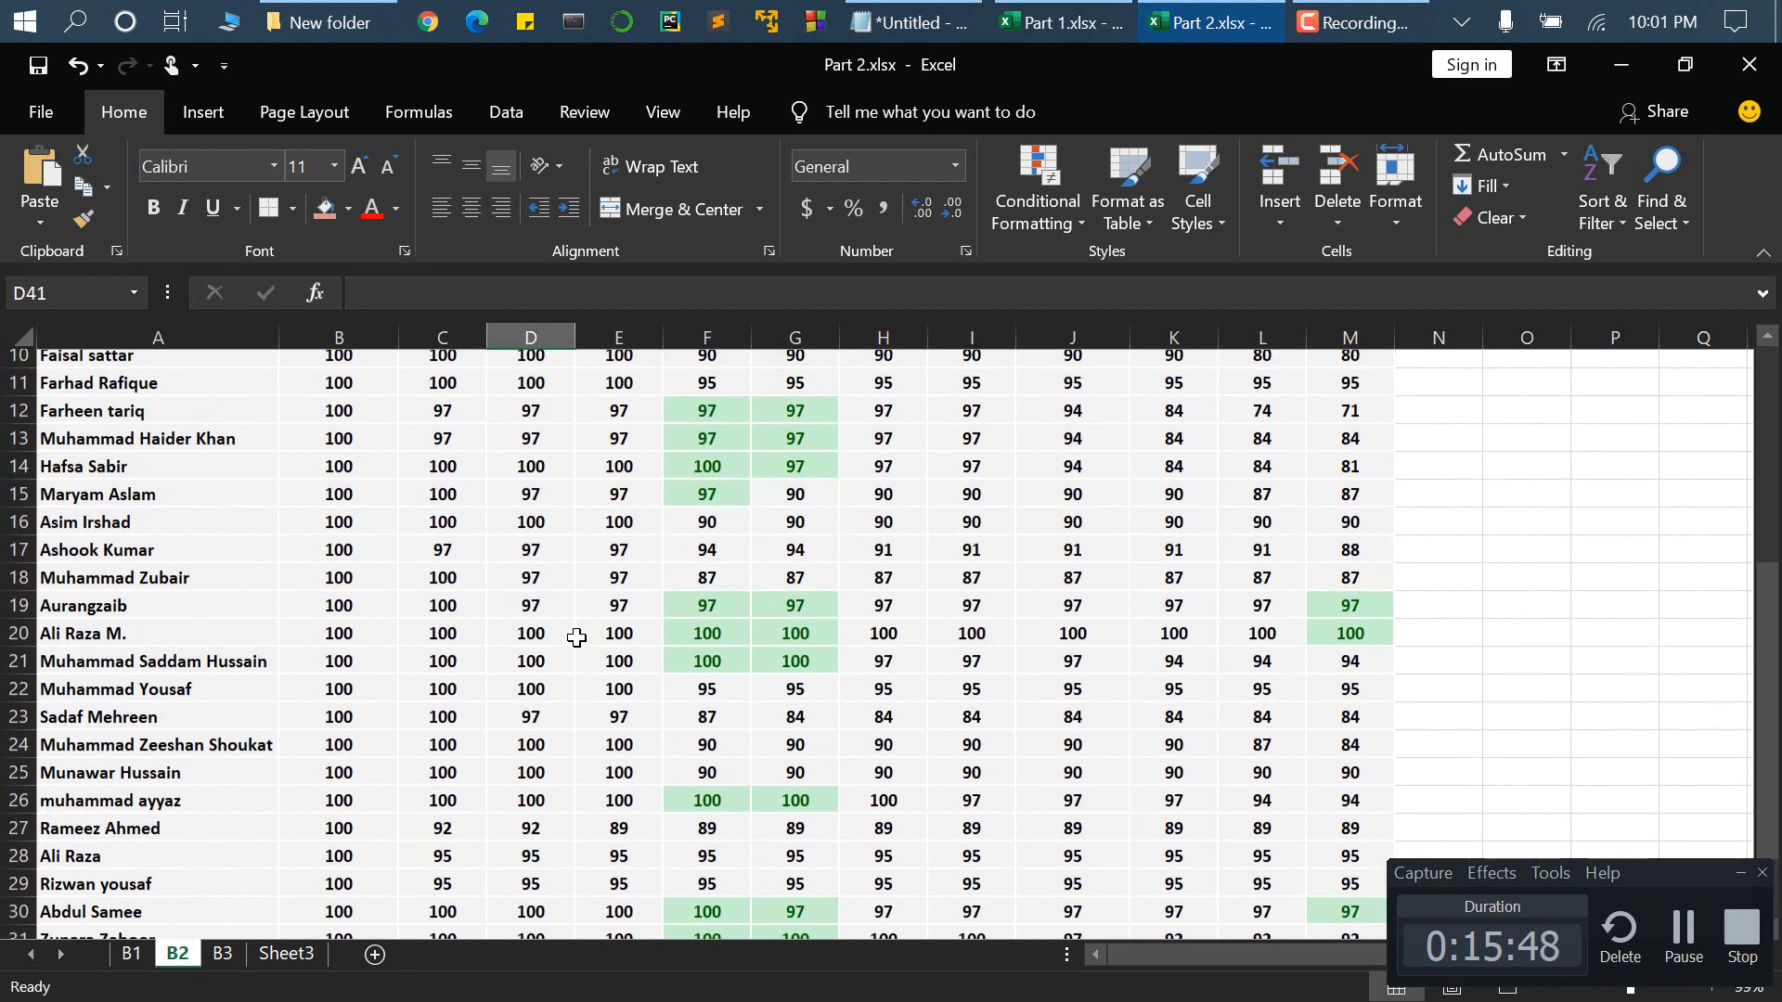
scroll(507, 526, up, 2)
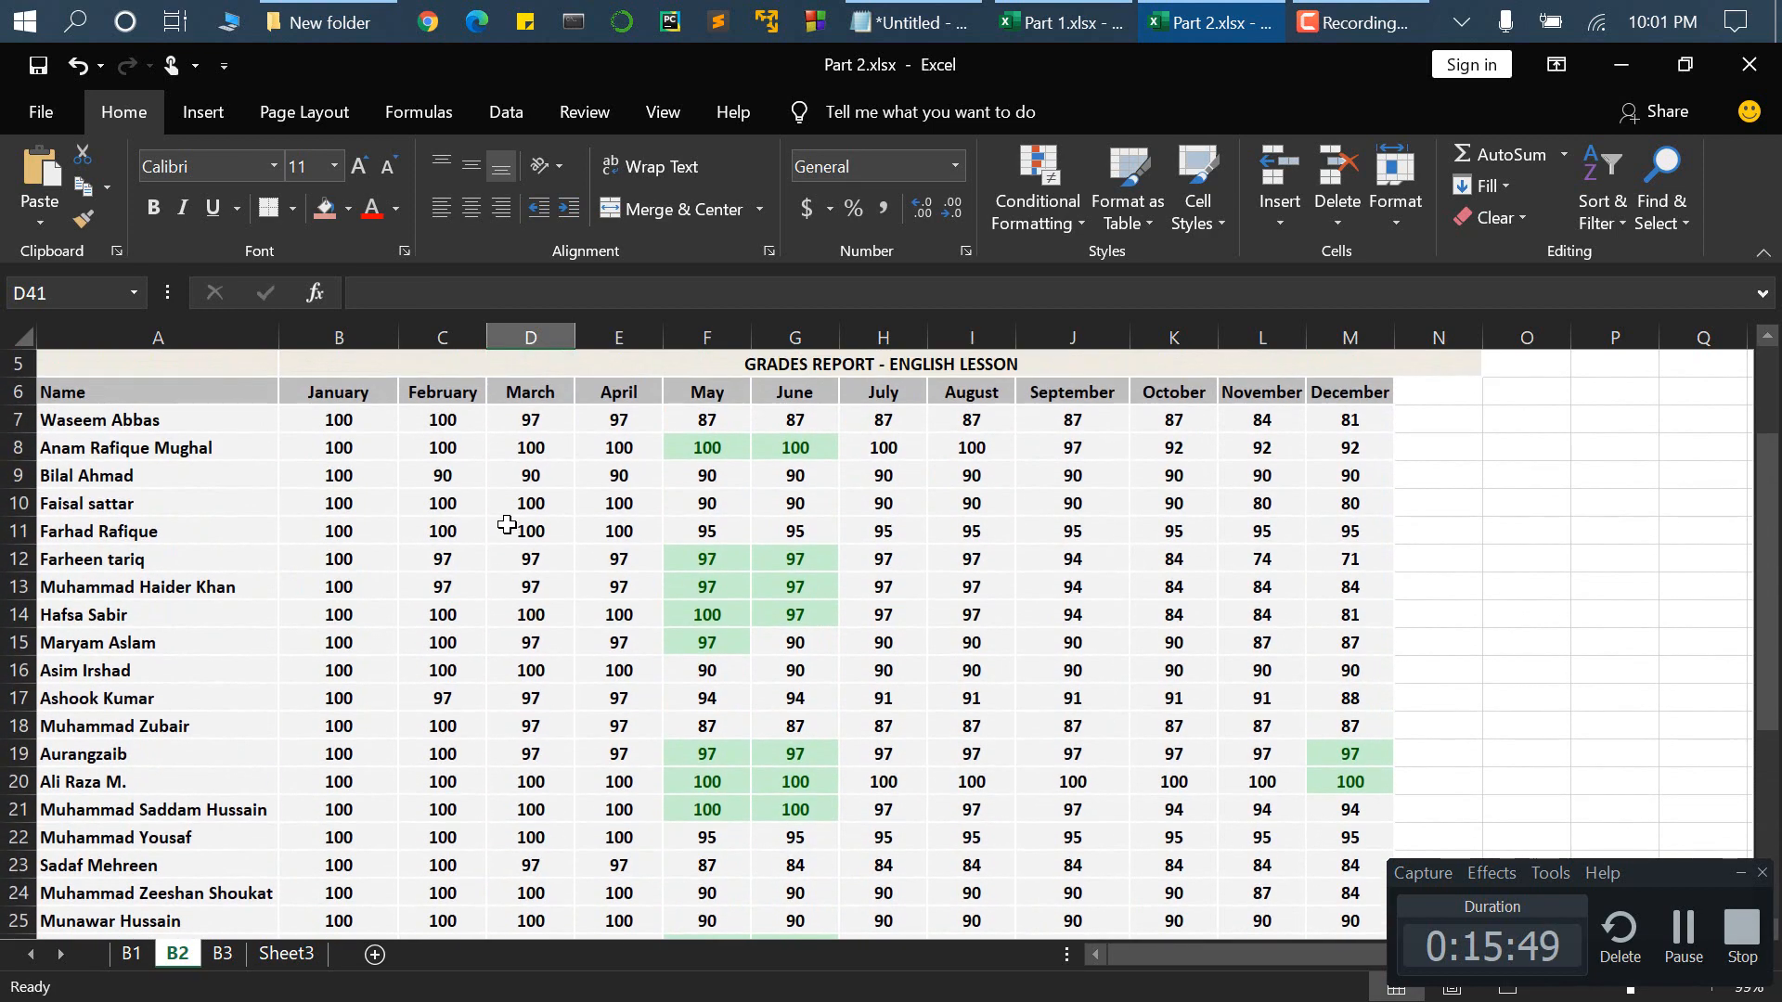
click(533, 478)
scroll(596, 583, down, 4)
scroll(596, 584, down, 4)
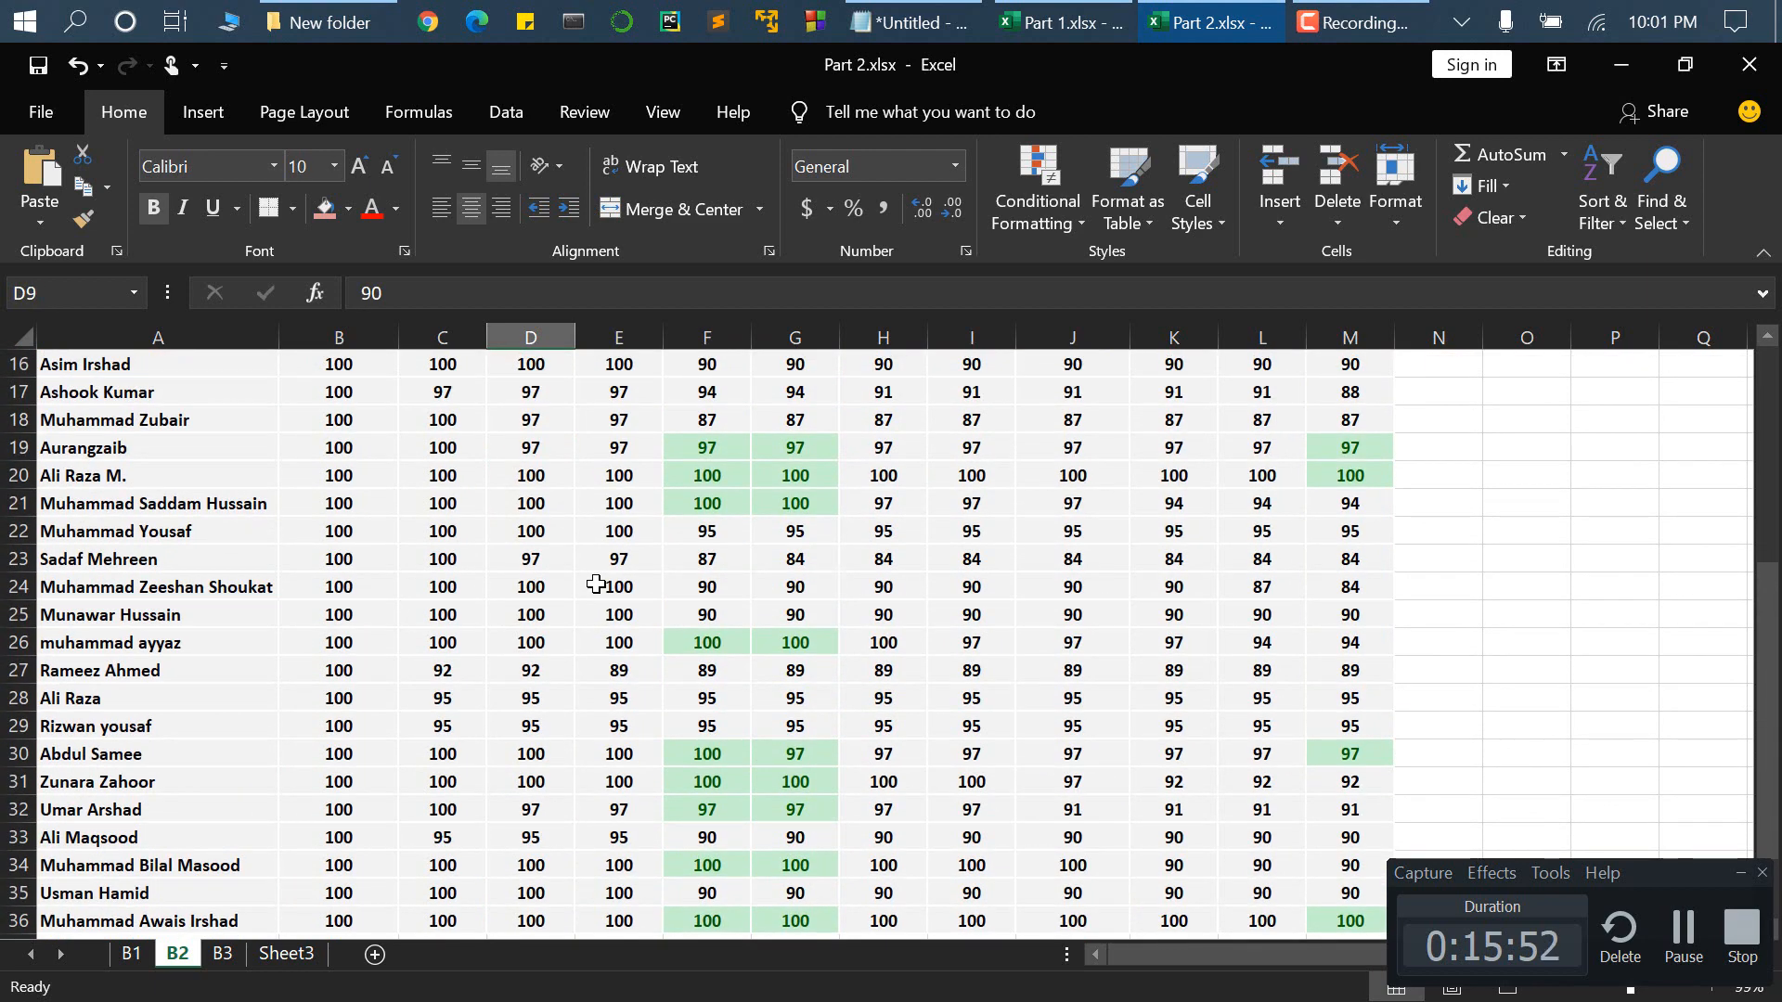
click(638, 699)
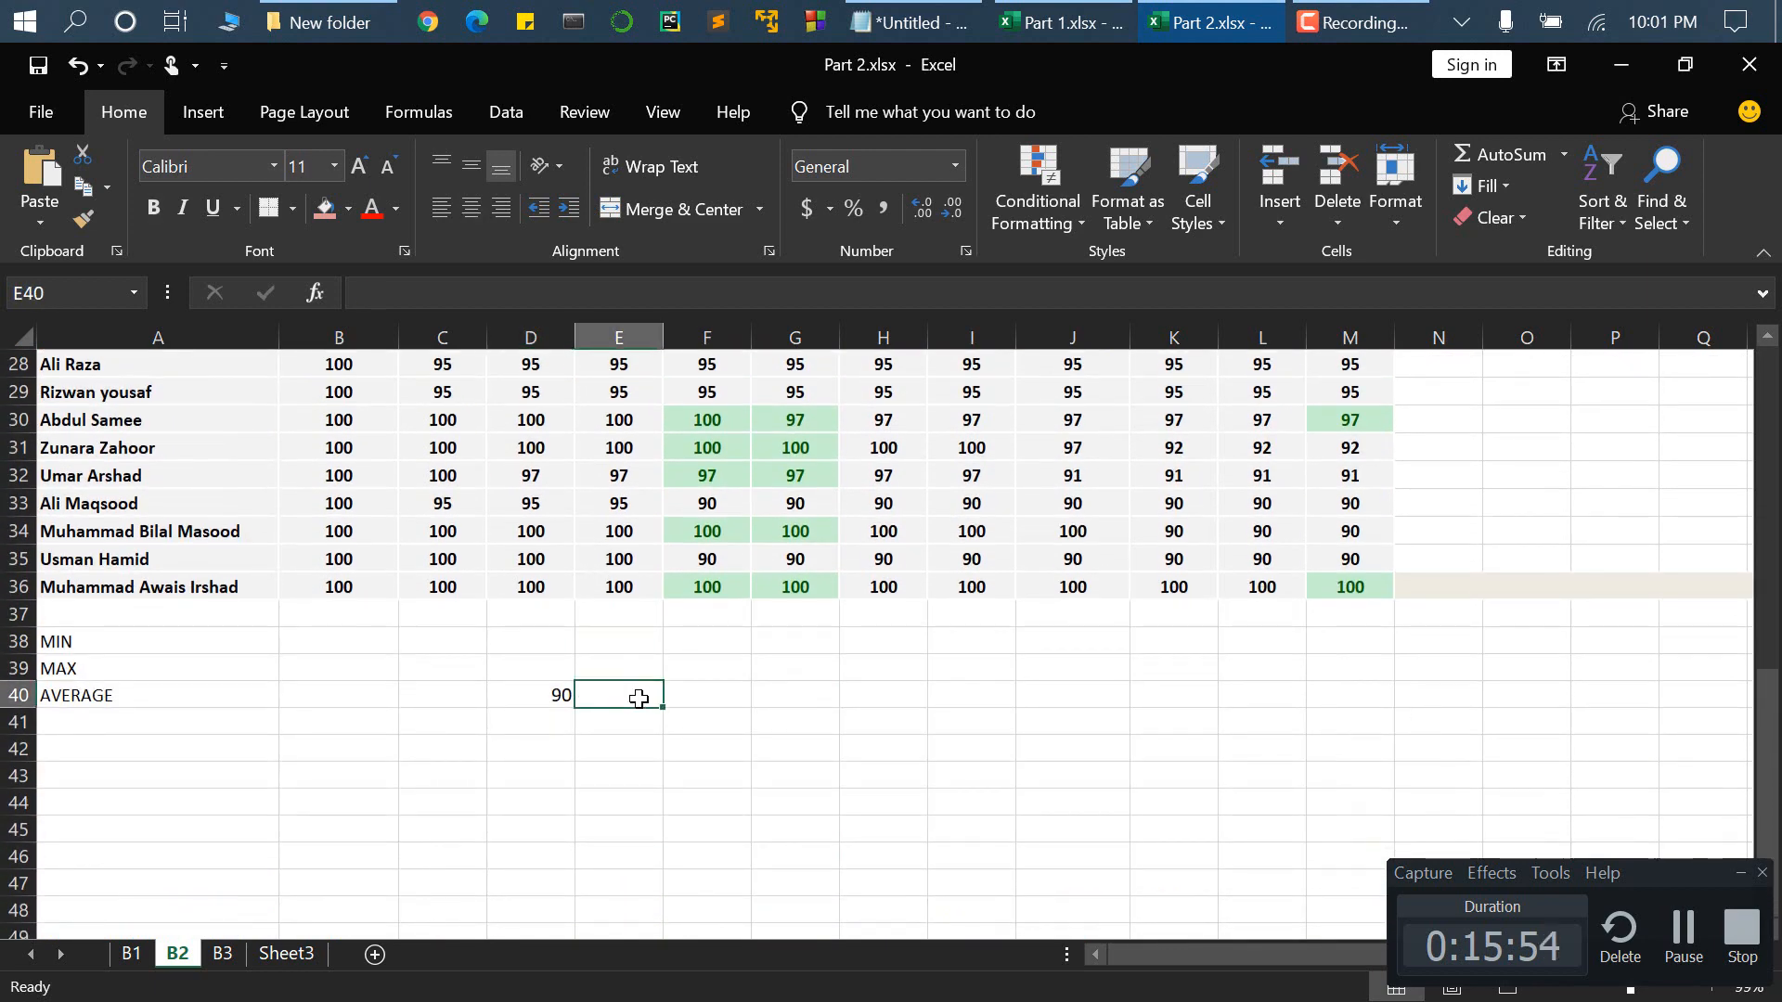
text(=max)
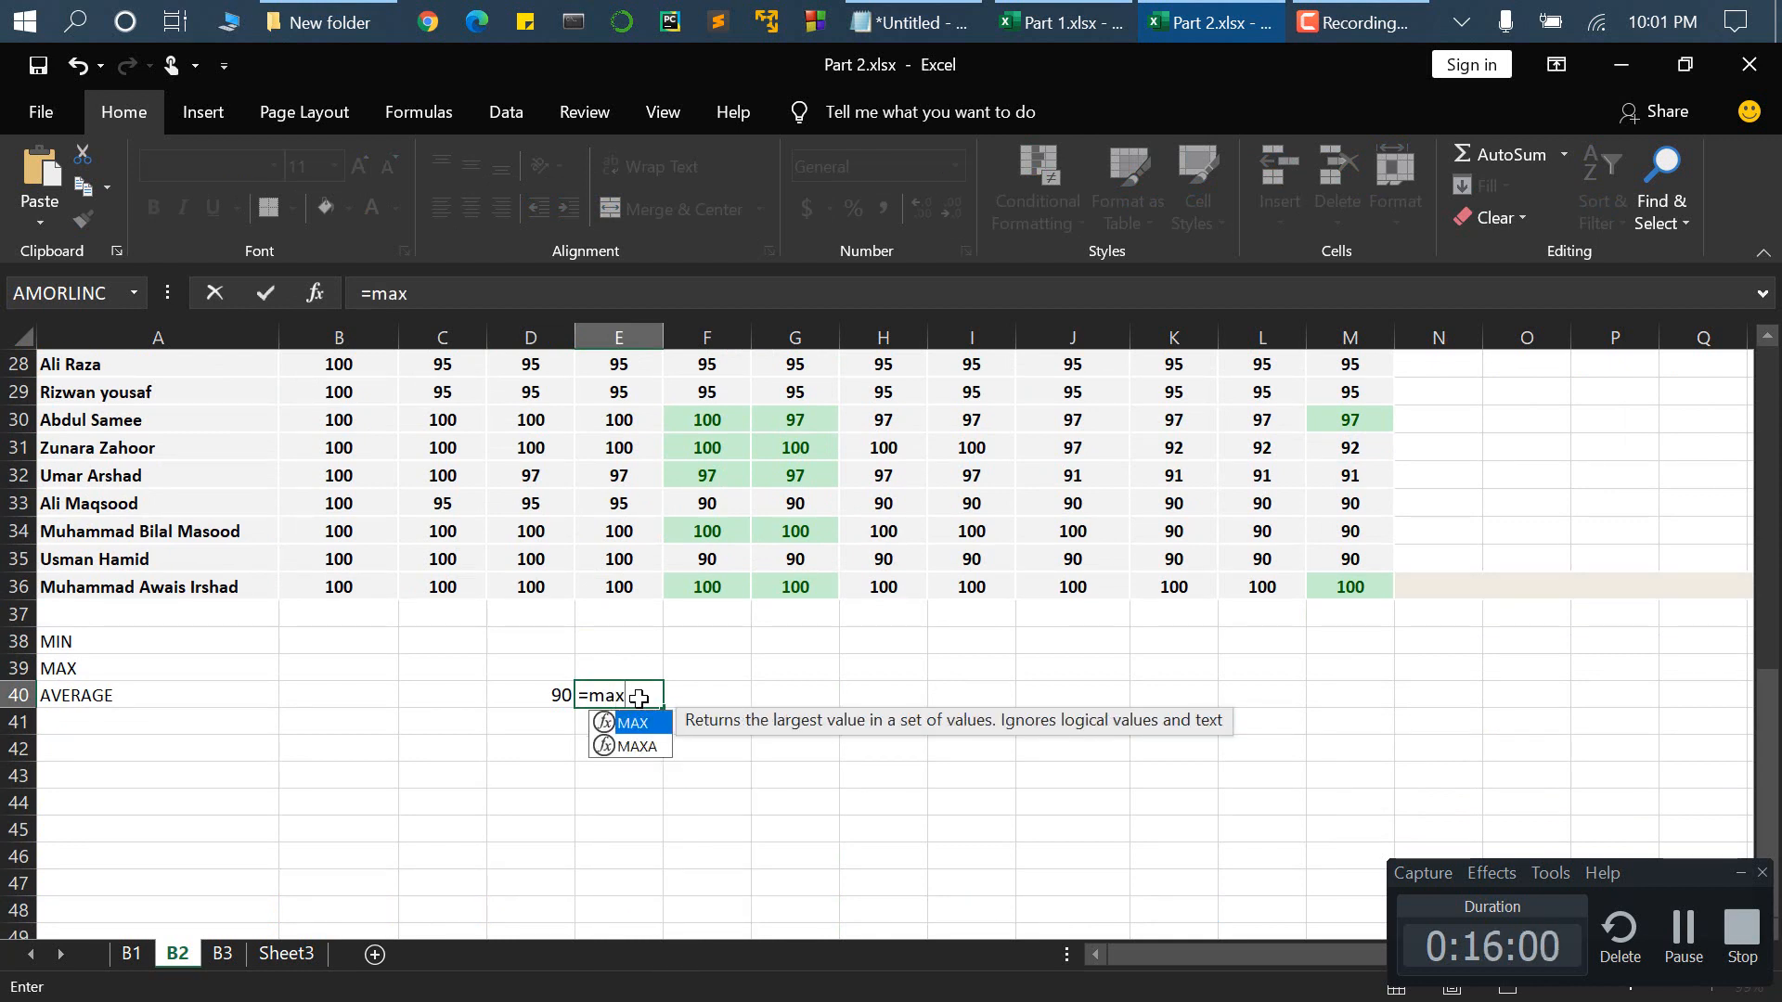
key(Left)
key(Left)
key(Left)
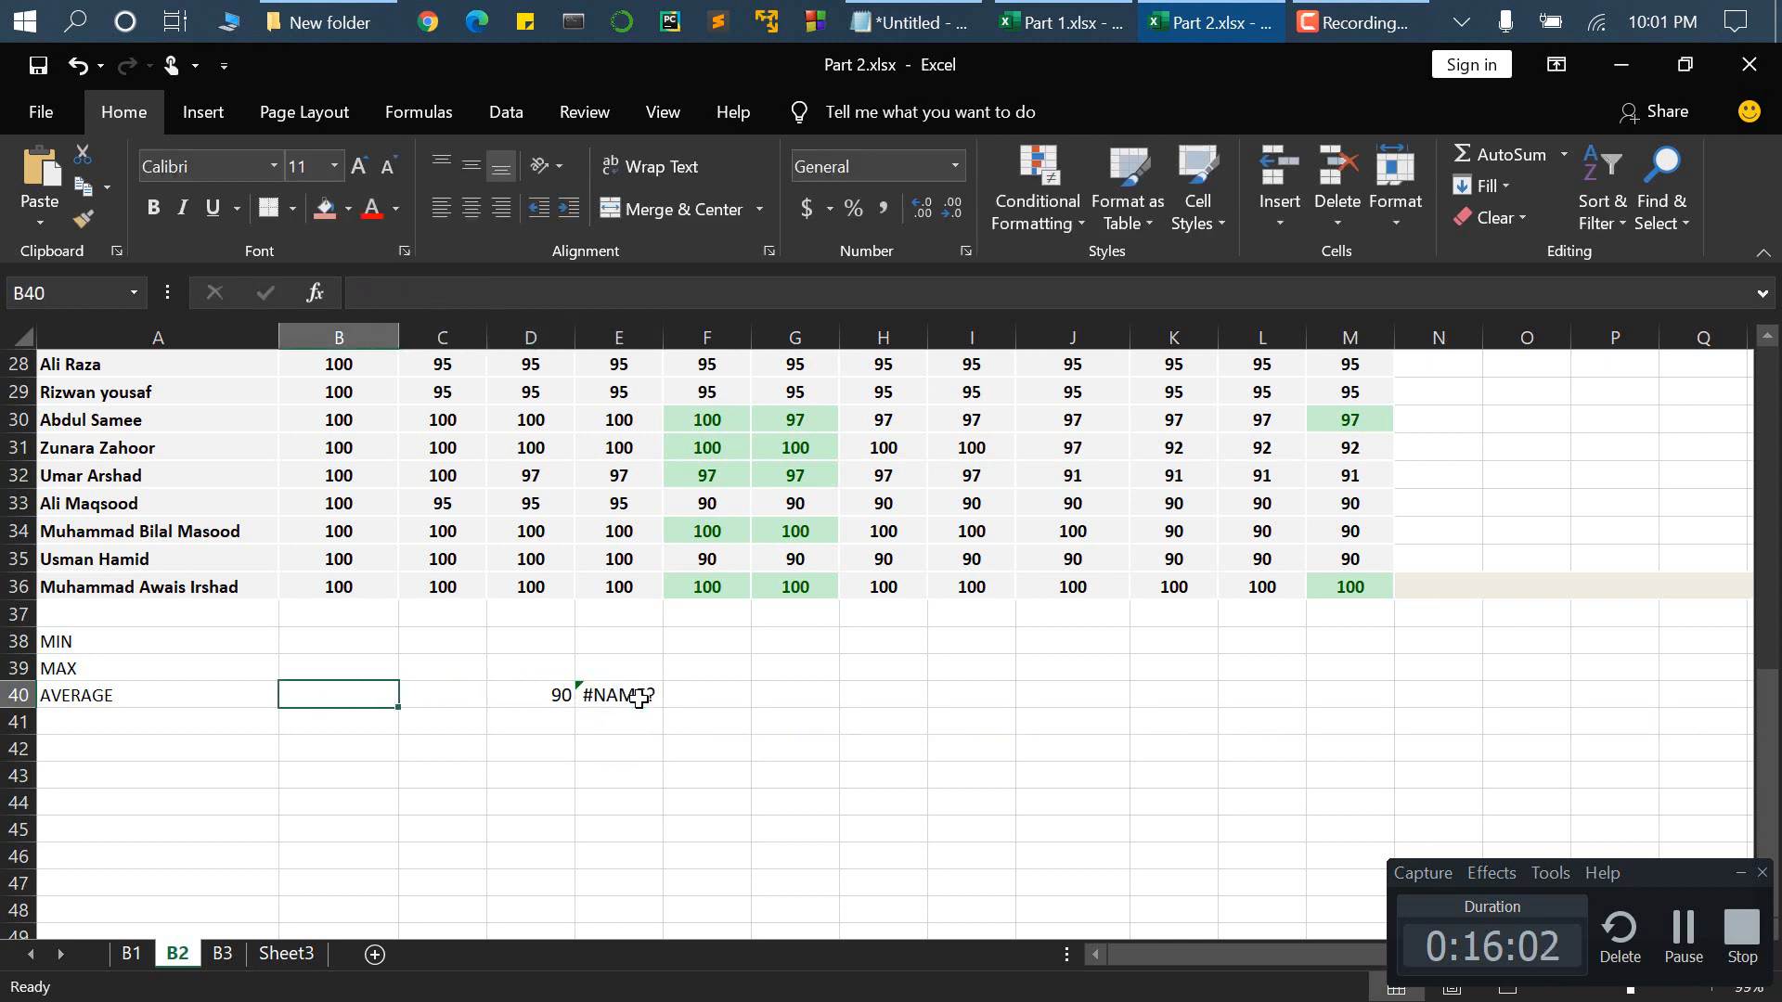
double_click(641, 700)
key(BackSpace)
key(BackSpace)
key(BackSpace)
key(BackSpace)
- Enter max( in cell E40 without a leading equals sign
text(ma)
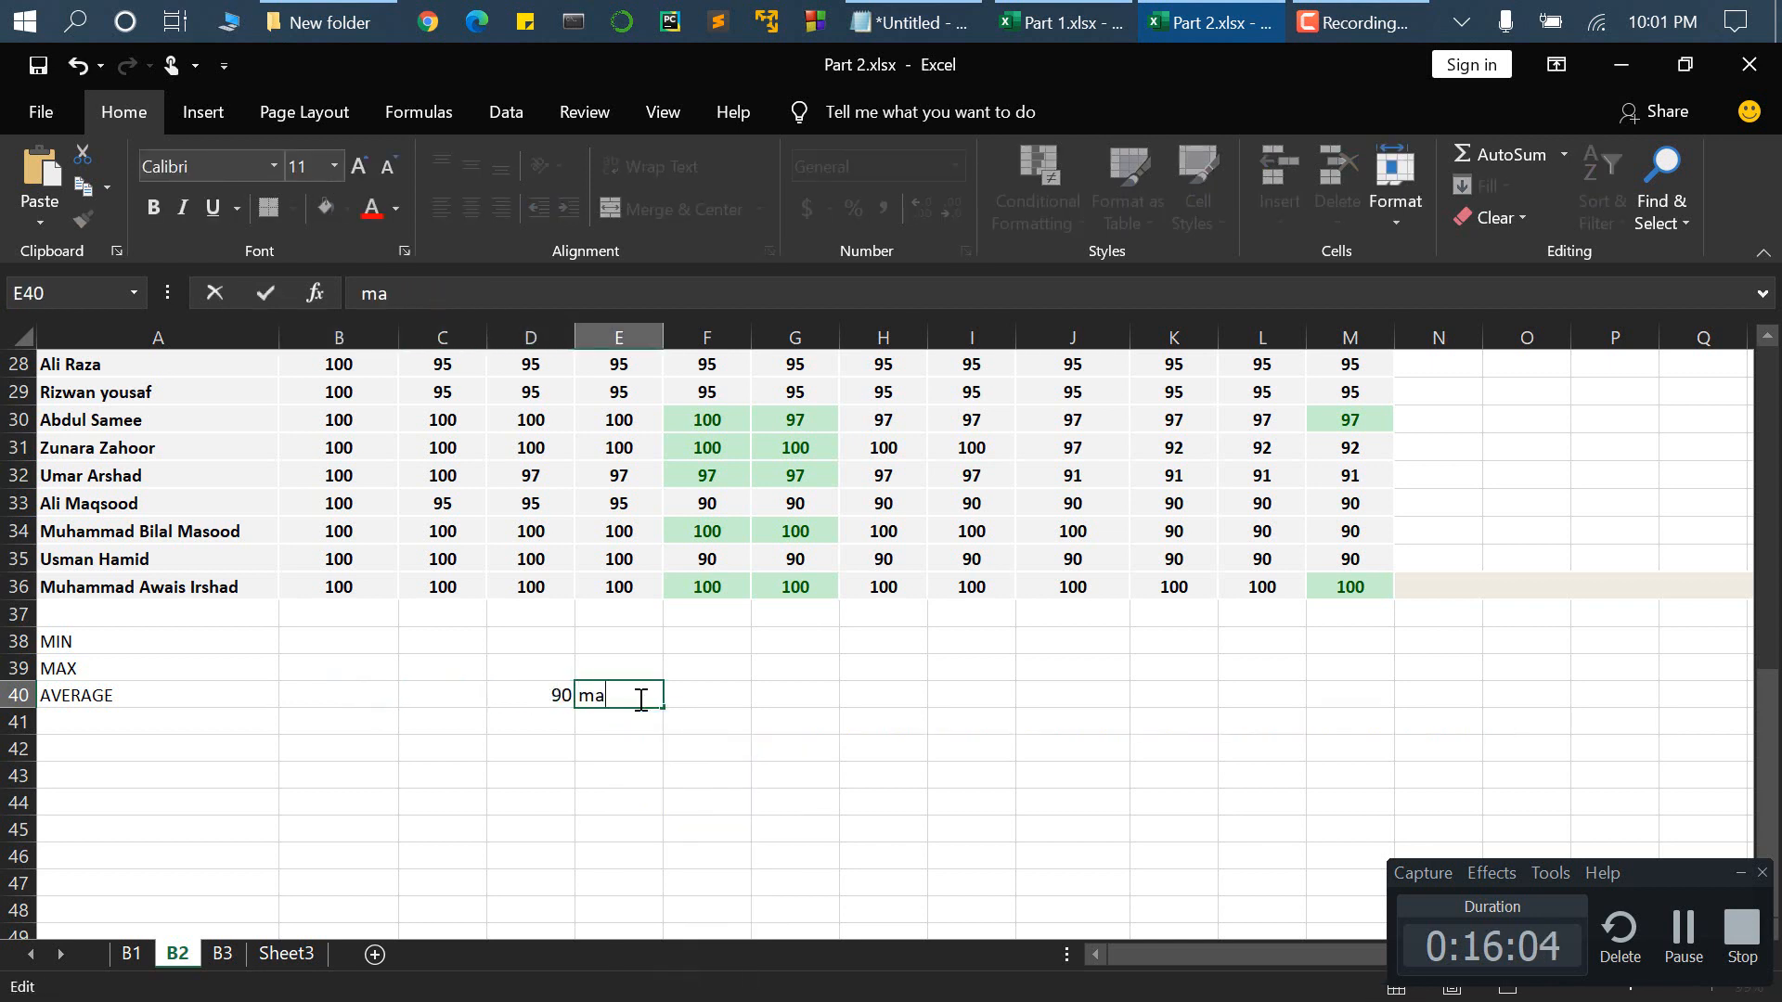
text(x()
key(Return)
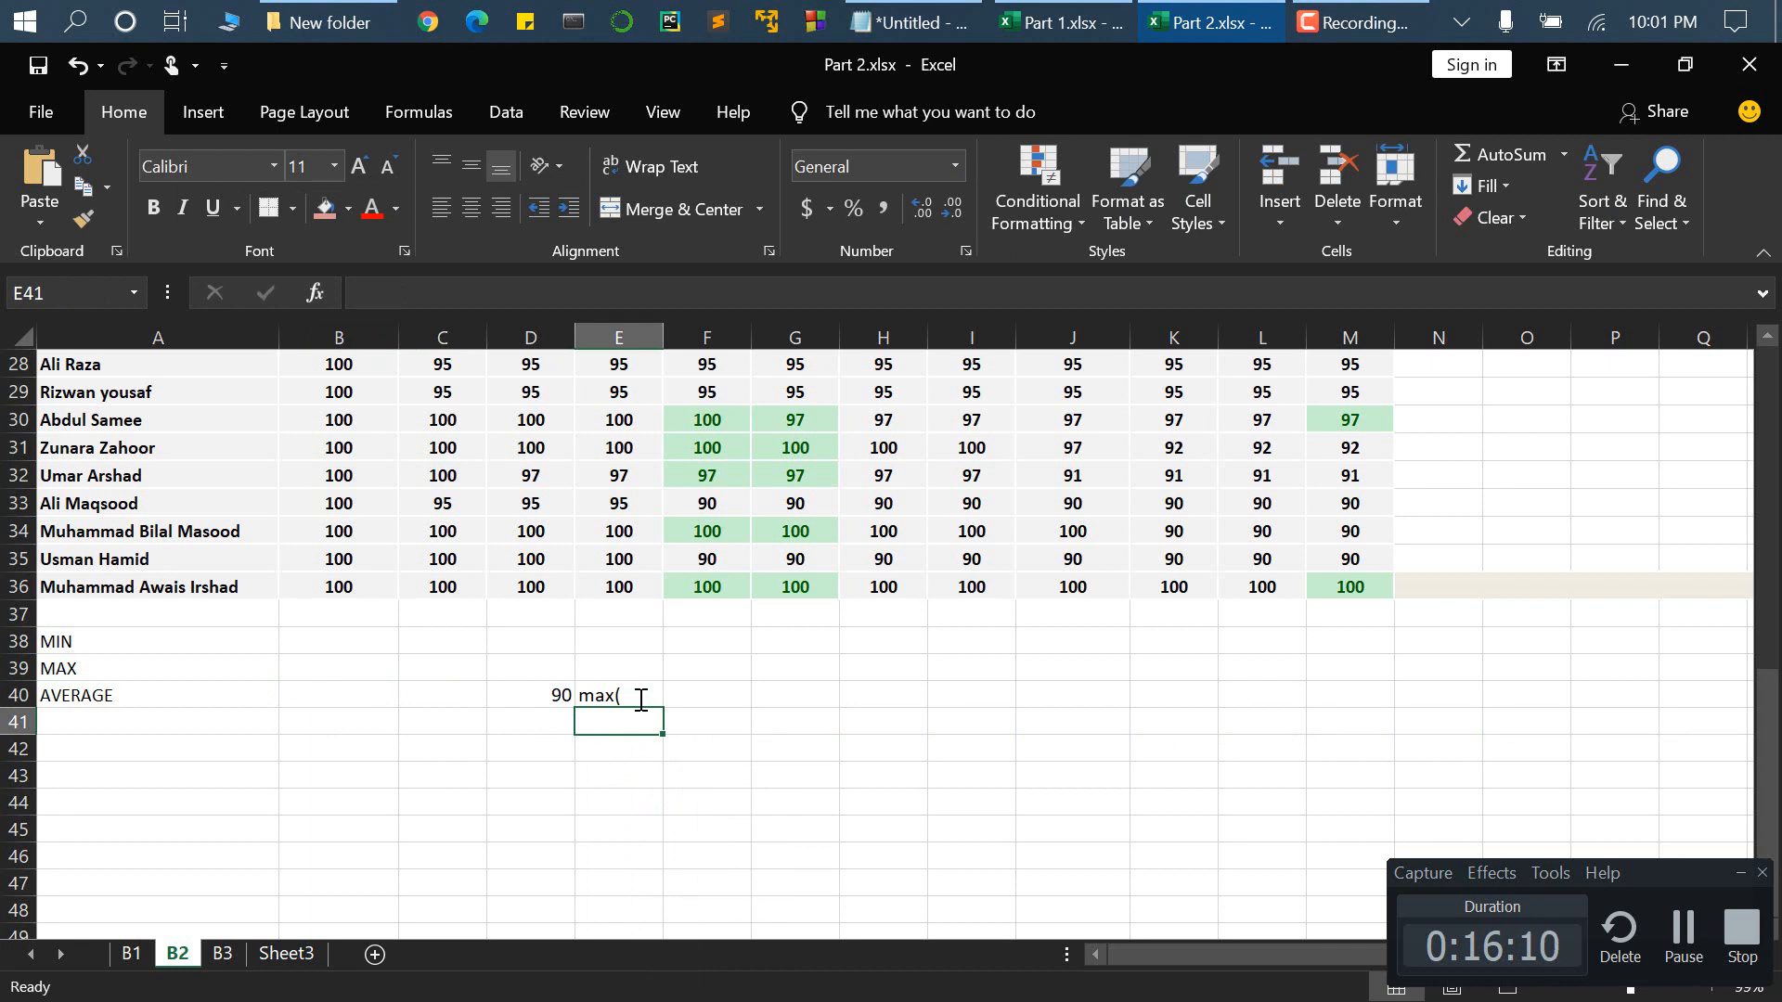
click(640, 699)
key(Return)
- Turn the E40 entry into the formula =max(E7:E36), covering all April grades
double_click(639, 700)
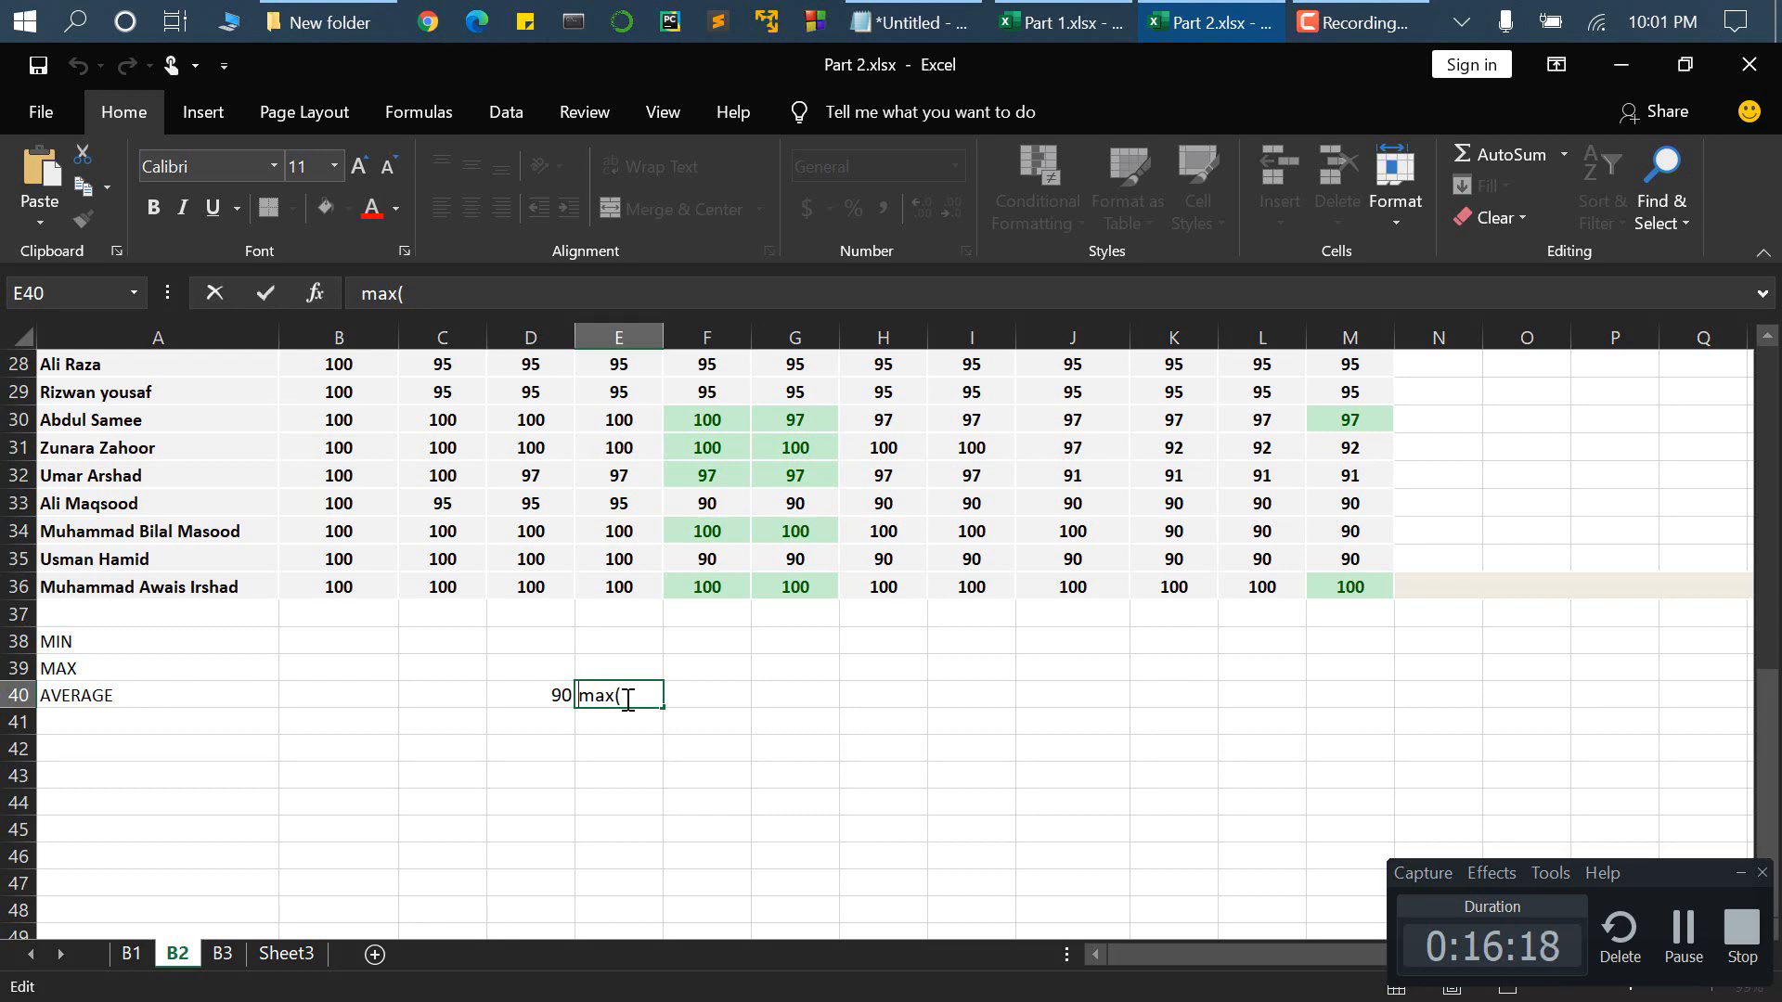
key(Home)
text(=)
key(End)
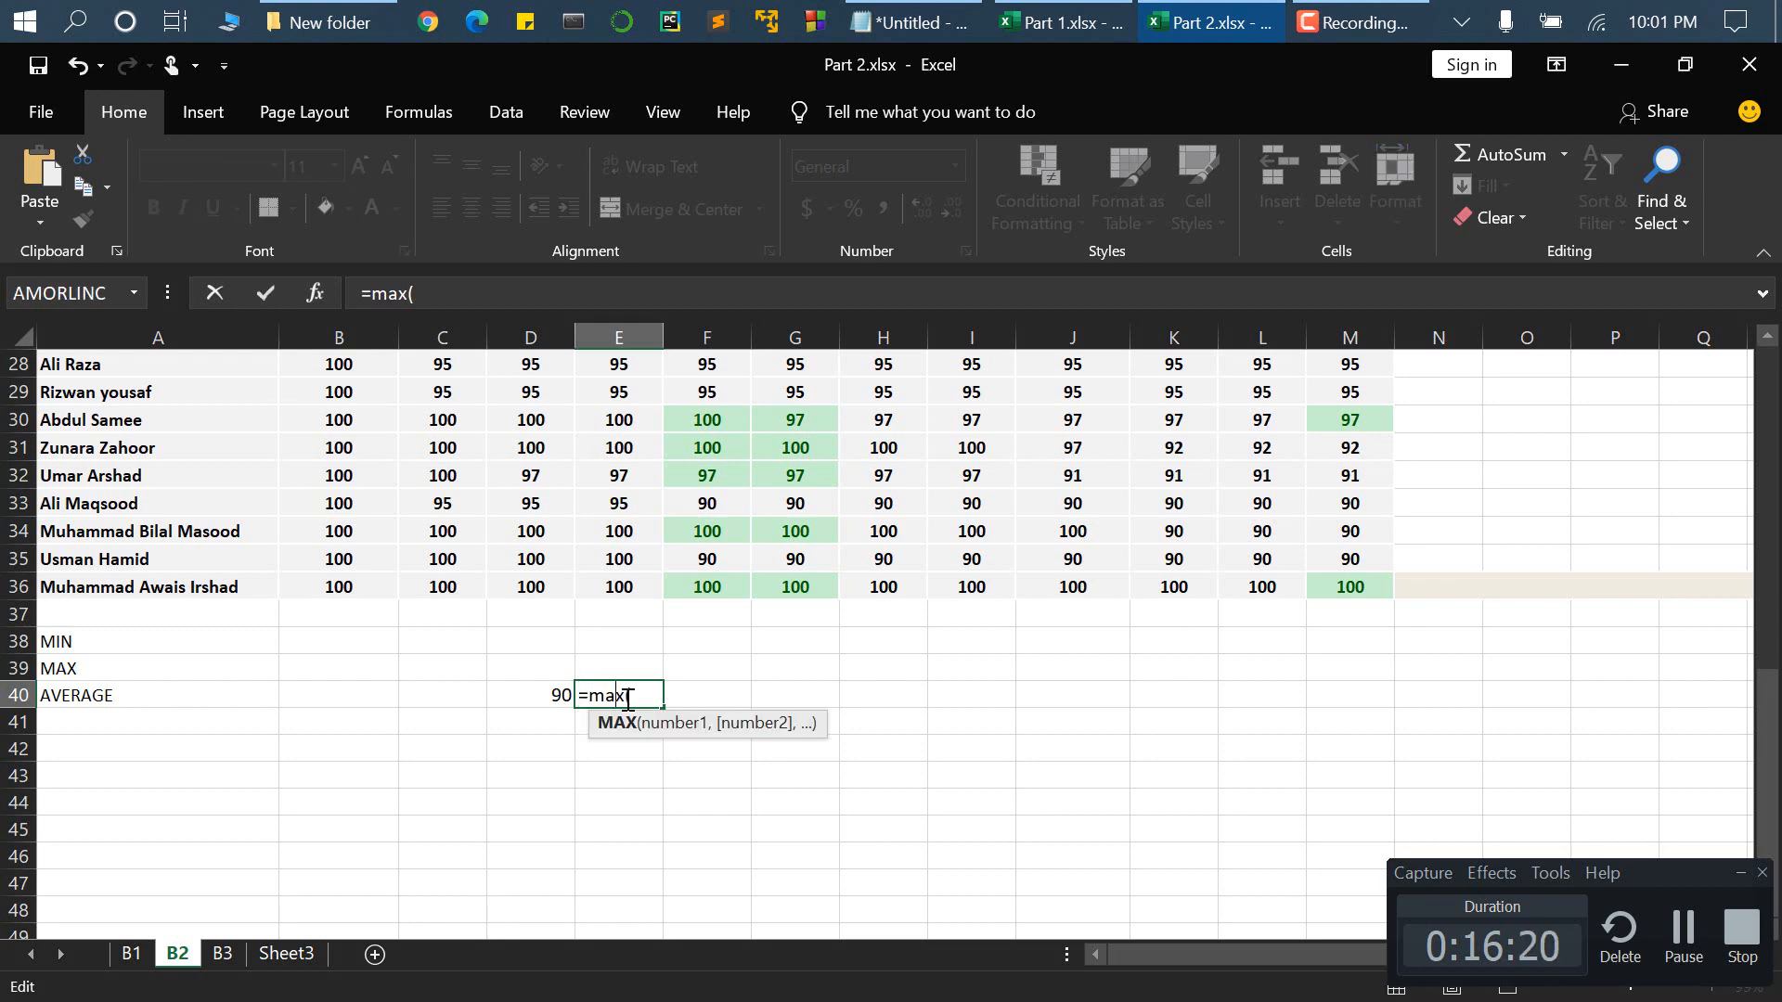
scroll(694, 631, up, 9)
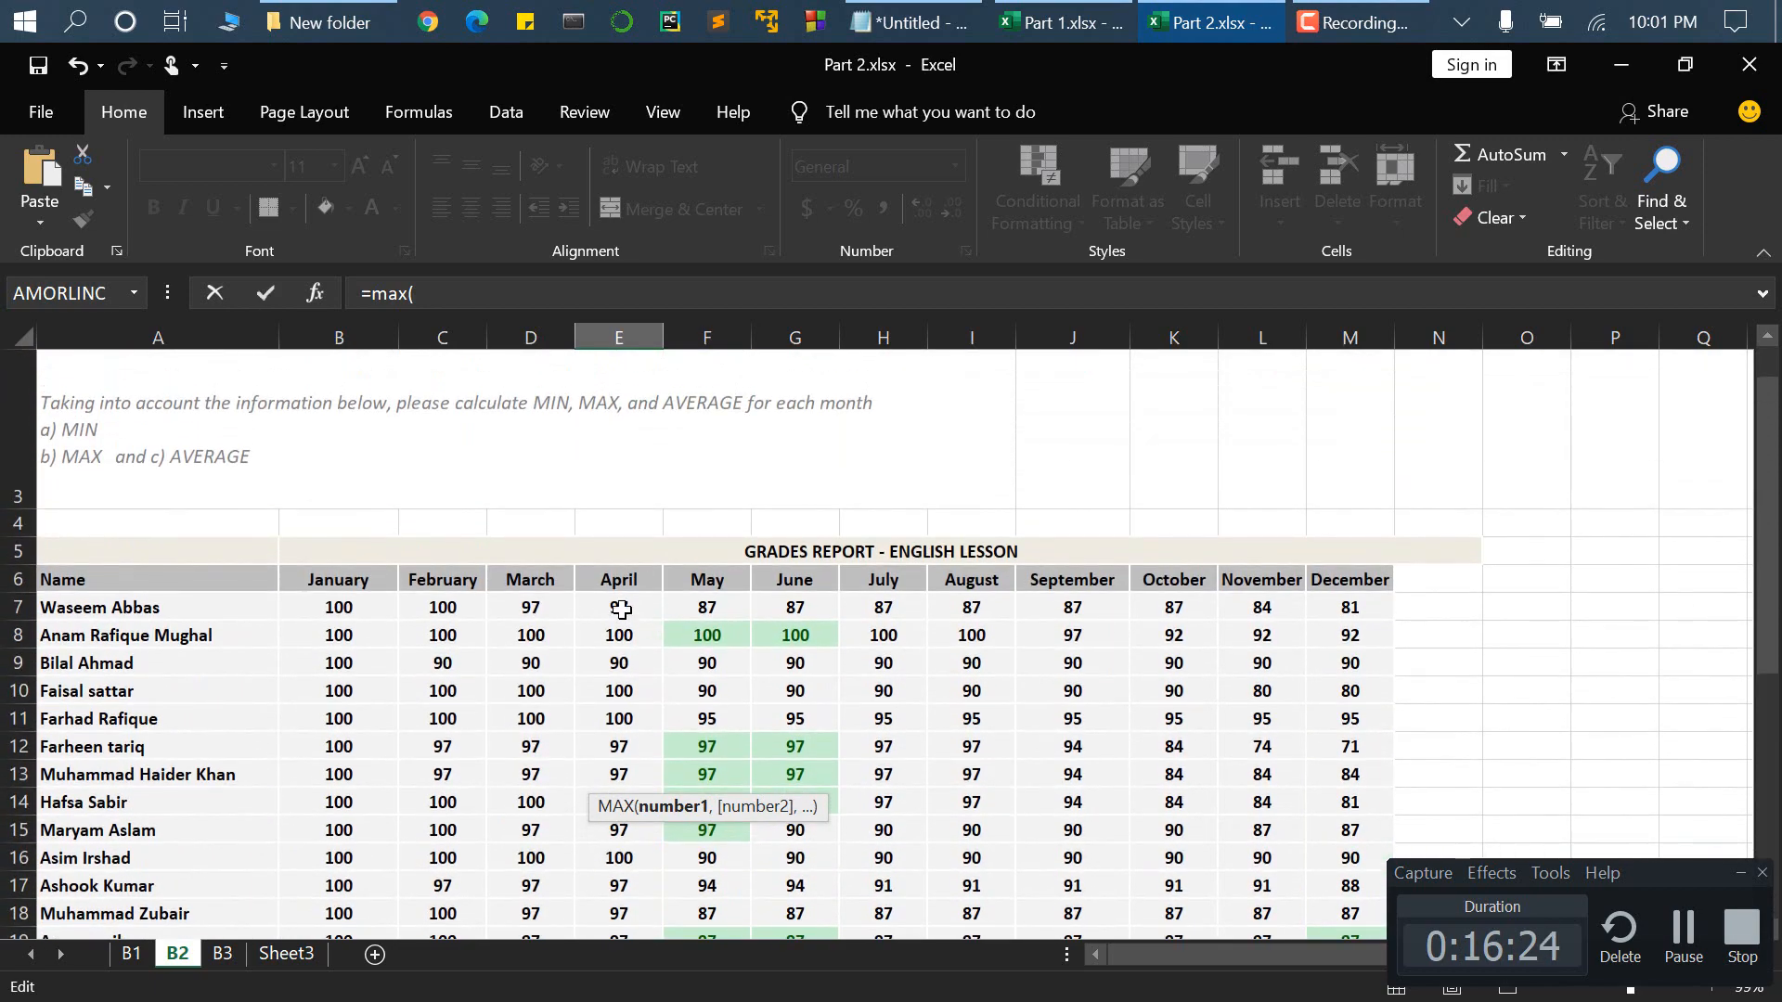
drag(619, 607, 605, 968)
drag(629, 834, 627, 835)
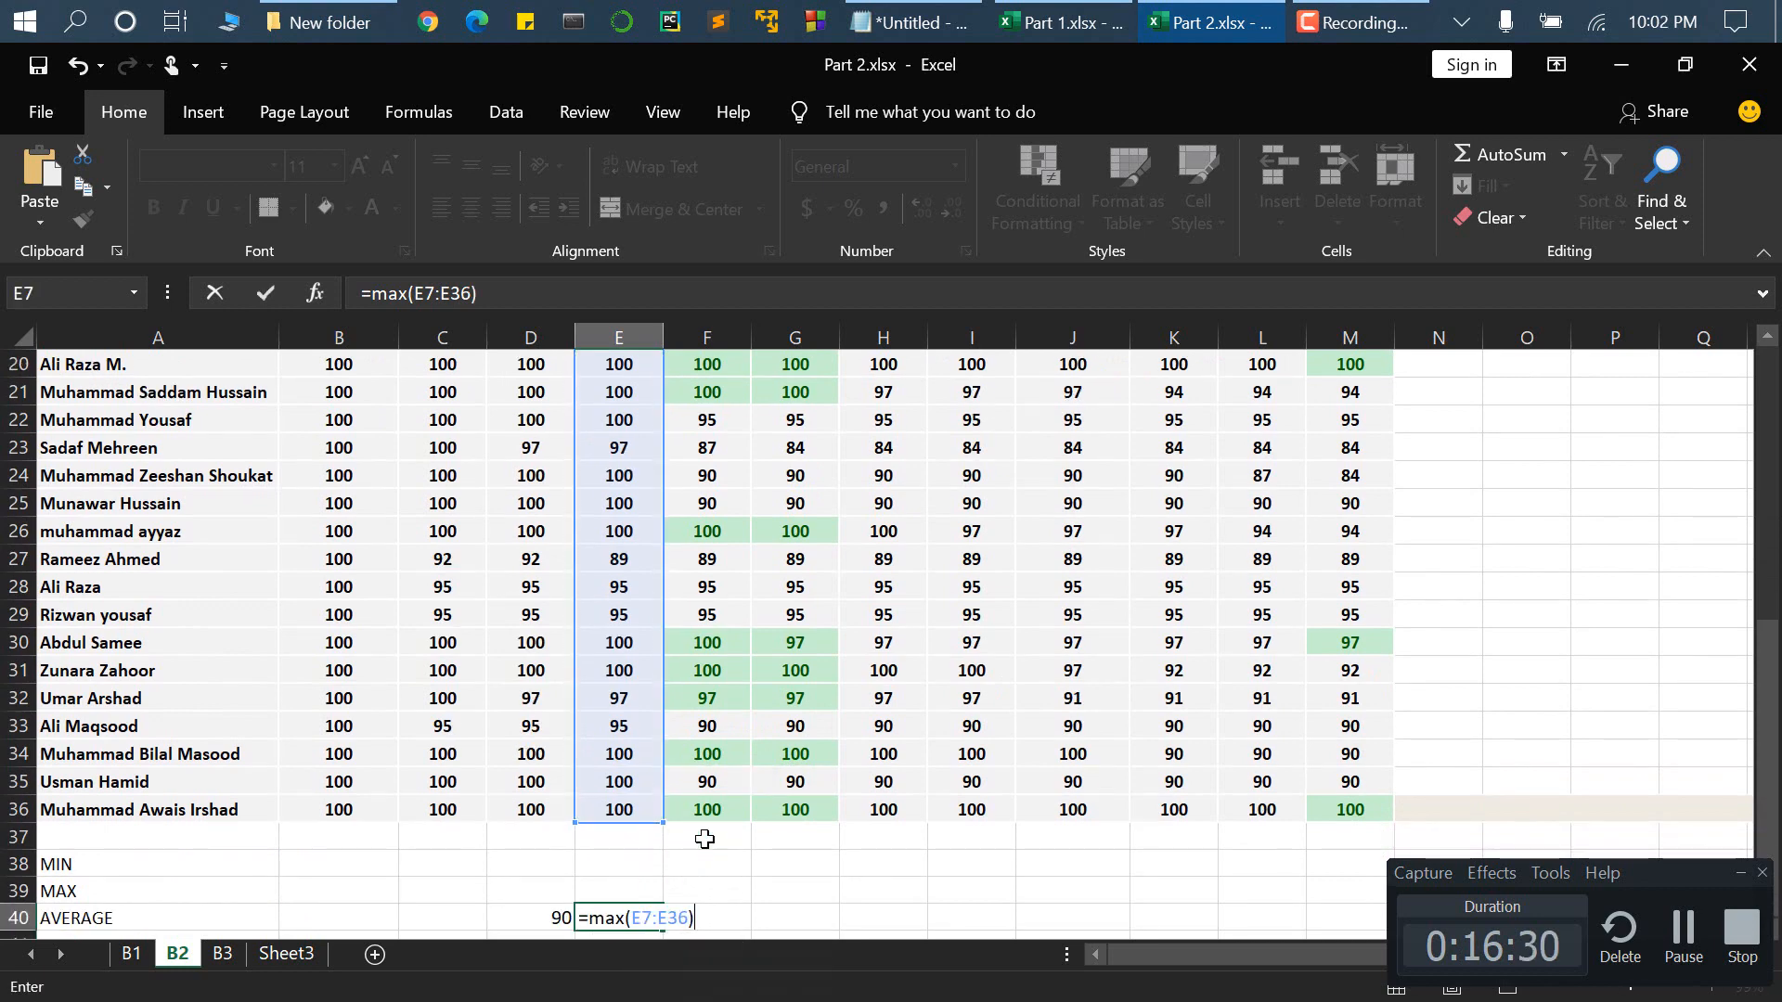
key(Return)
- Review the AVERAGE row label and the month columns of the grades report
scroll(662, 865, down, 2)
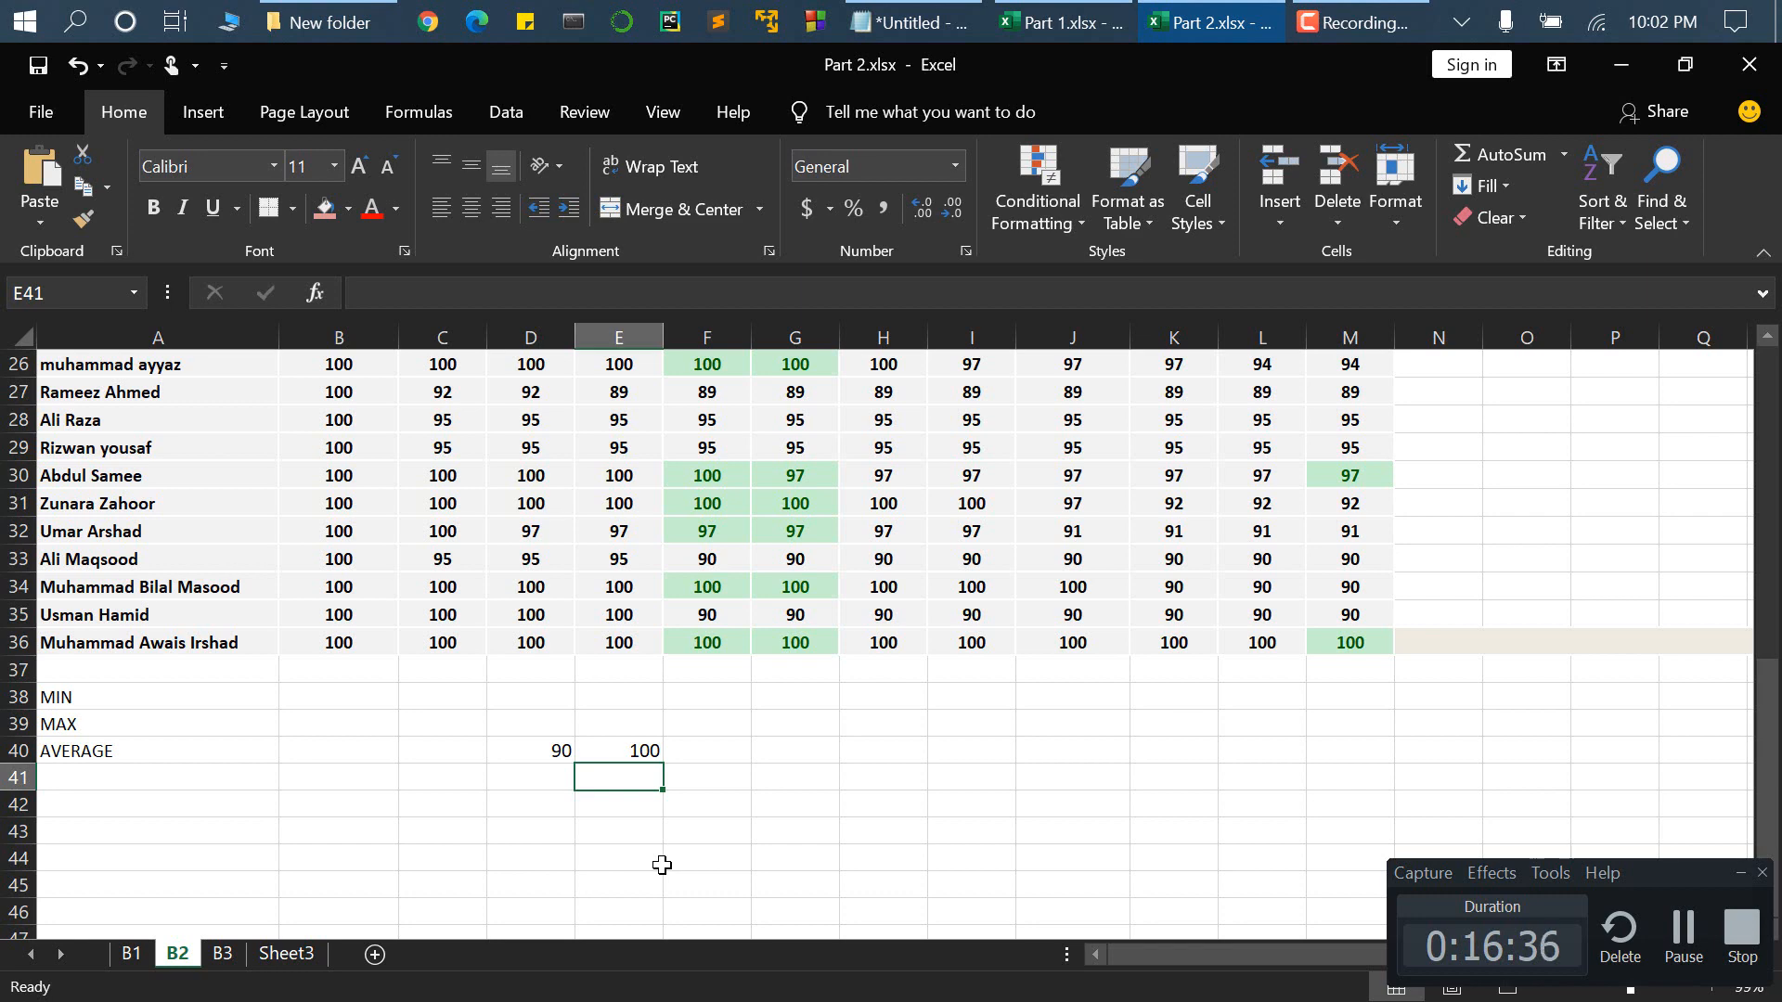
scroll(662, 865, up, 1)
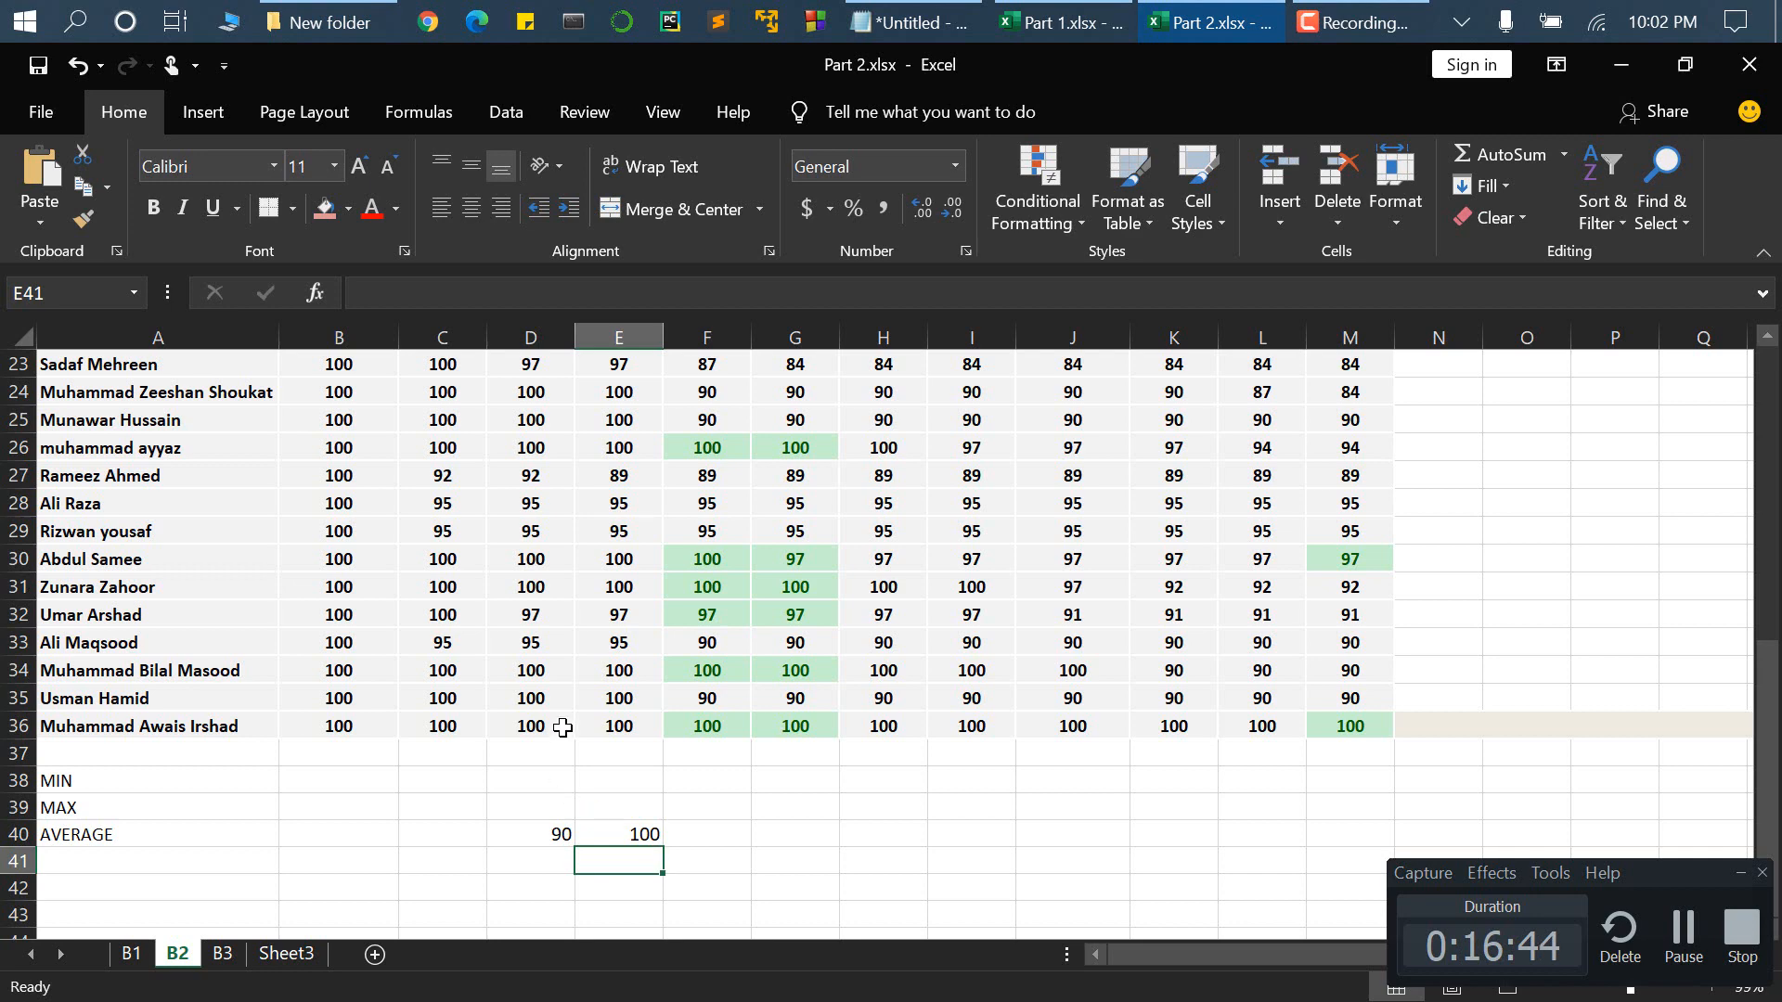
scroll(569, 729, up, 1)
scroll(123, 851, down, 1)
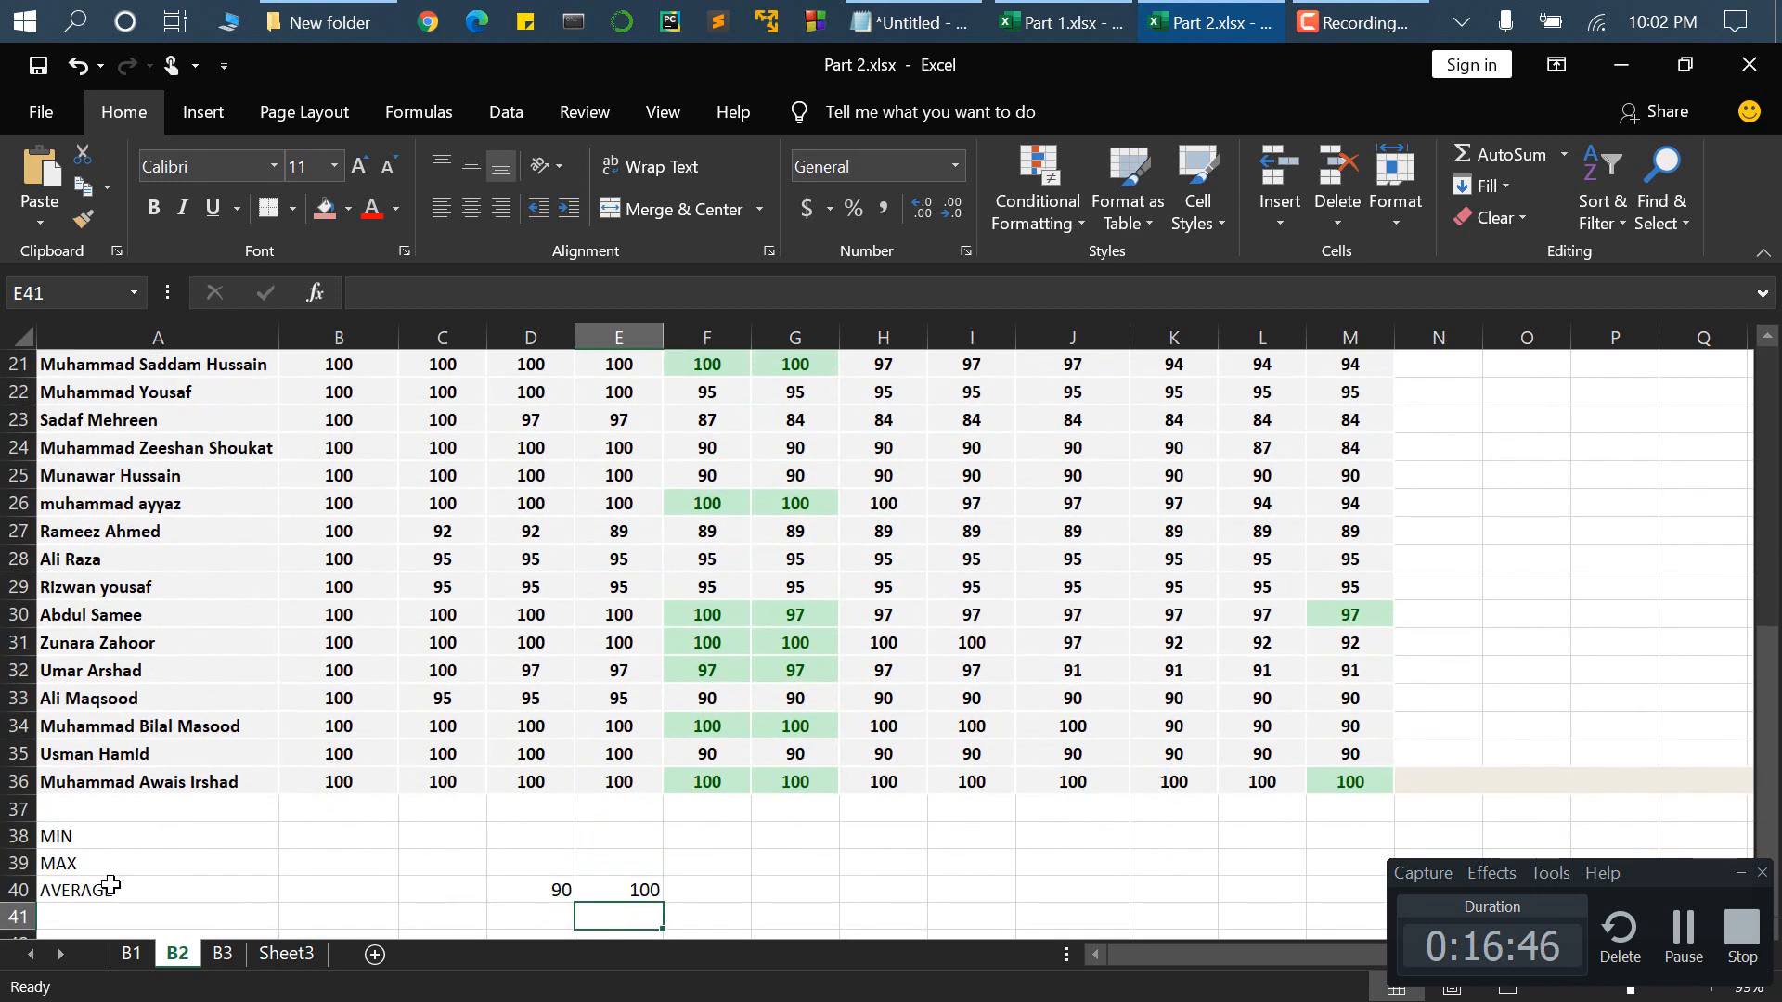
click(115, 890)
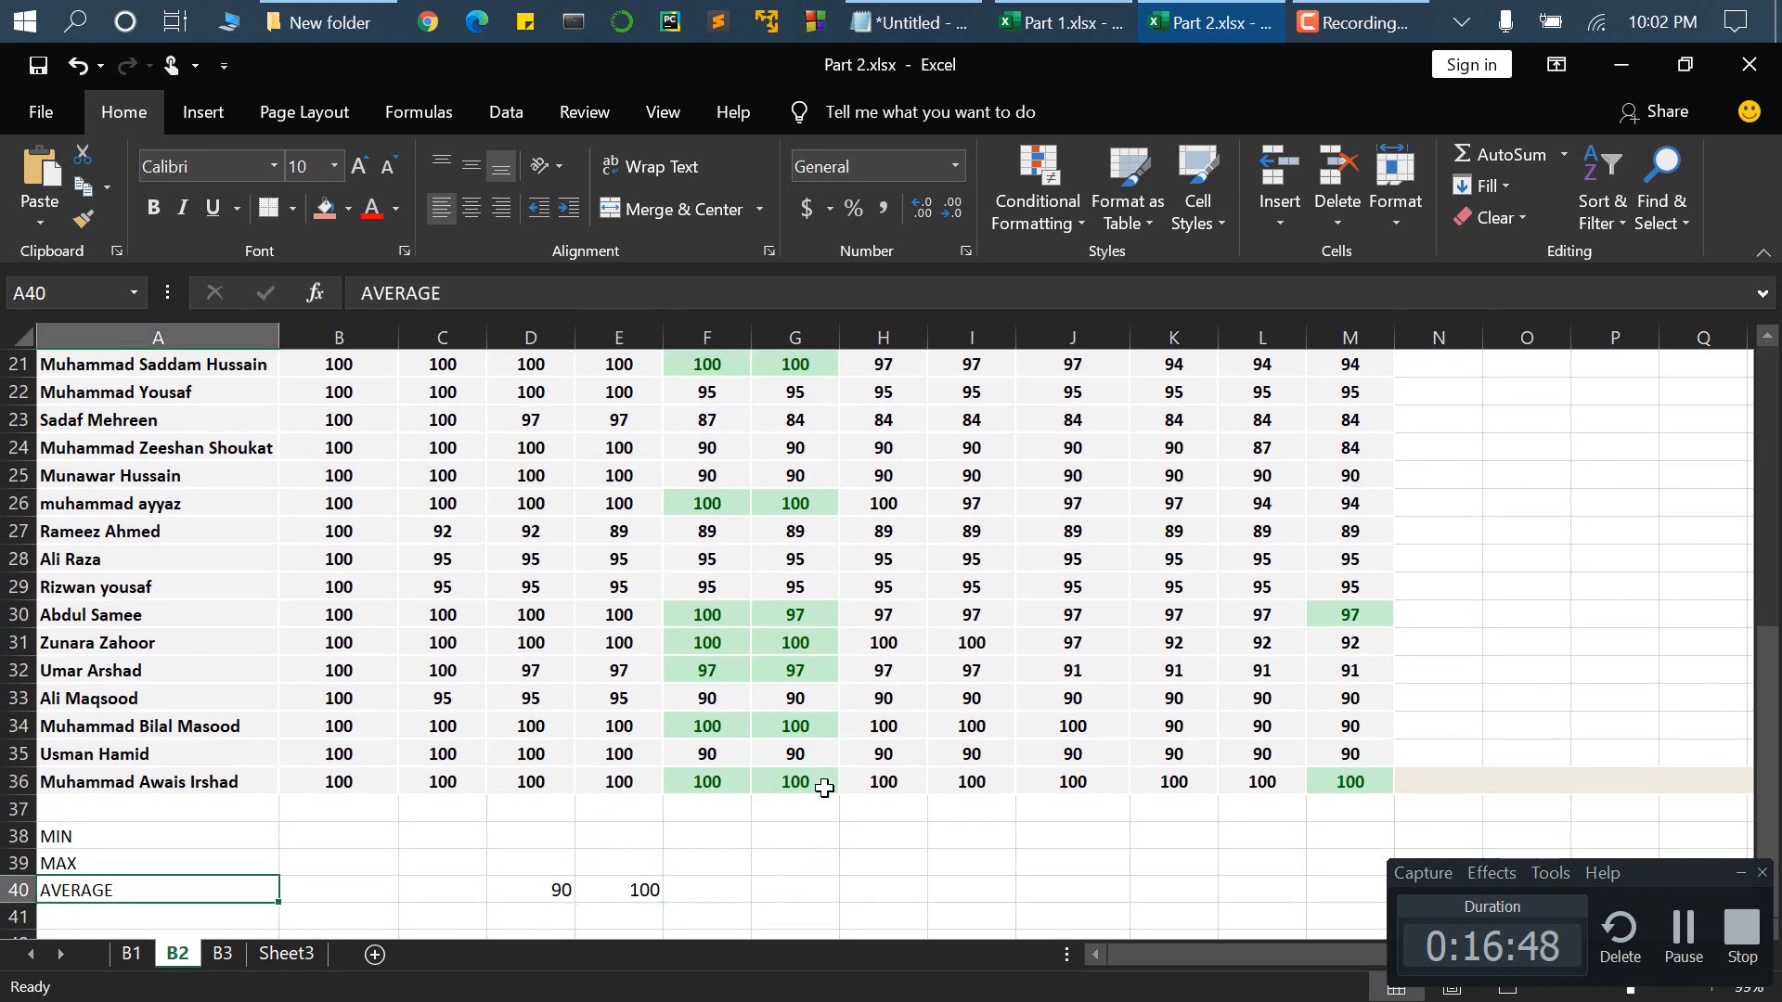
scroll(835, 800, up, 3)
scroll(780, 807, up, 4)
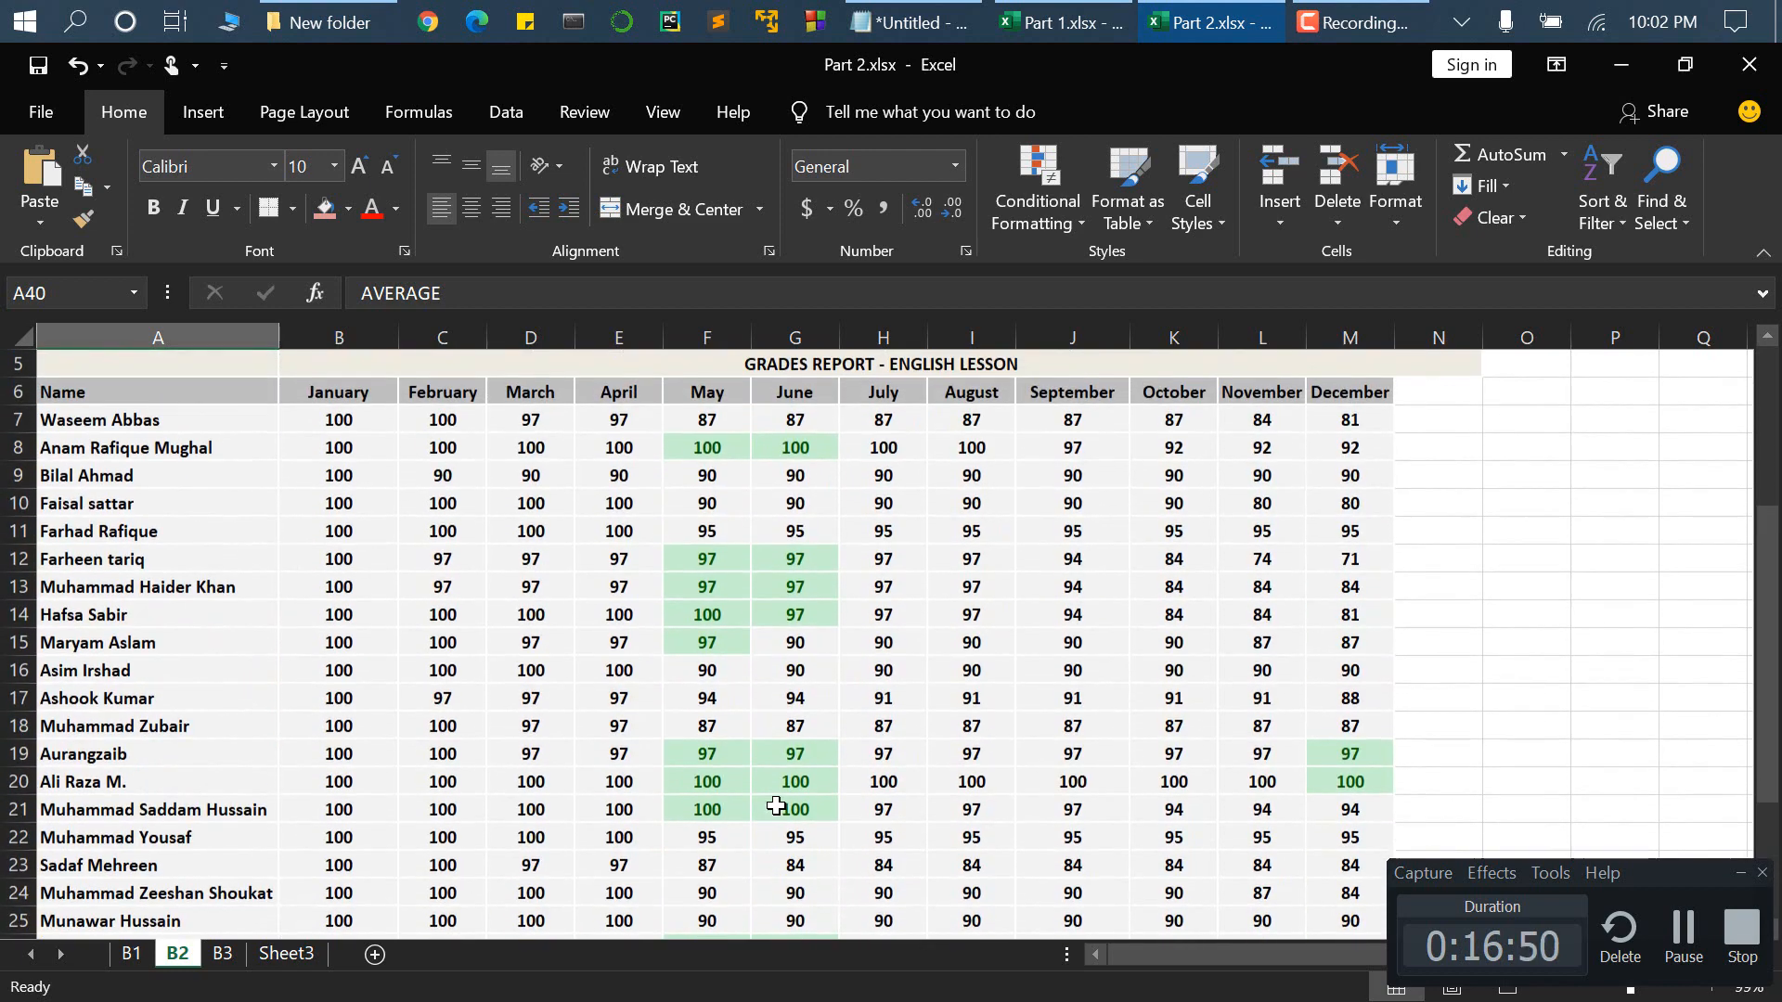
- Enter =AVERAGE(H7:H36) in cell F40 to get the average July grade, picking AVERAGE from the suggested functions
scroll(776, 807, down, 10)
click(705, 589)
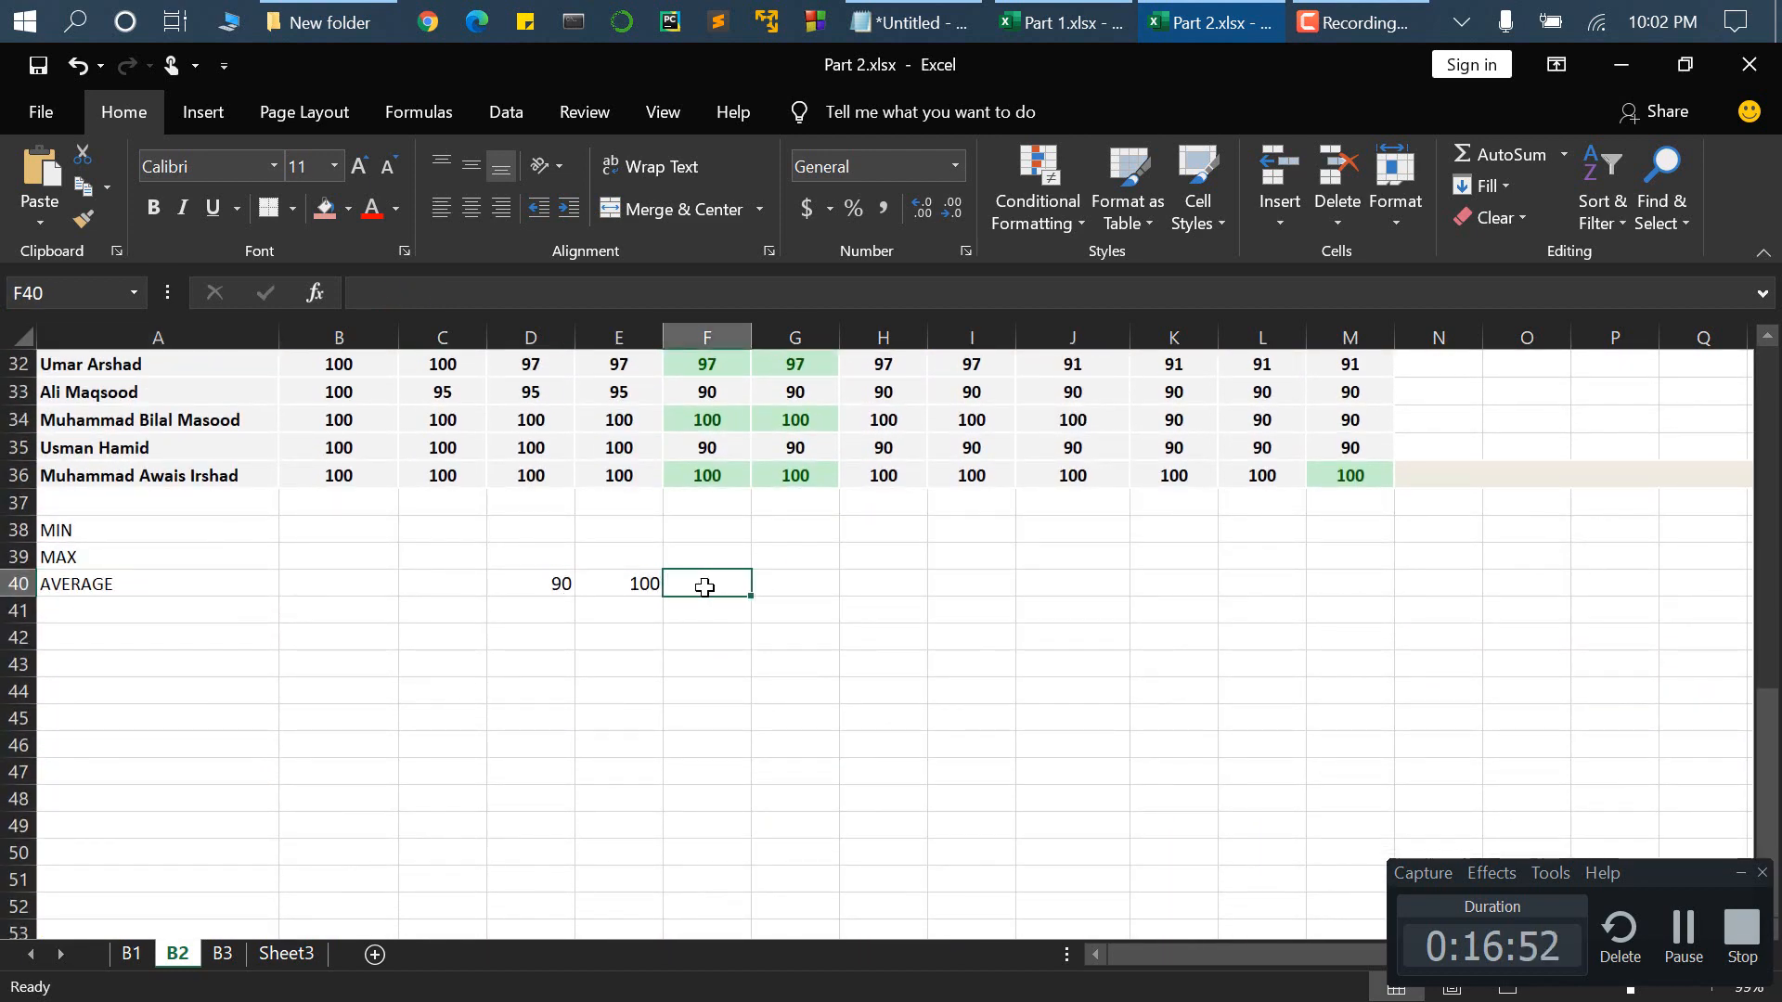
text(=)
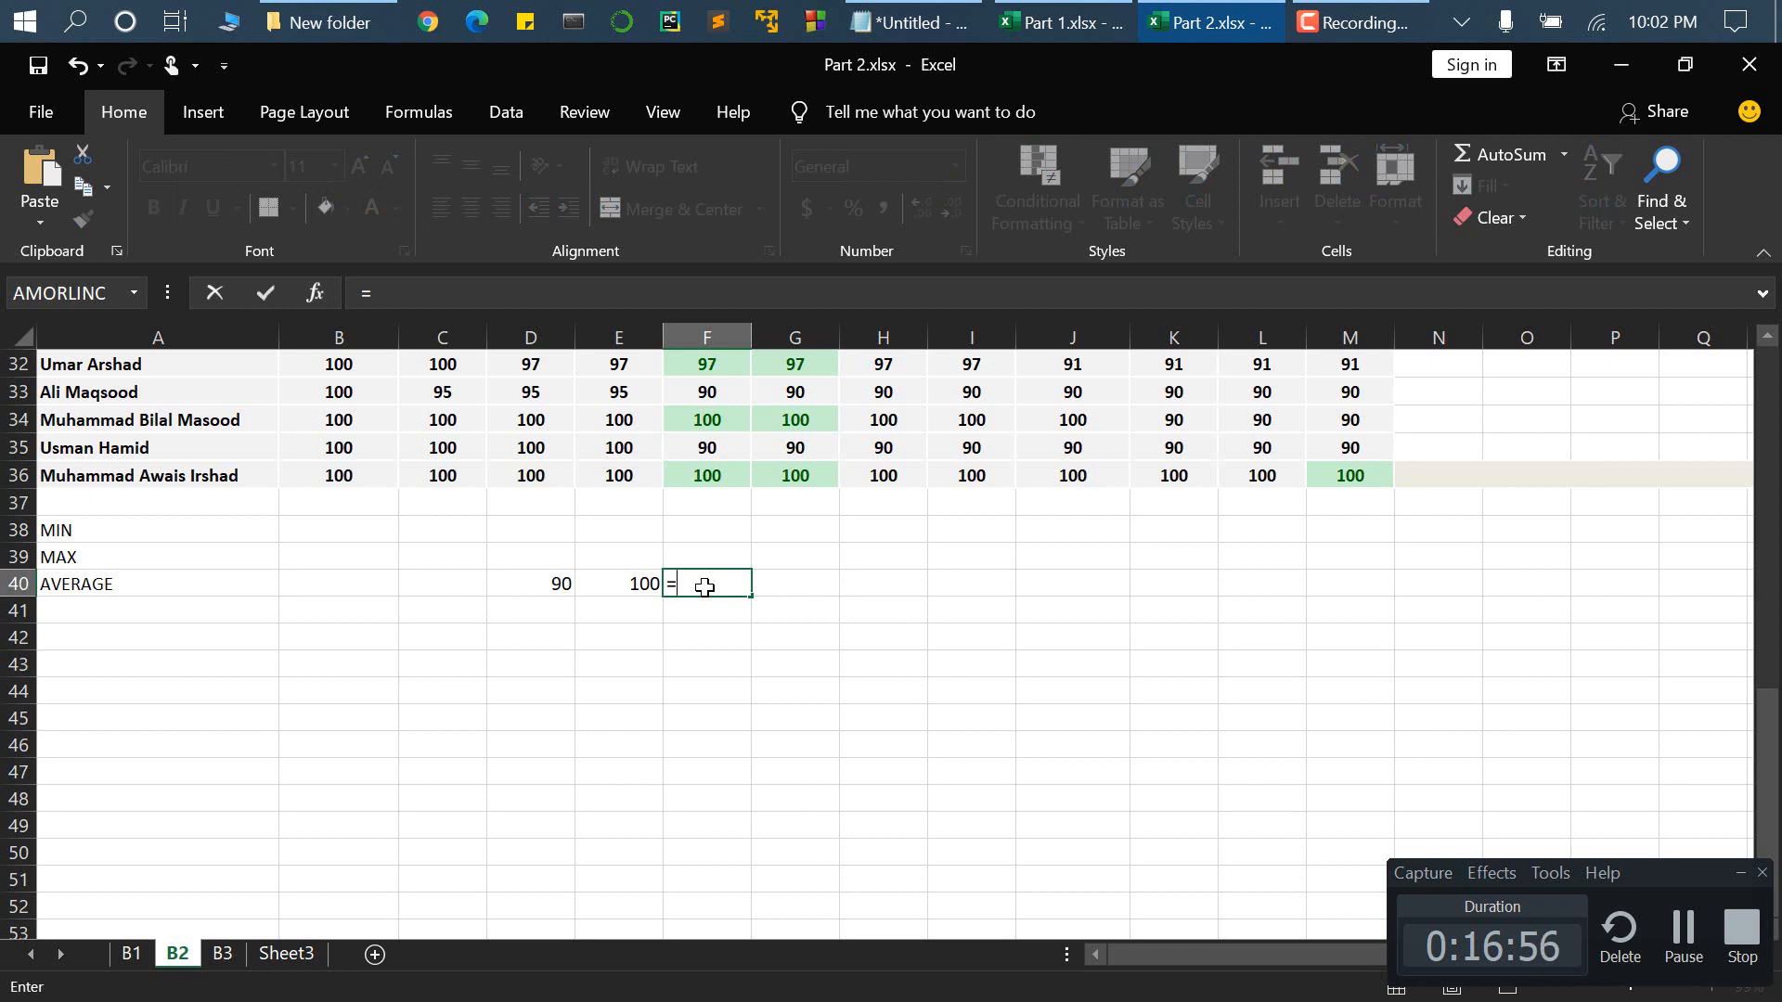
text(av)
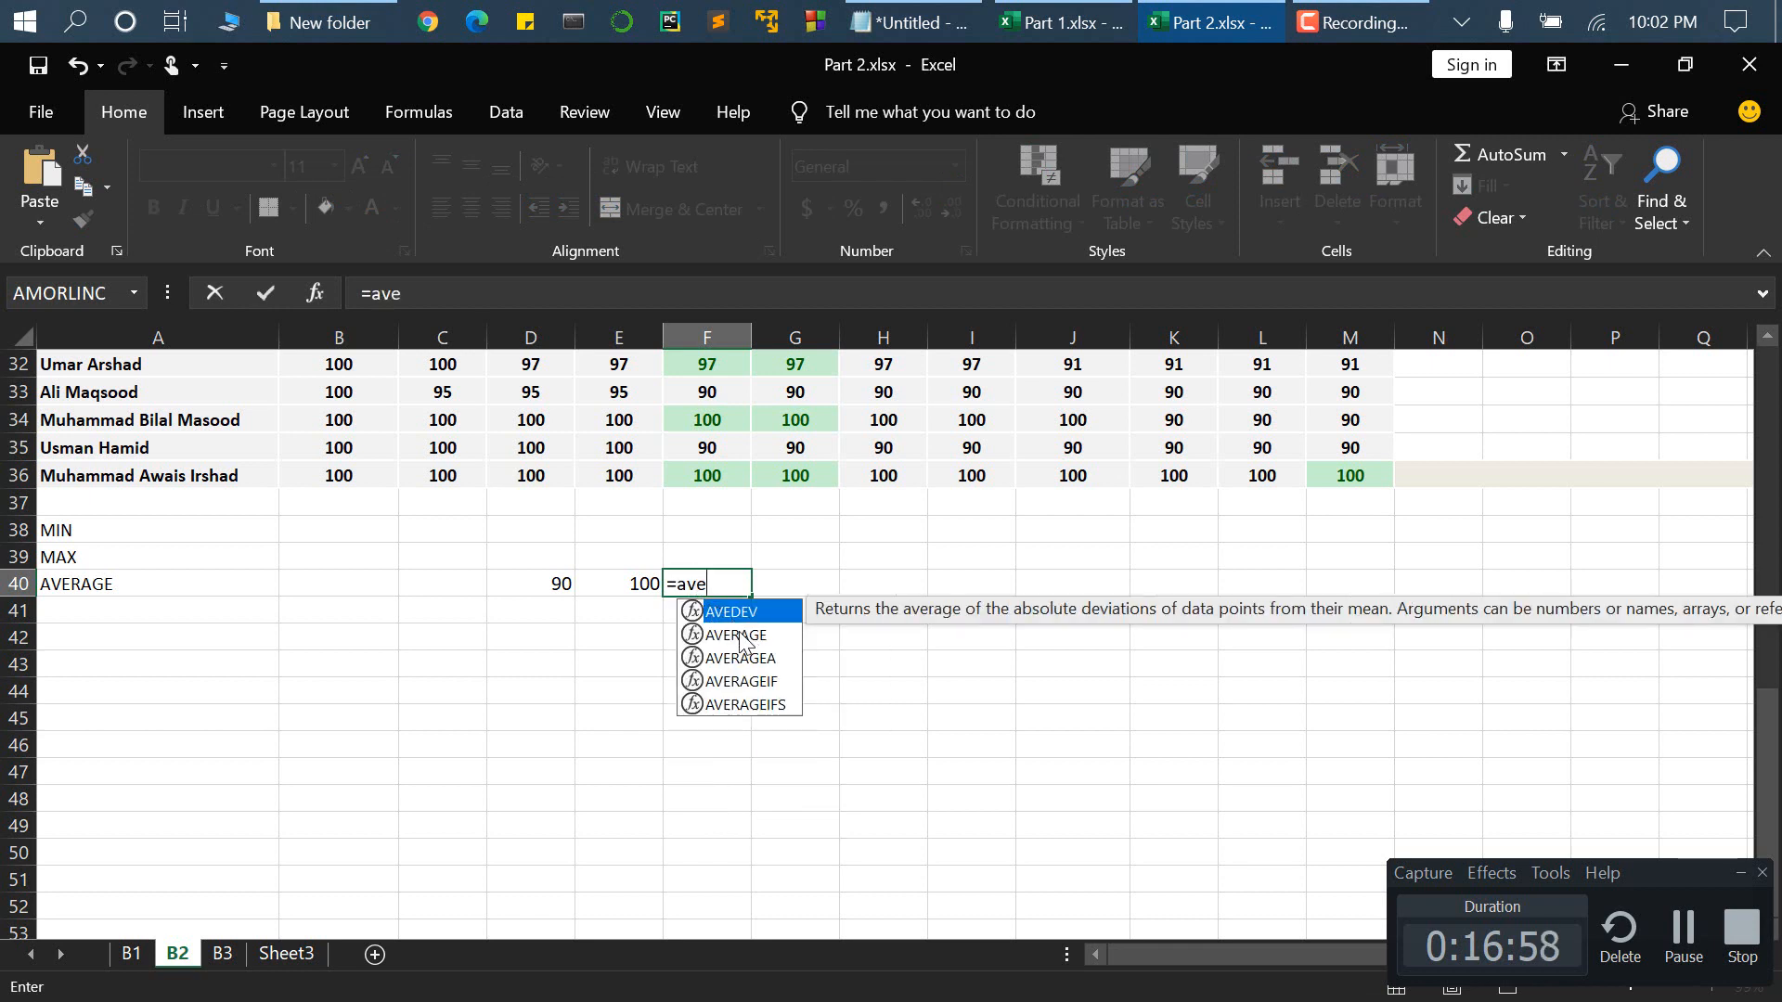
text(e)
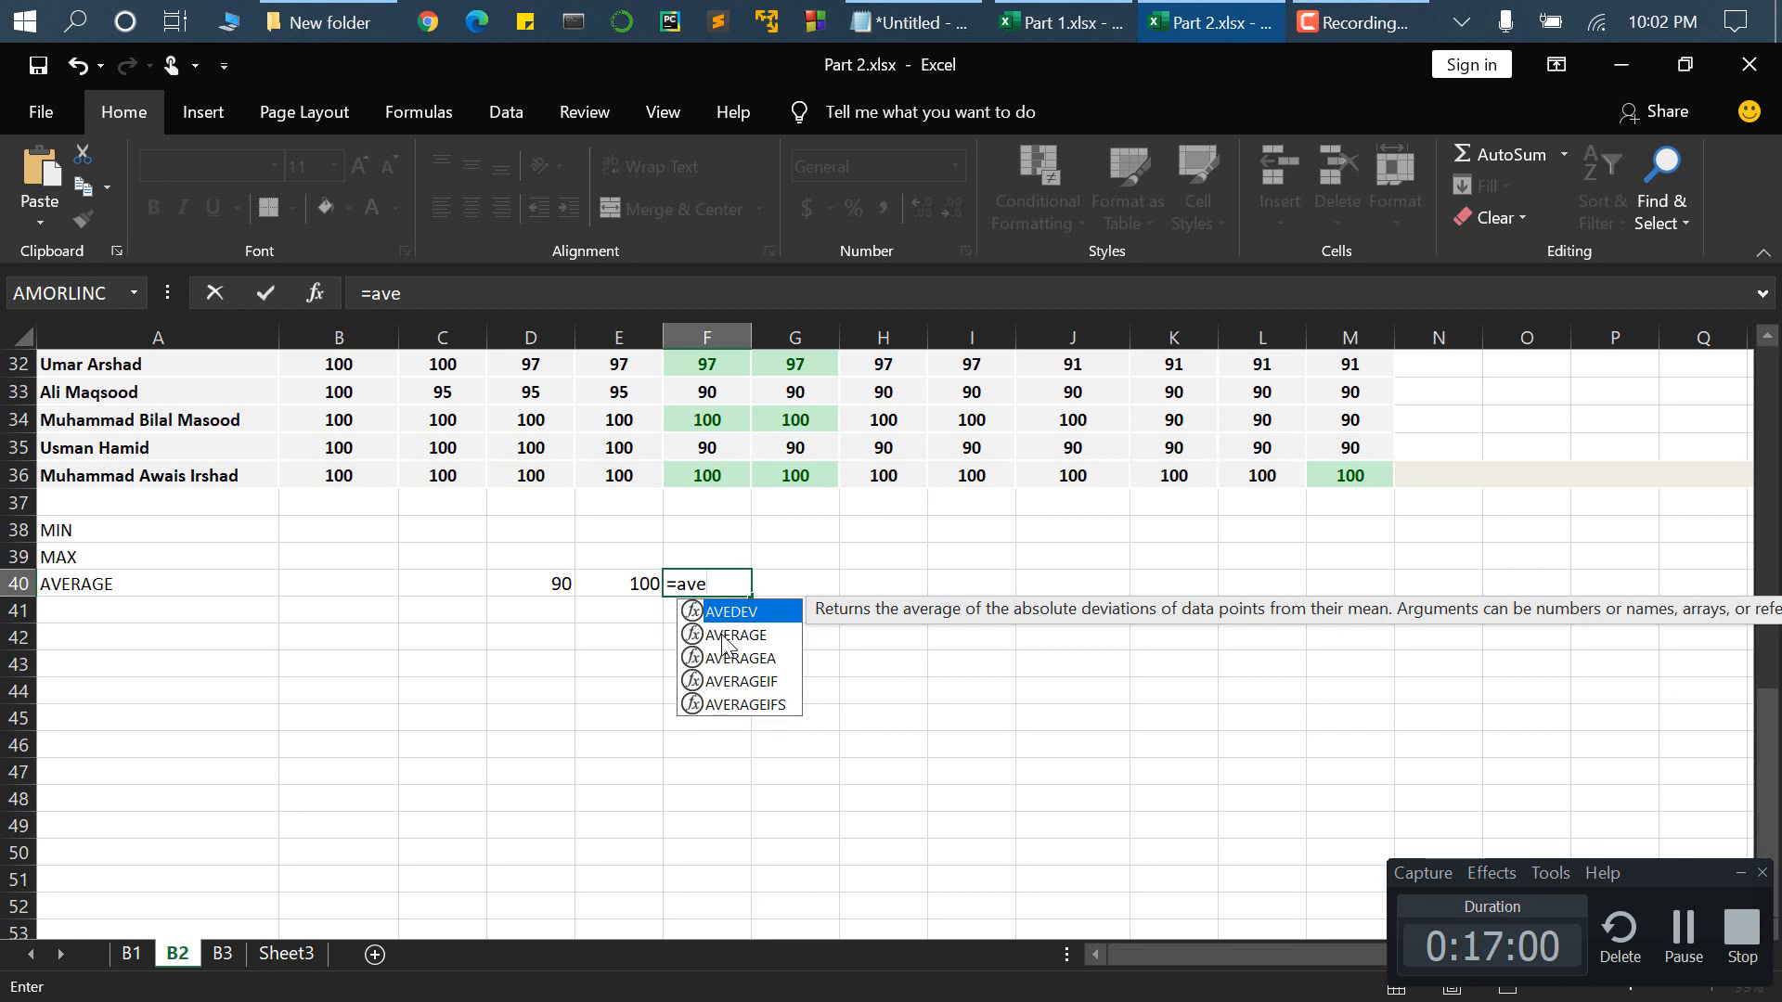
double_click(740, 634)
scroll(943, 628, up, 7)
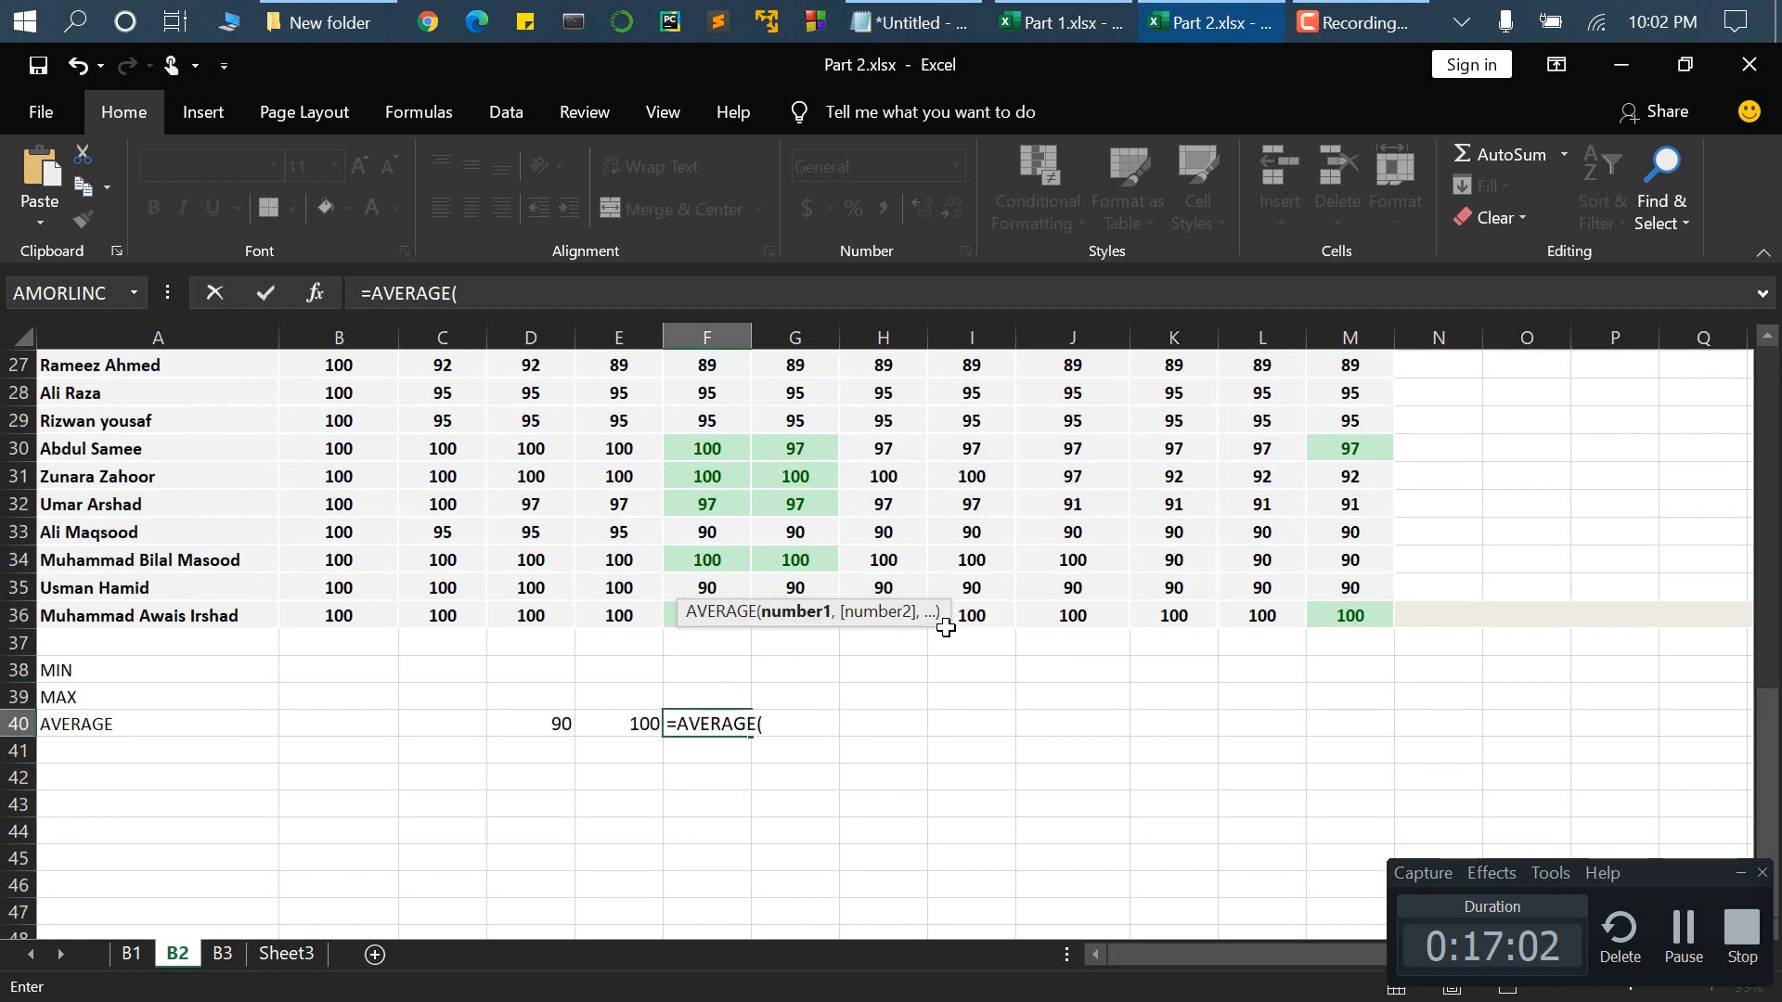
scroll(943, 626, up, 3)
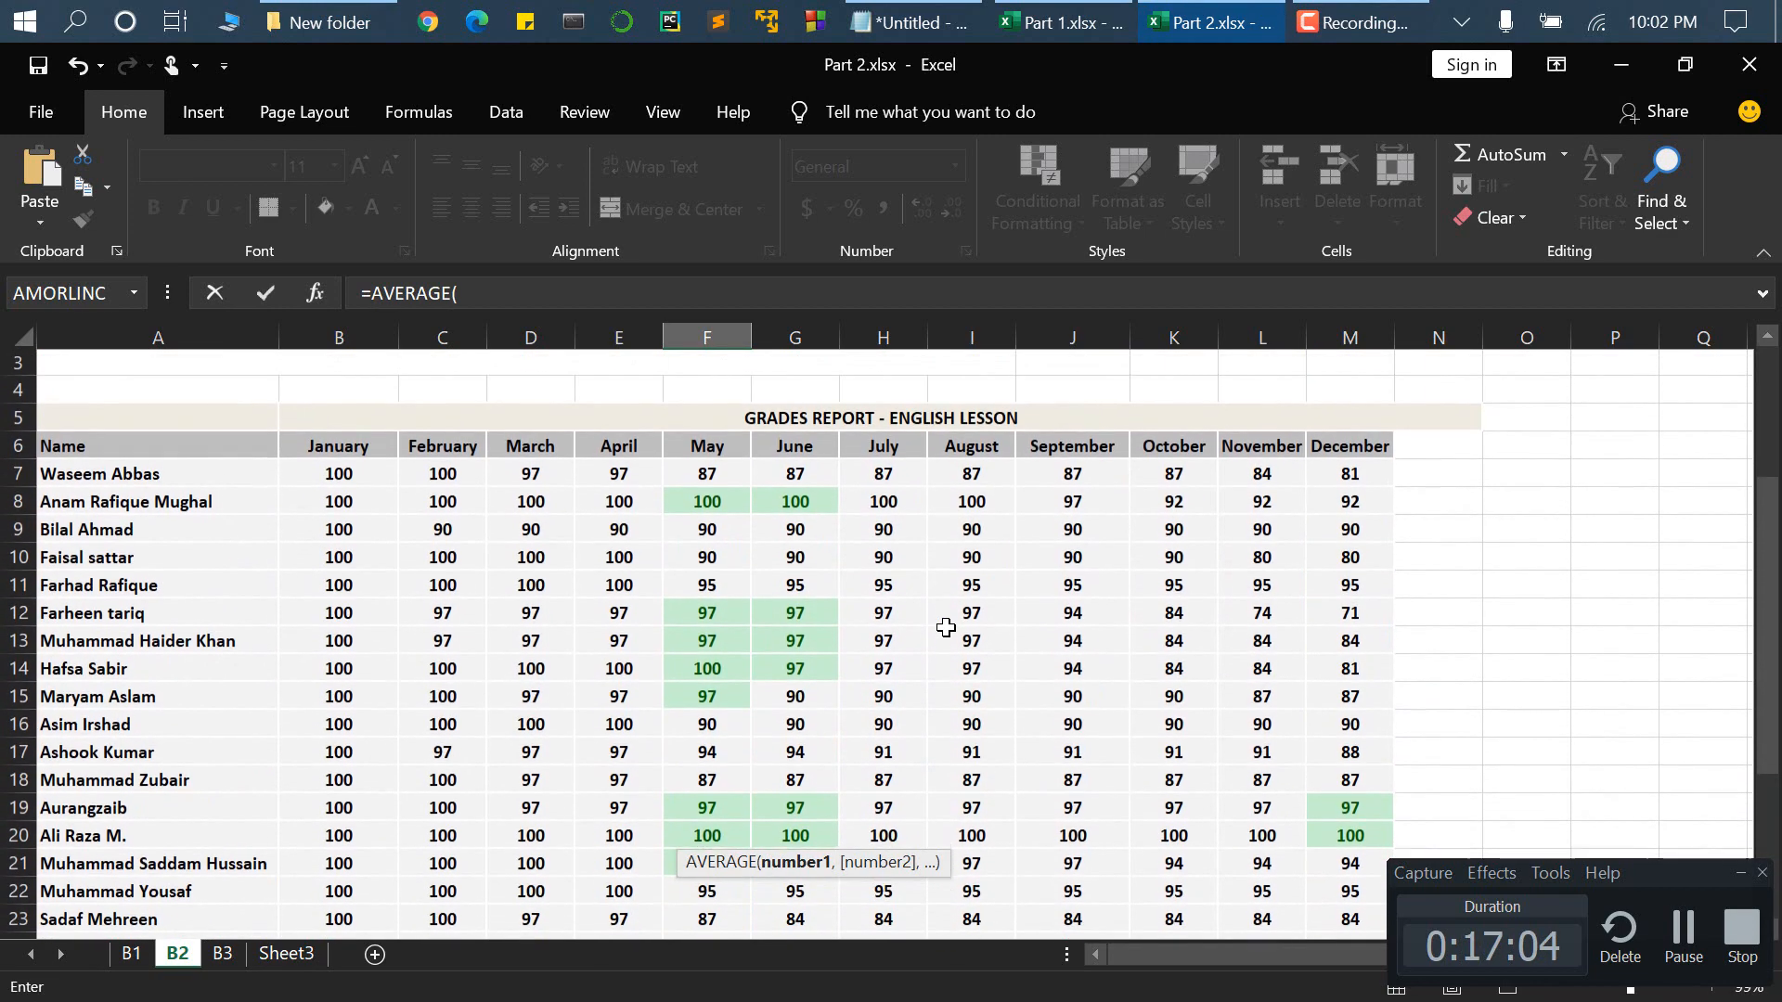
drag(882, 445, 882, 780)
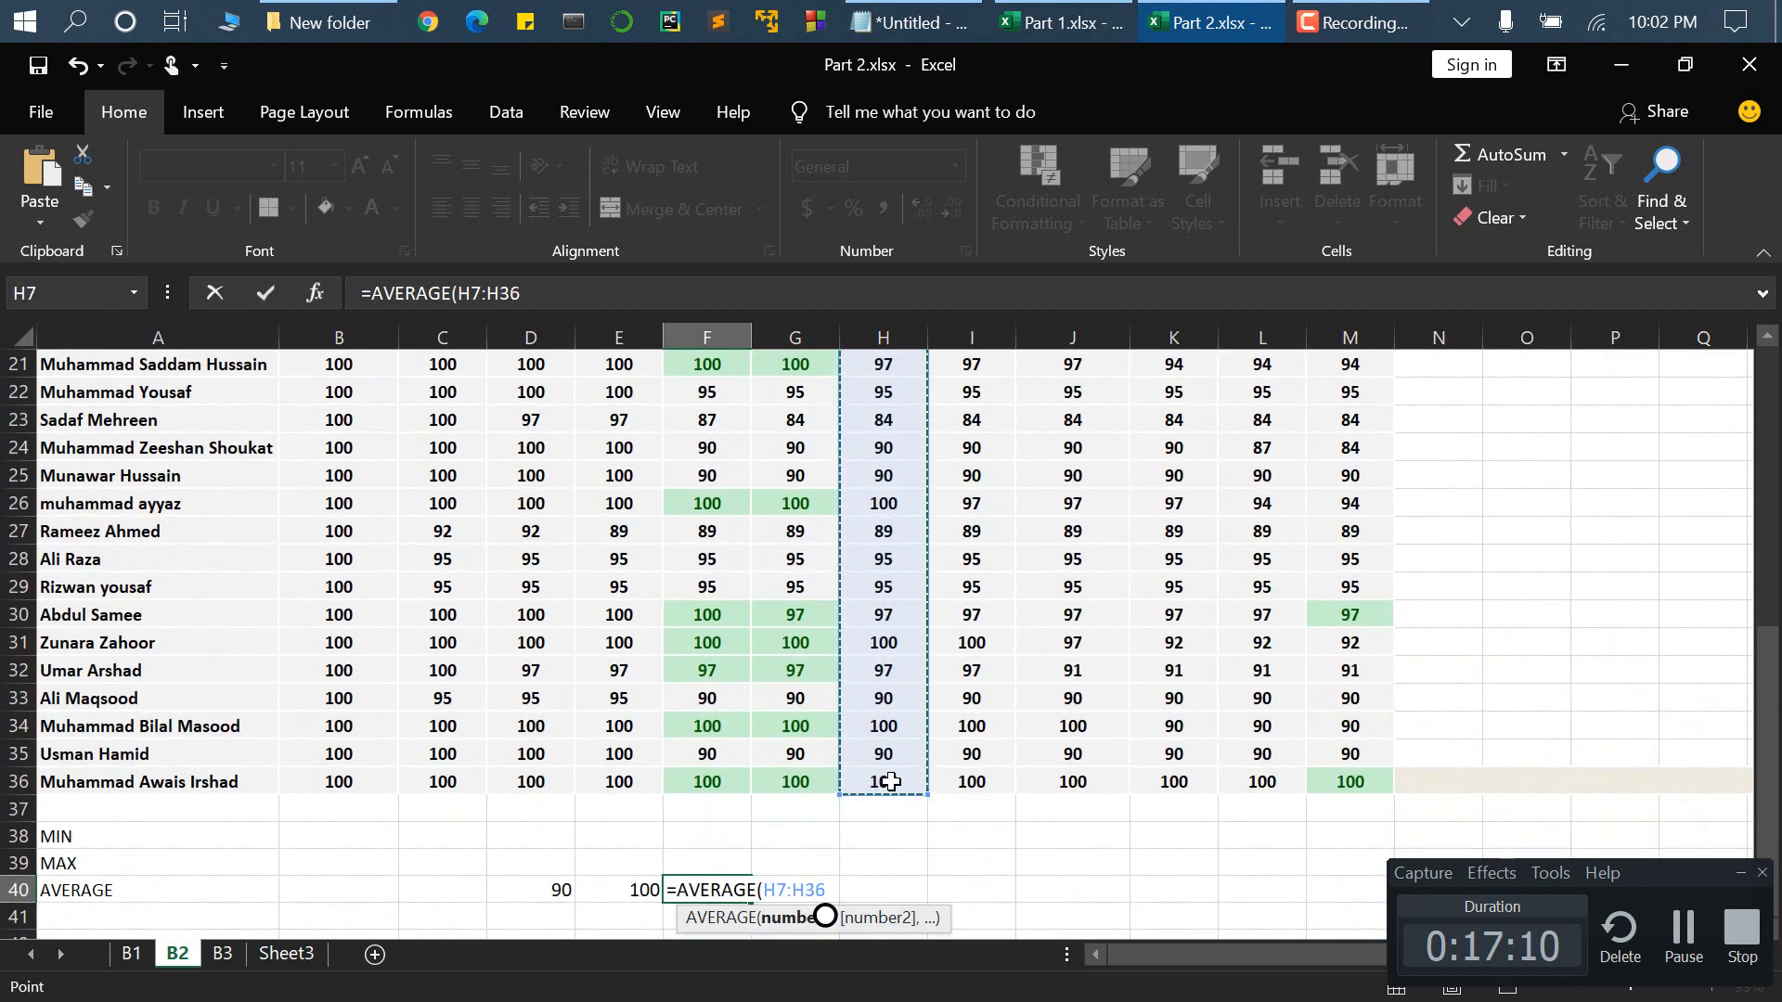
key(Return)
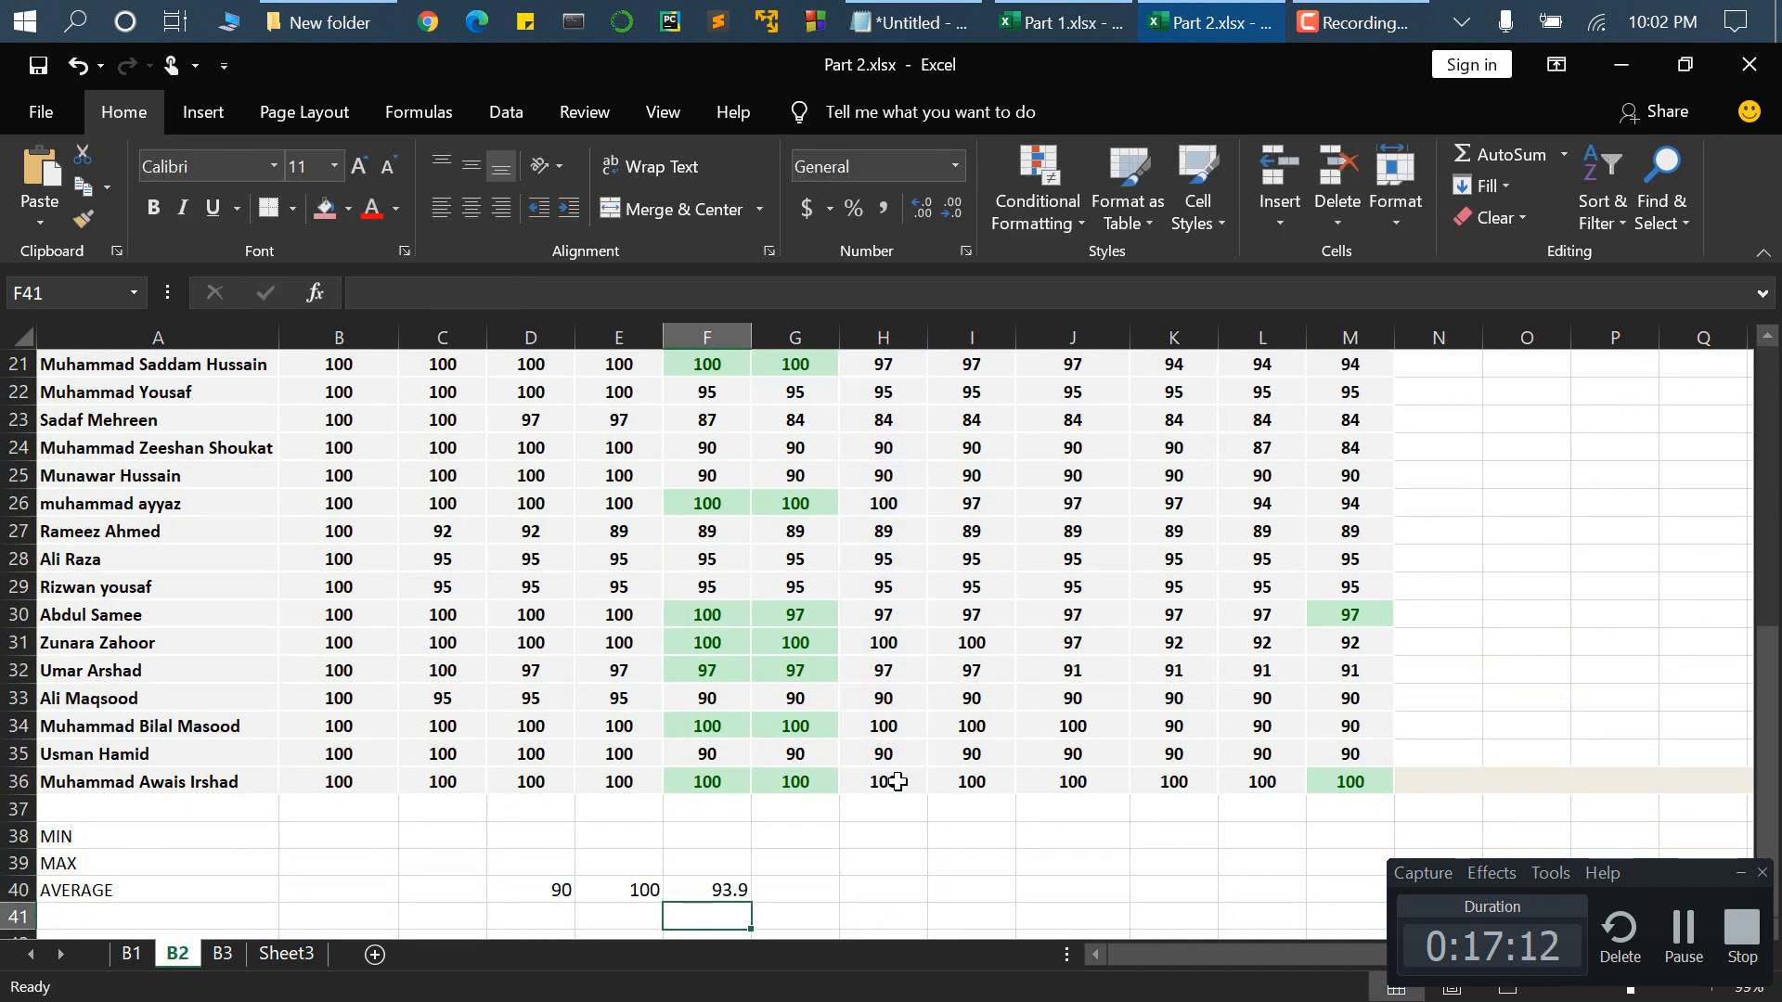
- Check the AVERAGE formula in cell F40, and switch to the trip budget workbook Part 1.xlsx
scroll(772, 789, down, 1)
click(734, 808)
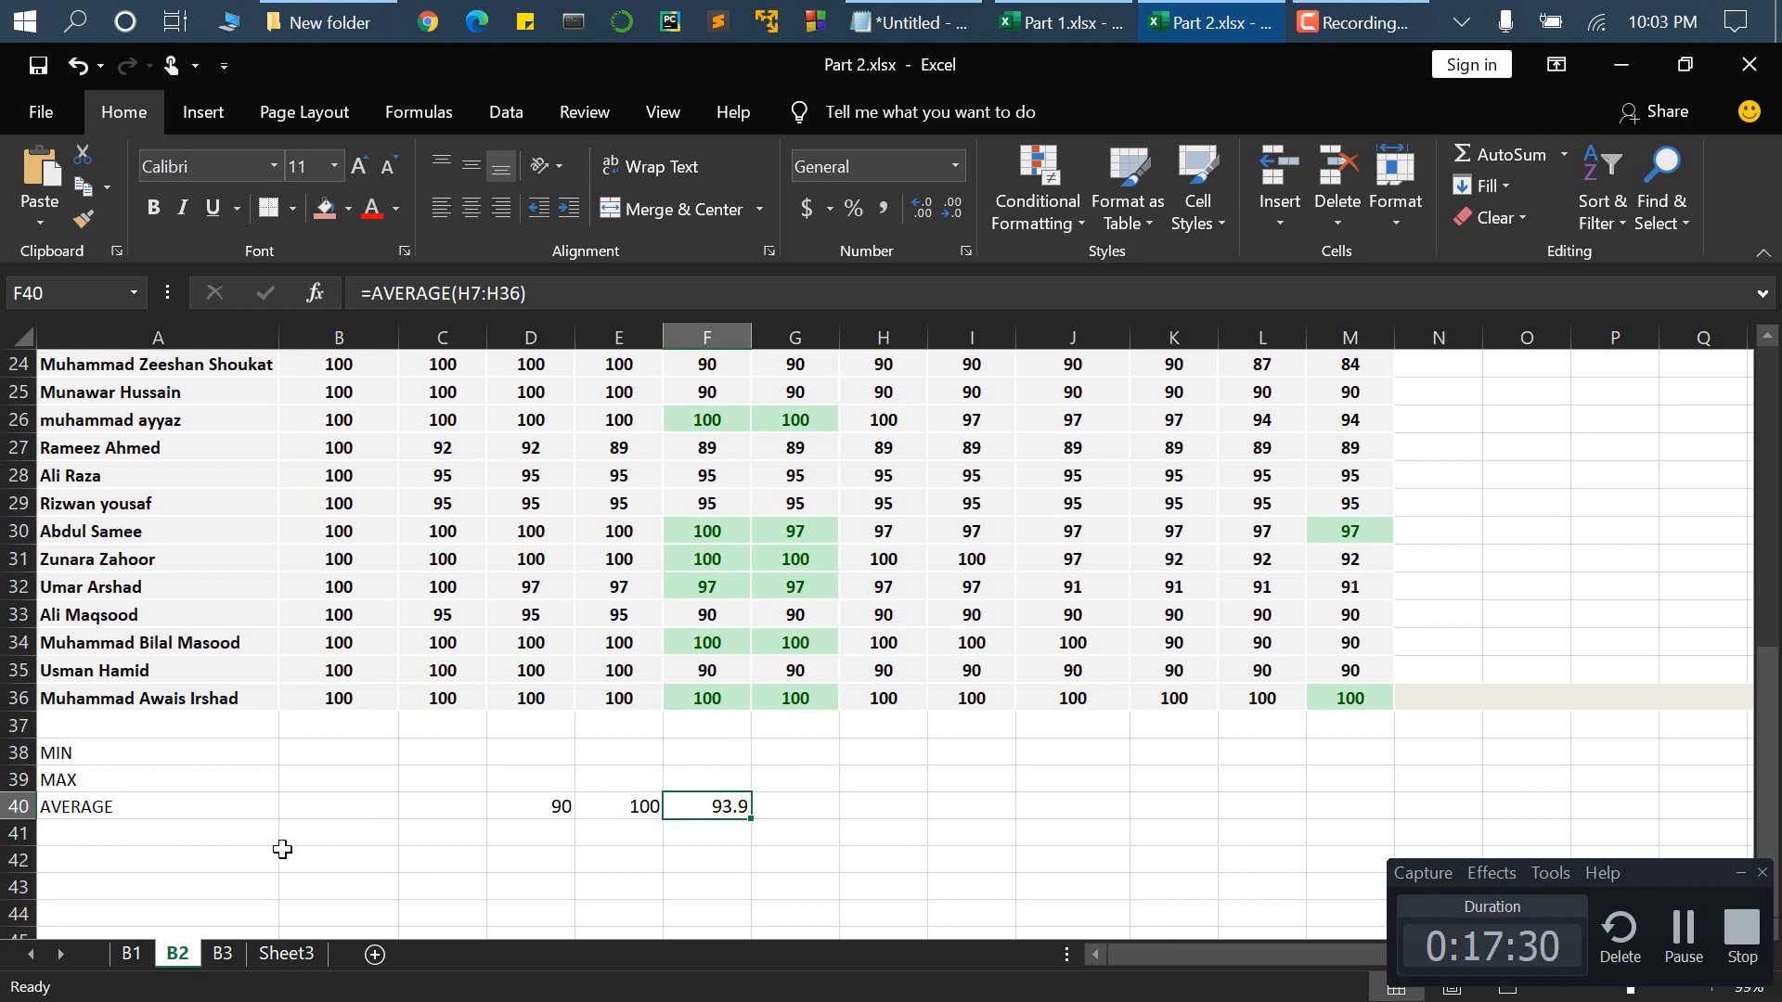
click(1062, 22)
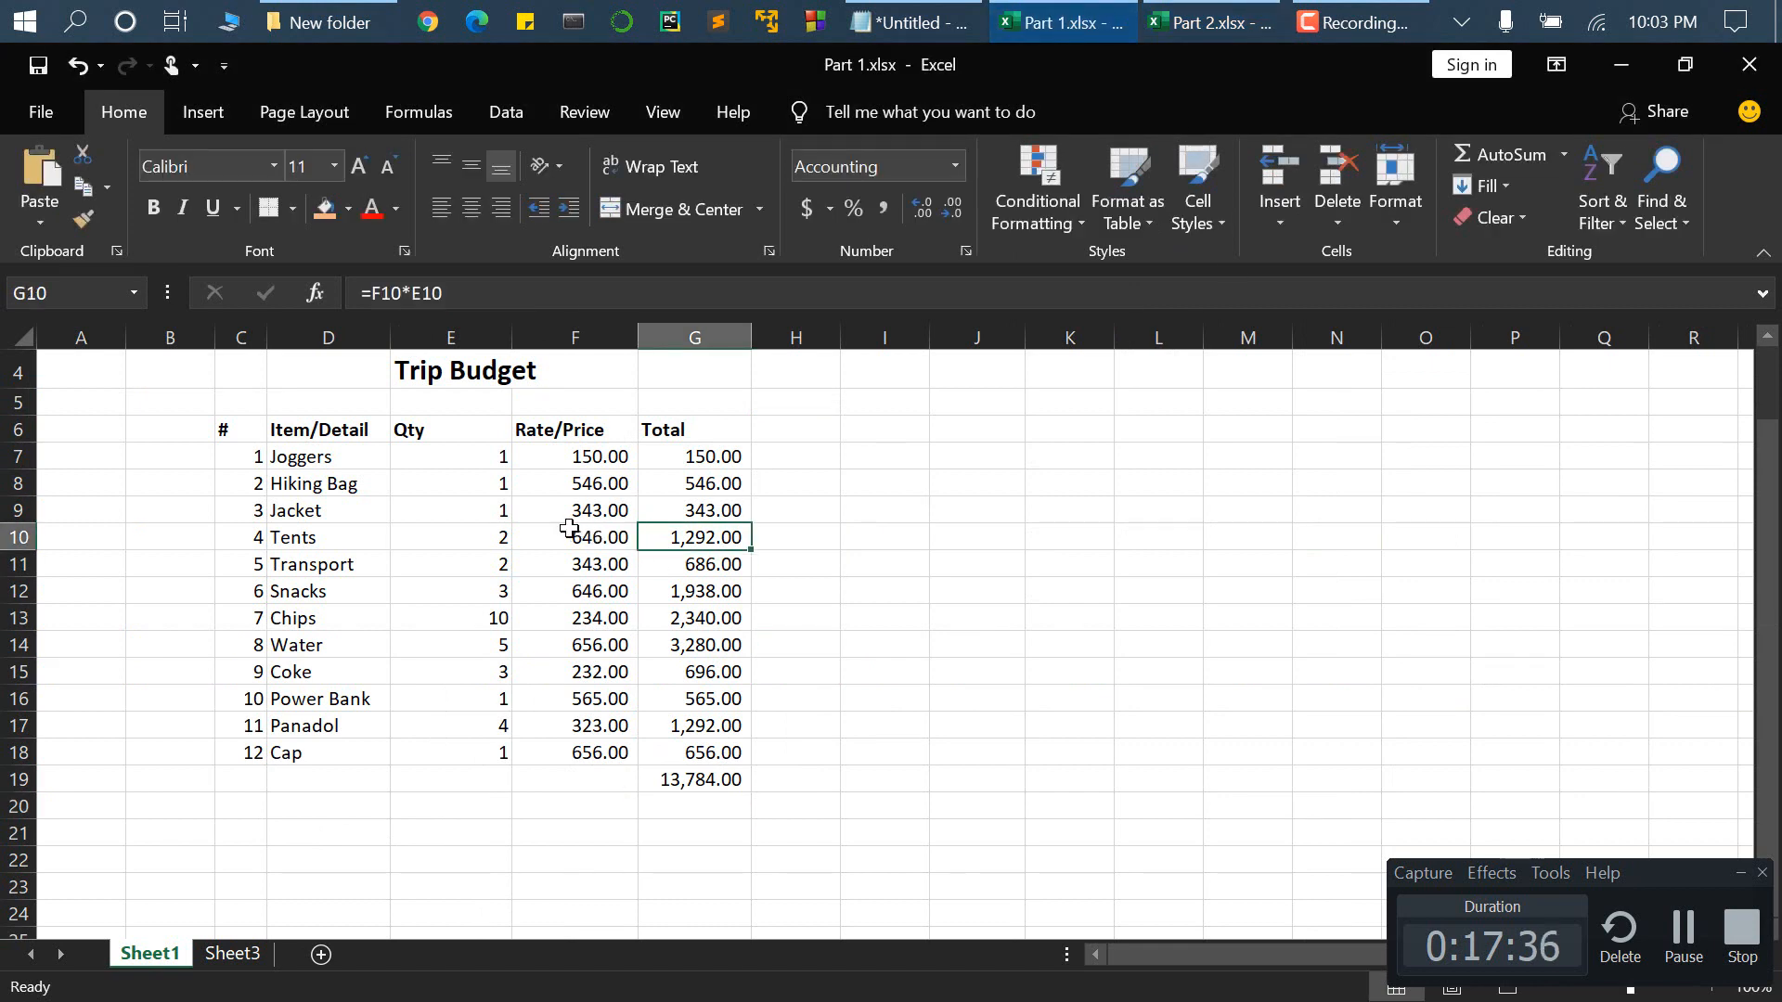
- Select all the item names in D7:D18, extending the selection from Joggers to the last filled cell below
click(417, 509)
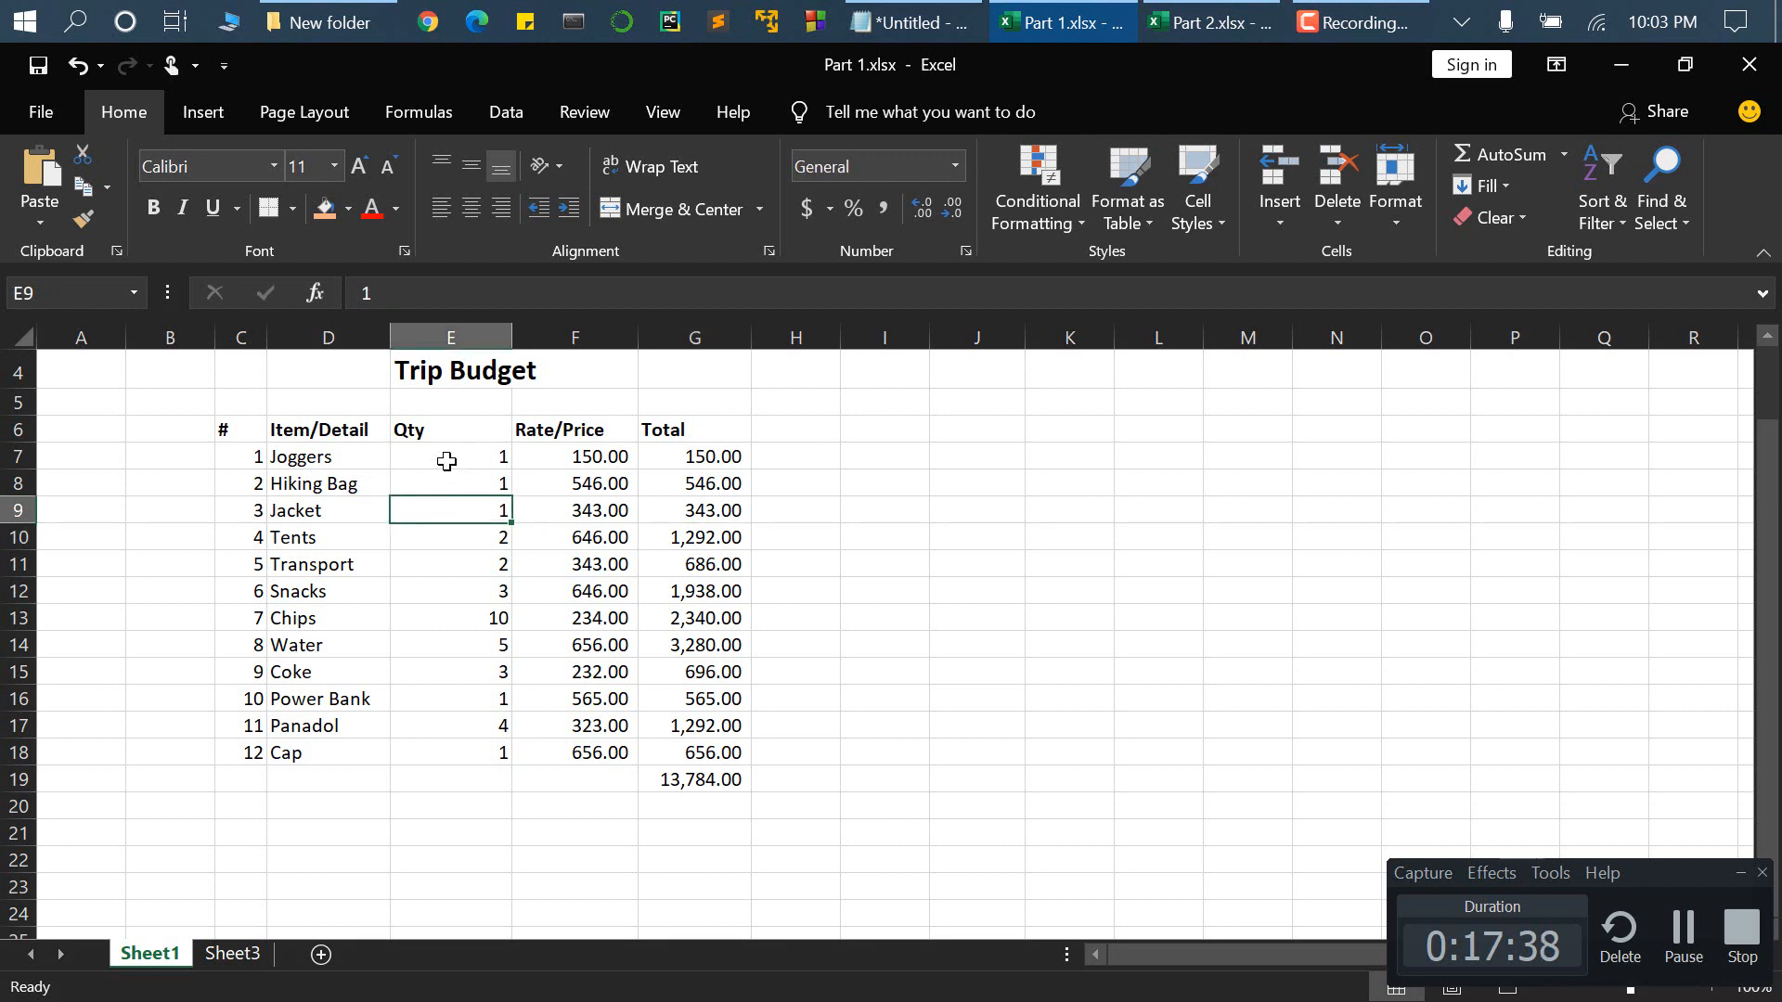
click(330, 436)
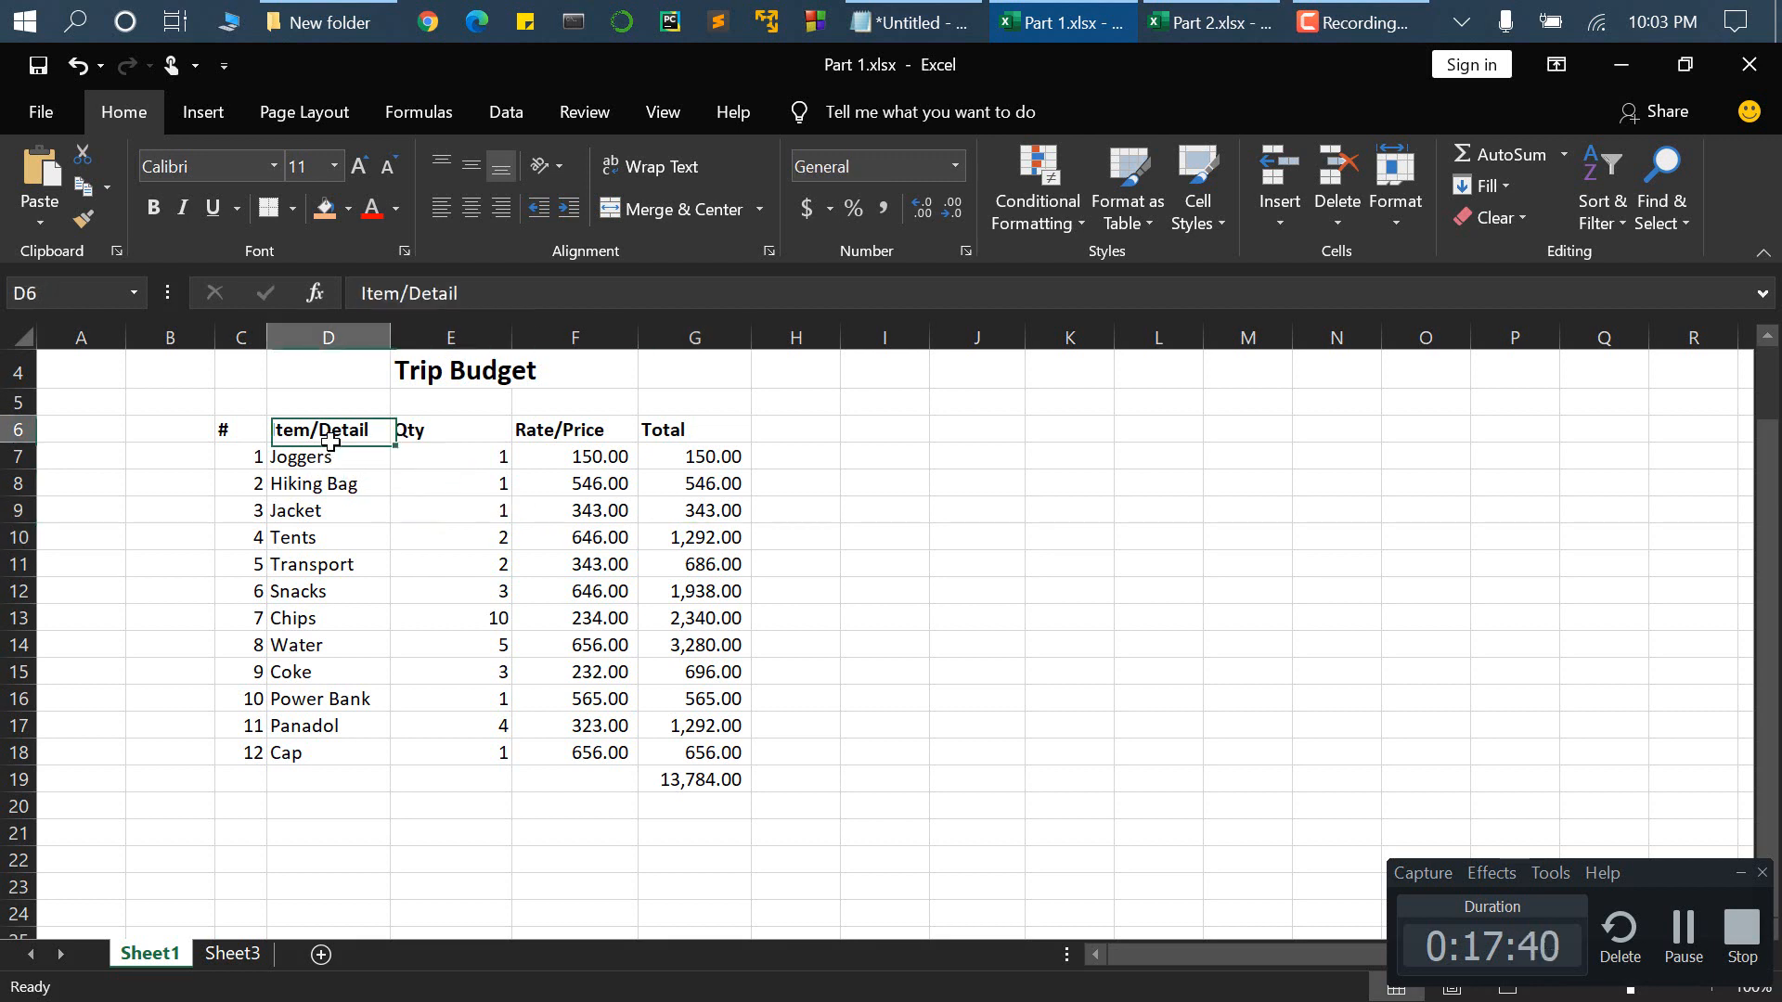
key(Down)
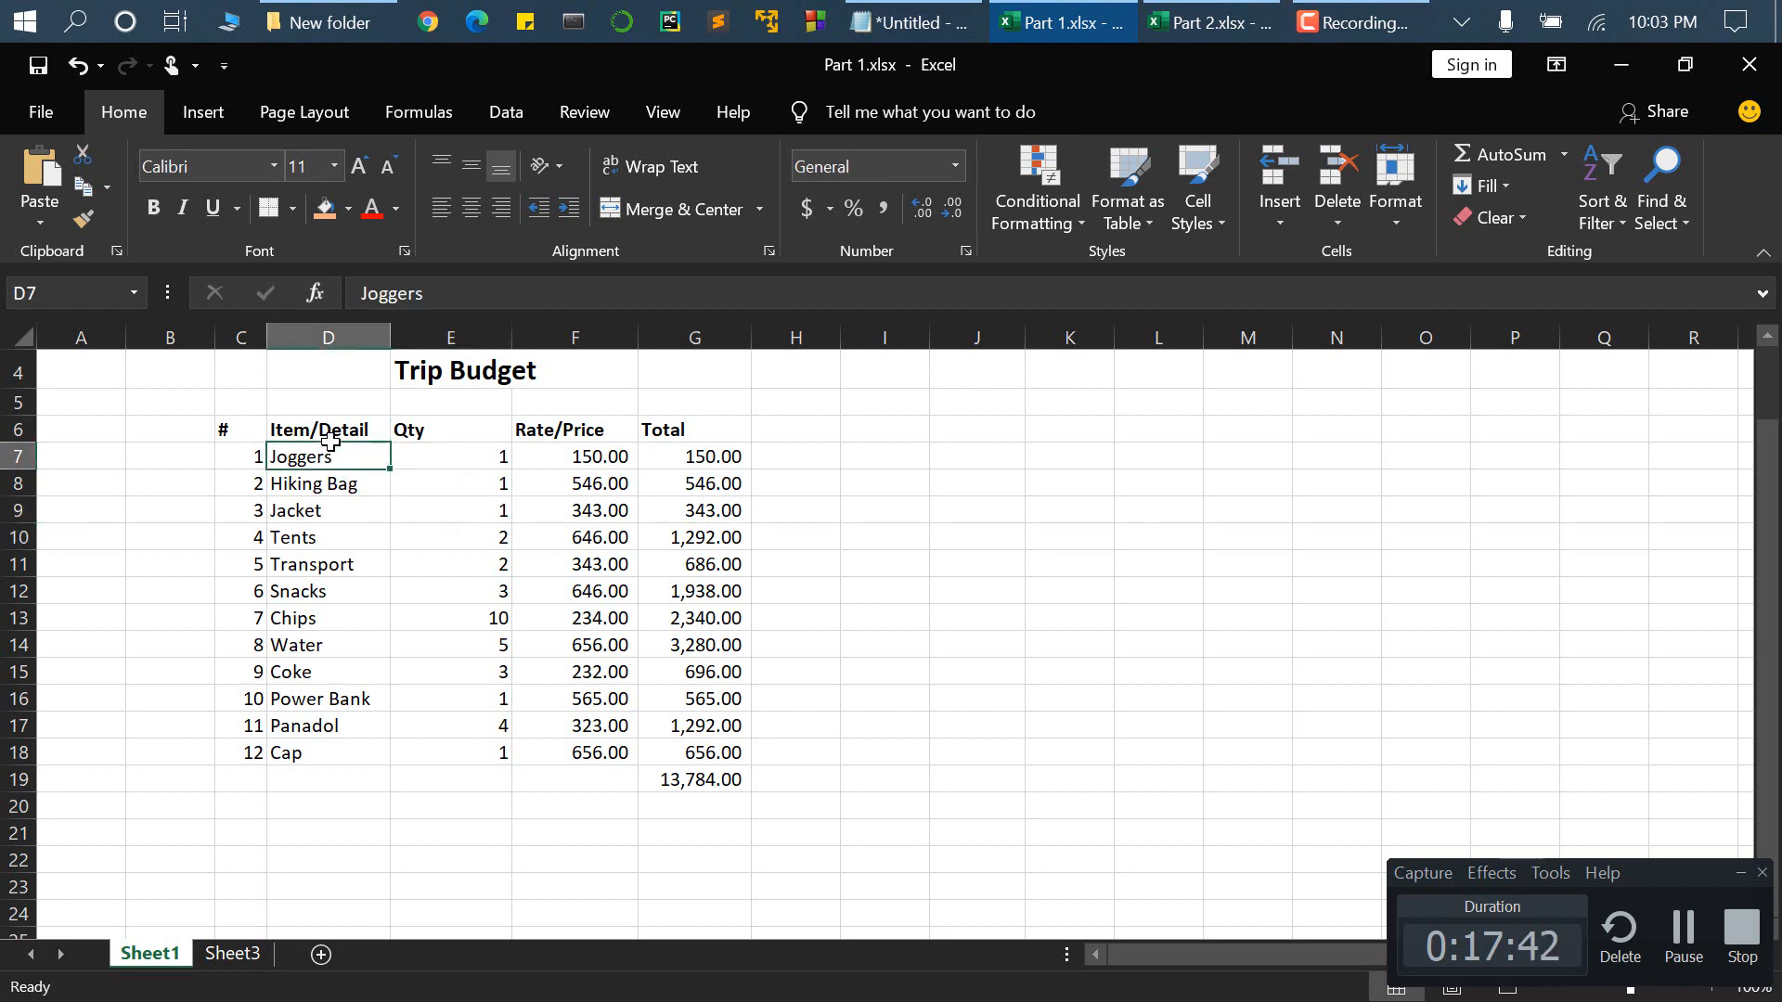
key(ctrl+shift+Down)
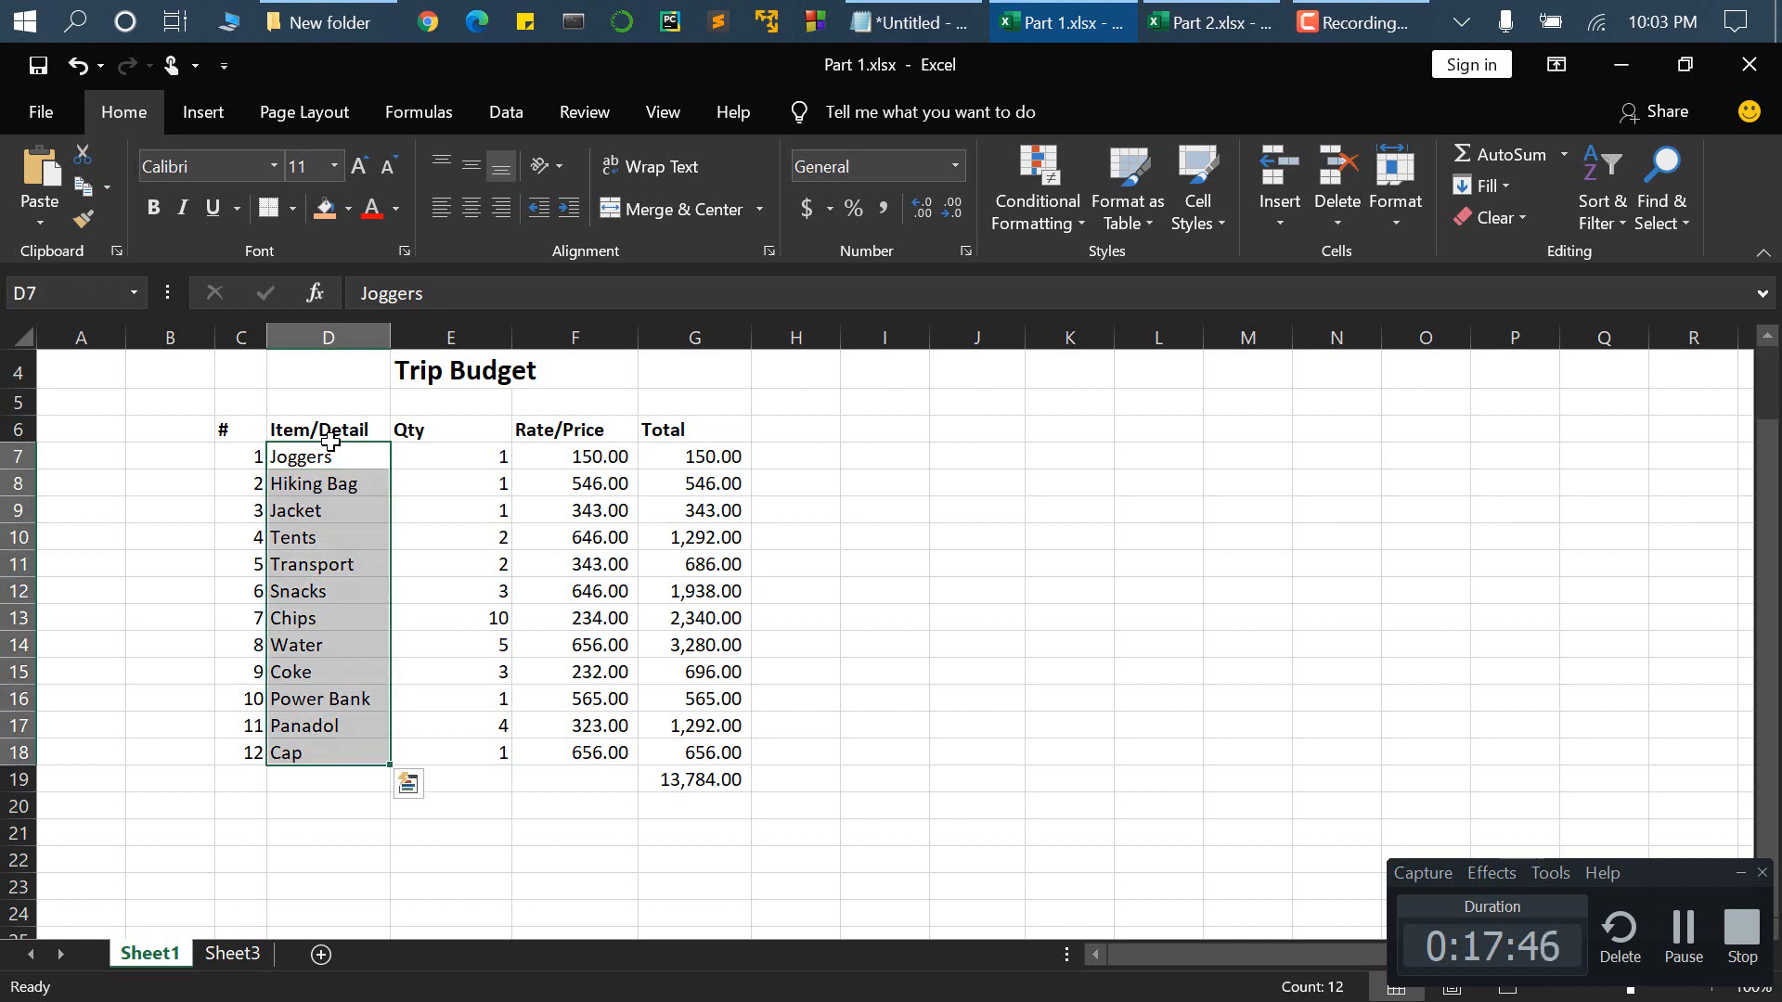
- Select the filled cells of the Joggers row from D7 across to G7
key(Down)
key(Up)
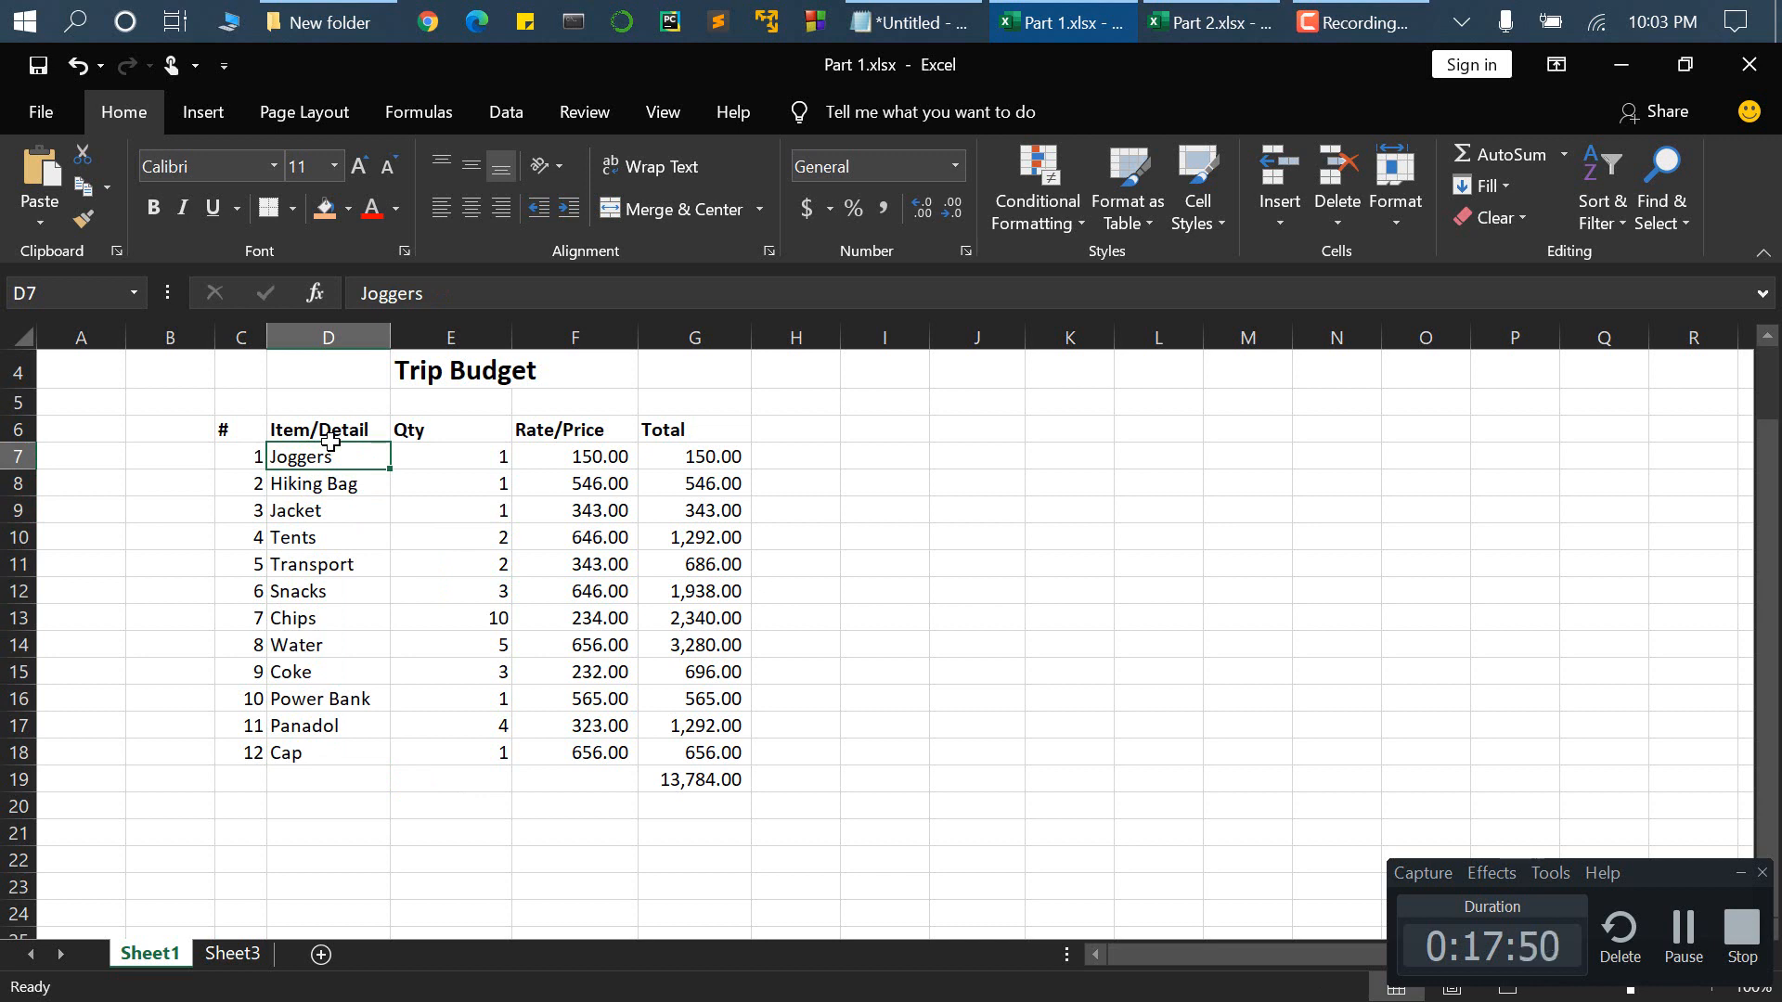
key(ctrl+shift+Right)
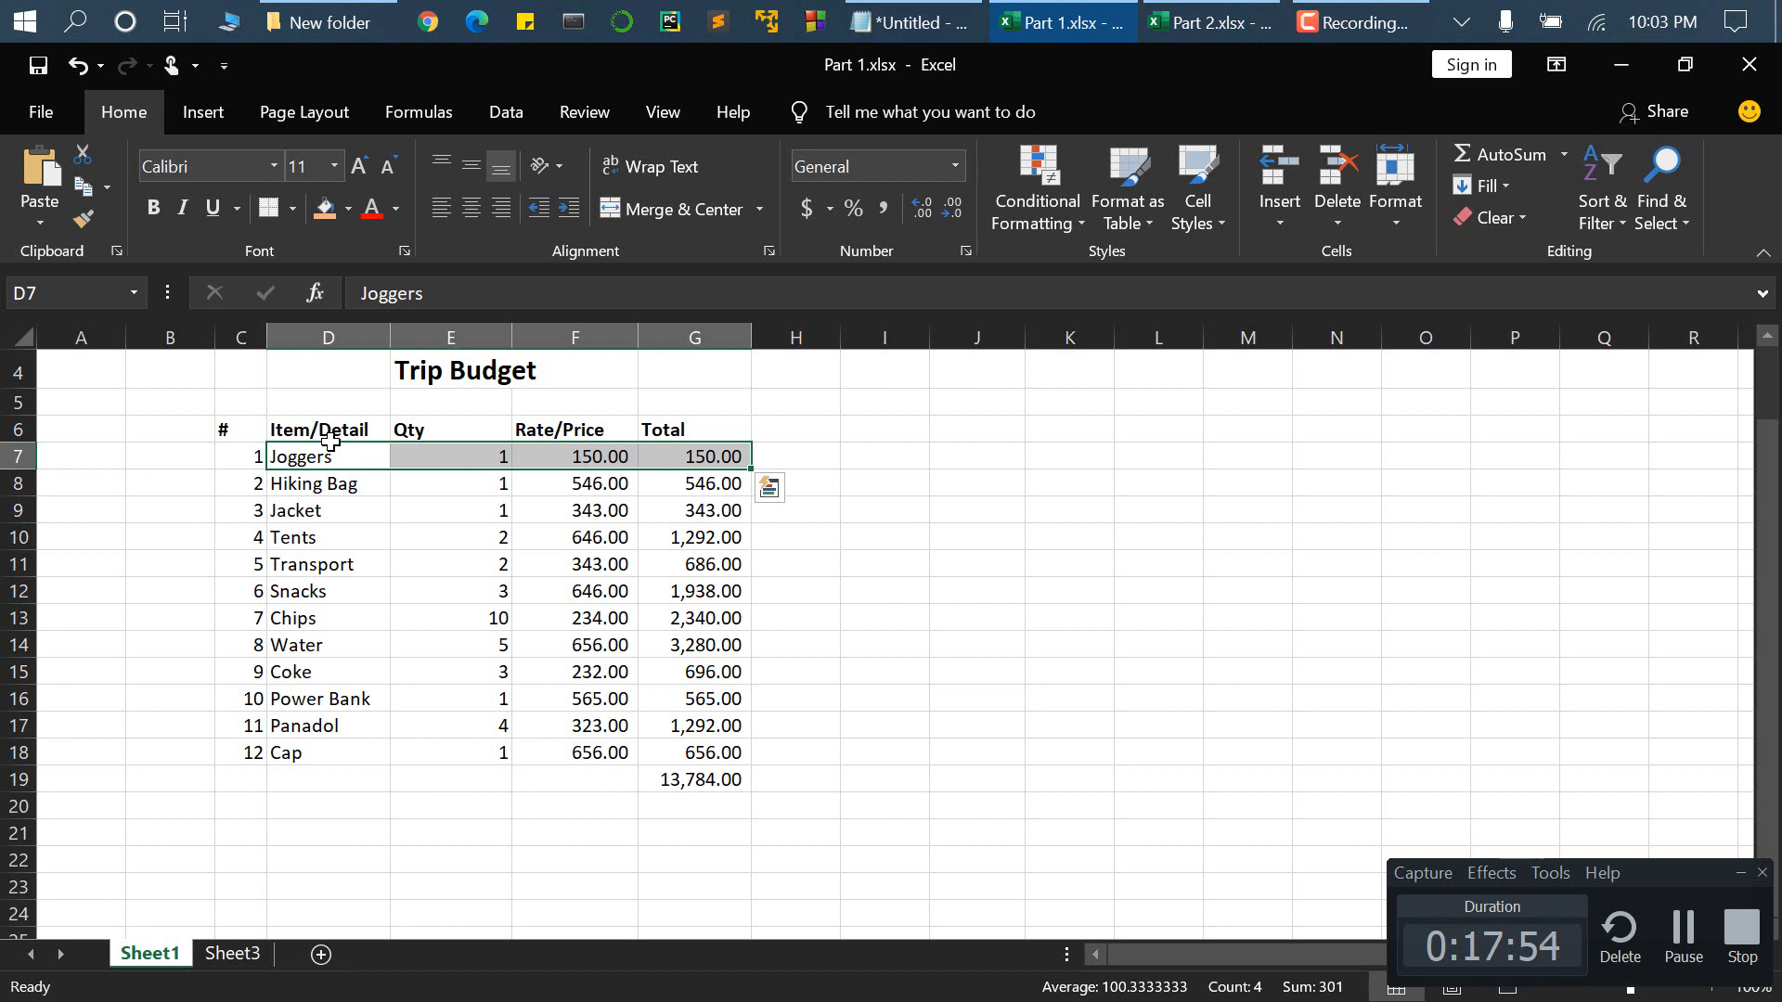
- Extend a selection from F18 up to the Rate/Price header, then another from G16 back to C16 along the Power Bank row
click(585, 753)
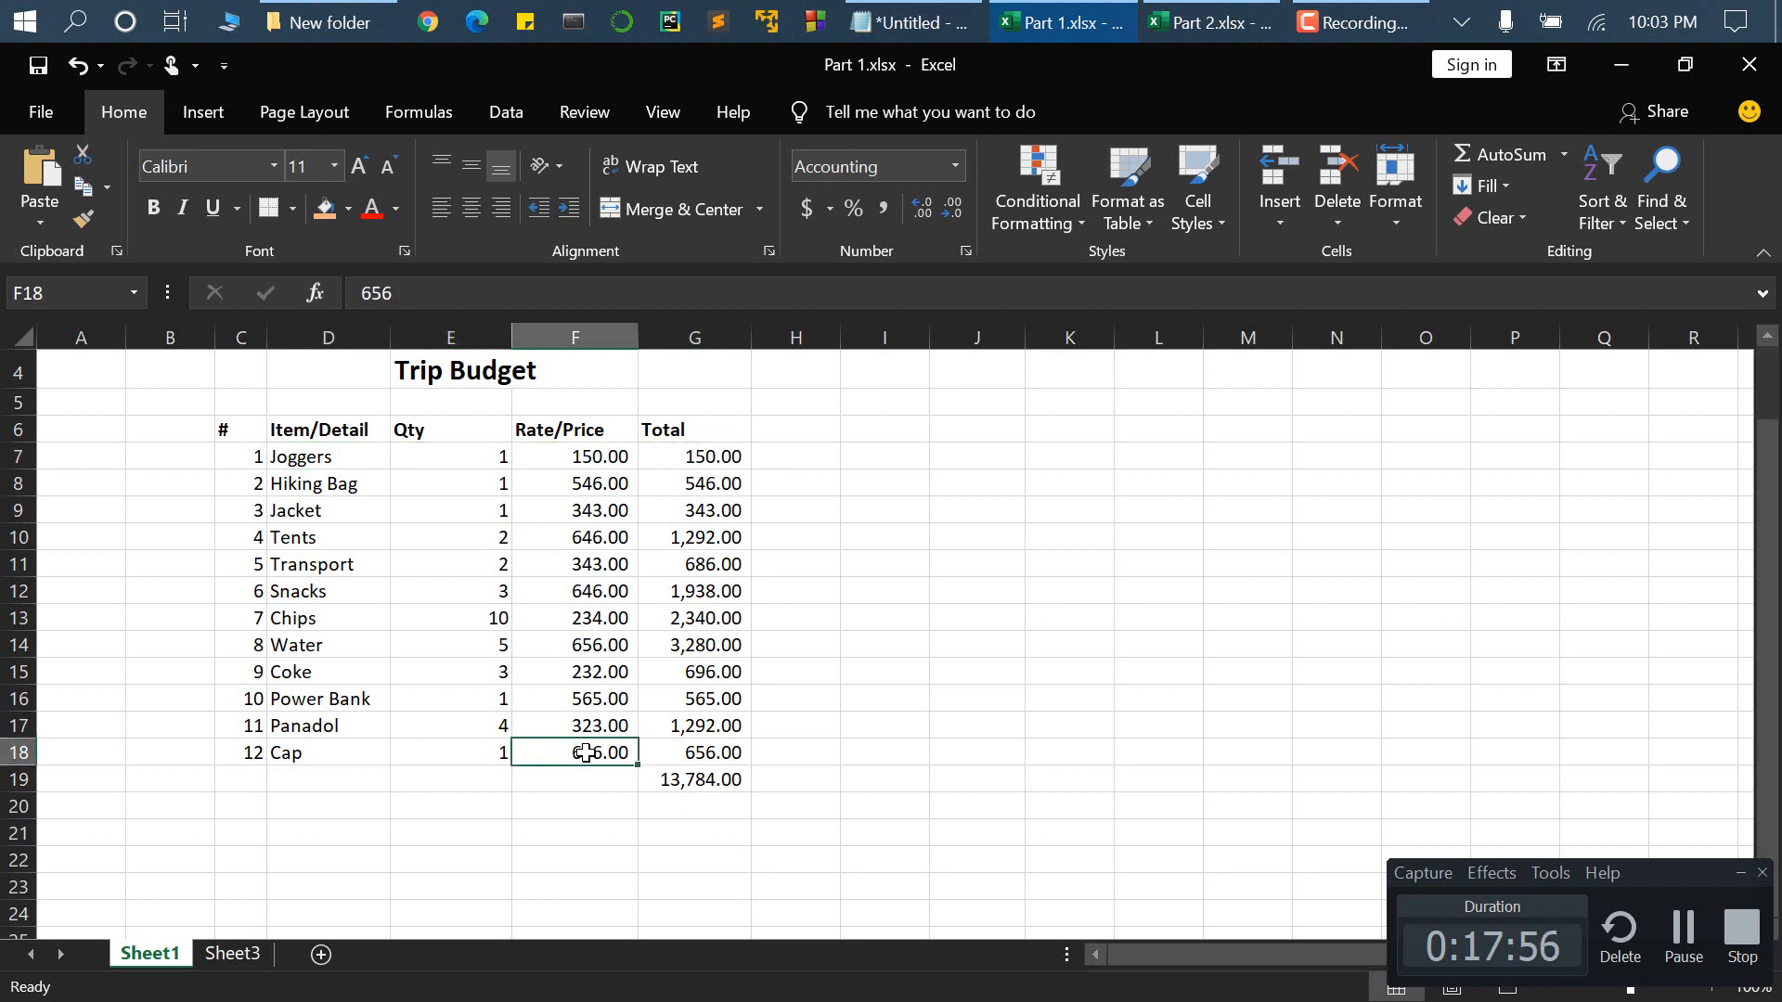
key(ctrl+shift+Up)
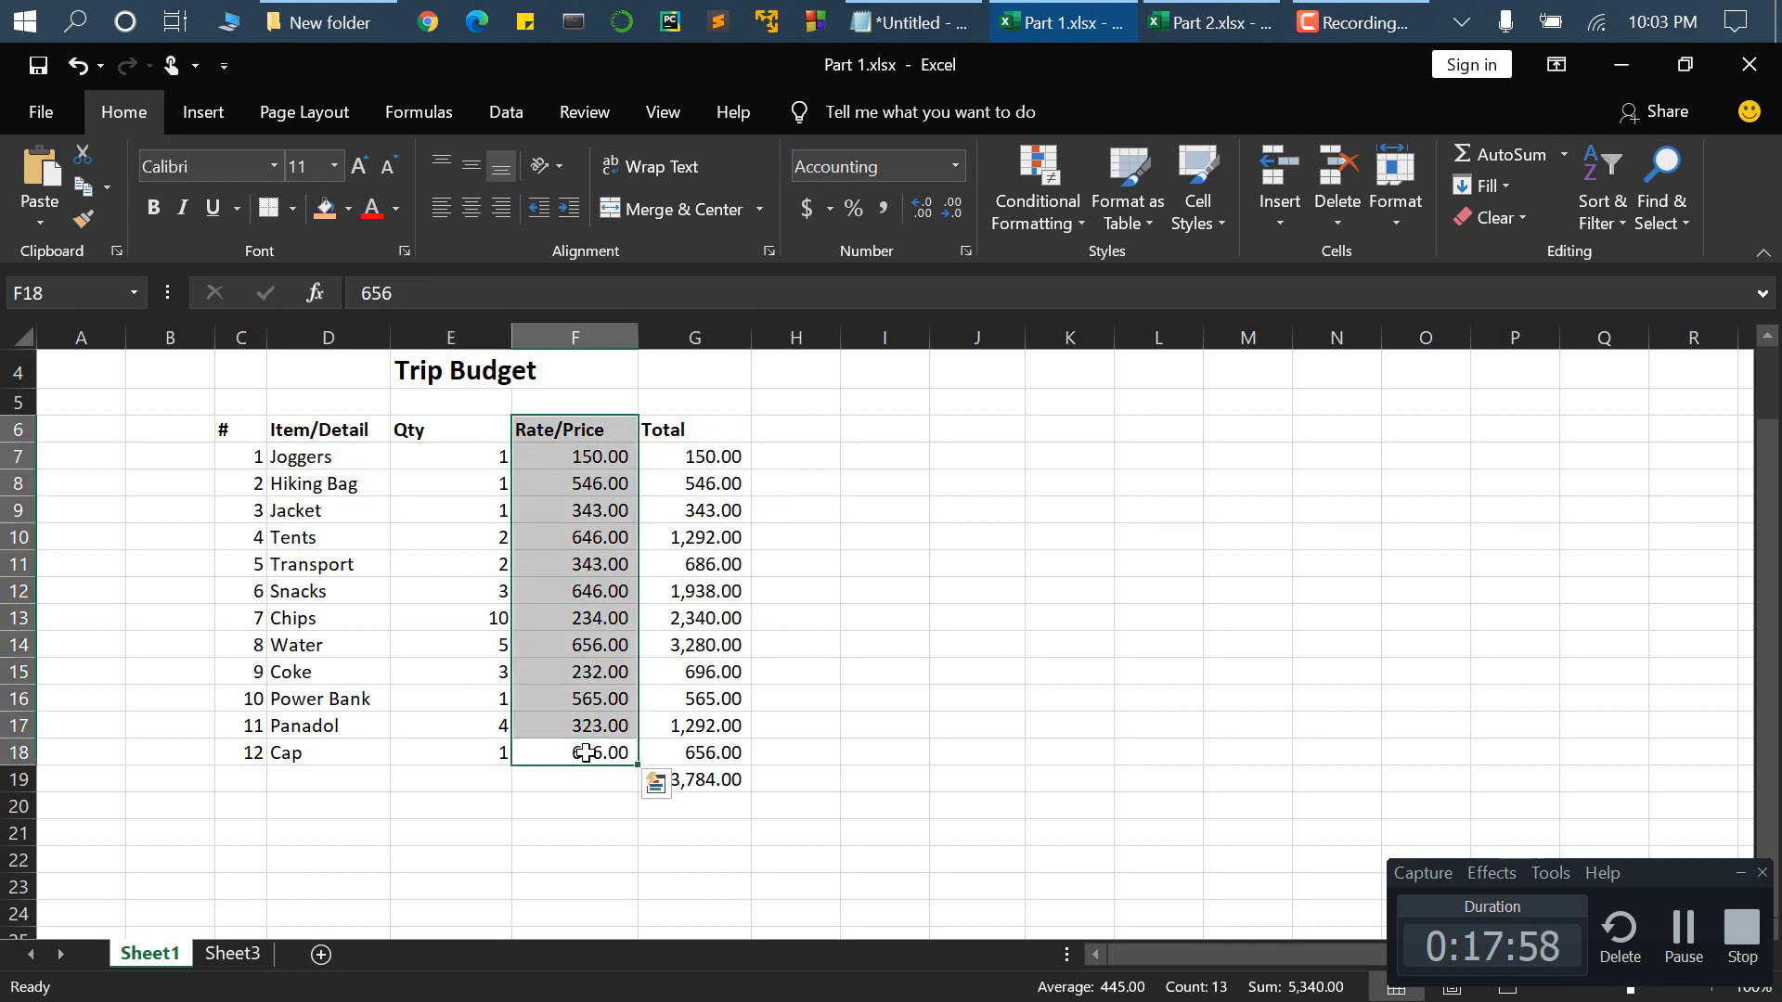
click(712, 688)
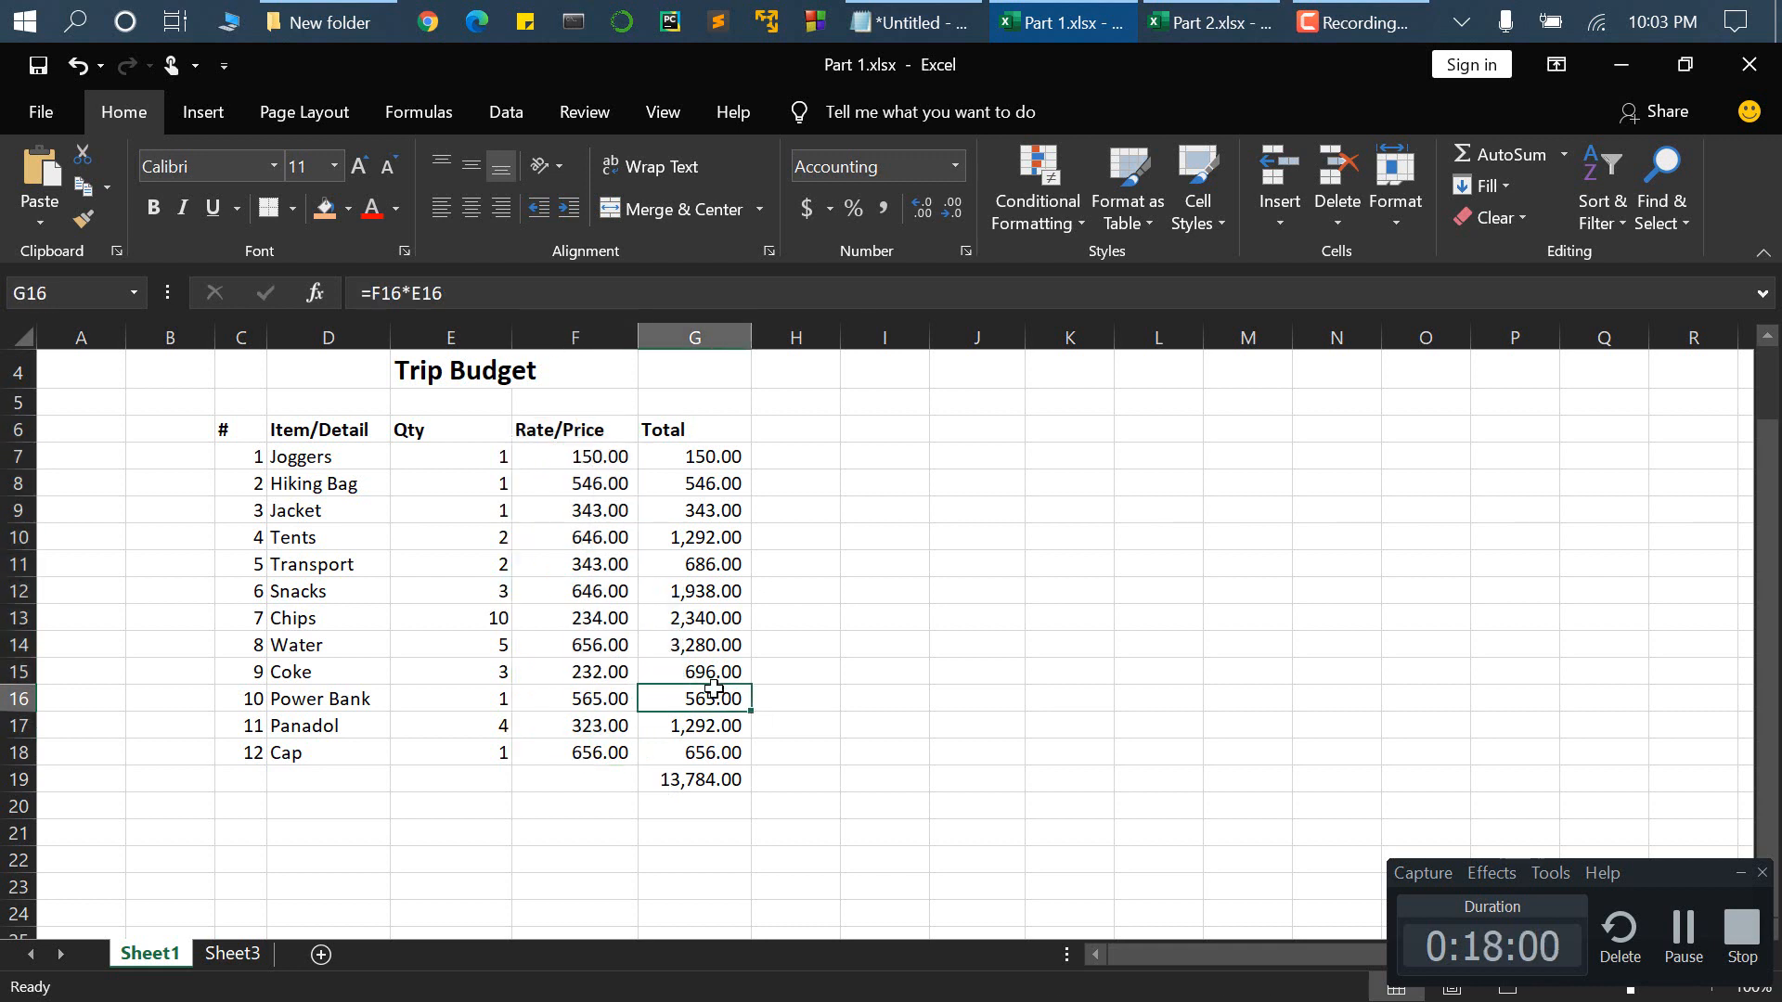
key(ctrl+shift+Left)
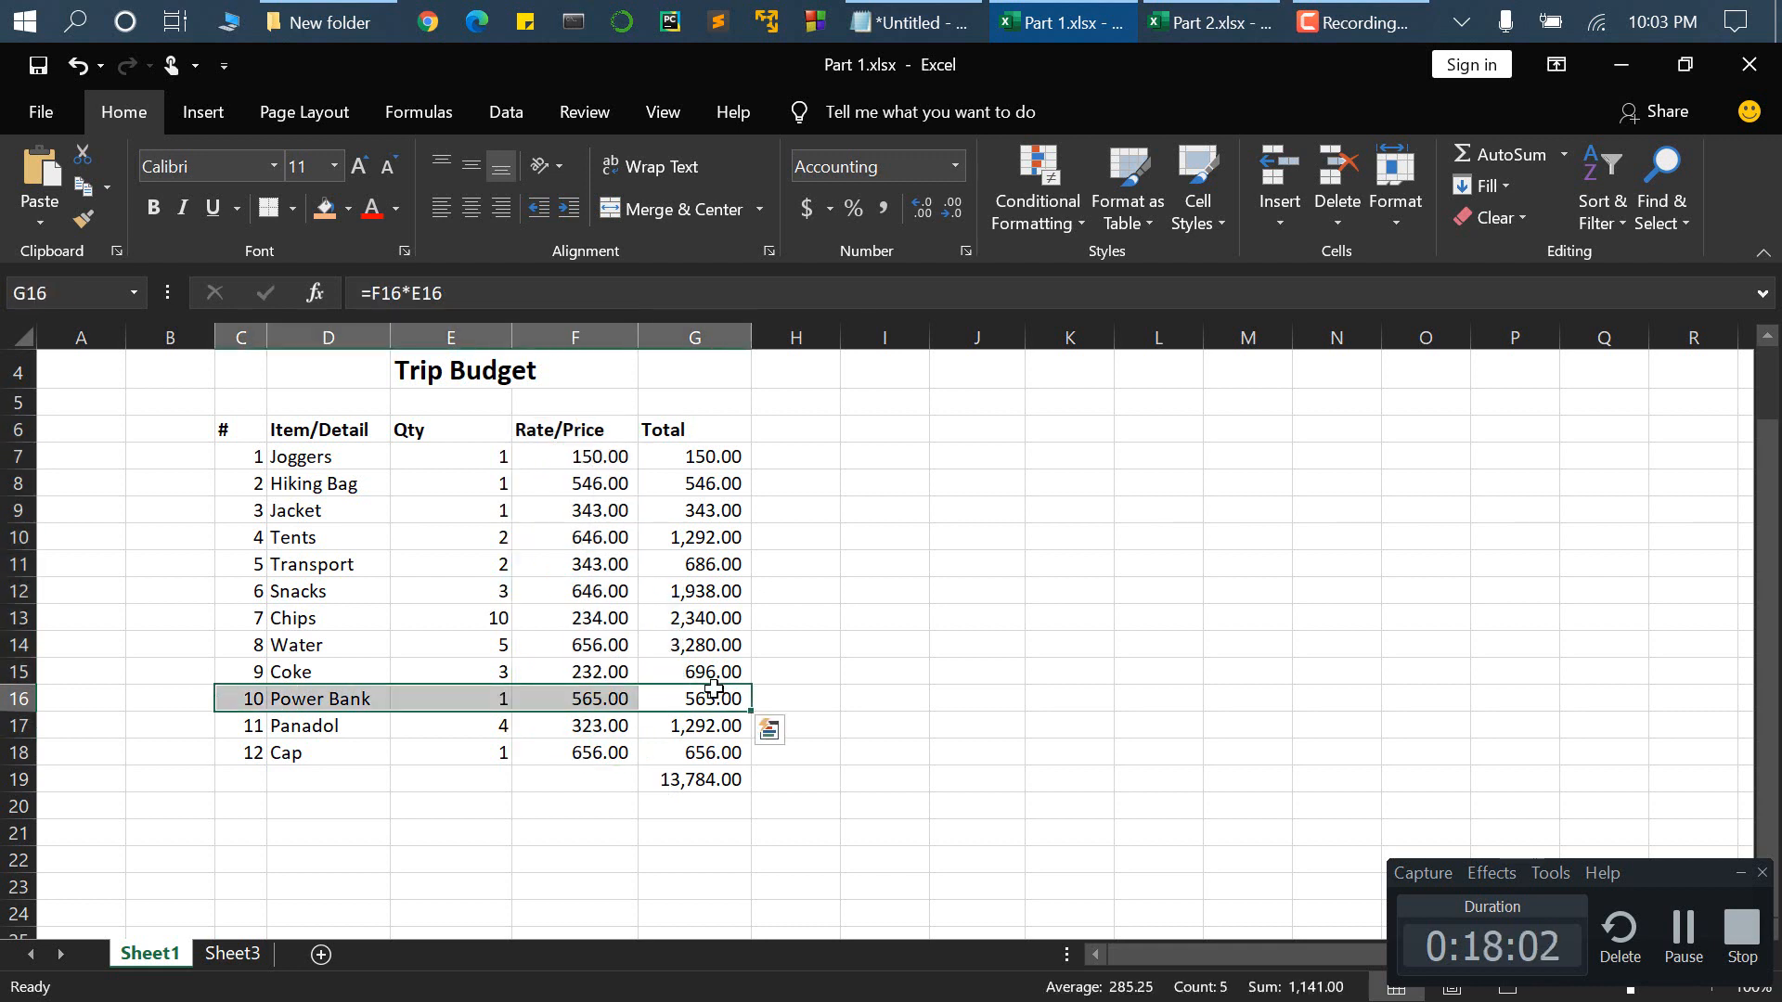
click(424, 626)
click(518, 638)
click(499, 618)
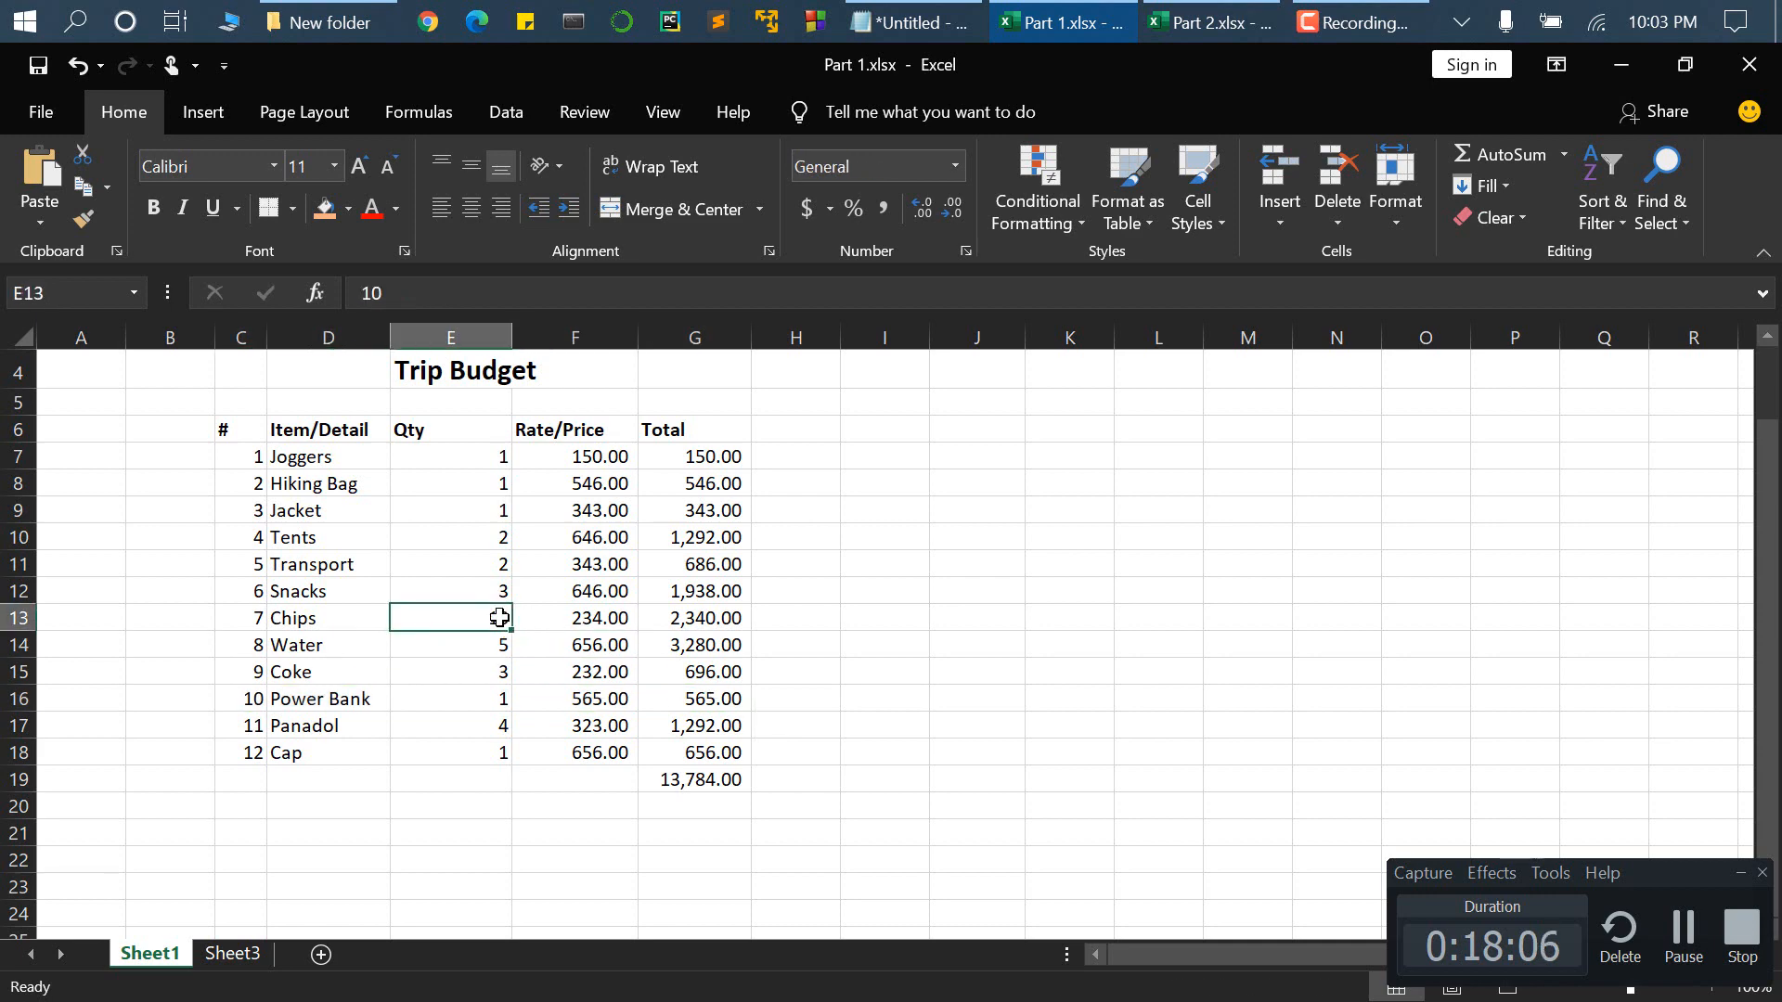
key(Up)
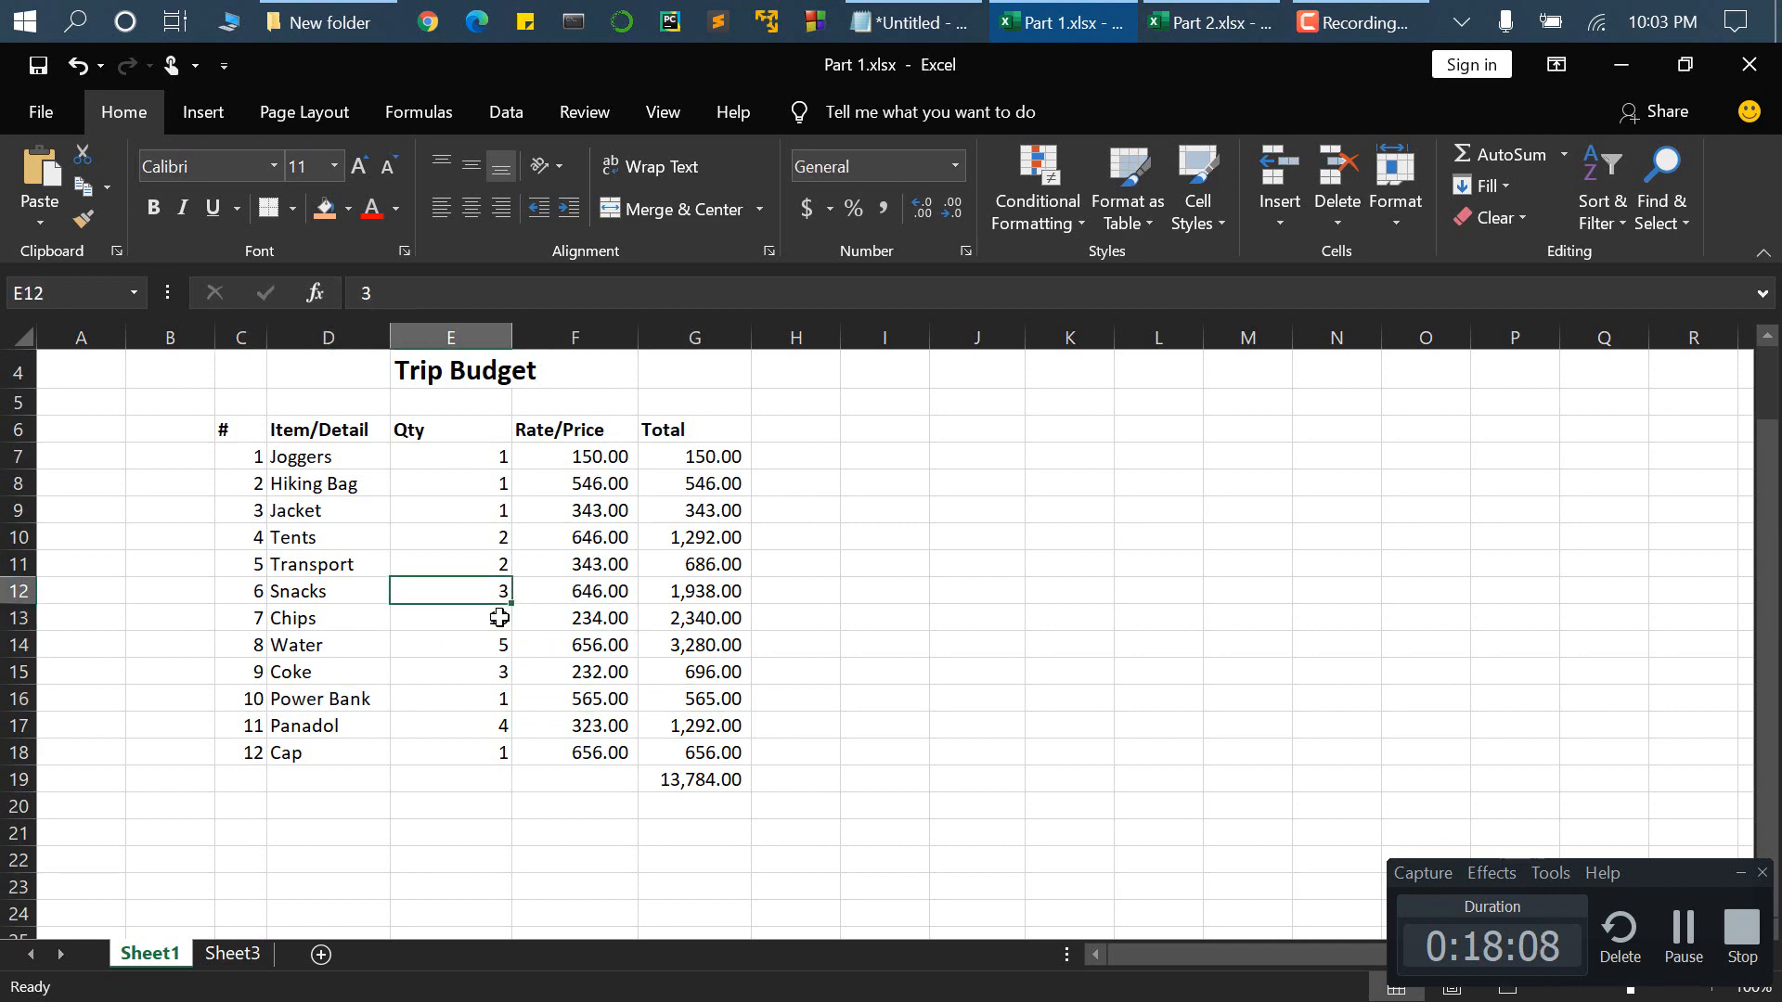
key(super)
click(1110, 590)
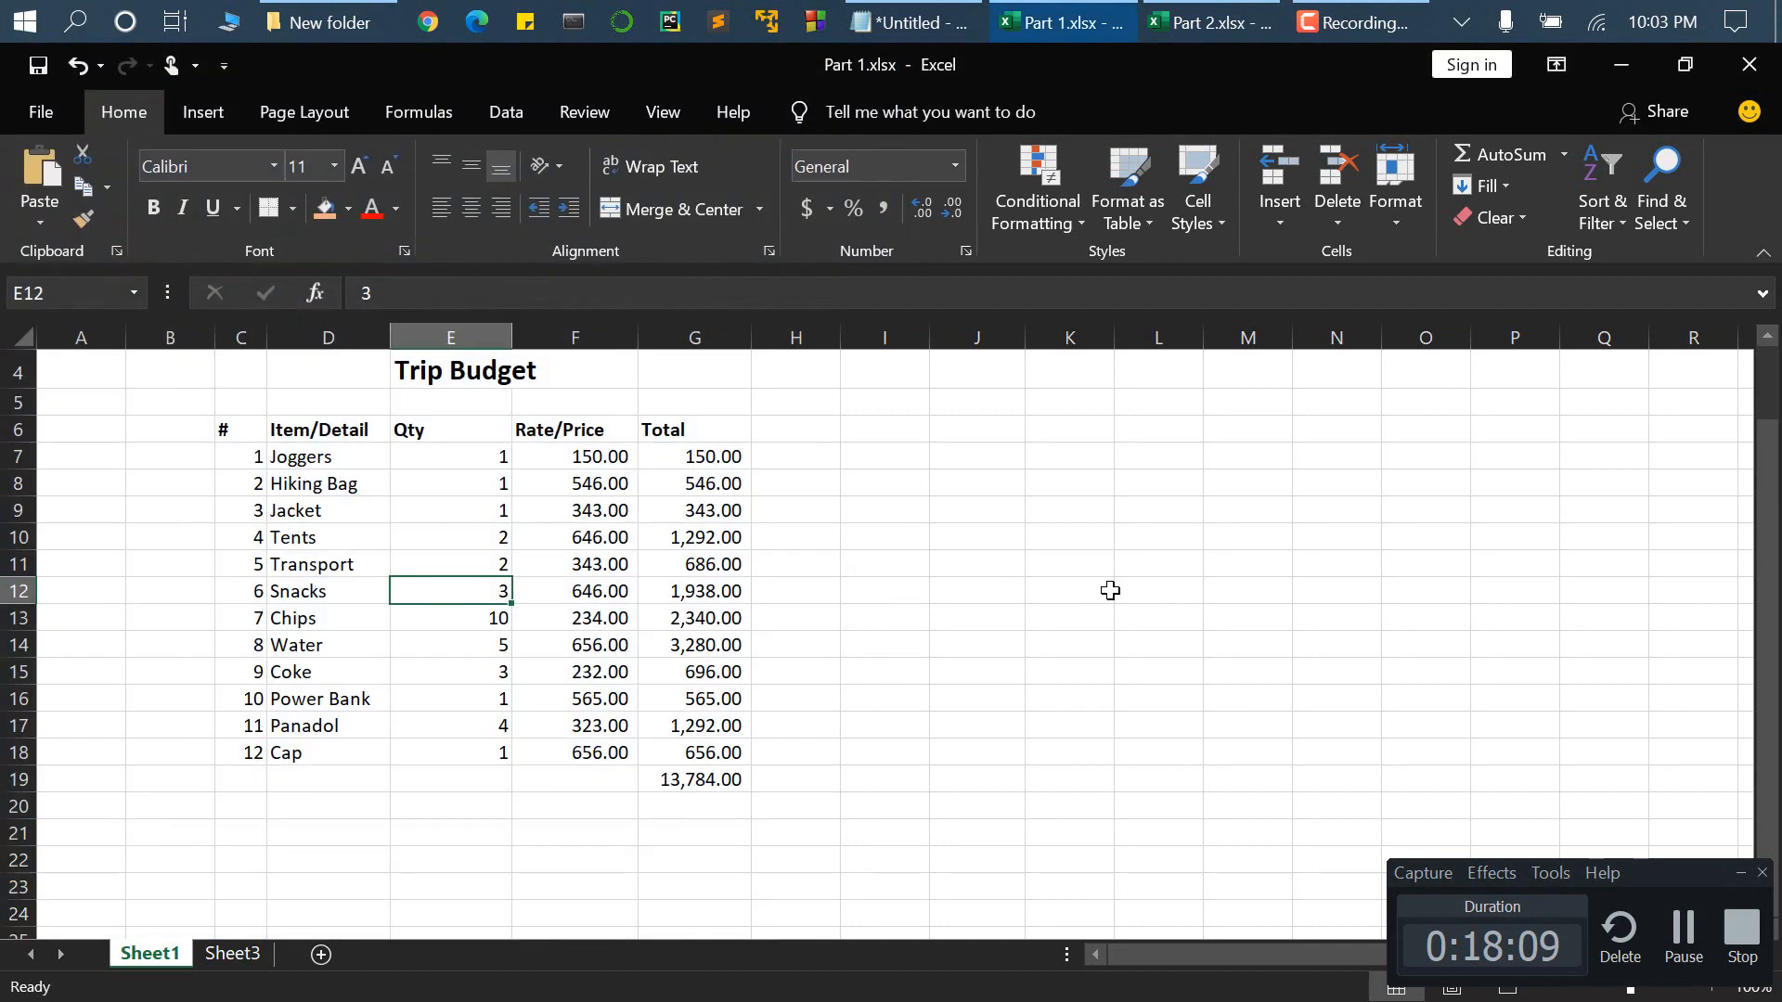
click(610, 647)
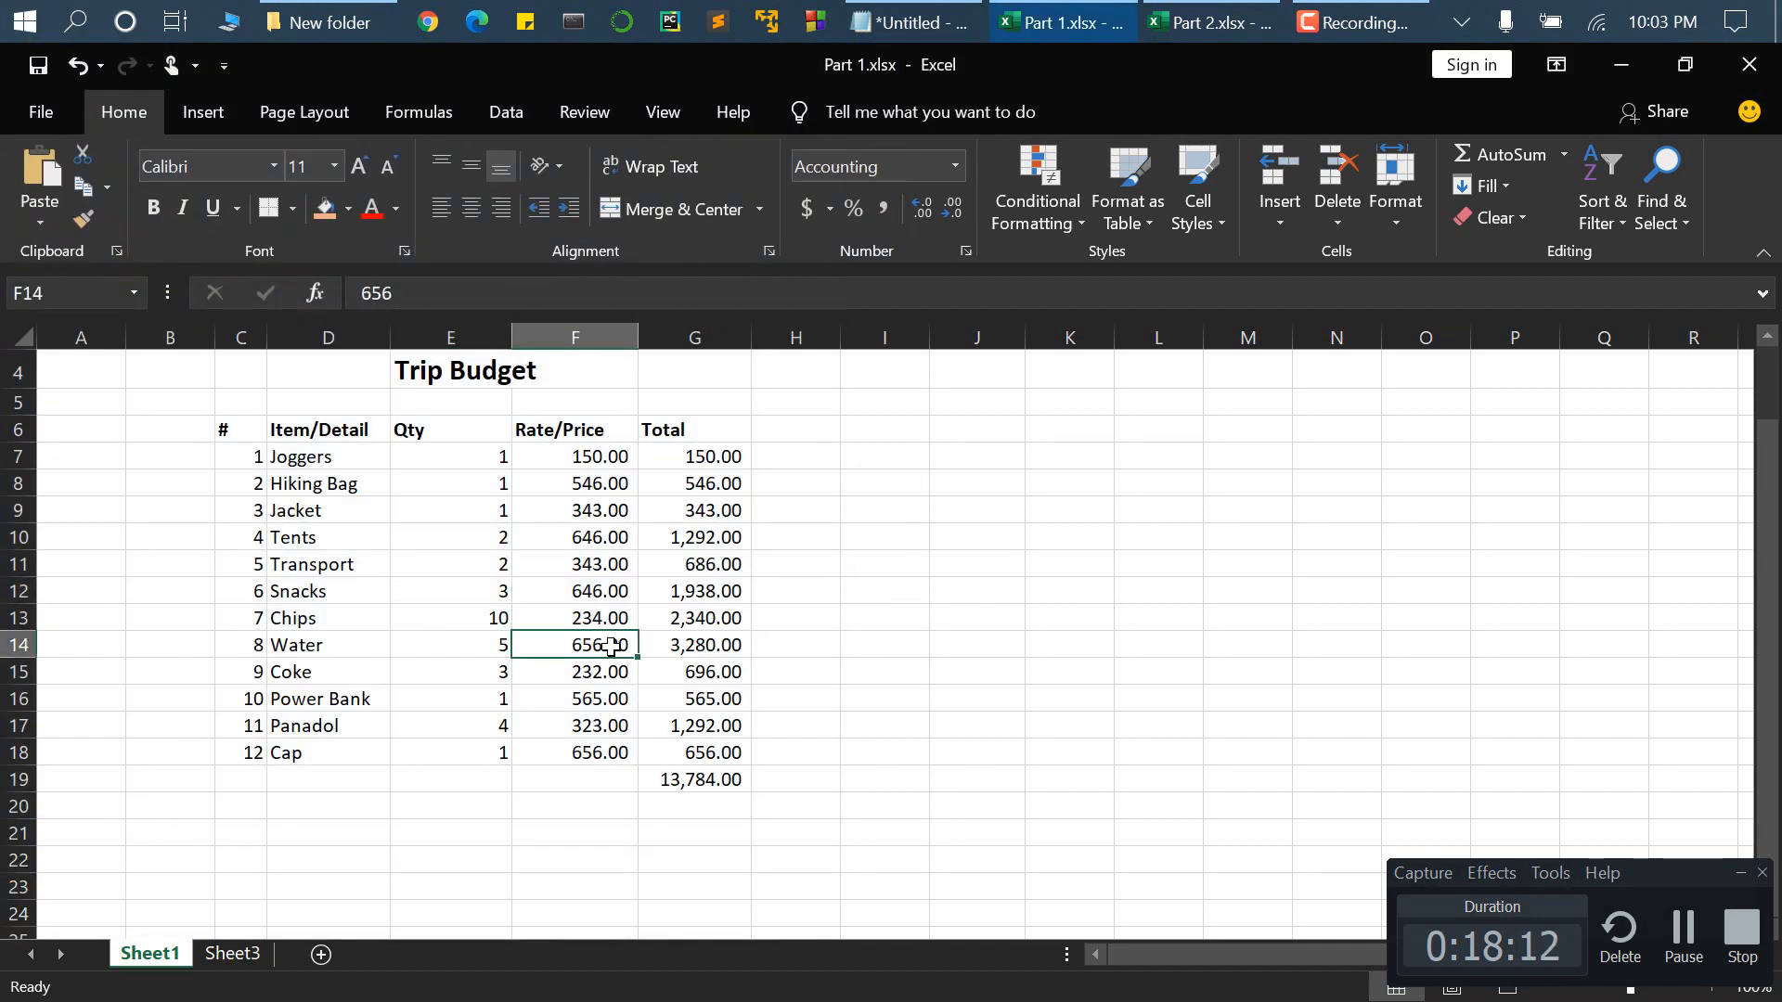
key(Up)
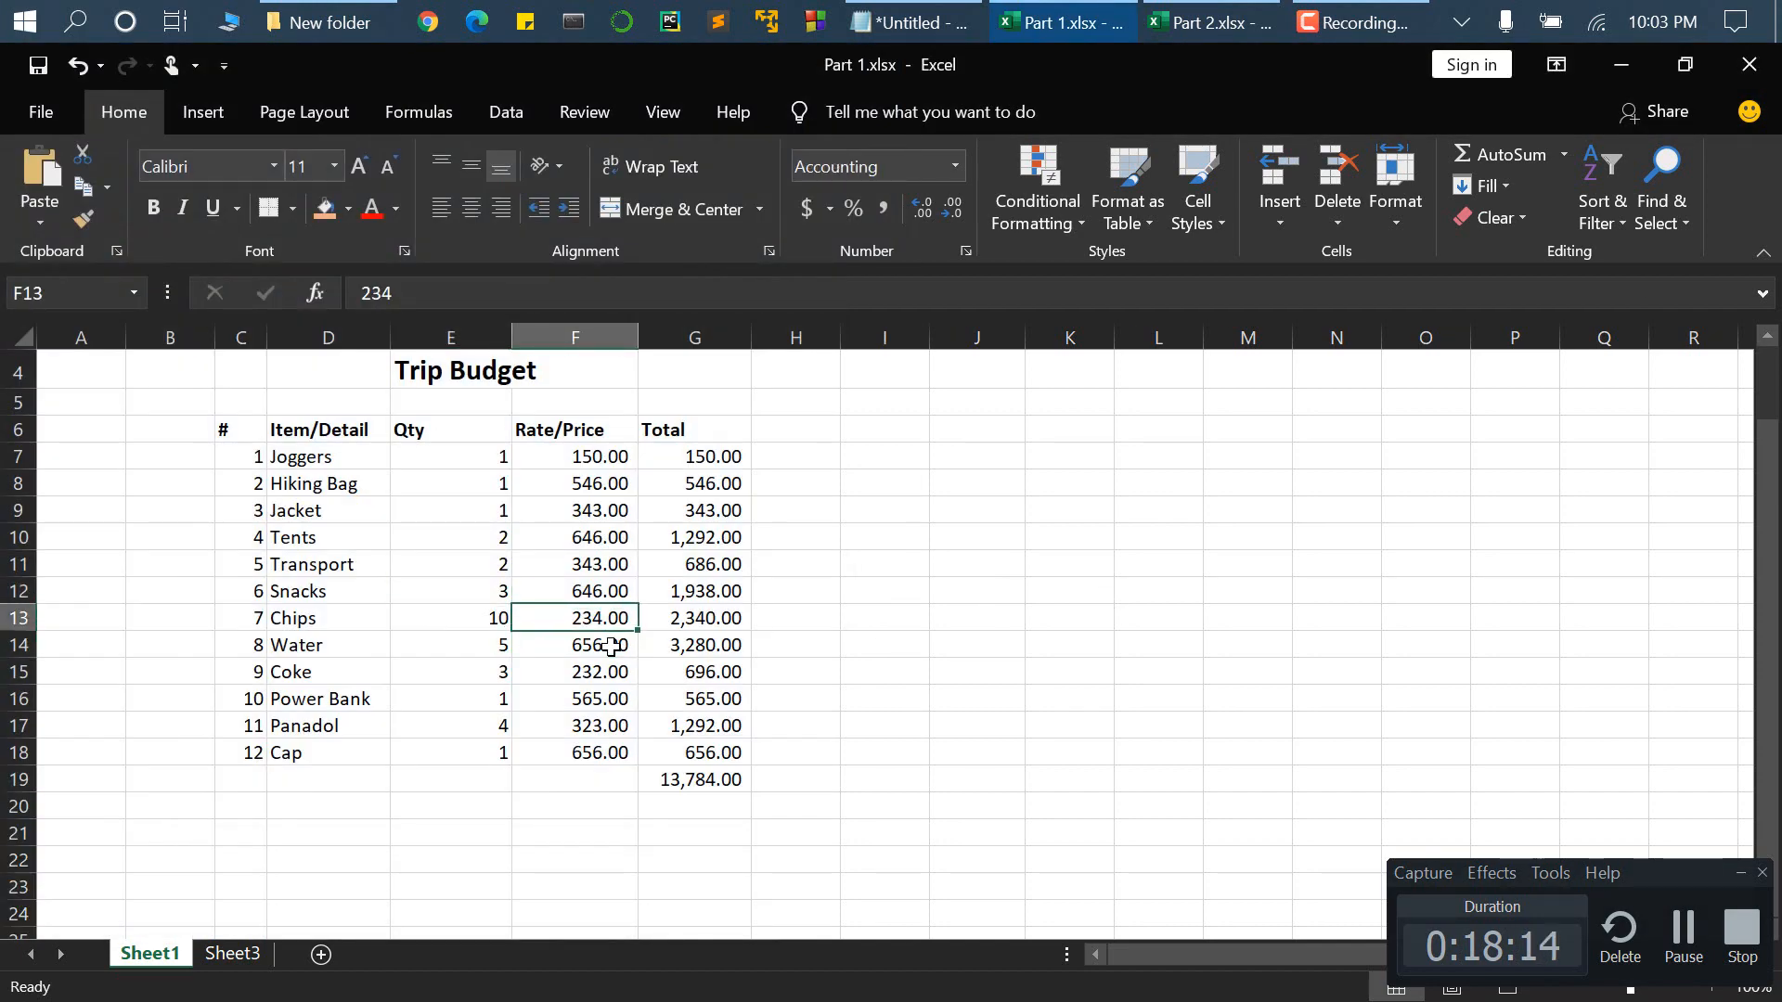
click(438, 646)
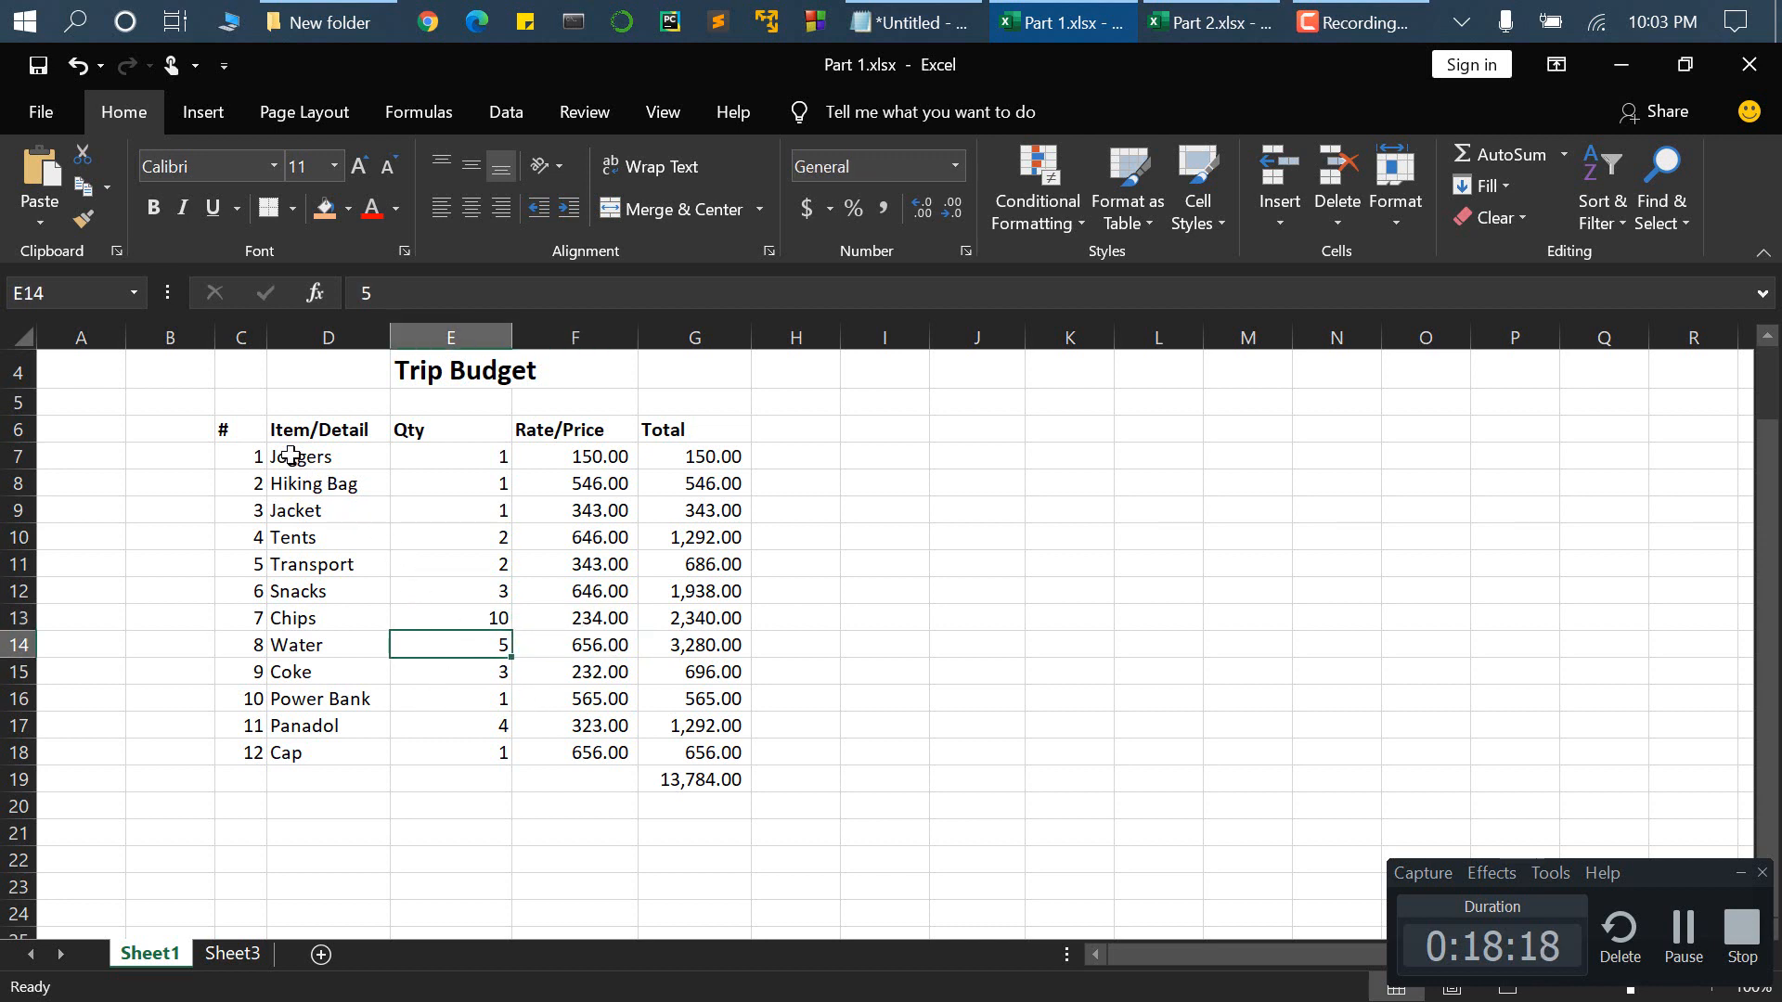
drag(290, 455, 335, 454)
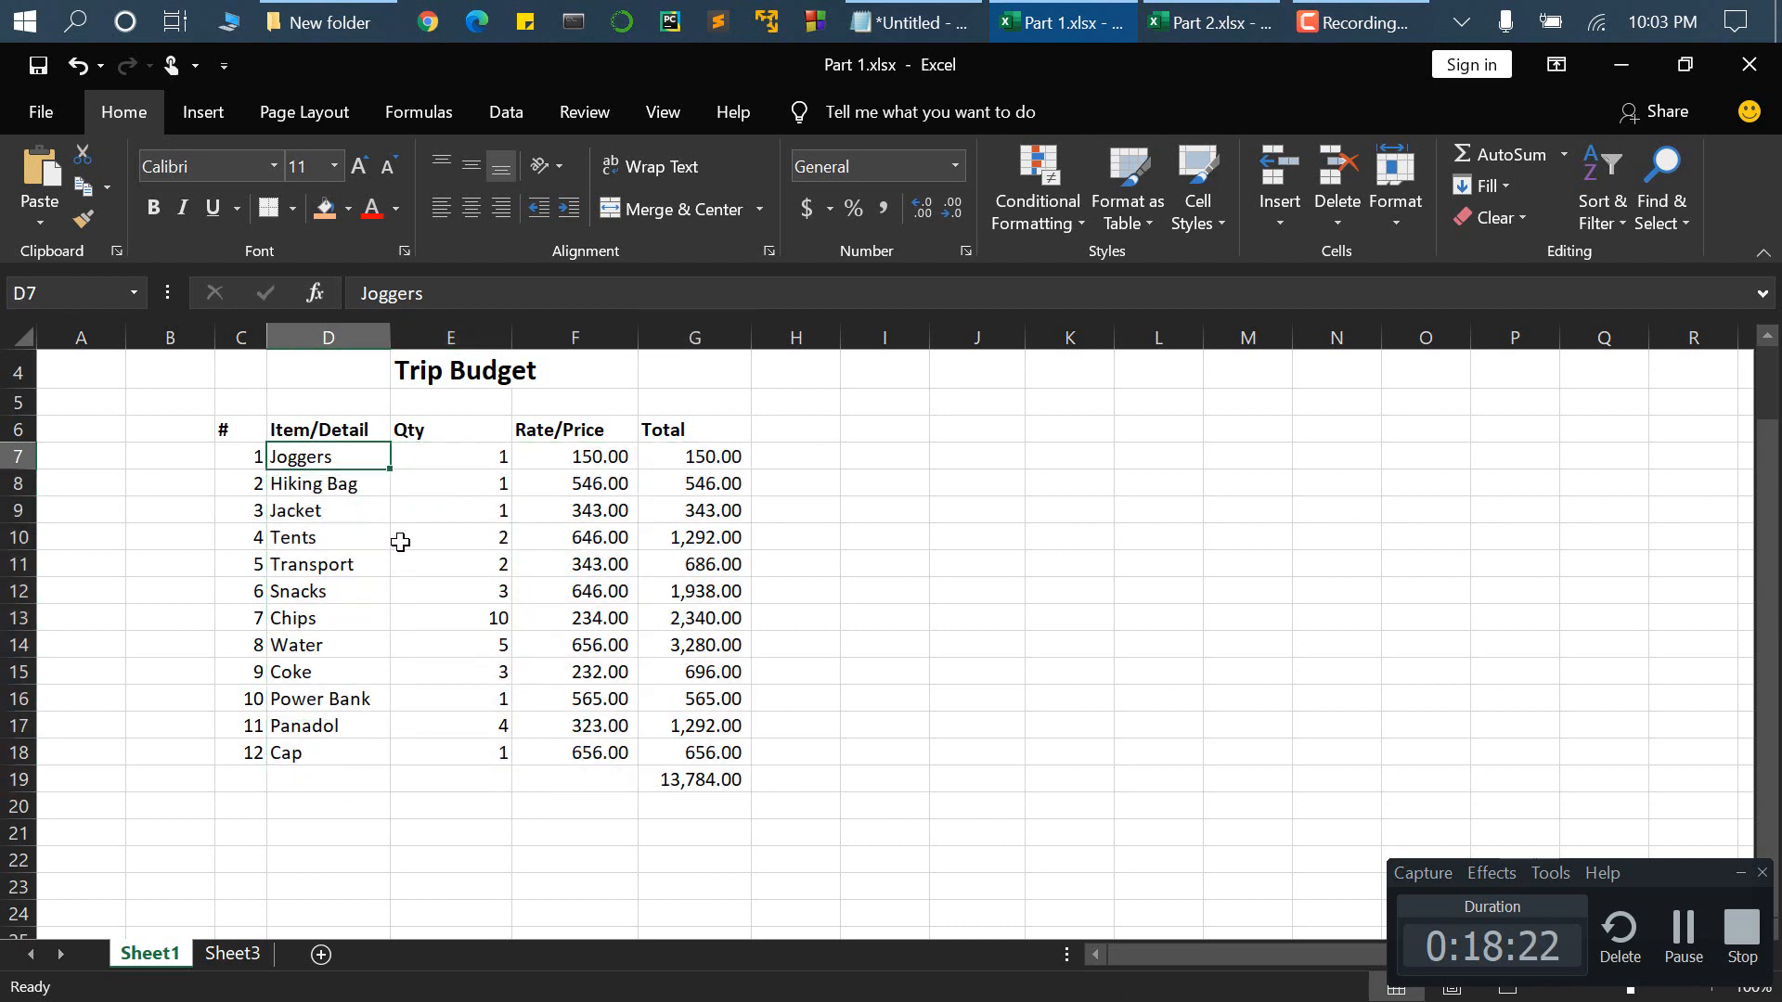
- Select the entire worksheet row 12, then the entire row 7, and row 12 once more
click(510, 592)
key(shift+space)
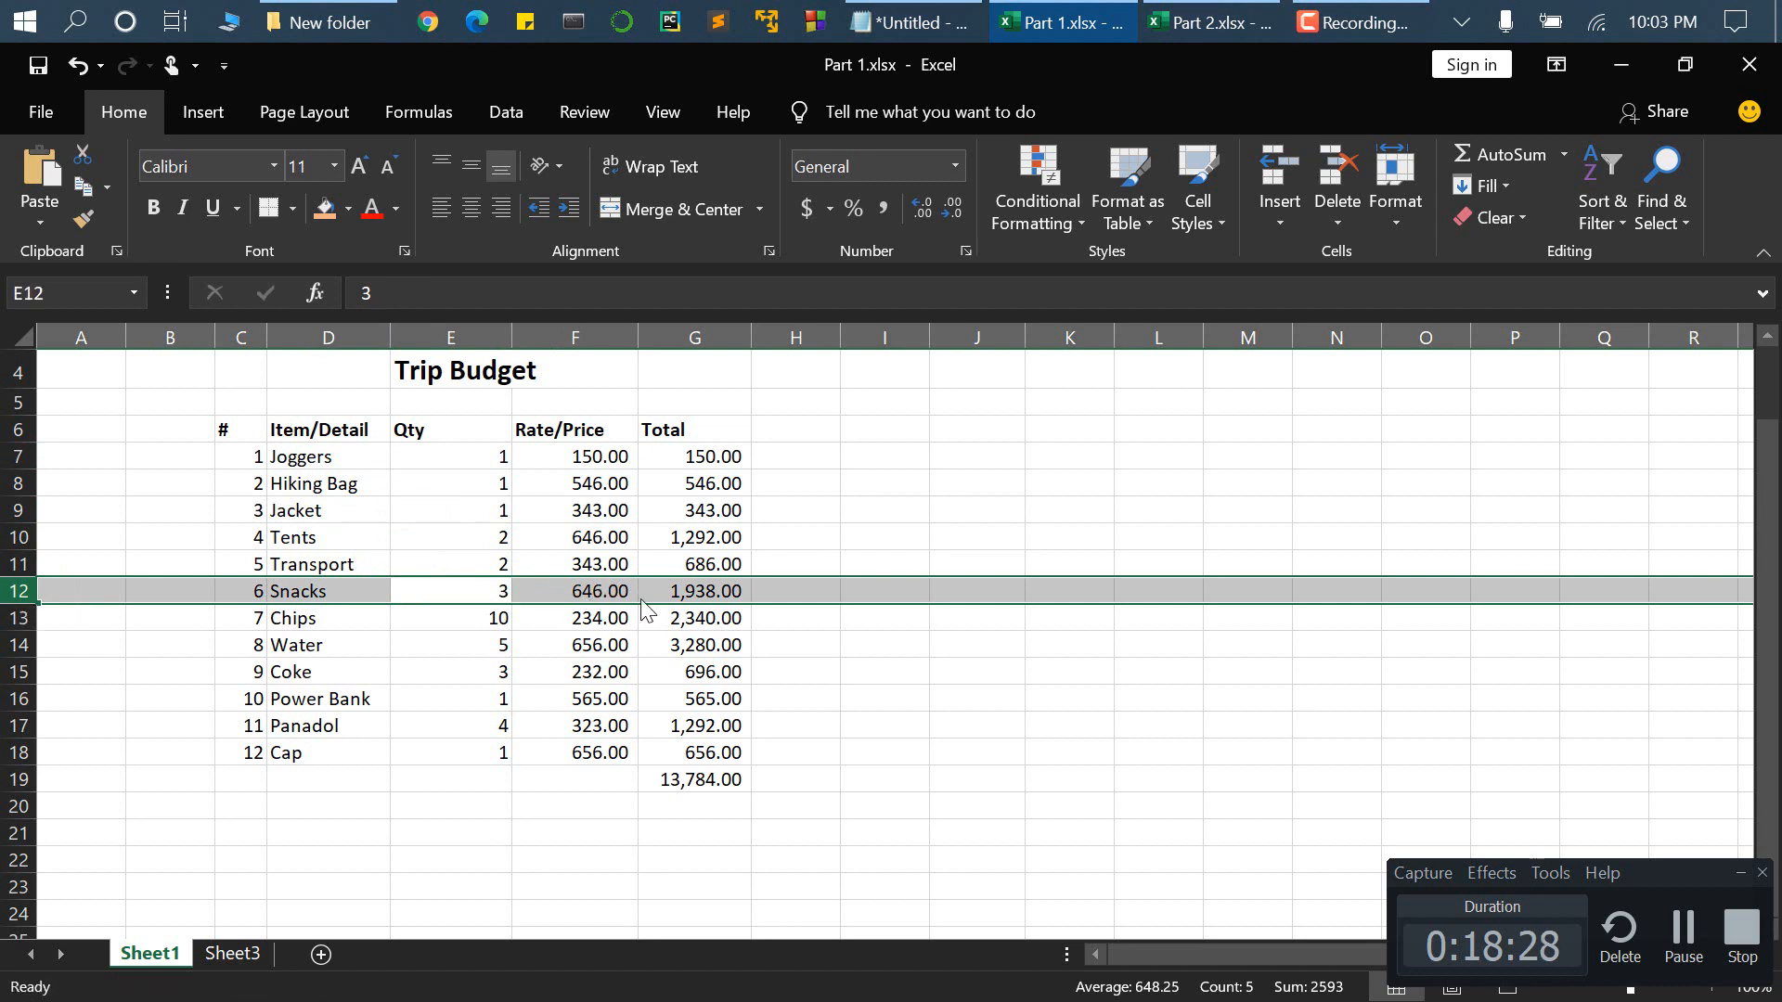
click(558, 457)
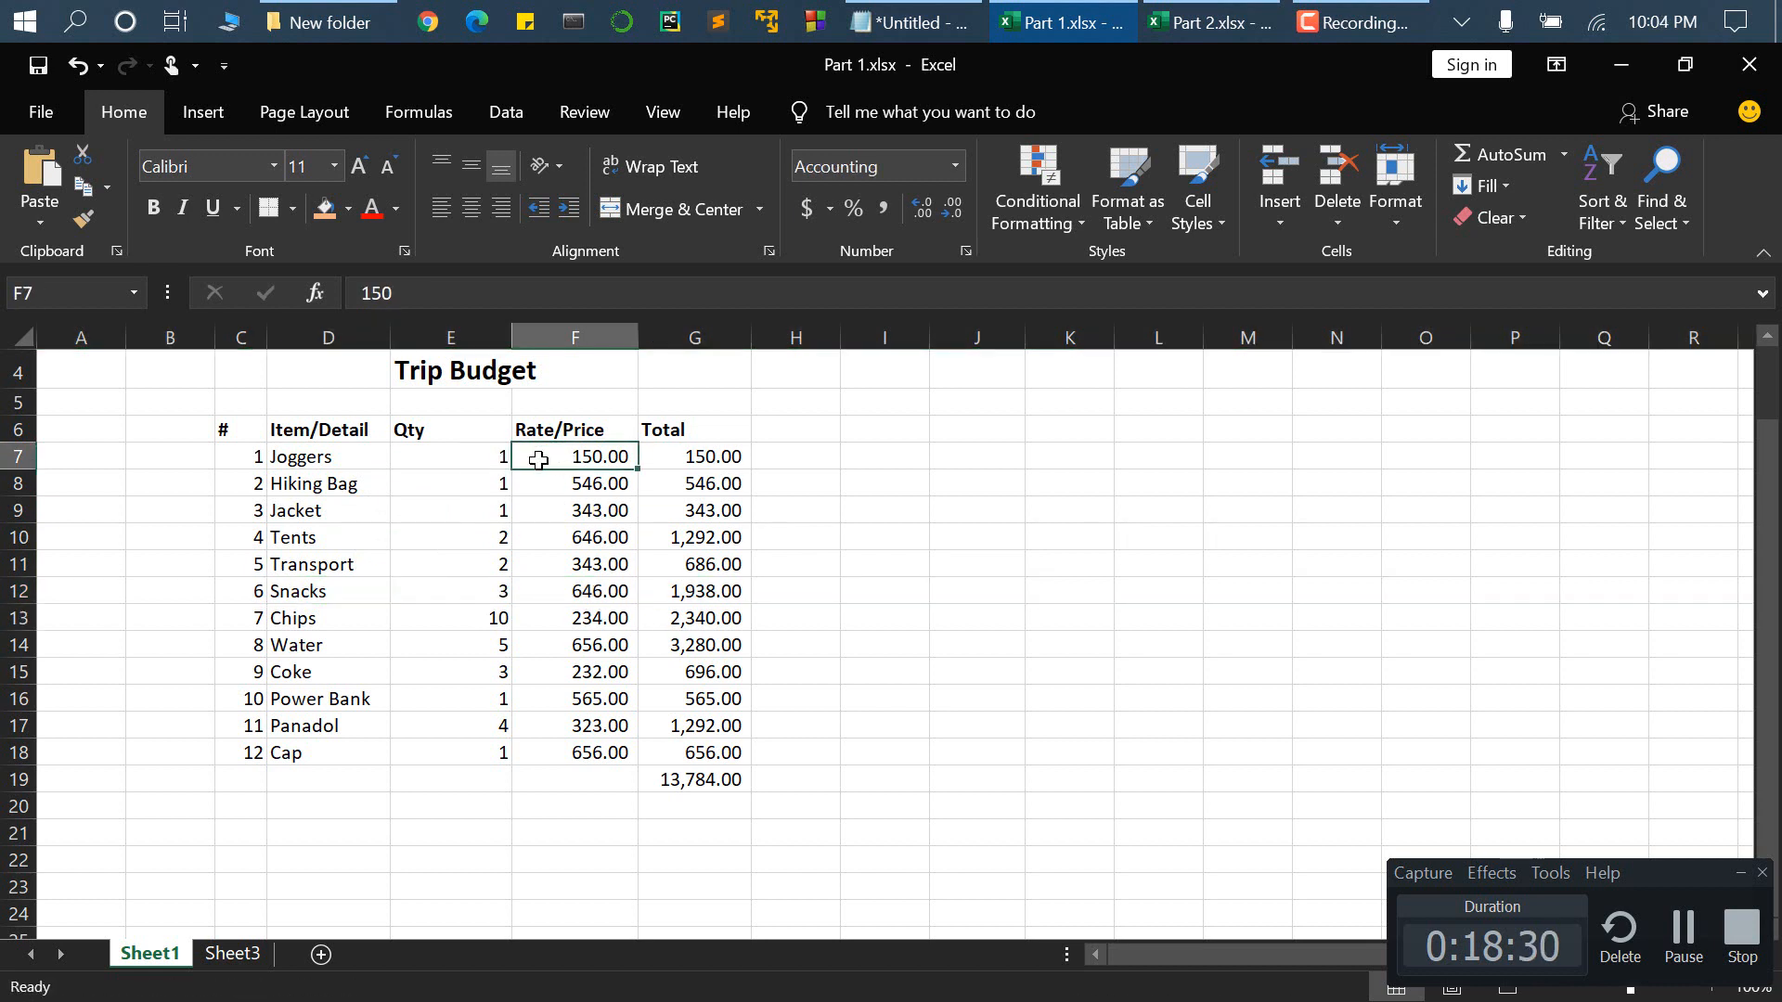
key(shift+space)
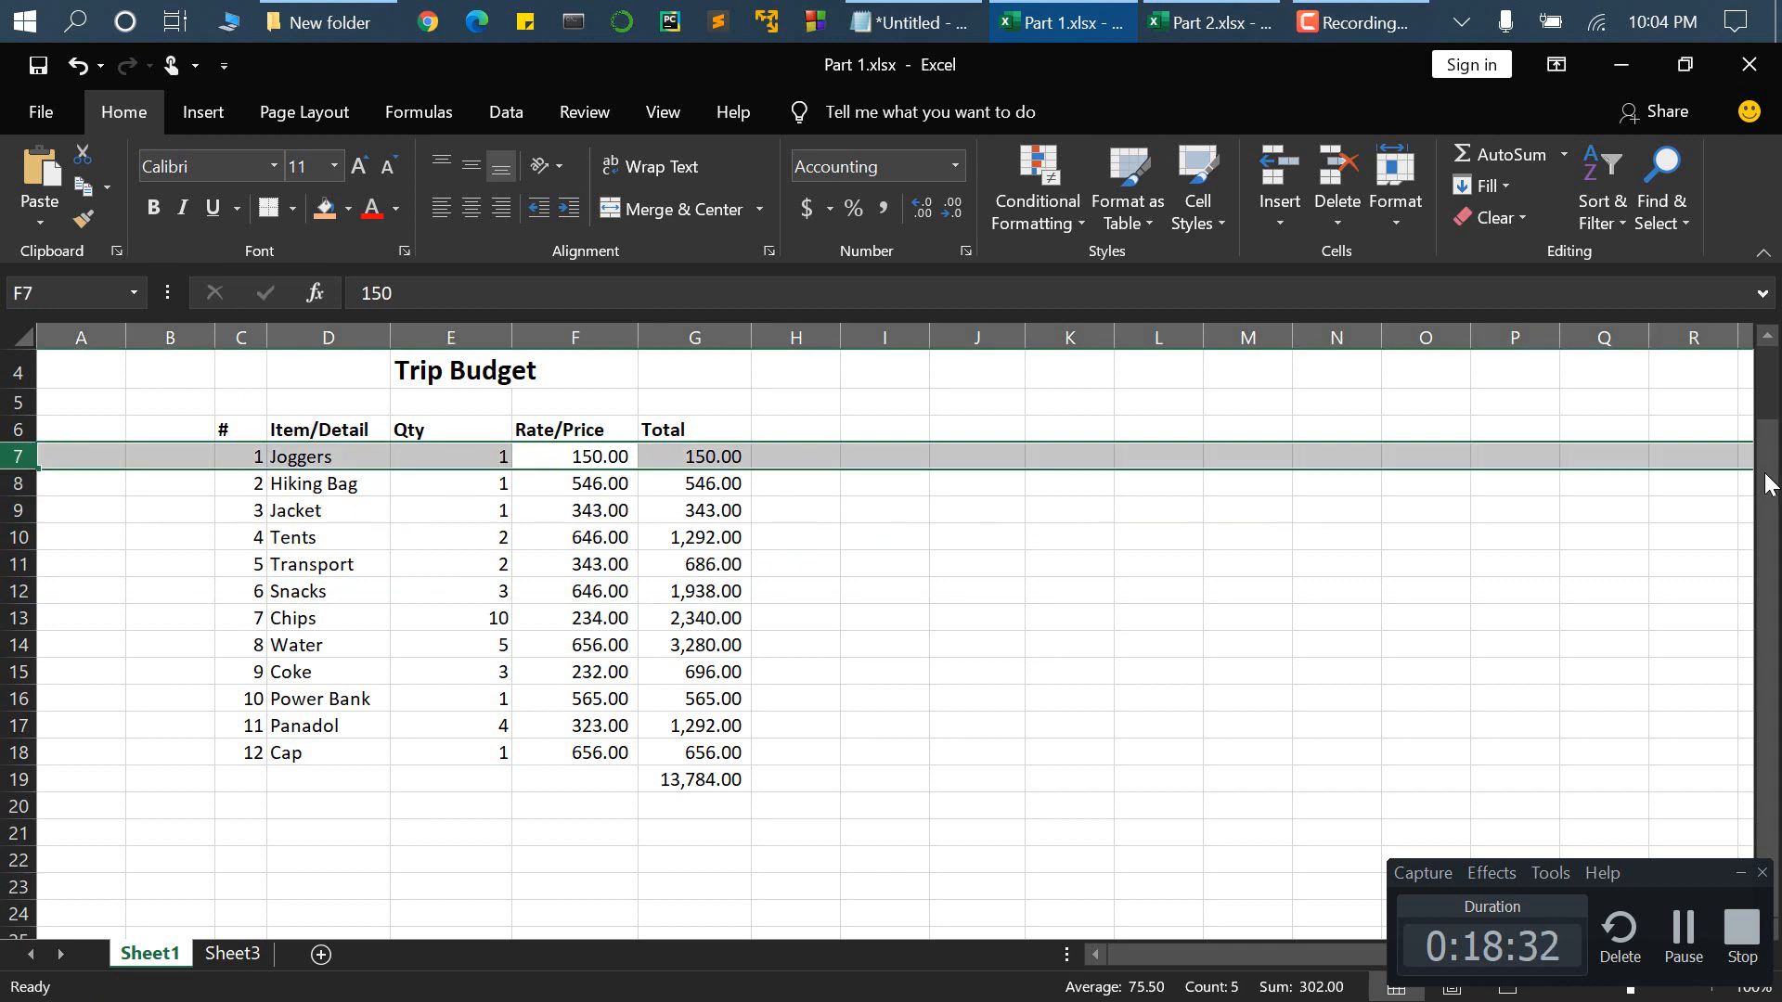
mouse_move(1234, 954)
mouse_down()
mouse_move(1507, 945)
mouse_move(1207, 951)
mouse_up()
click(503, 581)
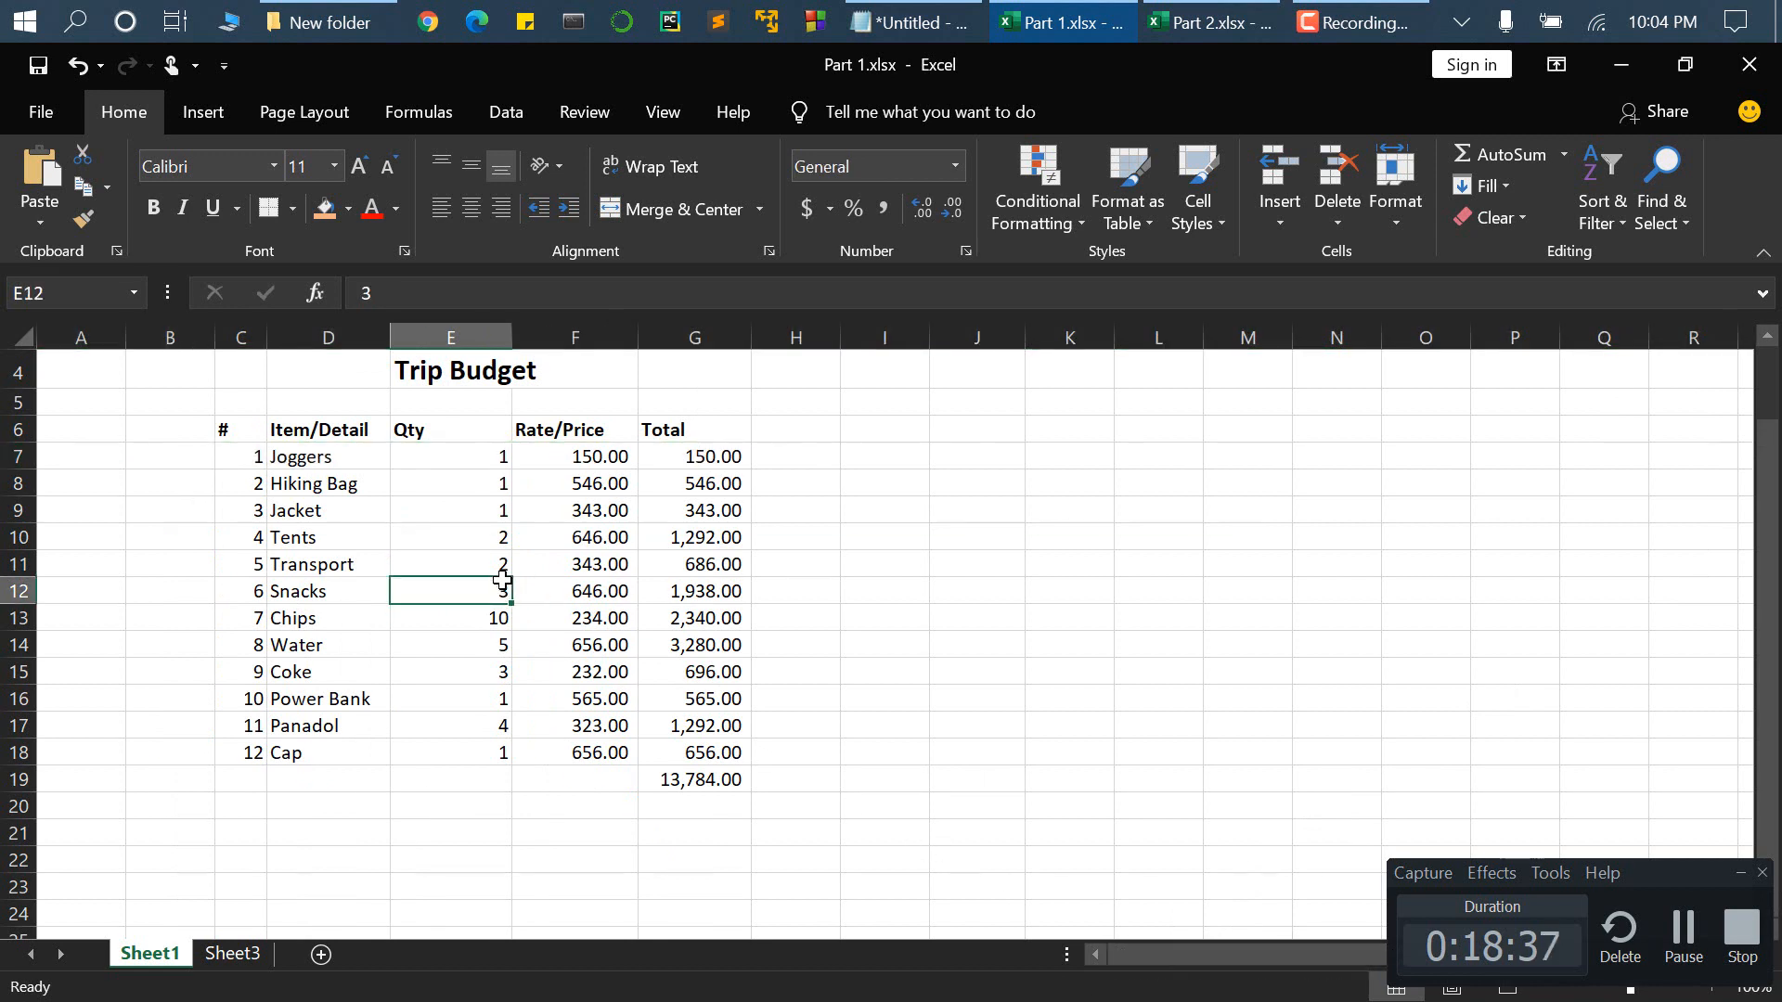
key(shift+space)
- Select the whole trip budget data region at once, with Transport quantity cell E11 as the active cell
click(382, 494)
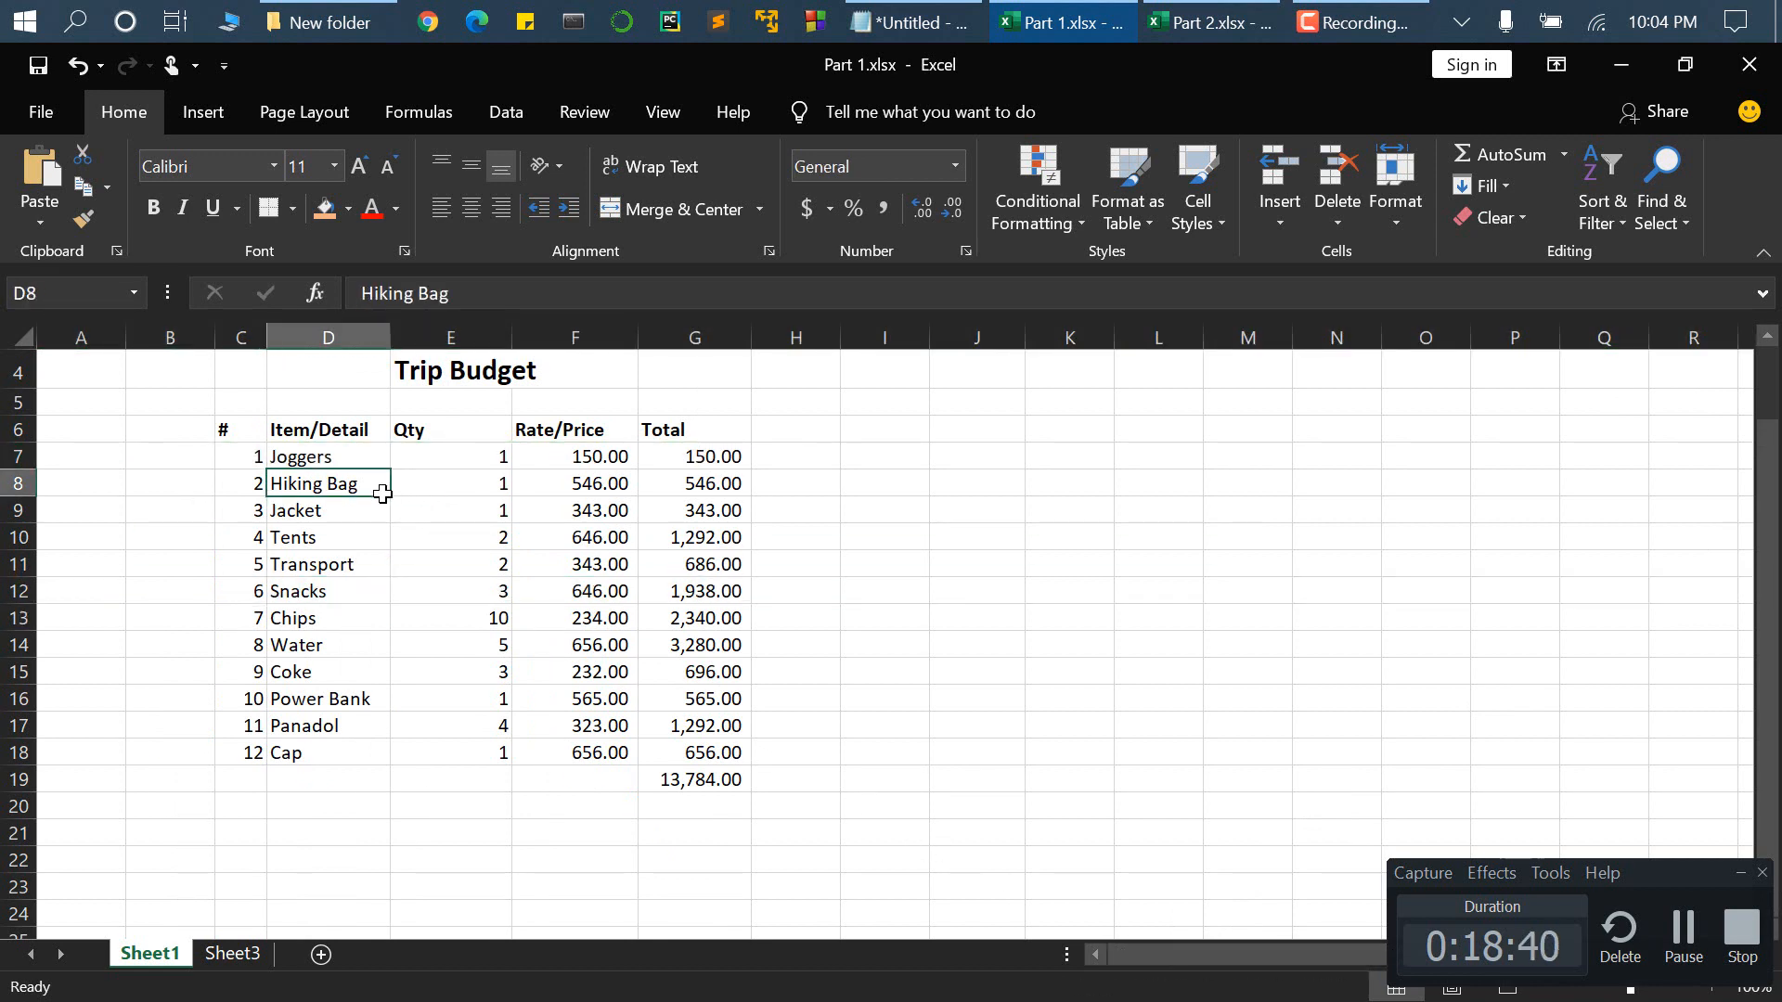
key(Up)
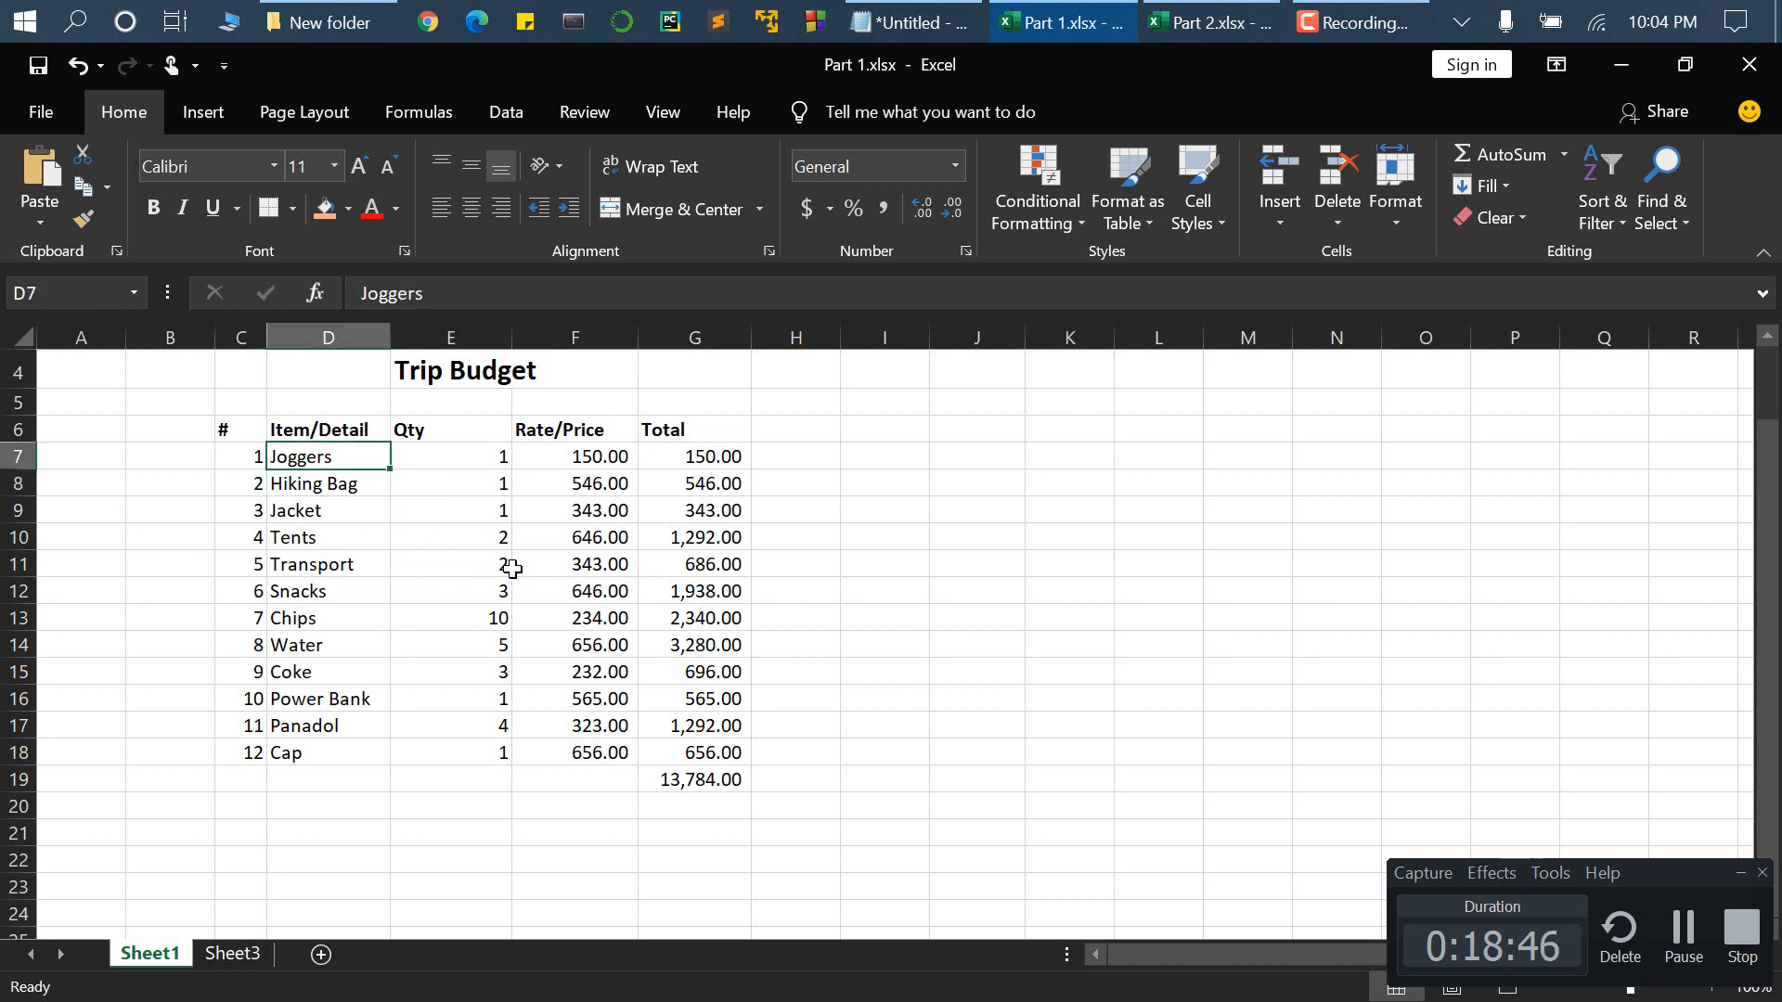
key(ctrl+a)
drag(512, 569, 482, 599)
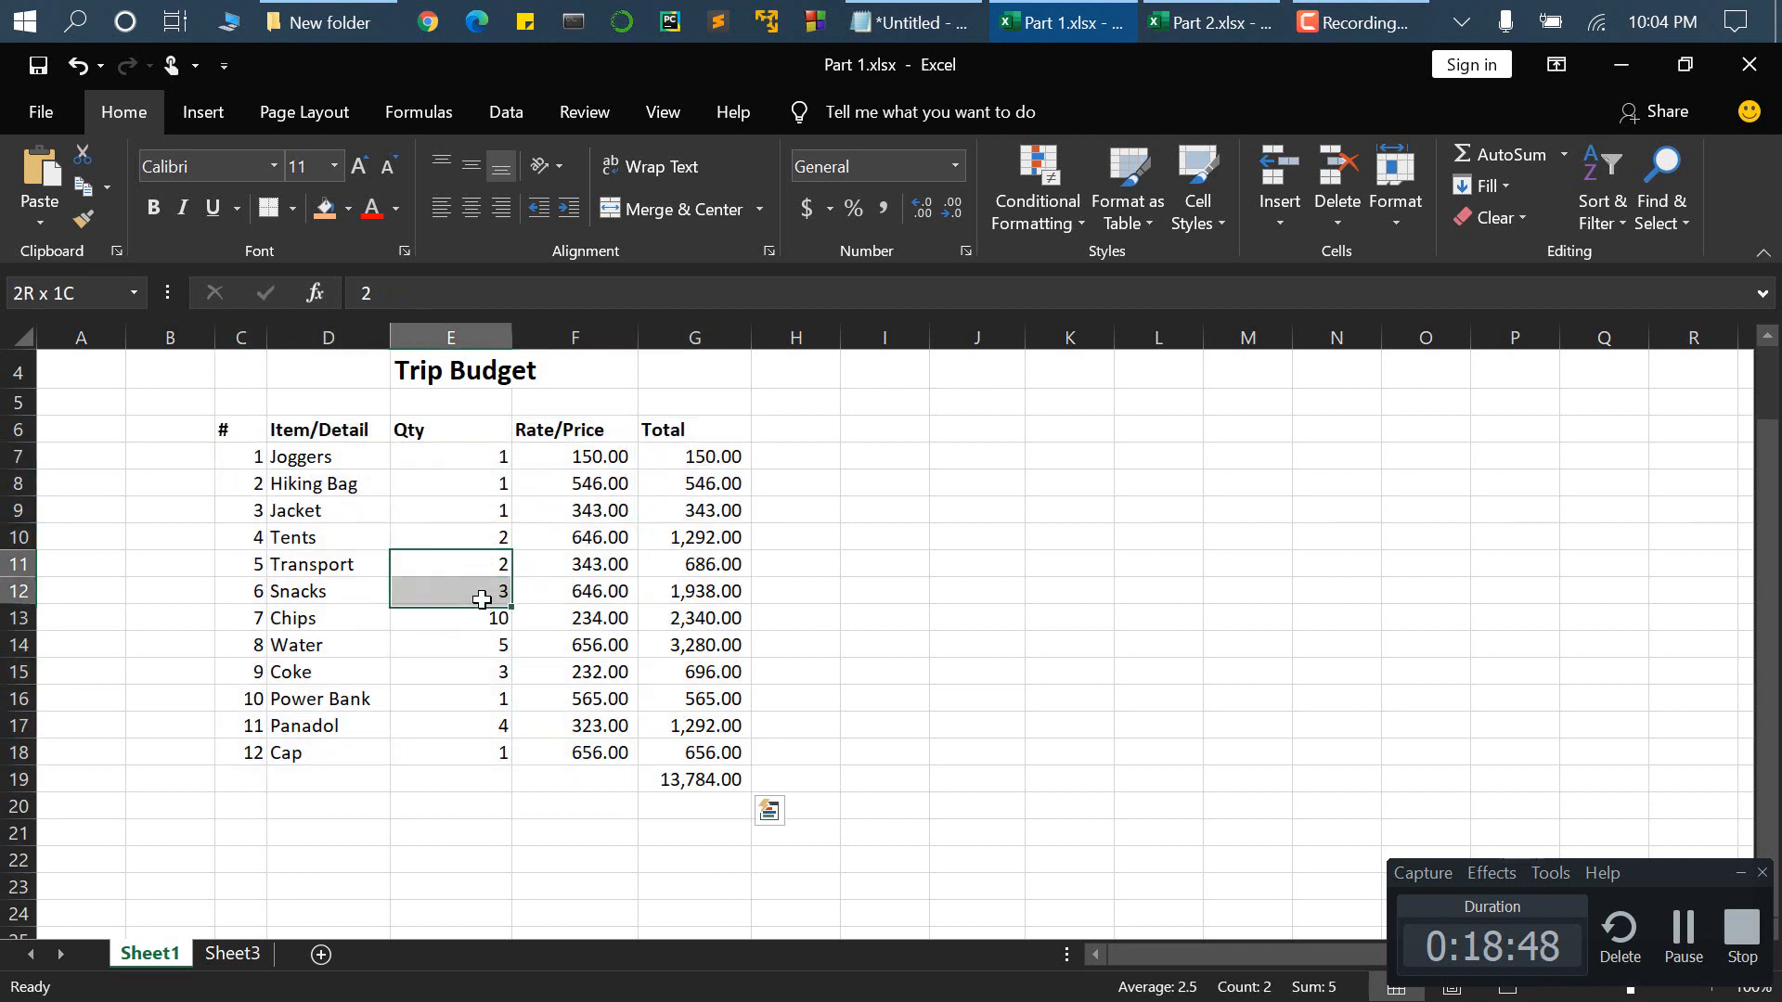
click(465, 566)
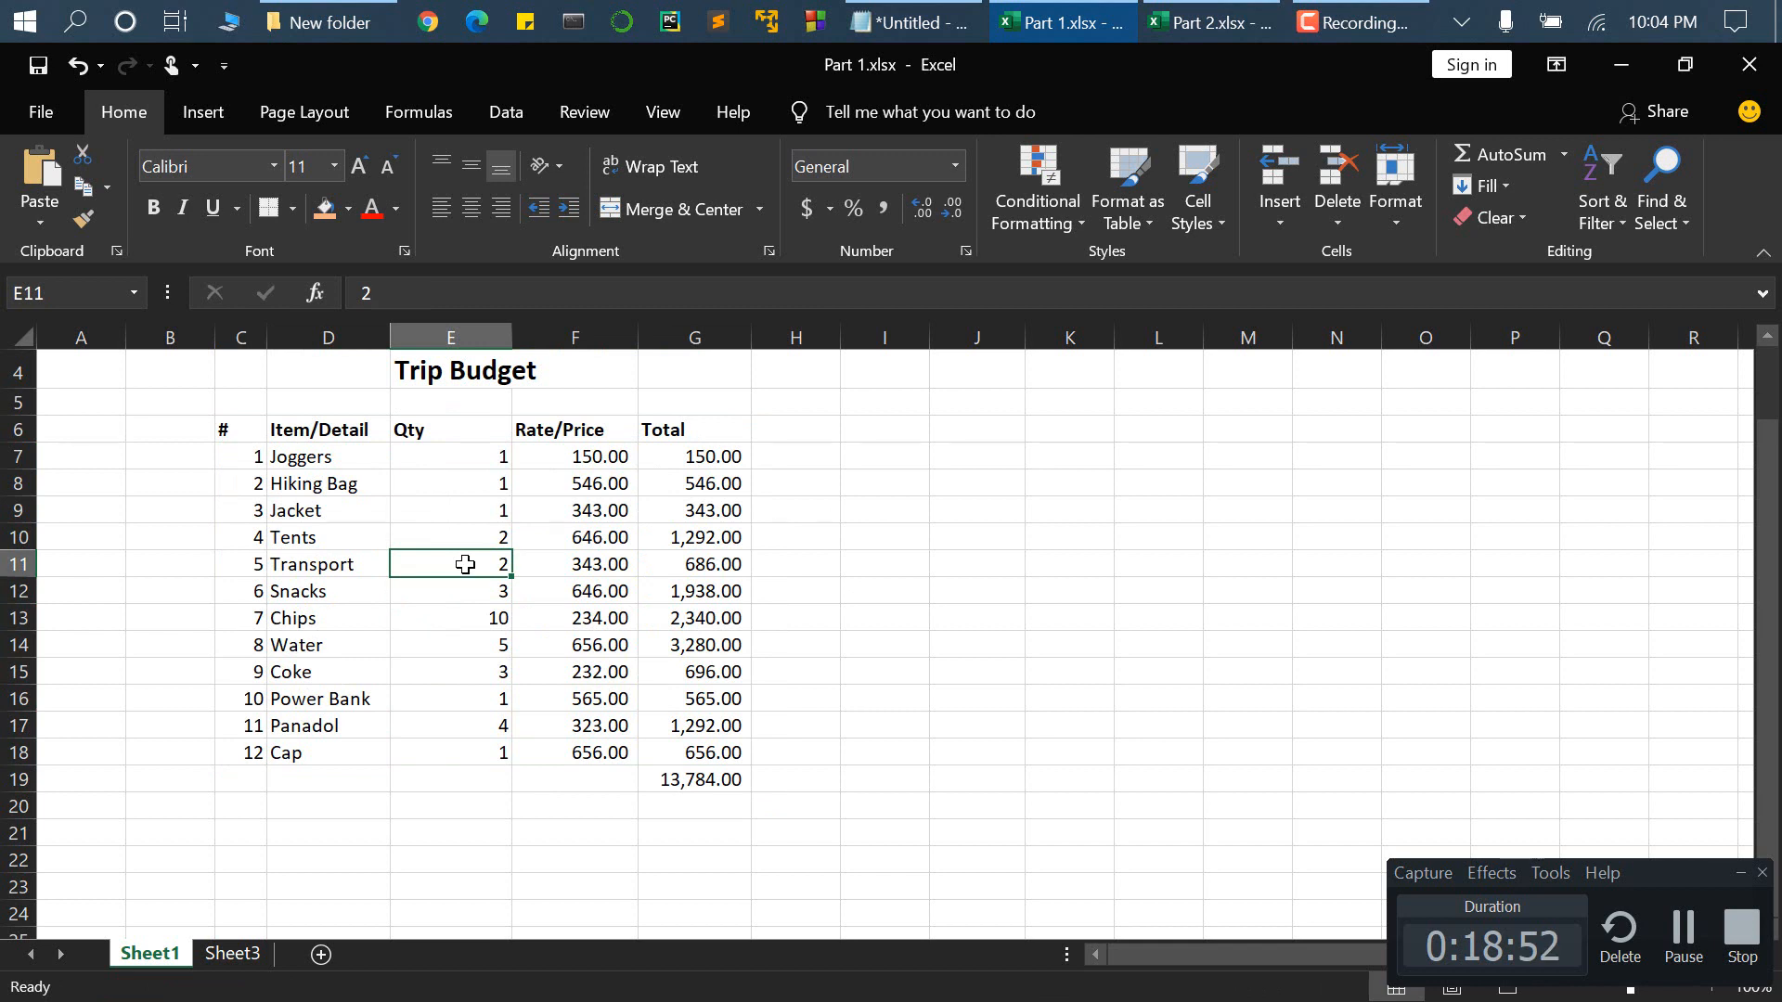
key(ctrl+a)
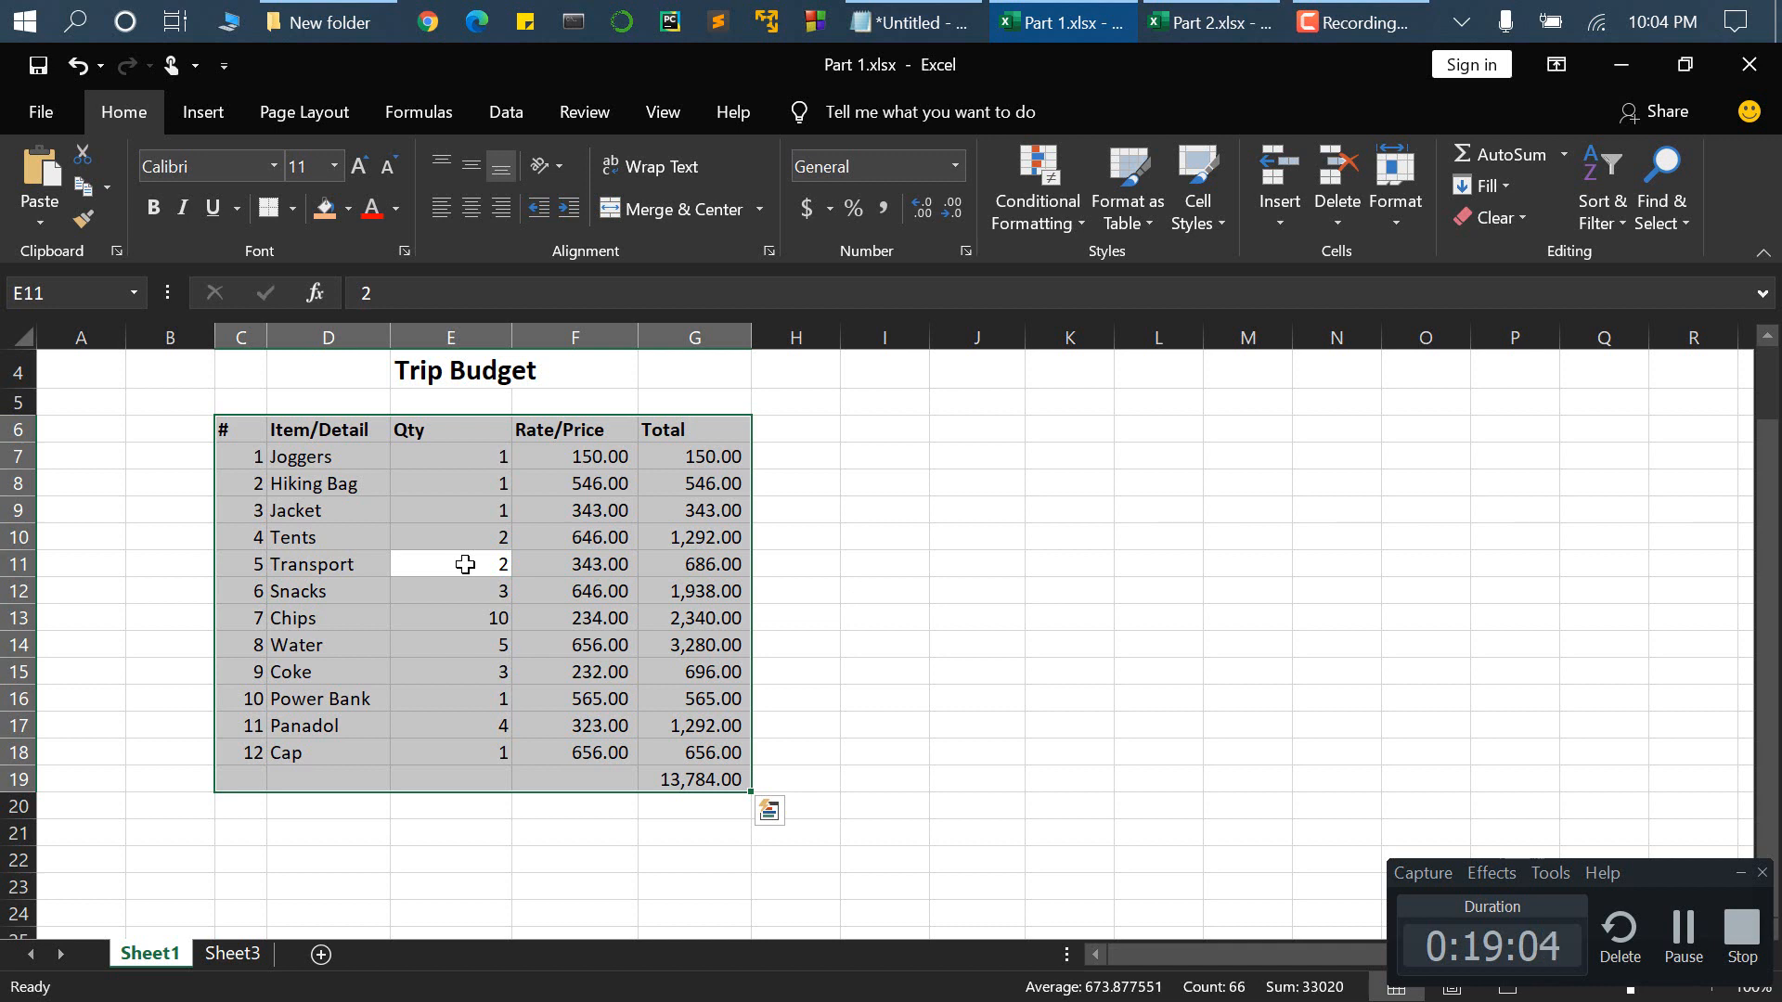
- Select the range C6:G19 manually, from the # header to the grand total cell
click(344, 562)
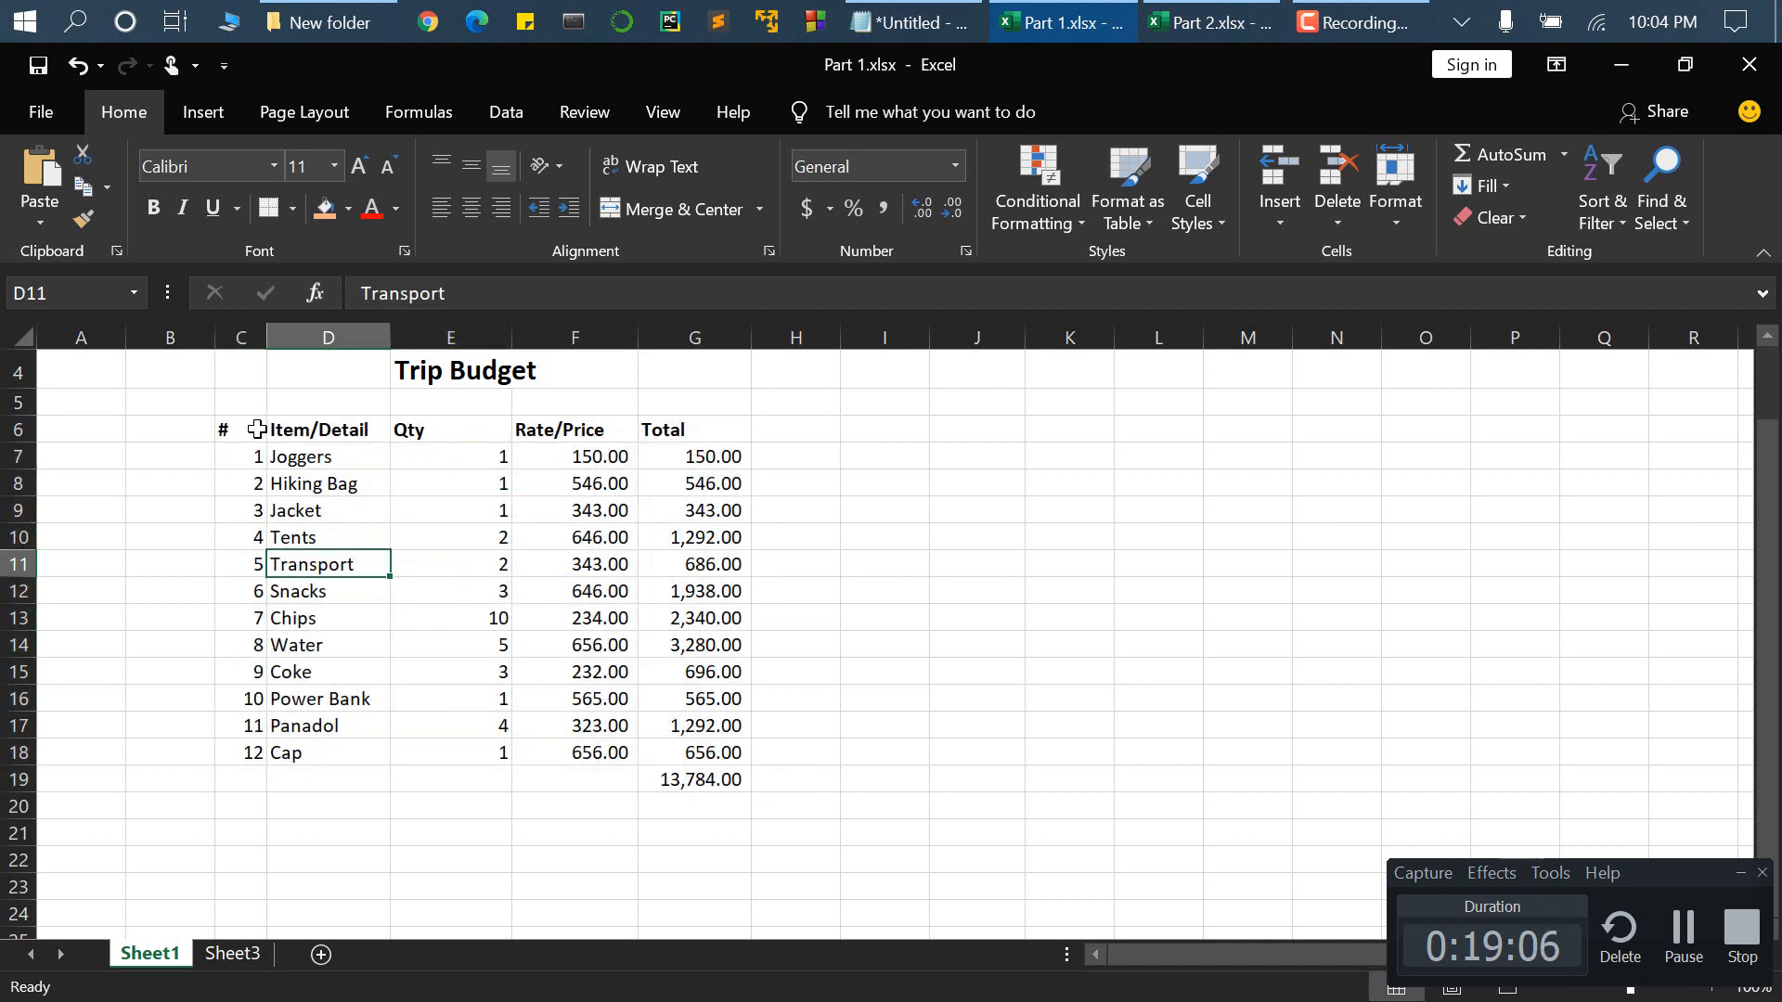
drag(246, 422, 685, 772)
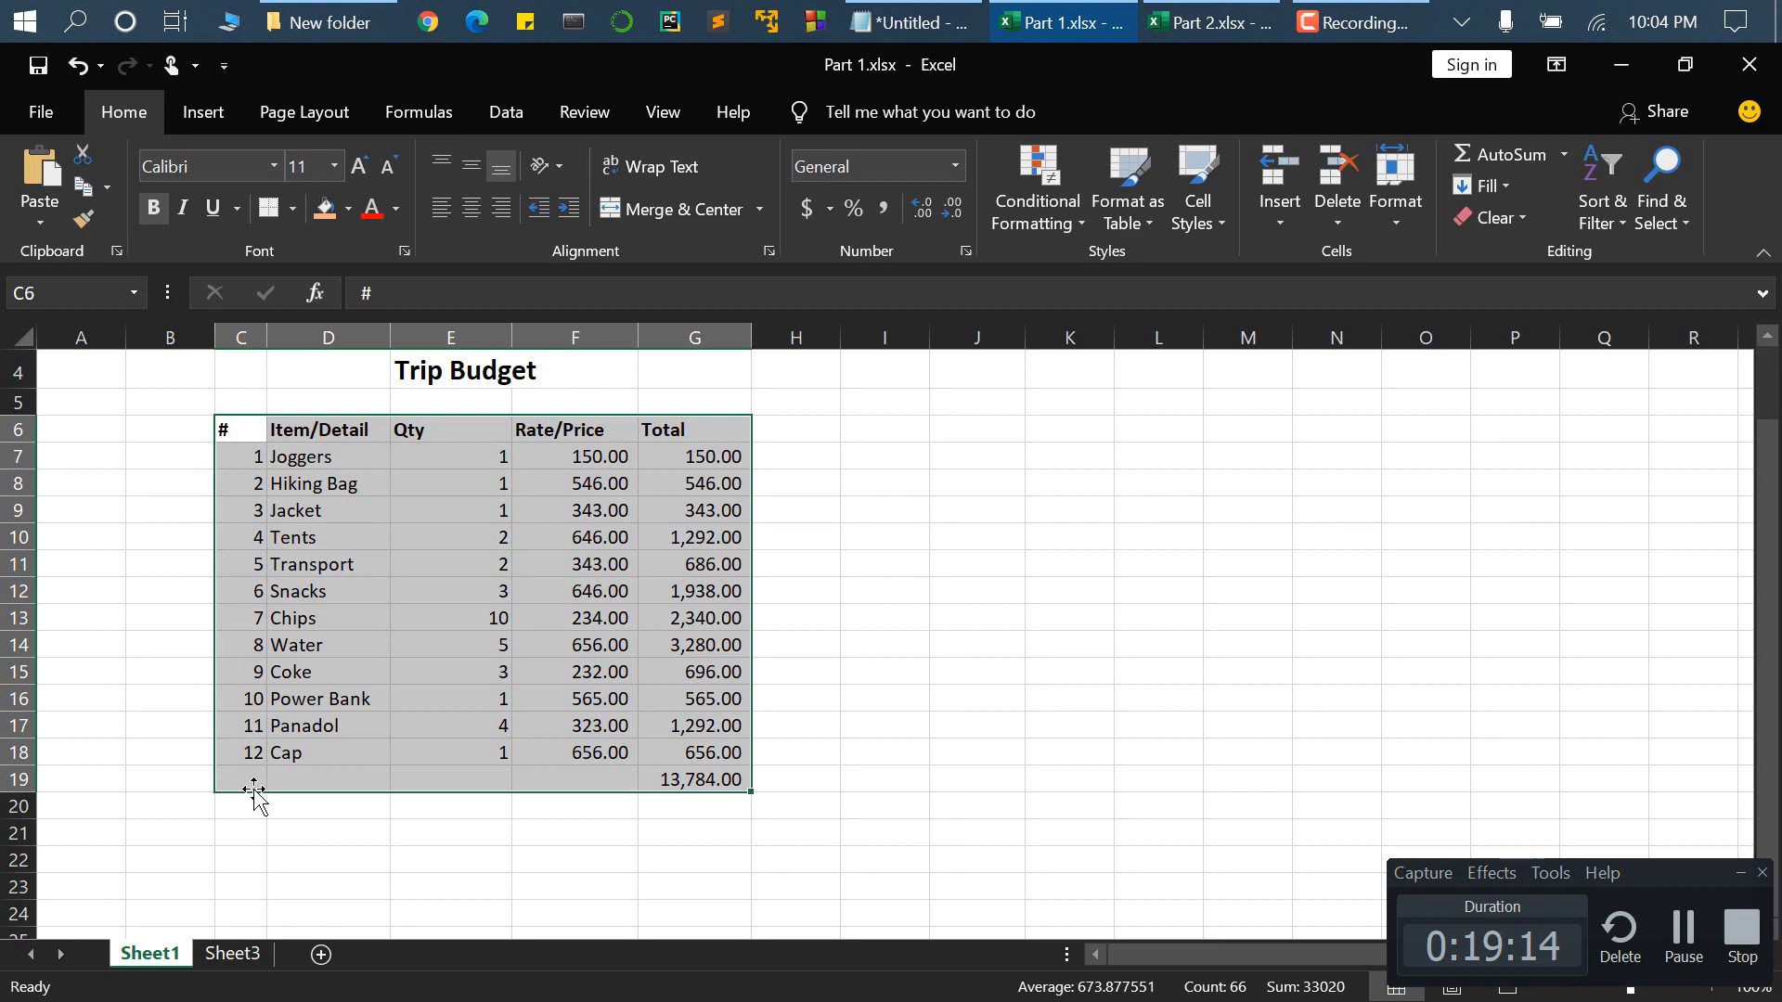
- Look over the extent of the grades table in Part 2.xlsx, and return to Part 1.xlsx
click(1178, 7)
scroll(557, 517, up, 6)
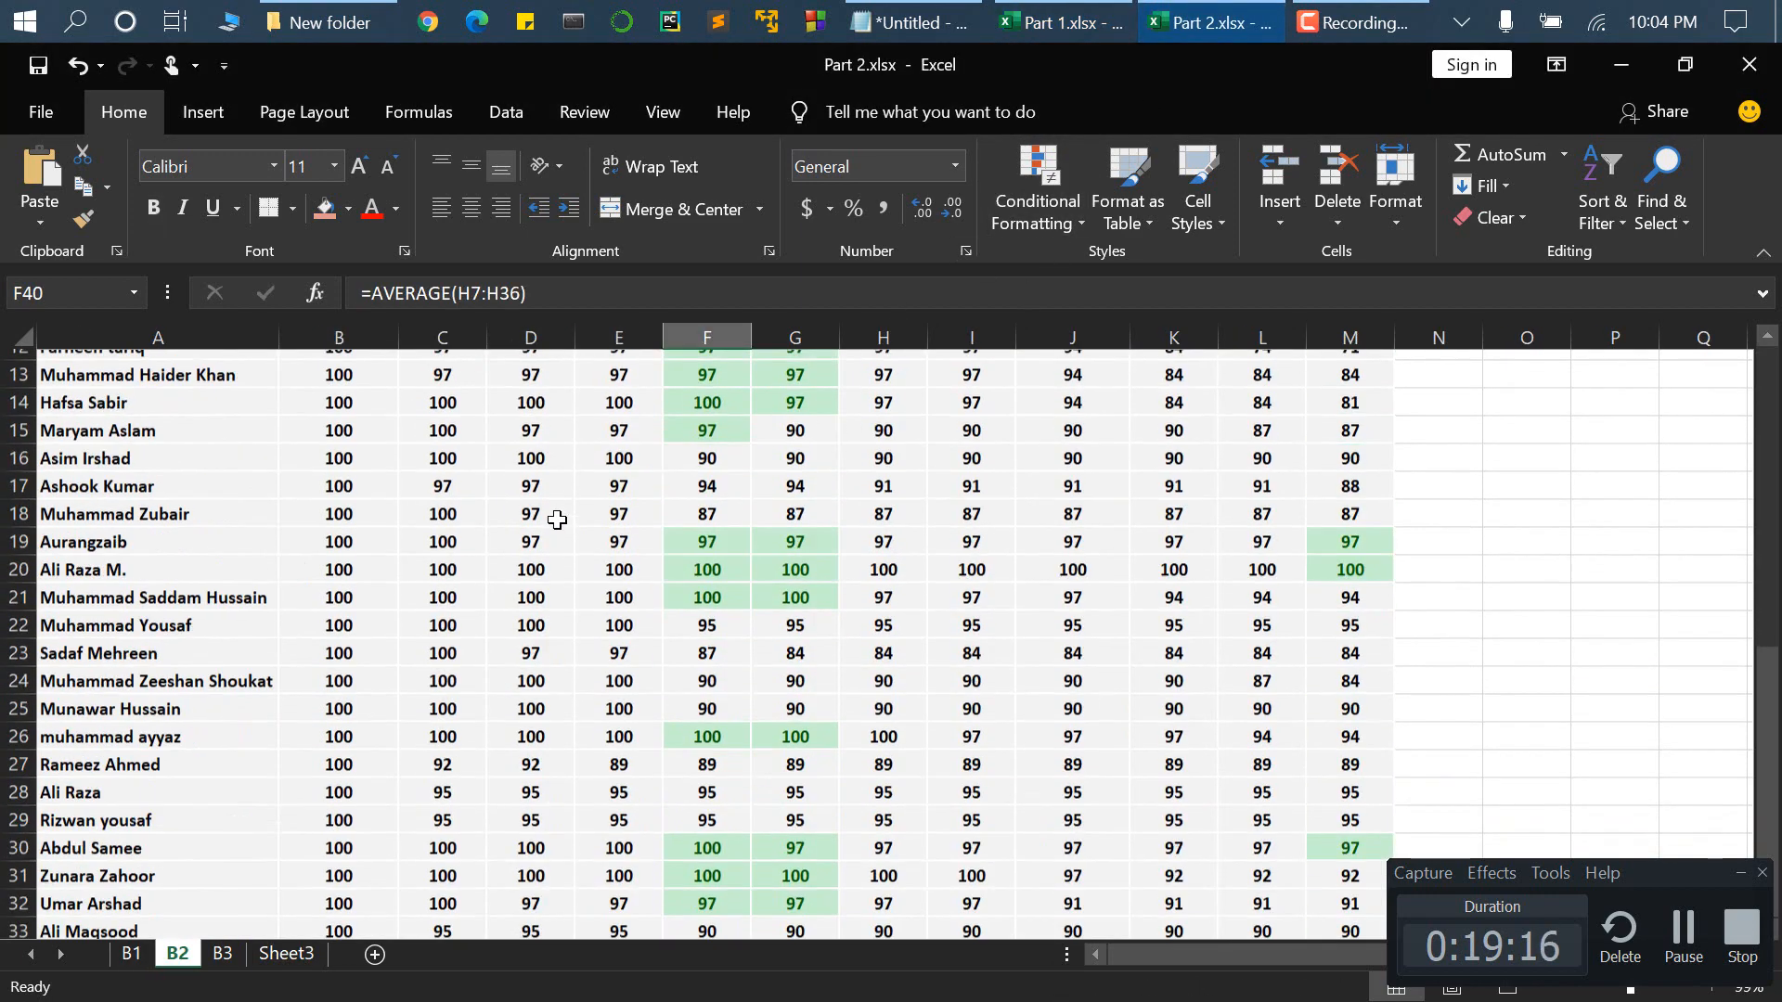
drag(67, 394, 1327, 919)
click(1093, 10)
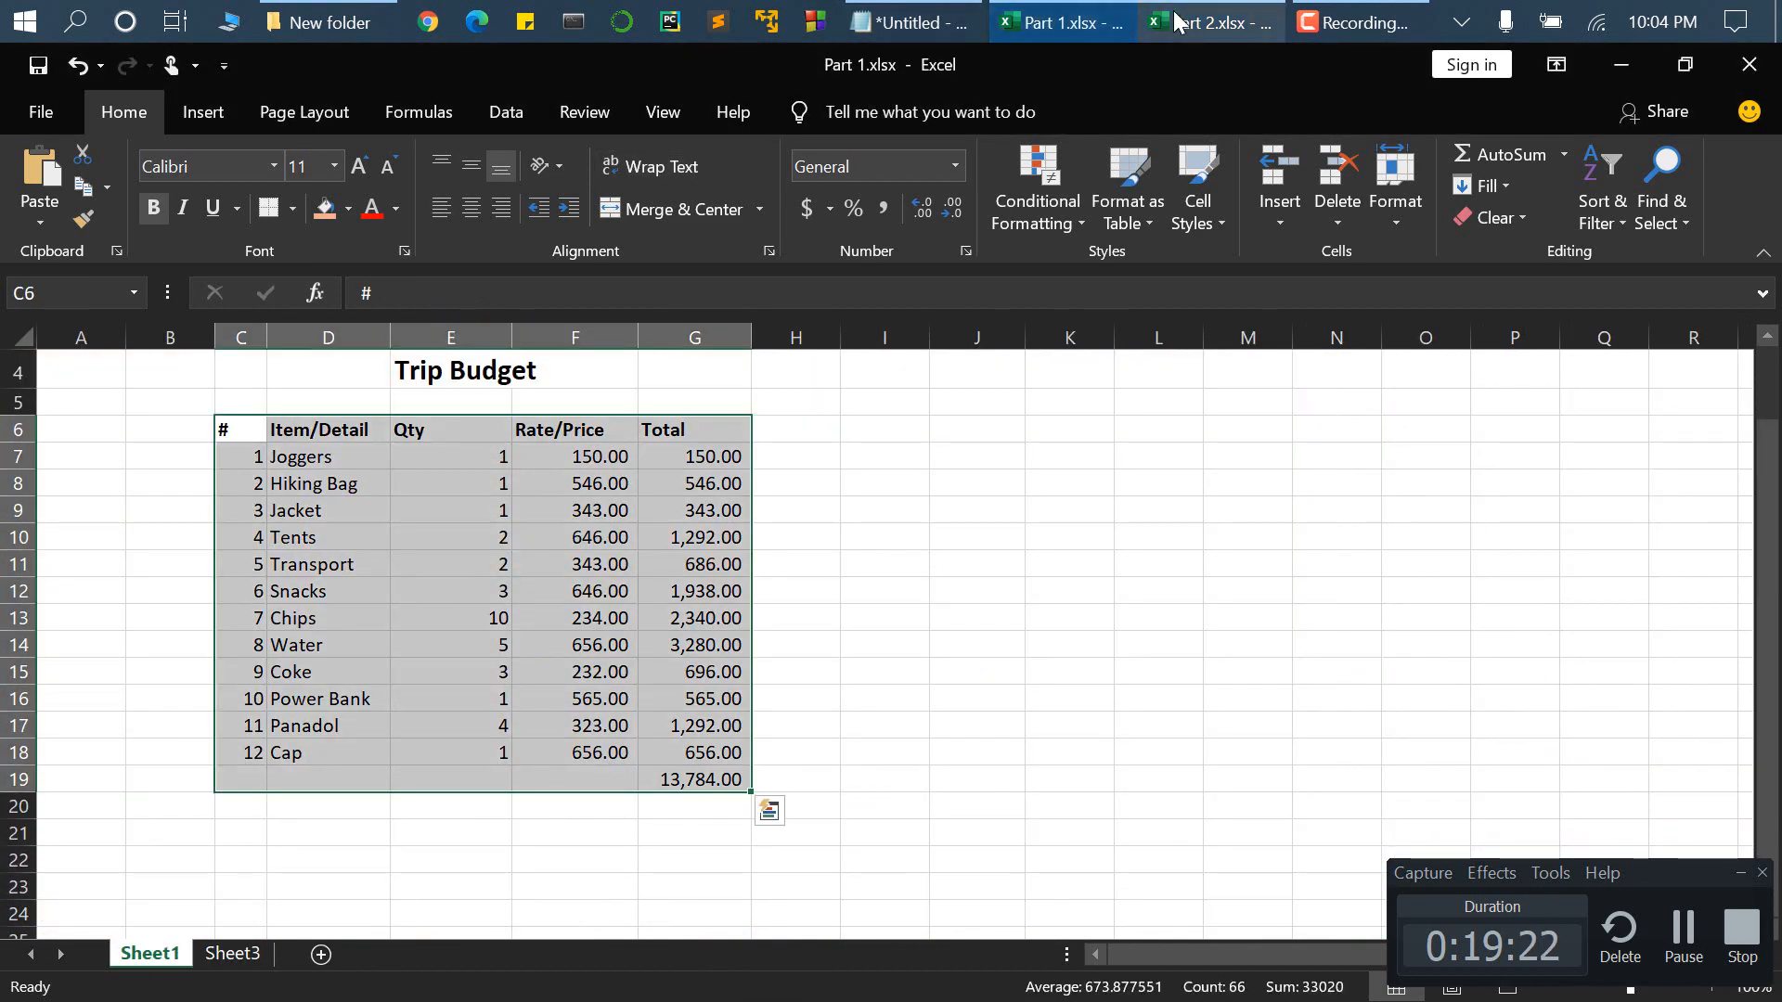
- Select the entire grades table in Part 2.xlsx starting from cell F27, and switch back to Part 1.xlsx
click(1206, 23)
click(748, 548)
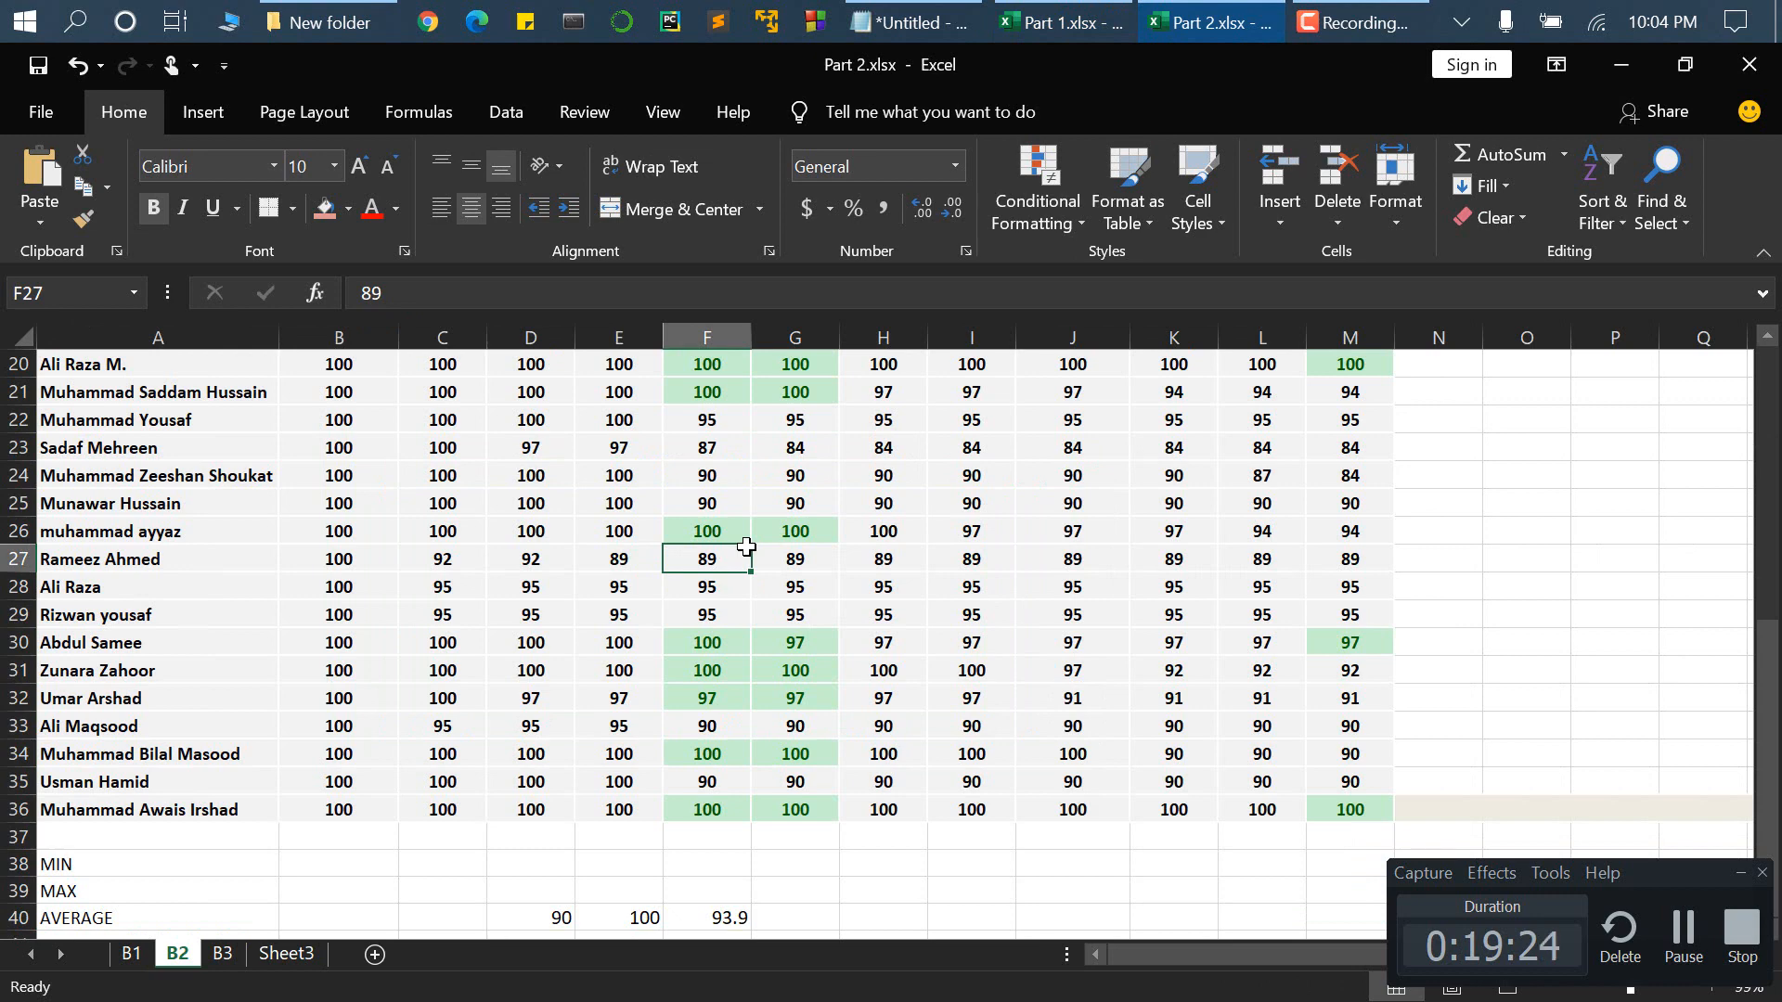
key(ctrl+a)
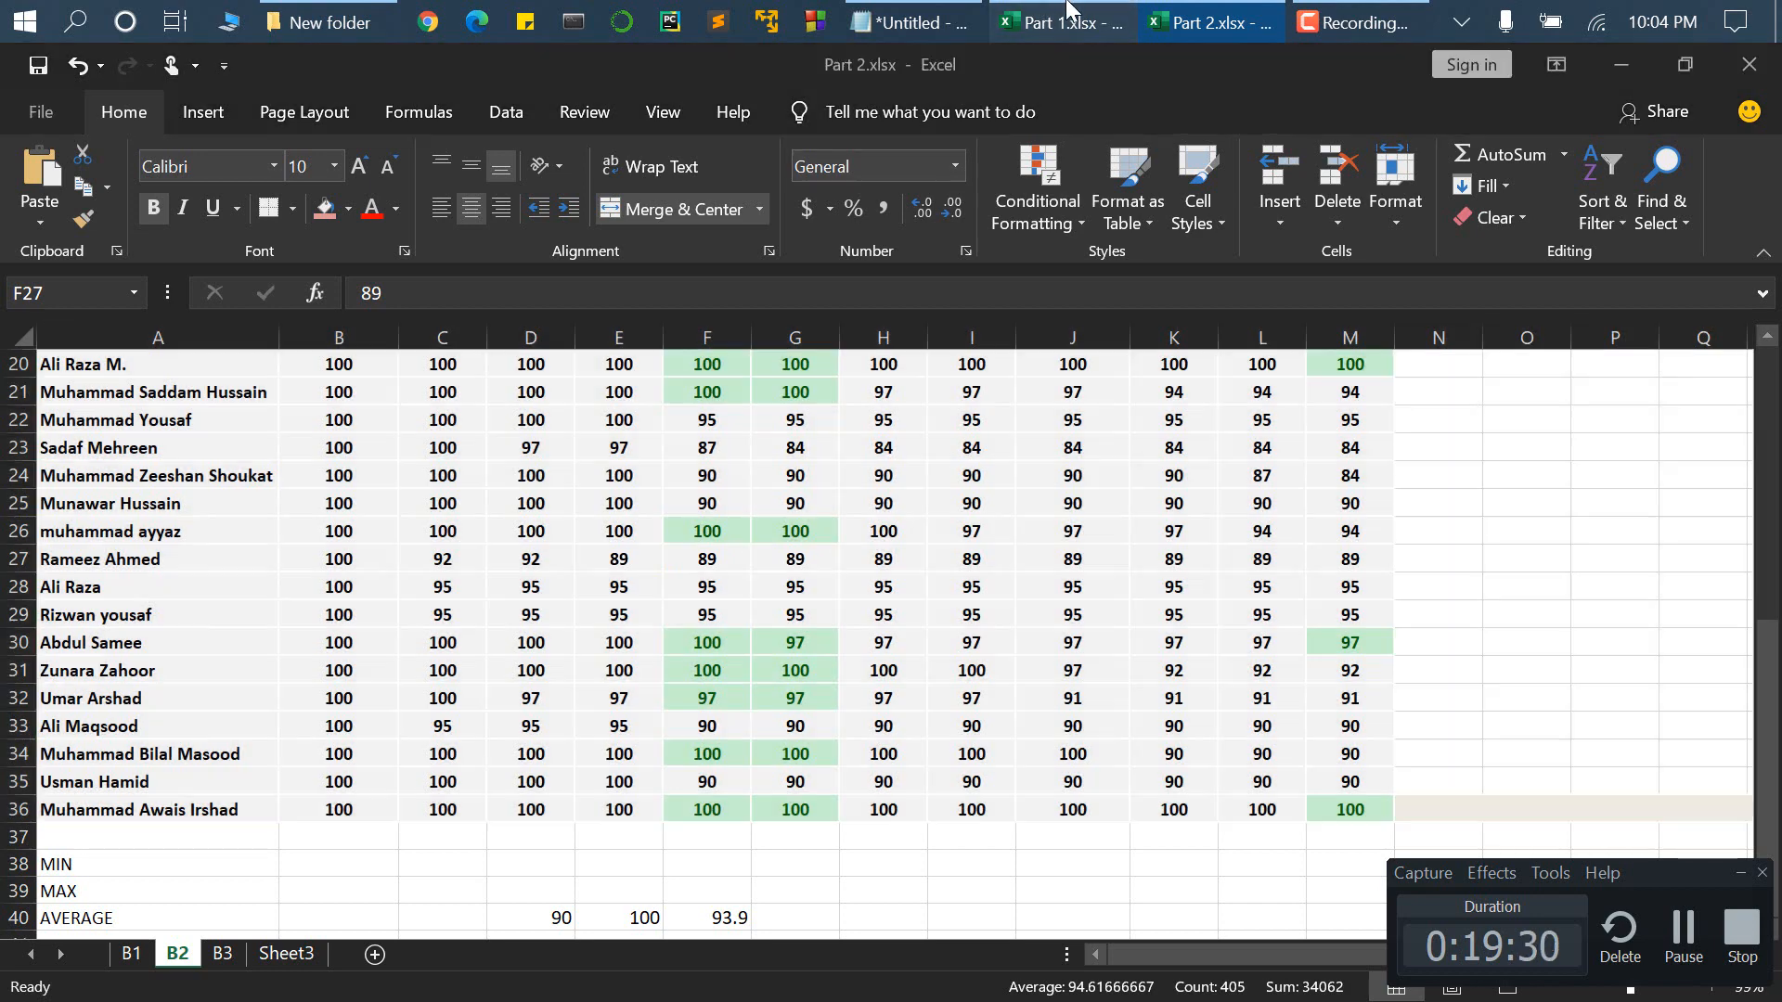
click(1062, 23)
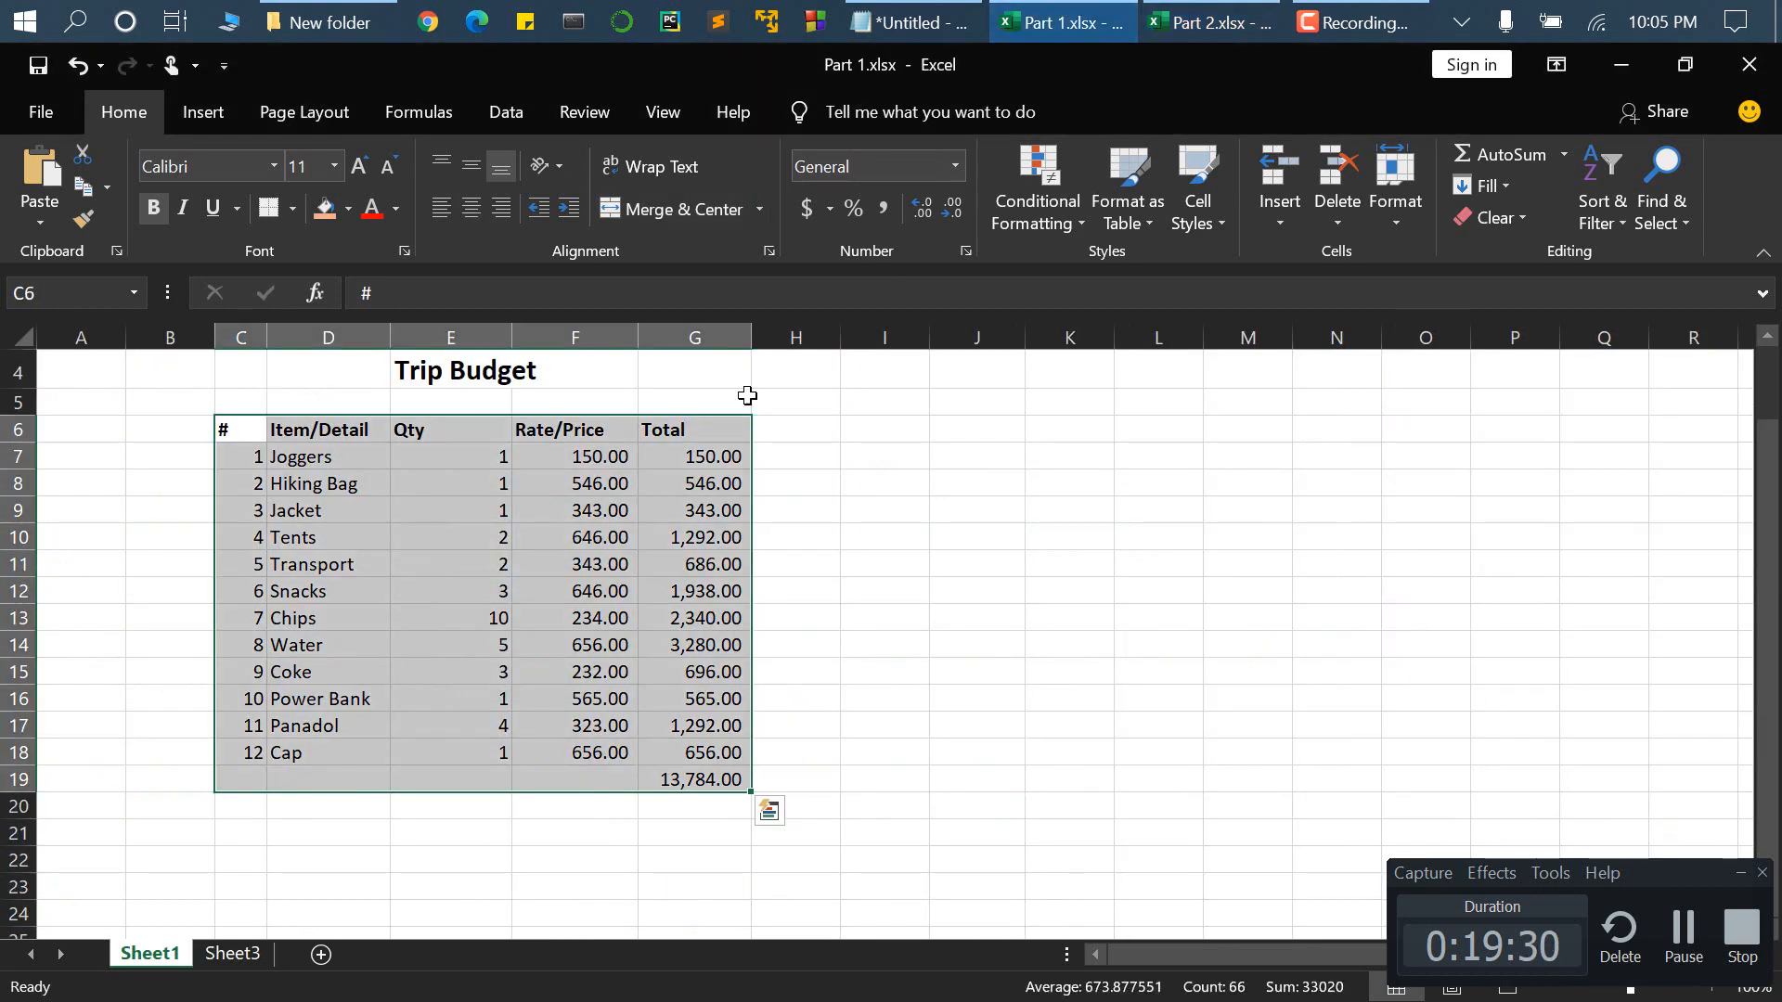
- Select the whole trip budget table at once from Tents quantity cell E10, and clear the selection by selecting cell F12
click(445, 546)
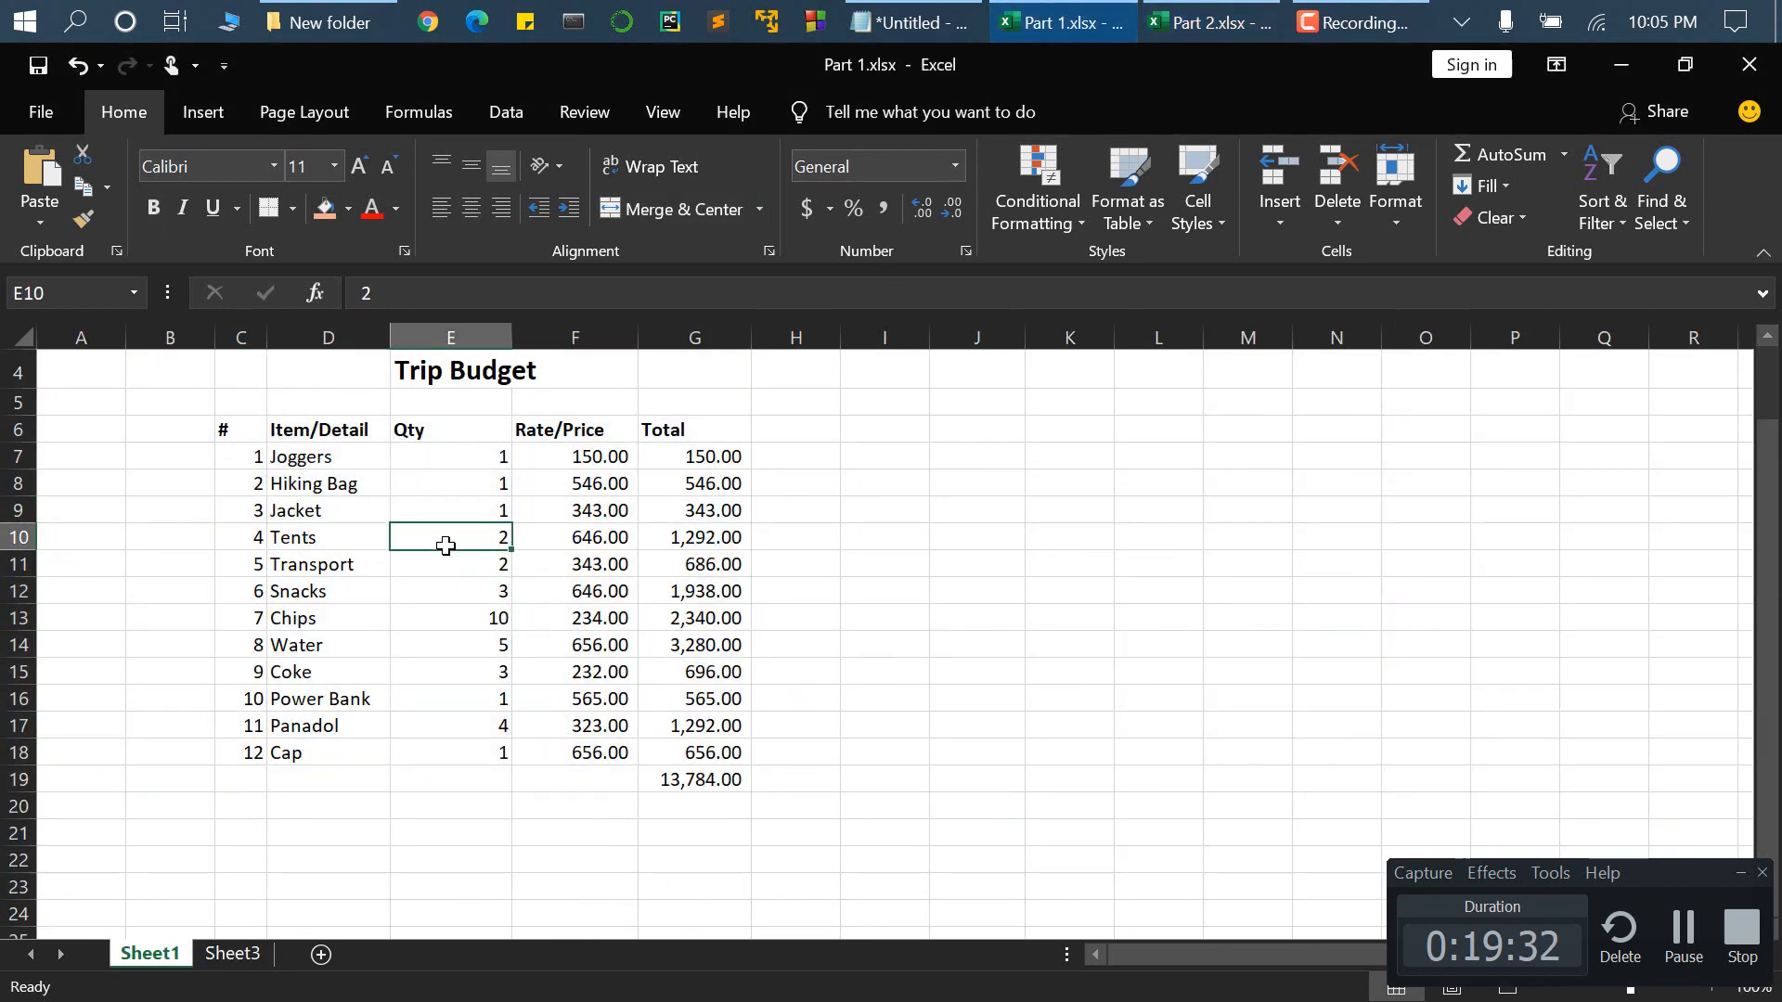
key(ctrl+a)
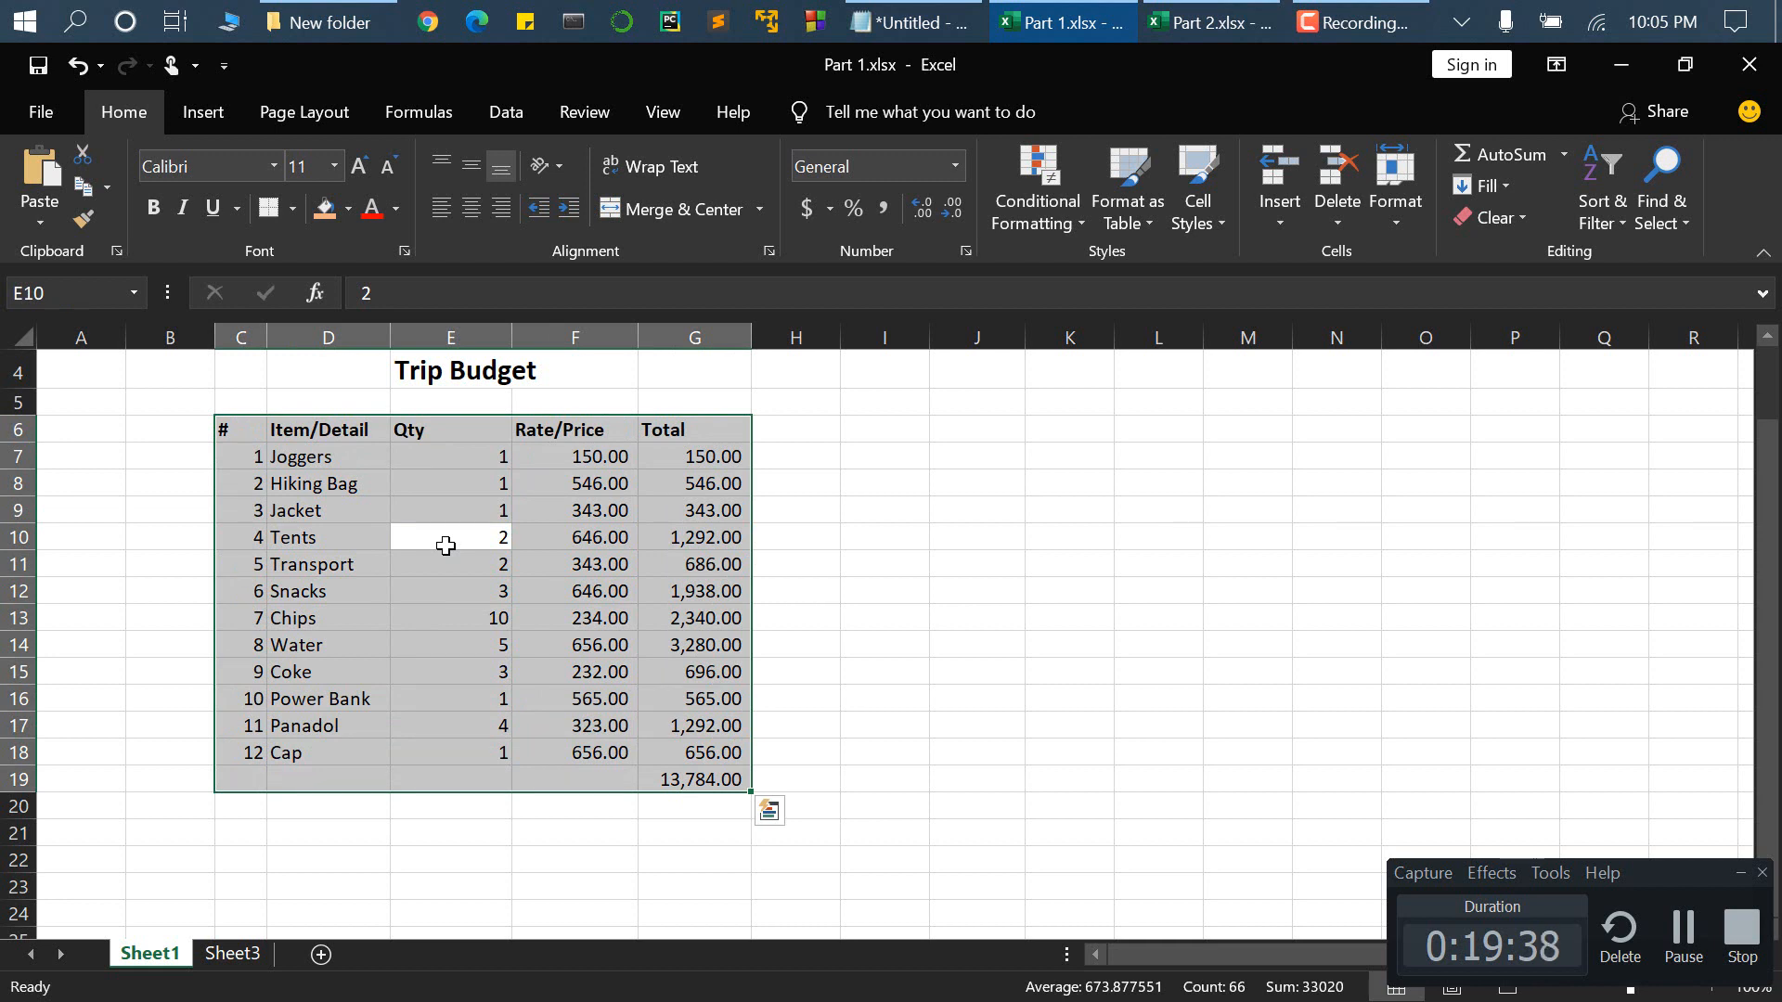
click(568, 590)
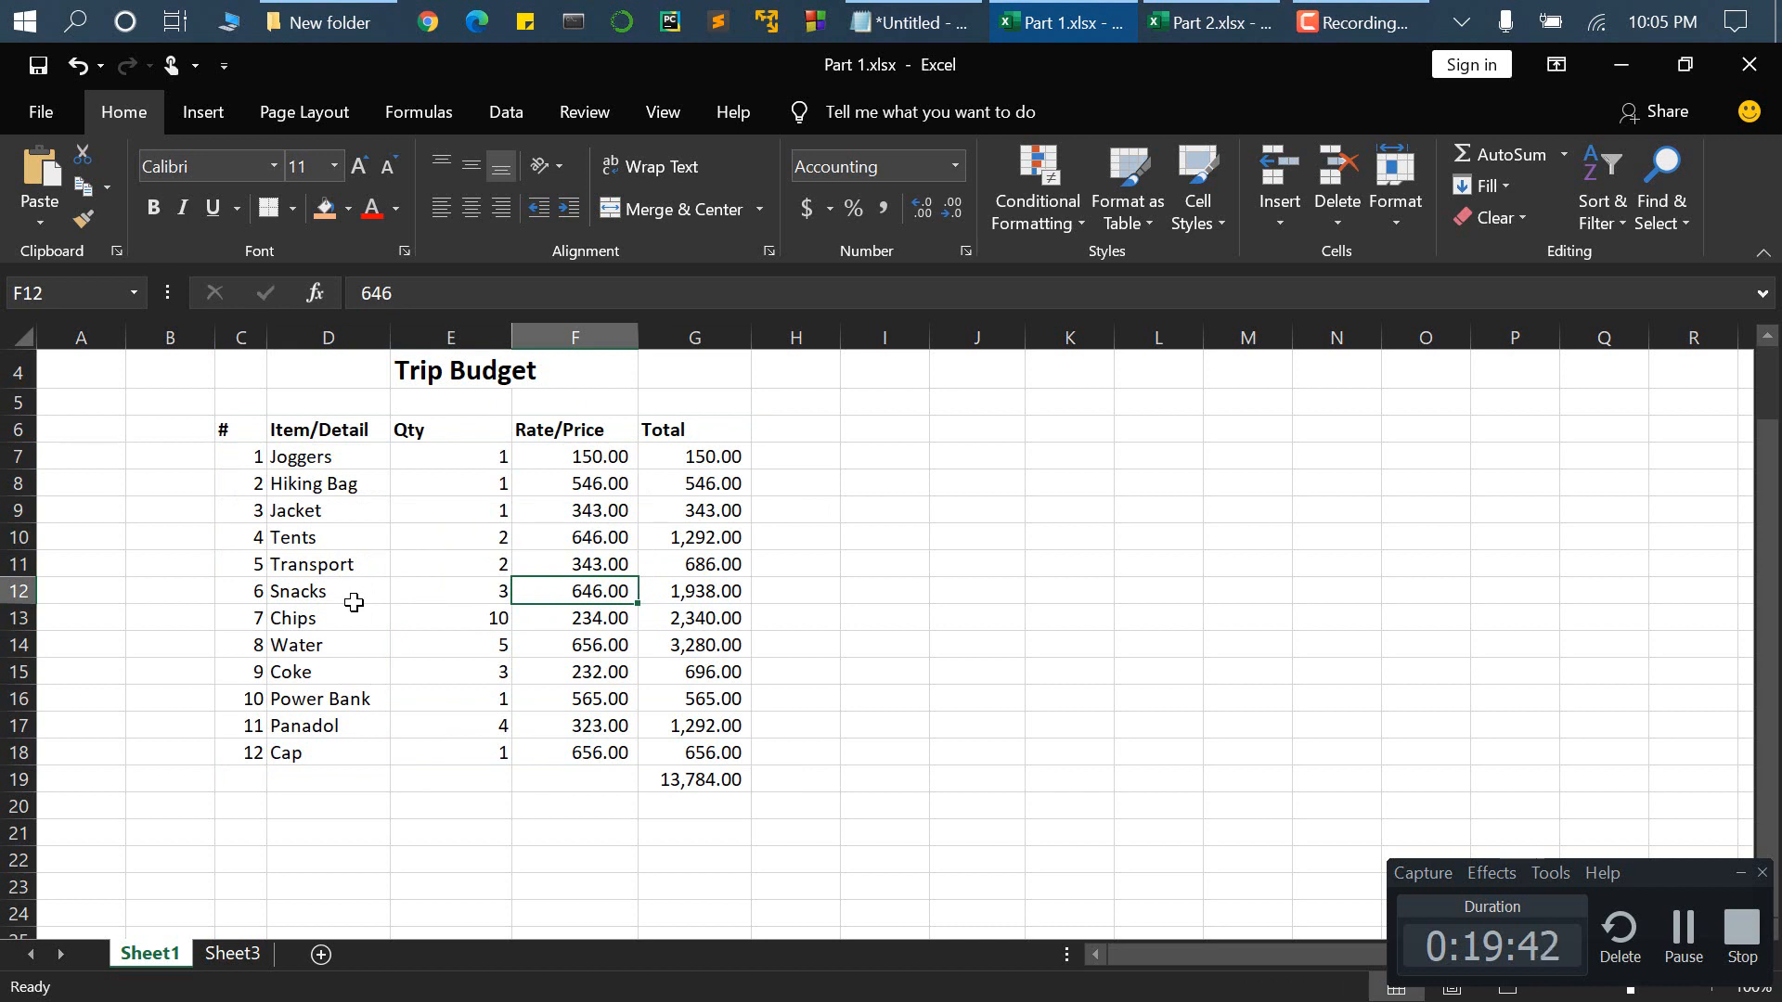
- Fill the Hiking Bag cell D8 with a light blue theme colour
click(310, 489)
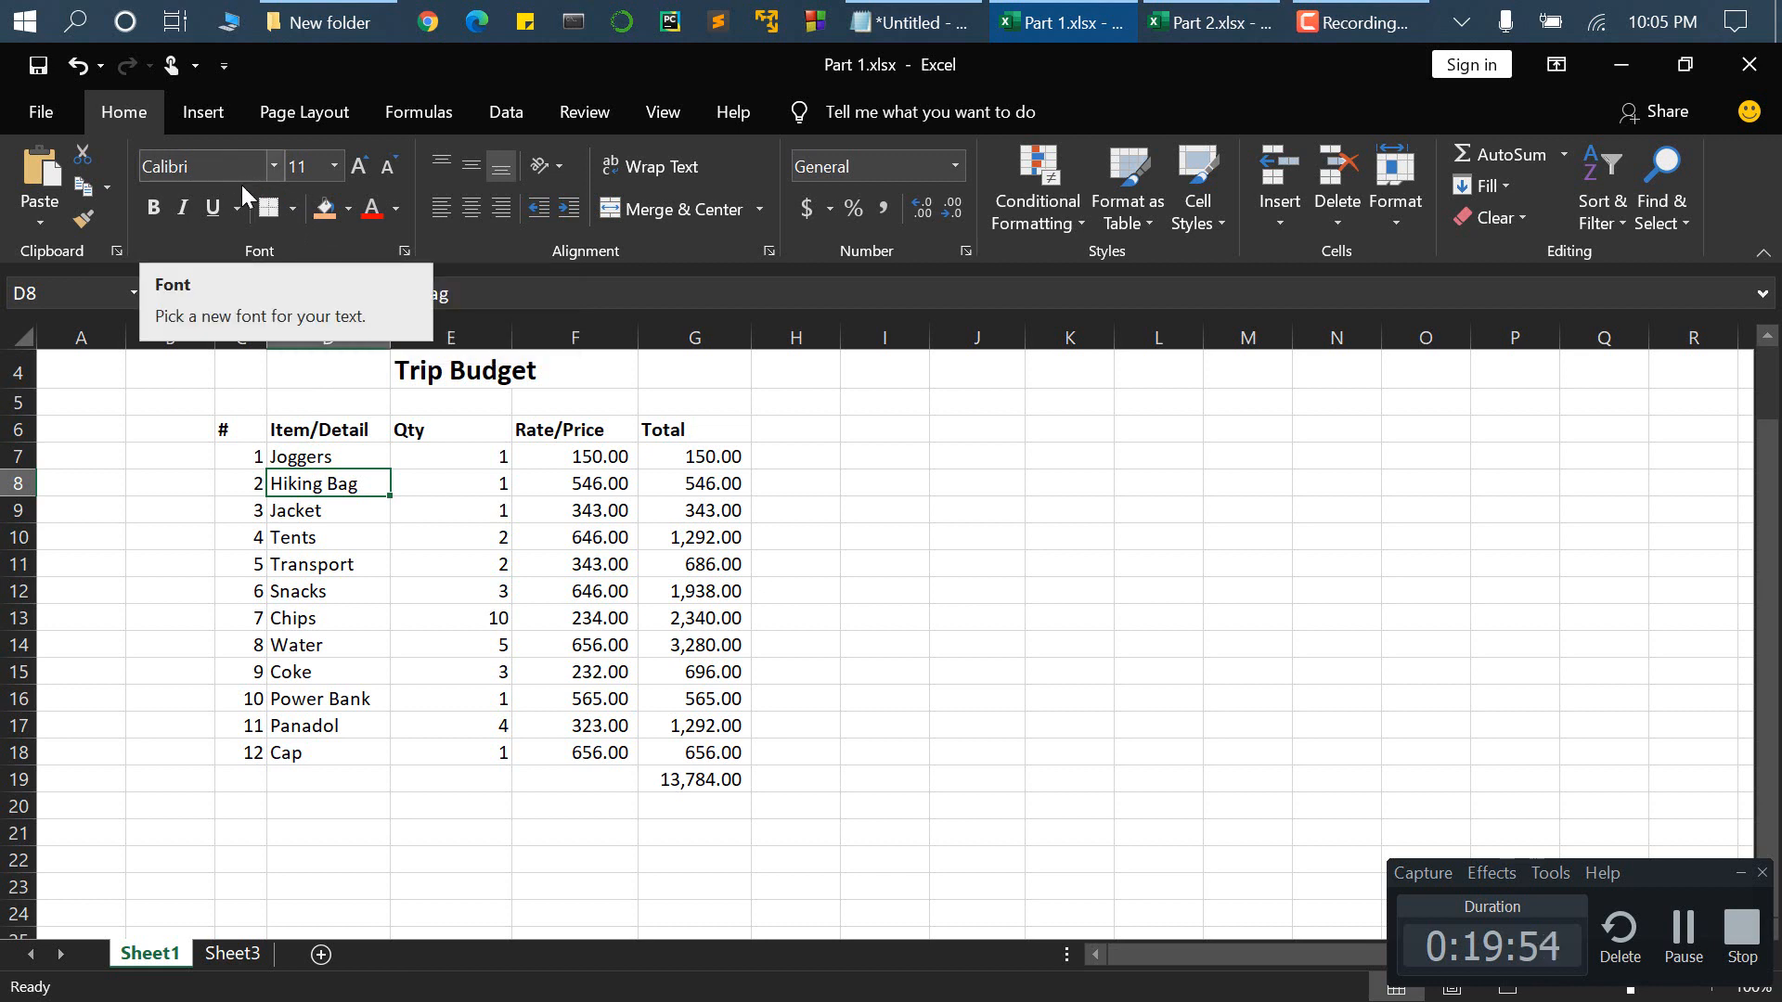
click(321, 511)
click(320, 487)
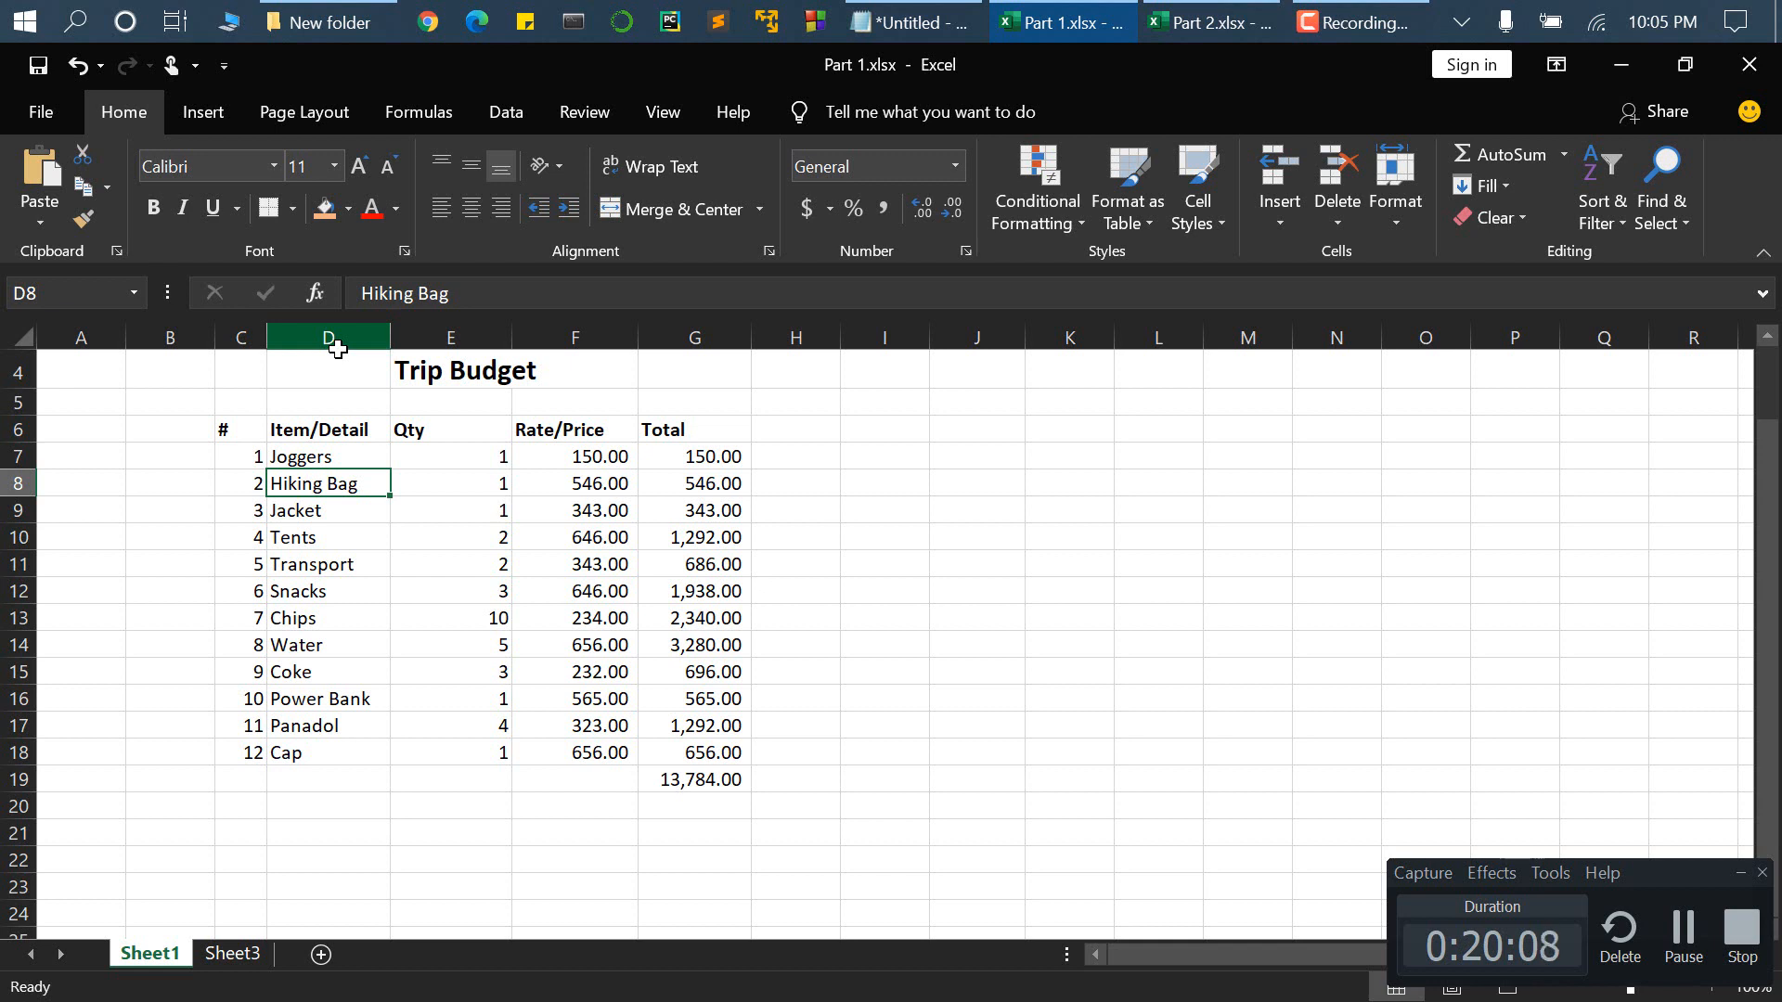
click(349, 209)
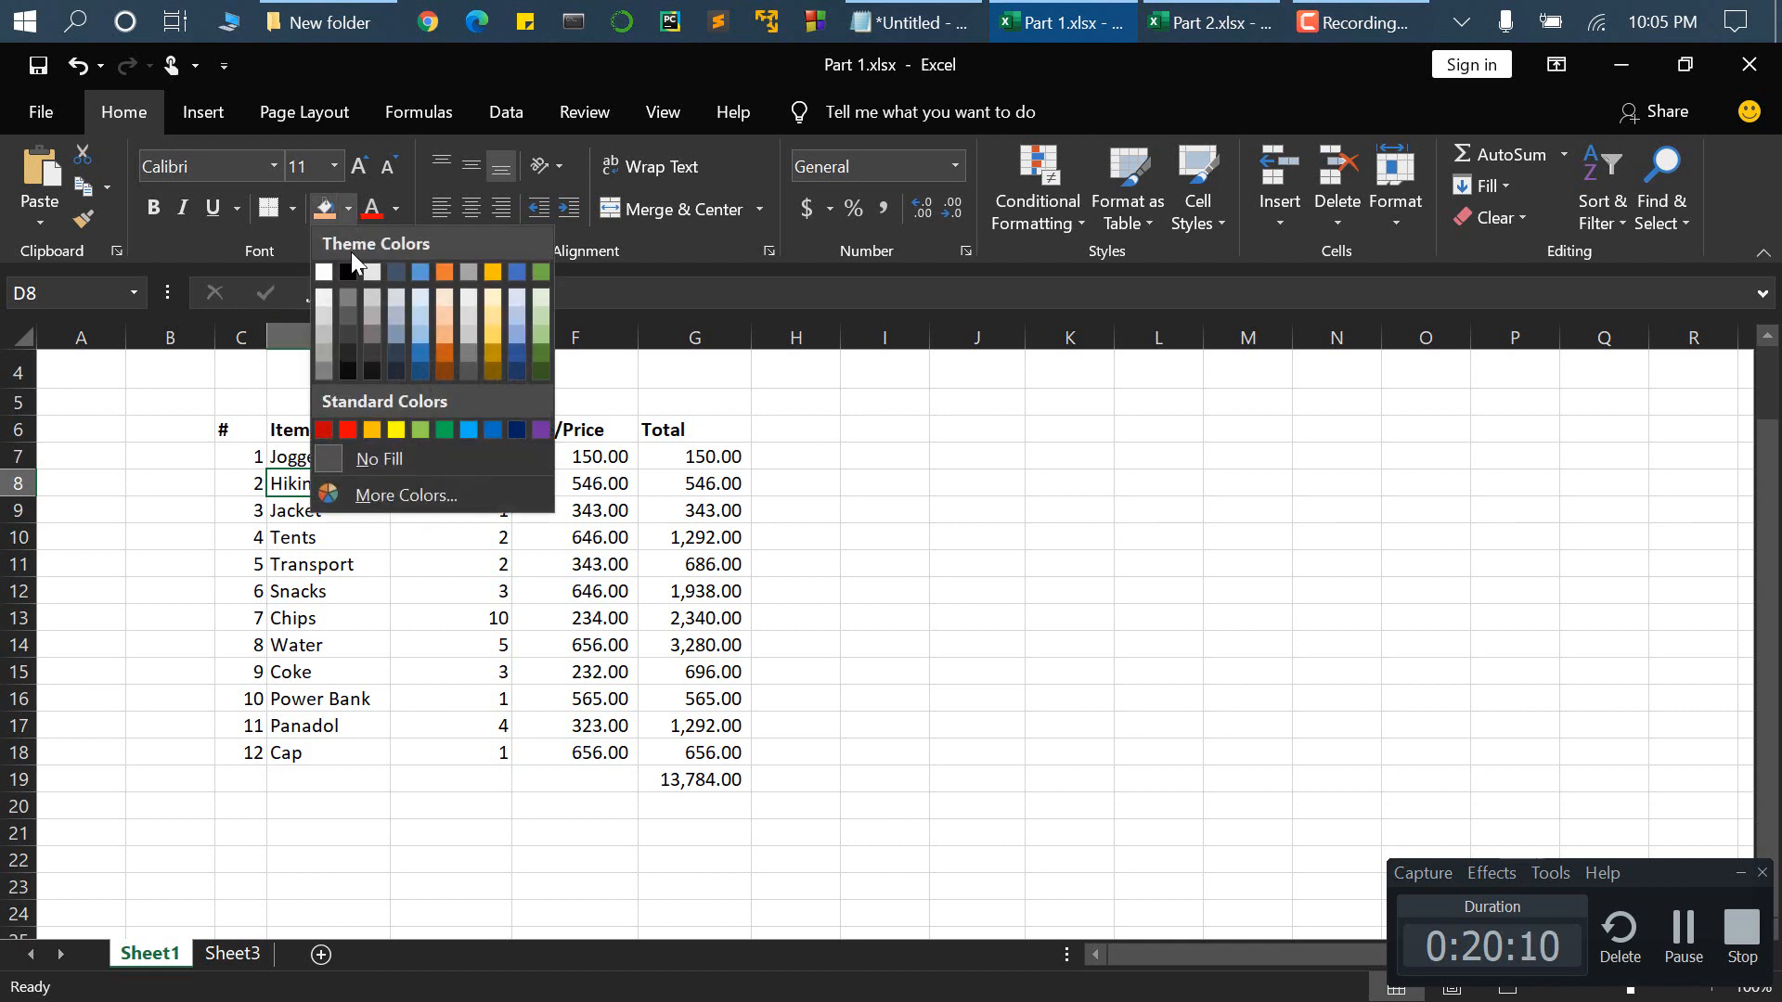
click(519, 330)
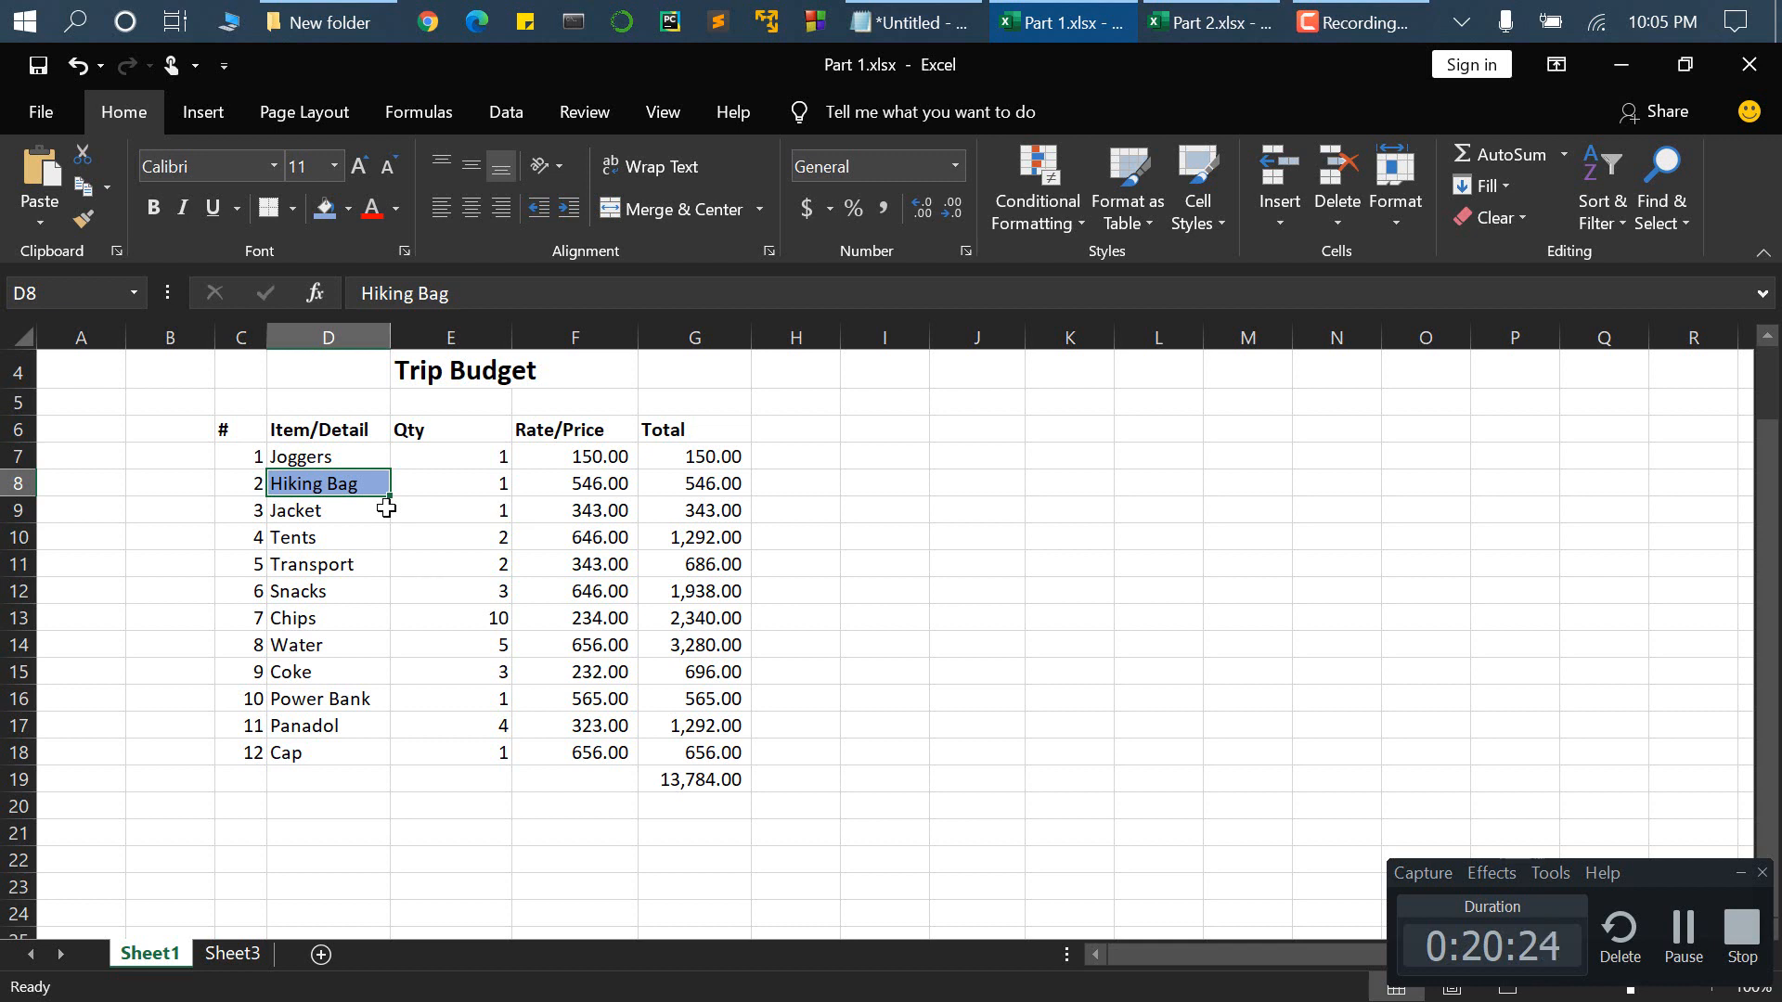
- Enter the formula =TODAY() in cell I8 and compare its date with the system date
click(969, 639)
click(884, 491)
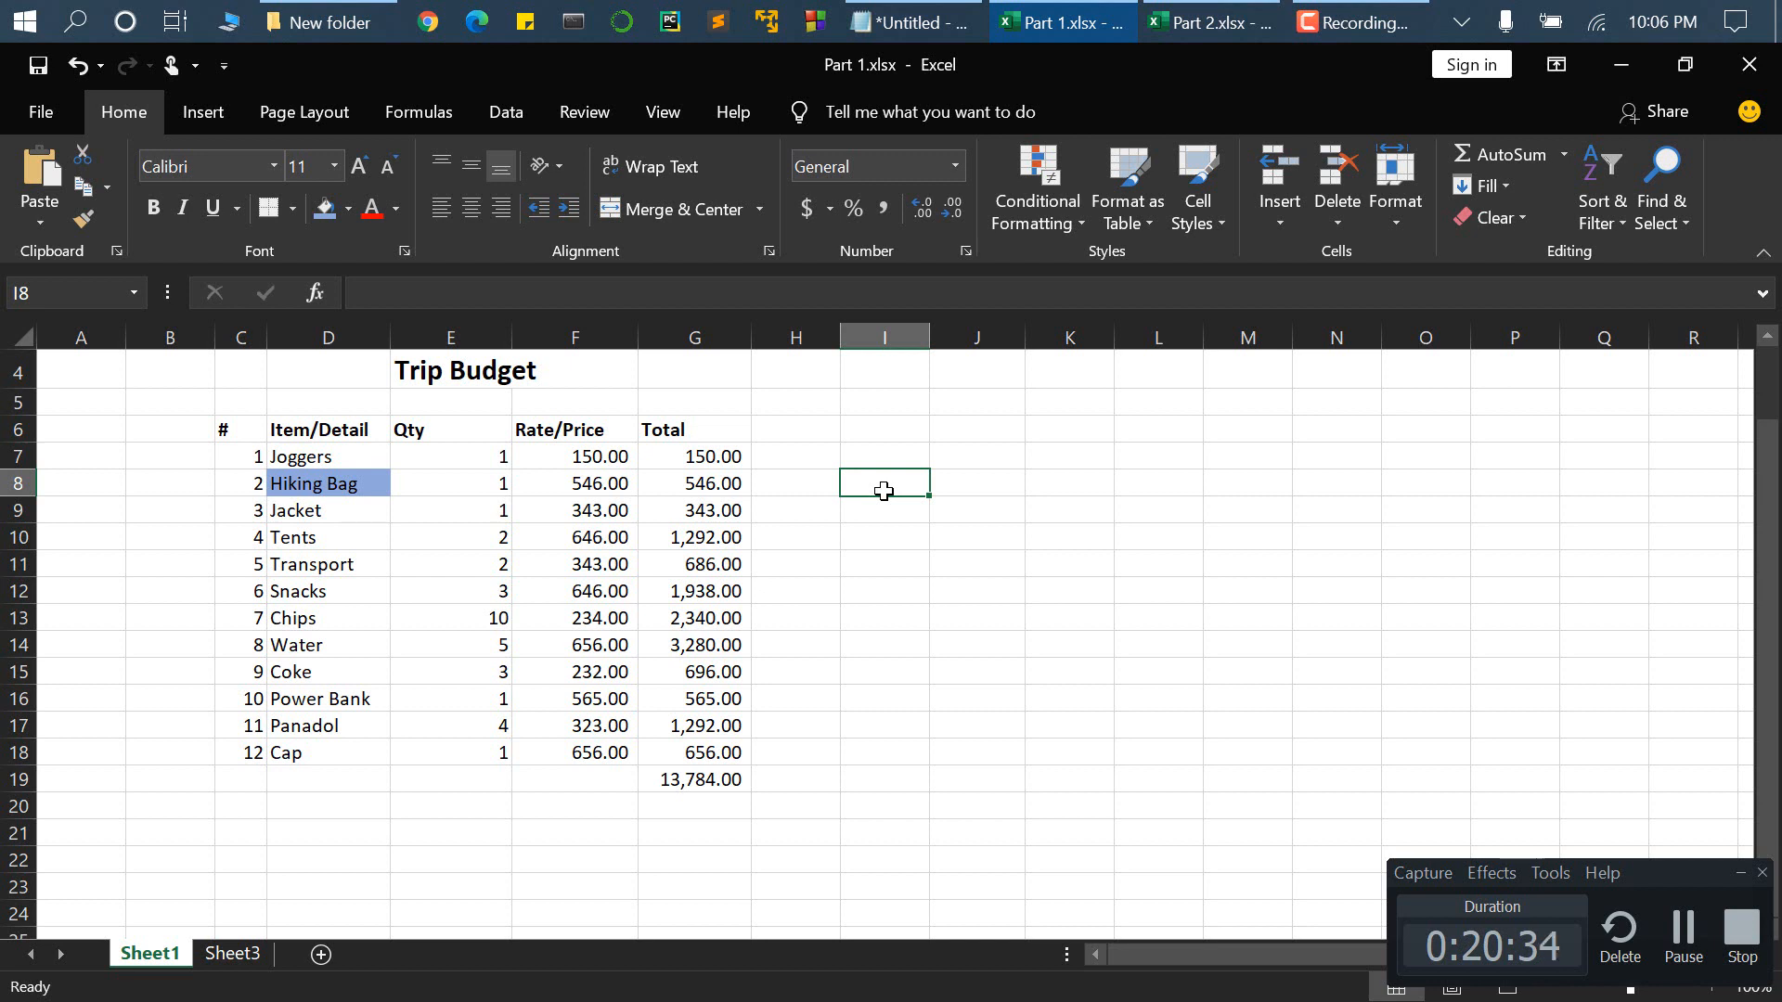
text(=)
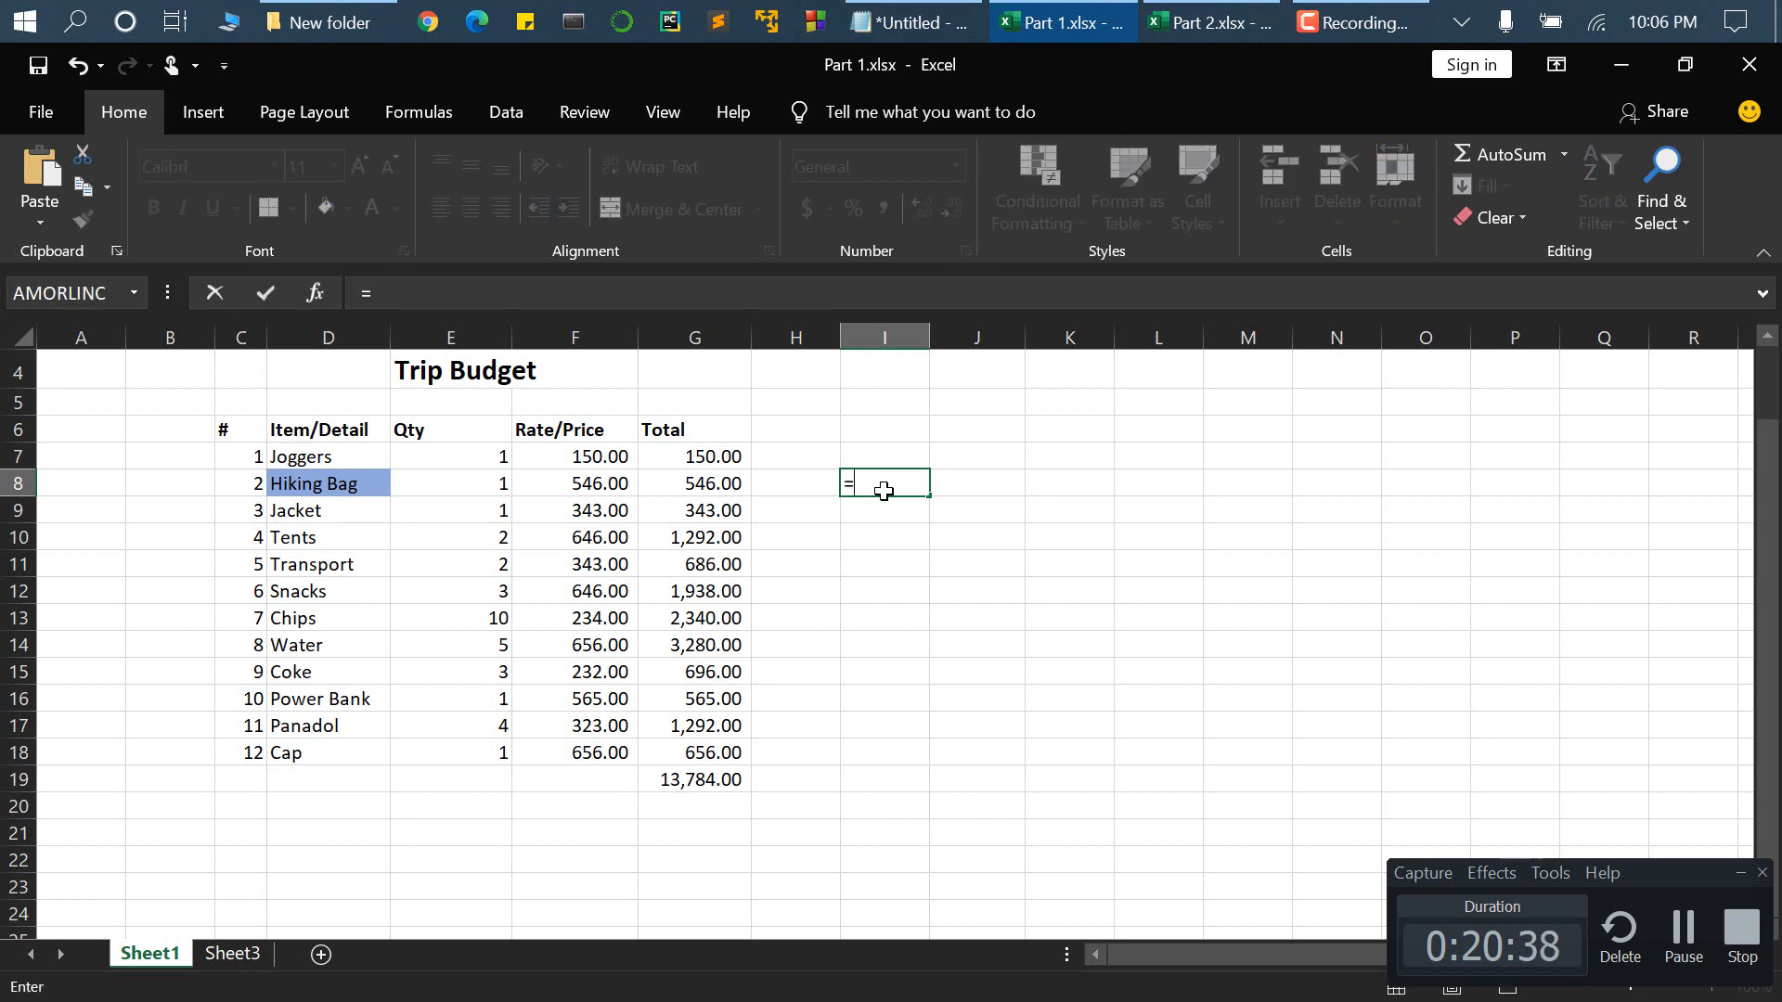
text(to)
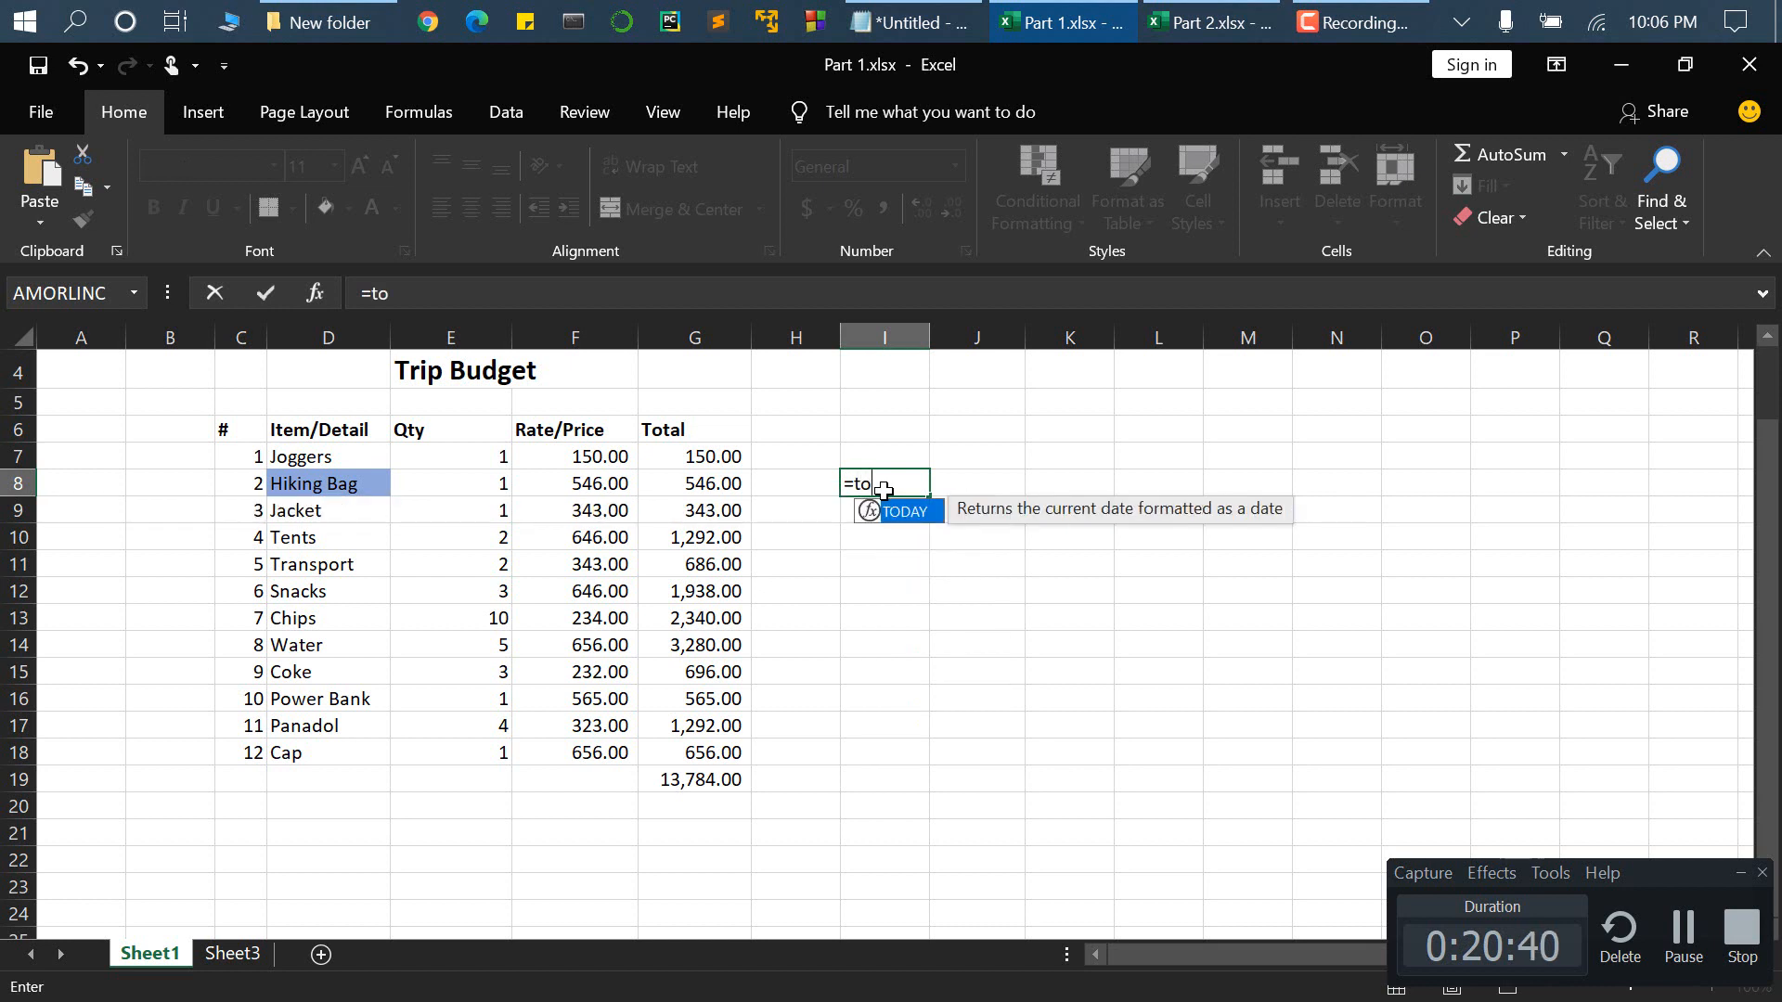
double_click(905, 513)
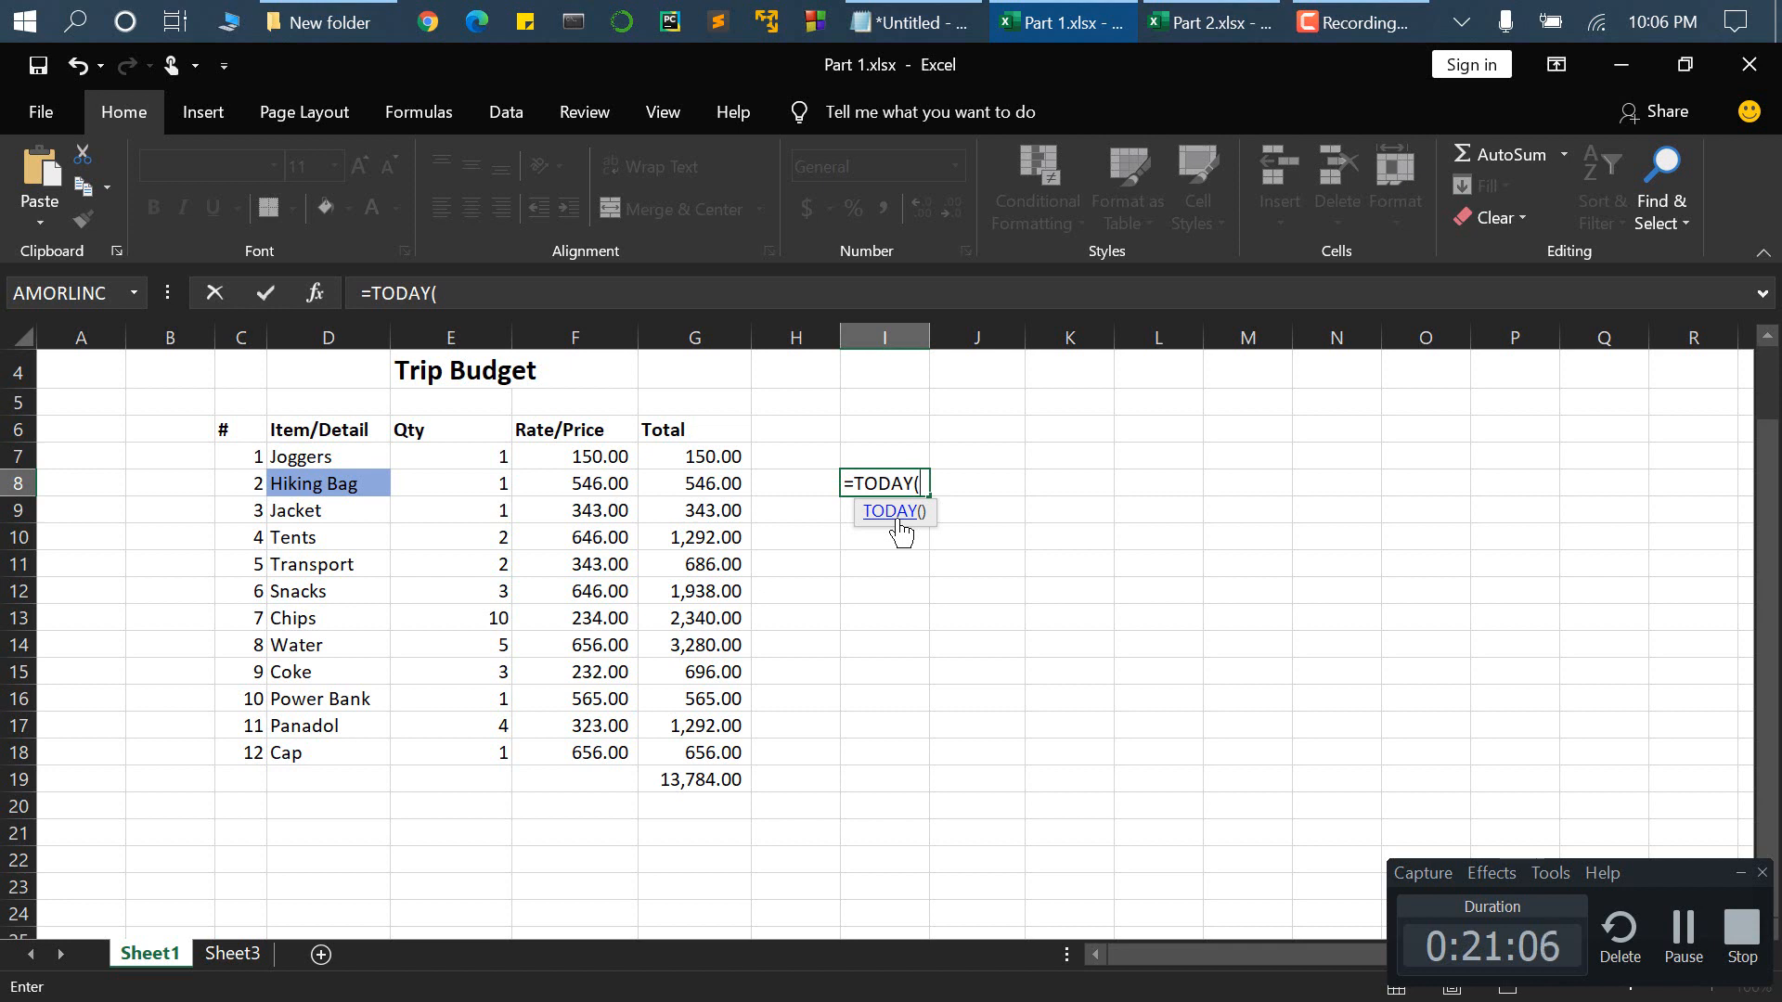
text())
key(Return)
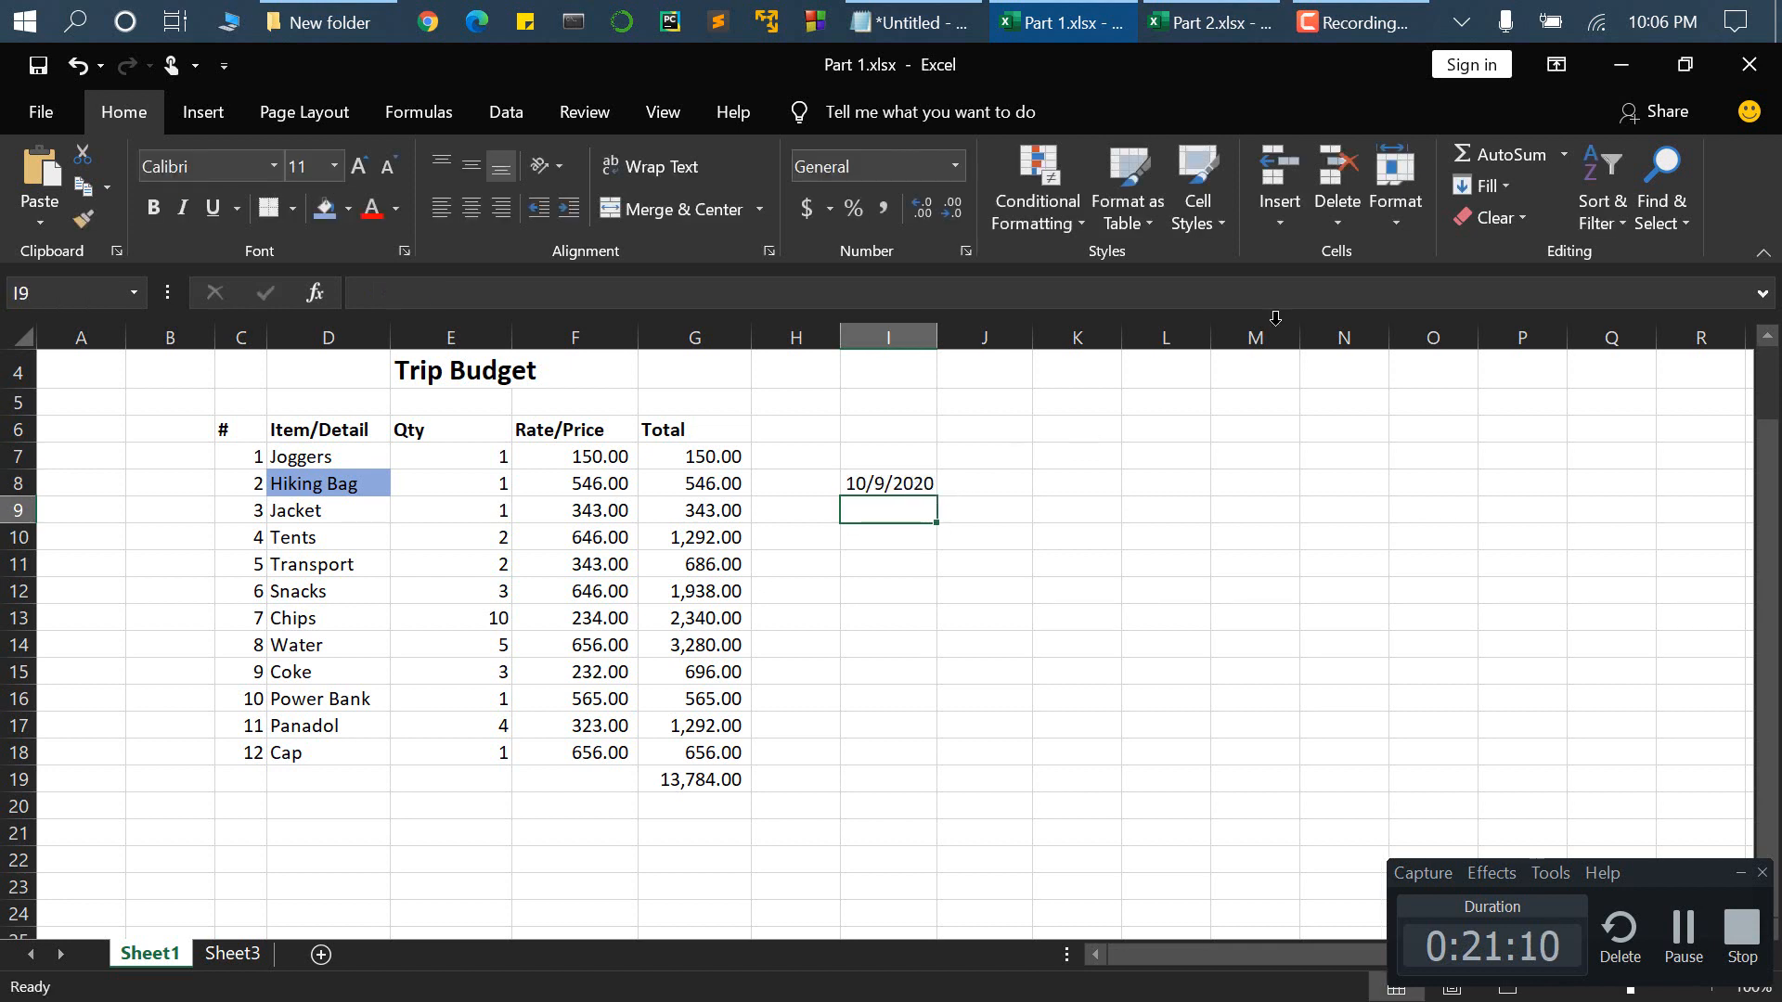
mouse_move(1661, 13)
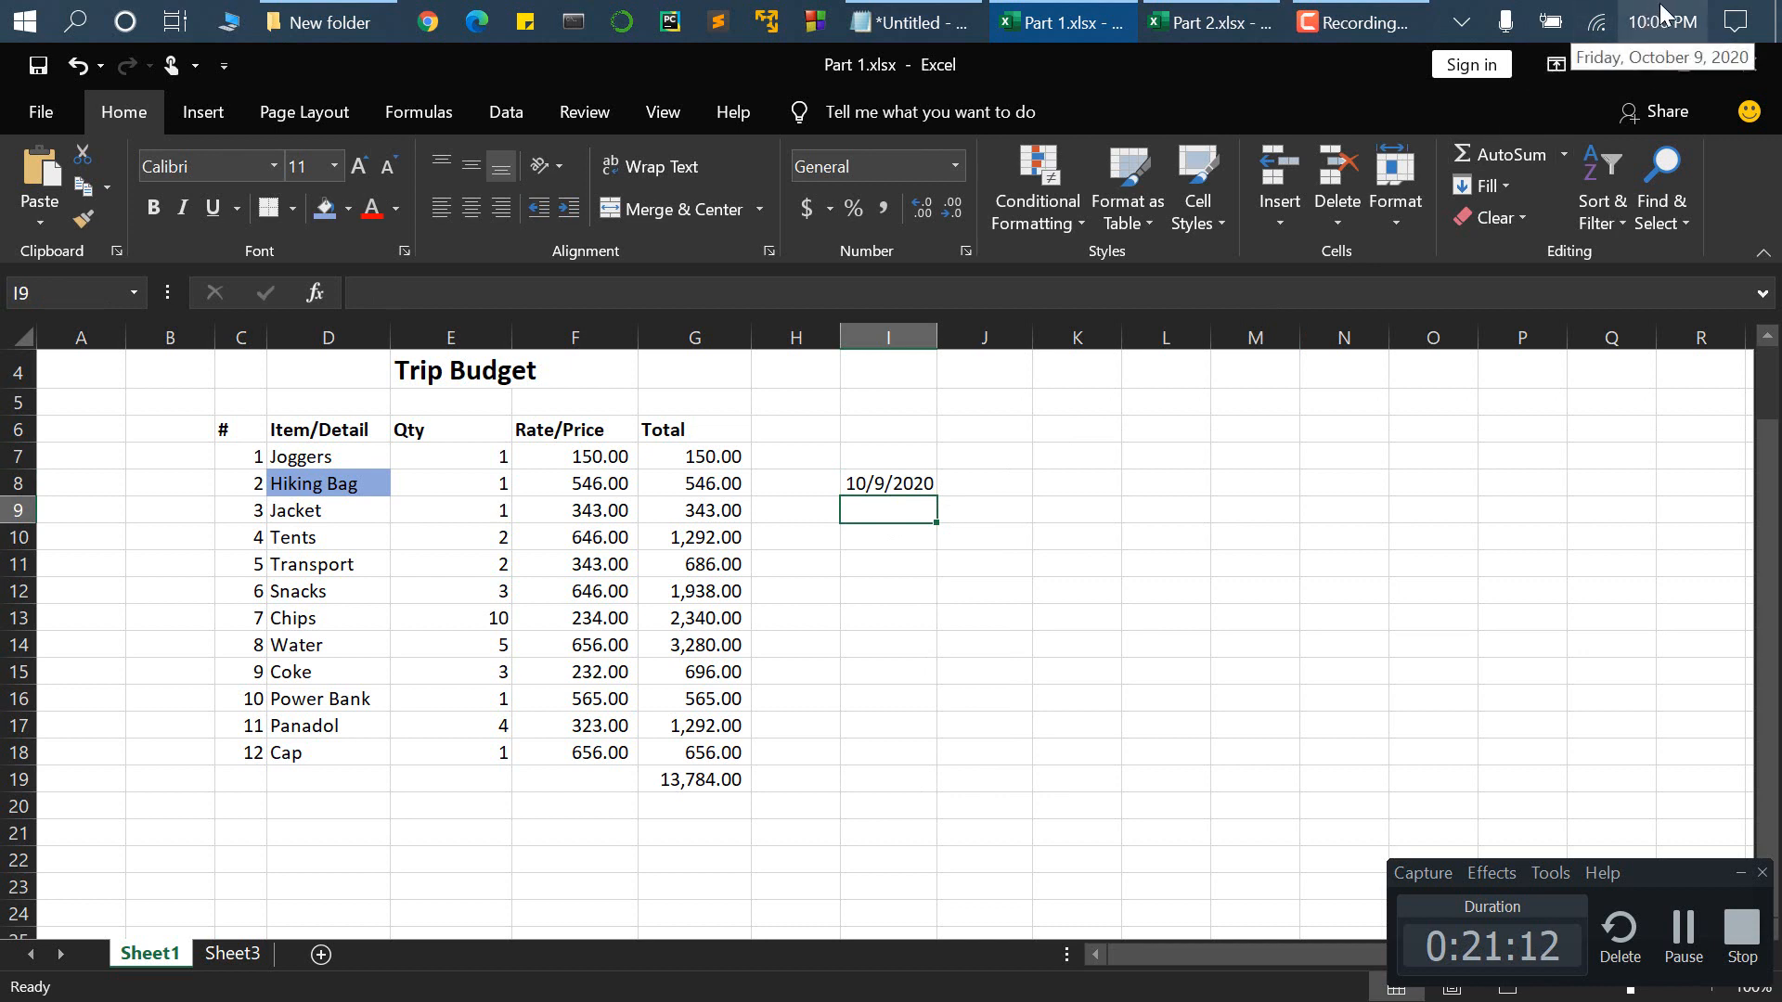
click(898, 483)
click(899, 516)
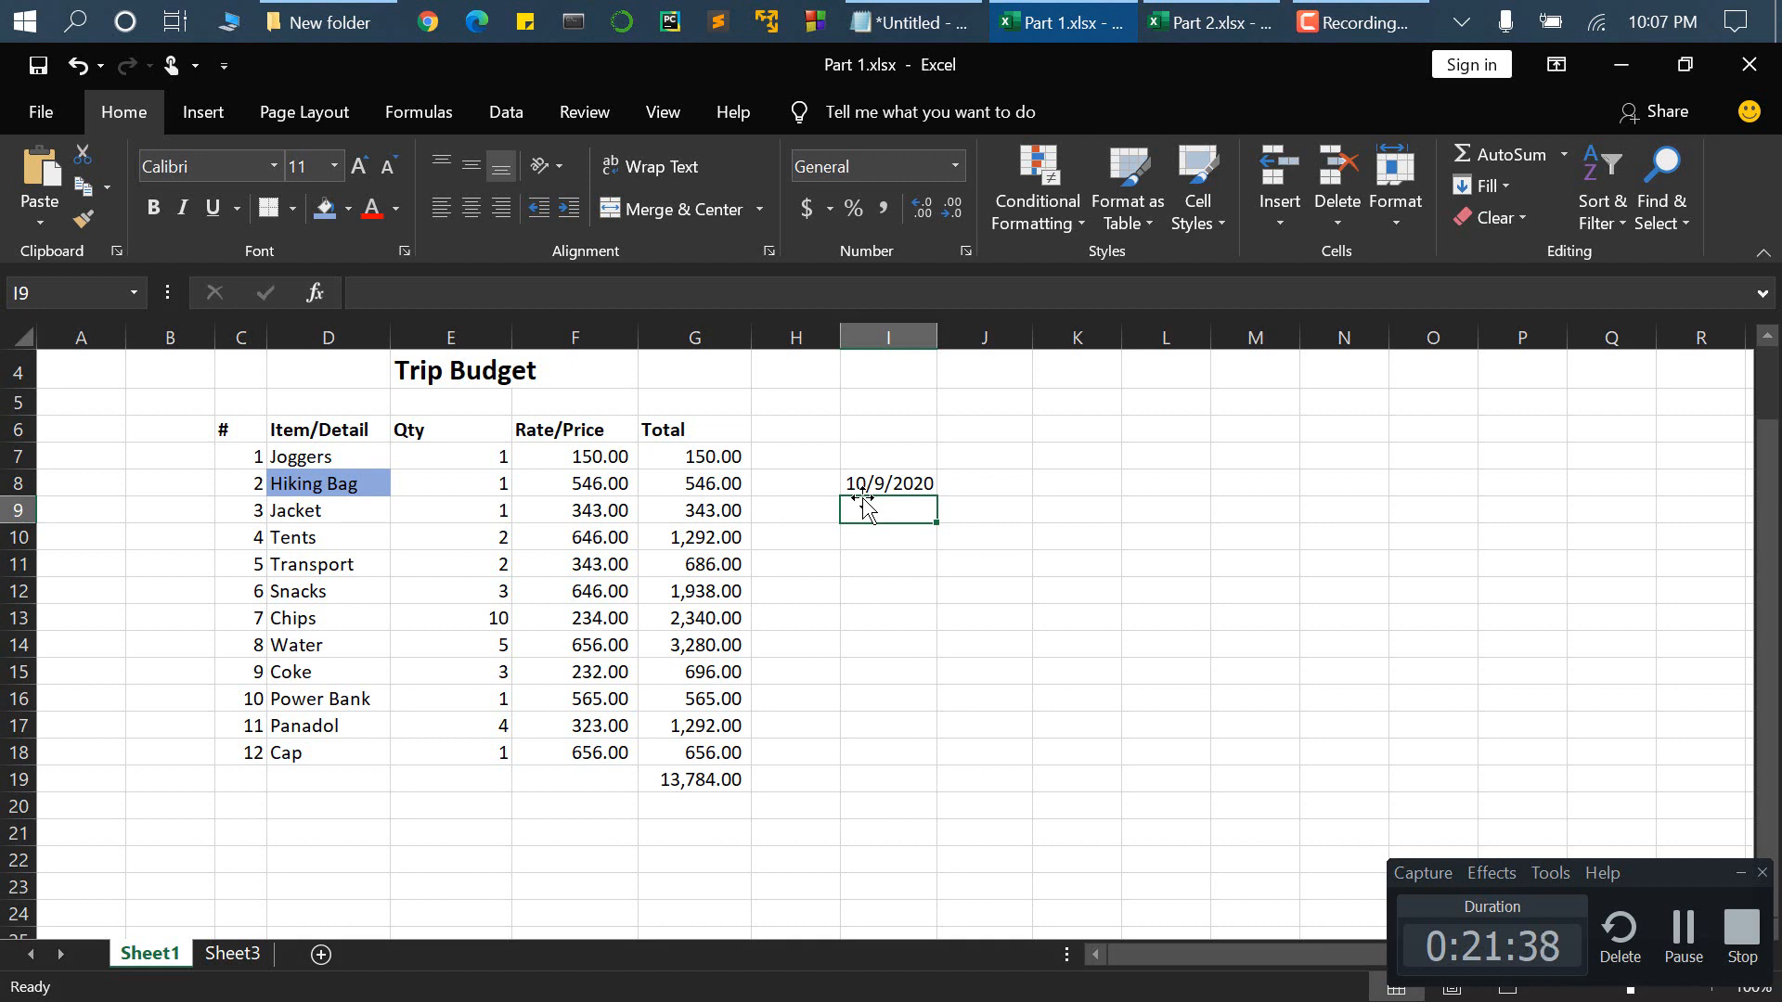
click(907, 478)
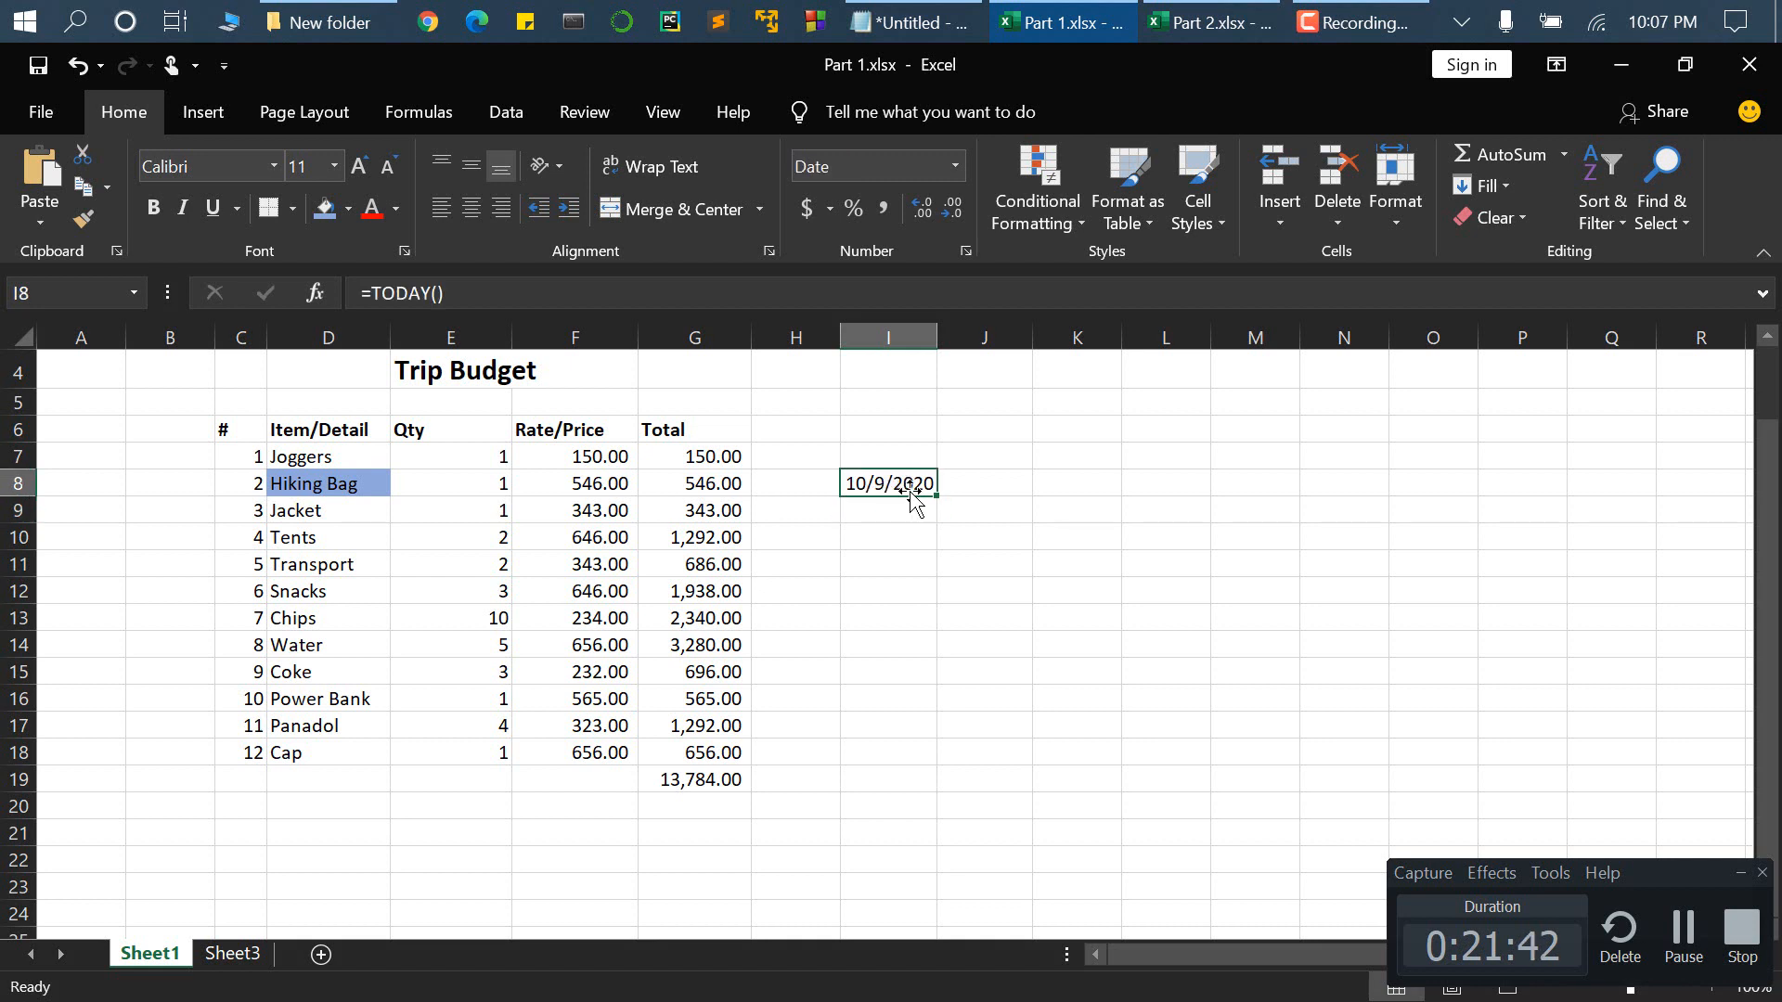
- Add the bold heading "Date" in cell I7, above the TODAY formula
click(877, 455)
text(Date)
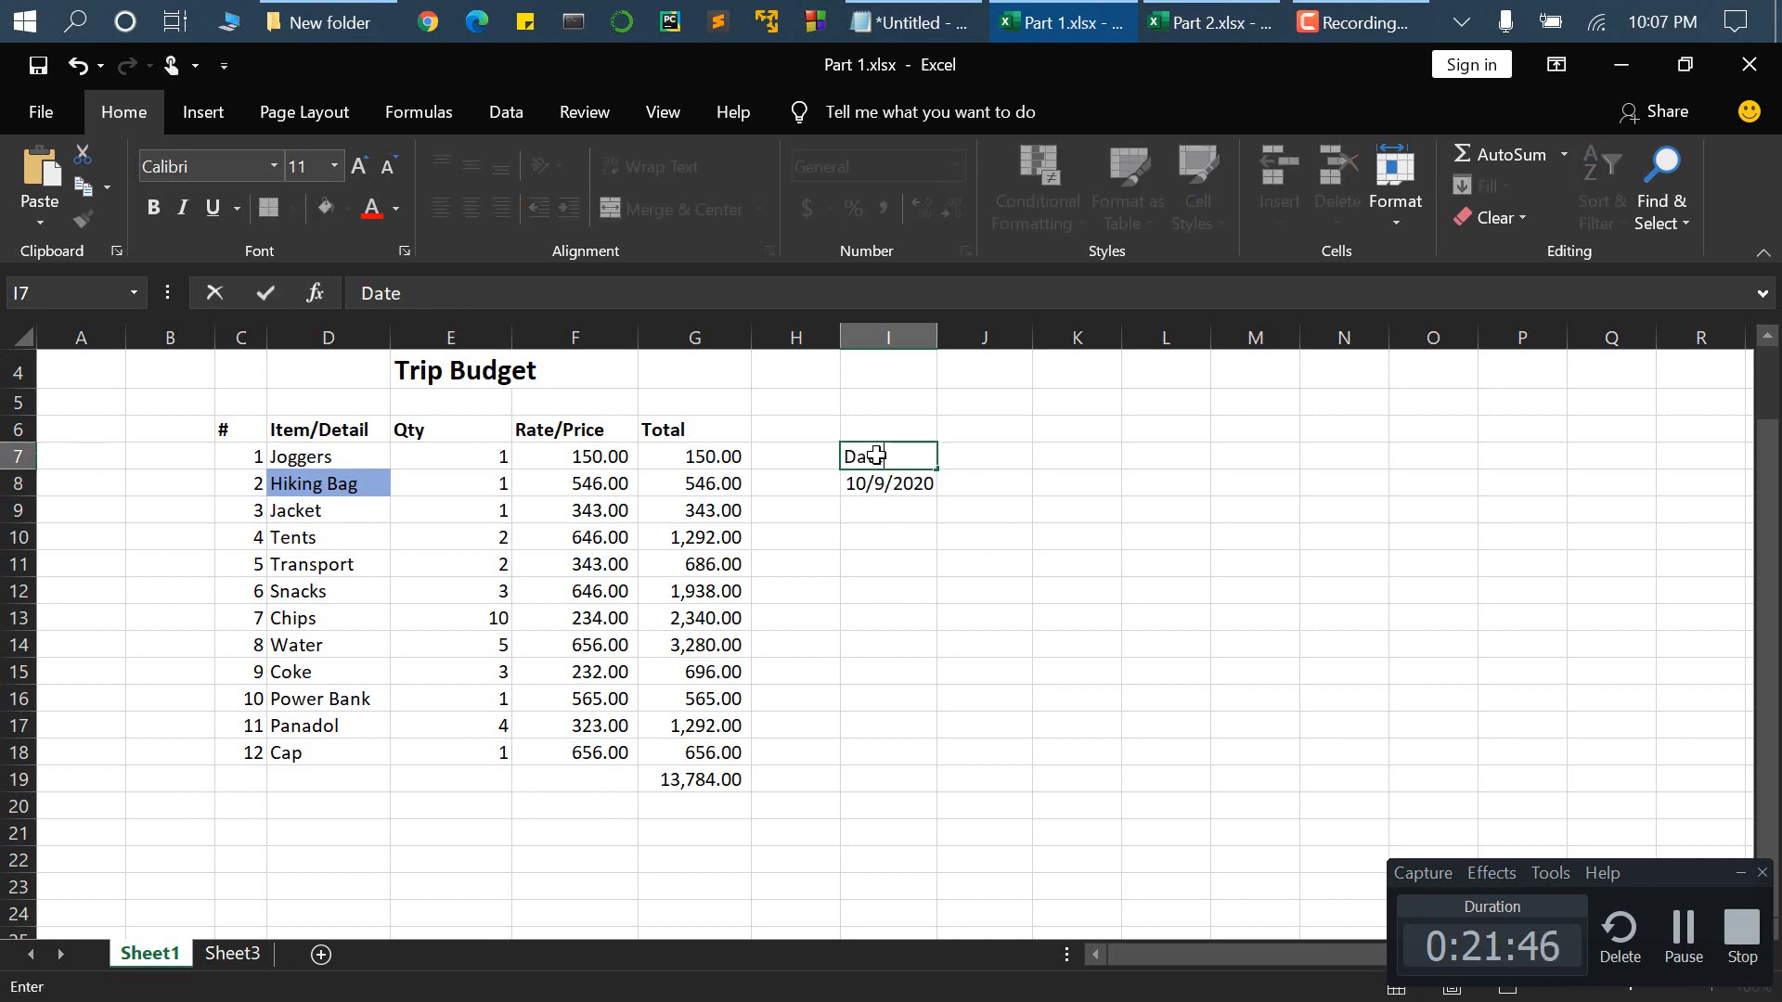
key(shift+Left)
key(shift+Left)
click(915, 460)
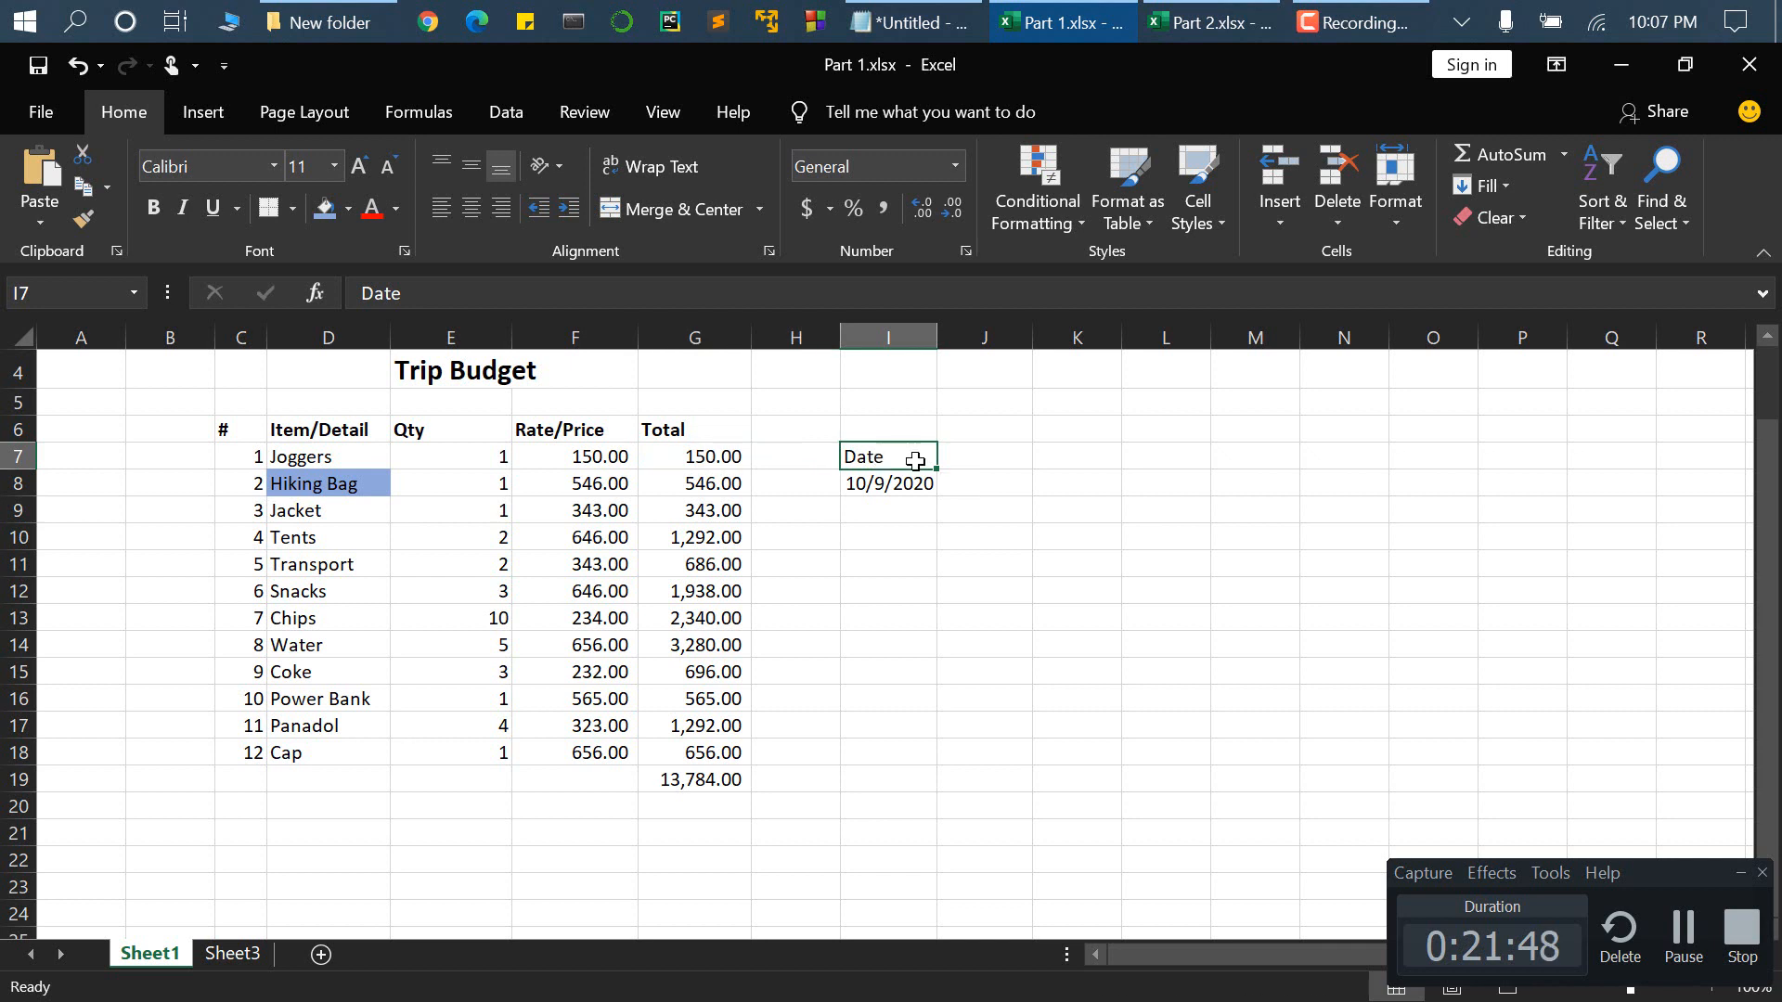
key(ctrl+b)
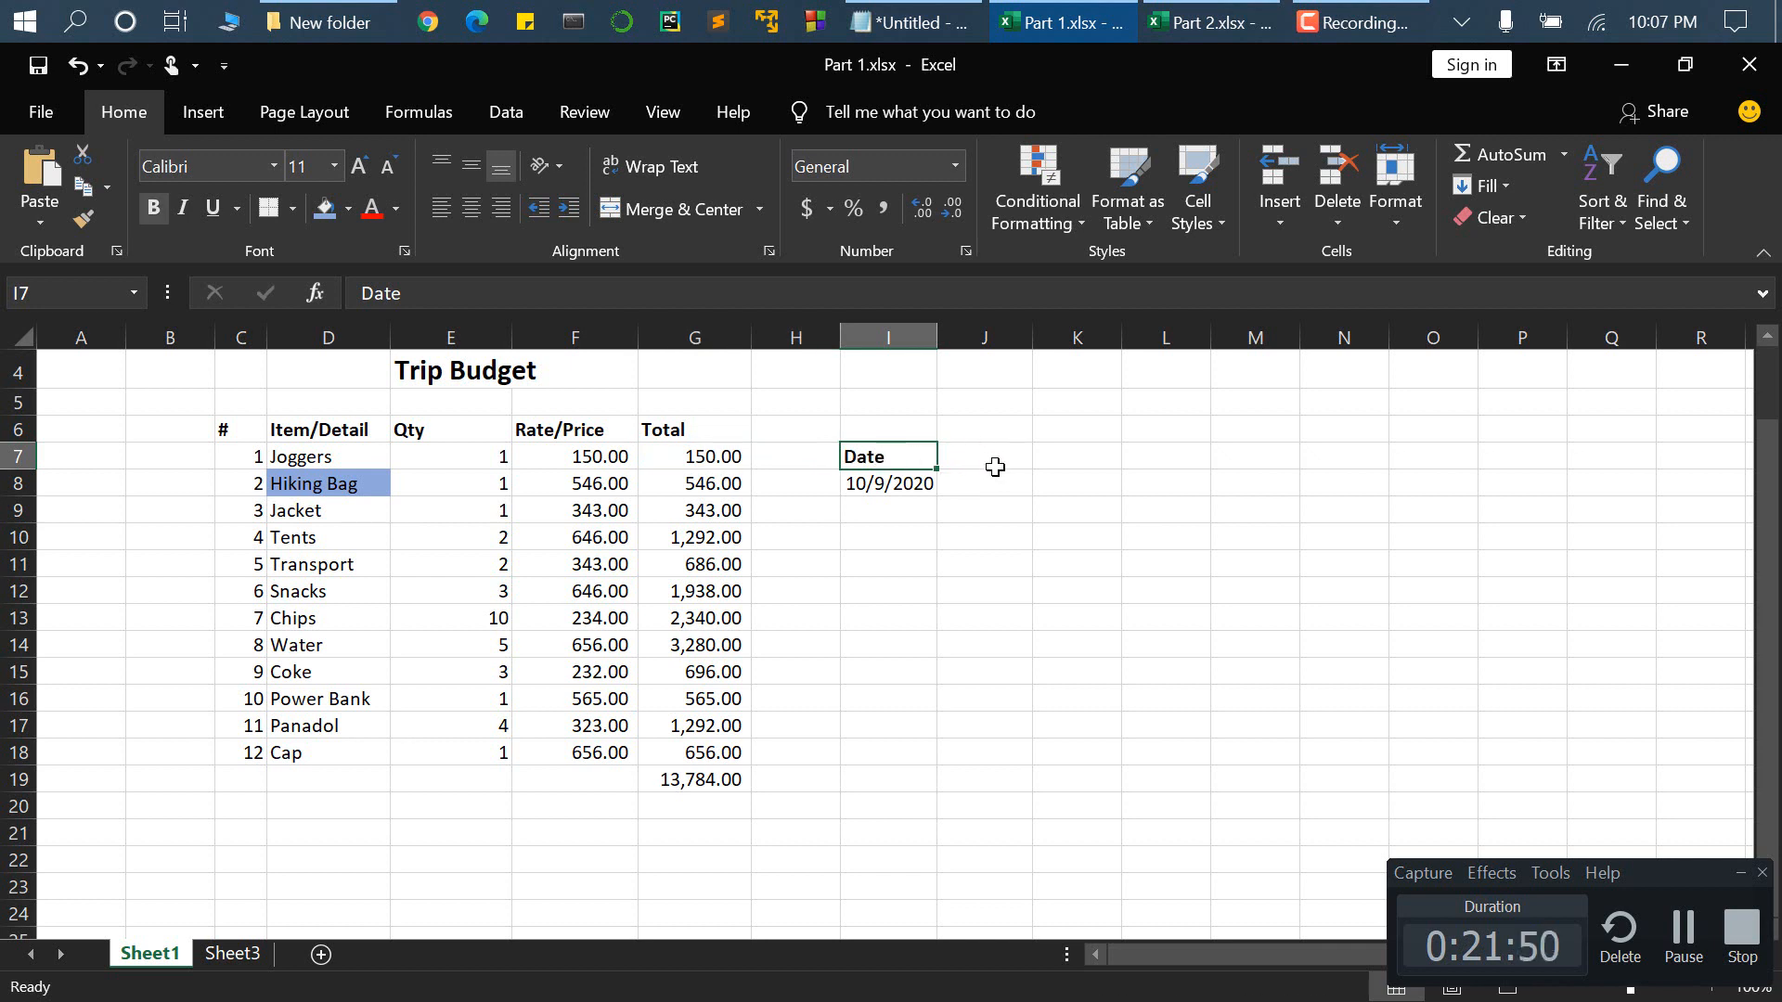
- Add the bold heading "DOB" in cell J7, next to the Date heading
click(994, 464)
text(DIF)
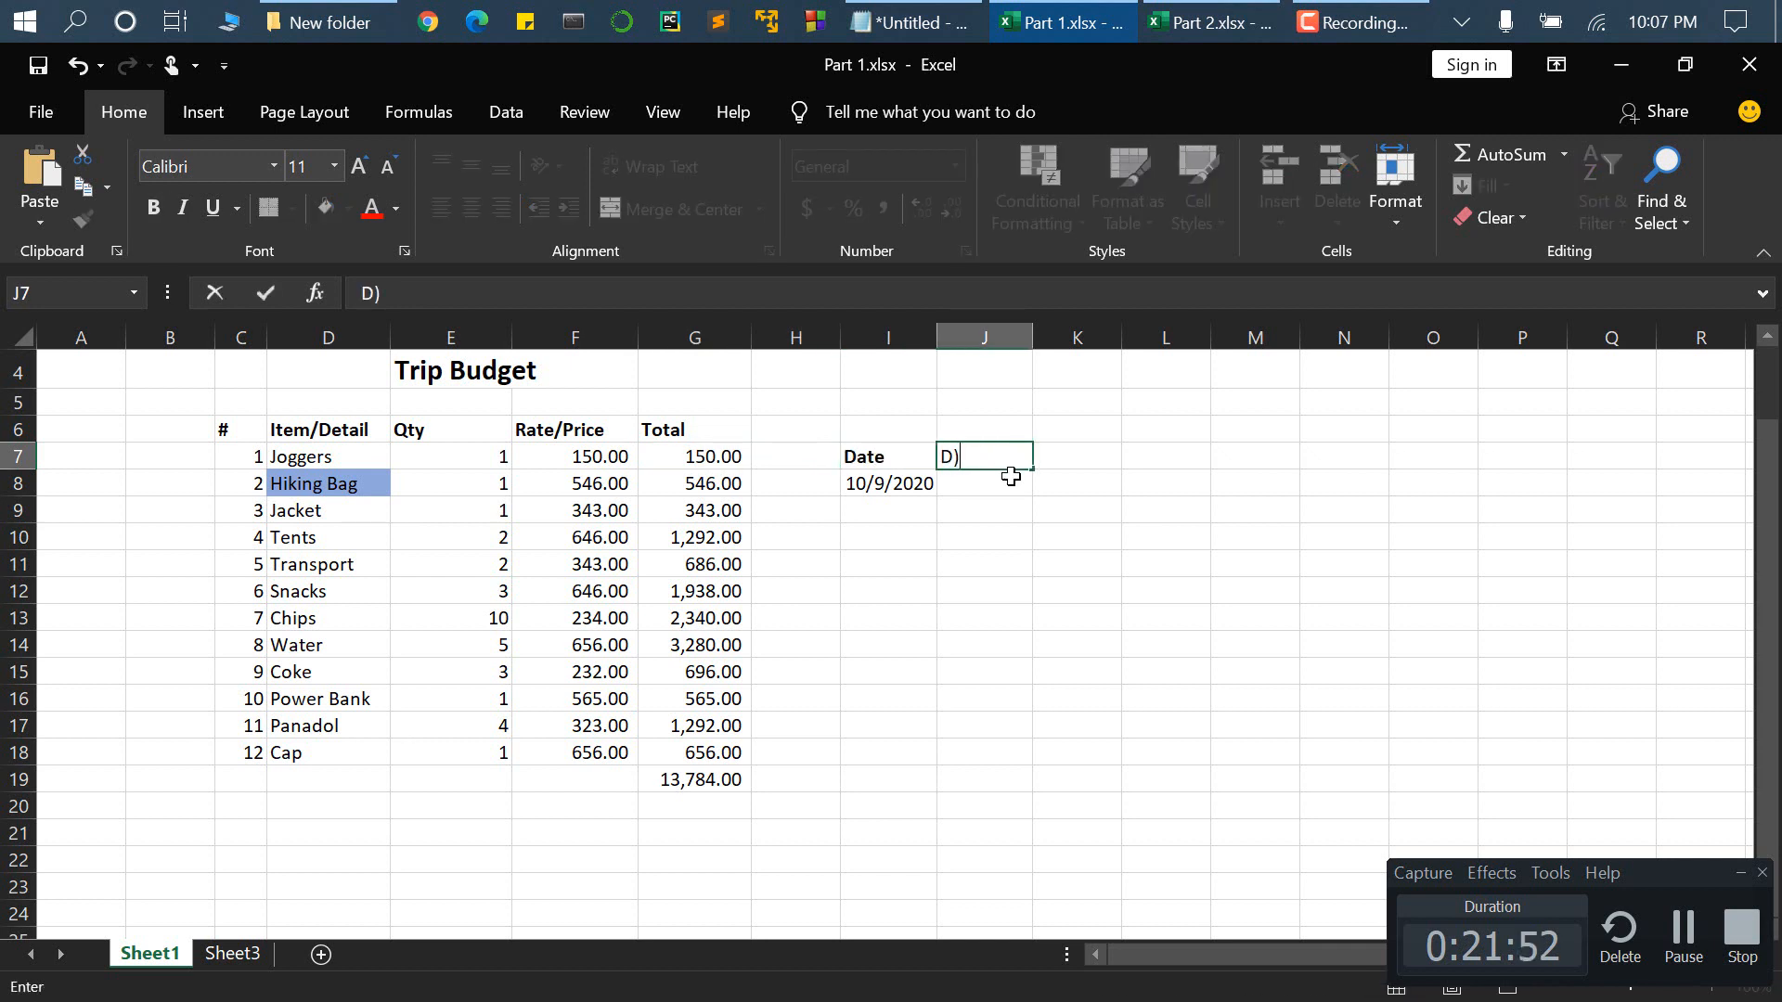
key(BackSpace)
key(BackSpace)
text(0)
key(BackSpace)
text(OB)
key(ctrl+Return)
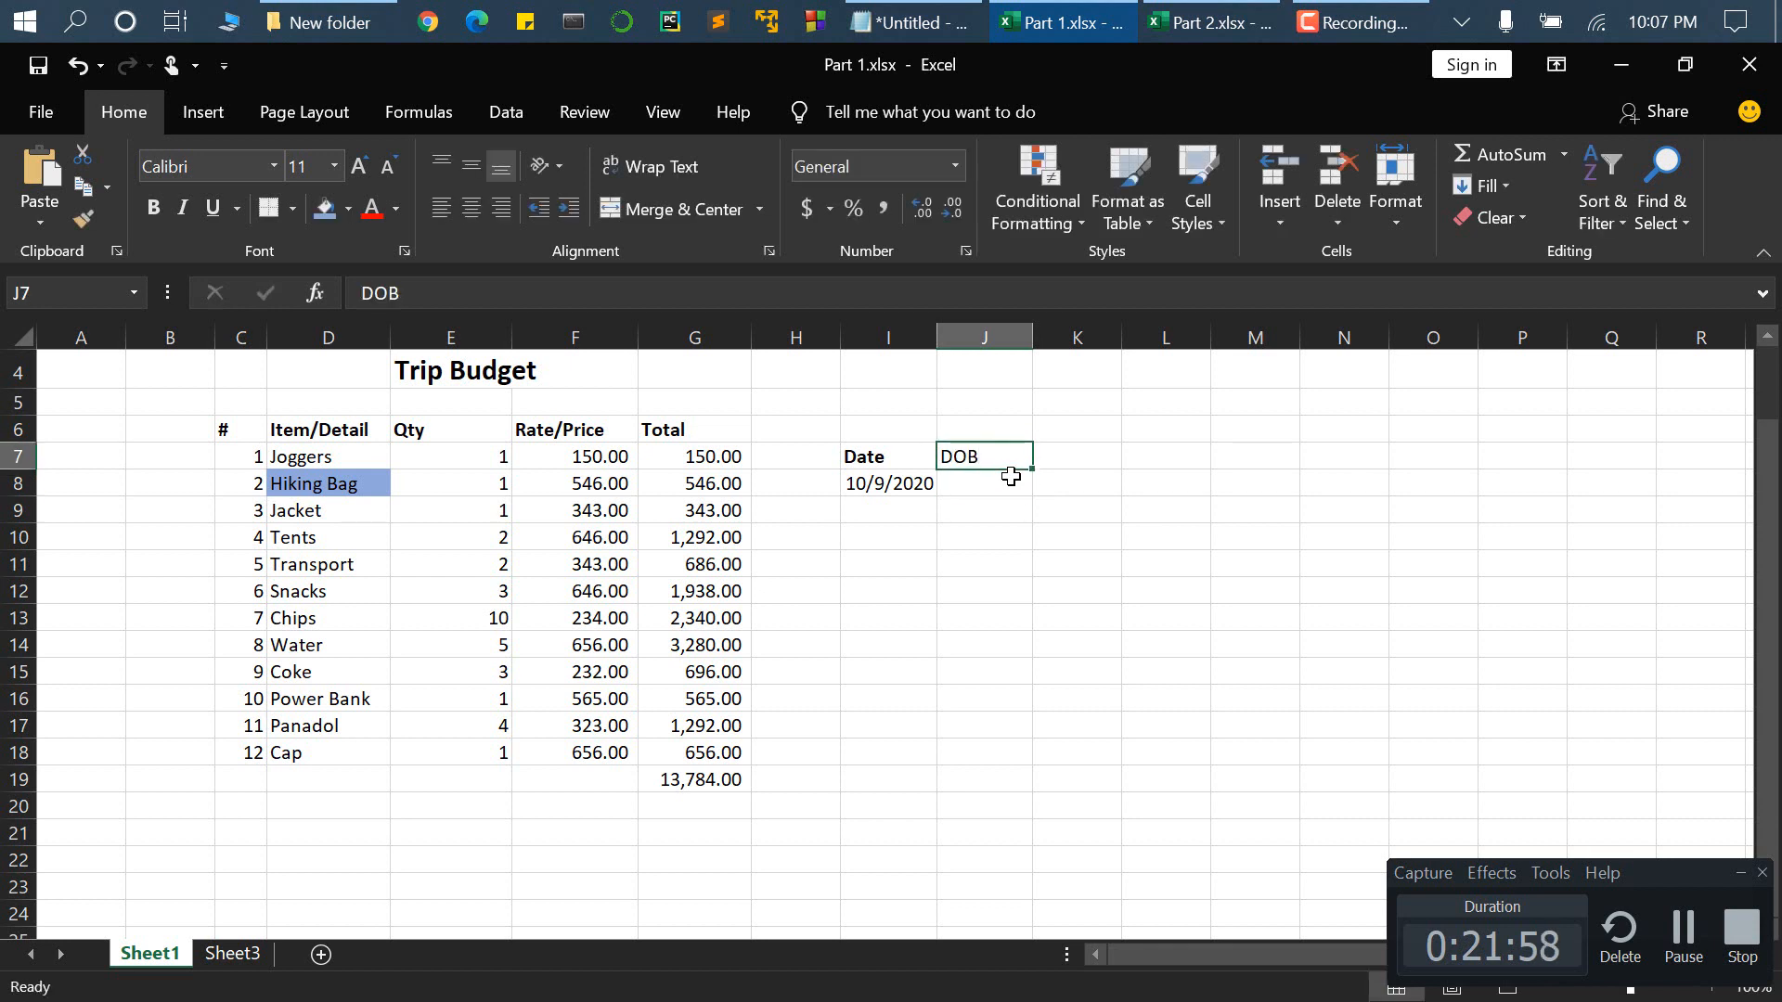
key(ctrl+b)
click(990, 492)
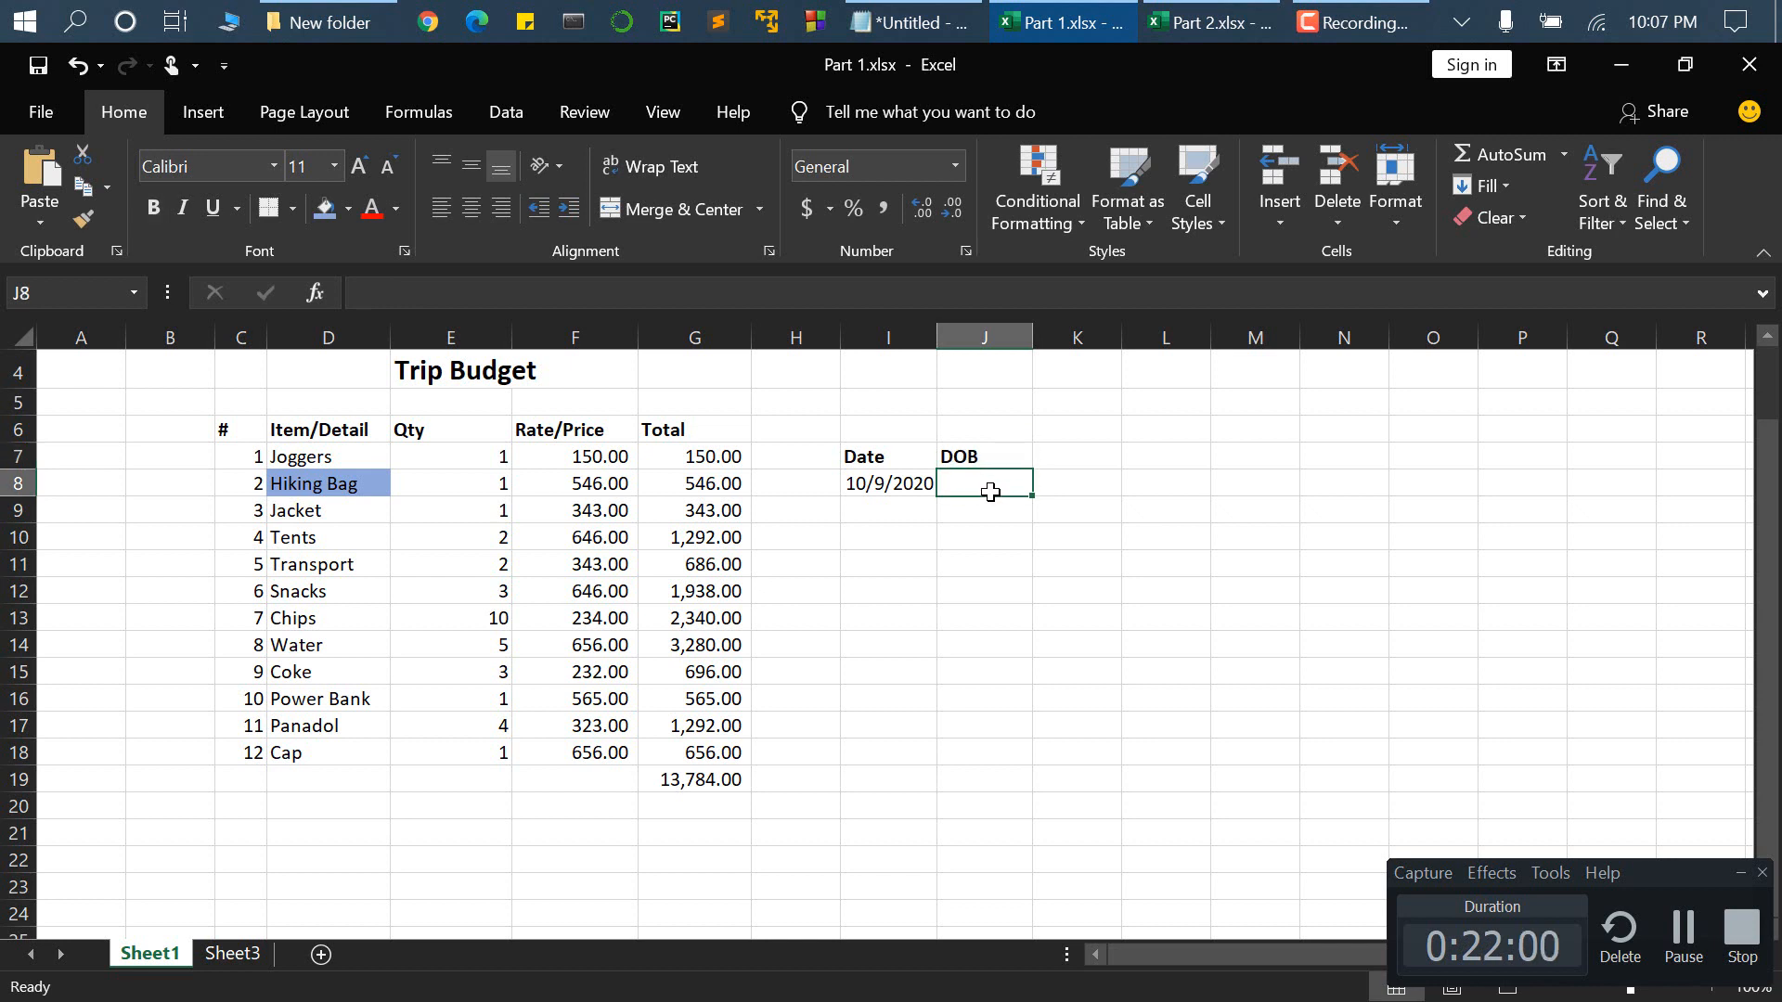
text(15)
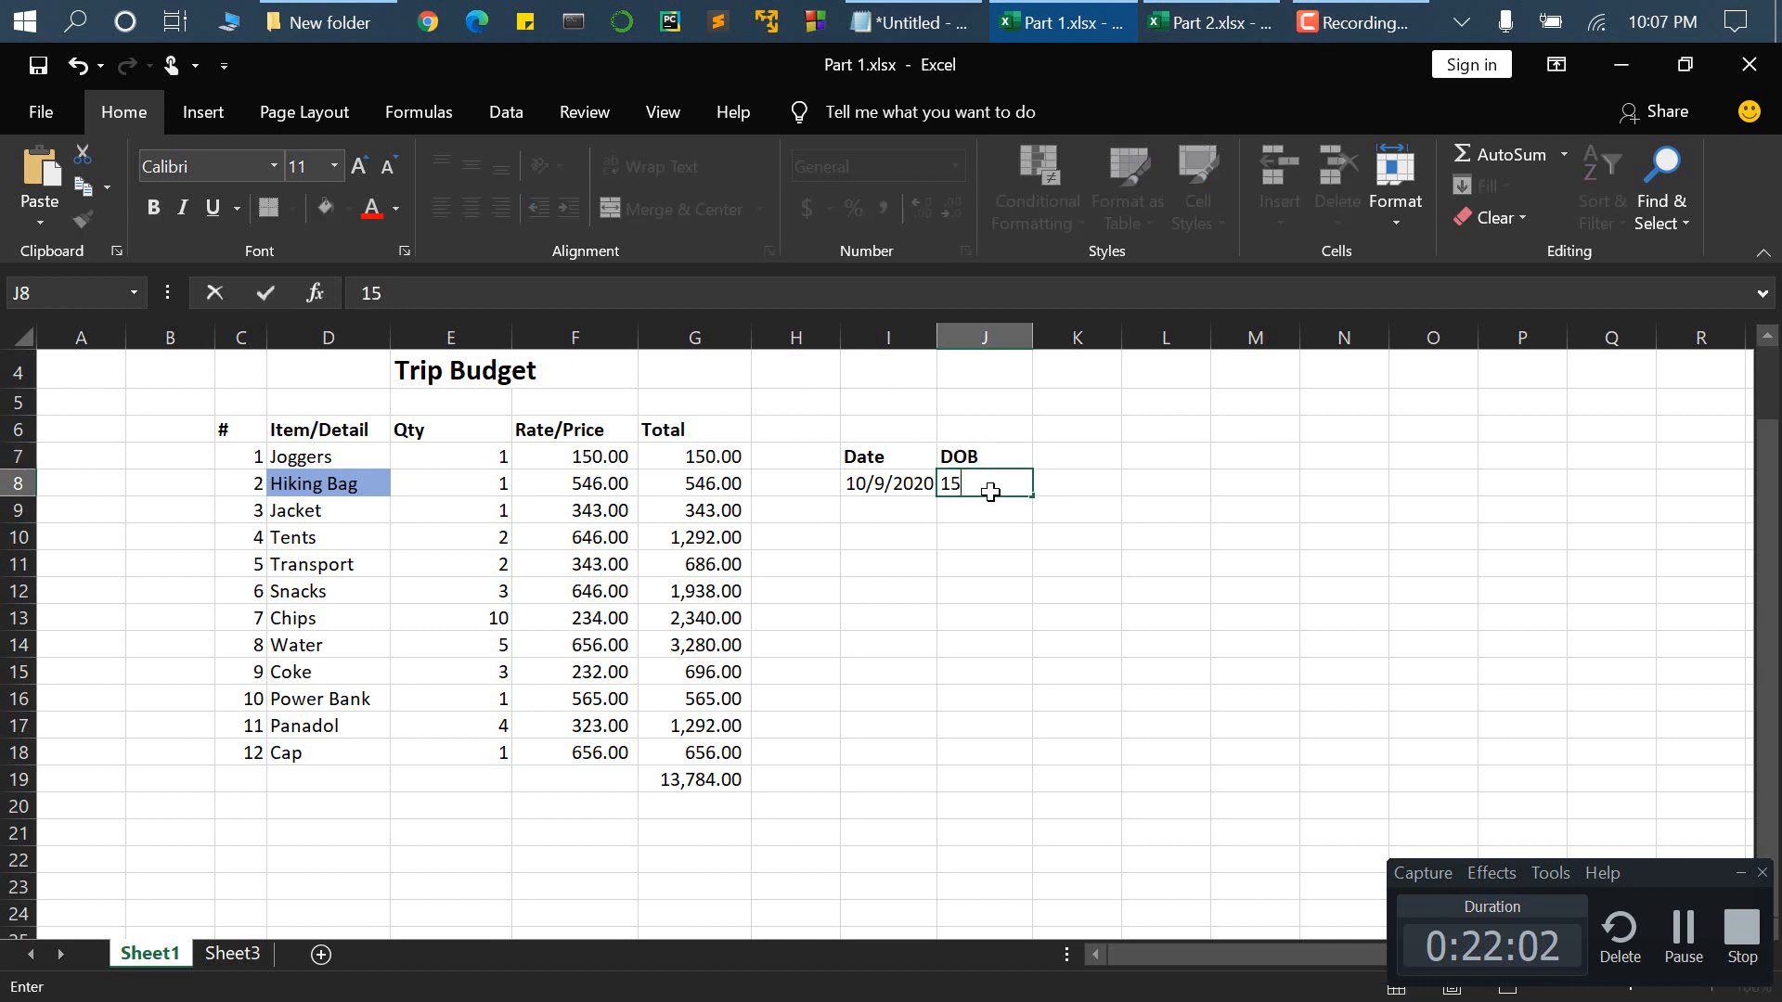
key(BackSpace)
key(BackSpace)
click(884, 484)
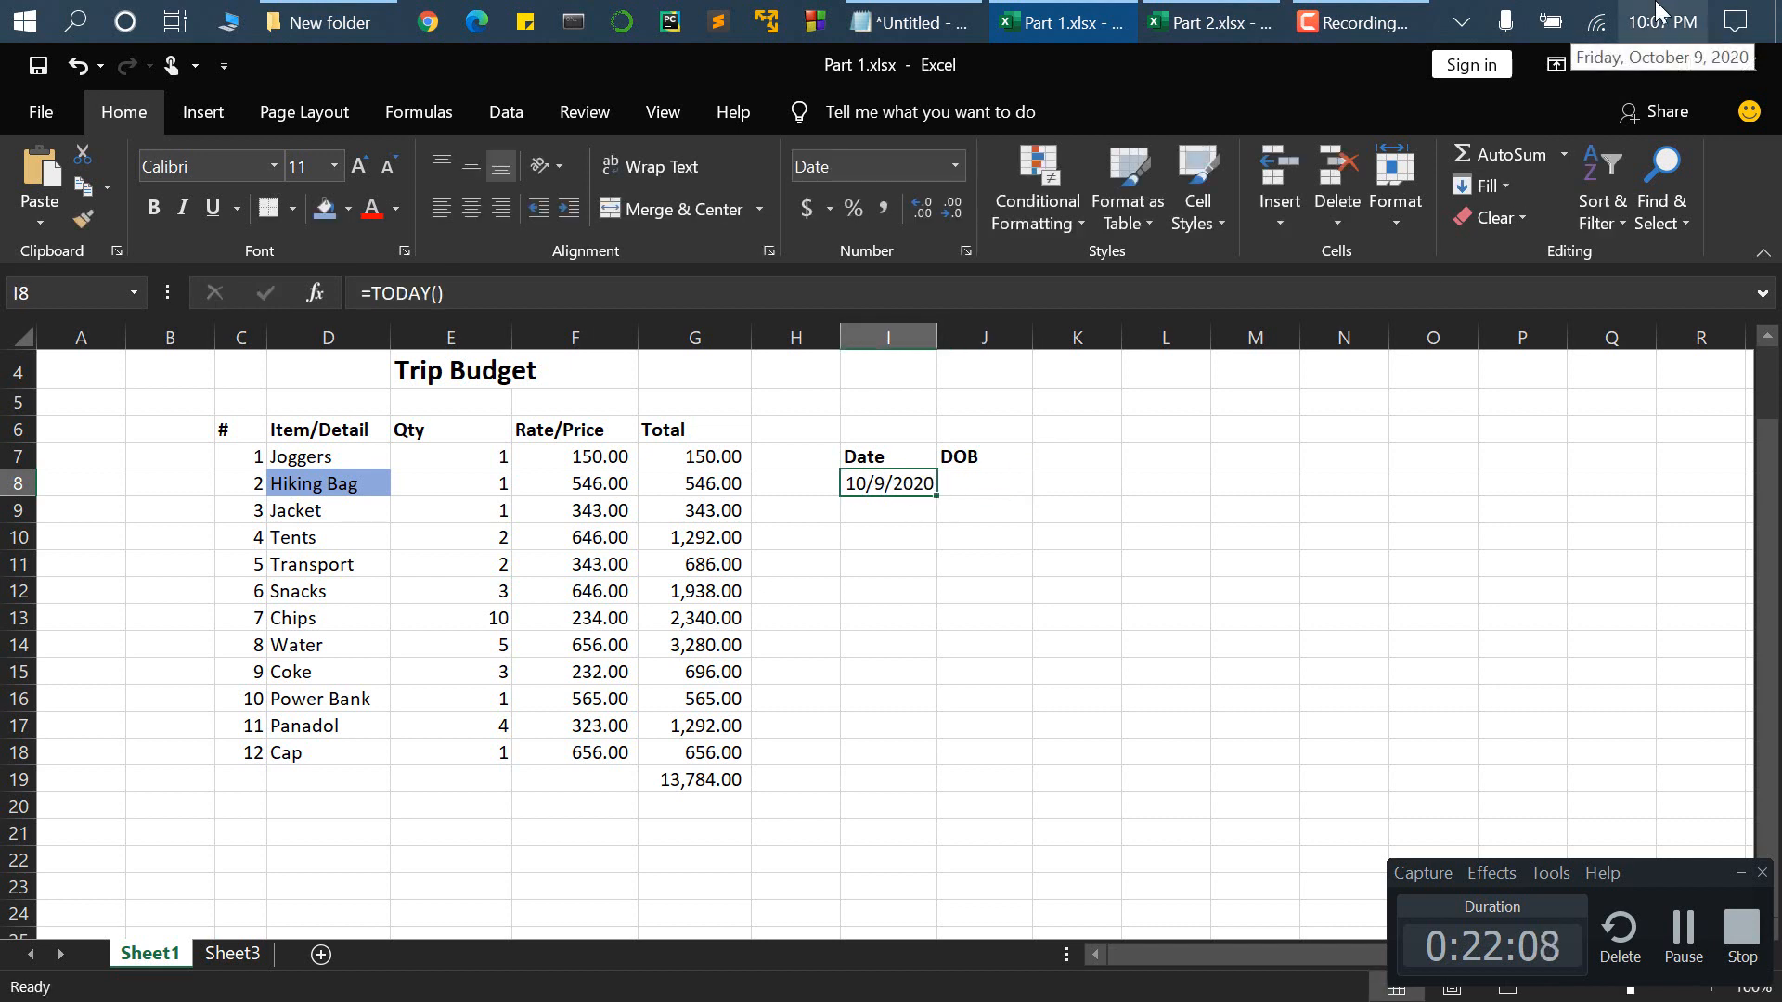
- Enter the date of birth in cell J8 under DOB, in month/day/year order
mouse_move(1646, 20)
click(978, 483)
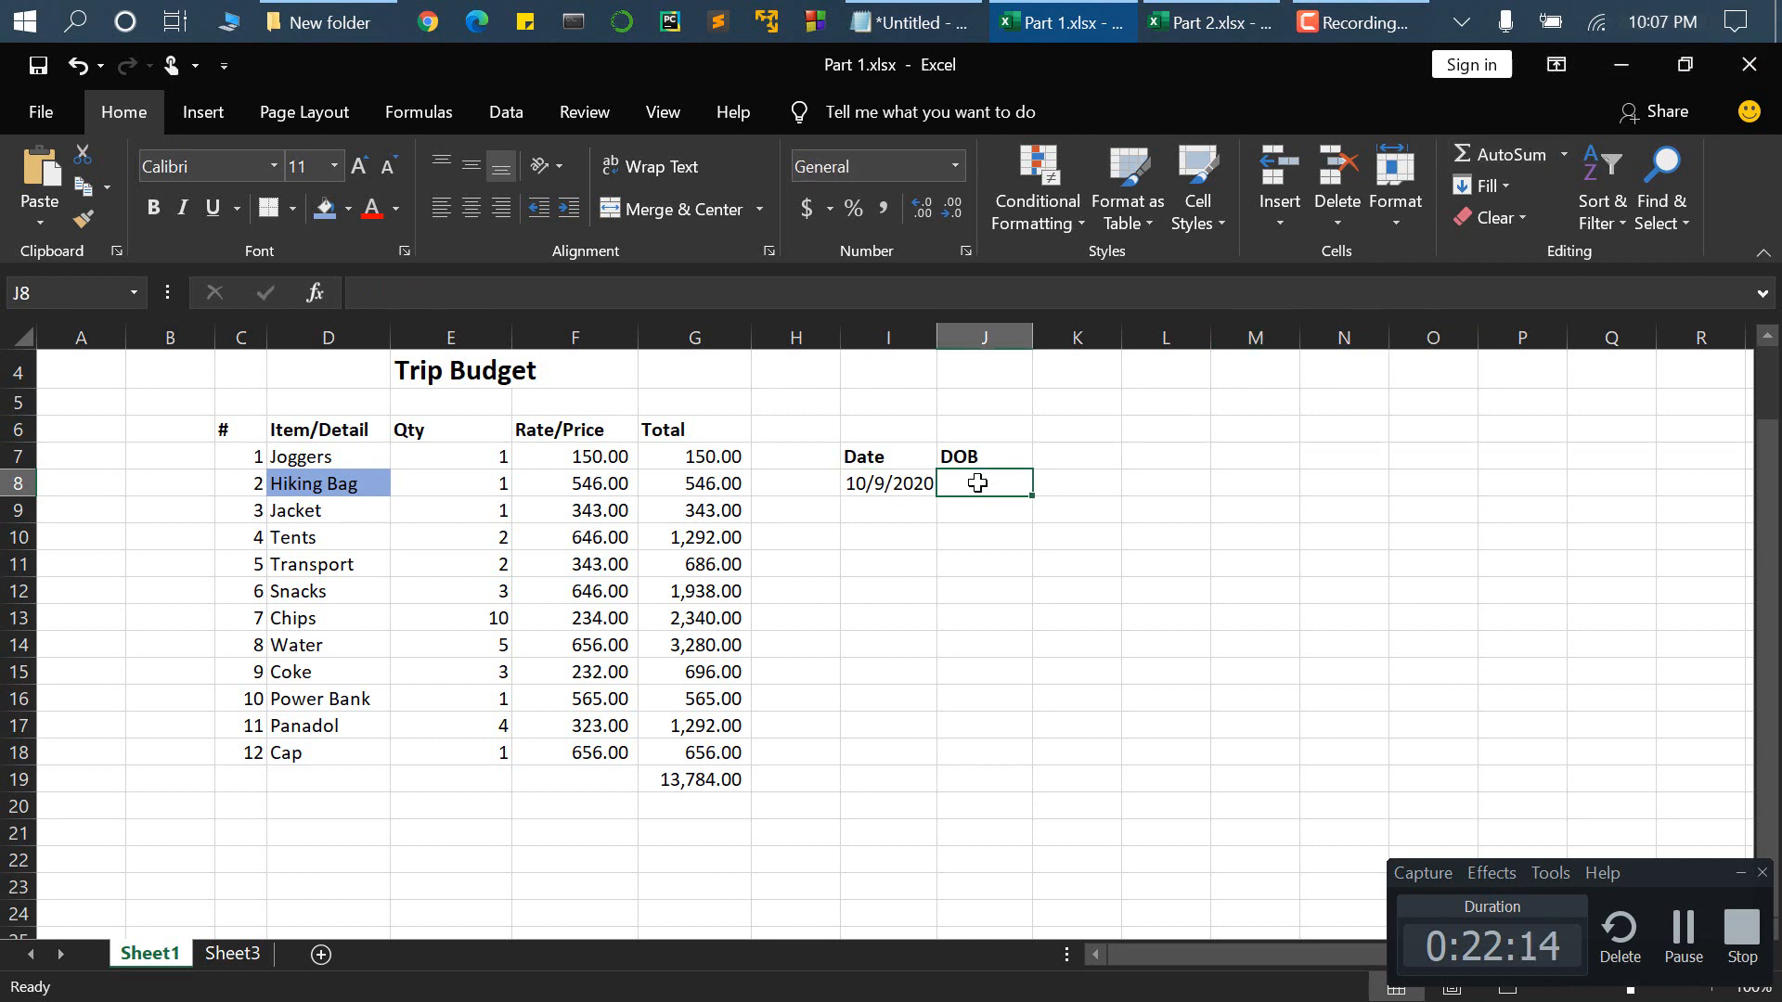
text(11/)
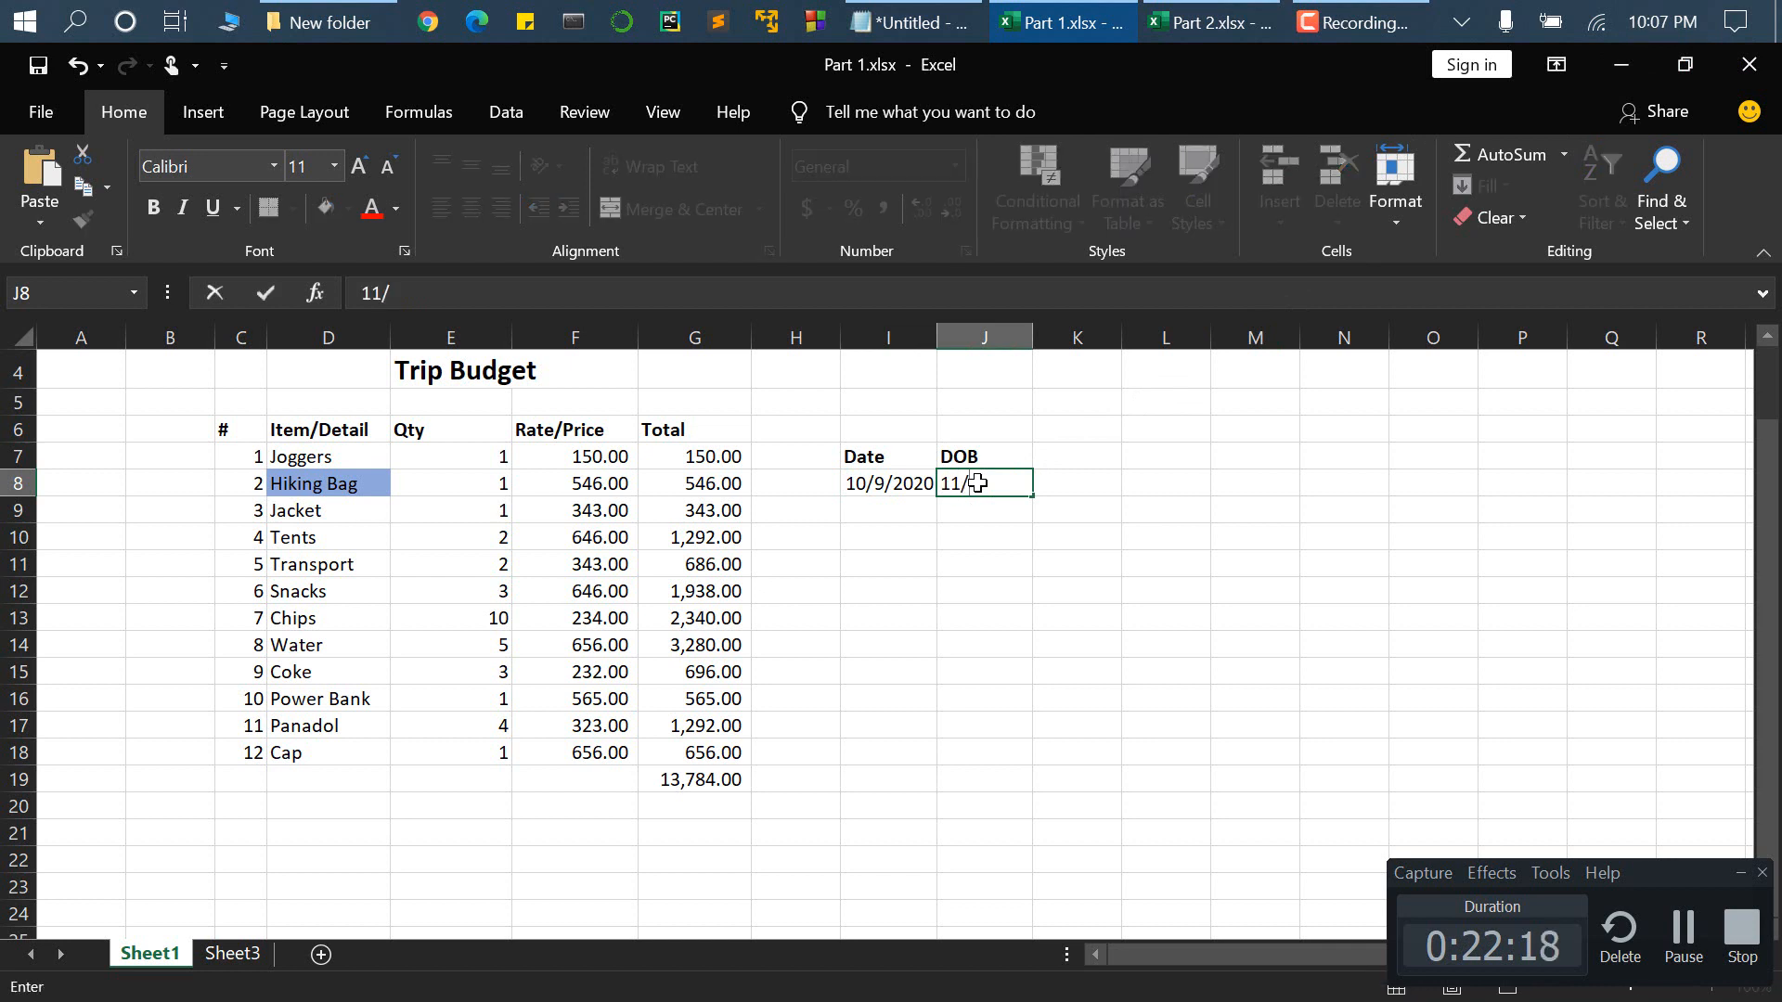
text(9/1999)
key(Return)
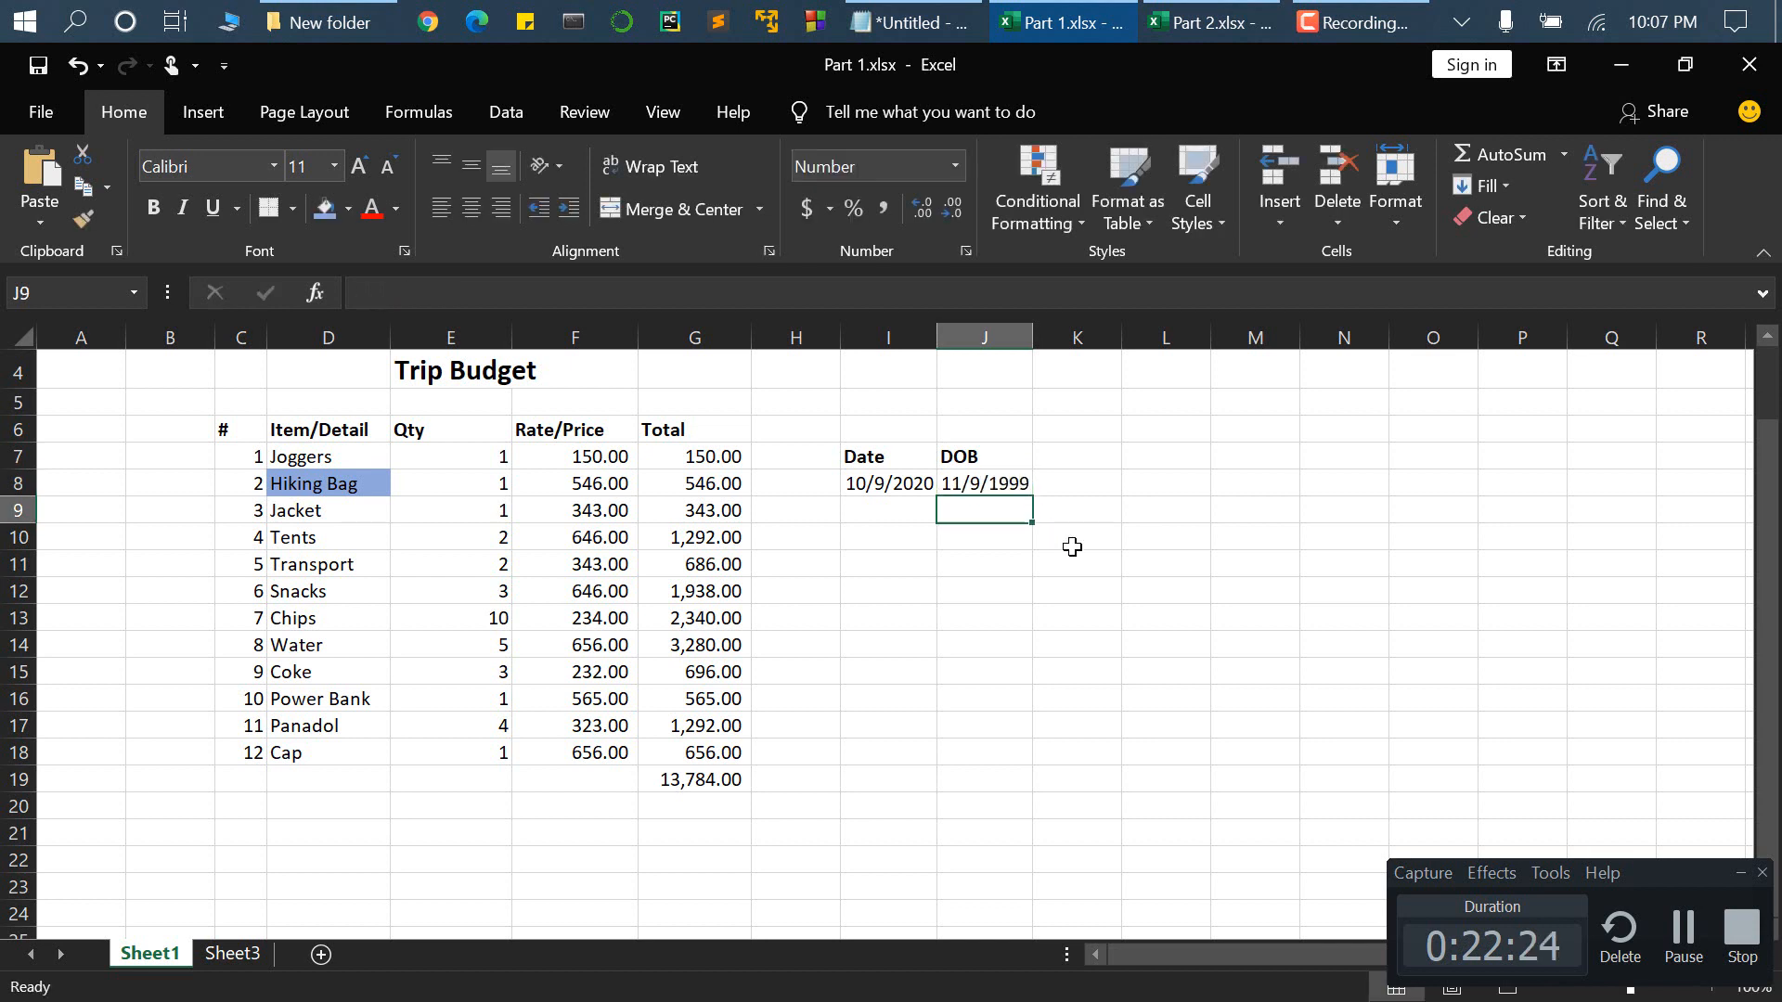
- Add the bold heading "AGE" in cell K7, next to the DOB heading
click(900, 508)
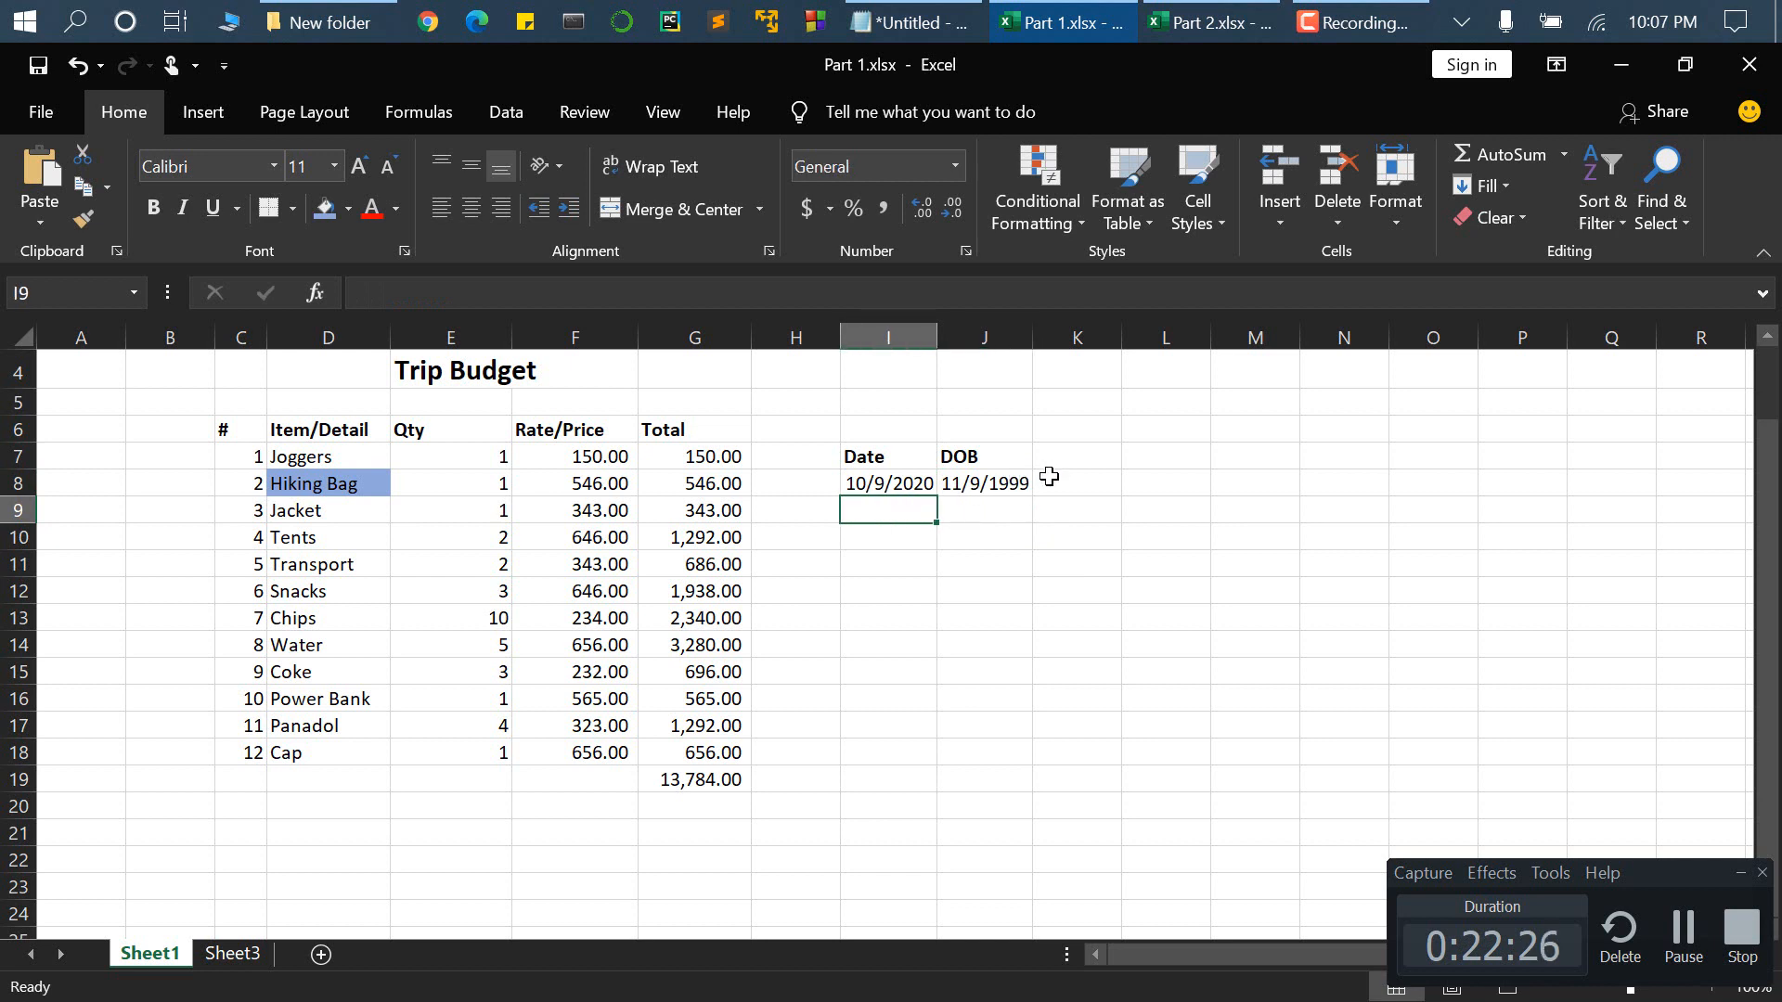
click(1077, 449)
text(A)
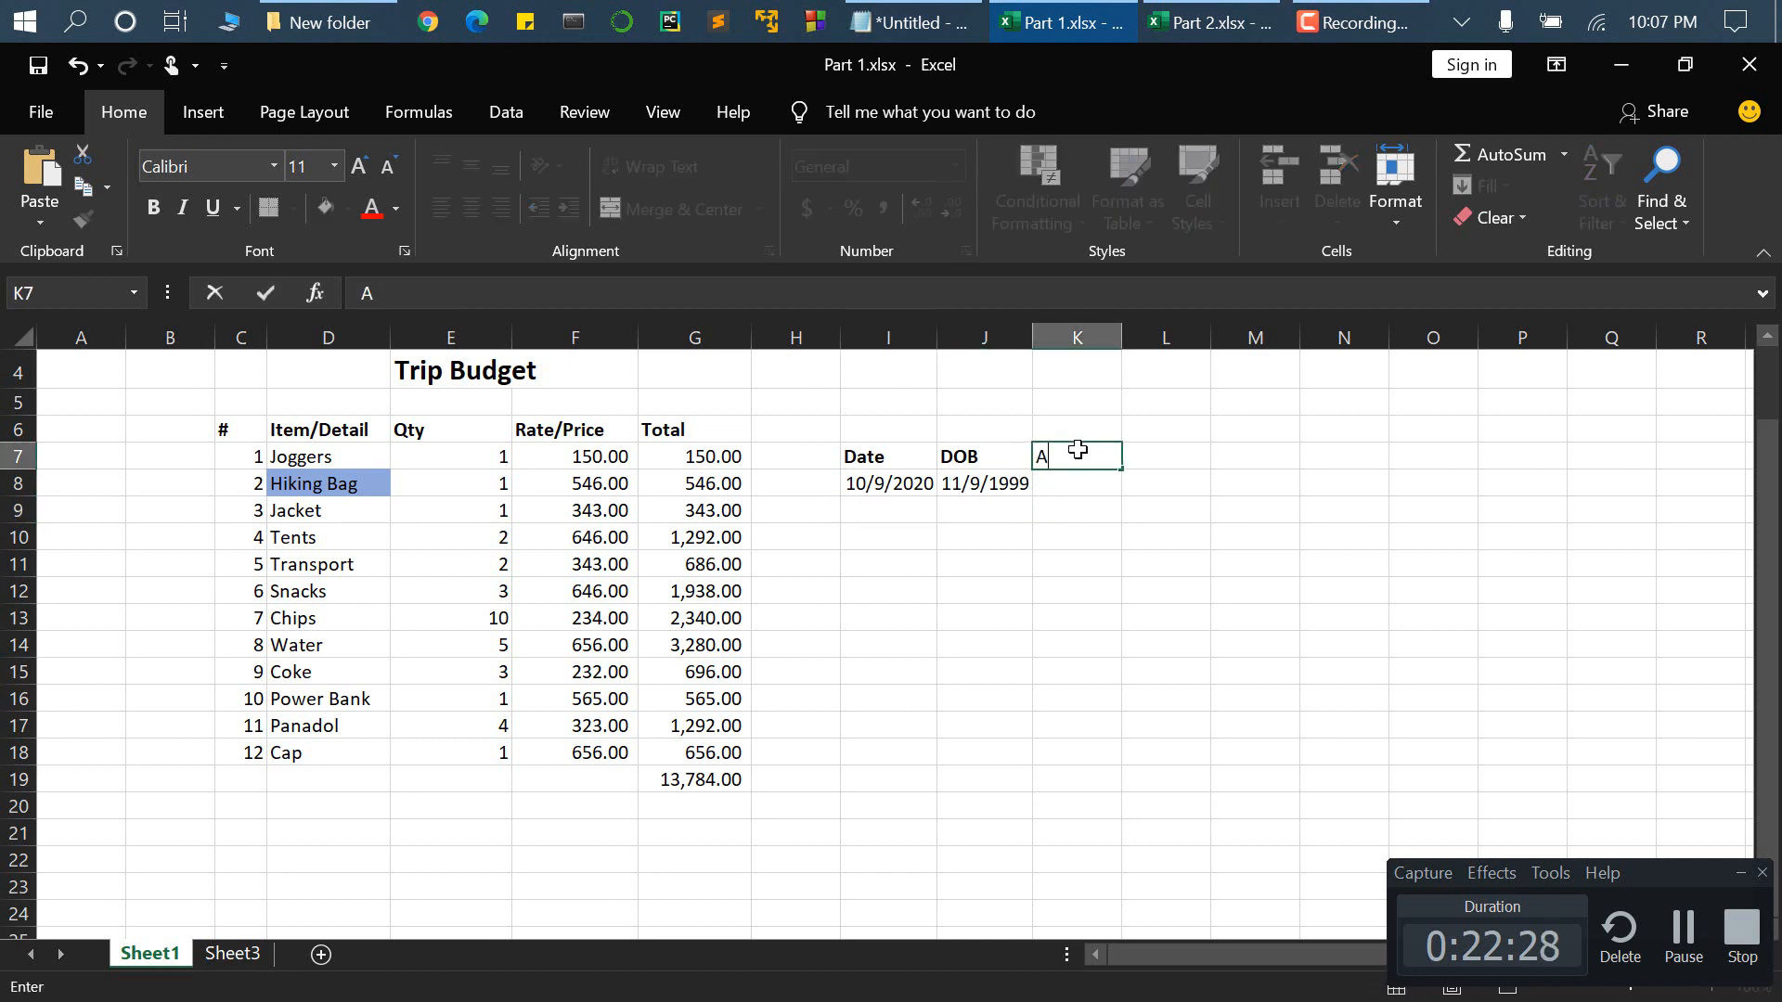
text(GE)
key(ctrl+Return)
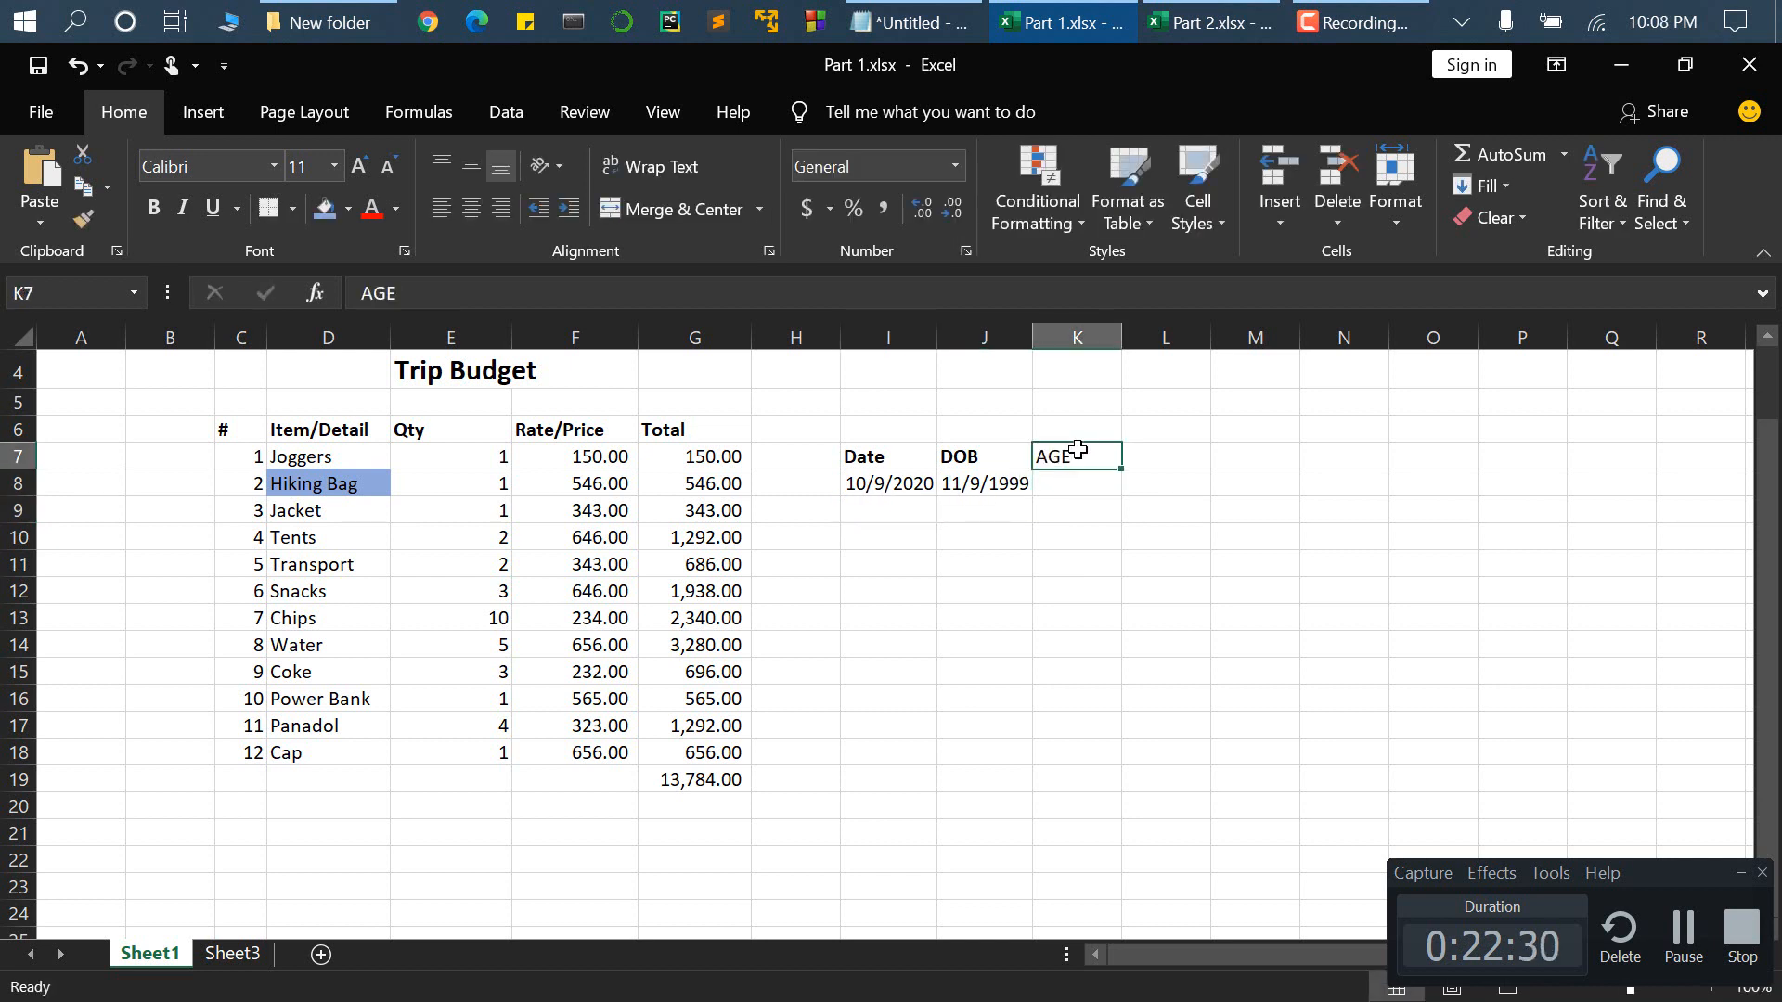
key(ctrl+b)
- Enter the formula =I8-J8 in cell K8 to subtract the date of birth from today's date, and reselect the cell
click(1075, 492)
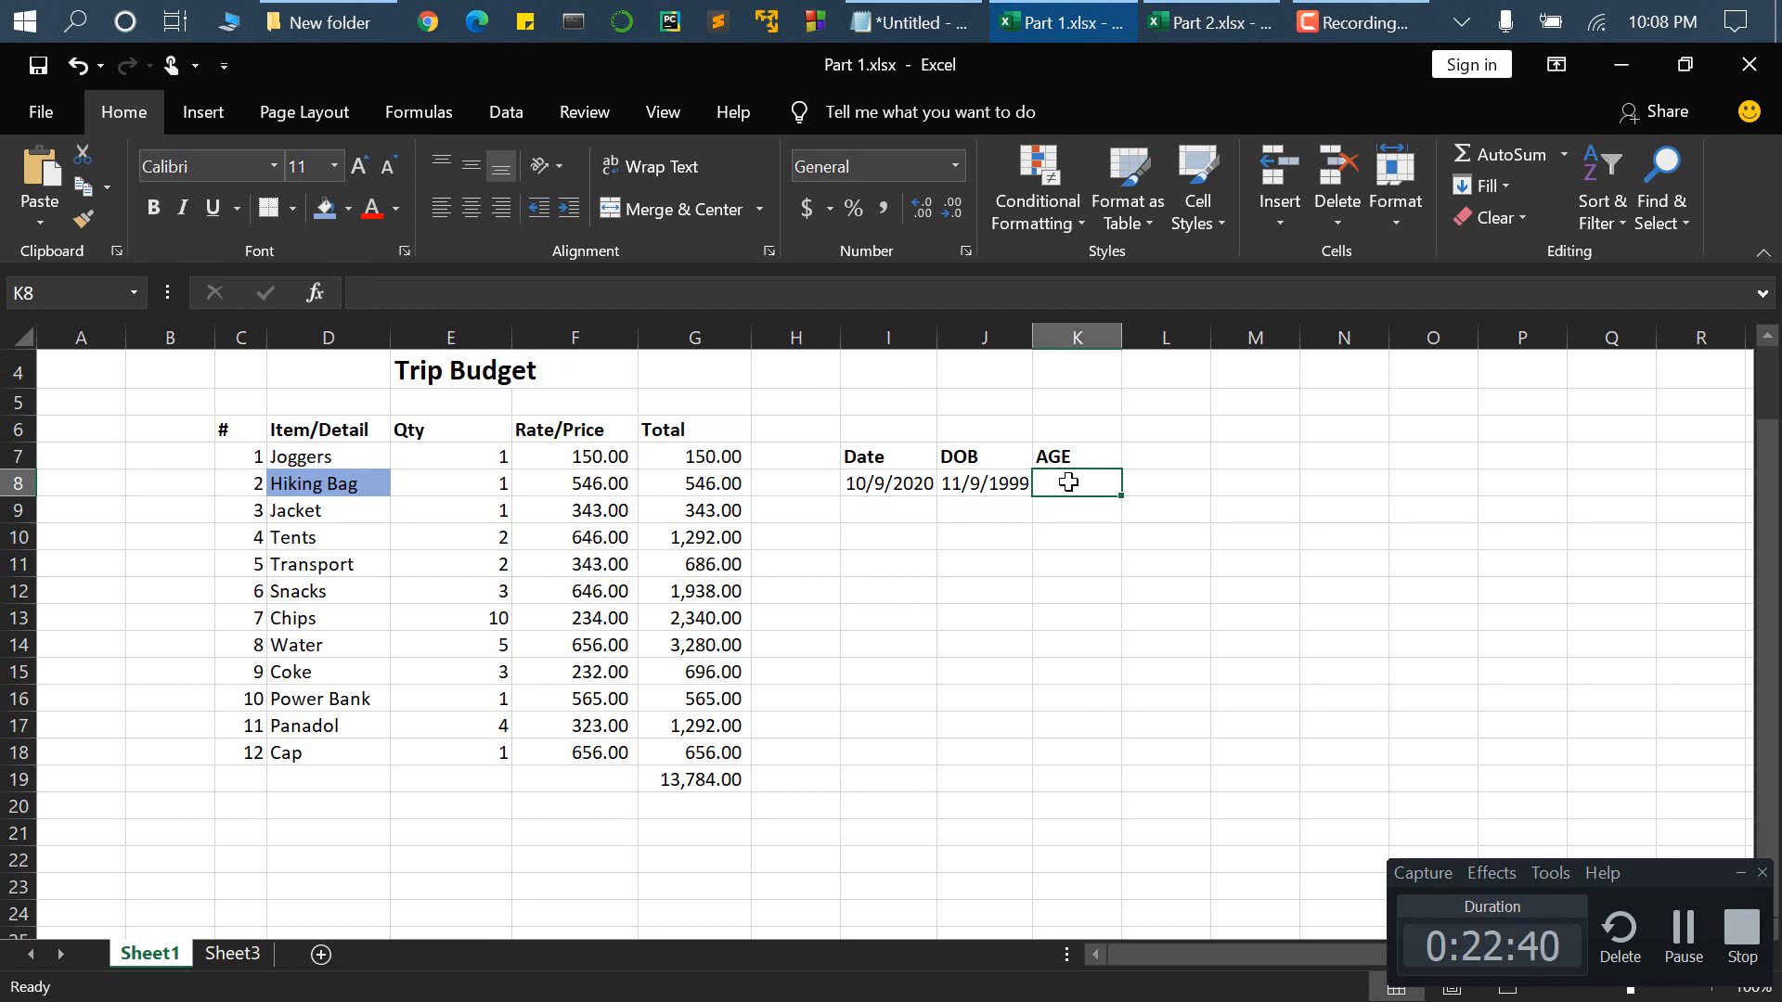
text(=)
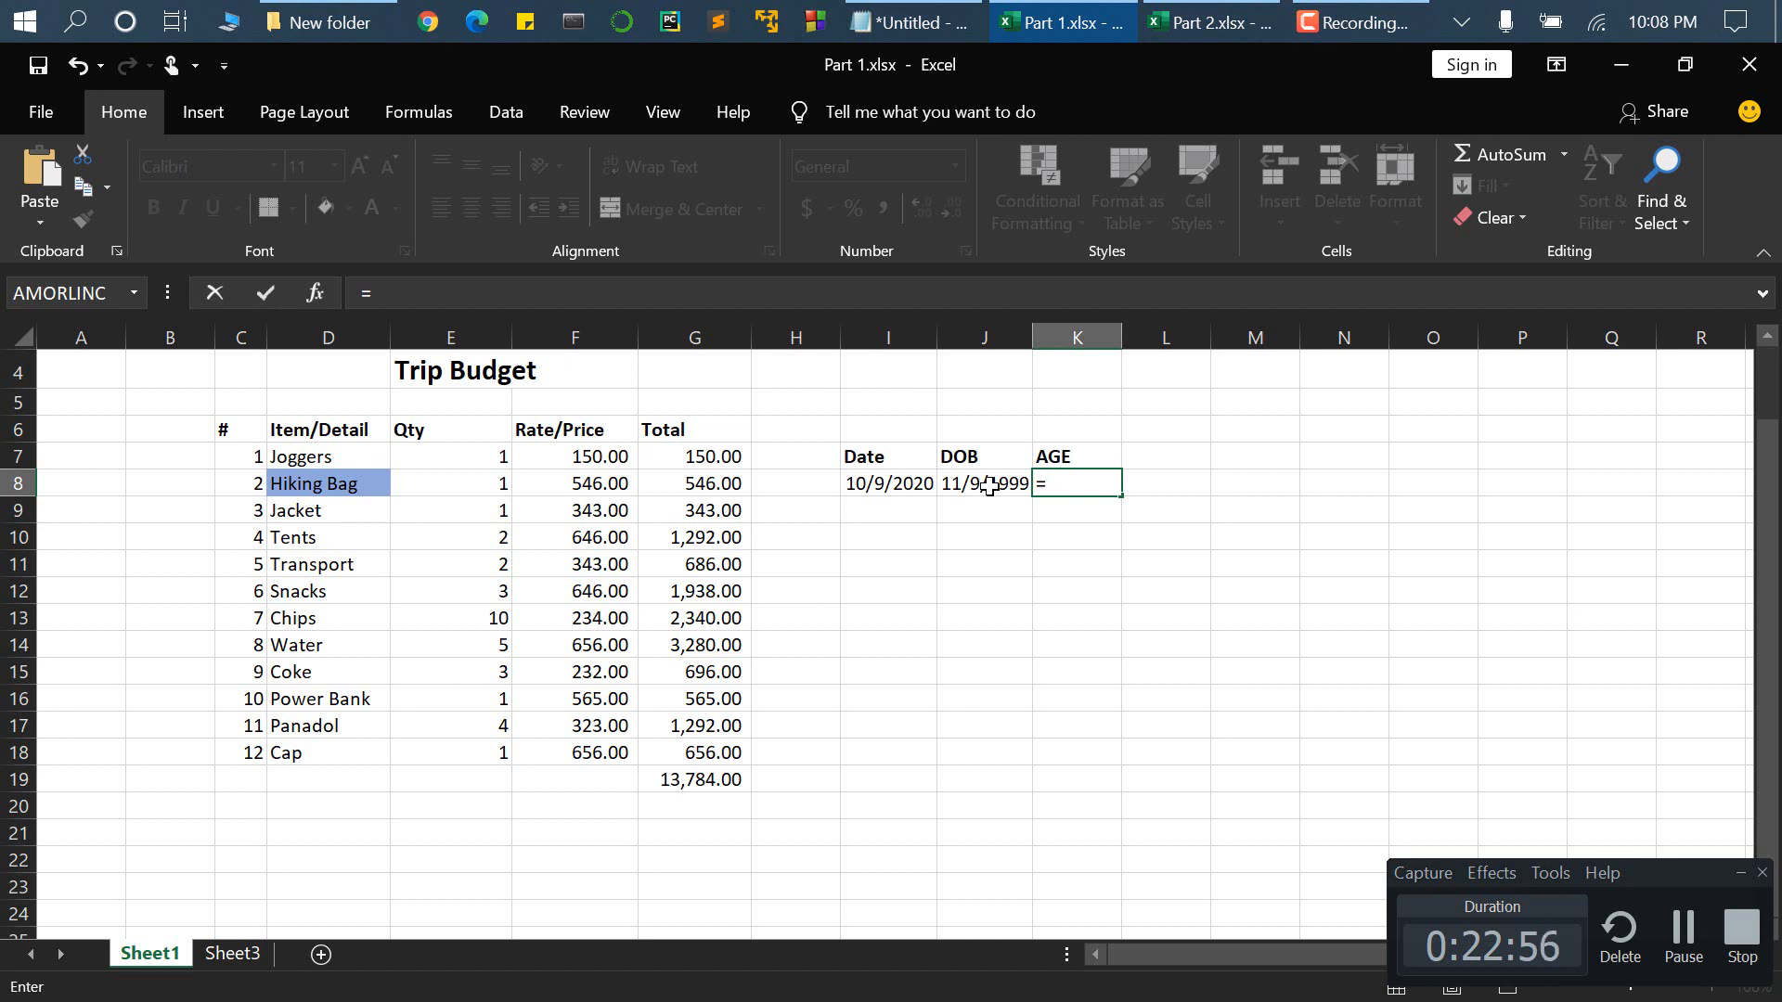
click(891, 486)
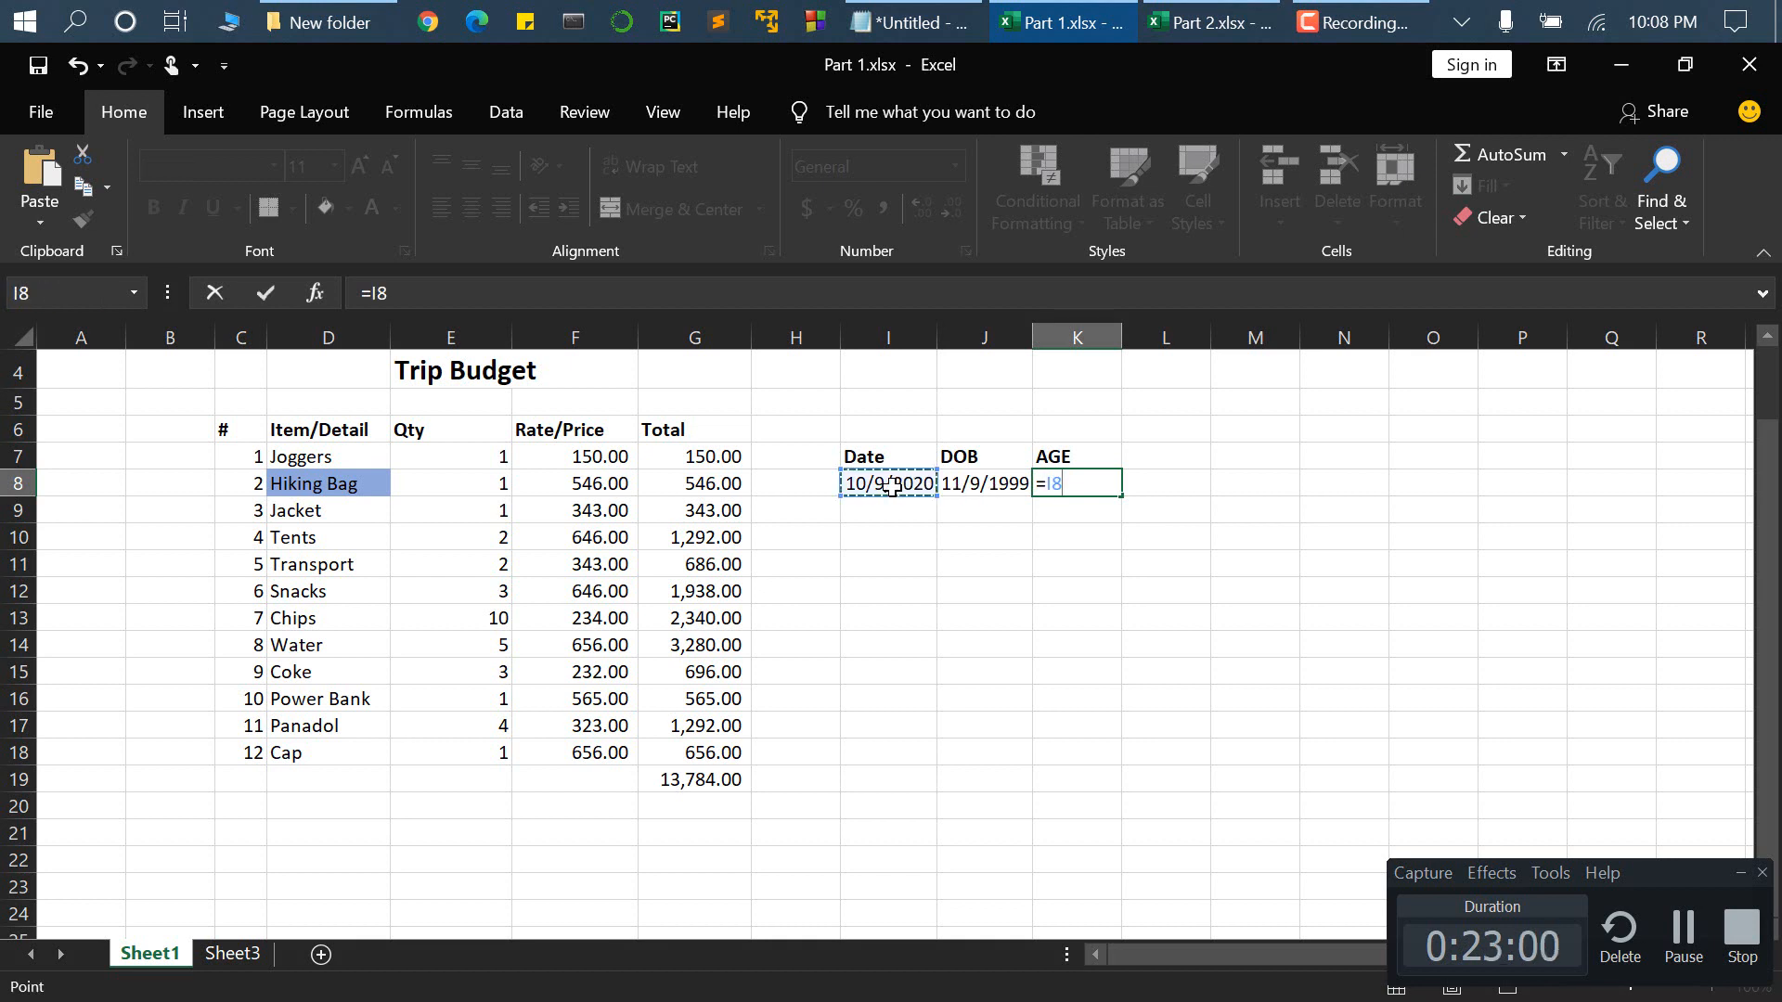
text(-)
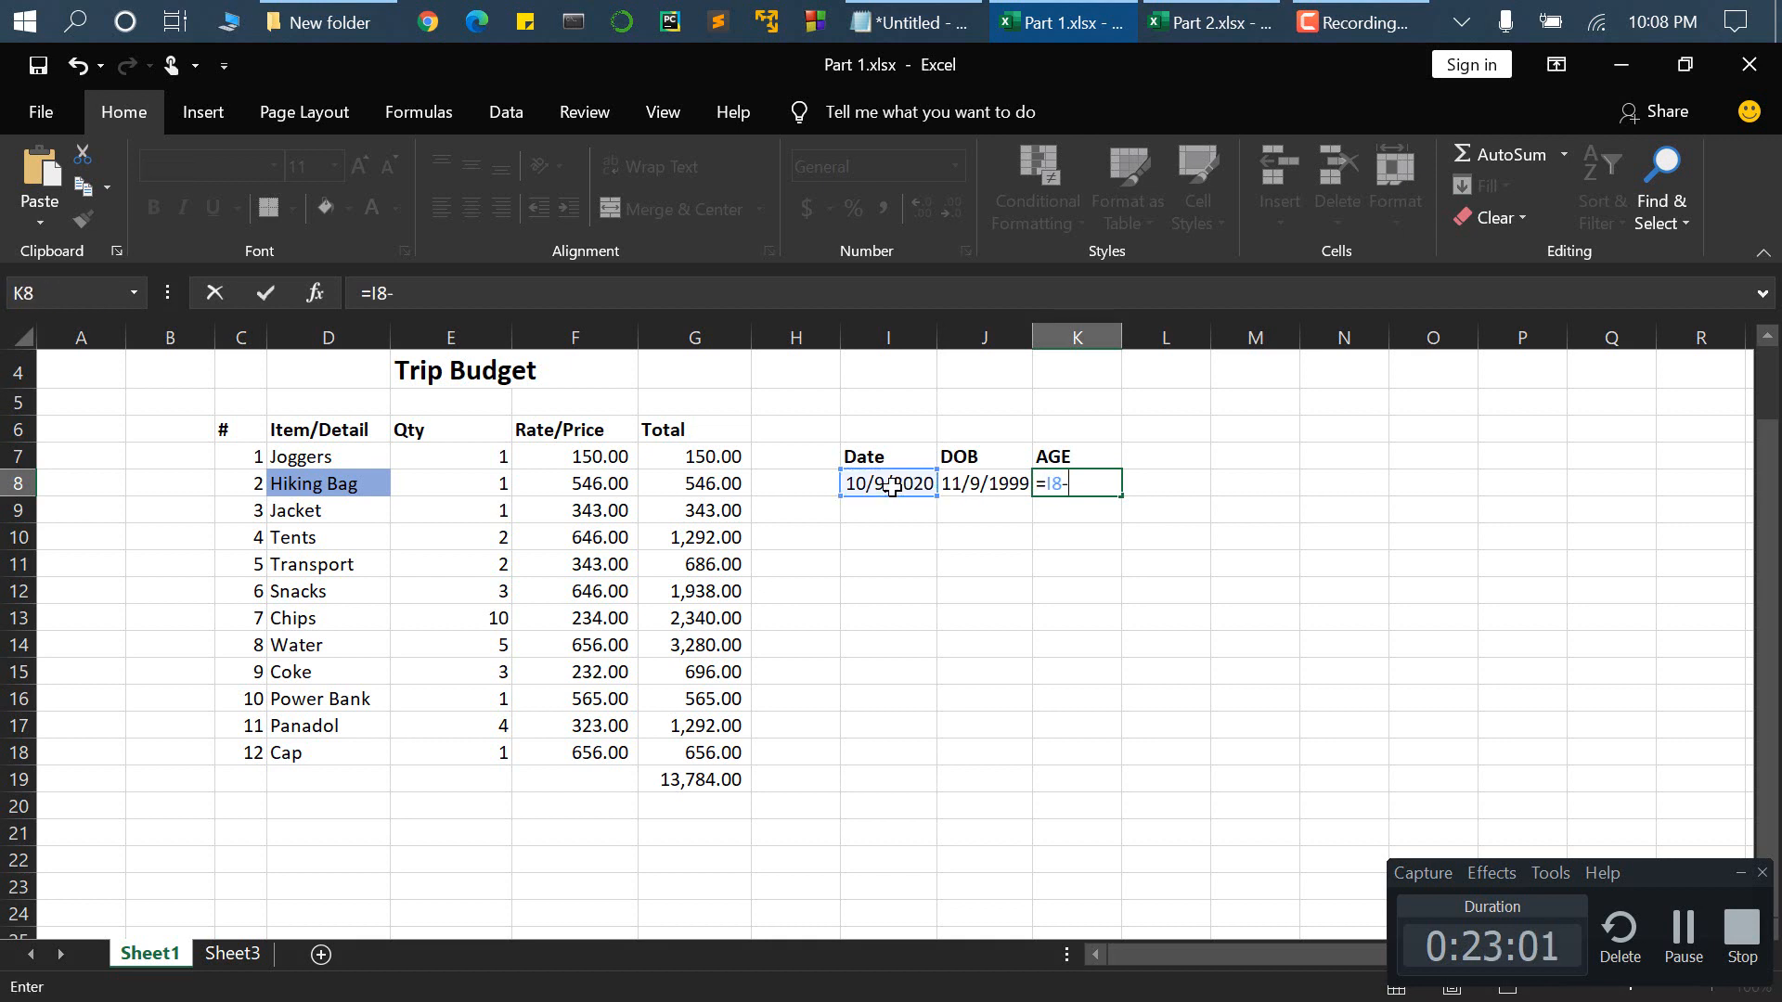
click(990, 481)
key(Return)
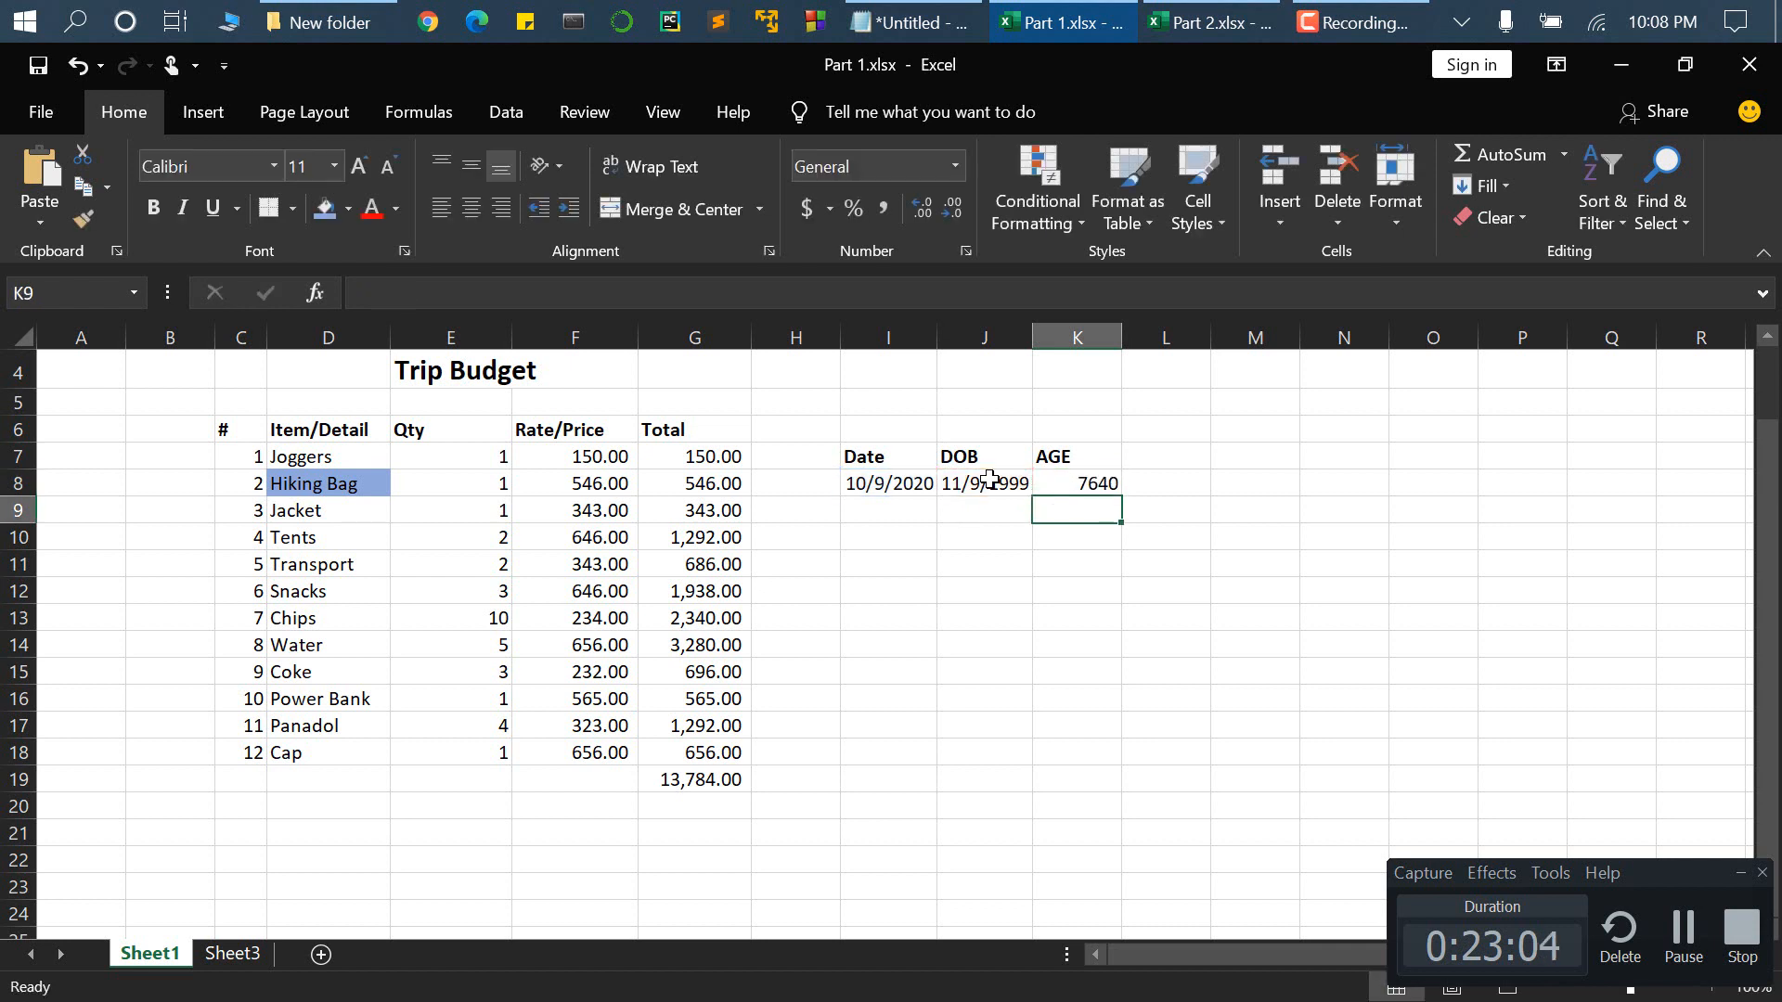
click(1075, 484)
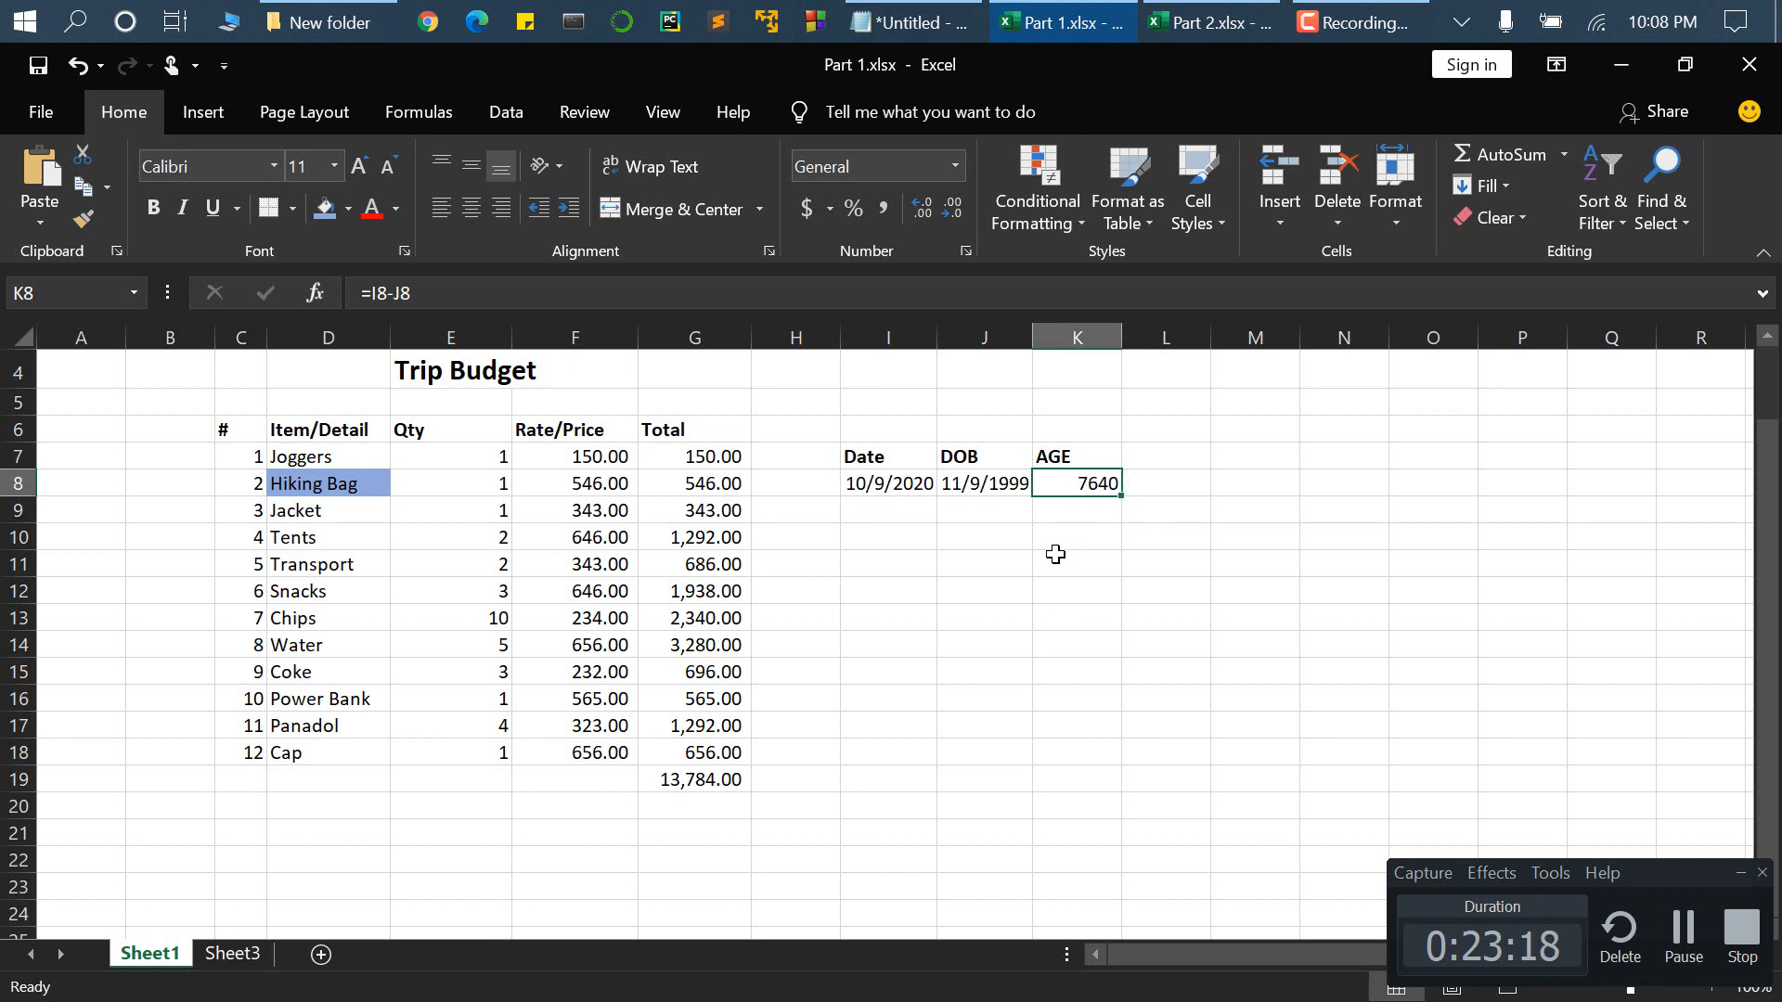
- Move the date-difference formula from K8 up to the empty cell K5
key(ctrl+c)
drag(1095, 478, 1070, 408)
- Enter the formula =K5/365 in cell K8 to convert the day count into years
click(1069, 483)
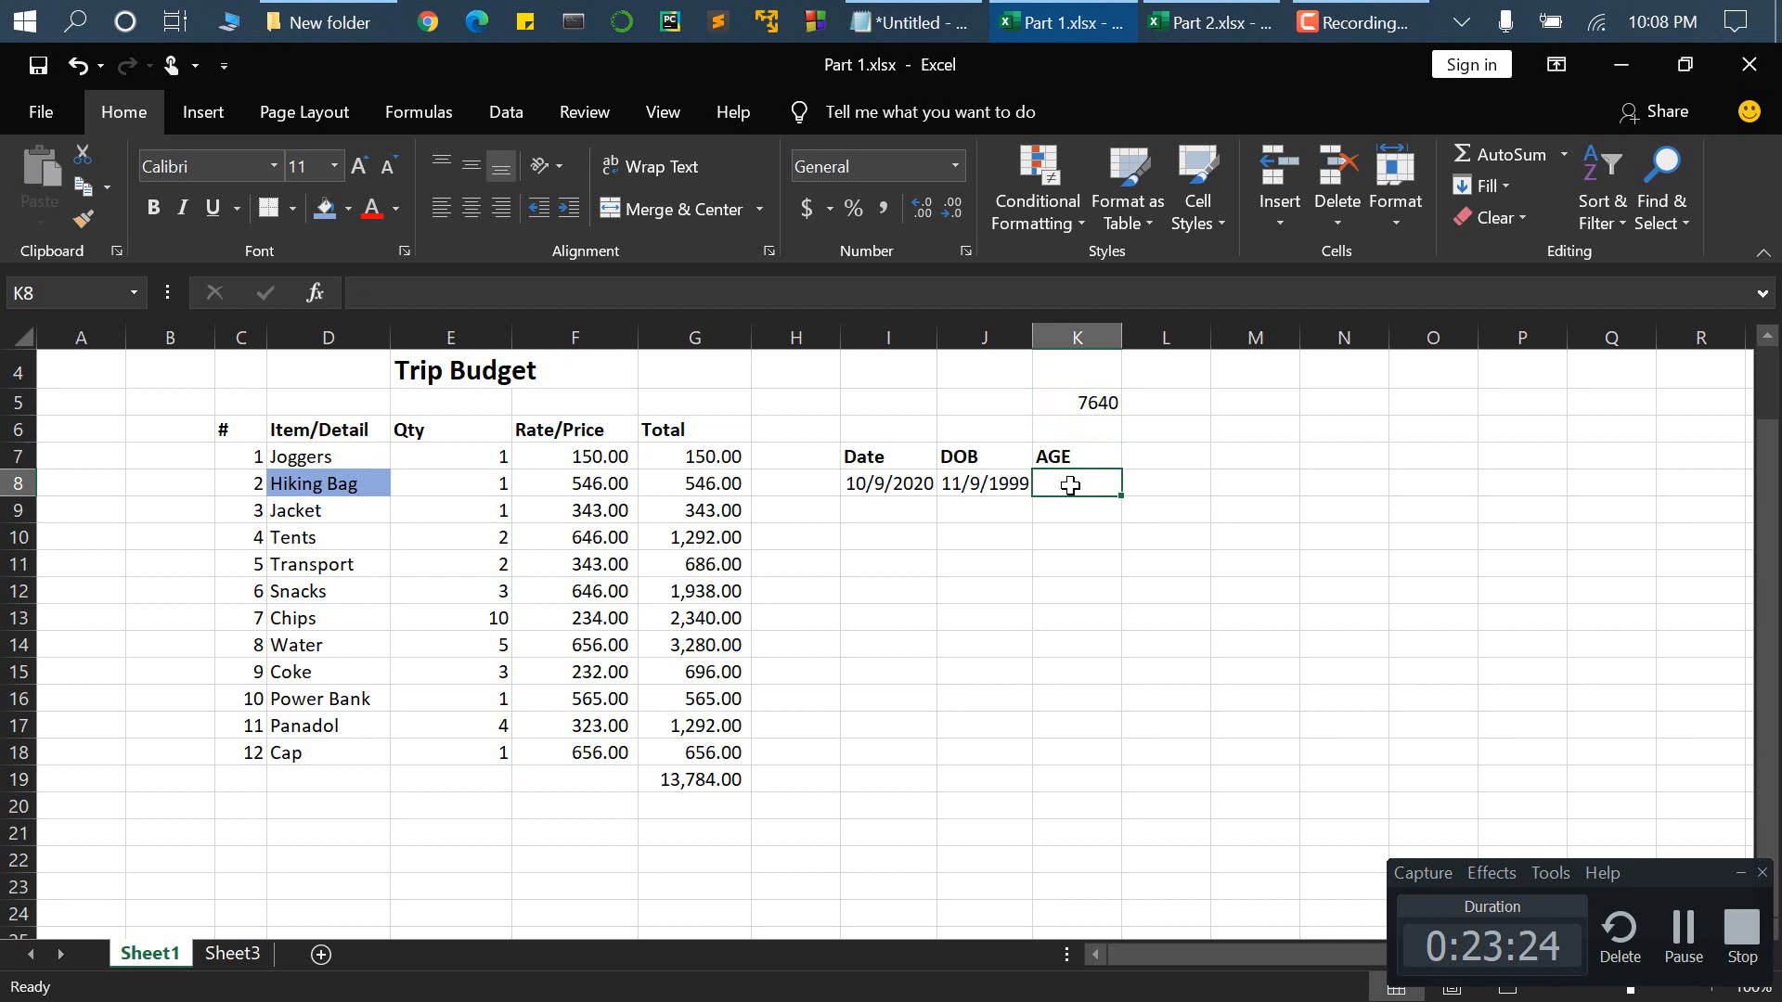
text(=)
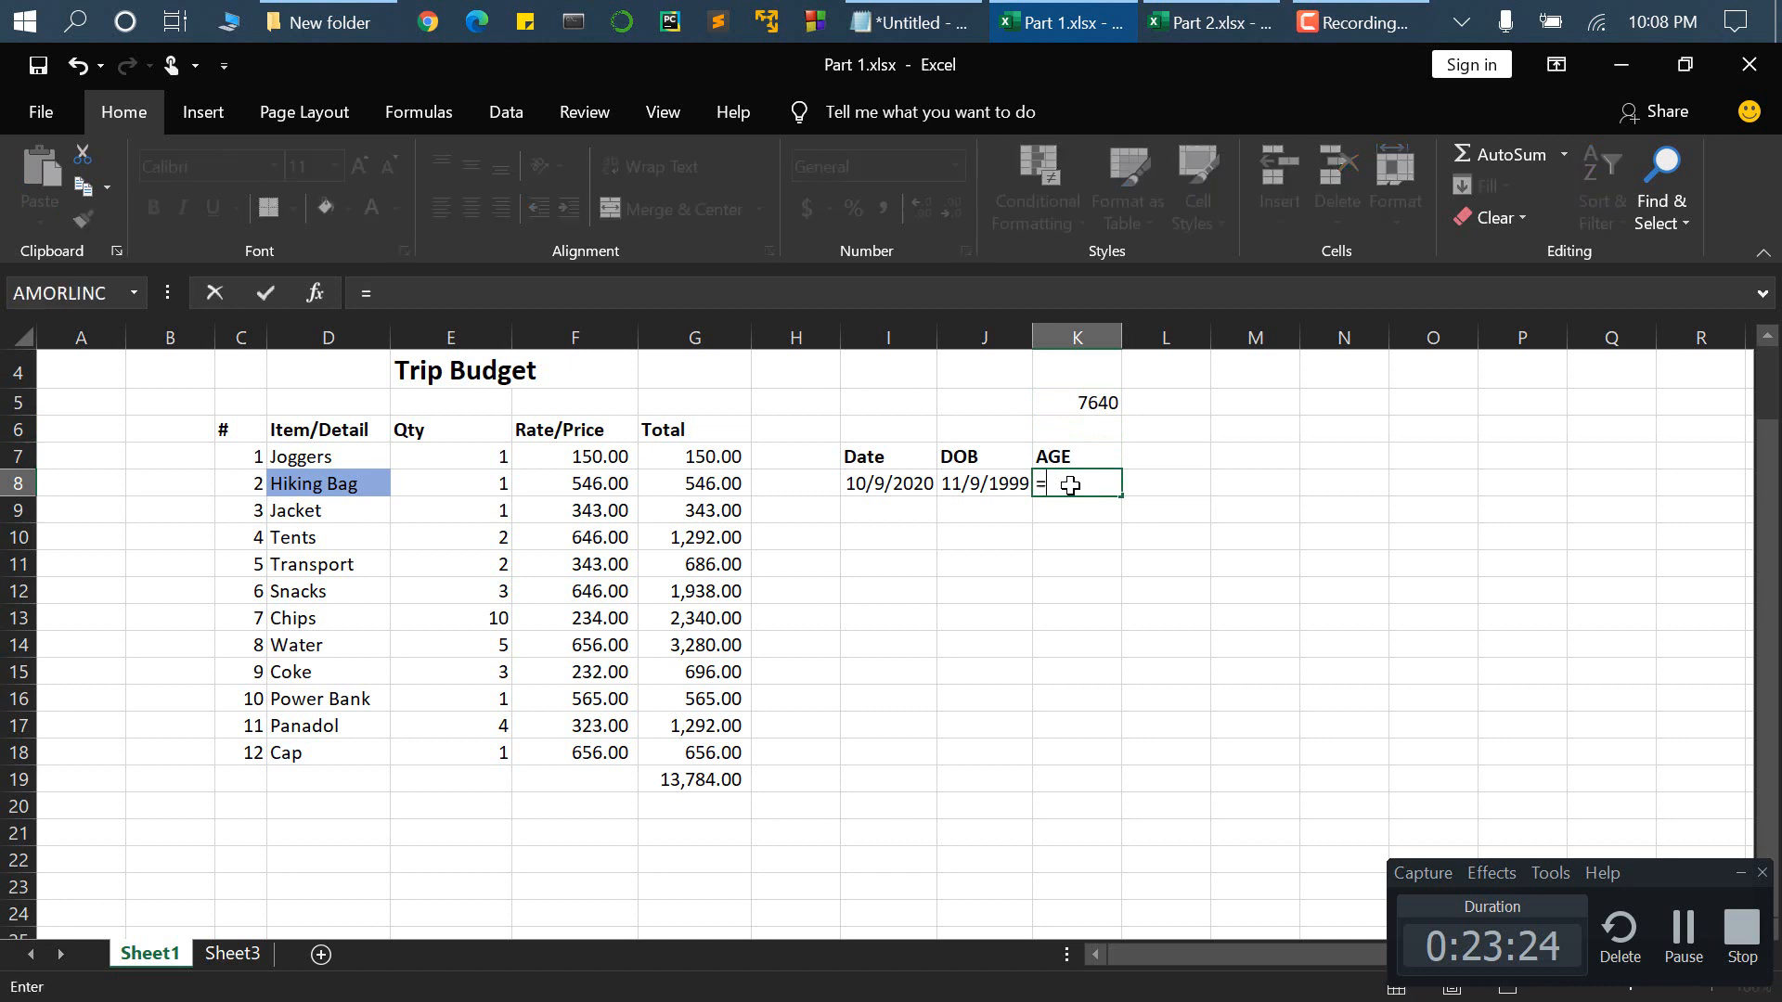
click(1111, 400)
text(/)
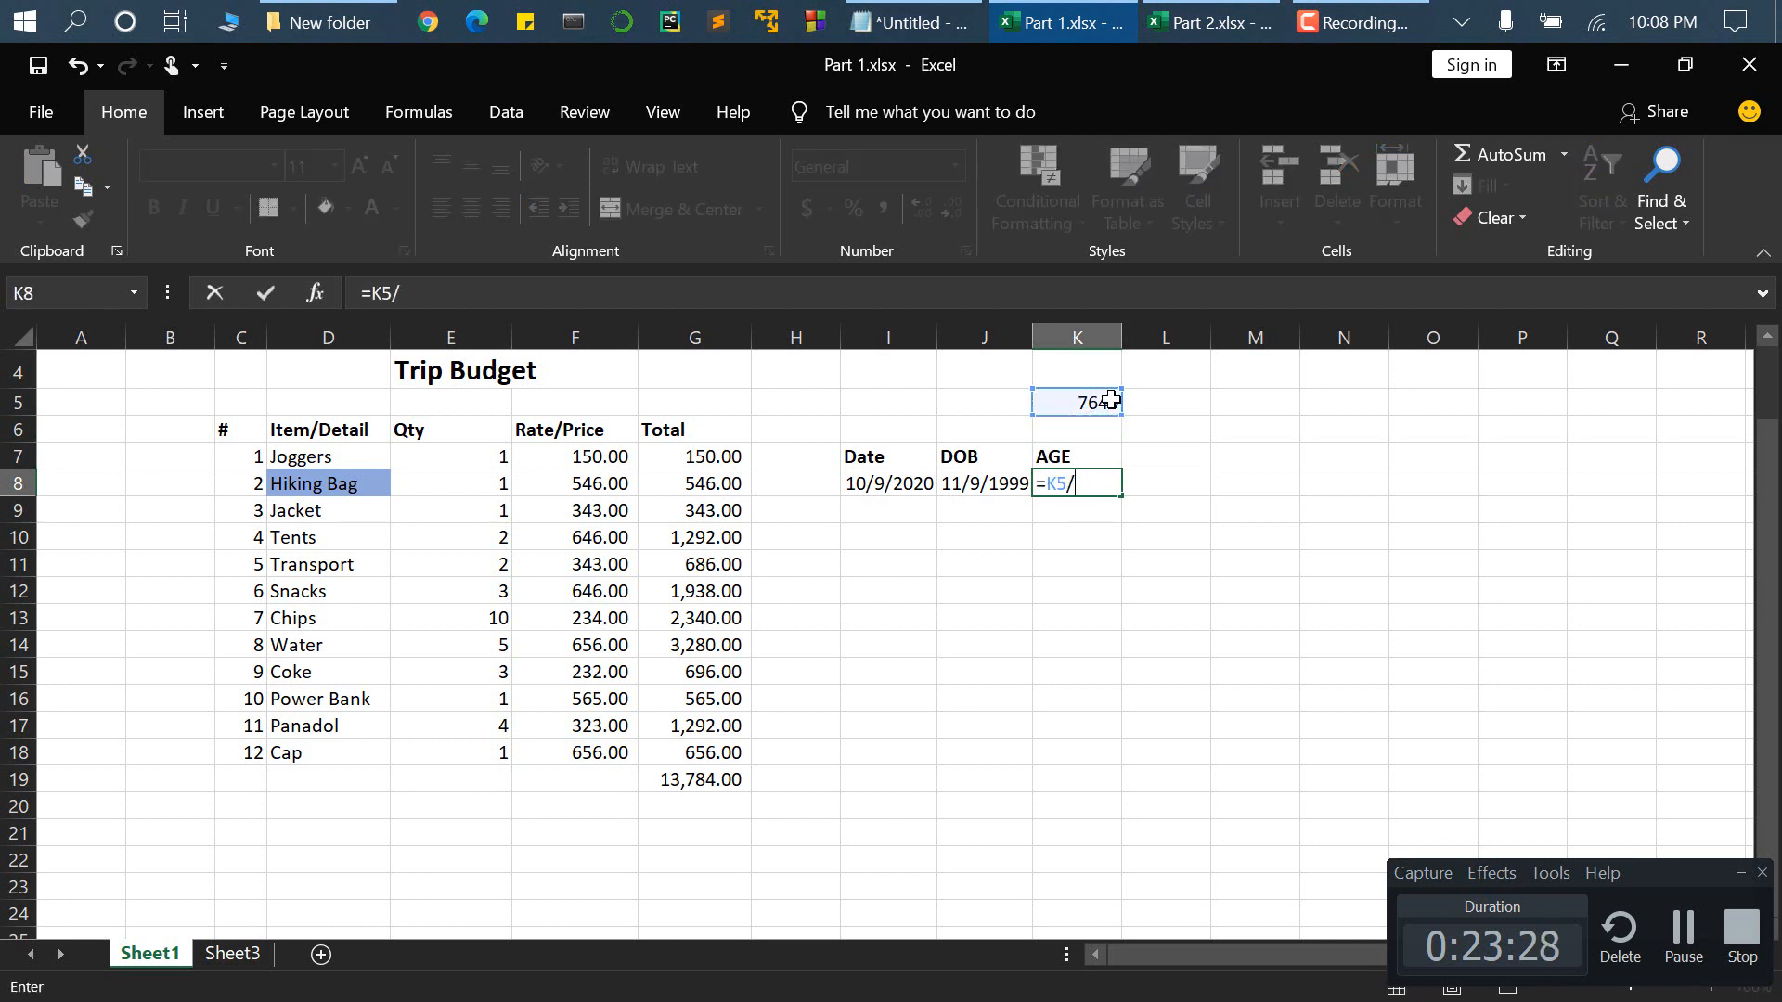
text(365)
key(Return)
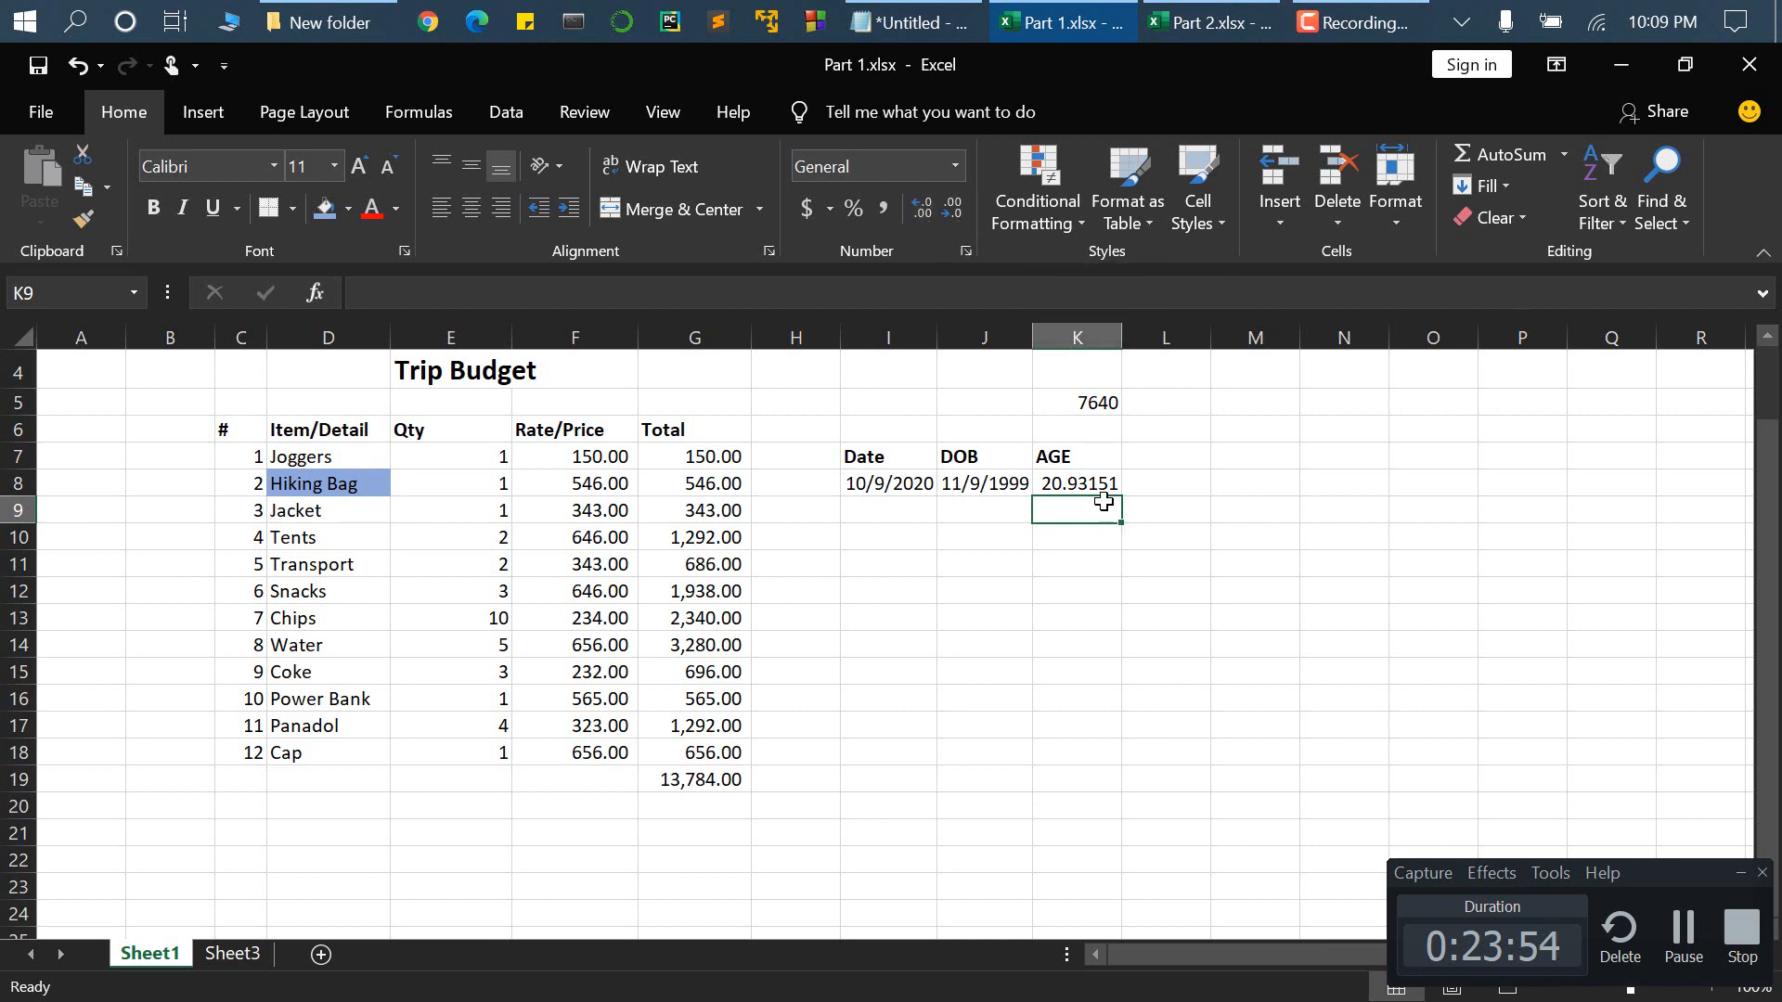
- Format the age in K8 to show three decimal places, and select cell K9 below it
click(1082, 481)
click(960, 212)
click(960, 211)
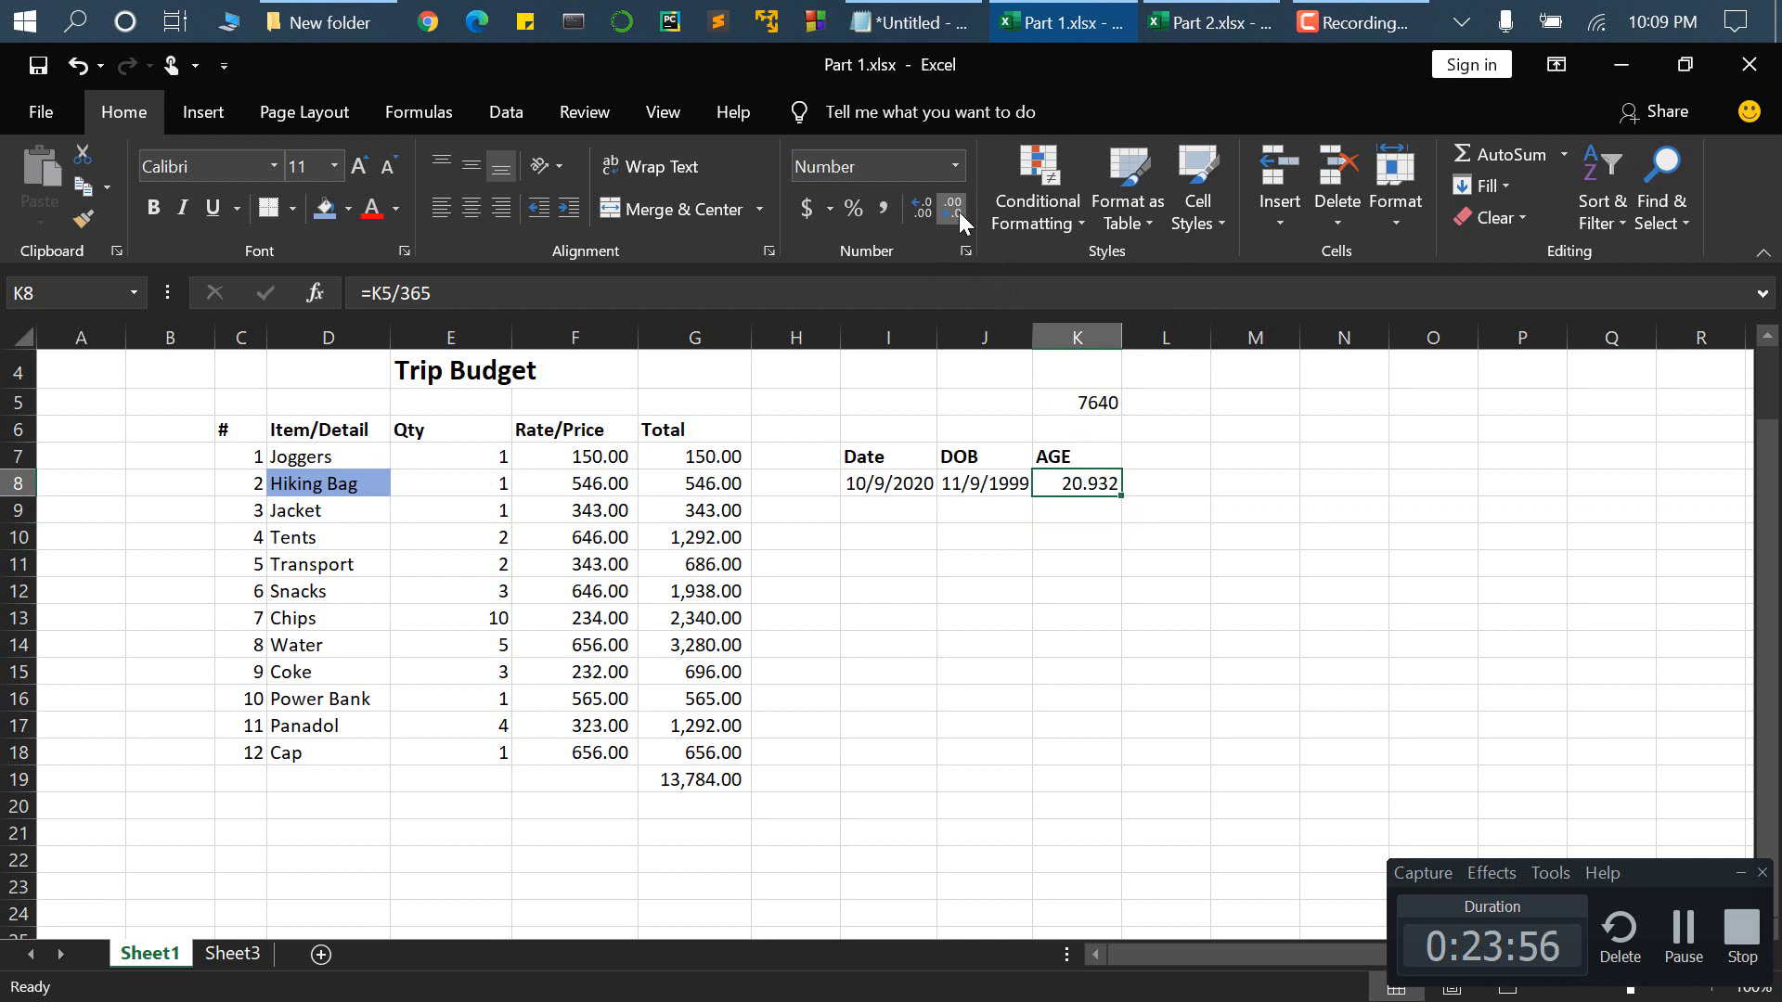
click(959, 211)
click(959, 212)
click(959, 211)
click(915, 209)
click(915, 209)
click(915, 209)
click(915, 209)
click(943, 216)
click(1094, 512)
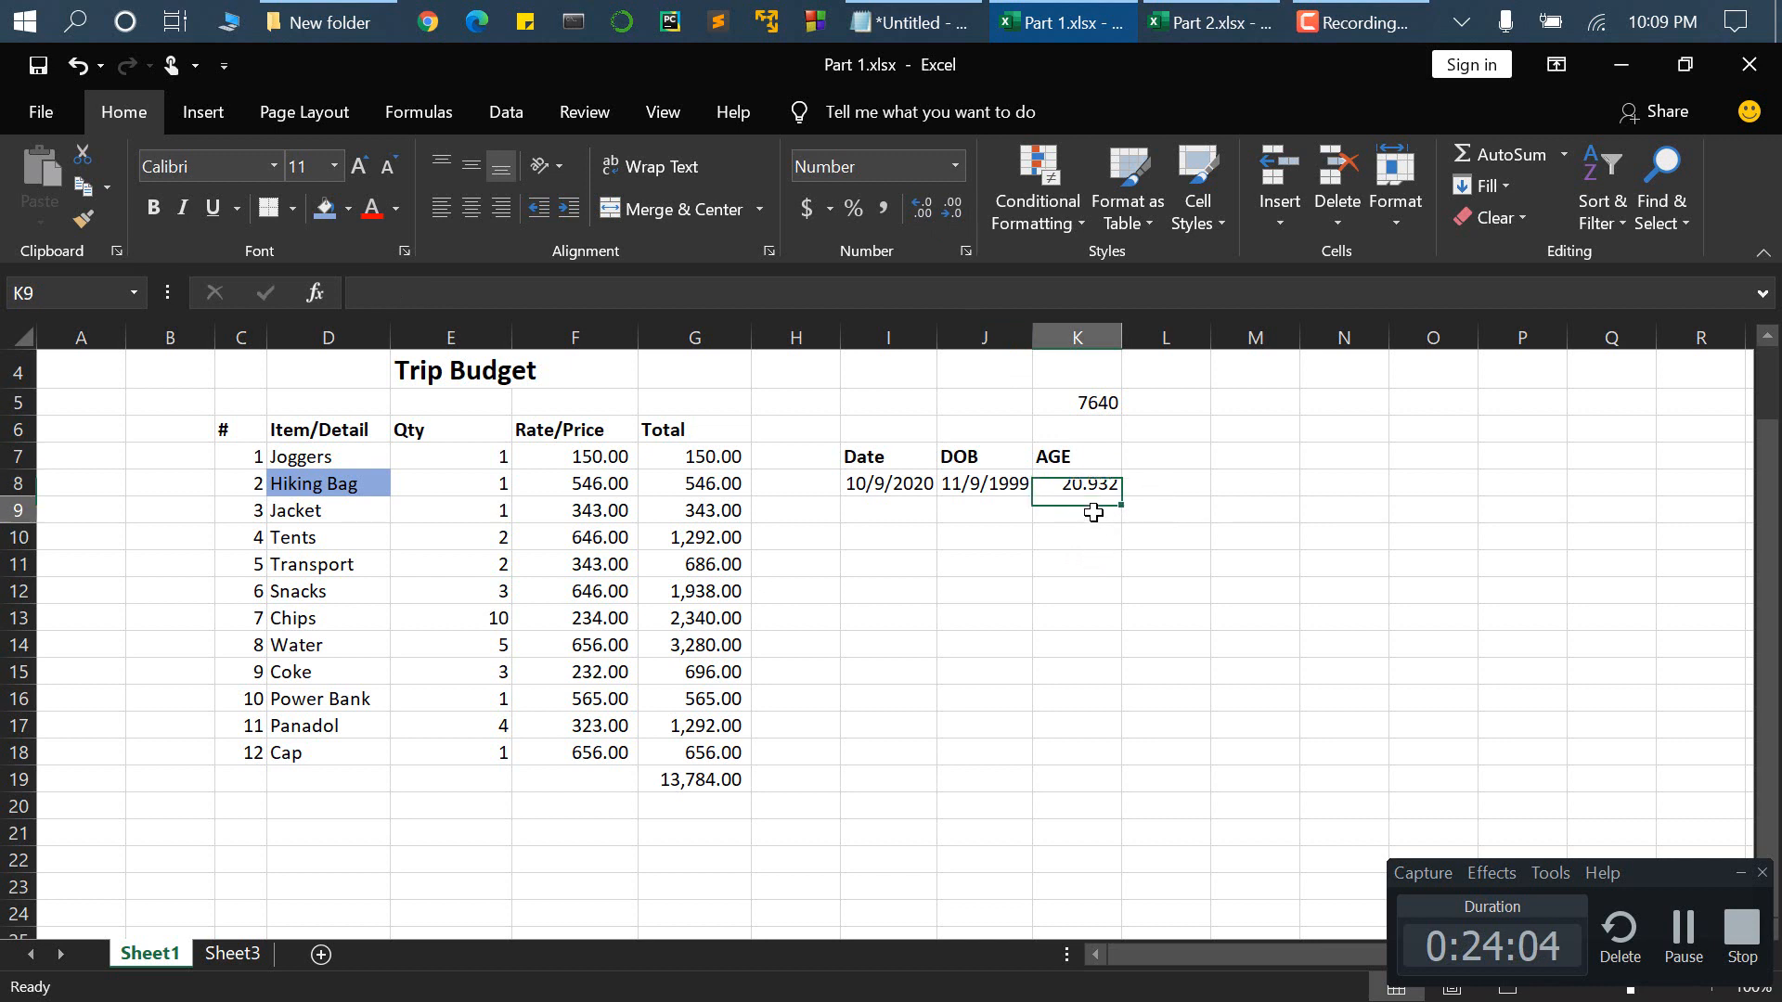
text(=roun)
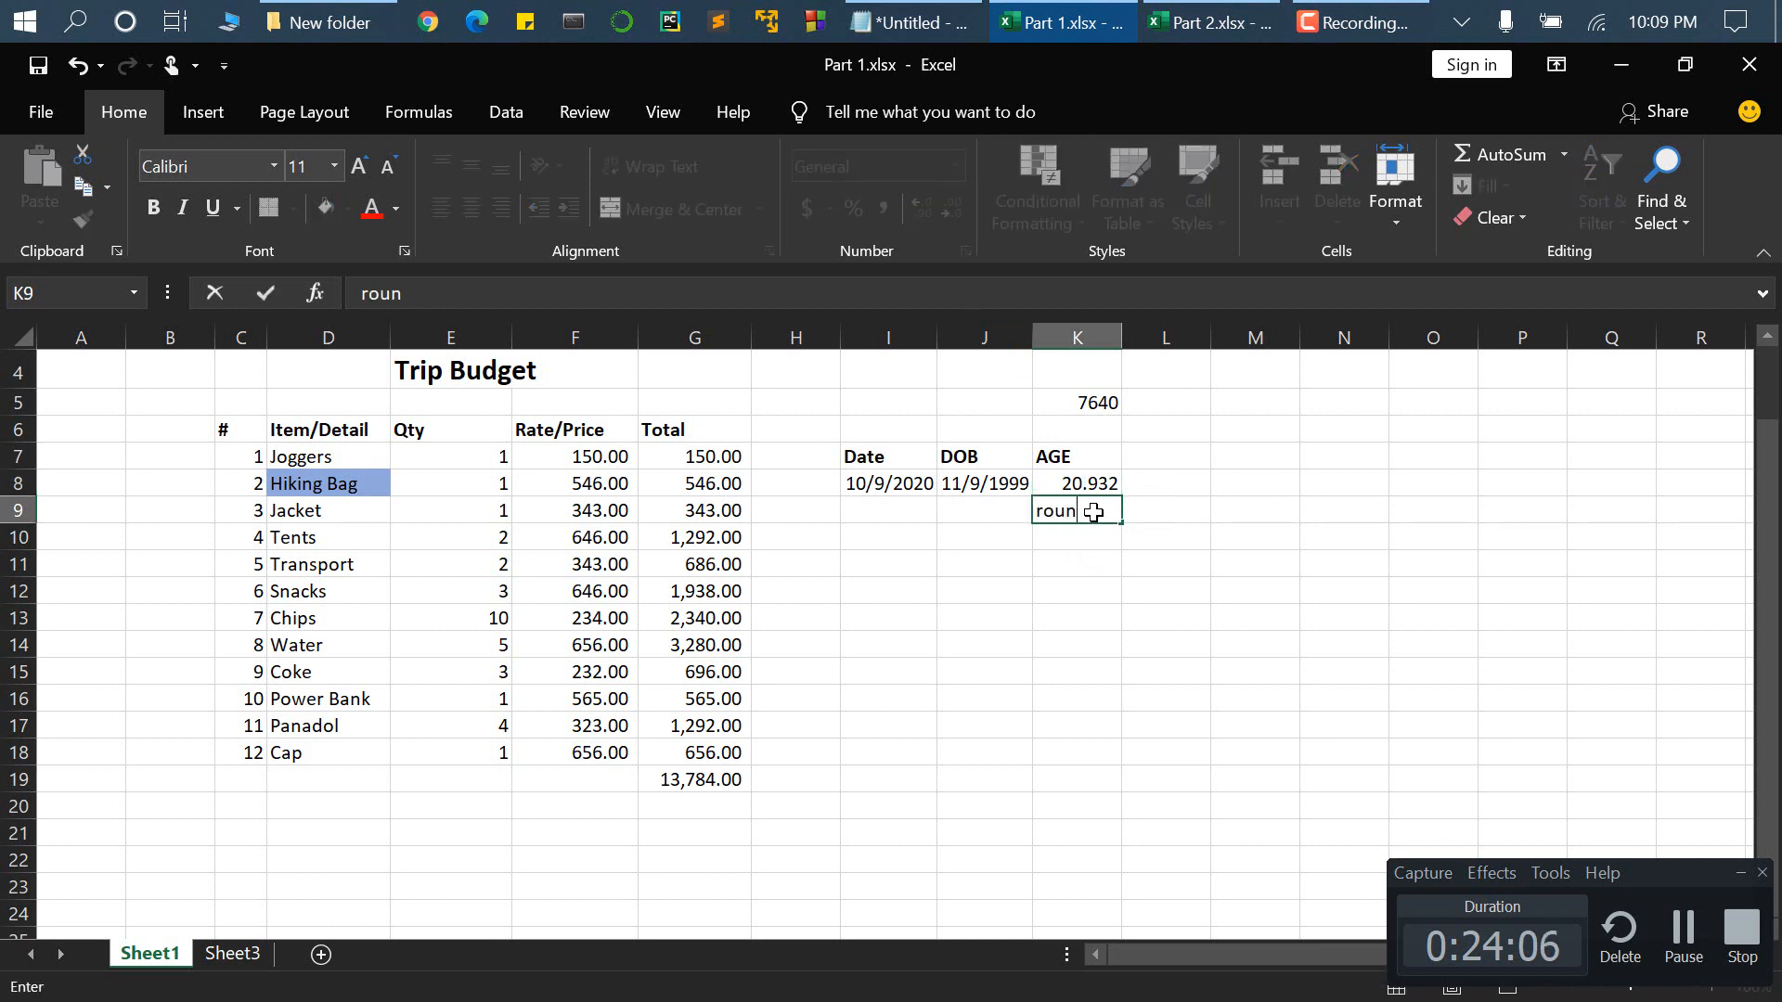
key(BackSpace)
key(BackSpace)
key(BackSpace)
key(BackSpace)
key(BackSpace)
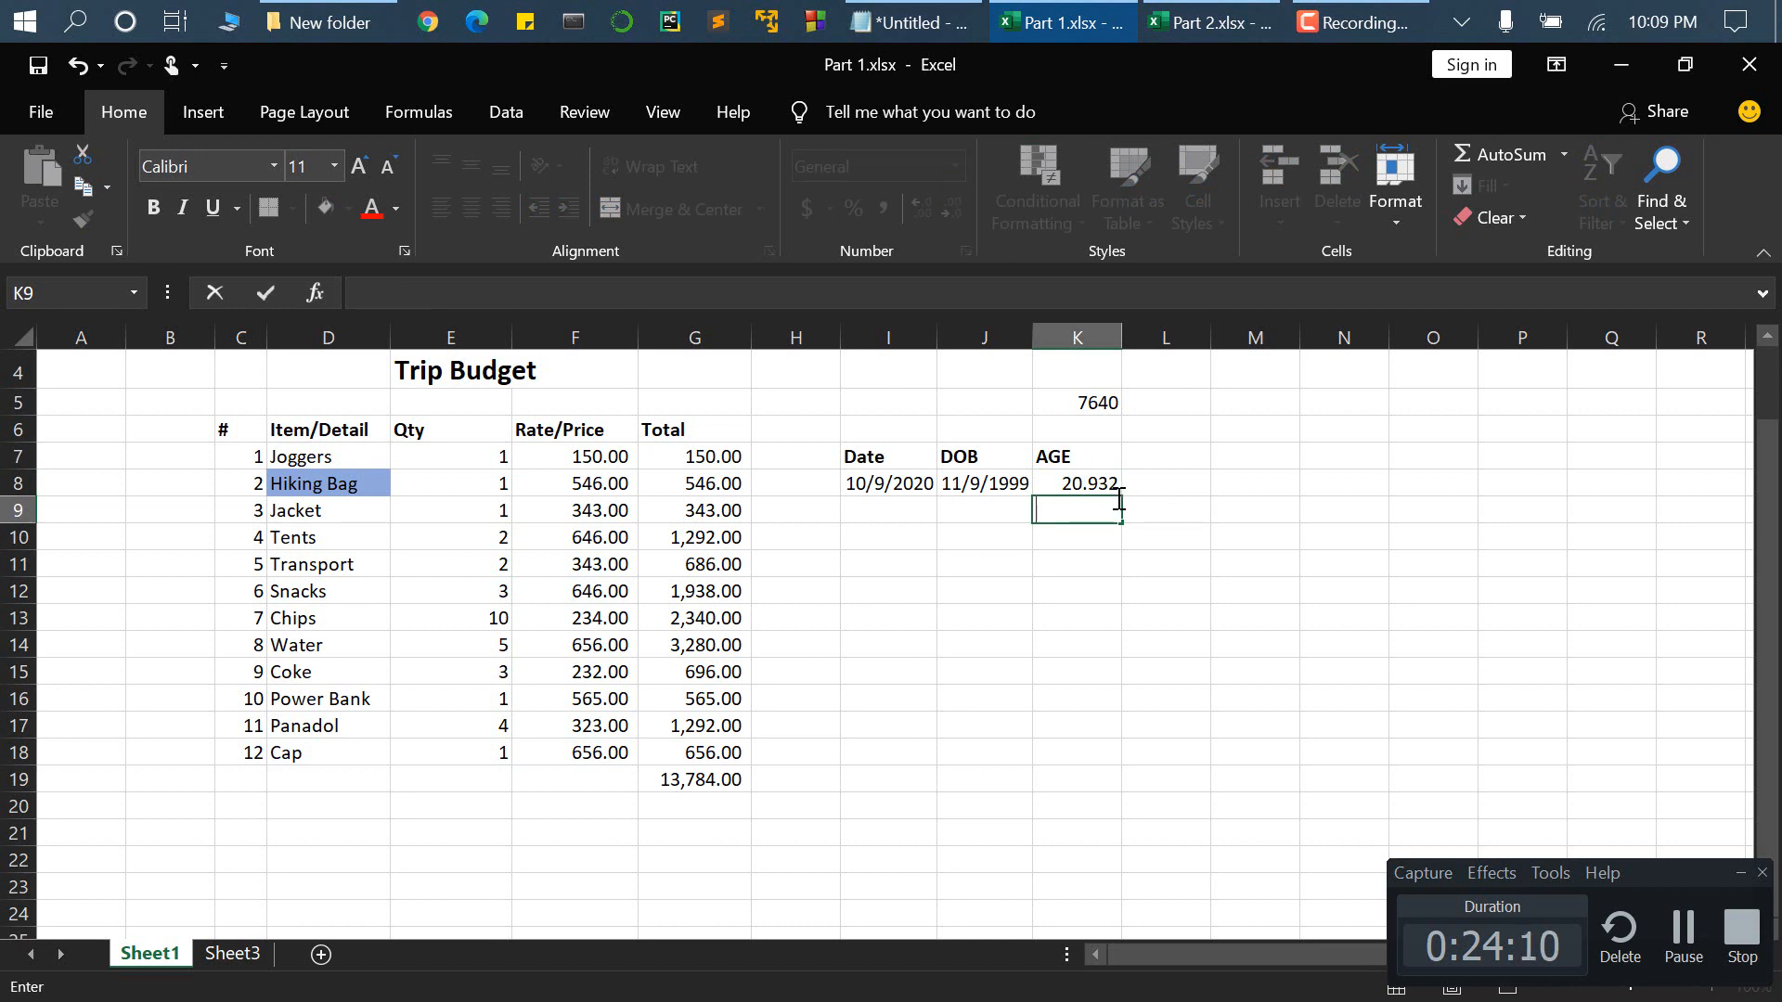
- Enter the formula =ROUNDUP(K8,1) in cell K9 to round up the age above it
text(=)
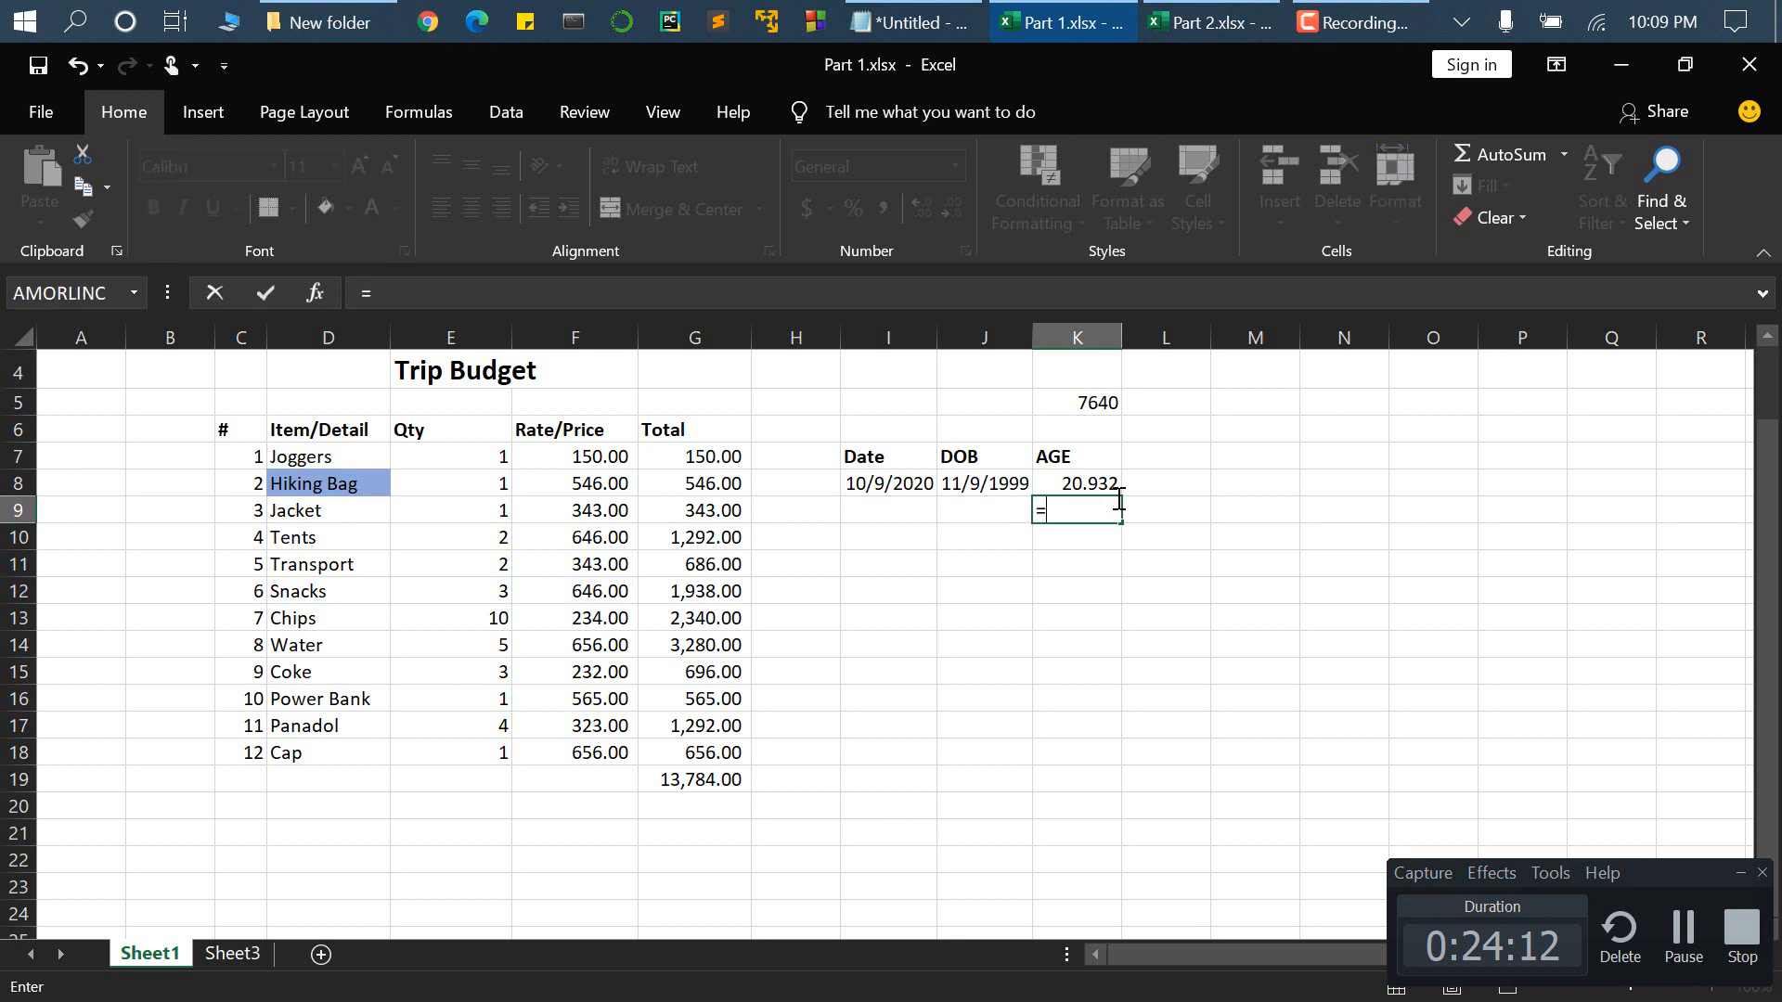
text(roun)
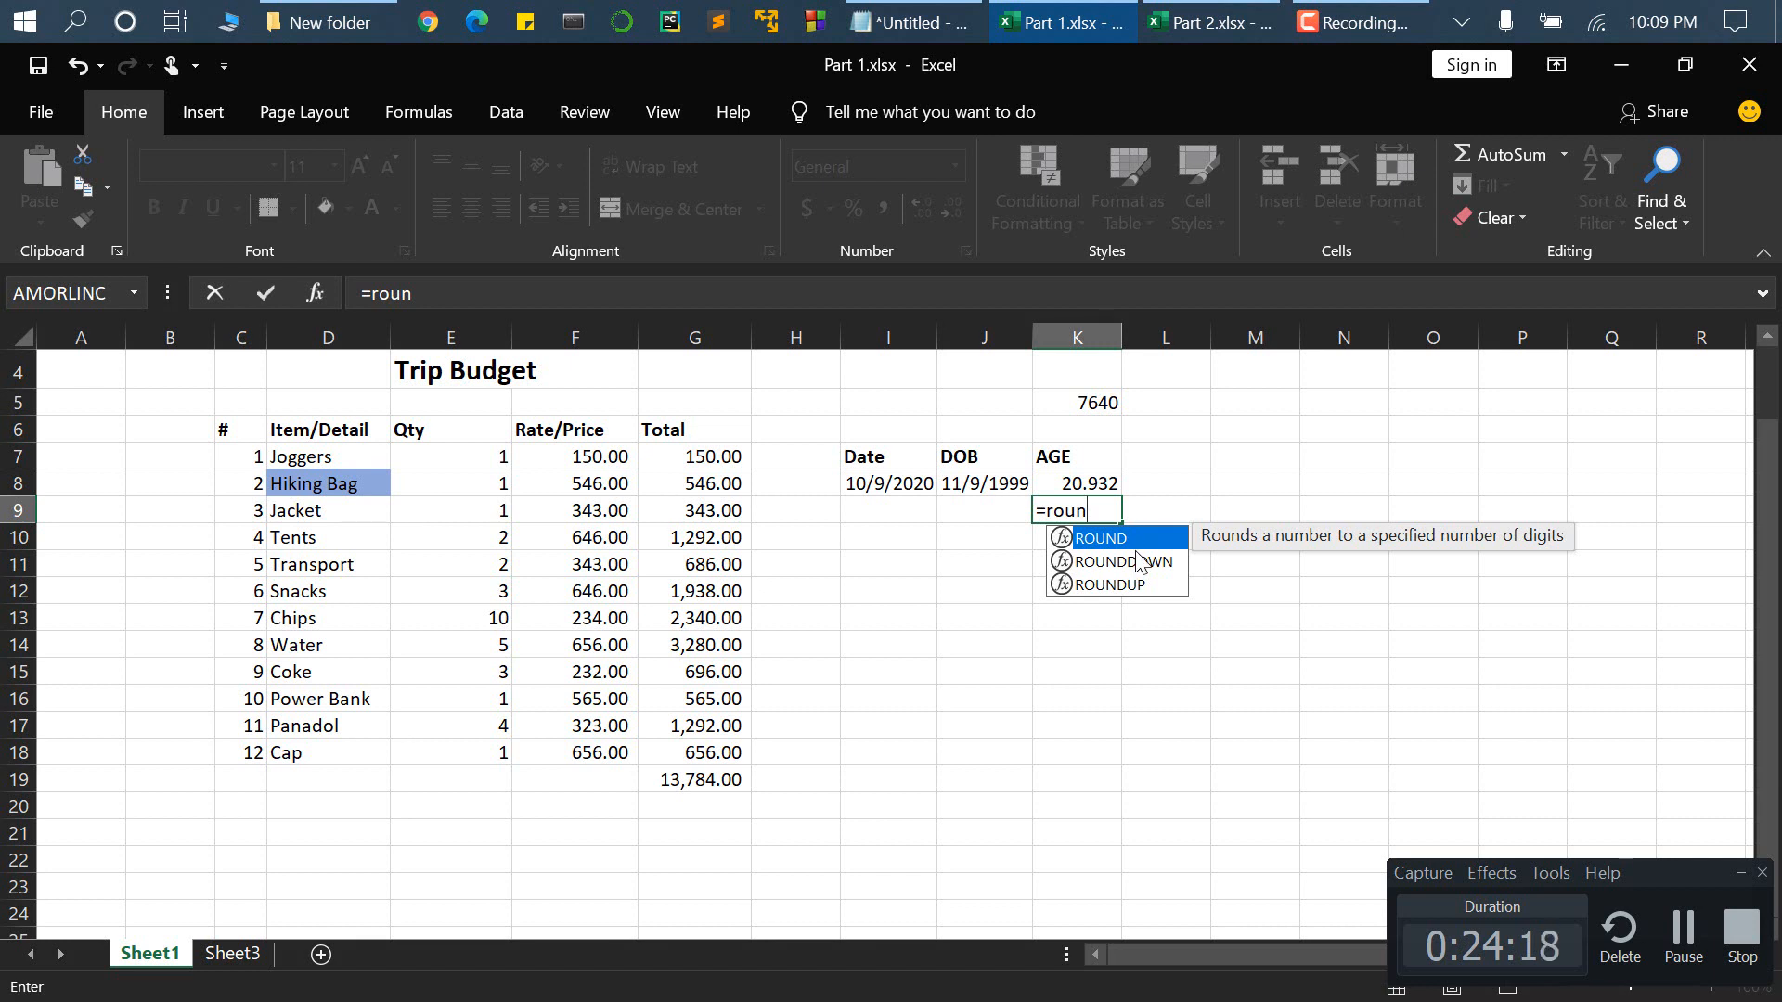
click(1130, 584)
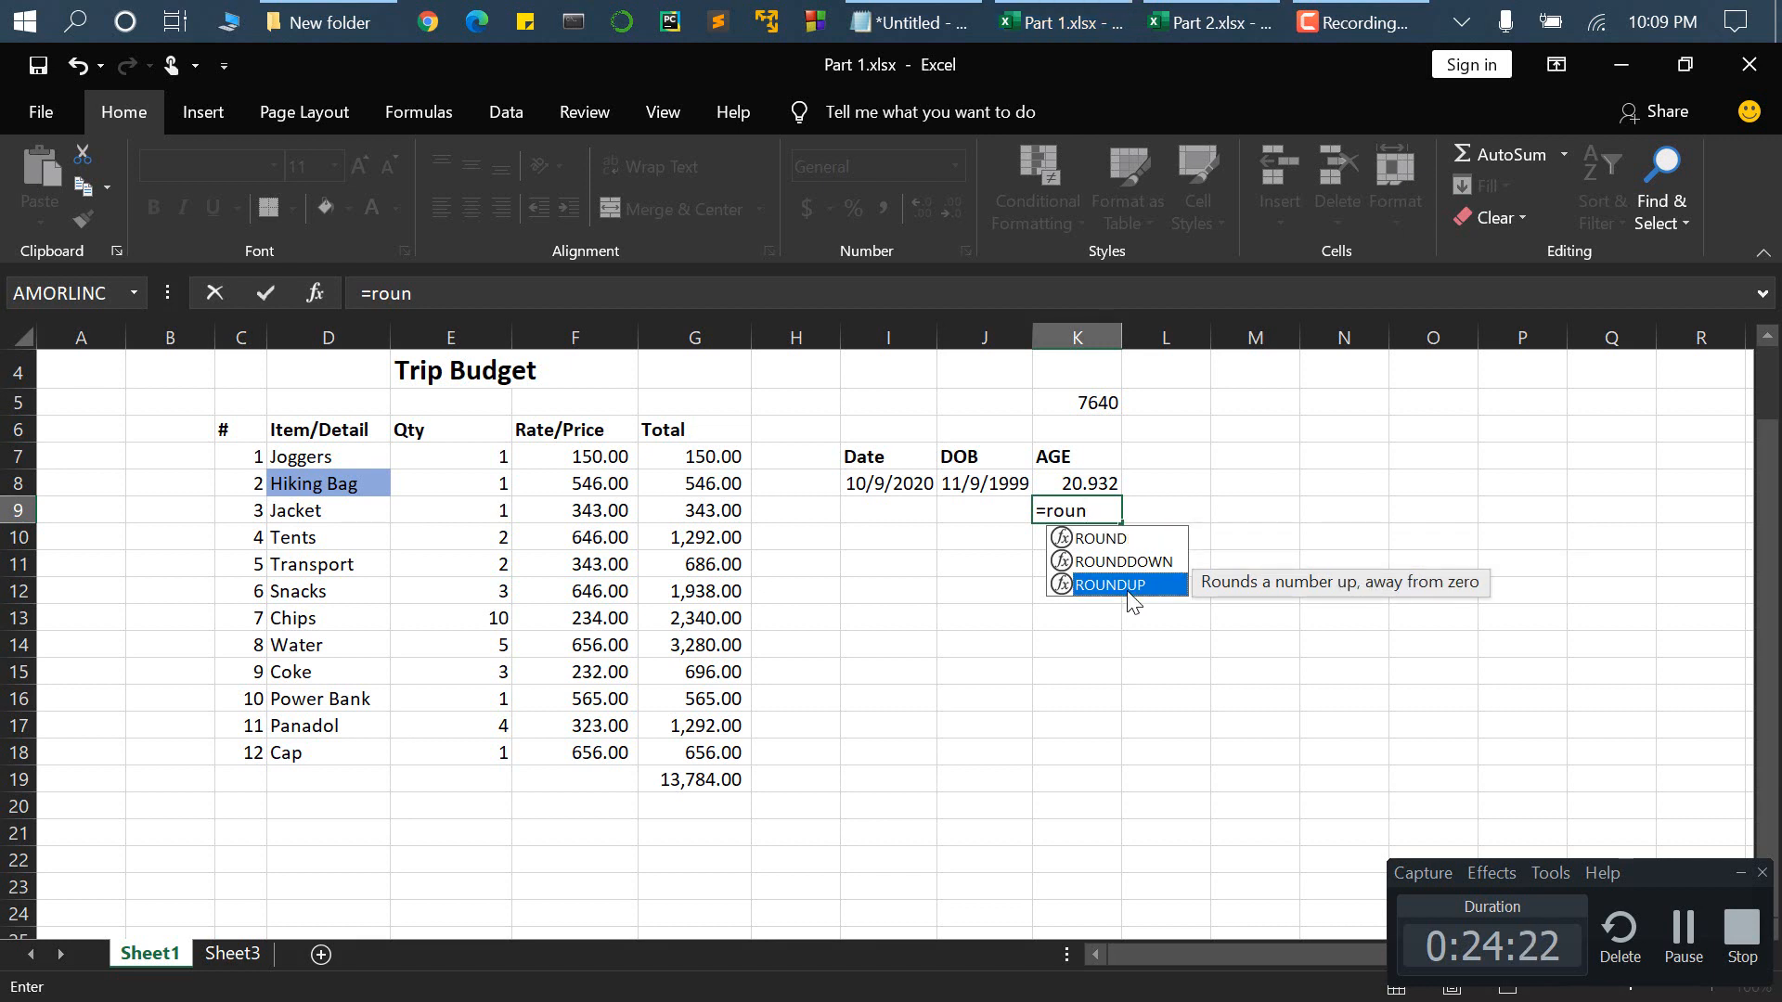
double_click(1130, 587)
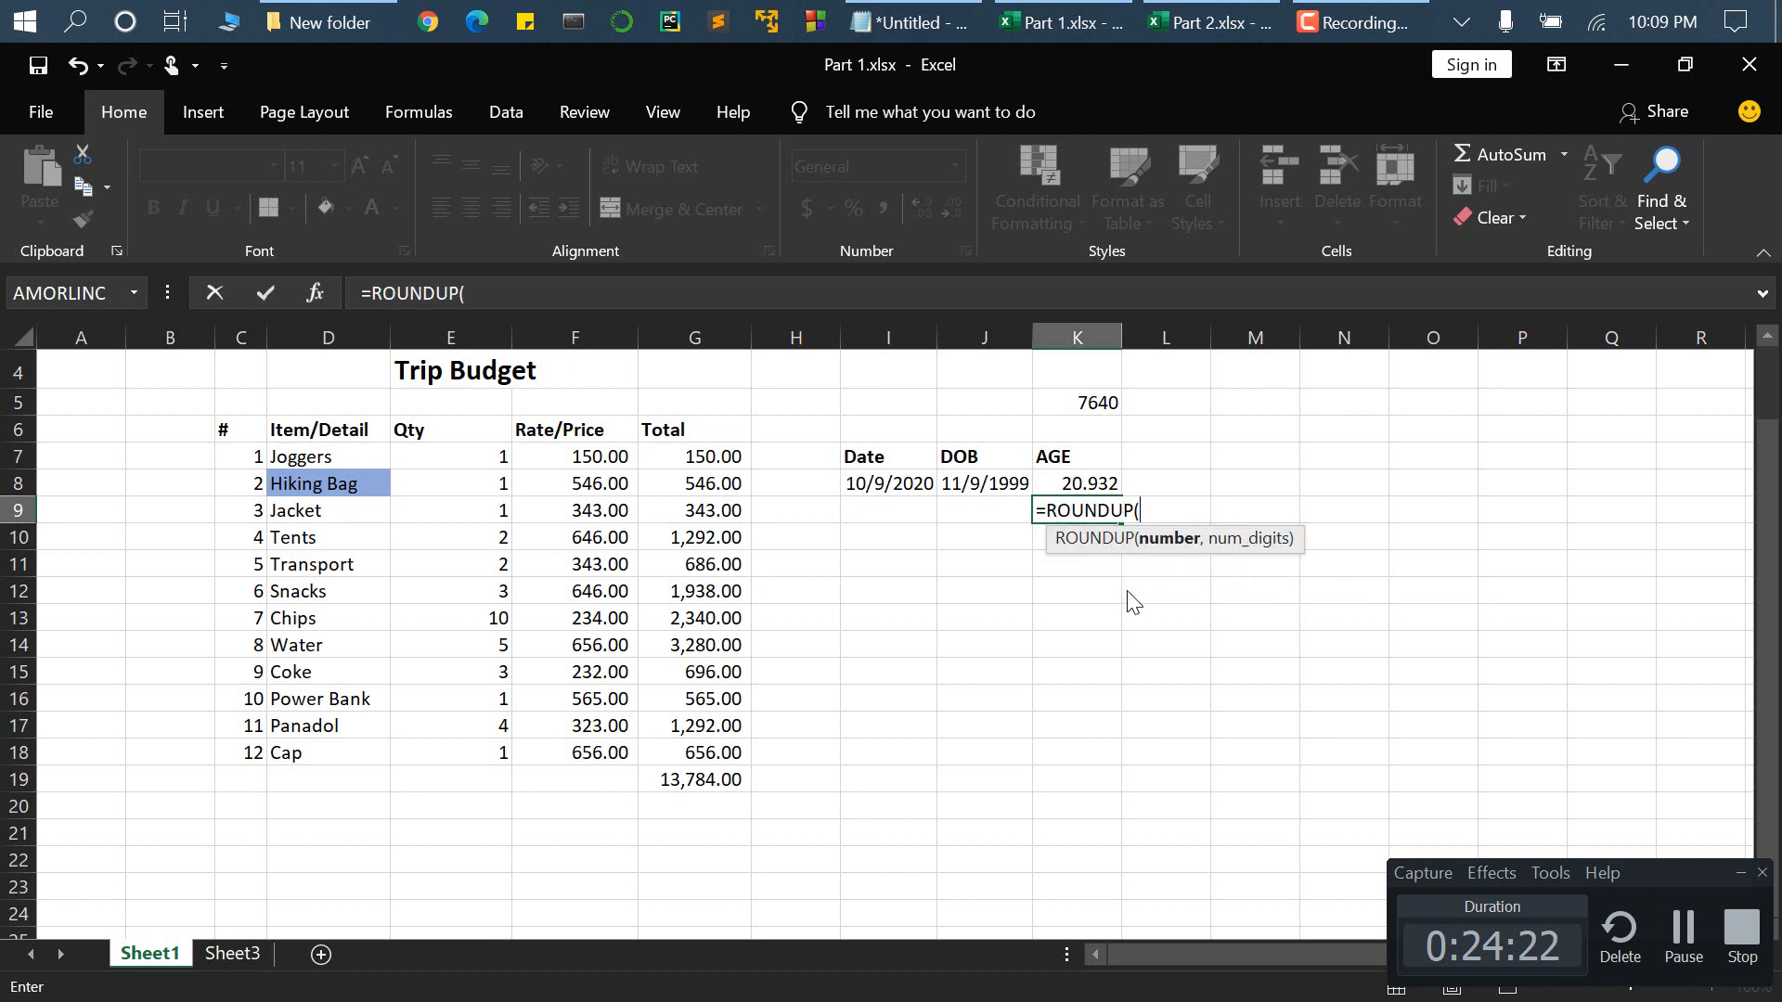
click(1104, 482)
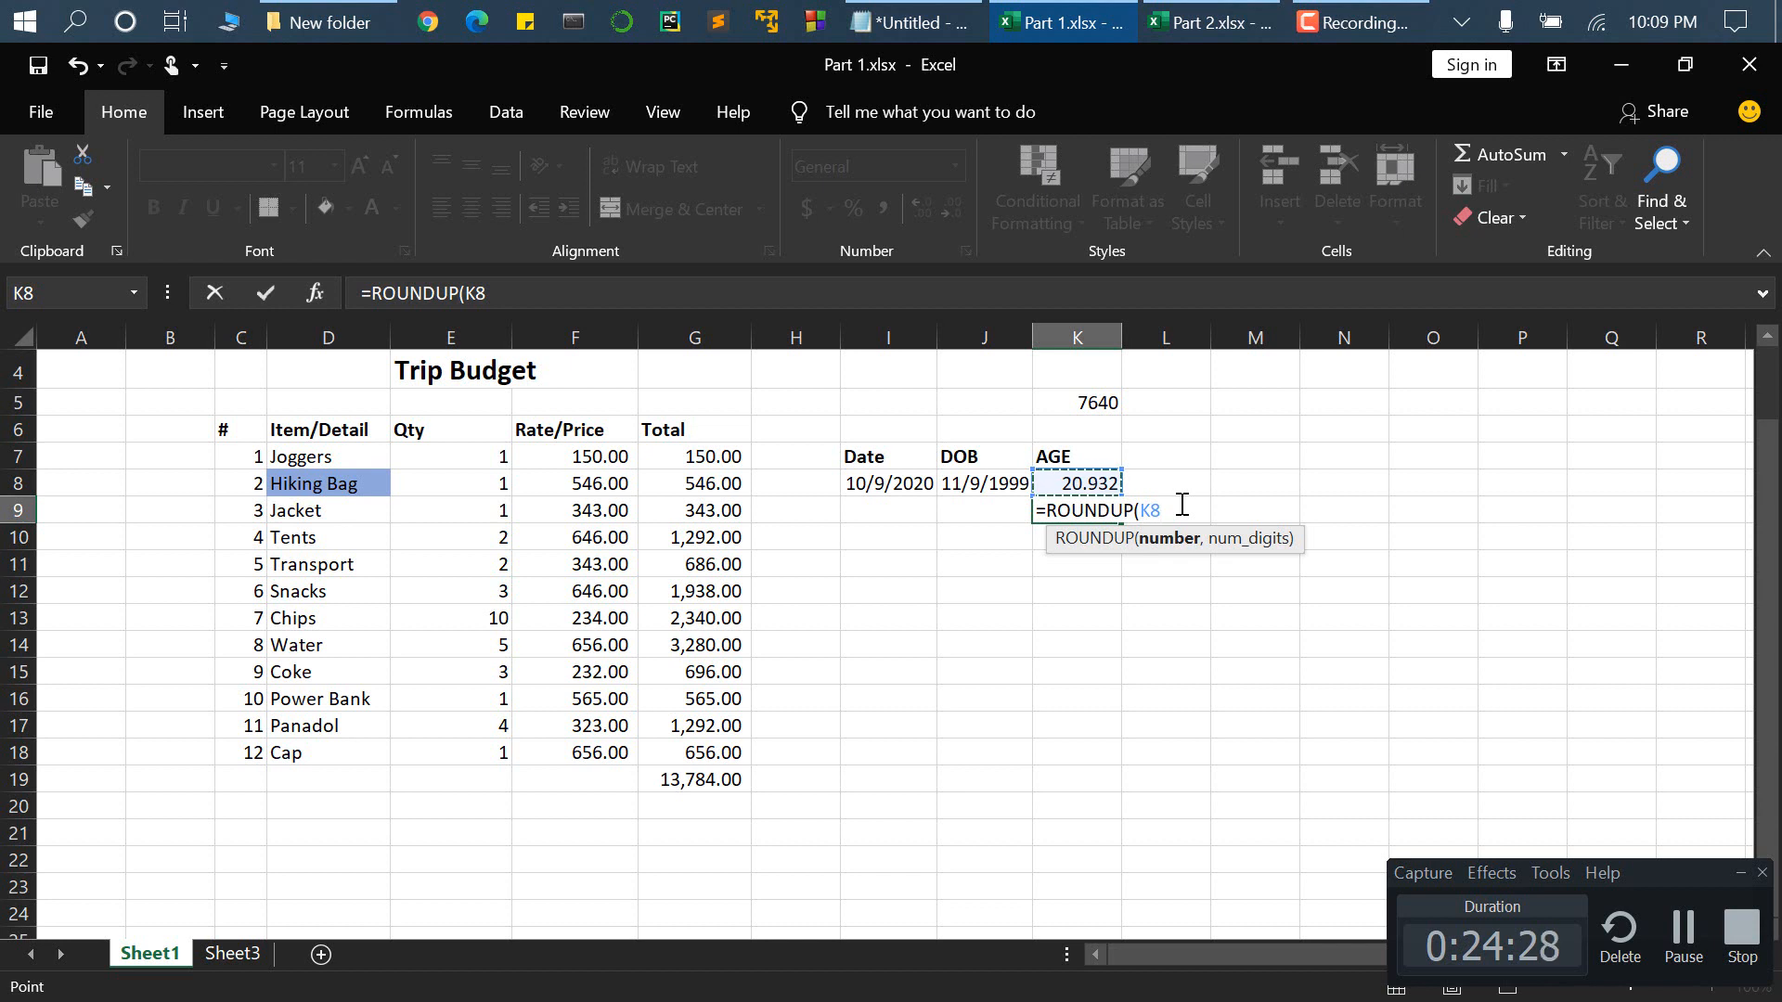
text(,)
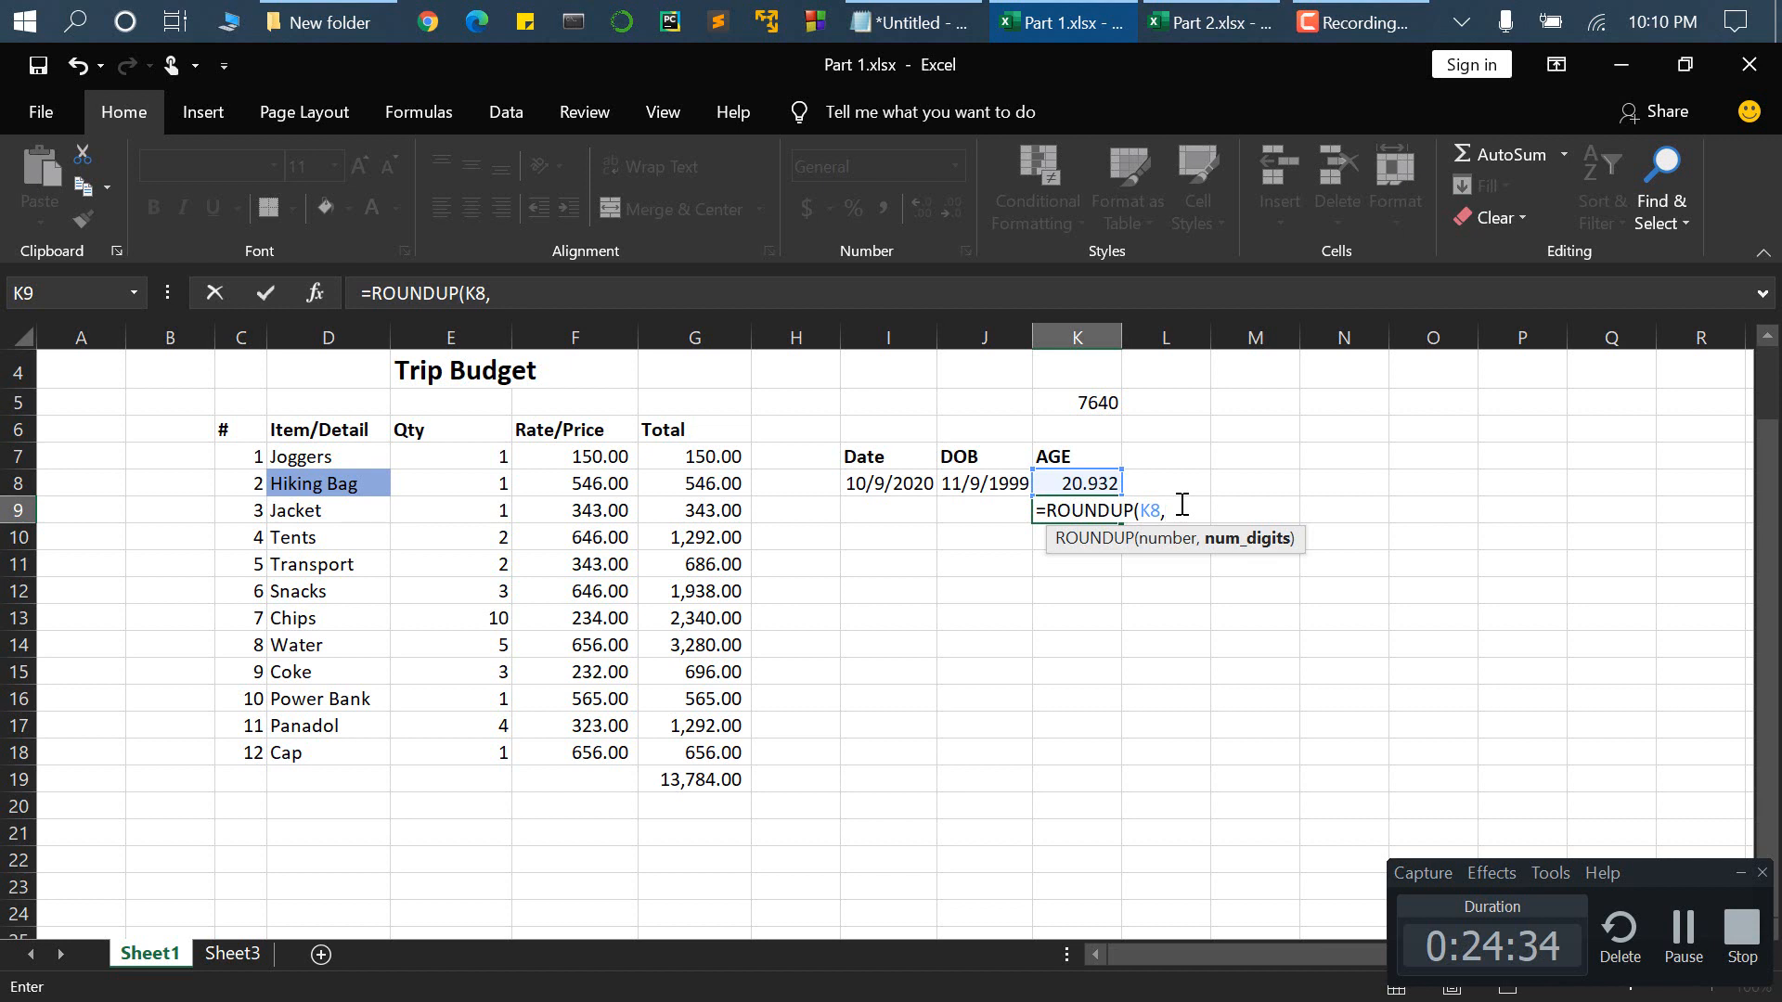
text(1))
key(Return)
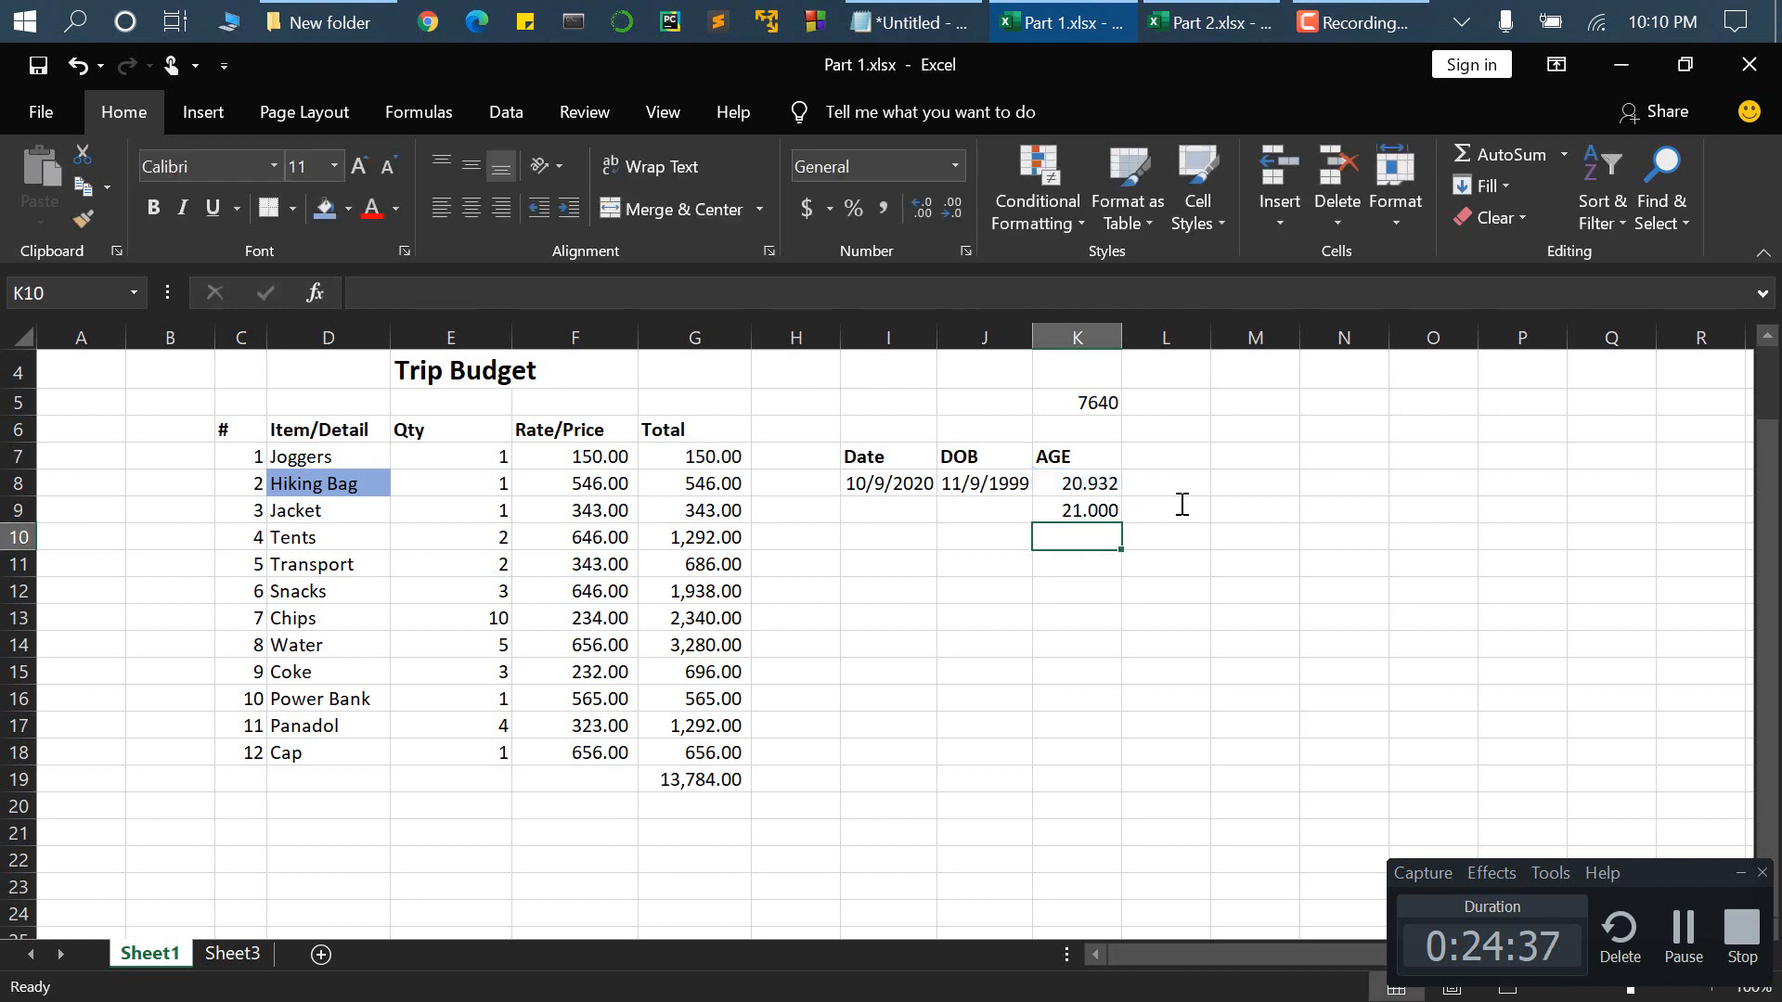
- Remove all decimal places from the rounded age in K9
click(1085, 509)
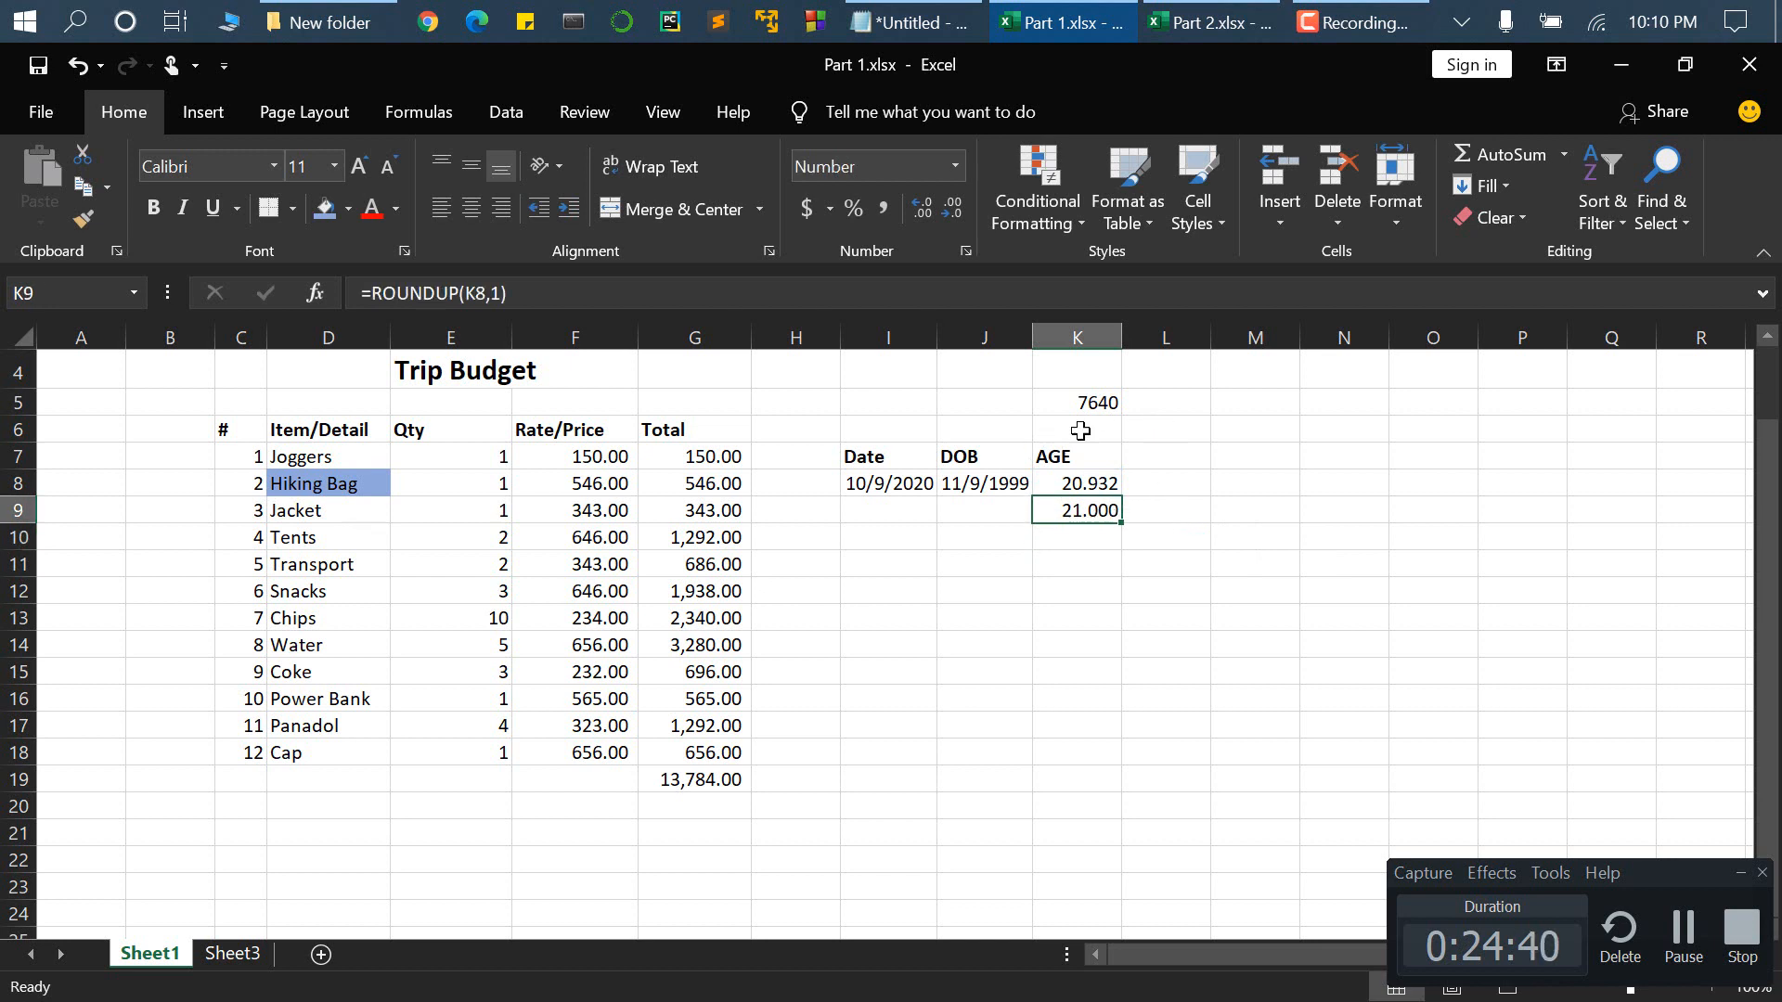
click(944, 213)
click(944, 213)
click(944, 213)
- Clear the age in K8 to test the dependency of K9, undo the deletion, and reselect K9
click(1098, 487)
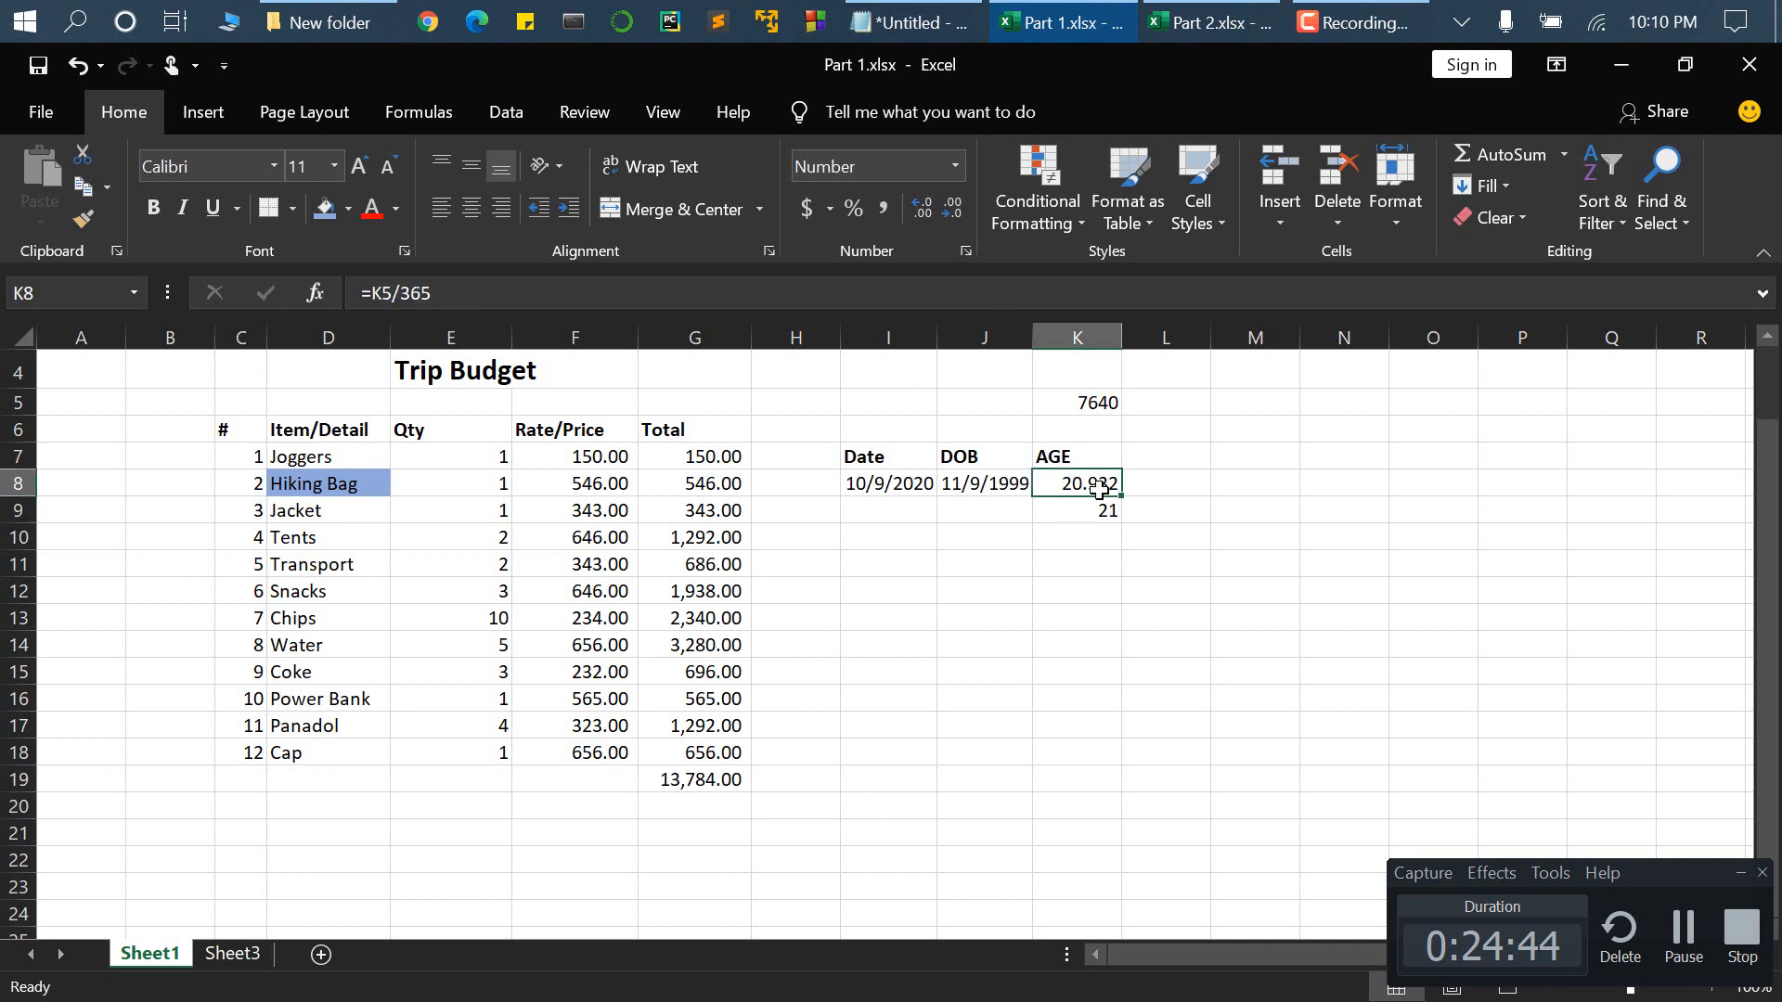
key(Delete)
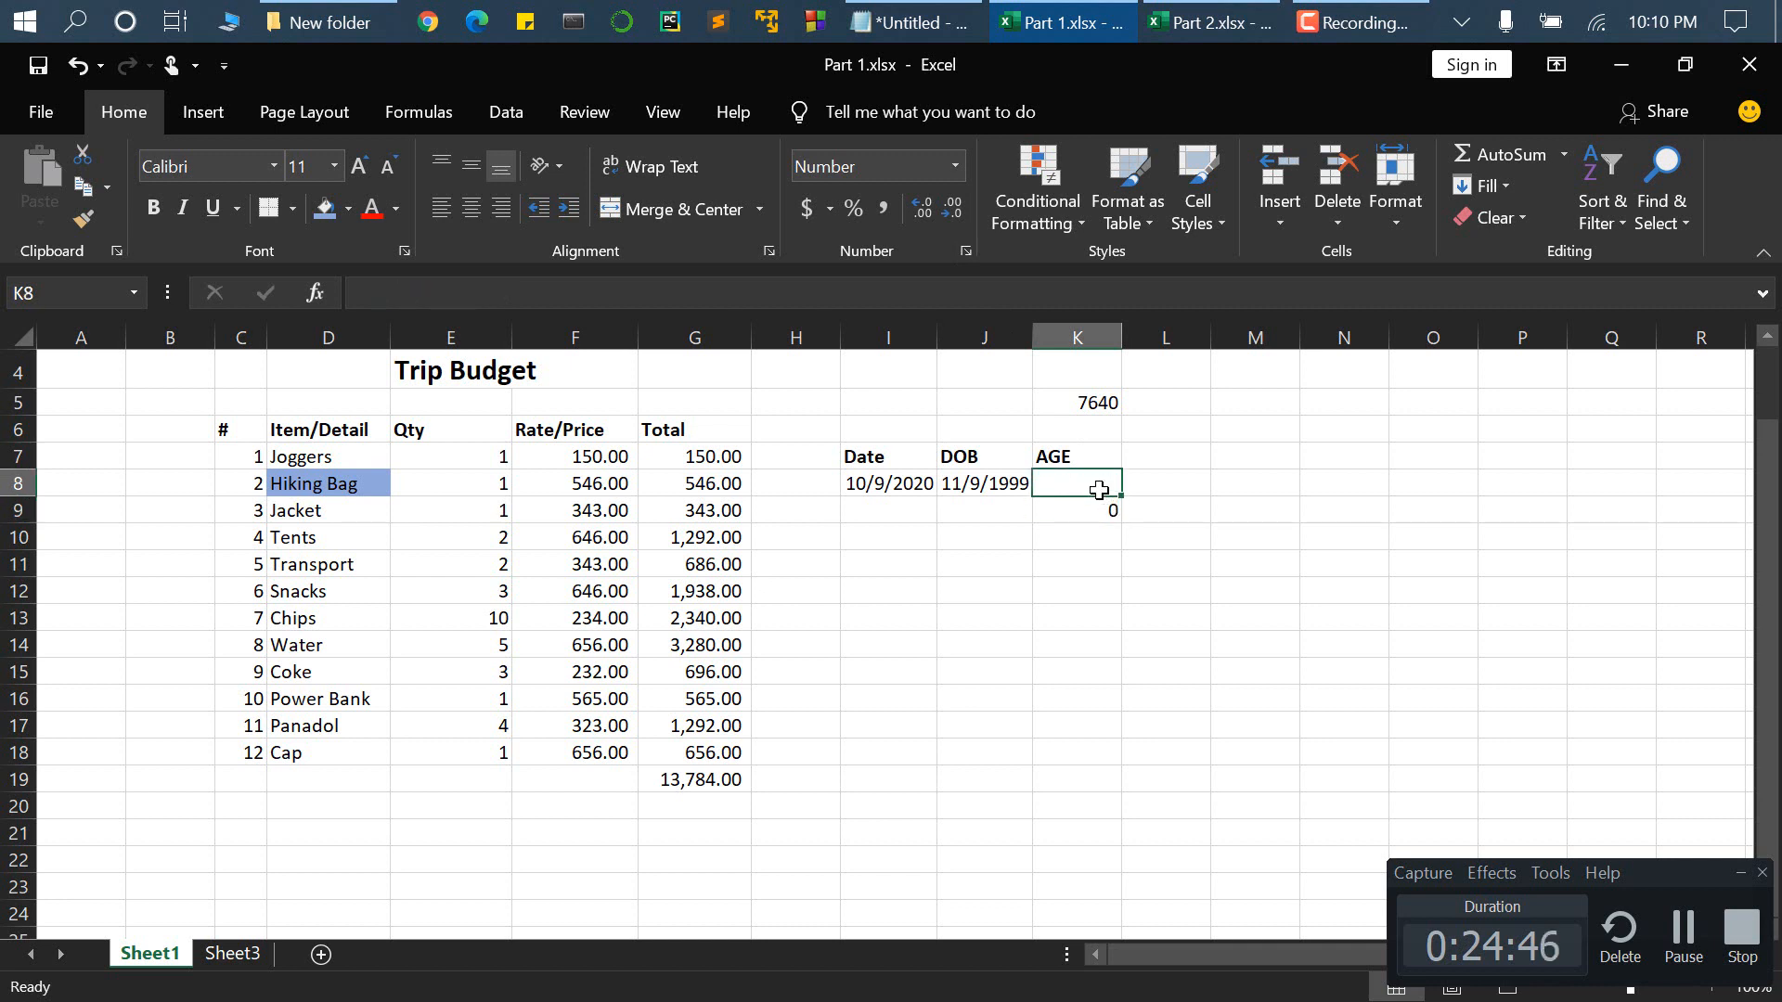
key(ctrl+z)
click(1099, 515)
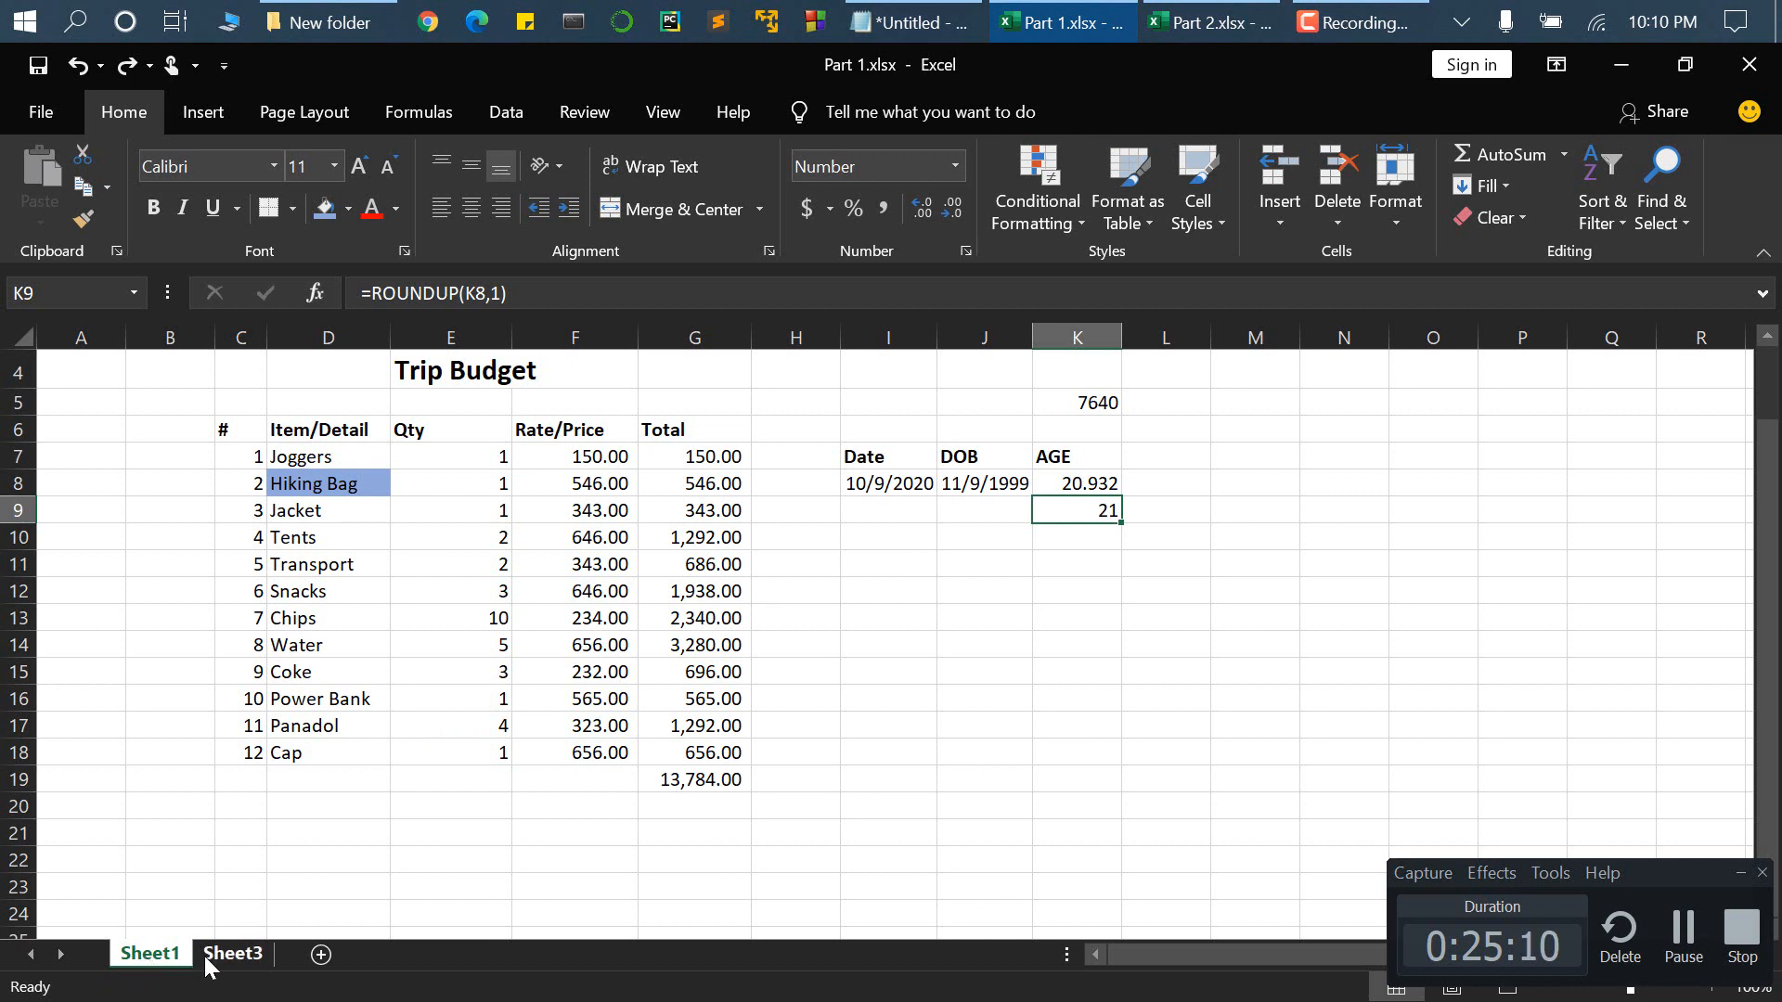
click(234, 956)
click(169, 958)
click(1743, 928)
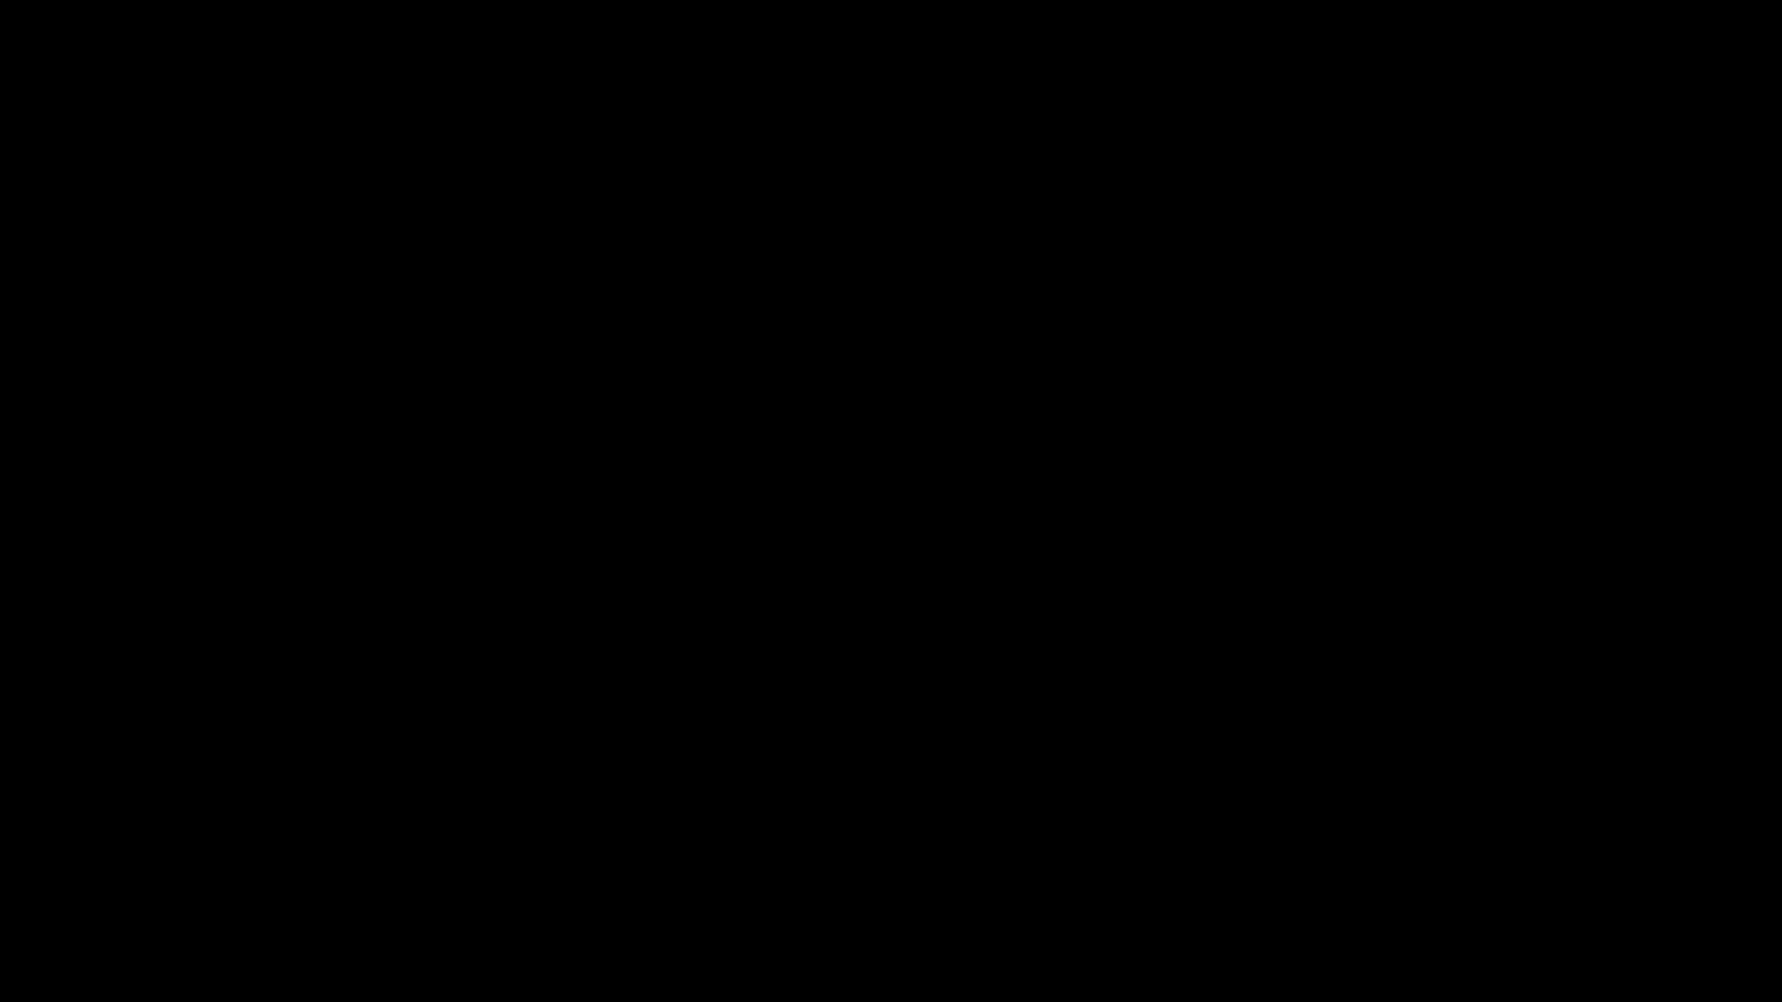